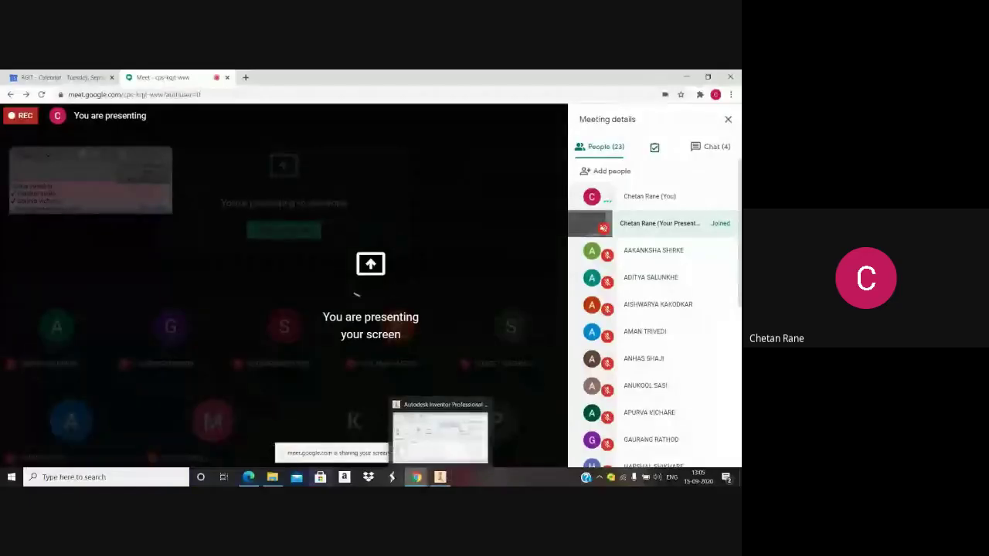
Bring the CAD modelling Questions PDF window to the front of the shared screen
{"action": "mouse_move", "coordinate": [248, 479]}
{"action": "left_click", "coordinate": [278, 423]}
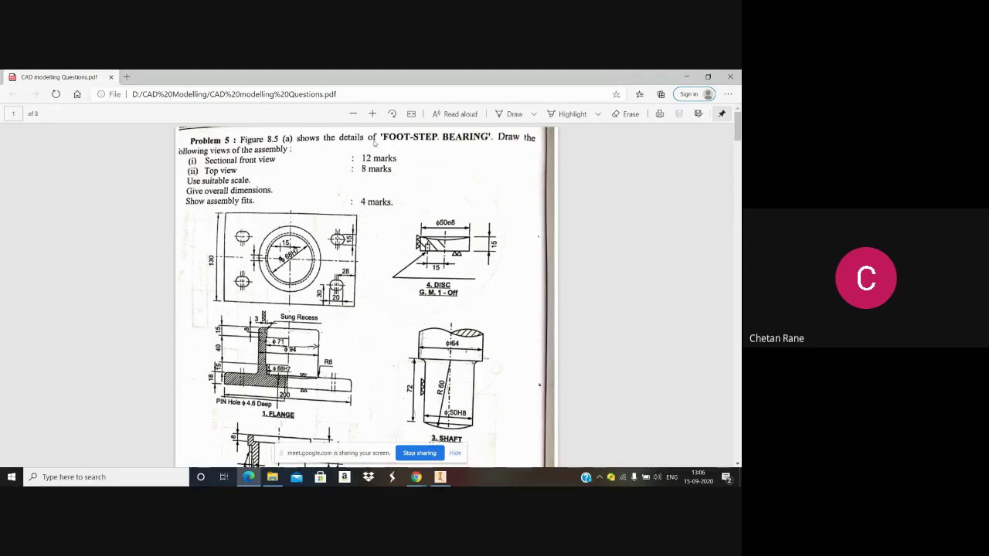
Scroll through the foot-step bearing drawings to study the top view, disc and flange details
{"action": "scroll", "coordinate": [393, 193], "scroll_direction": "down", "scroll_amount": 3}
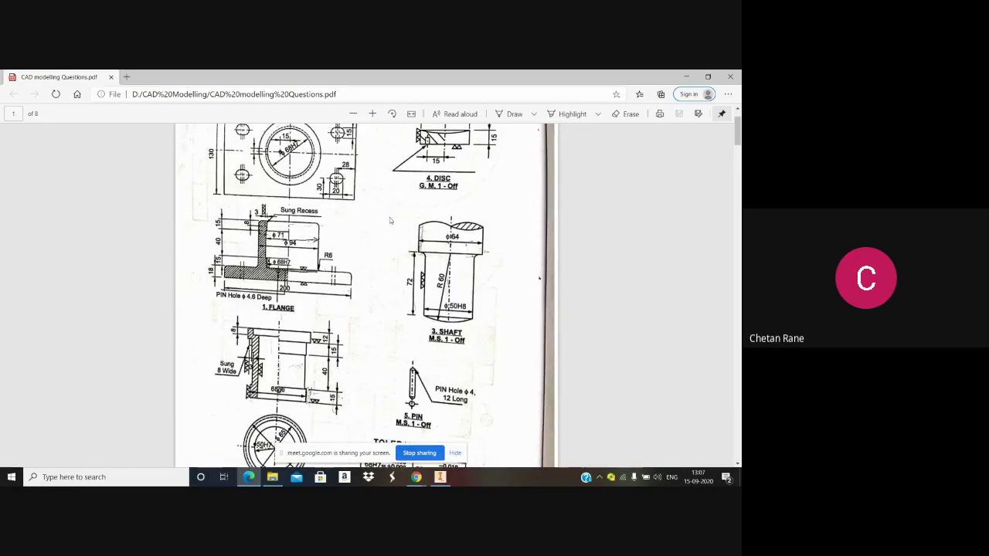
{"action": "scroll", "coordinate": [389, 217], "scroll_direction": "up", "scroll_amount": 2}
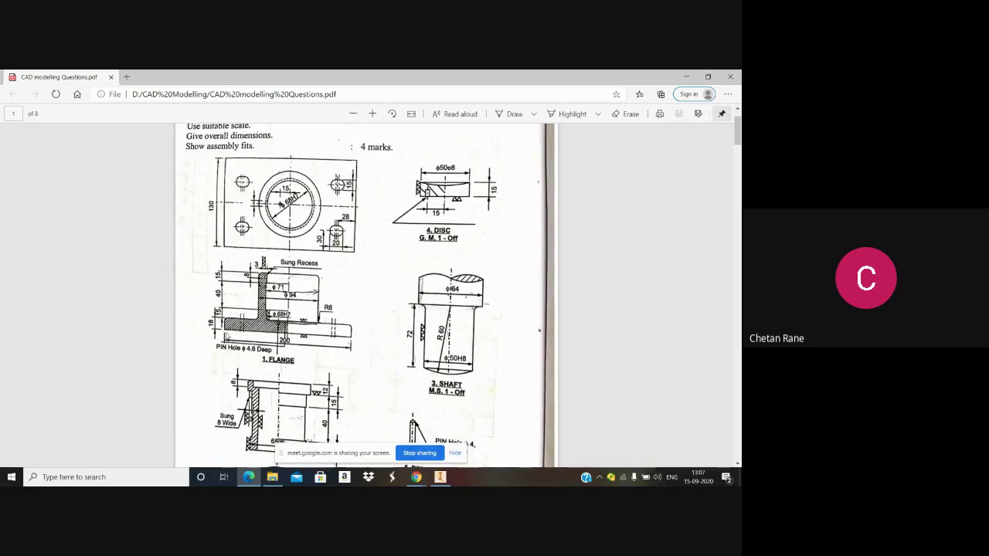
{"action": "scroll", "coordinate": [269, 278], "scroll_direction": "down", "scroll_amount": 1}
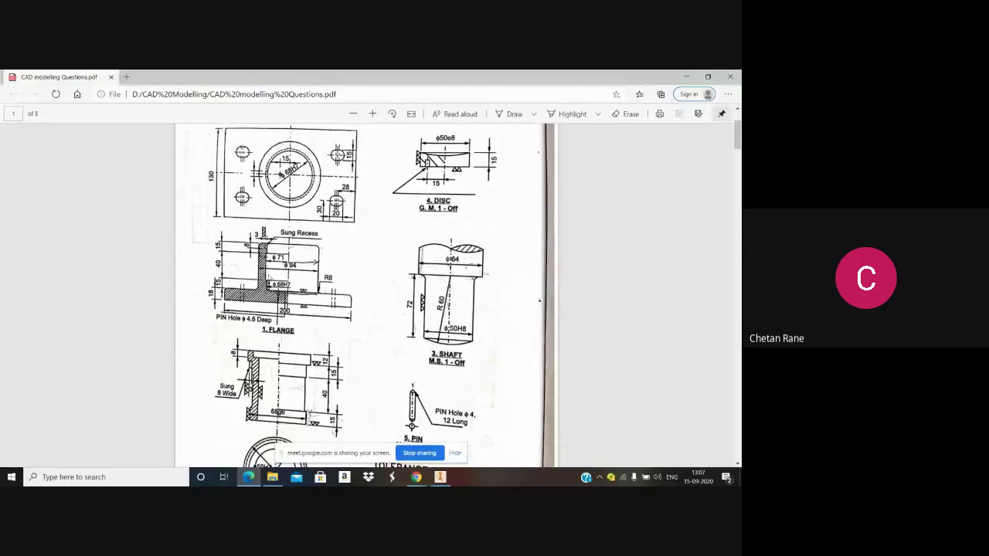
{"action": "scroll", "coordinate": [268, 279], "scroll_direction": "down", "scroll_amount": 2}
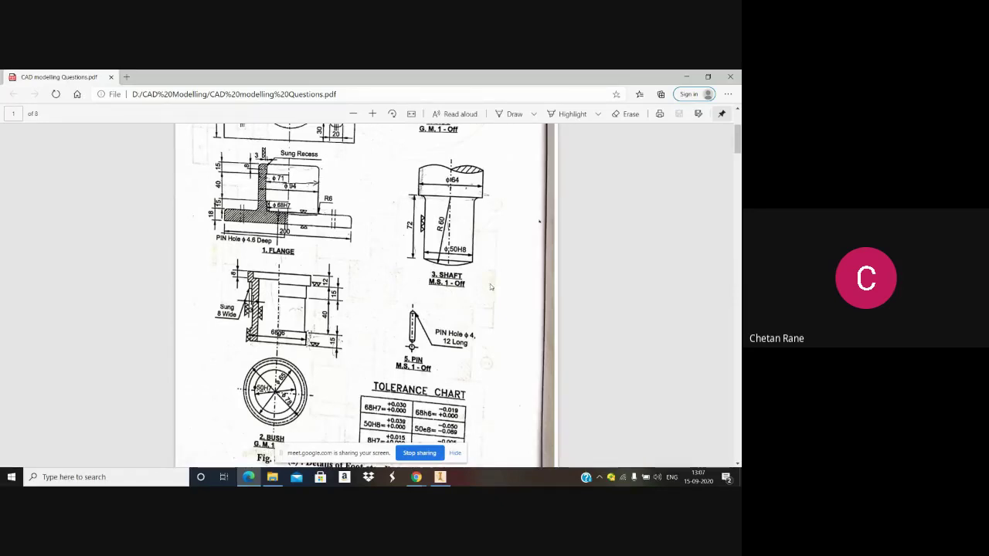
{"action": "scroll", "coordinate": [469, 303], "scroll_direction": "up", "scroll_amount": 1}
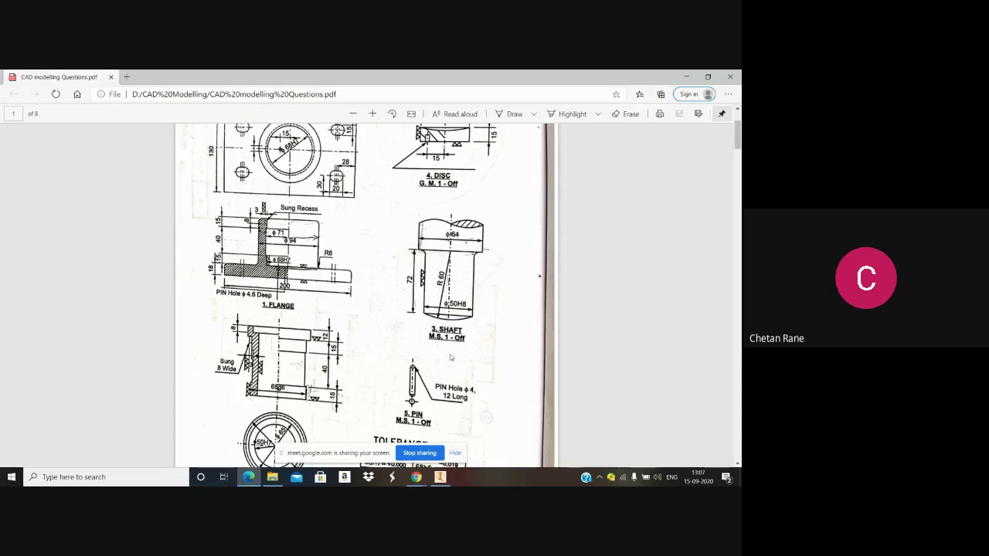
{"action": "scroll", "coordinate": [243, 283], "scroll_direction": "up", "scroll_amount": 3}
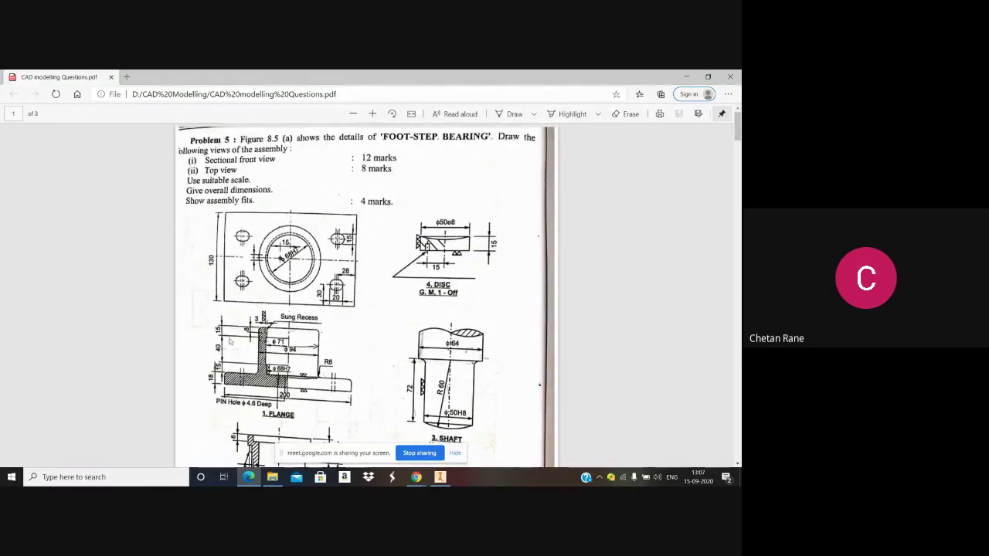
{"action": "scroll", "coordinate": [219, 390], "scroll_direction": "up", "scroll_amount": 2, "text": "ctrl"}
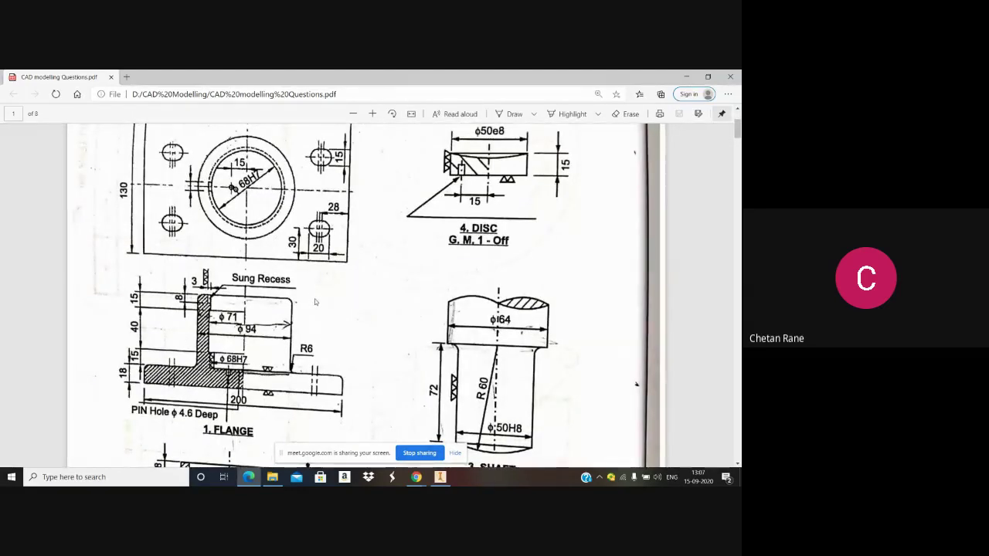
{"action": "scroll", "coordinate": [315, 302], "scroll_direction": "up", "scroll_amount": 1}
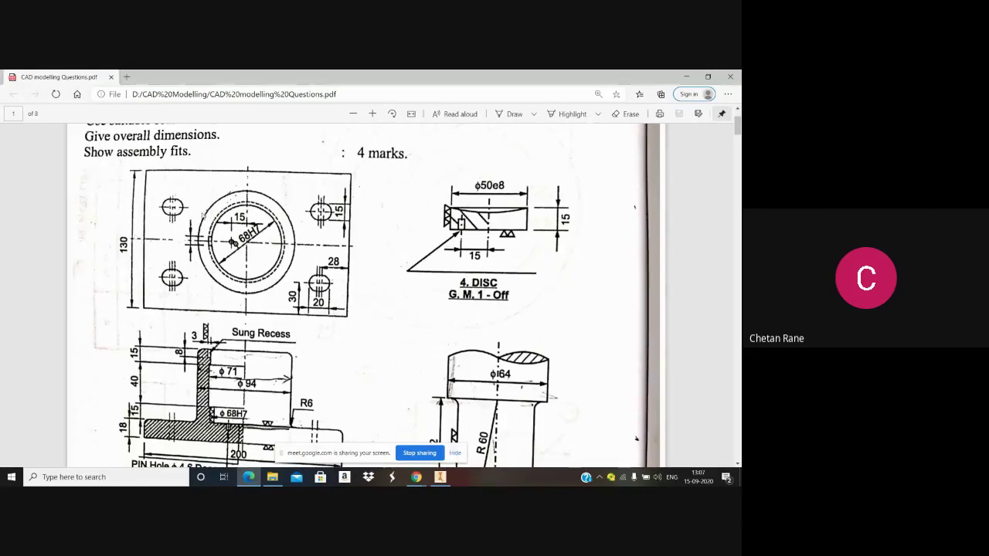
{"action": "scroll", "coordinate": [189, 250], "scroll_direction": "down", "scroll_amount": 3}
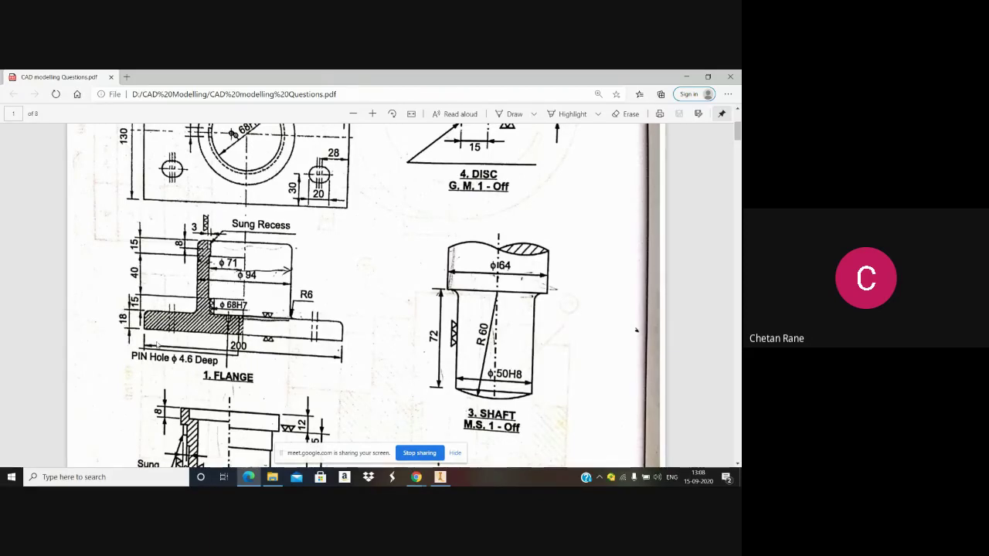
{"action": "scroll", "coordinate": [156, 345], "scroll_direction": "up", "scroll_amount": 1}
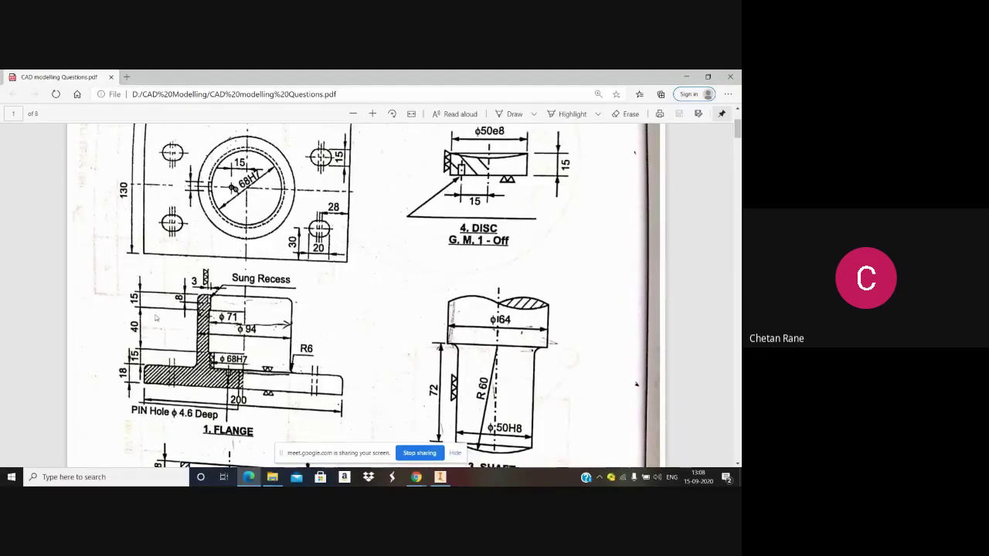
{"action": "scroll", "coordinate": [158, 274], "scroll_direction": "up", "scroll_amount": 1}
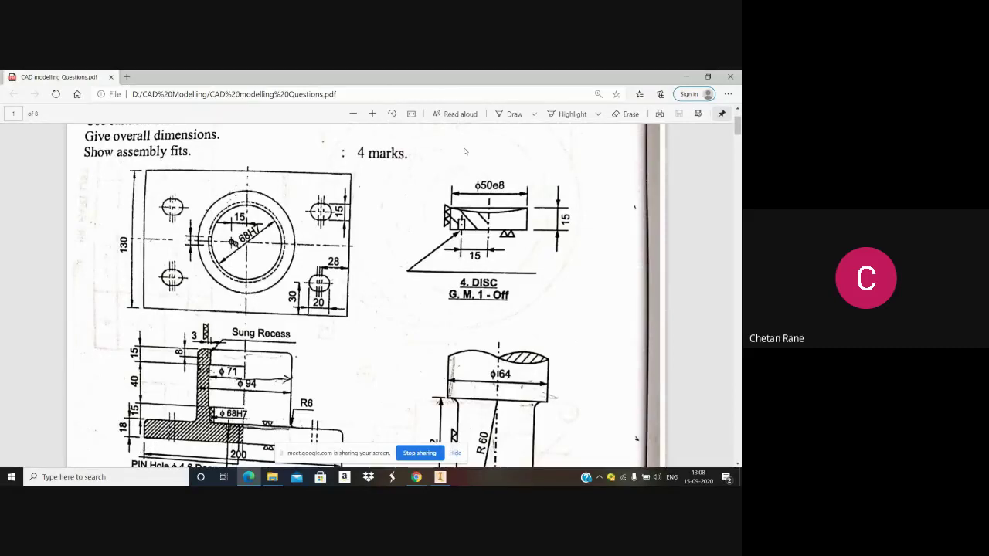
{"action": "left_click", "coordinate": [509, 113]}
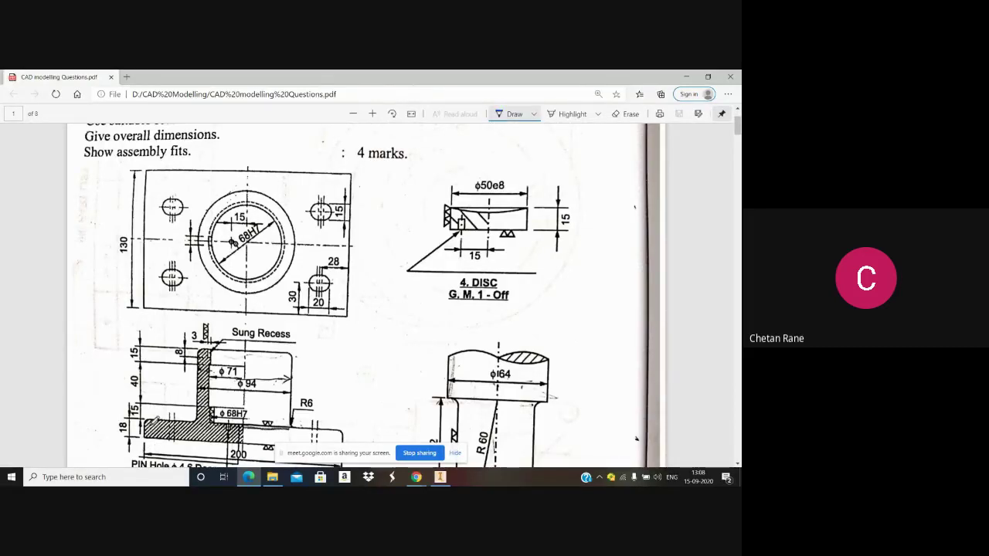
Mark the bush flange's 18 and 15 dimensions, its wall, and the base plate's 28 dimension in ink
{"action": "mouse_move", "coordinate": [152, 415]}
{"action": "left_mouse_down"}
{"action": "mouse_move", "coordinate": [151, 439]}
{"action": "mouse_move", "coordinate": [154, 423]}
{"action": "mouse_move", "coordinate": [122, 442]}
{"action": "mouse_move", "coordinate": [133, 414]}
{"action": "left_mouse_up"}
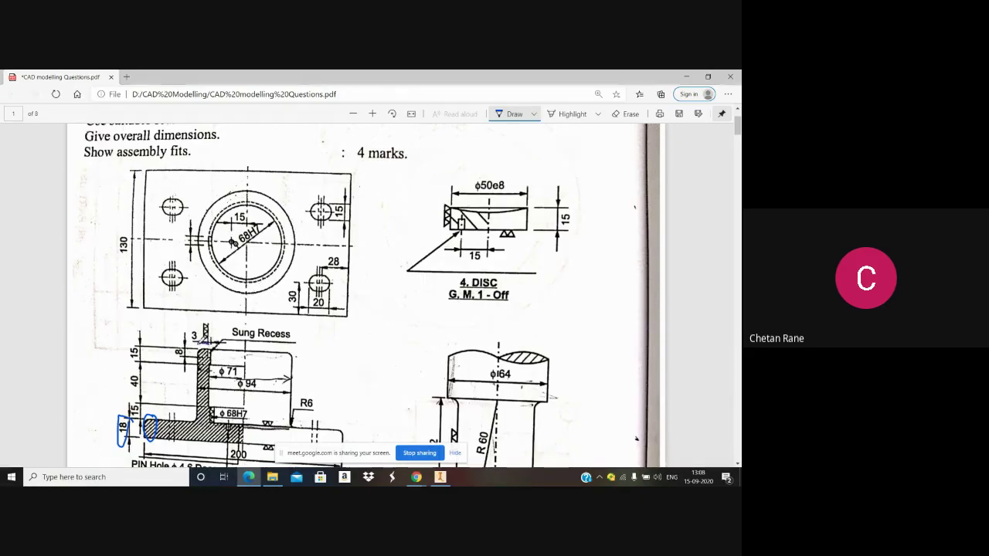
{"action": "mouse_move", "coordinate": [202, 343]}
{"action": "left_mouse_down"}
{"action": "mouse_move", "coordinate": [202, 423]}
{"action": "mouse_move", "coordinate": [213, 424]}
{"action": "mouse_move", "coordinate": [222, 340]}
{"action": "left_mouse_up"}
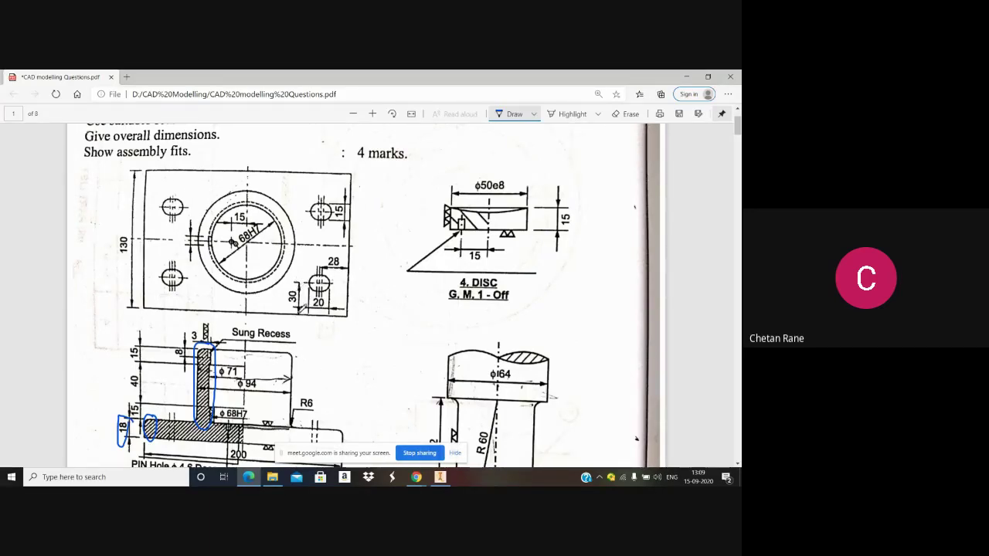
{"action": "mouse_move", "coordinate": [340, 265]}
{"action": "left_mouse_down"}
{"action": "mouse_move", "coordinate": [334, 251]}
{"action": "mouse_move", "coordinate": [332, 268]}
{"action": "left_mouse_up"}
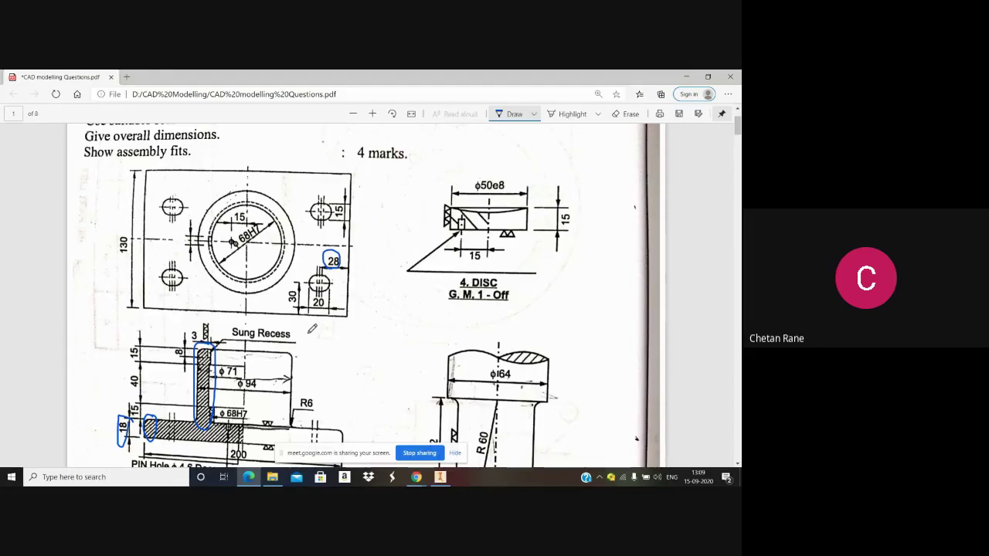
Switch to Autodesk Inventor and open the Create New File dialog
{"action": "left_click", "coordinate": [448, 481]}
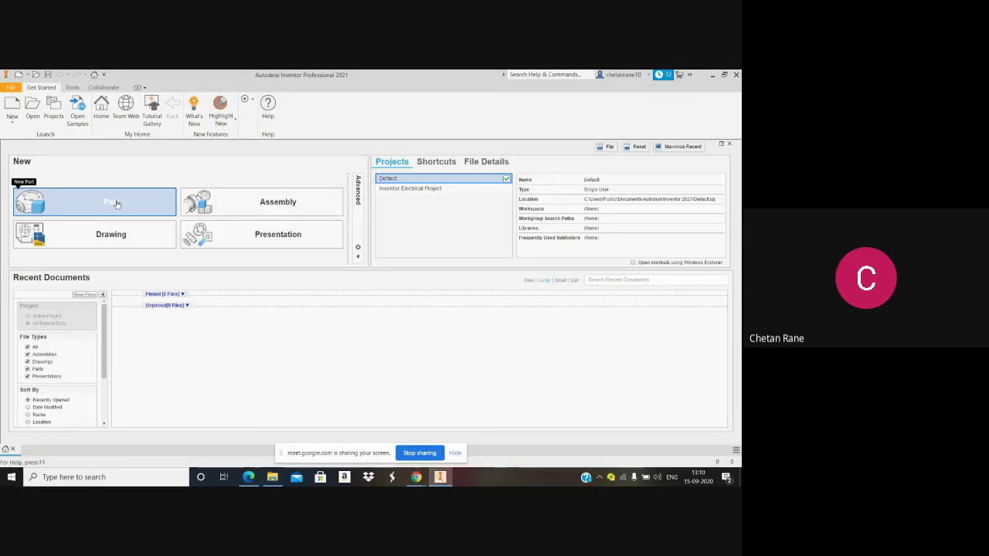
{"action": "left_click", "coordinate": [12, 107]}
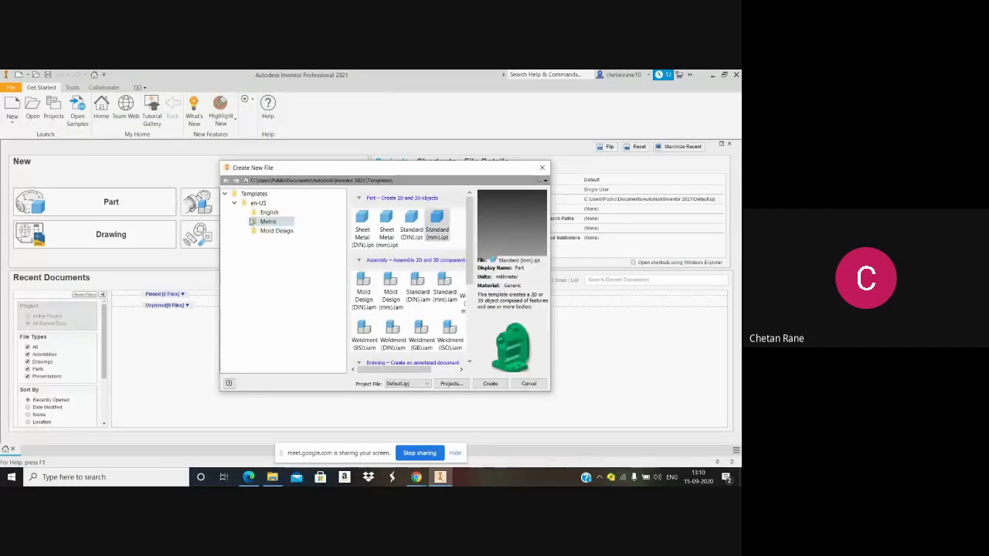
Browse the English and Mold Design templates, then create a part from Metric Standard (mm).ipt
{"action": "left_click", "coordinate": [270, 213]}
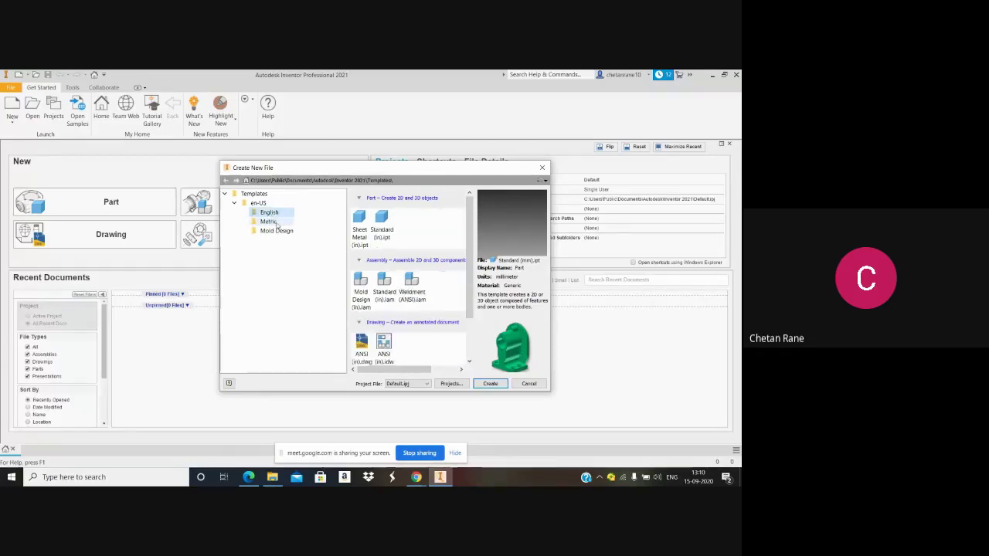
{"action": "left_click", "coordinate": [268, 222]}
{"action": "left_click", "coordinate": [276, 231]}
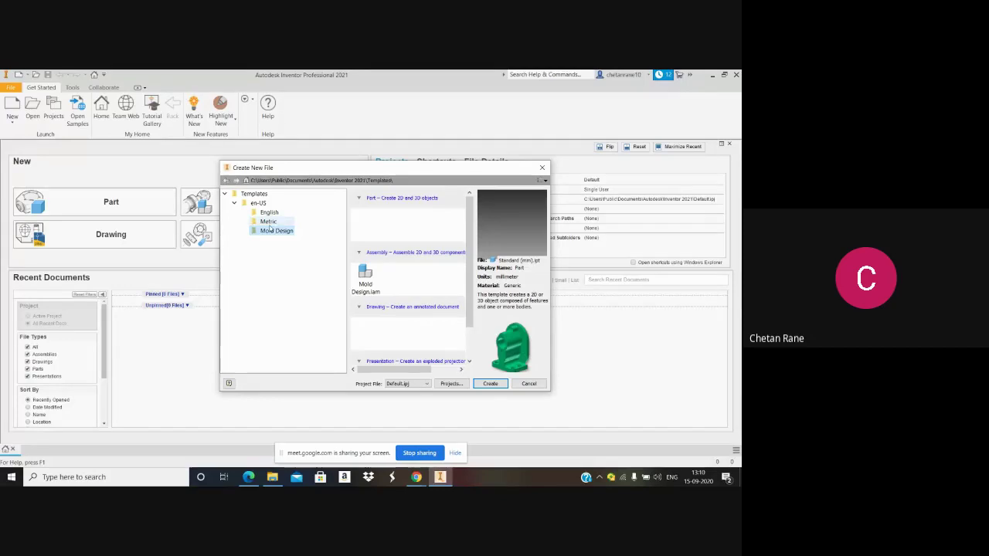
{"action": "left_click", "coordinate": [268, 225]}
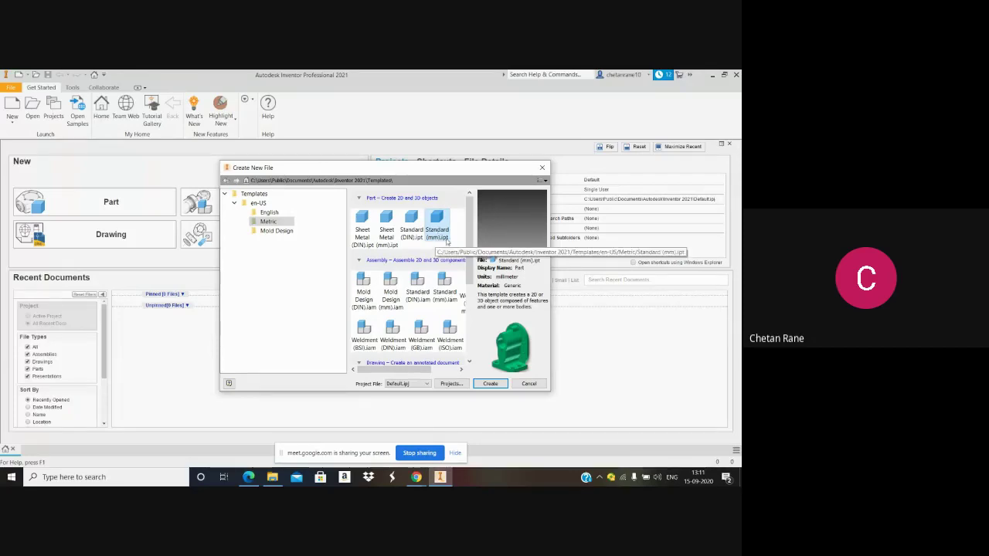
{"action": "left_click", "coordinate": [490, 384]}
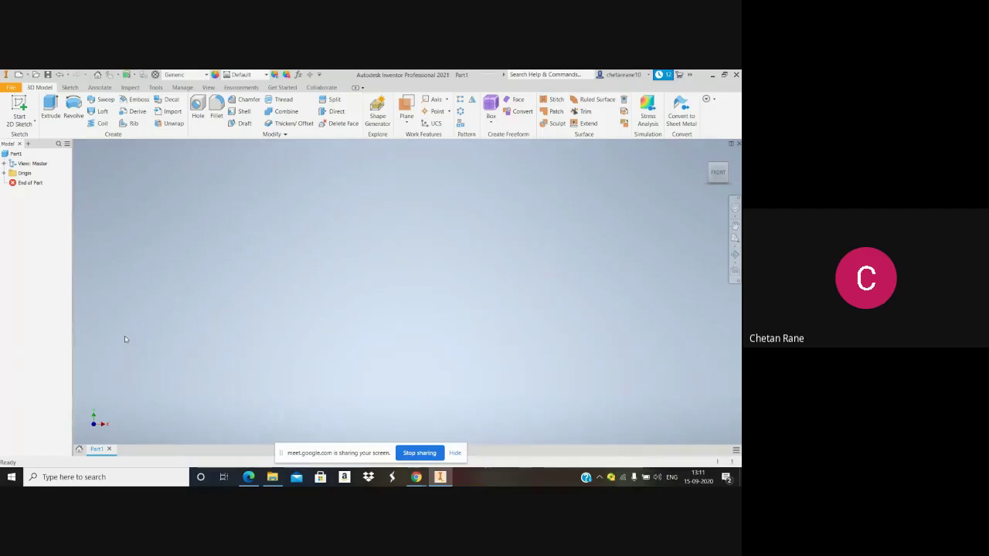
Expand Origin and preview the YZ, XZ, XY planes and X, Y, Z axes, ending on XY Plane
{"action": "left_click", "coordinate": [4, 176]}
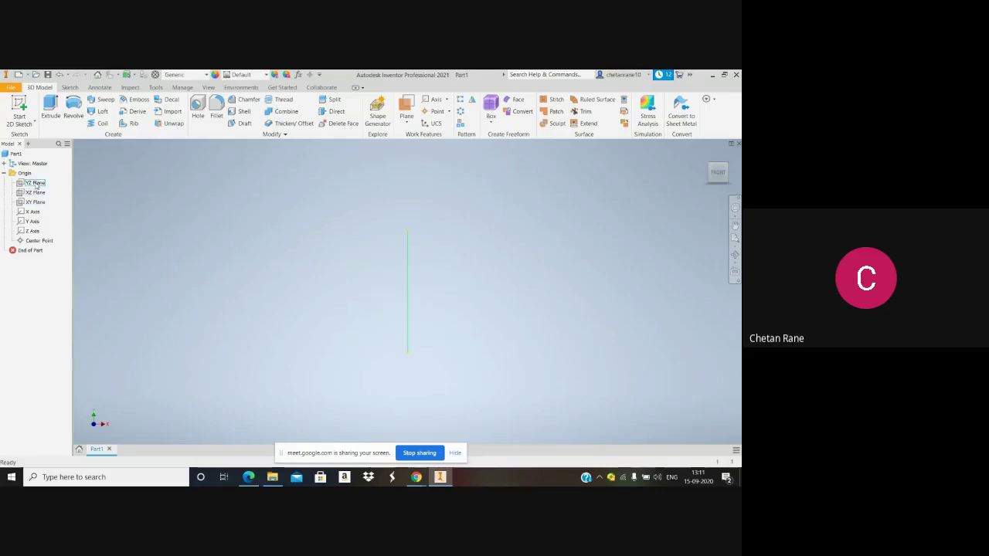
{"action": "left_click", "coordinate": [36, 184]}
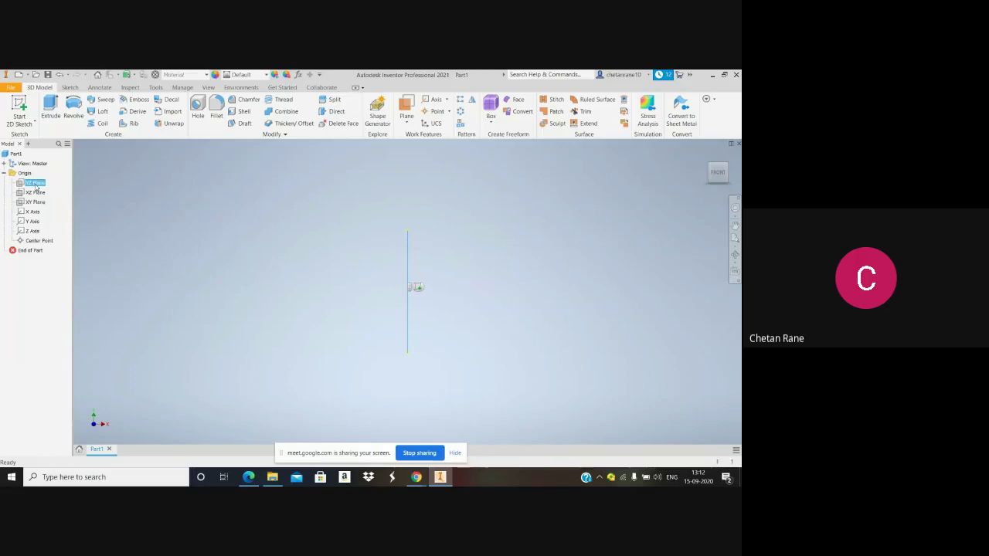
{"action": "left_click", "coordinate": [36, 192]}
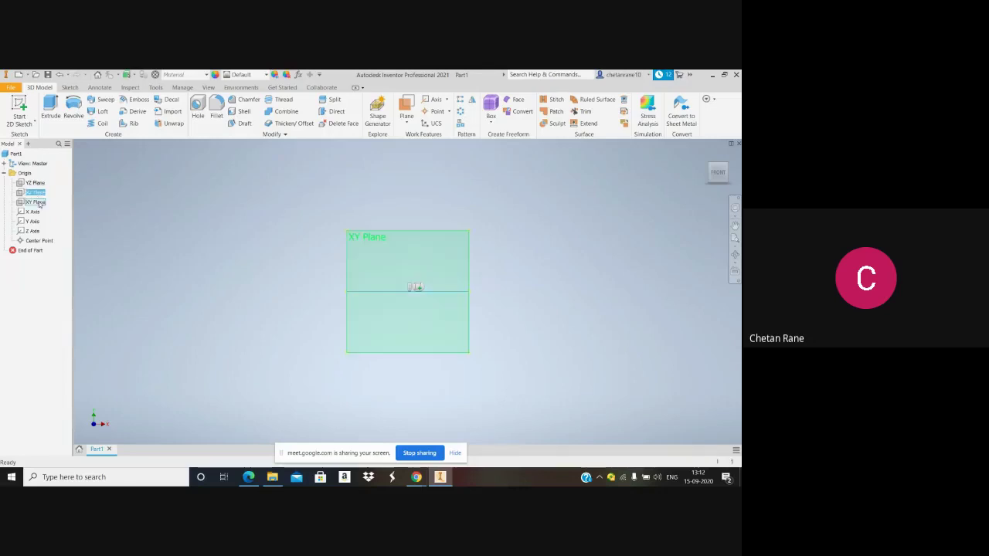
{"action": "left_click", "coordinate": [36, 201]}
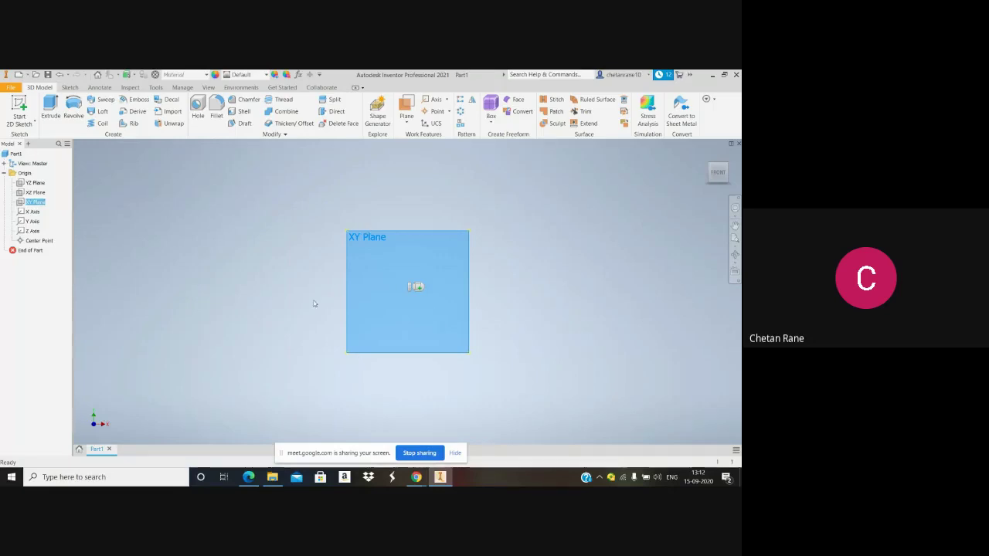
{"action": "left_click", "coordinate": [29, 211]}
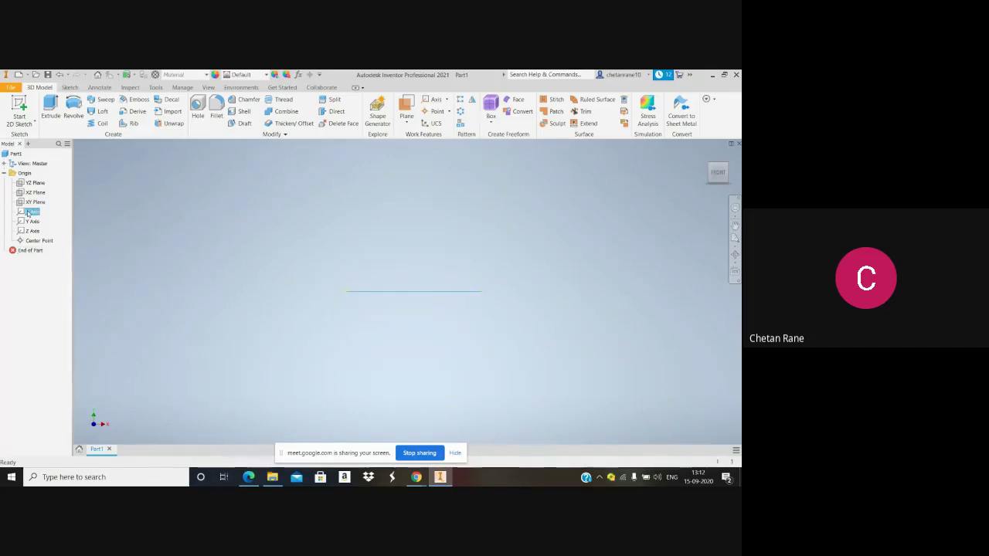
{"action": "left_click", "coordinate": [31, 222]}
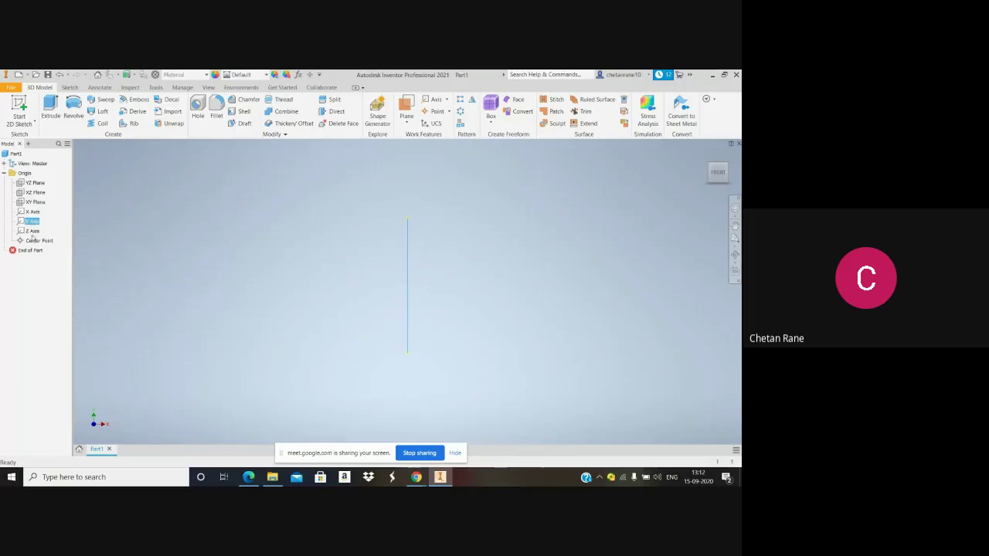
{"action": "left_click", "coordinate": [33, 232]}
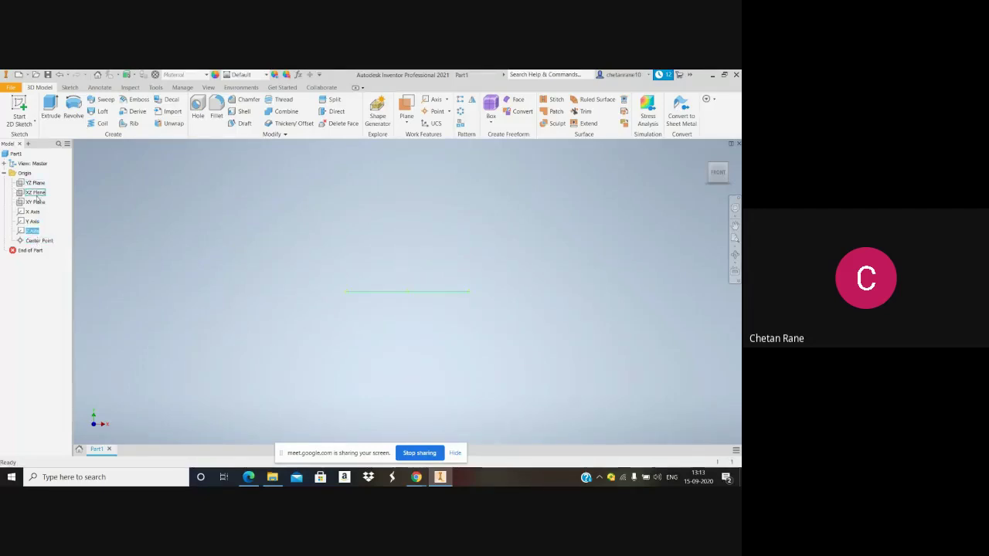
{"action": "left_click", "coordinate": [37, 202]}
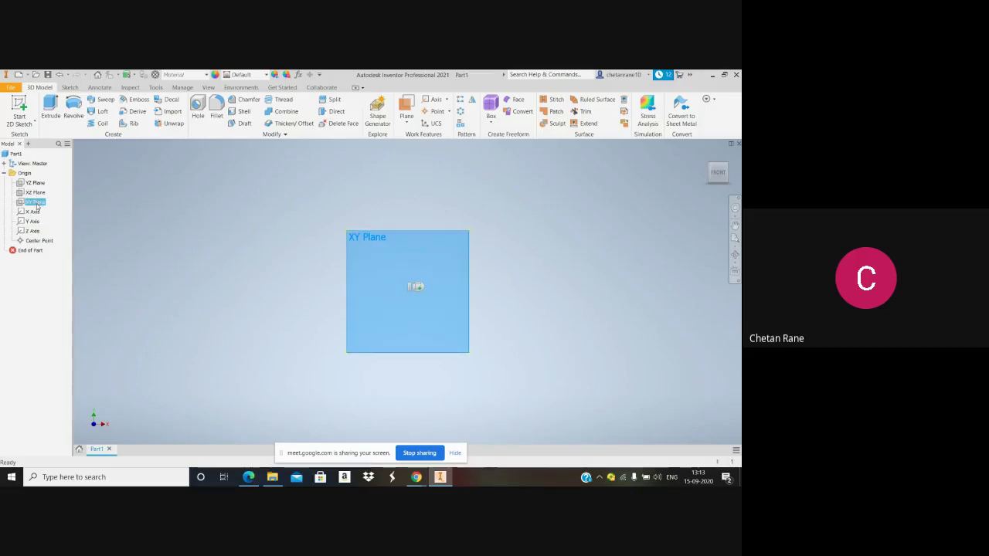
Turn off the XY Plane's visibility from its browser context menu
{"action": "right_click", "coordinate": [37, 205]}
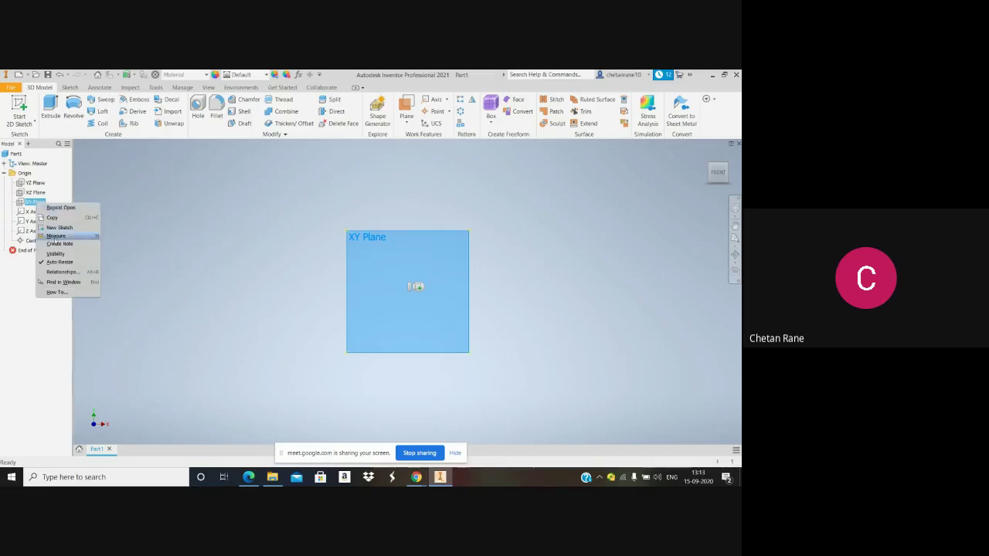
{"action": "left_click", "coordinate": [56, 254]}
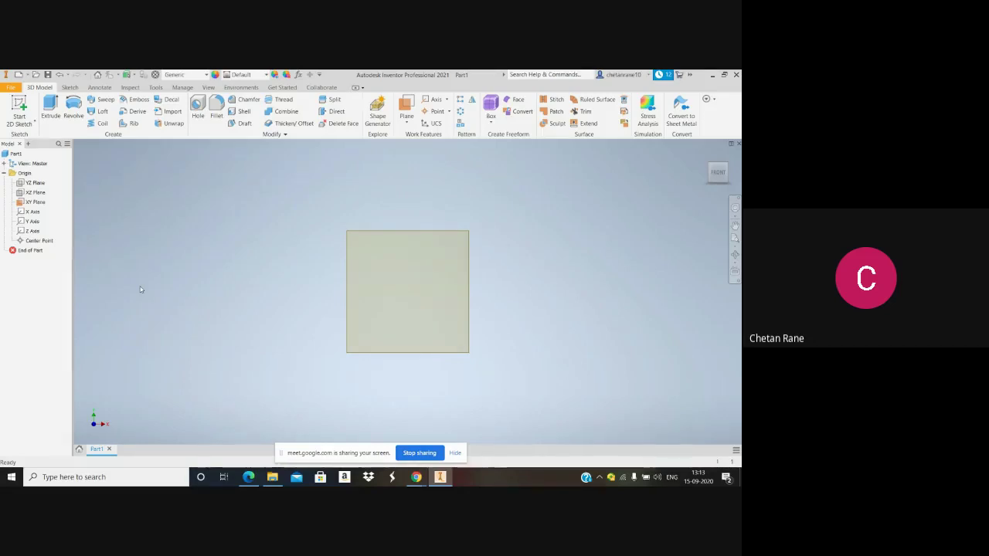
{"action": "left_click", "coordinate": [43, 206]}
{"action": "right_click", "coordinate": [43, 206]}
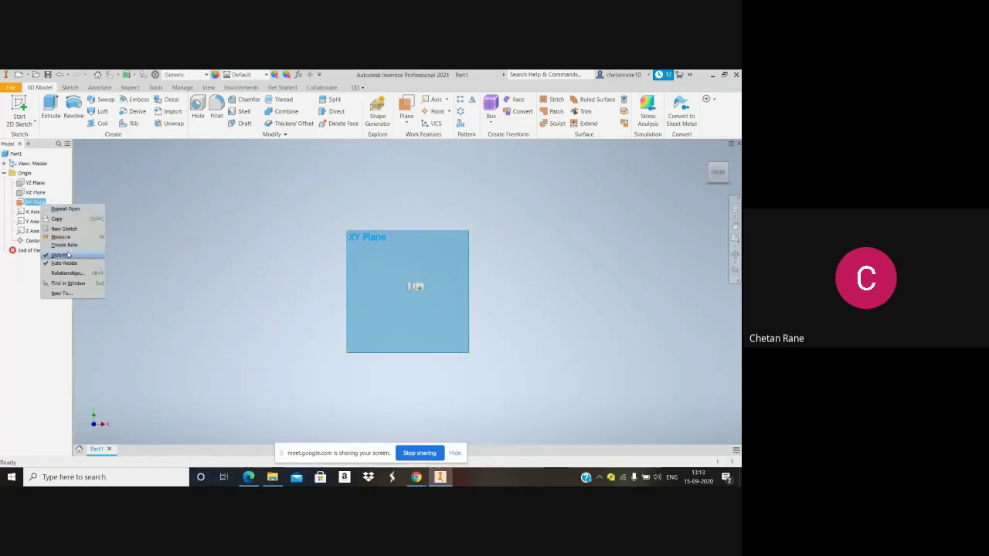
{"action": "left_click", "coordinate": [68, 255]}
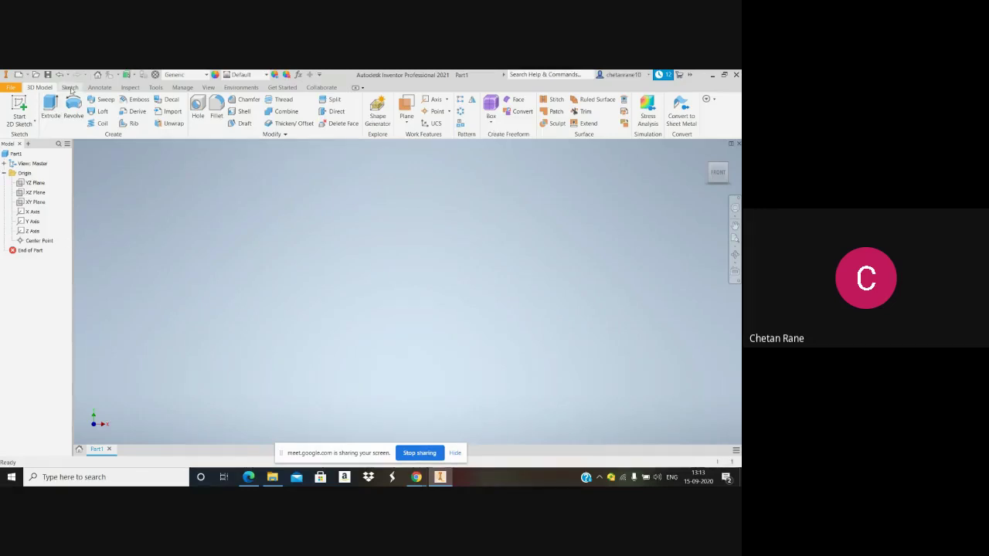
{"action": "left_click", "coordinate": [70, 88]}
{"action": "left_click", "coordinate": [98, 87]}
{"action": "left_click", "coordinate": [131, 88]}
{"action": "left_click", "coordinate": [155, 88]}
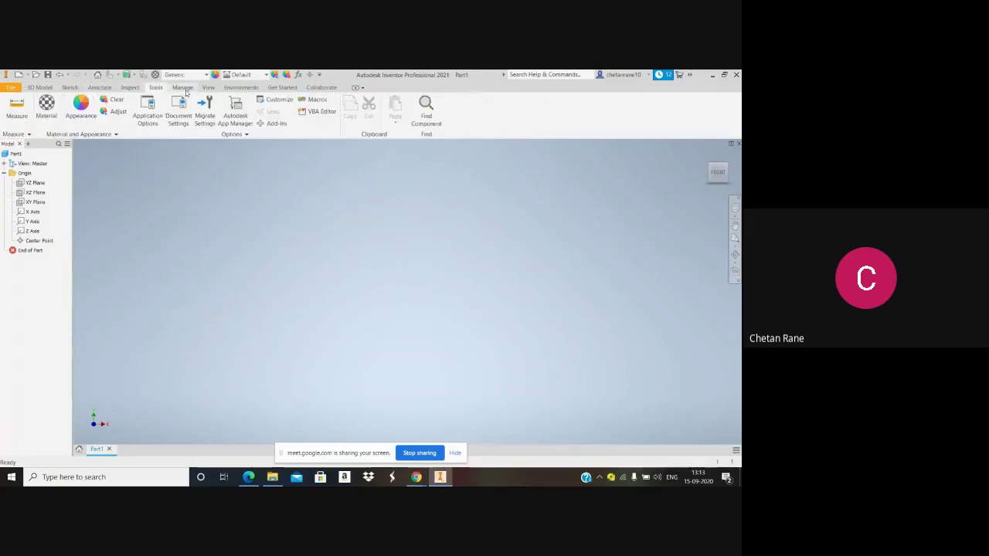
{"action": "left_click", "coordinate": [183, 86]}
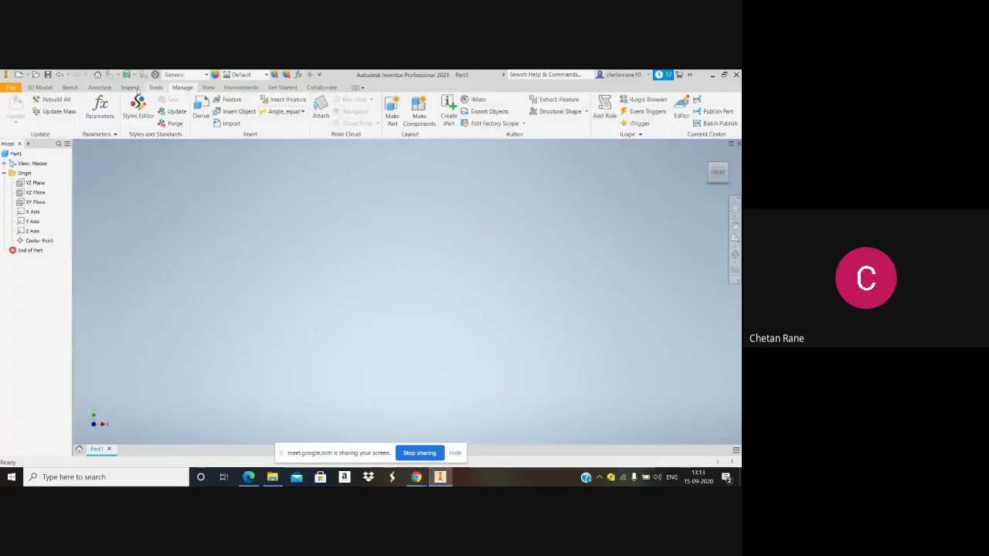
{"action": "left_click", "coordinate": [42, 87]}
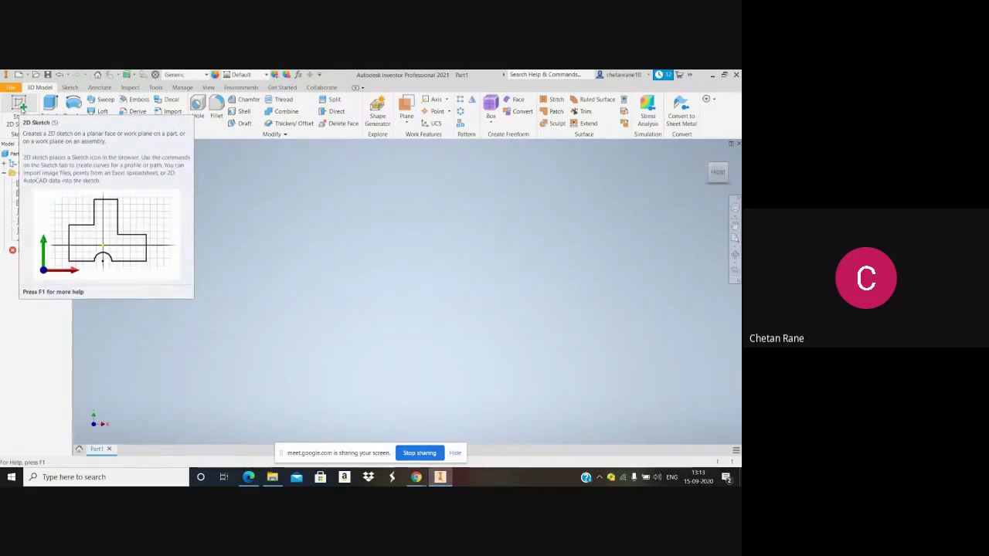
Start a 2D sketch with the YZ Plane as its sketch plane
{"action": "left_click", "coordinate": [22, 107]}
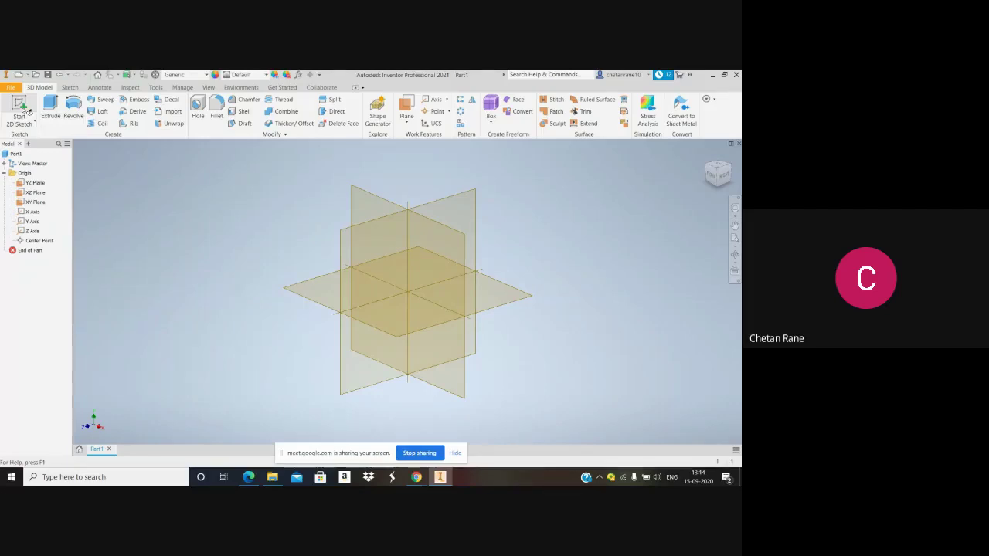
{"action": "left_click", "coordinate": [27, 111]}
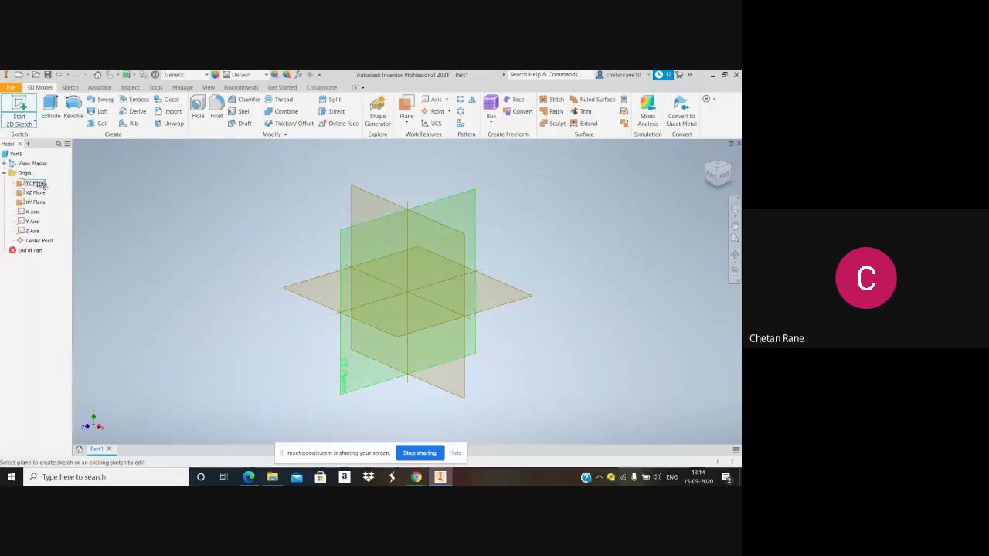
{"action": "left_click", "coordinate": [38, 184]}
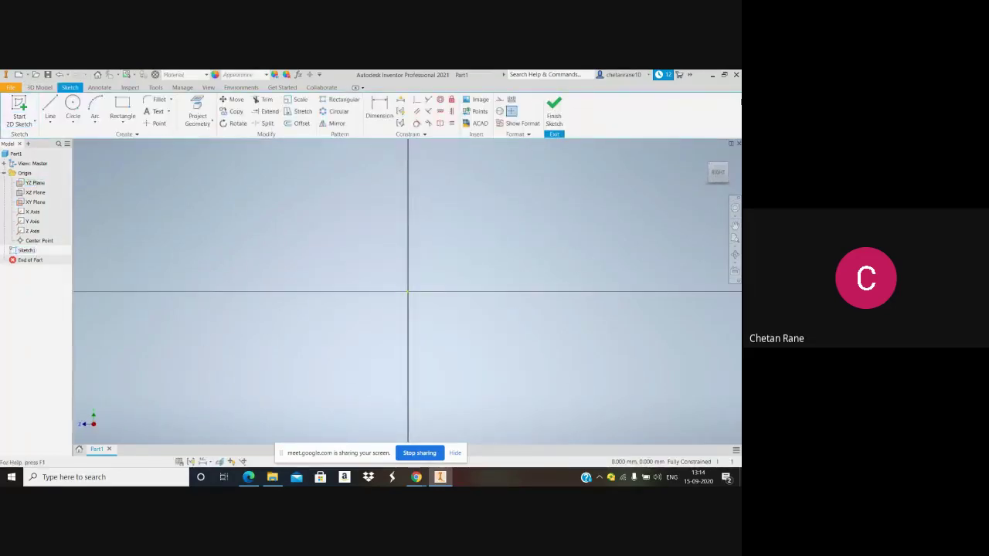
Close Part1, dismissing the sketch-mode warning and discarding its changes
{"action": "left_click", "coordinate": [738, 144]}
{"action": "left_click", "coordinate": [338, 290]}
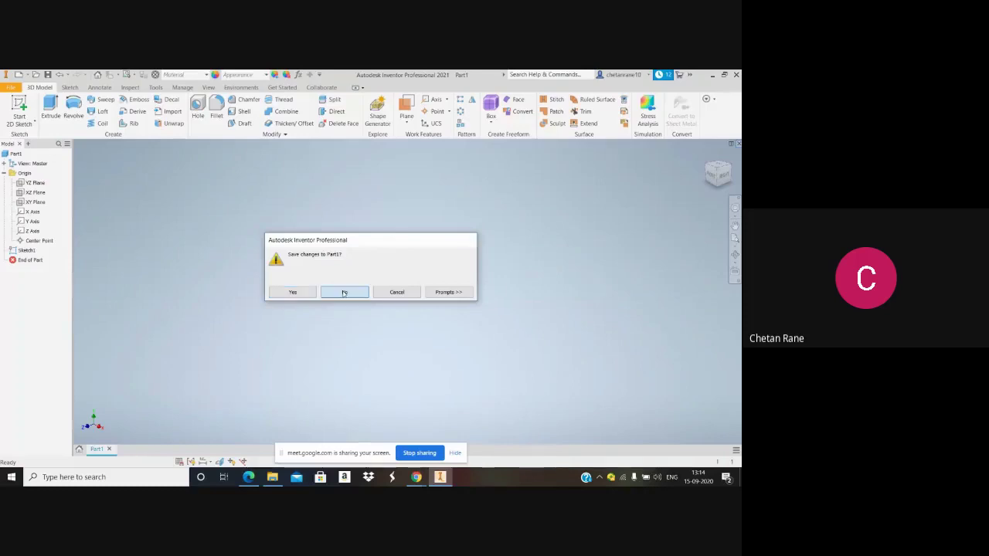
{"action": "left_click", "coordinate": [344, 291]}
{"action": "left_click", "coordinate": [9, 111]}
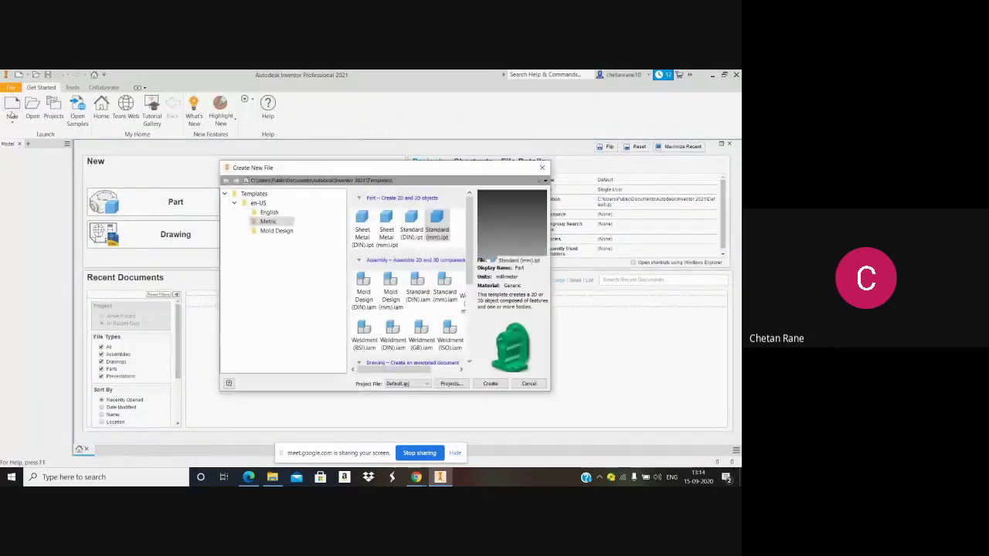
Create Part2 from the Standard (mm) template, start a 2D sketch, and list its origin planes
{"action": "left_click", "coordinate": [487, 384]}
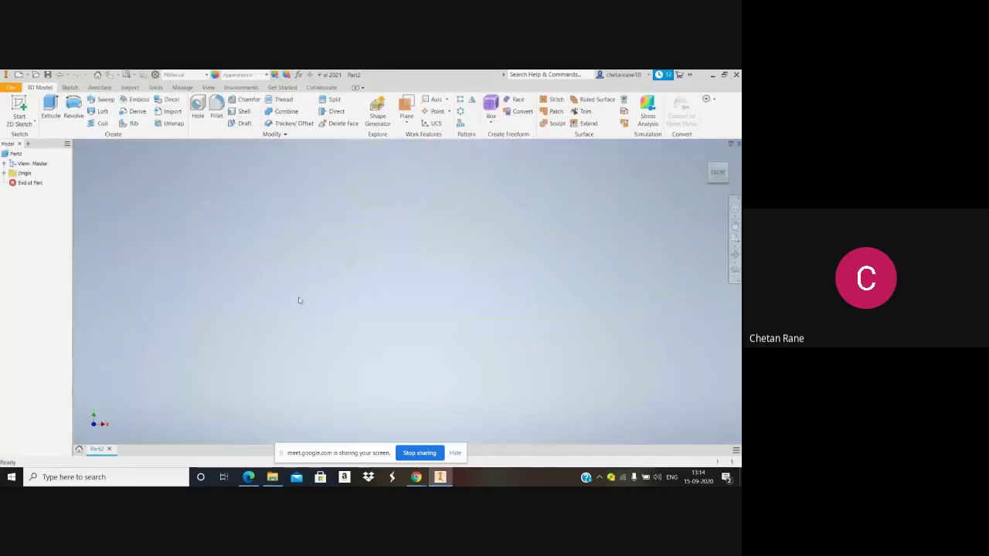
{"action": "left_click", "coordinate": [19, 109]}
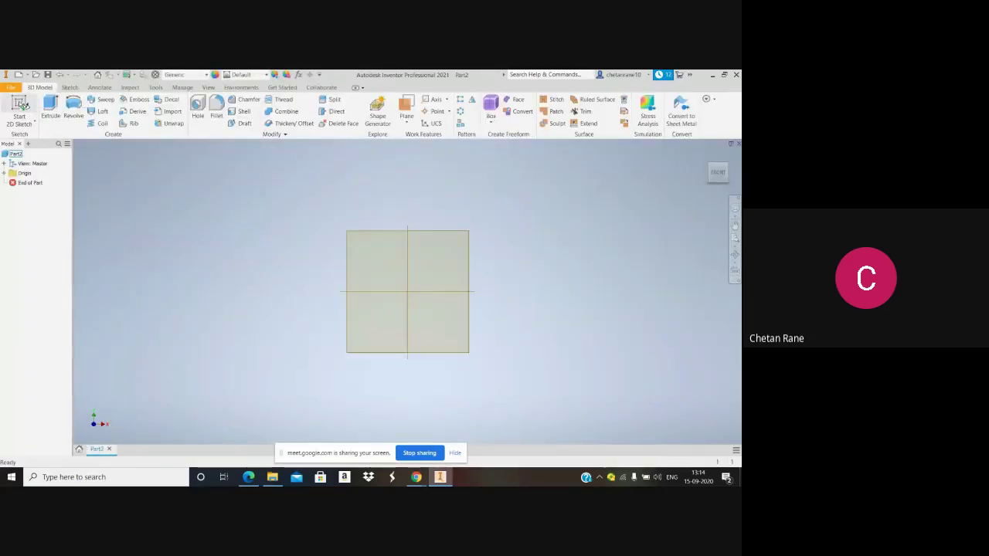
{"action": "left_click", "coordinate": [4, 173]}
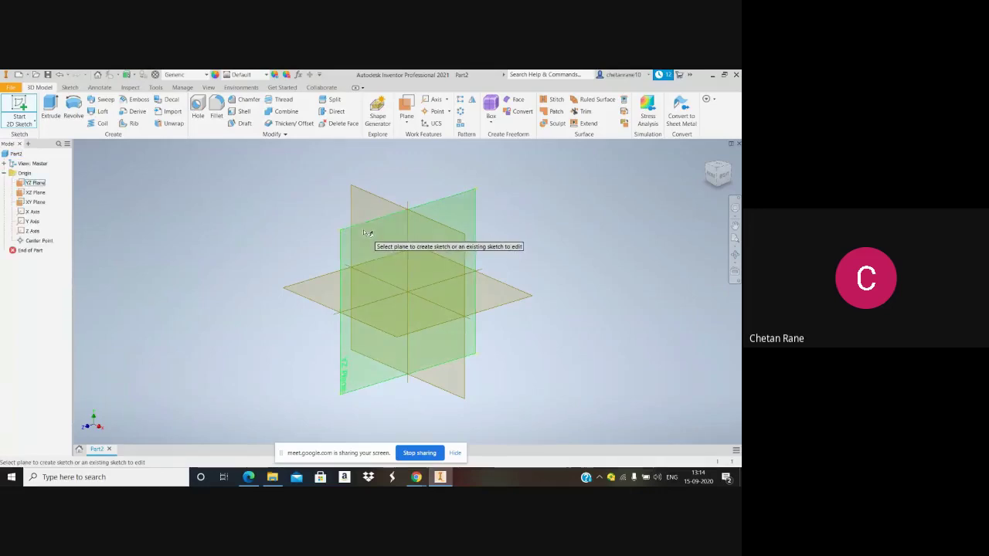
Pick Part2's XZ Plane from the expanded Origin folder to host the new sketch
{"action": "left_click", "coordinate": [315, 288]}
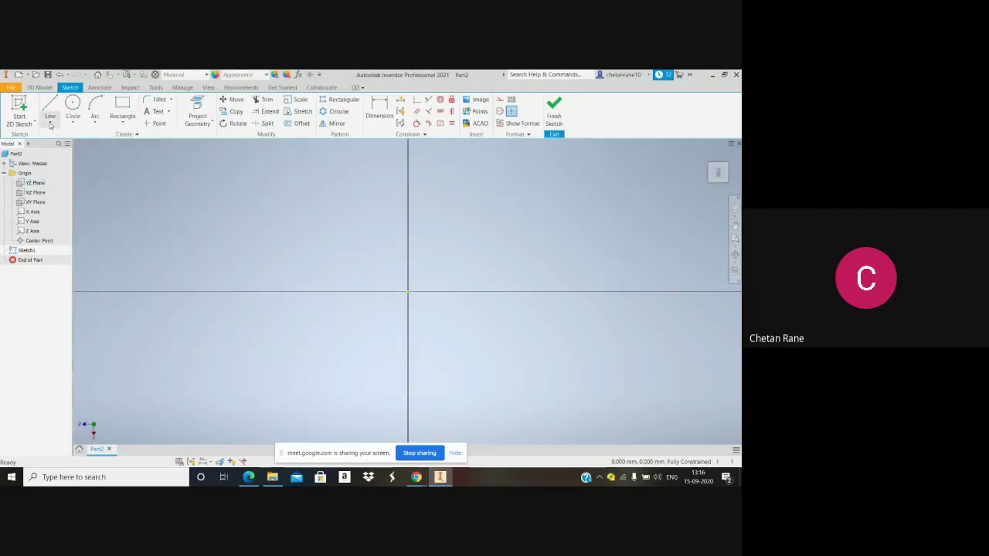
Open the Arc flyout in the Create panel to view the arc drawing options
{"action": "left_click", "coordinate": [97, 124]}
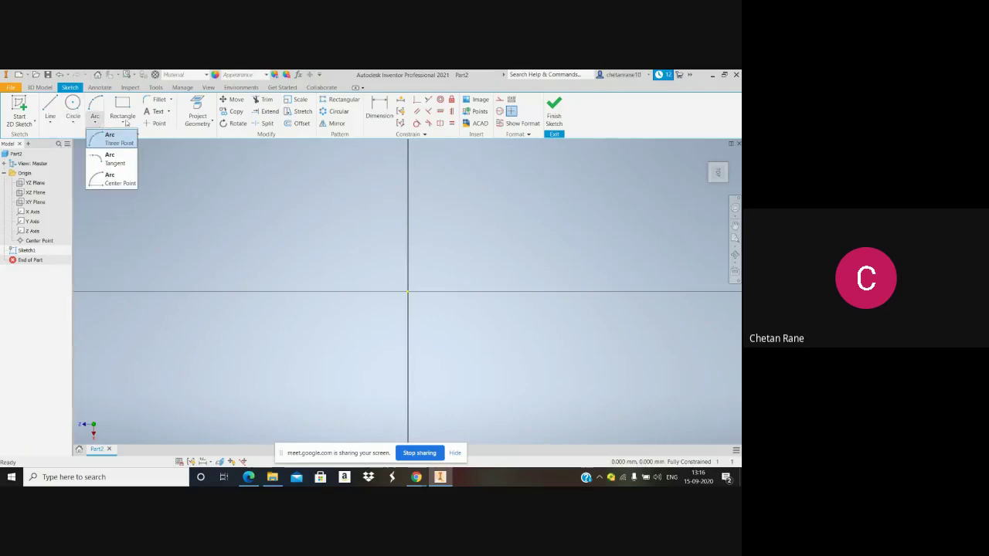
{"action": "left_click", "coordinate": [122, 122]}
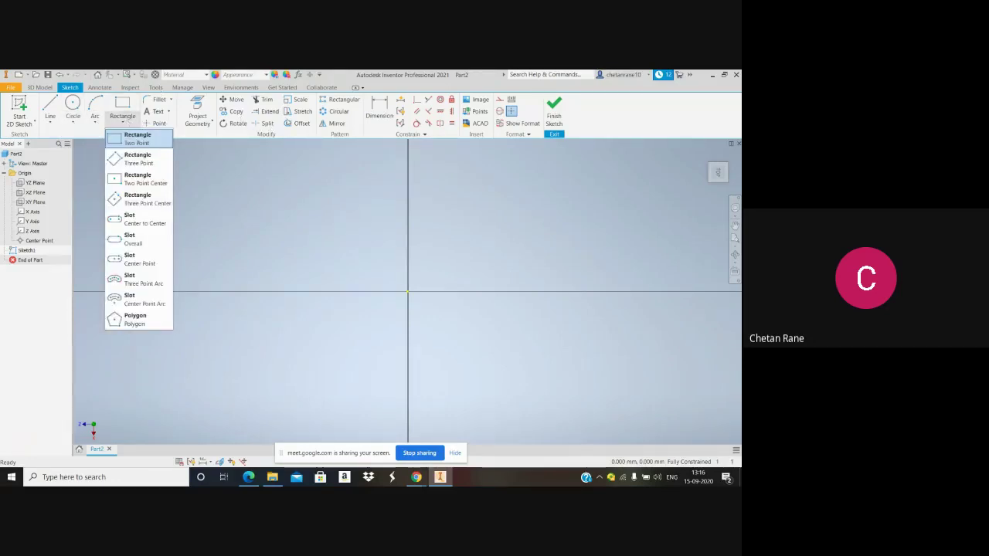
{"action": "left_click", "coordinate": [290, 190]}
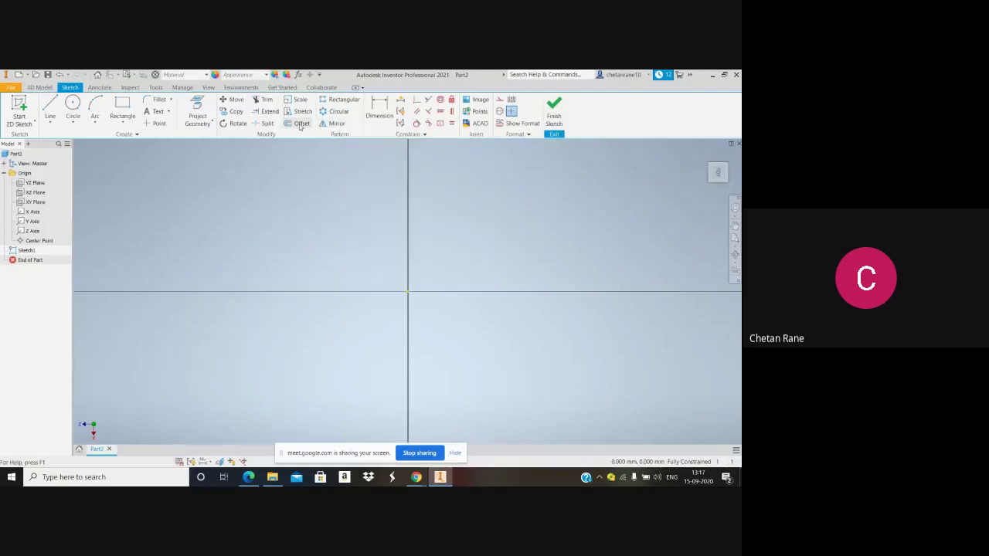
Draw an irregular closed four-line outline around the origin, closing on its upper-left start corner
{"action": "left_click", "coordinate": [53, 124]}
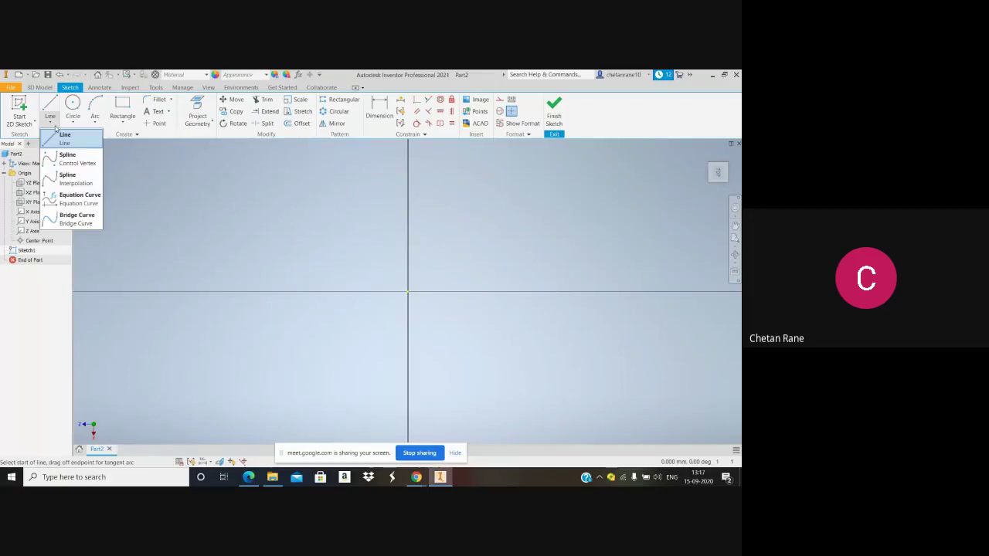
{"action": "left_click", "coordinate": [63, 138]}
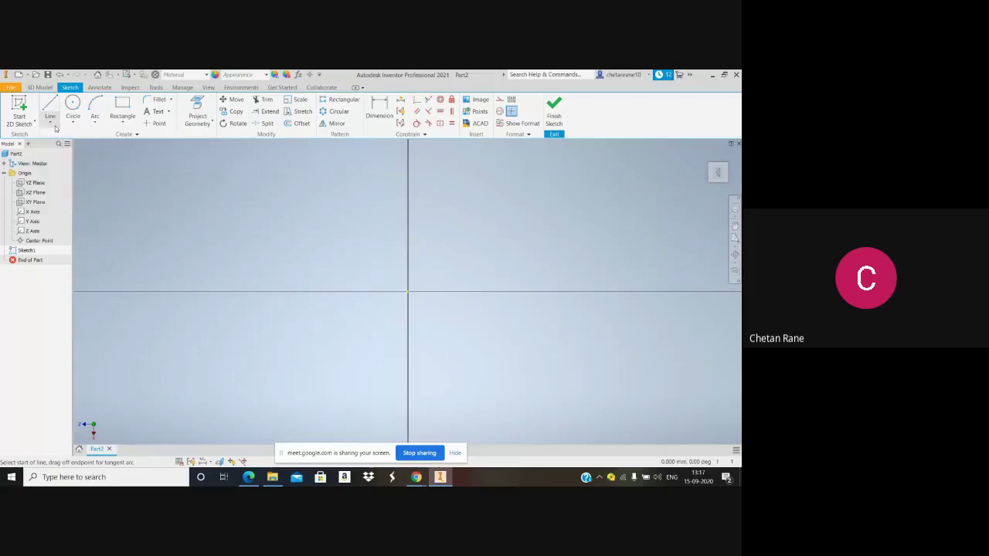
{"action": "left_click", "coordinate": [283, 218]}
{"action": "left_click", "coordinate": [518, 206]}
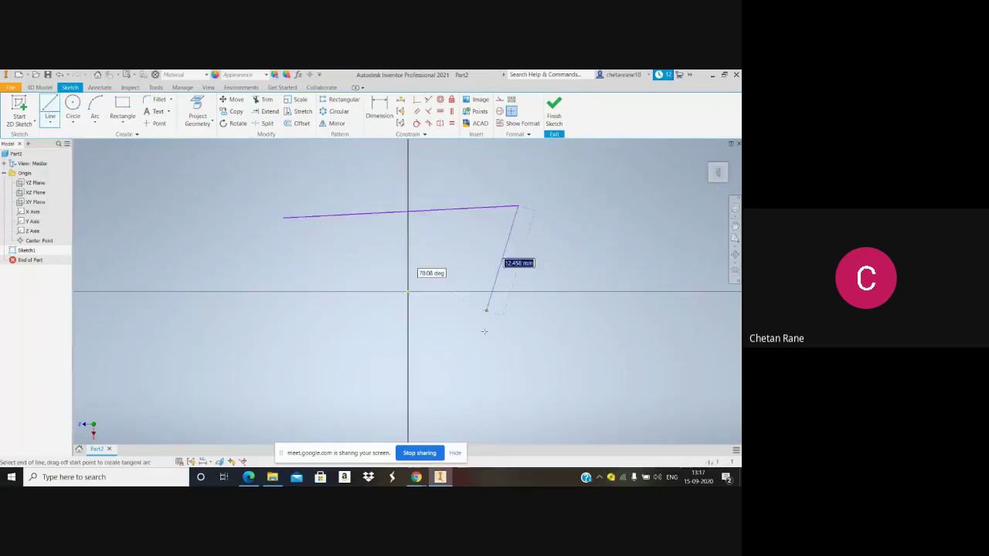
{"action": "left_click", "coordinate": [476, 375]}
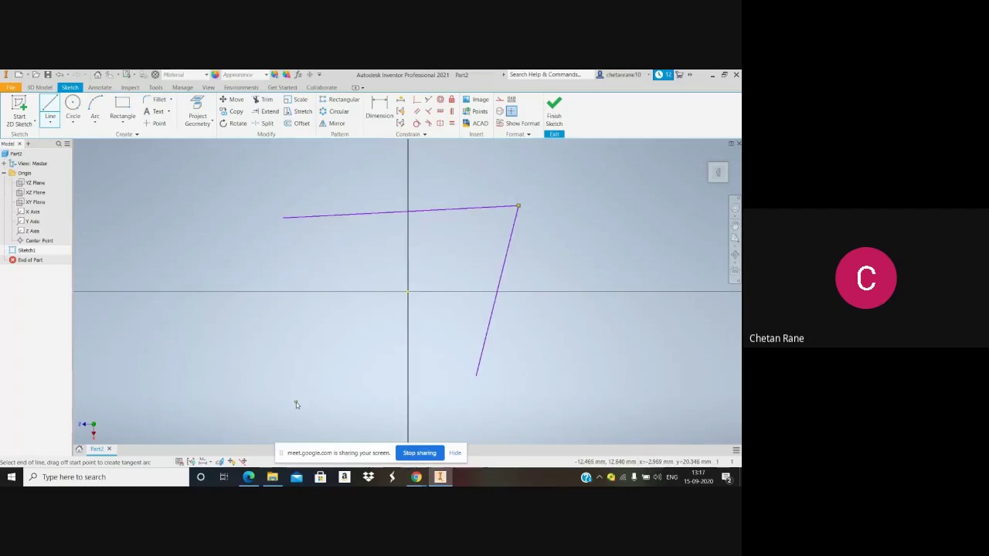
{"action": "left_click", "coordinate": [296, 402]}
{"action": "left_click", "coordinate": [283, 217]}
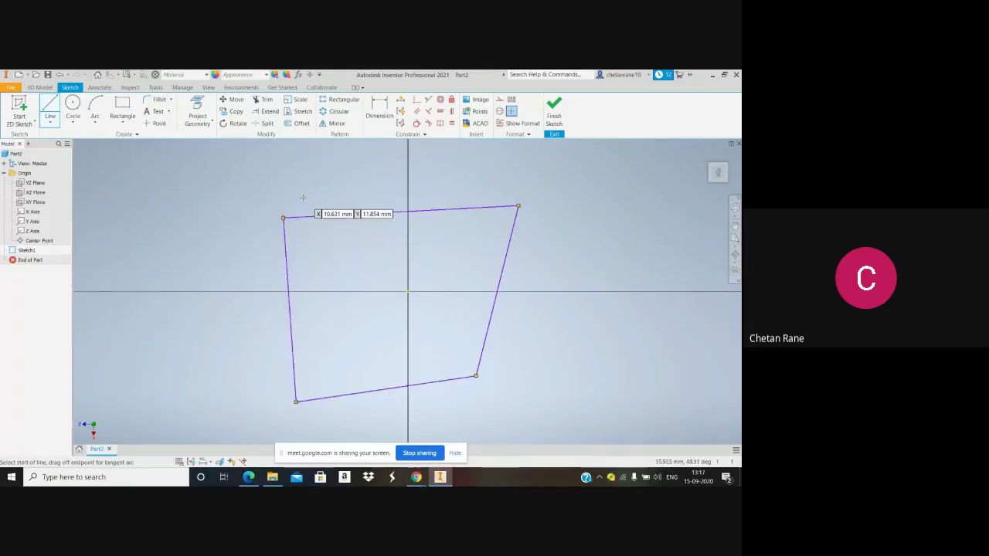
{"action": "key", "text": "Escape"}
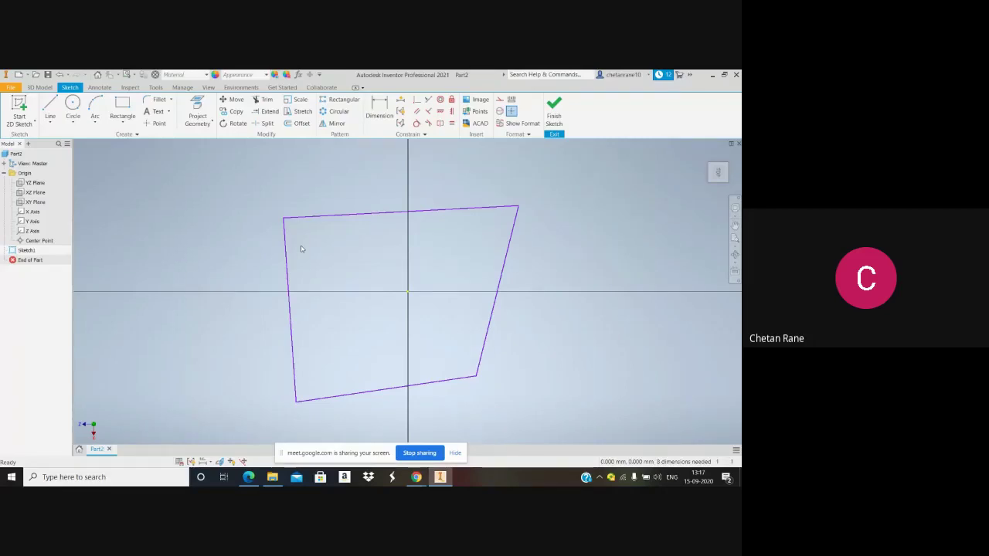
Dimension the outline's top line to 27
{"action": "left_click", "coordinate": [379, 108]}
{"action": "left_click", "coordinate": [401, 215]}
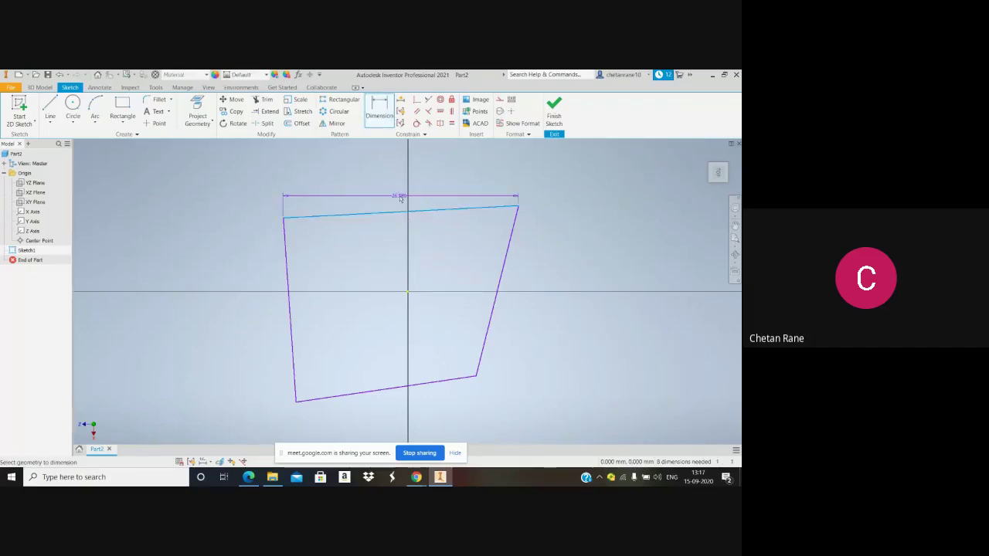
{"action": "left_click", "coordinate": [401, 199]}
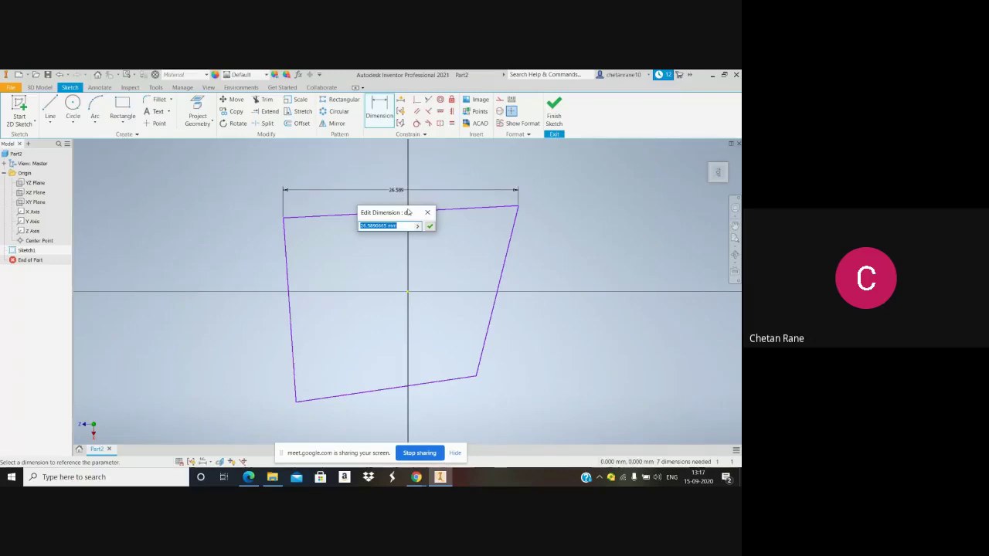
{"action": "type", "text": "27"}
{"action": "key", "text": "Return"}
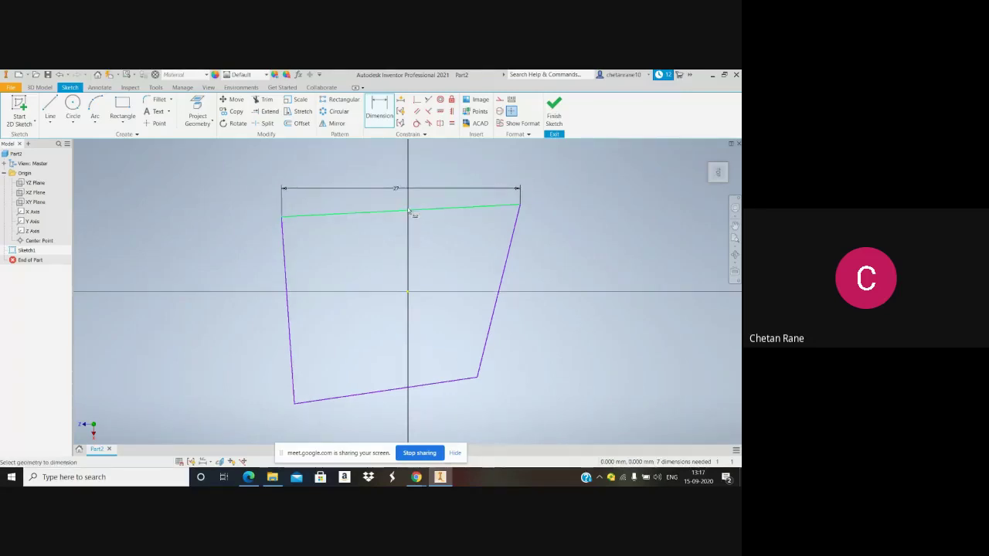
Remove the 27 dimension from the top line again
{"action": "double_click", "coordinate": [401, 188]}
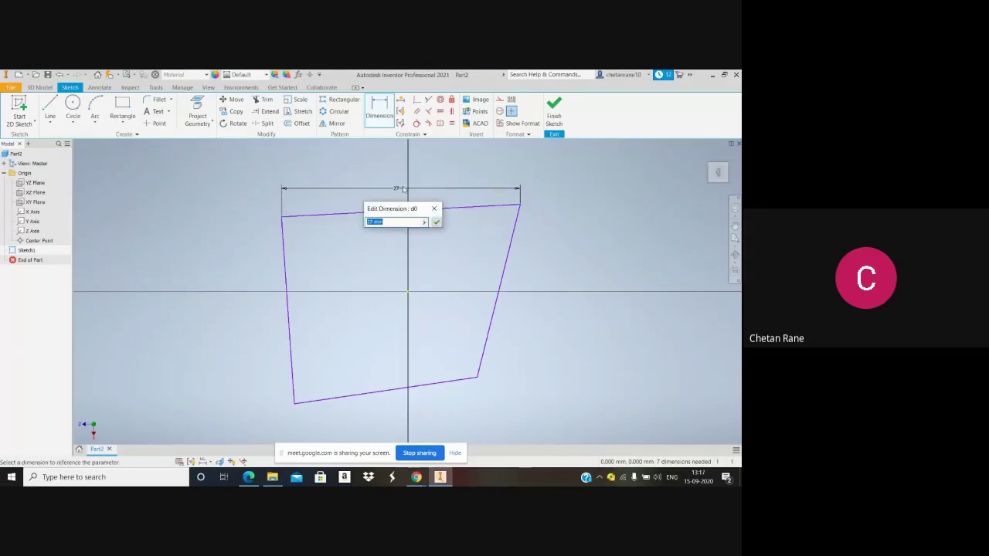
{"action": "key", "text": "BackSpace"}
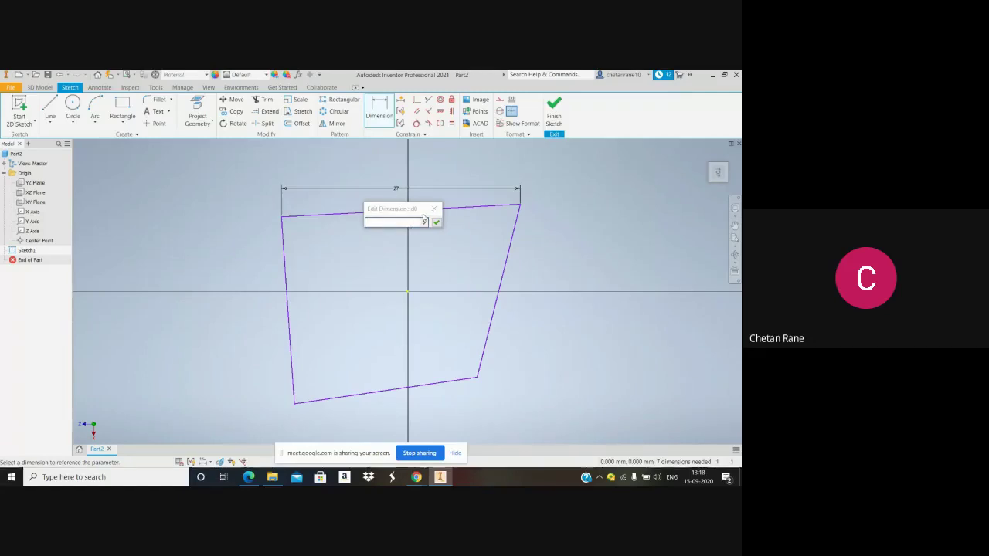
{"action": "key", "text": "Escape"}
{"action": "key", "text": "Escape"}
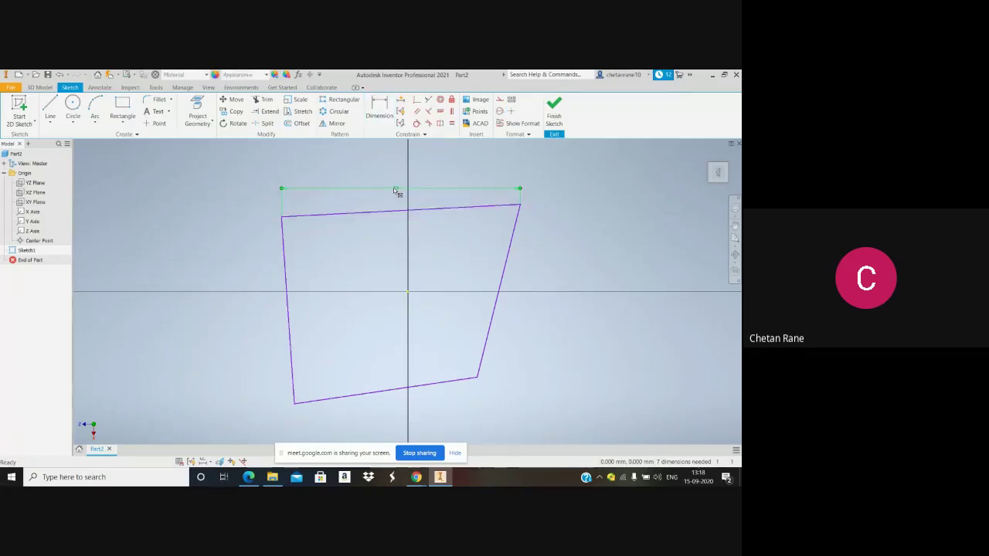
{"action": "left_click", "coordinate": [395, 188]}
{"action": "key", "text": "Delete"}
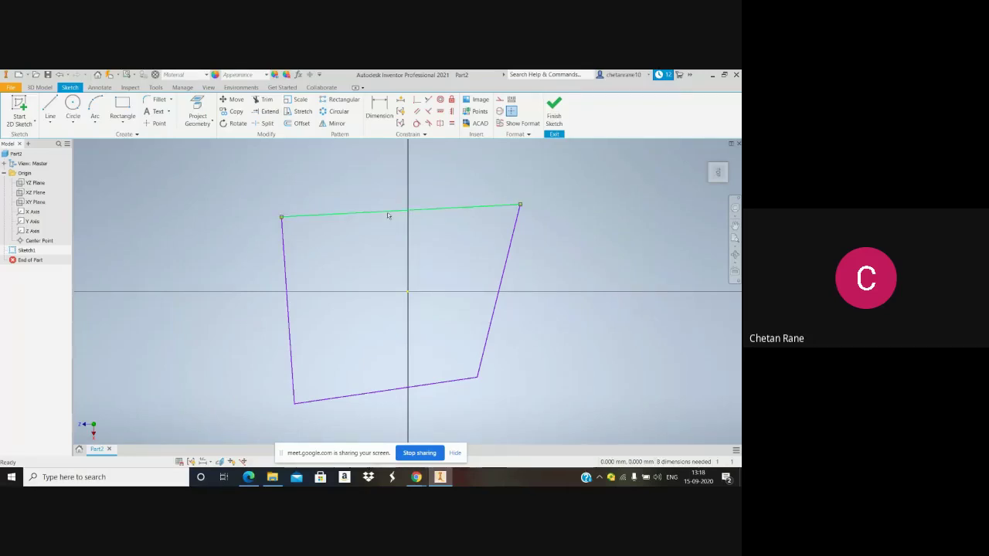
Trim away the outline's top line, then undo the trim to restore it
{"action": "left_click", "coordinate": [266, 101]}
{"action": "left_click", "coordinate": [317, 217]}
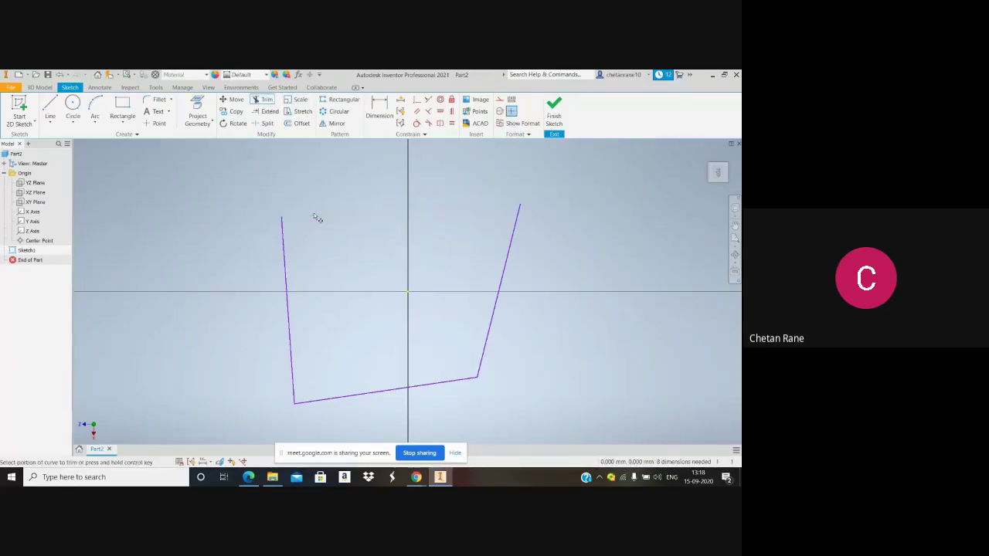
{"action": "key", "text": "Escape"}
{"action": "key", "text": "ctrl+z"}
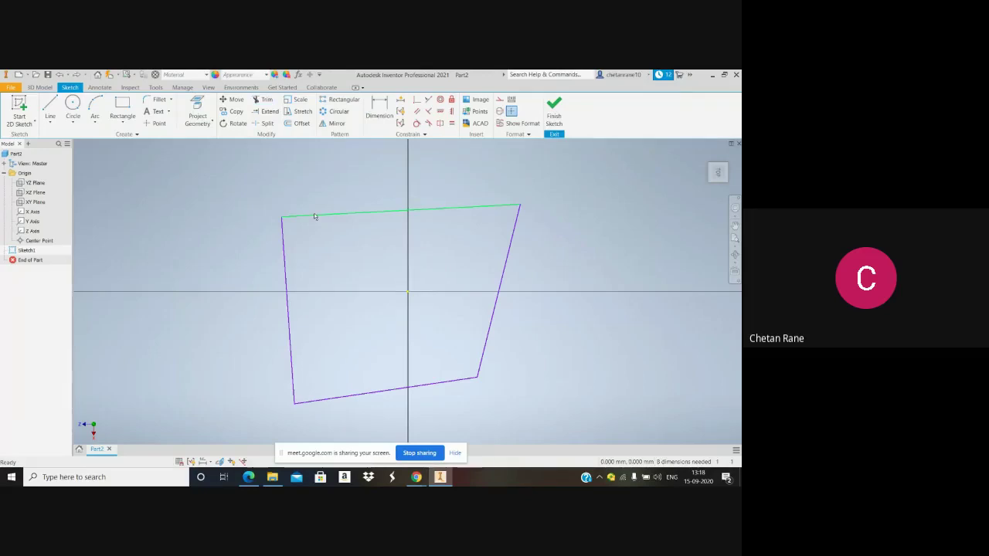
Crossing-select all four lines of the outline and delete them
{"action": "mouse_move", "coordinate": [522, 410]}
{"action": "left_mouse_down"}
{"action": "mouse_move", "coordinate": [473, 253]}
{"action": "mouse_move", "coordinate": [254, 176]}
{"action": "left_mouse_up"}
{"action": "key", "text": "Delete"}
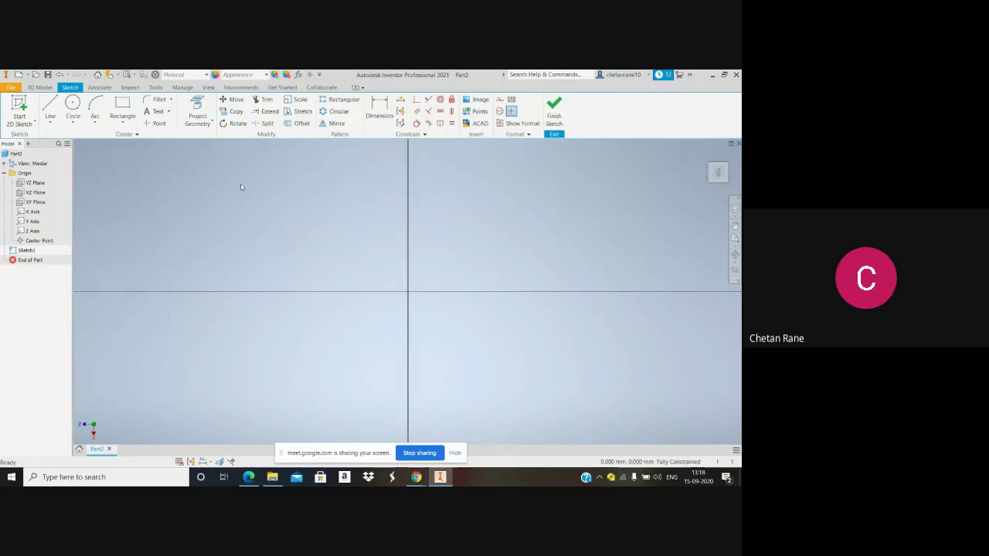
{"action": "left_click", "coordinate": [48, 107]}
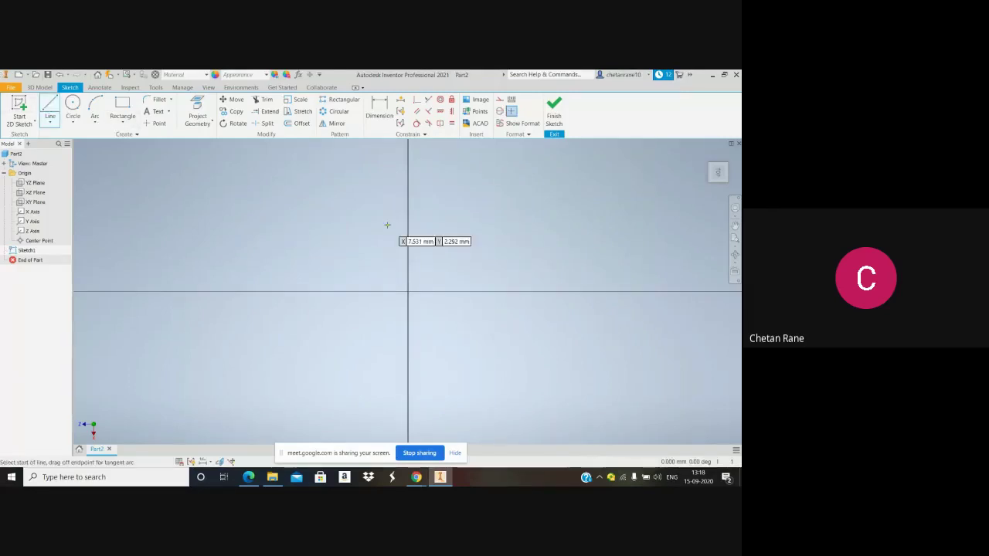
Draw a closed rectangle of four lines around the sketch origin
{"action": "left_click", "coordinate": [289, 214]}
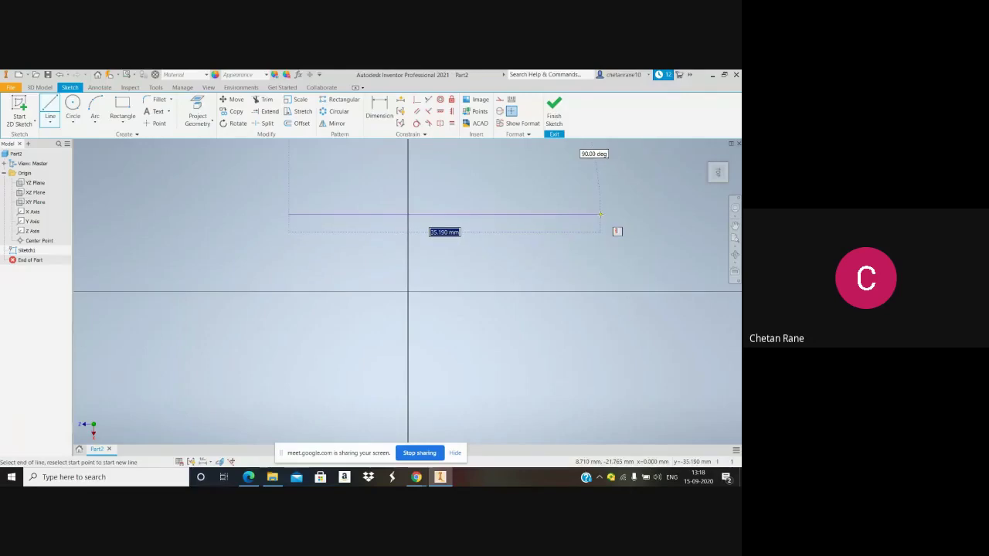
{"action": "left_click", "coordinate": [601, 214]}
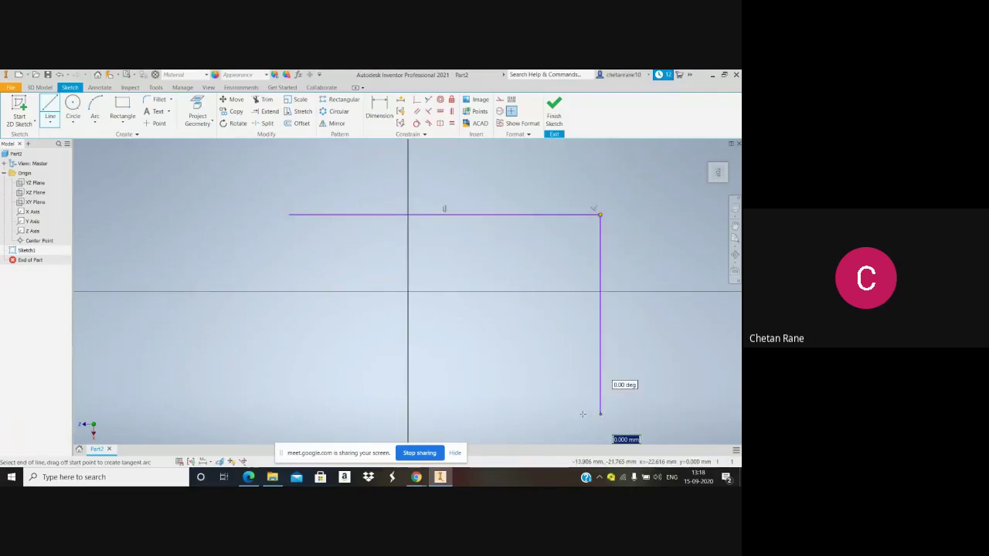
{"action": "left_click", "coordinate": [583, 414]}
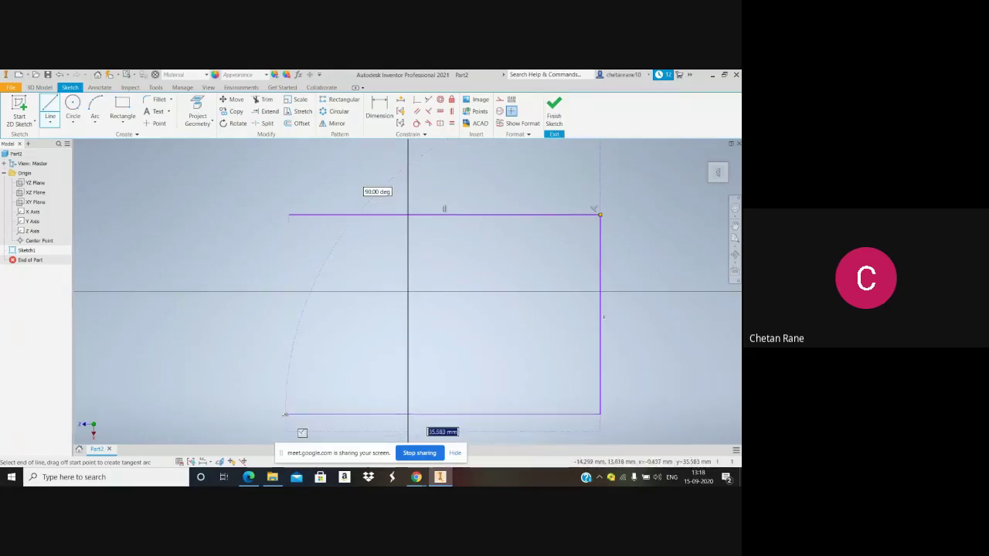
{"action": "left_click", "coordinate": [285, 415]}
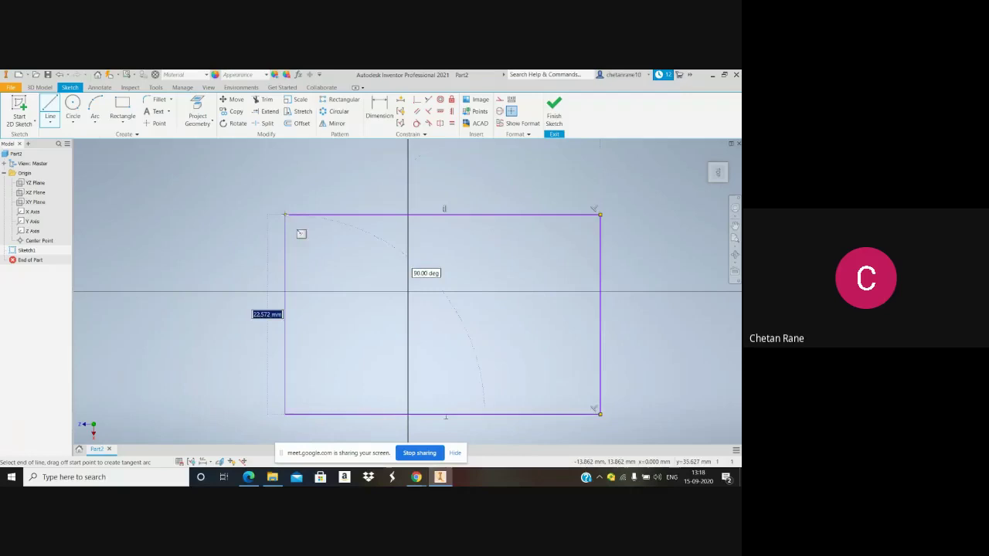
{"action": "left_click", "coordinate": [281, 214]}
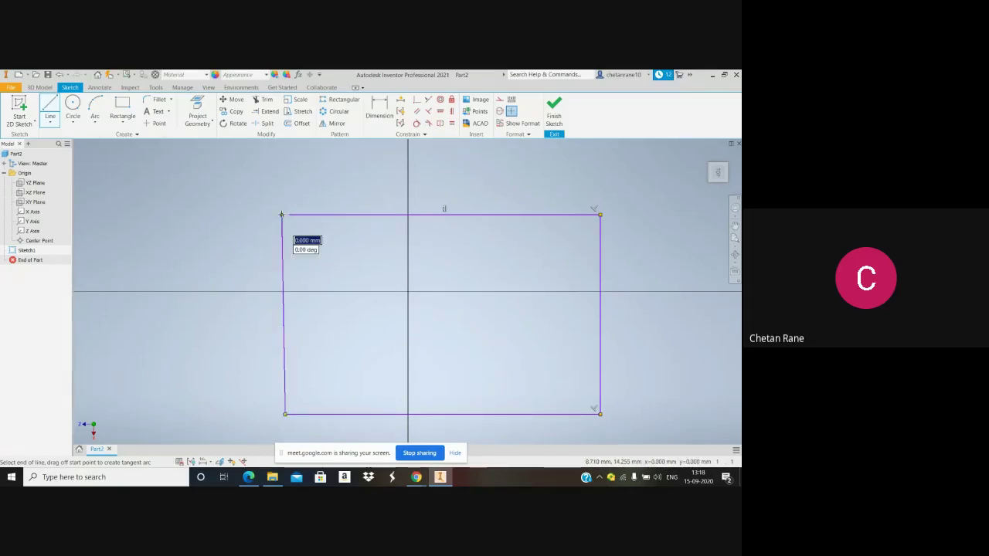
{"action": "key", "text": "Escape"}
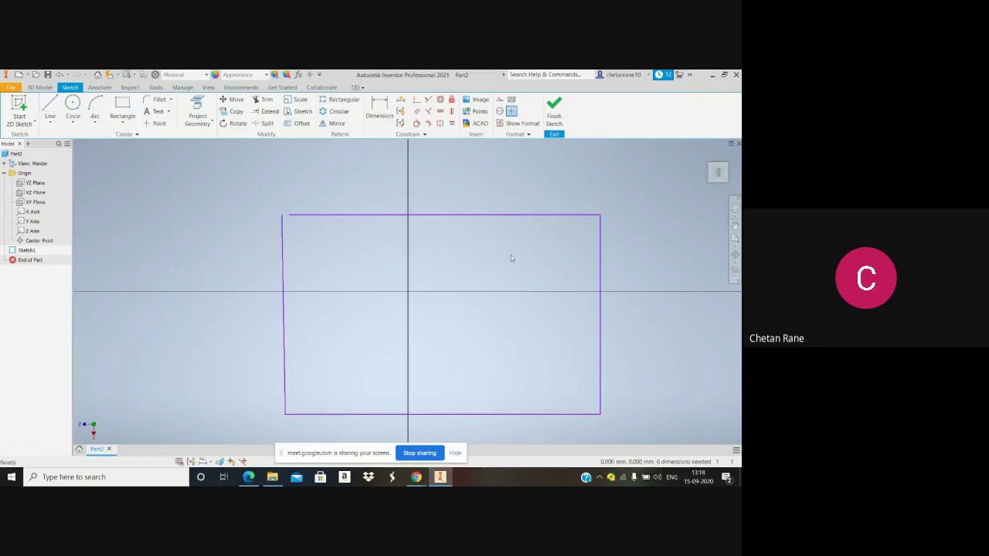
{"action": "scroll", "coordinate": [293, 318], "scroll_direction": "down", "scroll_amount": 3}
{"action": "scroll", "coordinate": [293, 318], "scroll_direction": "up", "scroll_amount": 5}
{"action": "scroll", "coordinate": [292, 316], "scroll_direction": "down", "scroll_amount": 3}
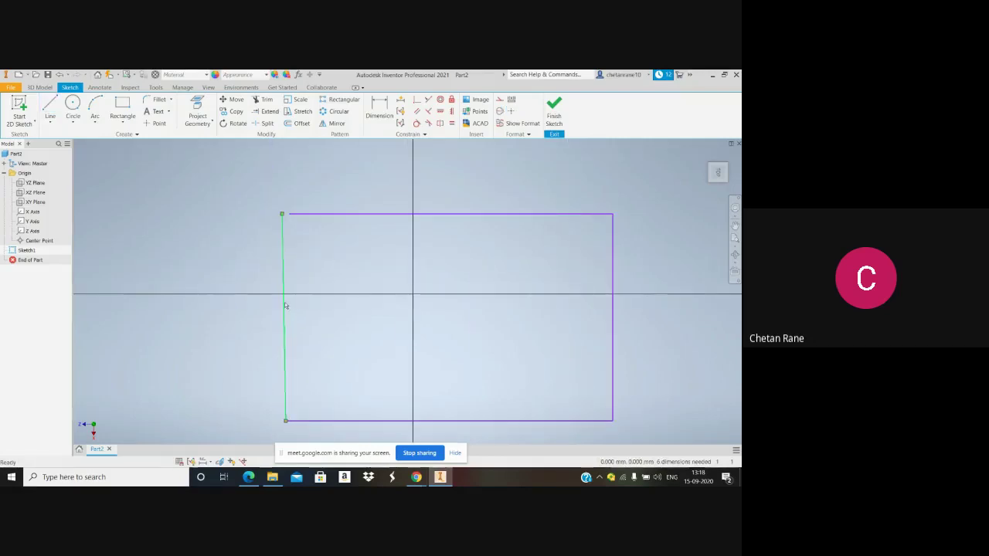
Delete the rectangle's left edge and redraw it as a vertical line from bottom-left to top-left
{"action": "left_click", "coordinate": [285, 306]}
{"action": "key", "text": "Delete"}
{"action": "key", "text": "l"}
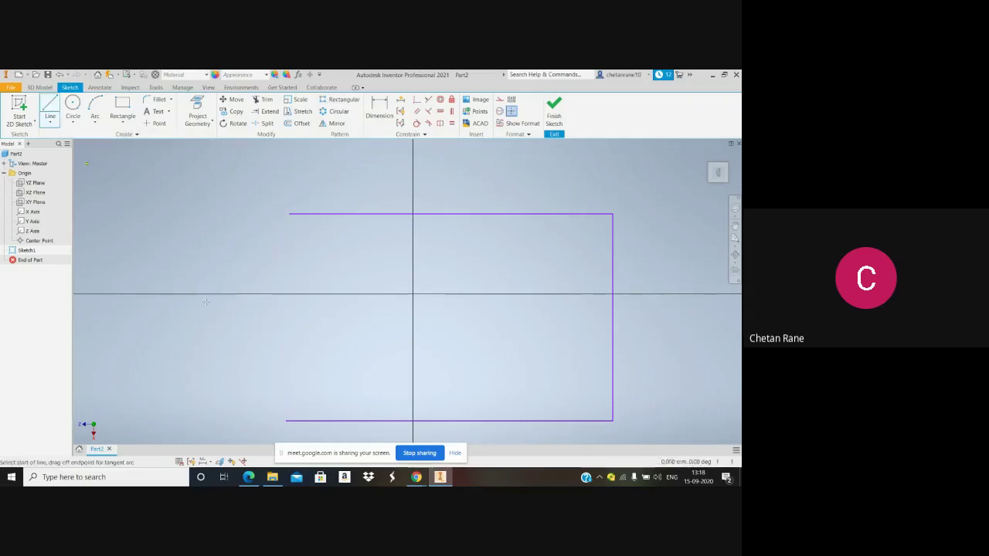
{"action": "left_click", "coordinate": [285, 420]}
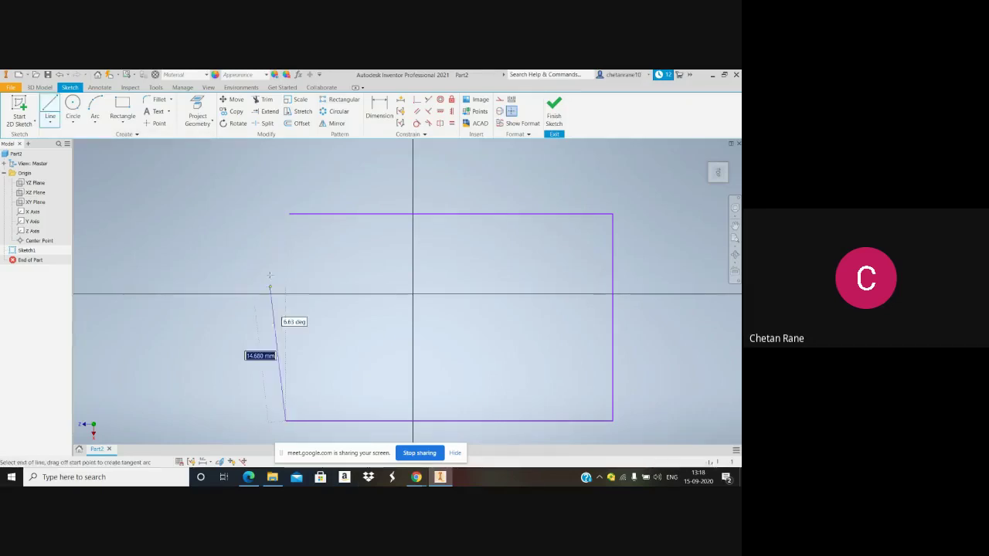
{"action": "left_click", "coordinate": [286, 214]}
{"action": "key", "text": "Escape"}
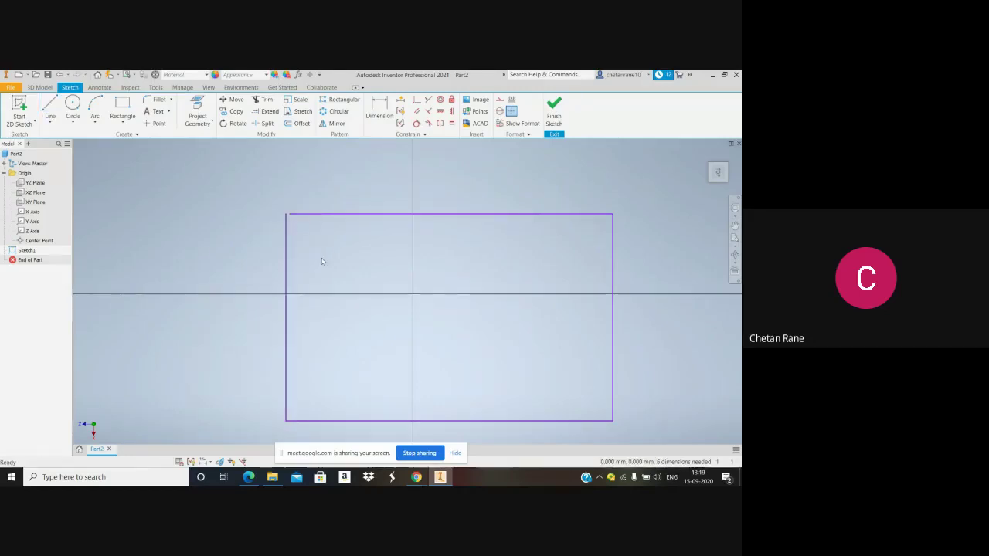
Dimension the rectangle's bottom edge to 30 and its right edge to 20
{"action": "scroll", "coordinate": [371, 265], "scroll_direction": "down", "scroll_amount": 3}
{"action": "left_click", "coordinate": [380, 109]}
{"action": "left_click", "coordinate": [415, 360]}
{"action": "left_click", "coordinate": [416, 389]}
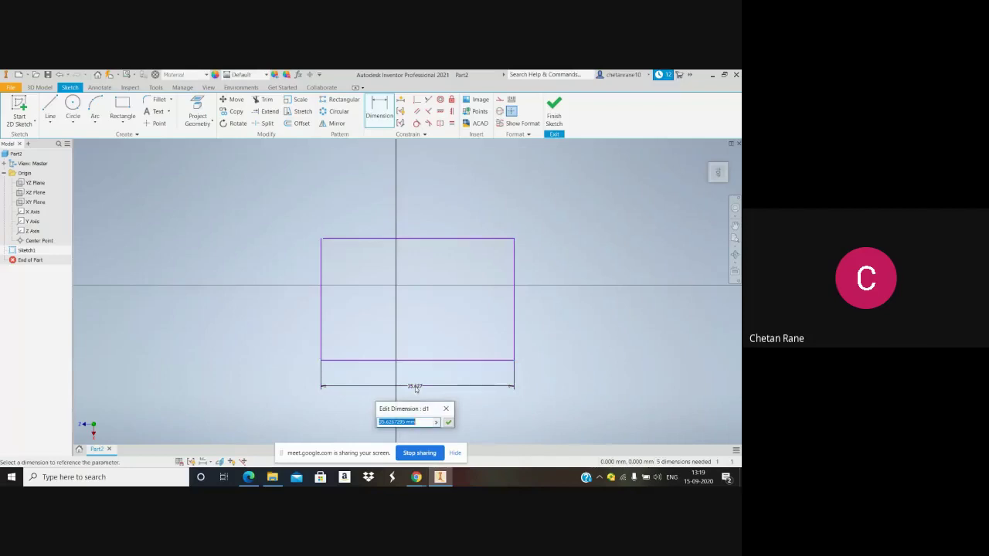
{"action": "type", "text": "30"}
{"action": "key", "text": "Return"}
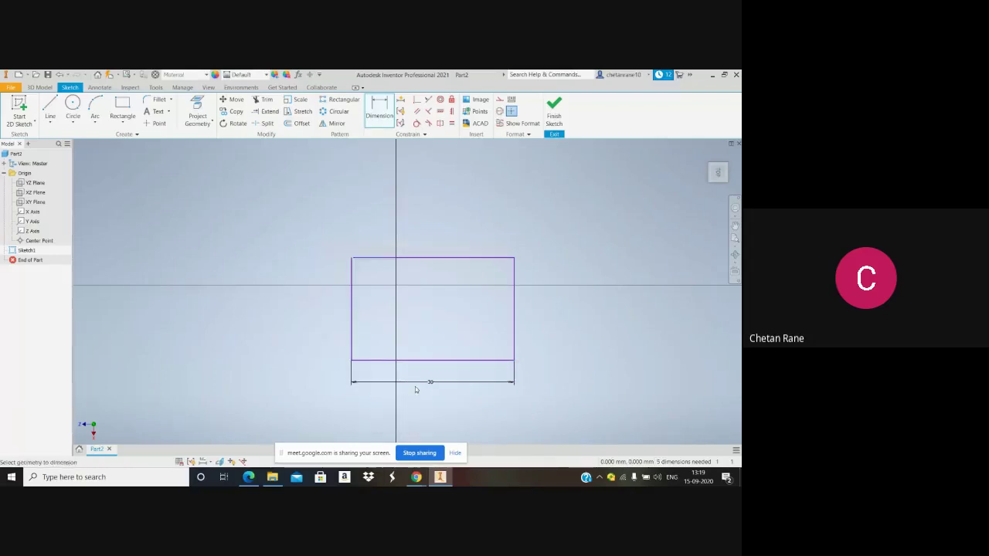
{"action": "left_click", "coordinate": [516, 310]}
{"action": "left_click", "coordinate": [540, 310]}
{"action": "type", "text": "20"}
{"action": "key", "text": "Return"}
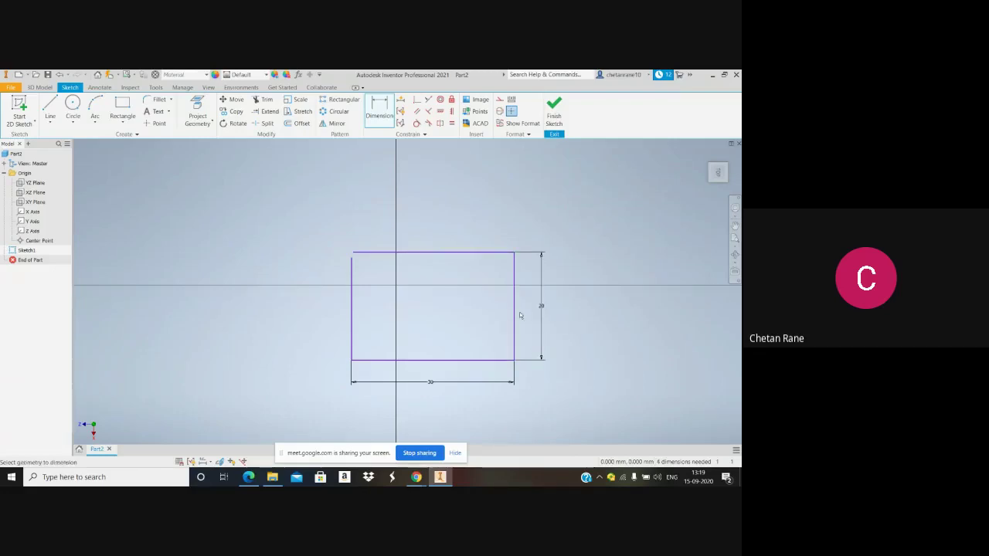
Add a 30 dimension to the top edge, then delete it as redundant
{"action": "scroll", "coordinate": [402, 270], "scroll_direction": "up", "scroll_amount": 3}
{"action": "scroll", "coordinate": [402, 269], "scroll_direction": "down", "scroll_amount": 4}
{"action": "scroll", "coordinate": [404, 327], "scroll_direction": "up", "scroll_amount": 2}
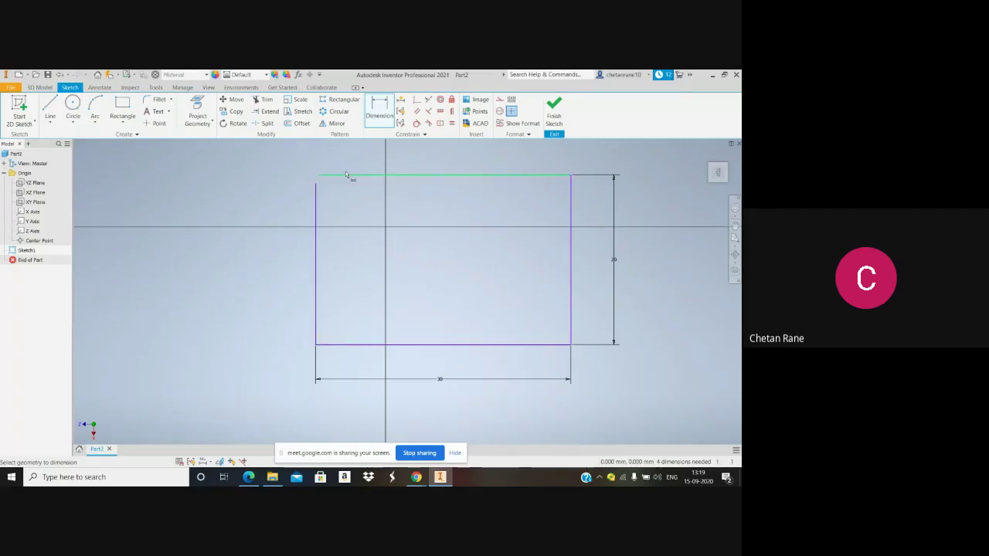
{"action": "left_click", "coordinate": [398, 176]}
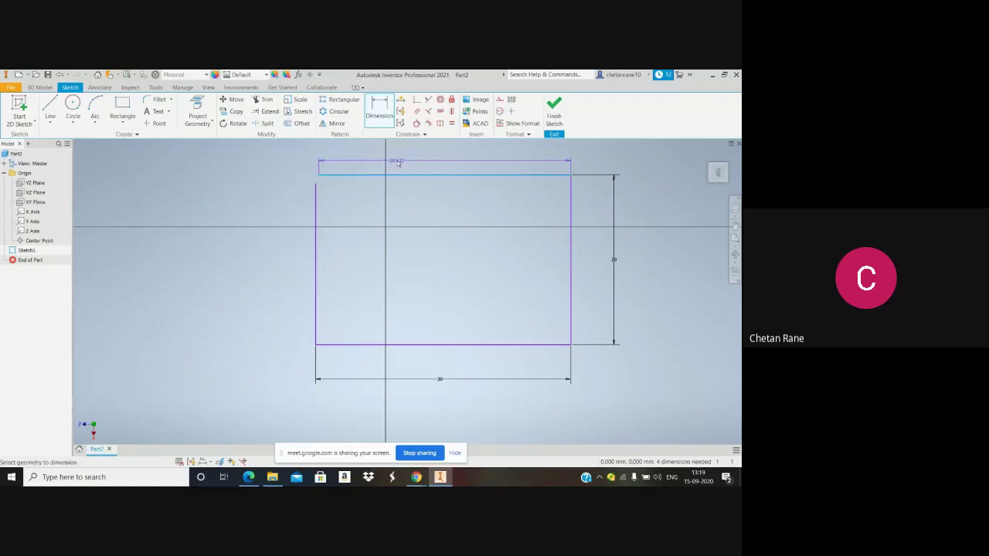
{"action": "left_click", "coordinate": [413, 160]}
{"action": "type", "text": "30"}
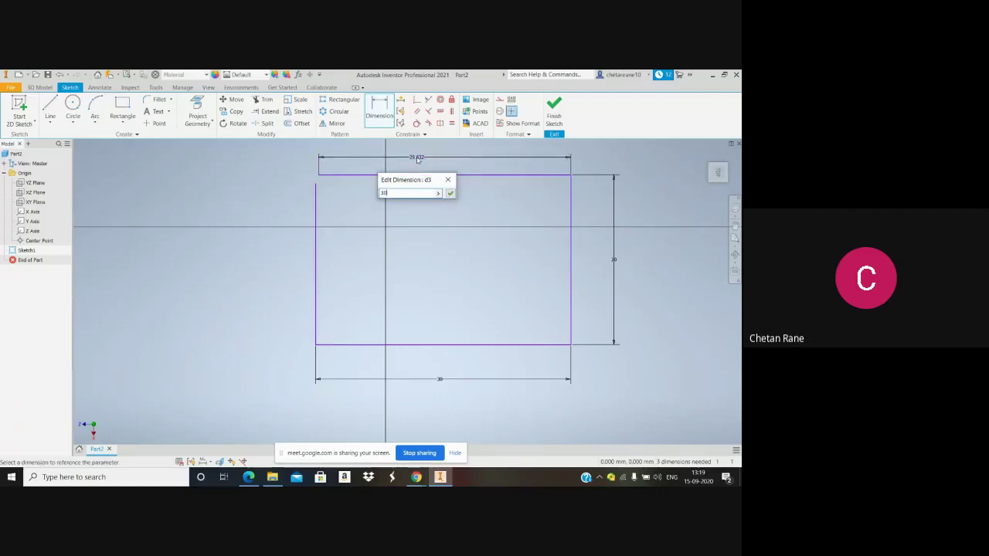
{"action": "key", "text": "Return"}
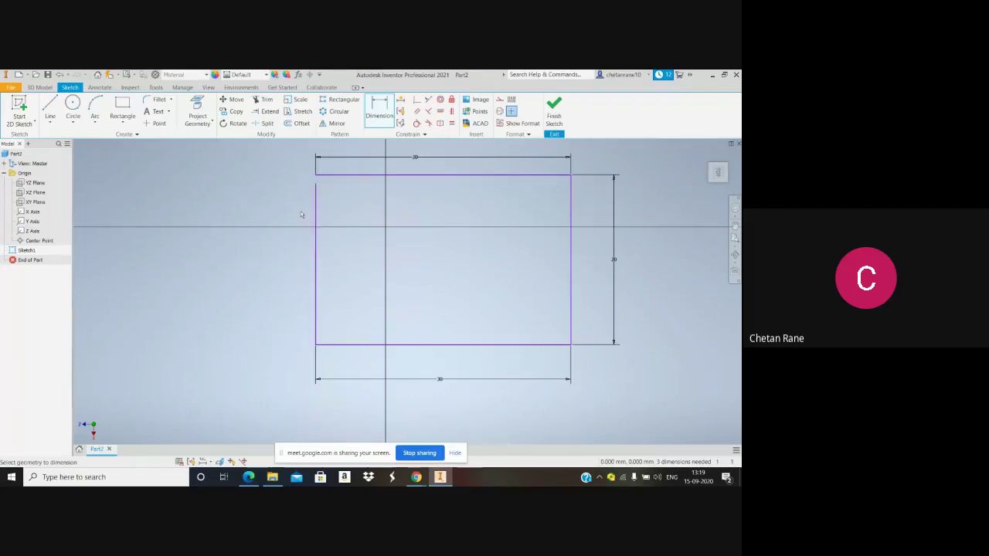
{"action": "double_click", "coordinate": [414, 157]}
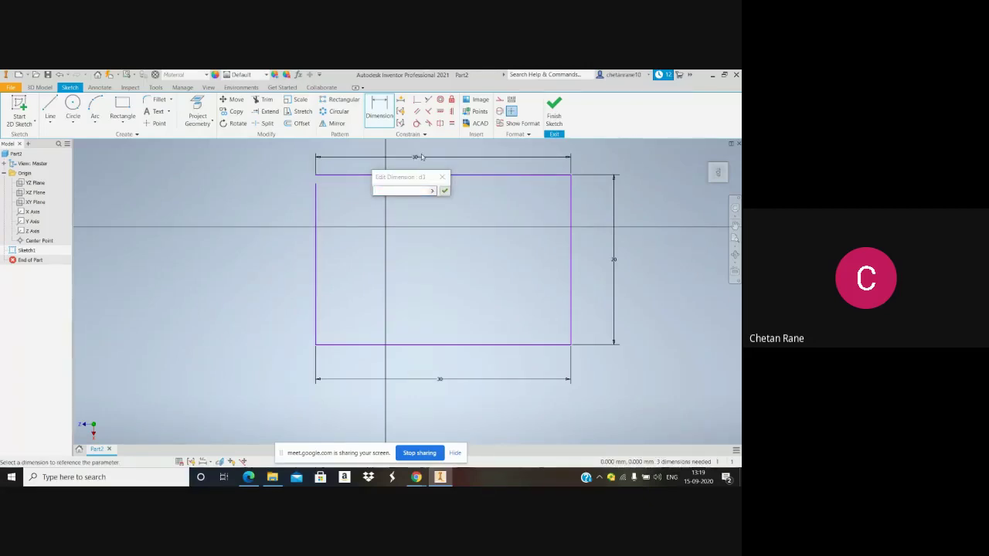
{"action": "key", "text": "Escape"}
{"action": "key", "text": "Delete"}
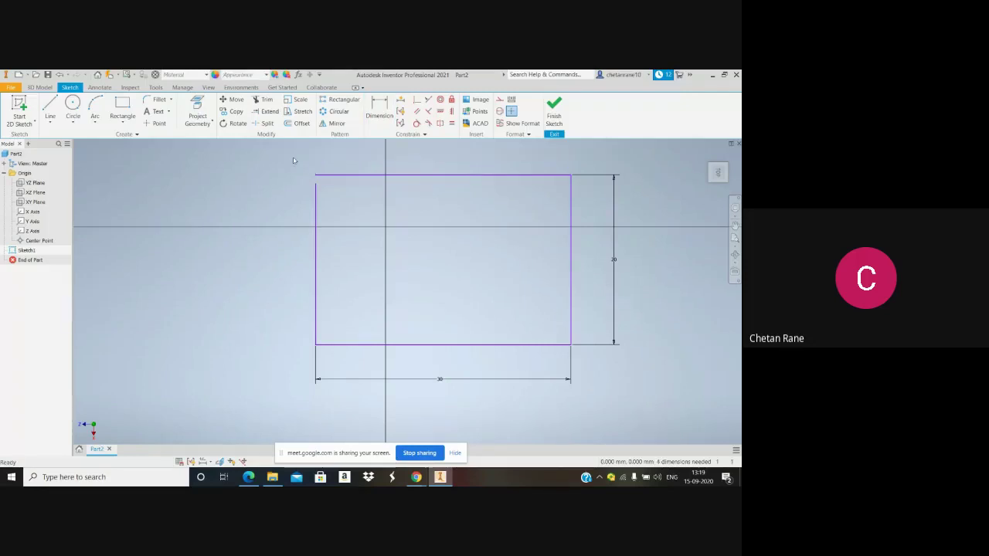
Extend the rectangle's left edge up so it meets the top edge
{"action": "left_click", "coordinate": [268, 113]}
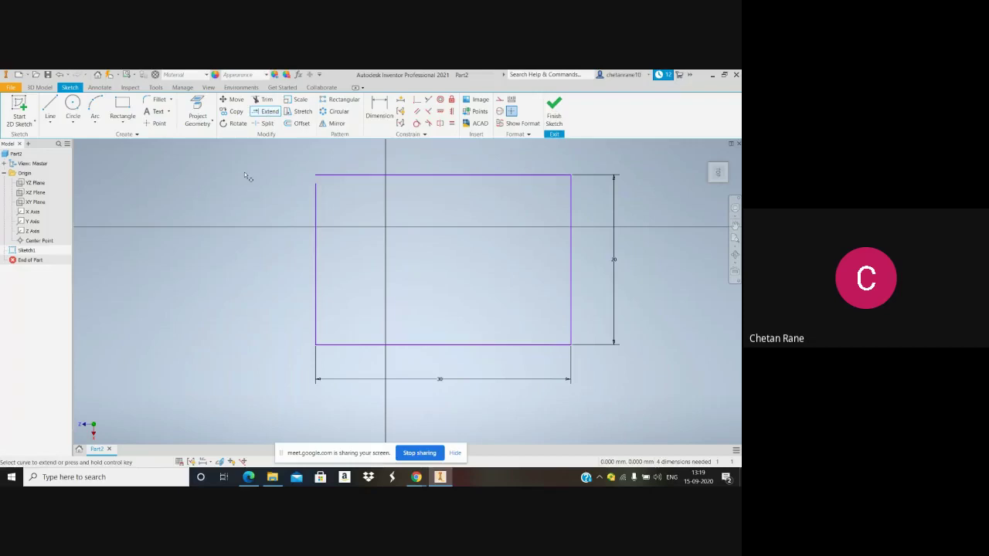
{"action": "left_click", "coordinate": [319, 202]}
{"action": "key", "text": "Escape"}
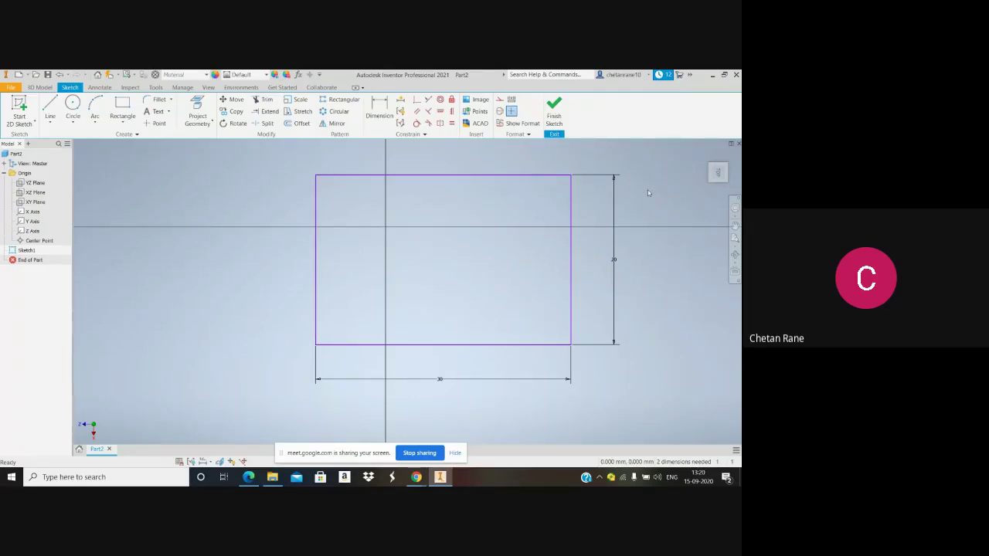
{"action": "scroll", "coordinate": [489, 220], "scroll_direction": "down", "scroll_amount": 2}
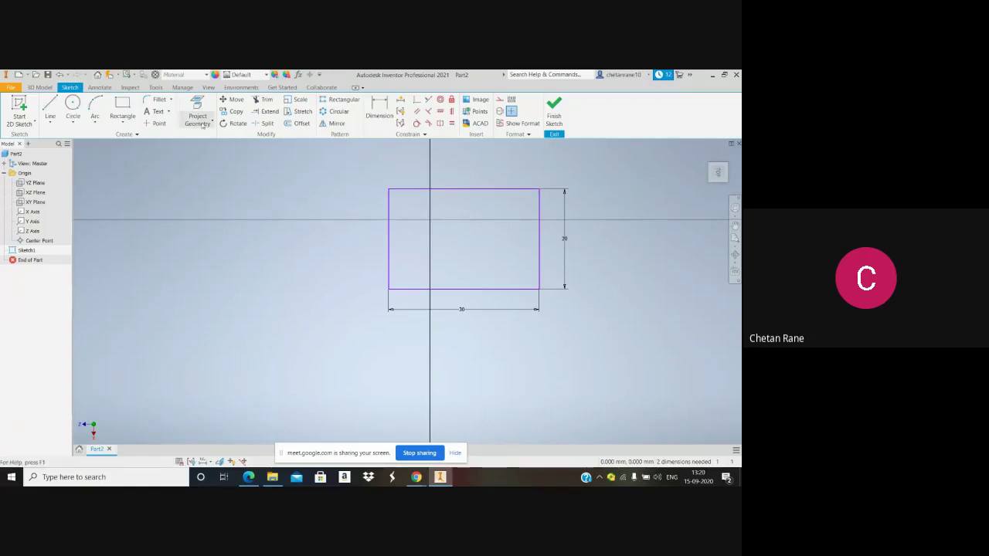
{"action": "left_click", "coordinate": [157, 122]}
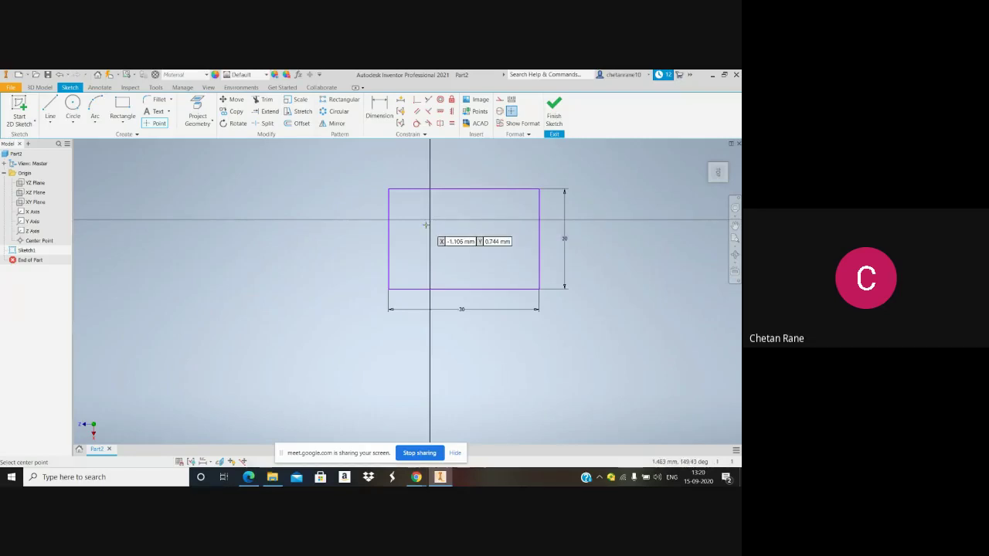
{"action": "key", "text": "Escape"}
{"action": "key", "text": "d"}
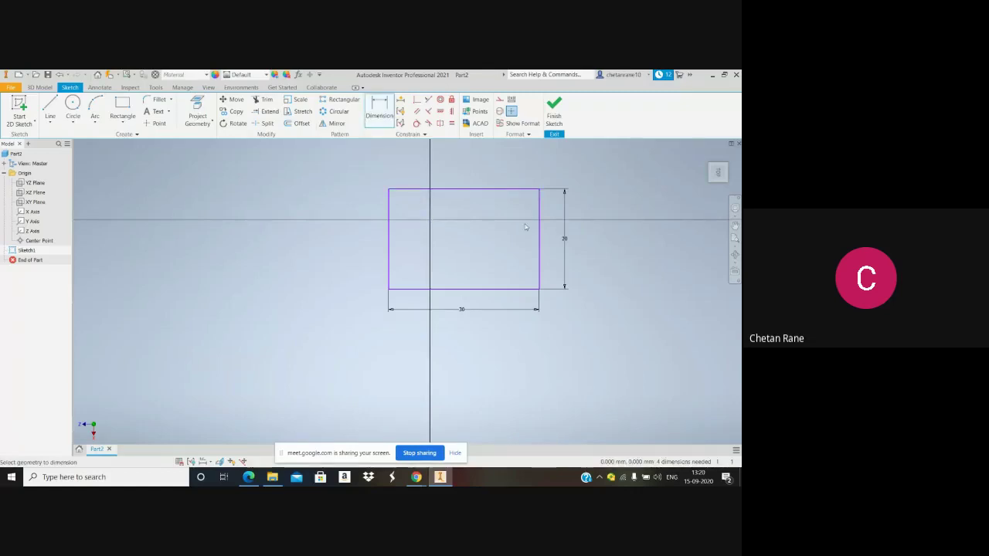
{"action": "left_click", "coordinate": [539, 223]}
{"action": "left_click", "coordinate": [480, 234]}
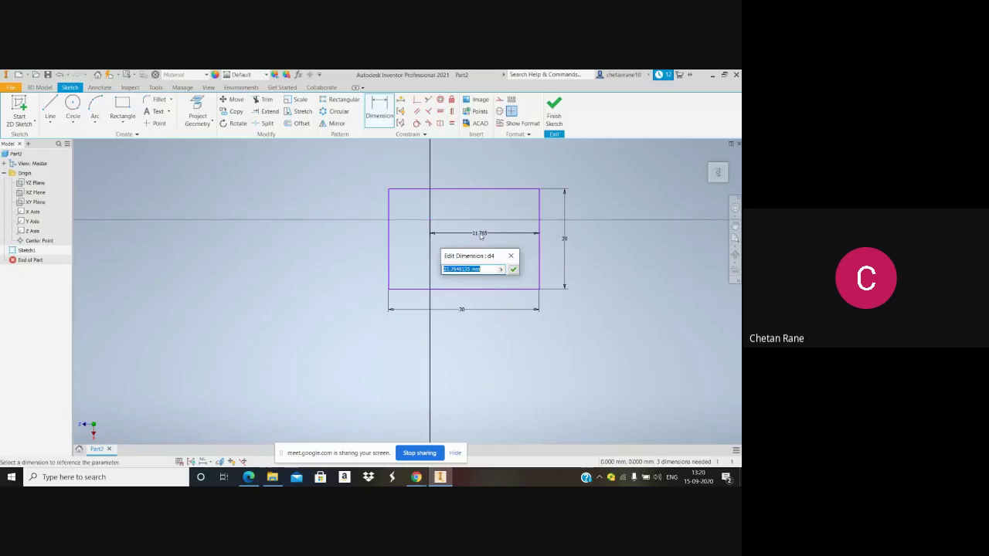
{"action": "type", "text": "15"}
{"action": "key", "text": "Return"}
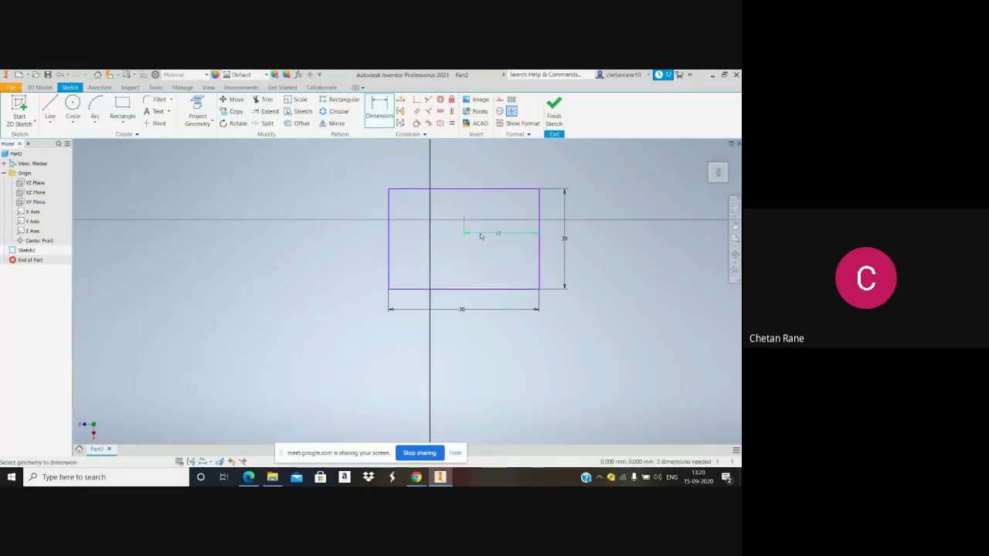
{"action": "scroll", "coordinate": [470, 173], "scroll_direction": "down", "scroll_amount": 2}
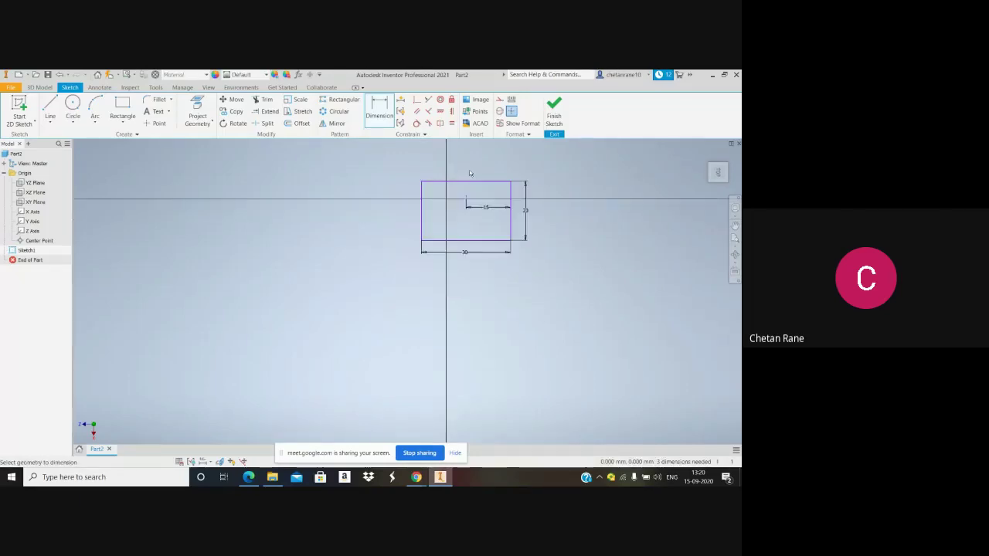
{"action": "scroll", "coordinate": [469, 173], "scroll_direction": "up", "scroll_amount": 5}
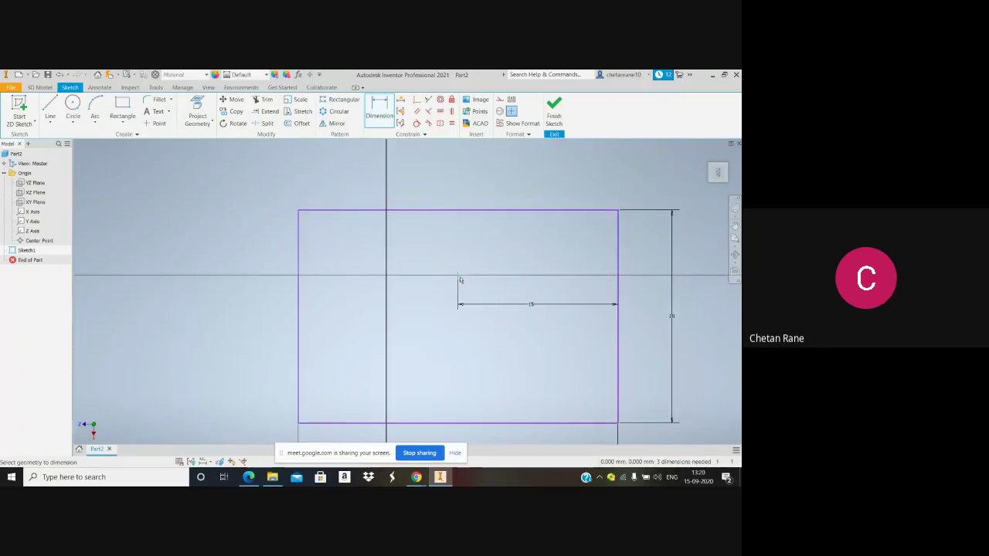
{"action": "mouse_move", "coordinate": [459, 279]}
{"action": "key", "text": "Escape"}
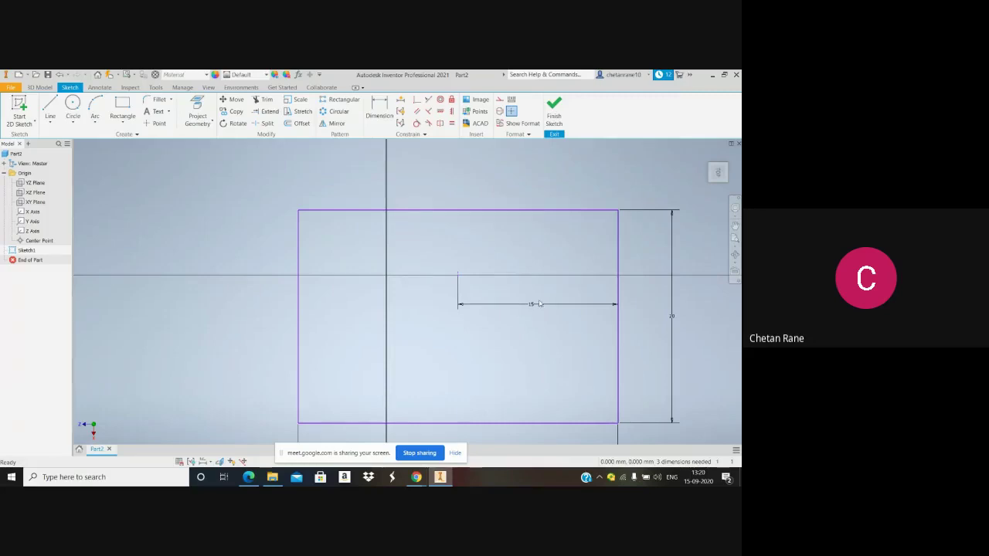
{"action": "left_click", "coordinate": [539, 304]}
{"action": "key", "text": "Delete"}
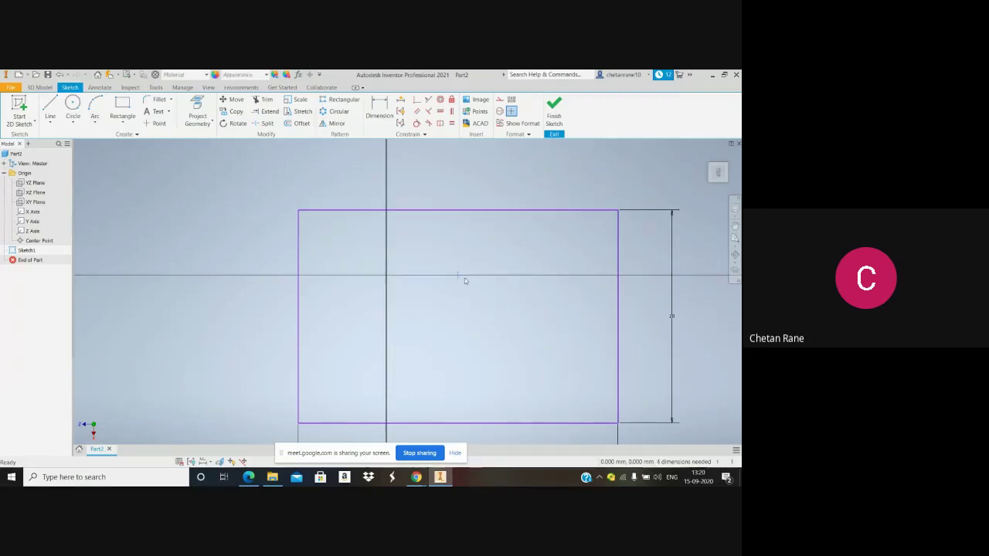
{"action": "left_click", "coordinate": [737, 145]}
Close Part2 without saving, create a Standard (mm) part, and start a sketch on XY
{"action": "left_click", "coordinate": [321, 292]}
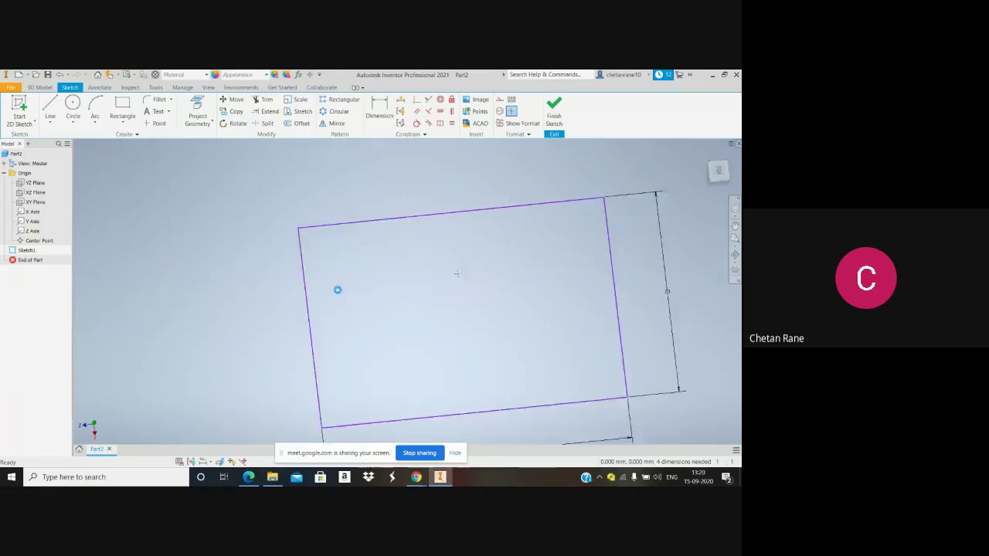
{"action": "left_click", "coordinate": [334, 295]}
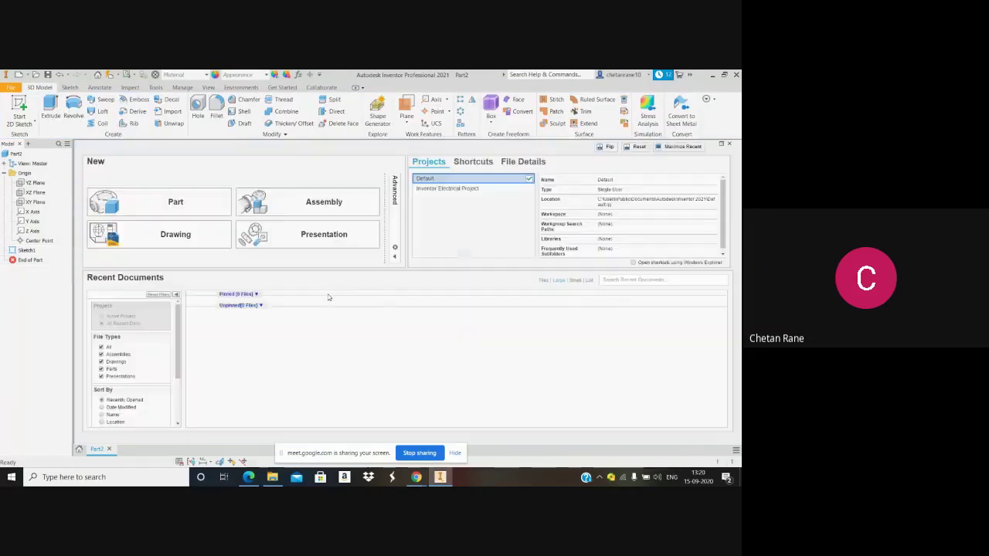
{"action": "left_click", "coordinate": [12, 108]}
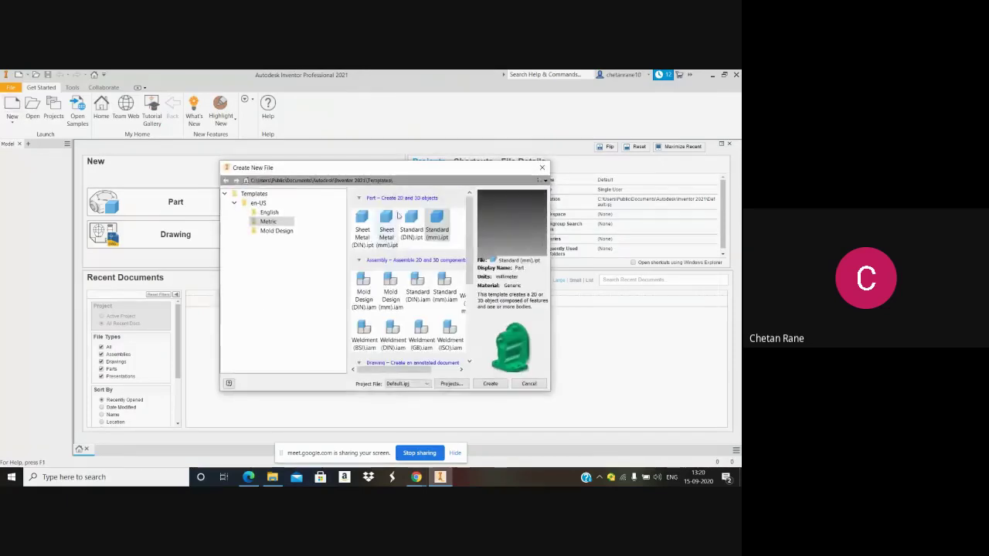
{"action": "left_click", "coordinate": [489, 384]}
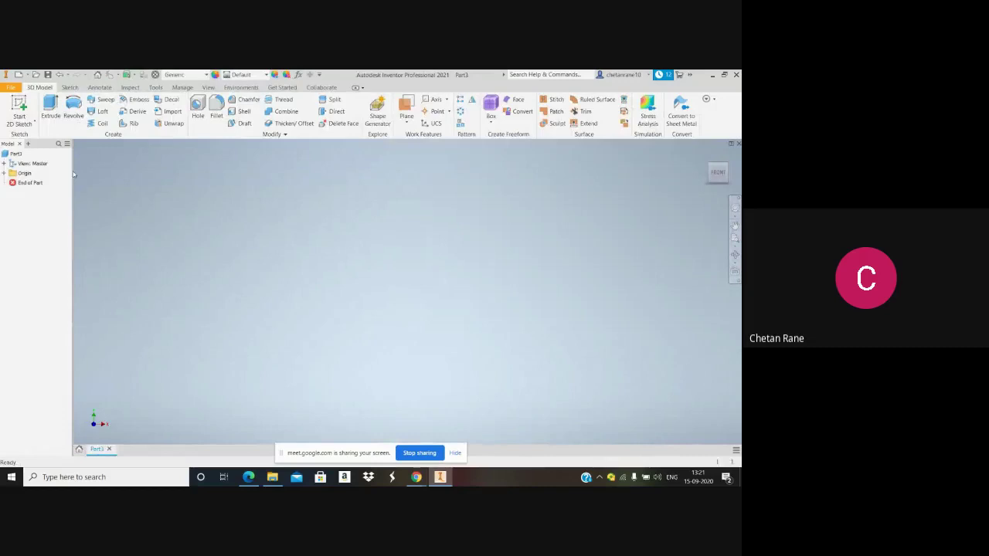
{"action": "left_click", "coordinate": [19, 108]}
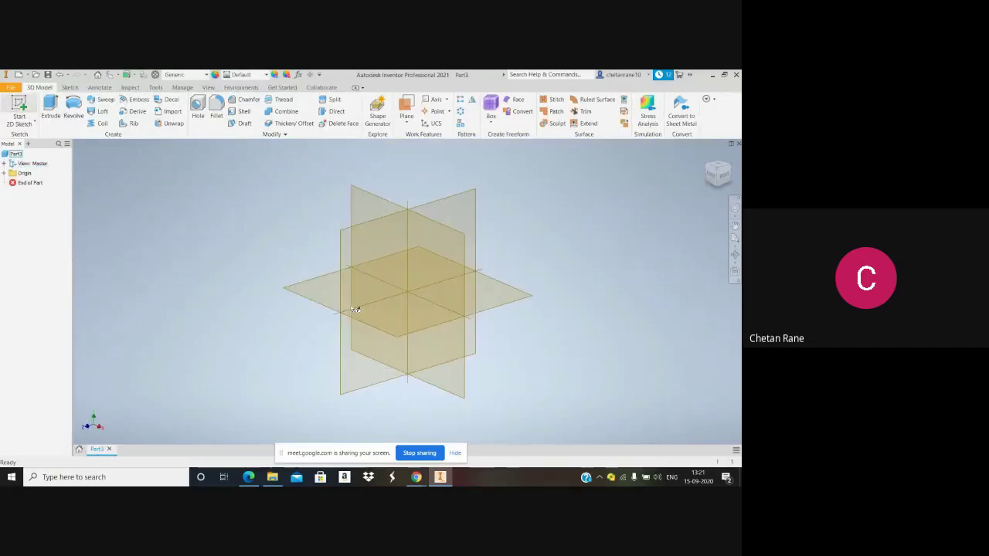
{"action": "left_click", "coordinate": [314, 303]}
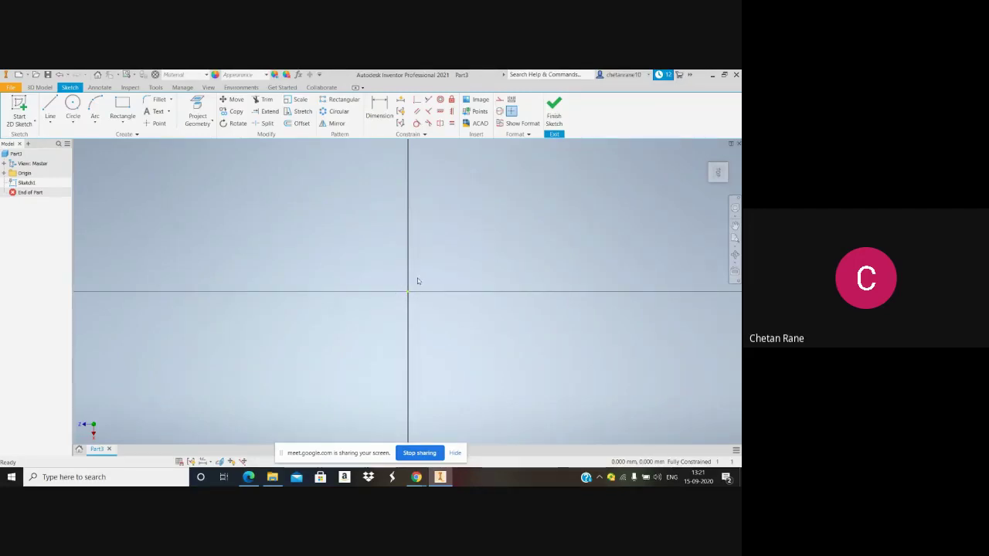
Draw a Two Point Center rectangle centred on the origin
{"action": "left_click", "coordinate": [130, 126]}
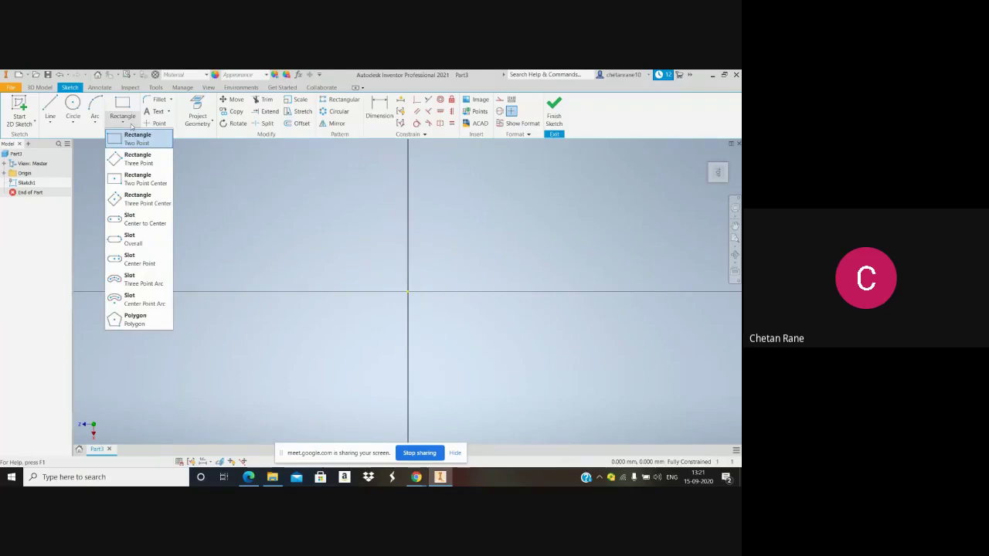
{"action": "left_click", "coordinate": [145, 179]}
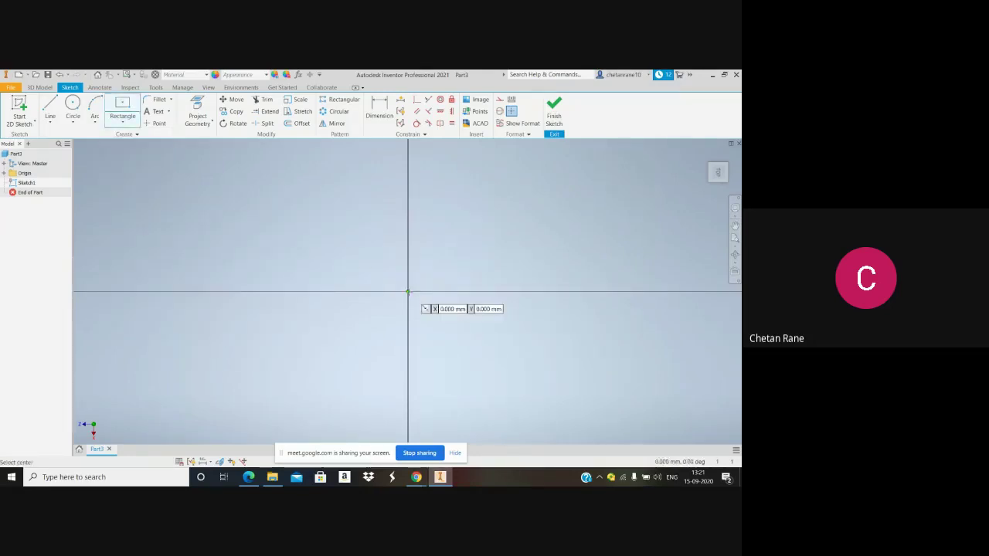
{"action": "left_click", "coordinate": [408, 292]}
{"action": "left_click", "coordinate": [207, 226]}
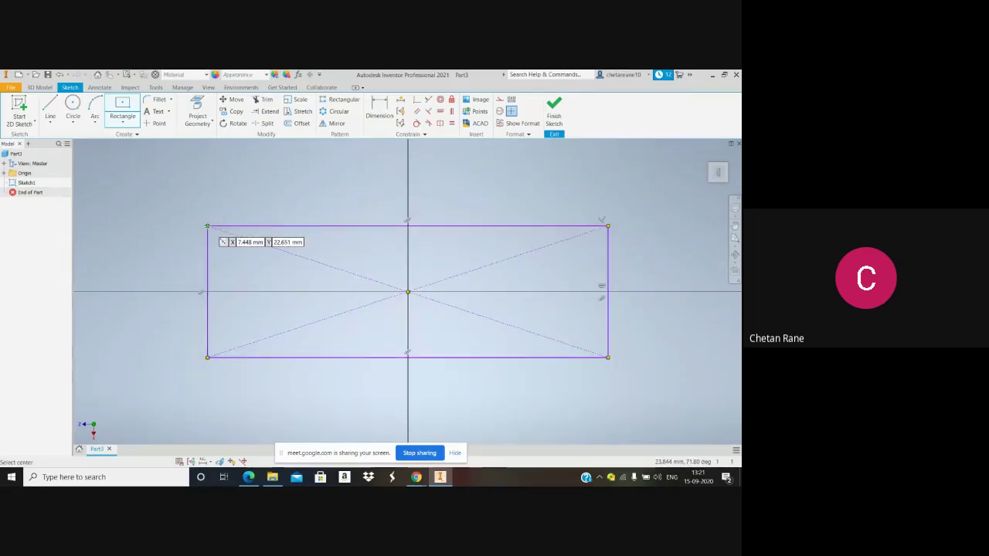
Dimension the rectangle's top edge to 50 and its left edge to 30
{"action": "left_click", "coordinate": [376, 114]}
{"action": "left_click", "coordinate": [396, 226]}
{"action": "left_click", "coordinate": [394, 207]}
{"action": "type", "text": "50"}
{"action": "key", "text": "Return"}
{"action": "left_click", "coordinate": [188, 283]}
{"action": "left_click", "coordinate": [165, 282]}
{"action": "type", "text": "30"}
{"action": "key", "text": "Return"}
{"action": "scroll", "coordinate": [193, 296], "scroll_direction": "up", "scroll_amount": 3}
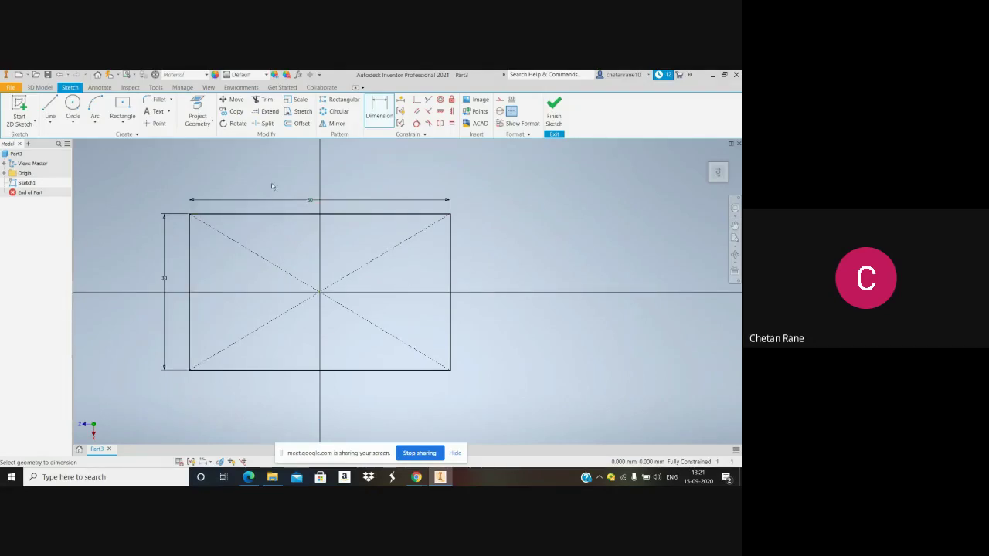
{"action": "left_click", "coordinate": [50, 108]}
Draw a vertical line right of the rectangle and dimension it 50 from the sketch centre
{"action": "left_click", "coordinate": [525, 200]}
{"action": "left_click", "coordinate": [526, 382]}
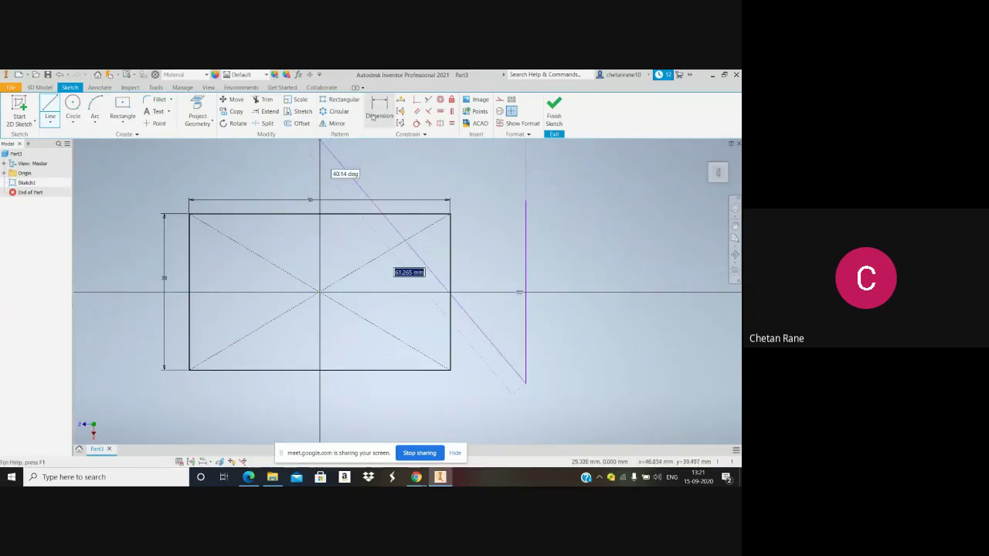
{"action": "key", "text": "d"}
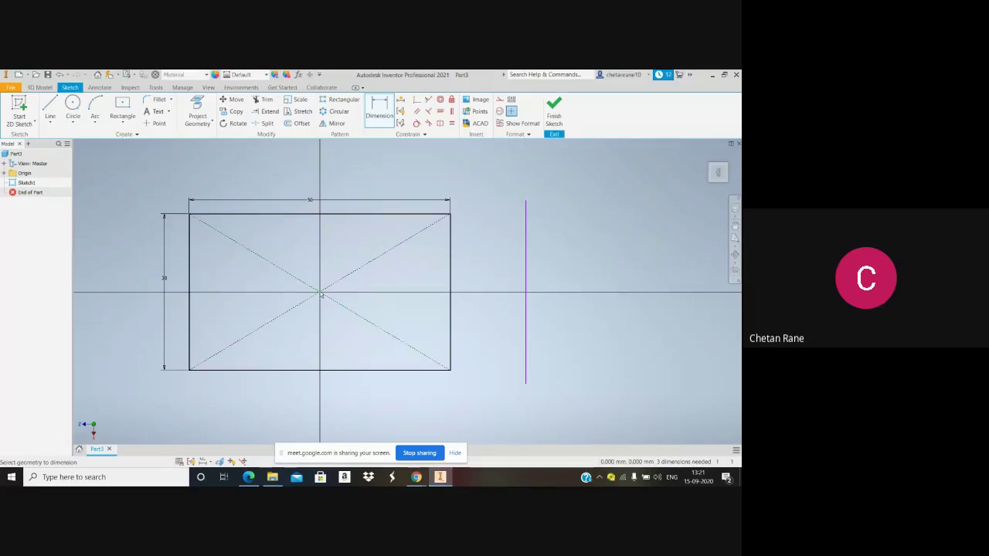
{"action": "left_click", "coordinate": [525, 290]}
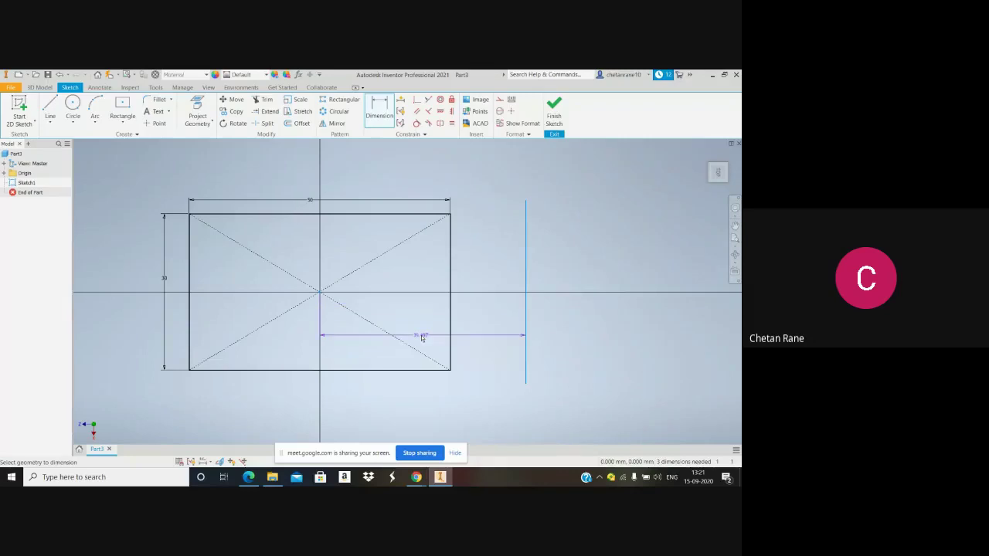
{"action": "left_click", "coordinate": [422, 337]}
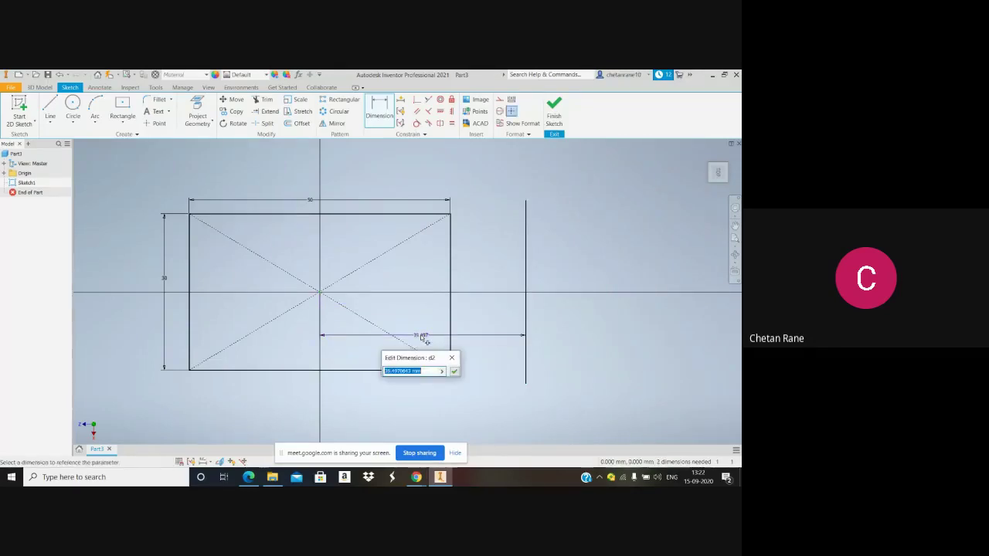
{"action": "type", "text": "50"}
{"action": "key", "text": "Return"}
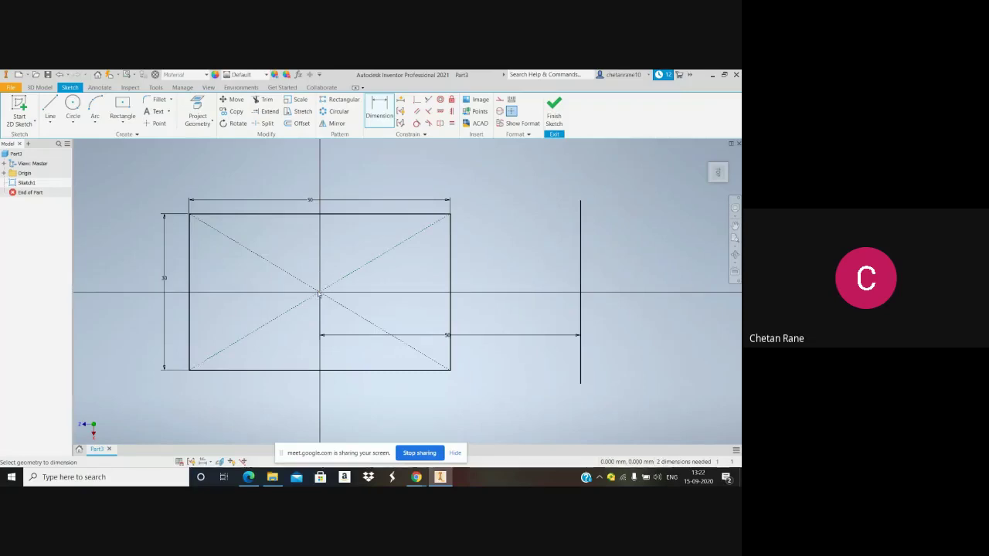
Remove the 50 dimension, leaving the vertical line undimensioned
{"action": "left_click", "coordinate": [404, 336]}
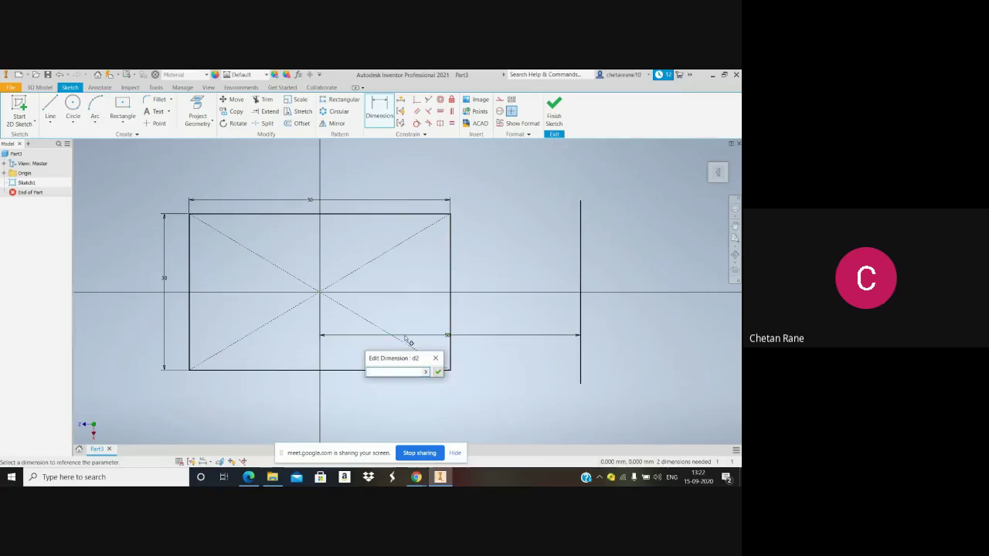
{"action": "key", "text": "BackSpace"}
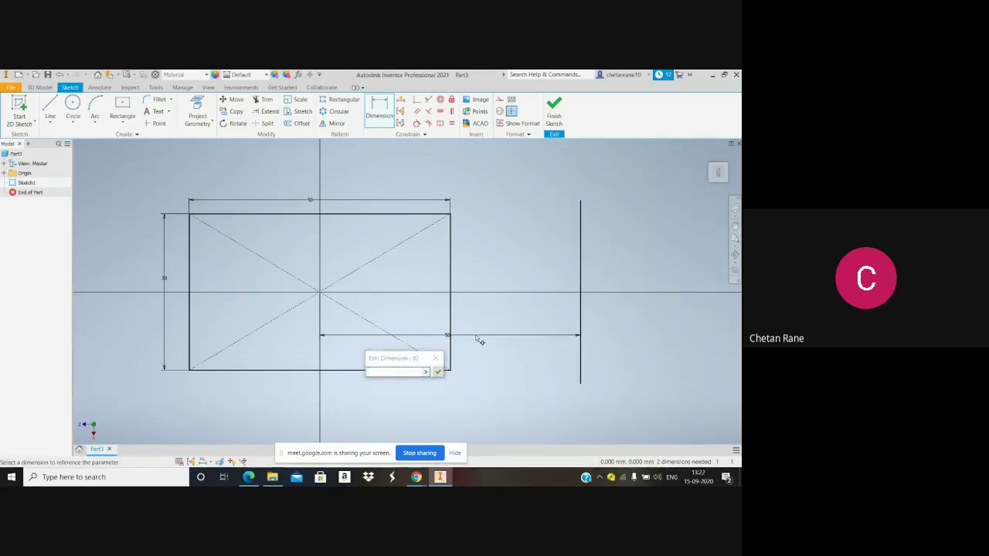
{"action": "key", "text": "Escape"}
{"action": "key", "text": "ctrl+z"}
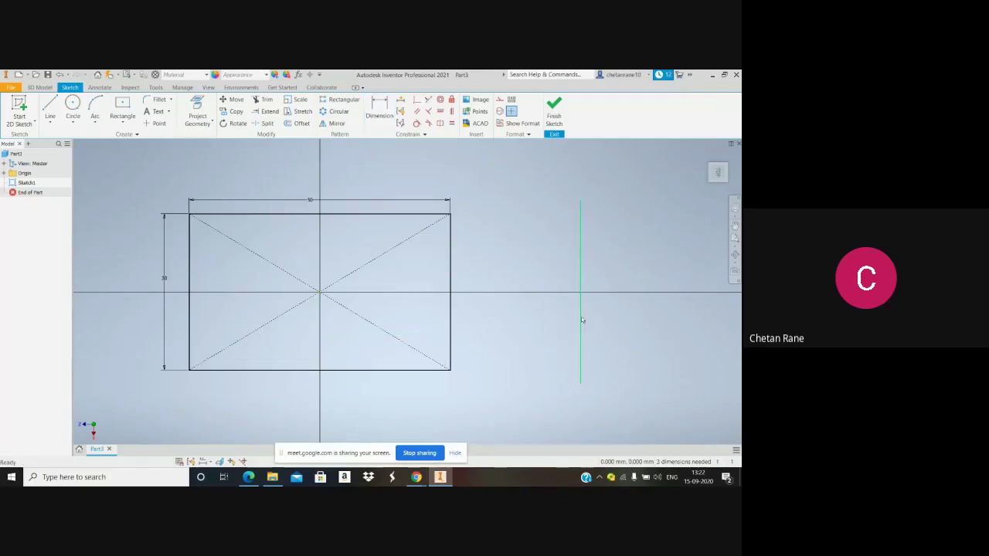
Dimension a 30 gap between the rectangle's right edge and the vertical line
{"action": "left_click", "coordinate": [581, 319]}
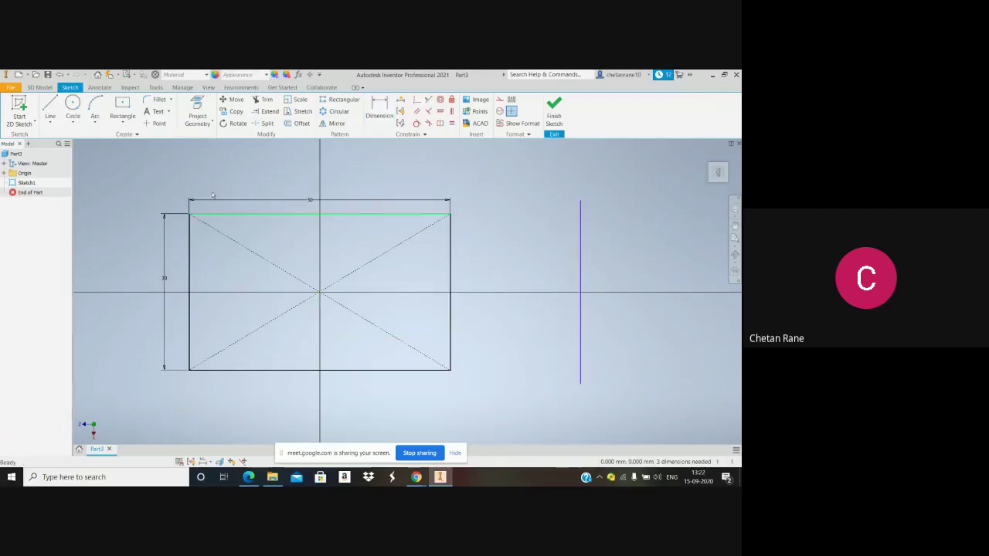
{"action": "left_click", "coordinate": [379, 109]}
{"action": "left_click", "coordinate": [451, 267]}
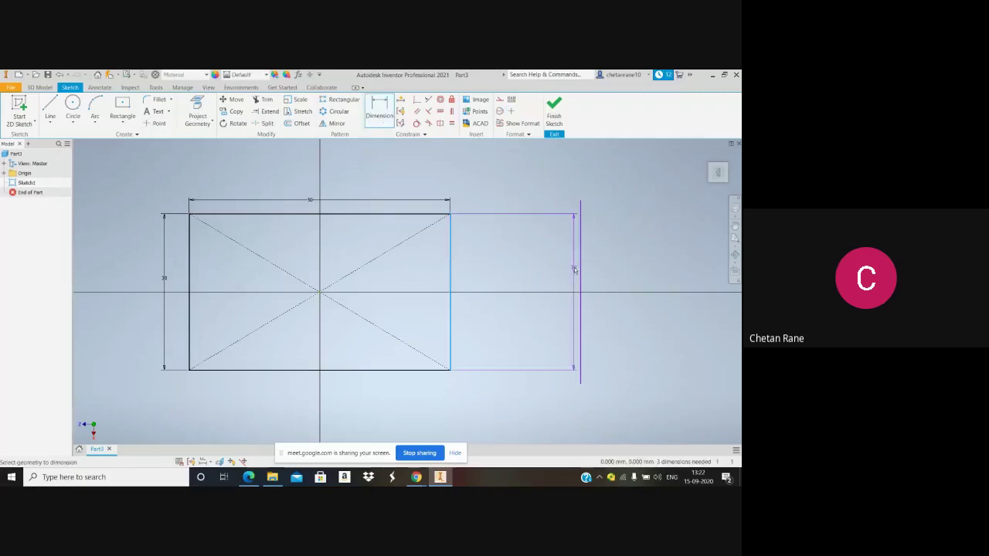
{"action": "left_click", "coordinate": [581, 268]}
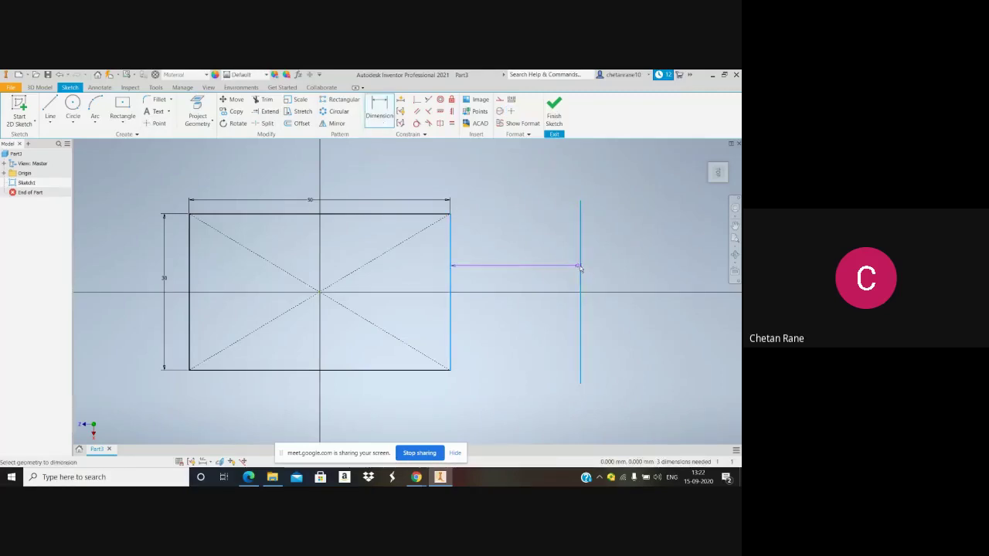
{"action": "left_click", "coordinate": [514, 265]}
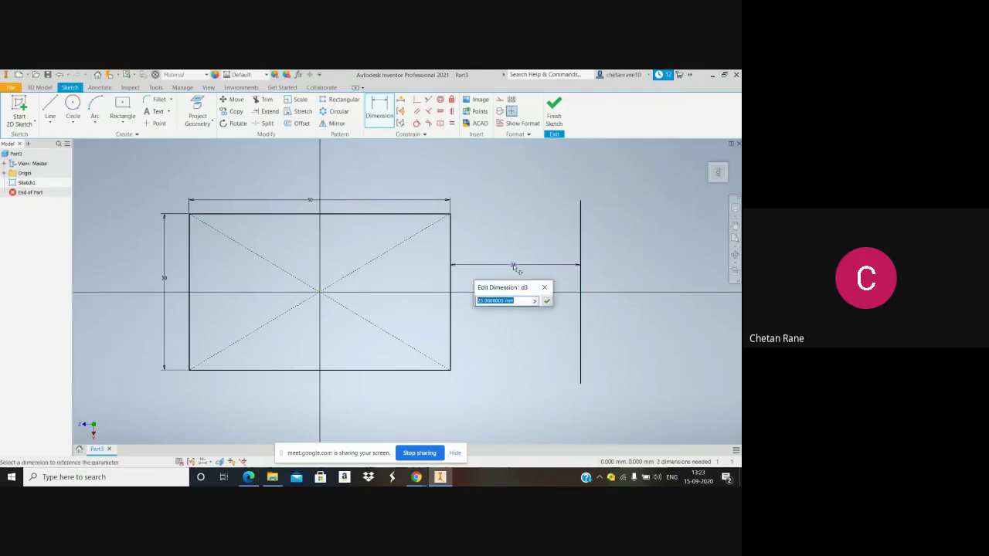
{"action": "type", "text": "30"}
{"action": "key", "text": "Return"}
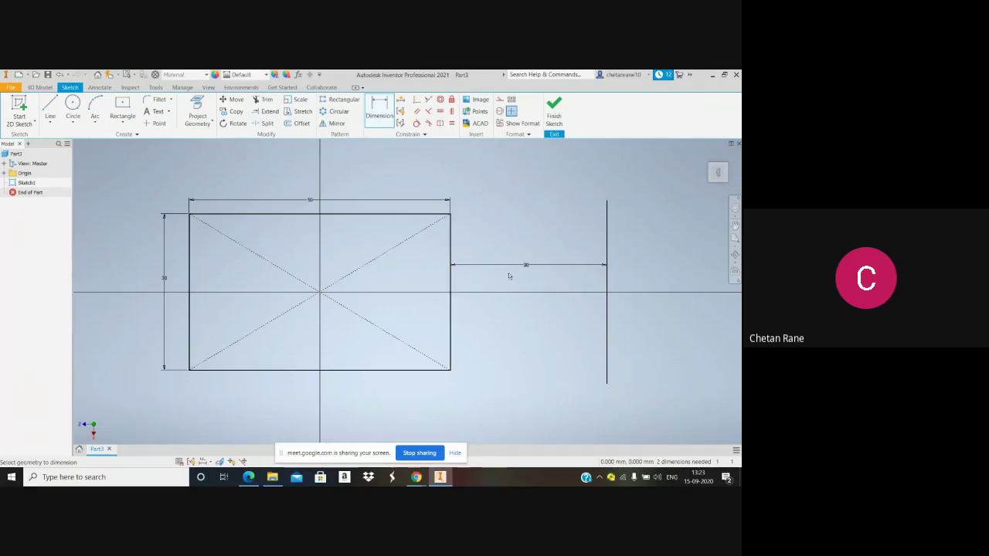
Draw a small centre-point rectangle above and right of the vertical line
{"action": "left_click", "coordinate": [123, 106]}
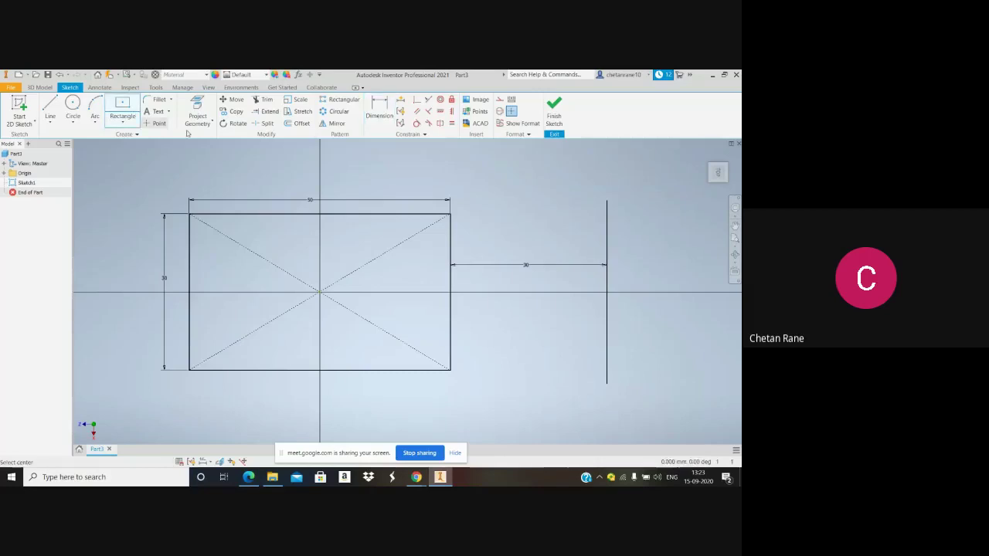
{"action": "left_click", "coordinate": [648, 176]}
{"action": "left_click", "coordinate": [667, 222]}
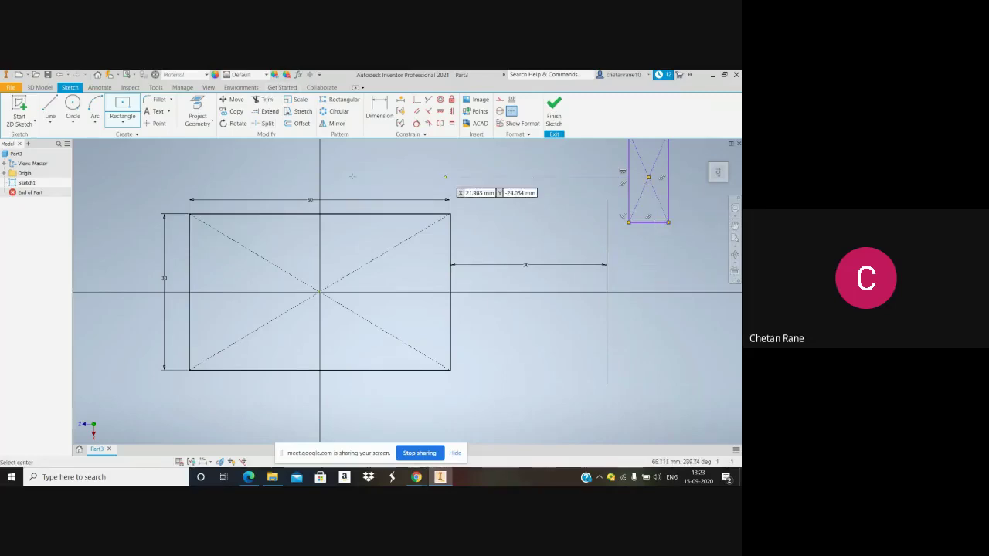
{"action": "left_click", "coordinate": [371, 114]}
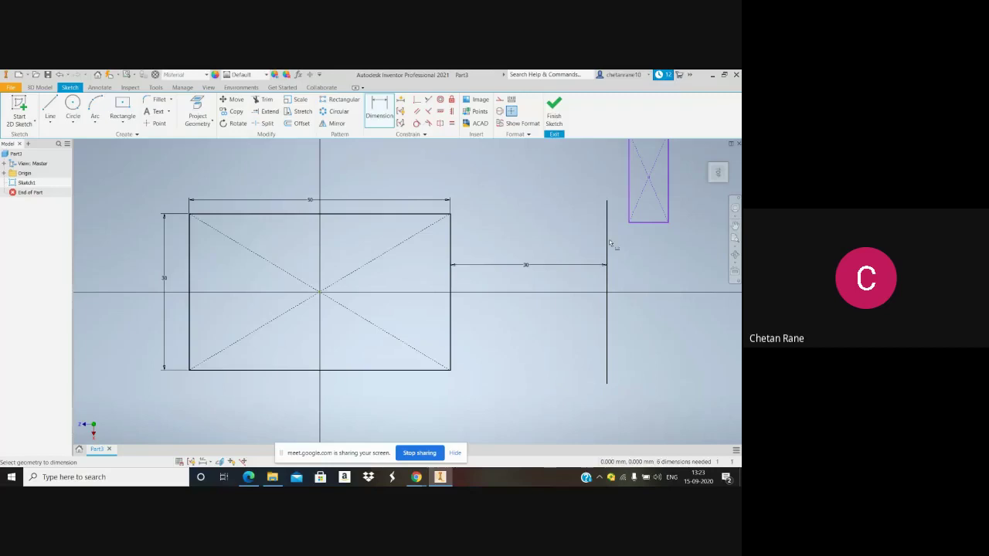
Dimension the small rectangle 15 mm from the vertical line
{"action": "left_click", "coordinate": [649, 193]}
{"action": "left_click", "coordinate": [637, 267]}
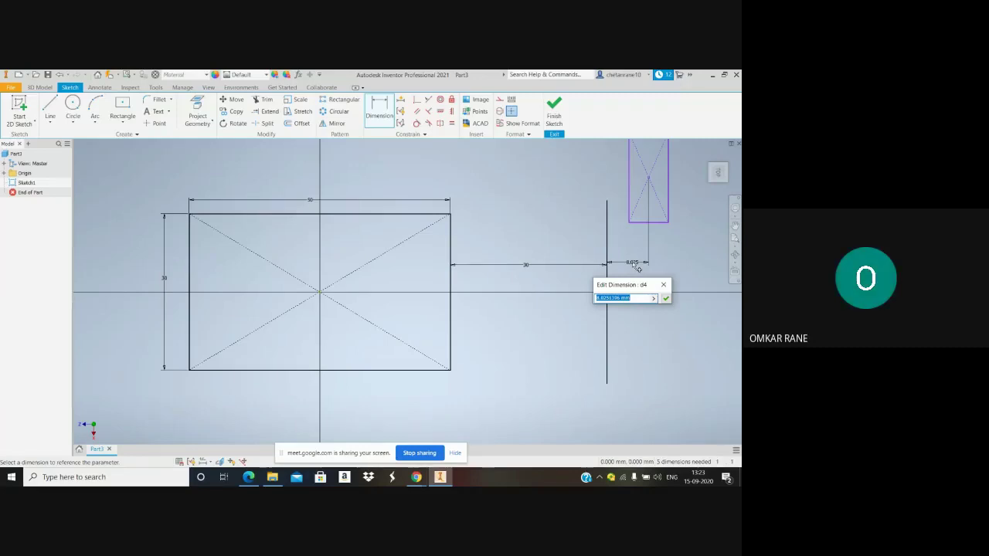
{"action": "type", "text": "15"}
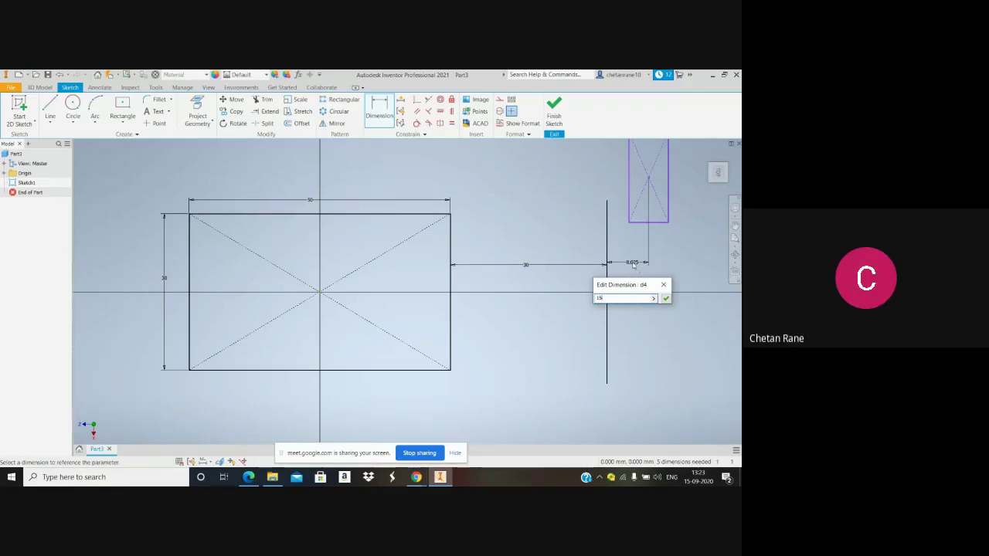
{"action": "key", "text": "Return"}
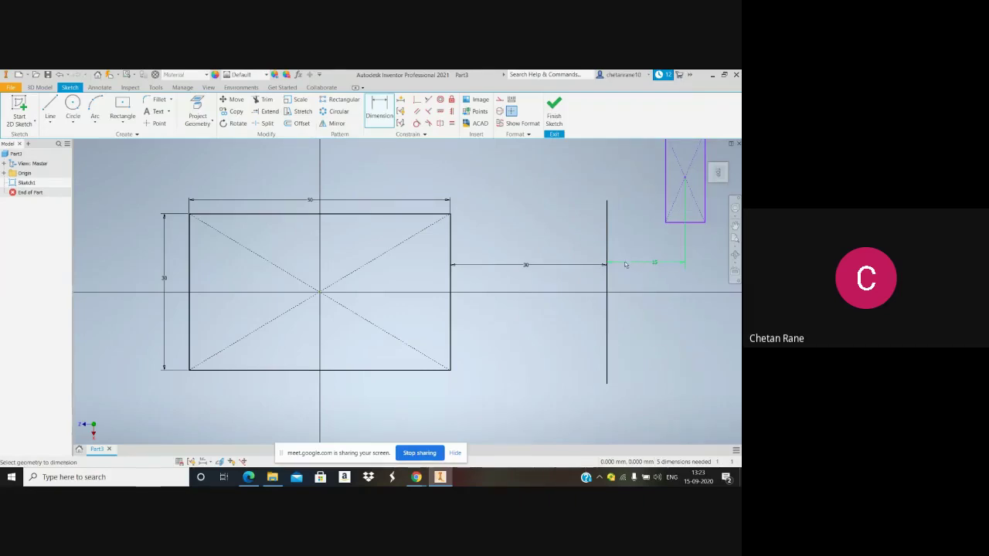
{"action": "left_click", "coordinate": [627, 264]}
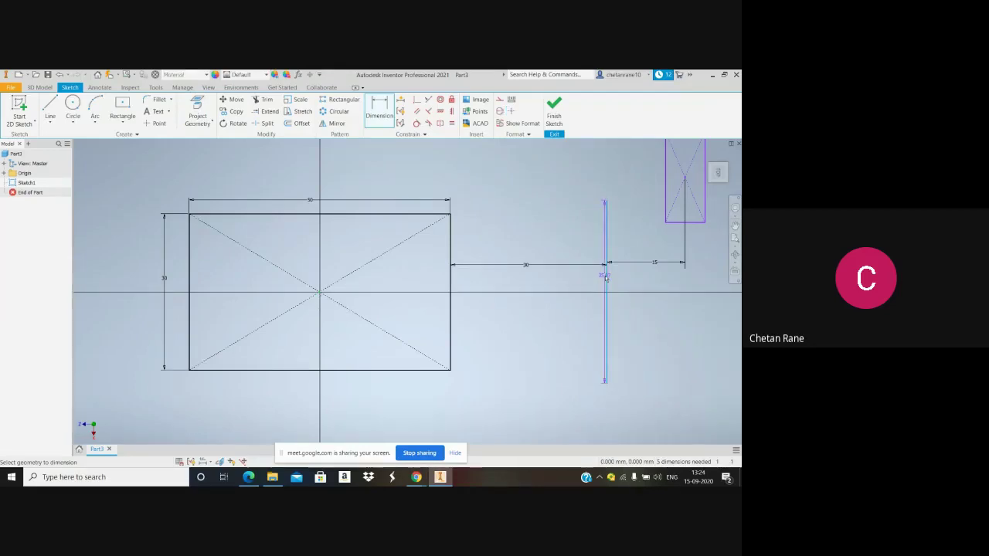
{"action": "left_click_drag", "start_coordinate": [606, 277], "coordinate": [610, 278]}
Delete the 30 and 15 dimensions
{"action": "key", "text": "Escape"}
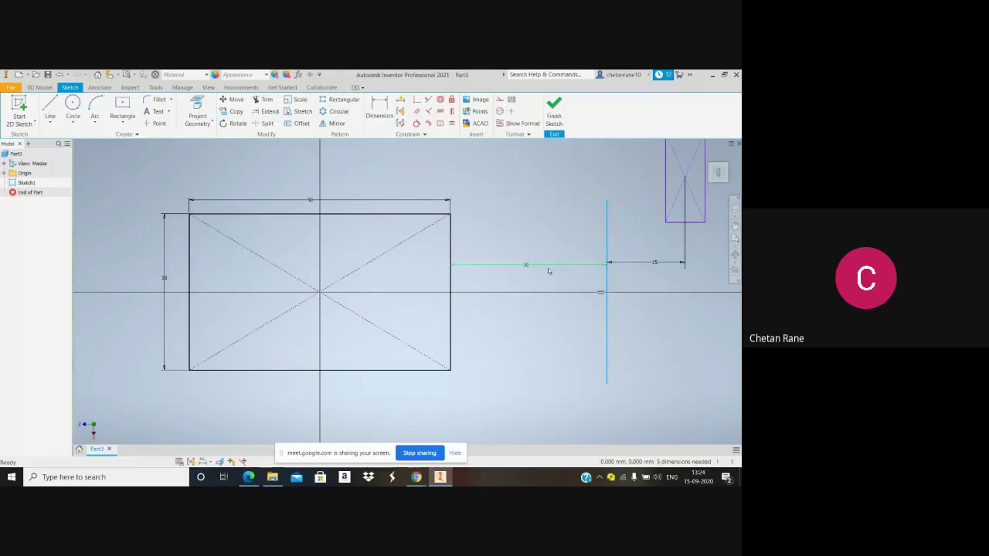
{"action": "left_click", "coordinate": [541, 269]}
{"action": "key", "text": "Delete"}
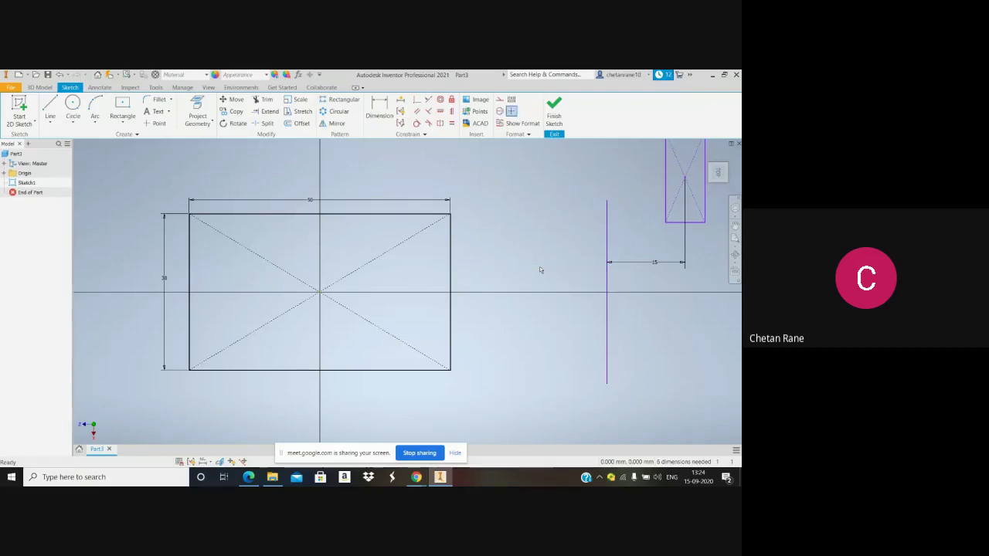
{"action": "left_click", "coordinate": [640, 262]}
{"action": "key", "text": "Delete"}
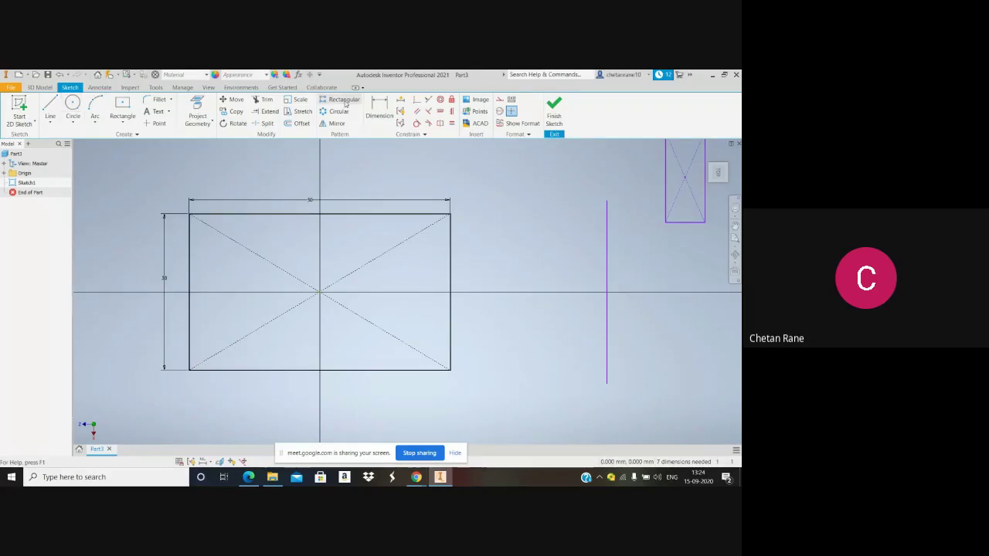
Locate the small rectangle 70 mm from the vertical axis
{"action": "left_click", "coordinate": [379, 110]}
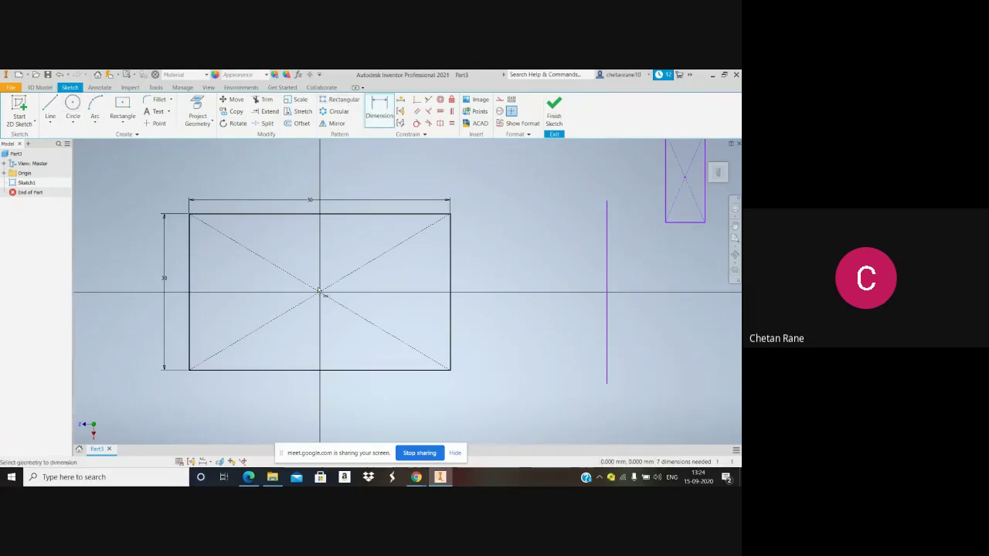
{"action": "left_click", "coordinate": [686, 180]}
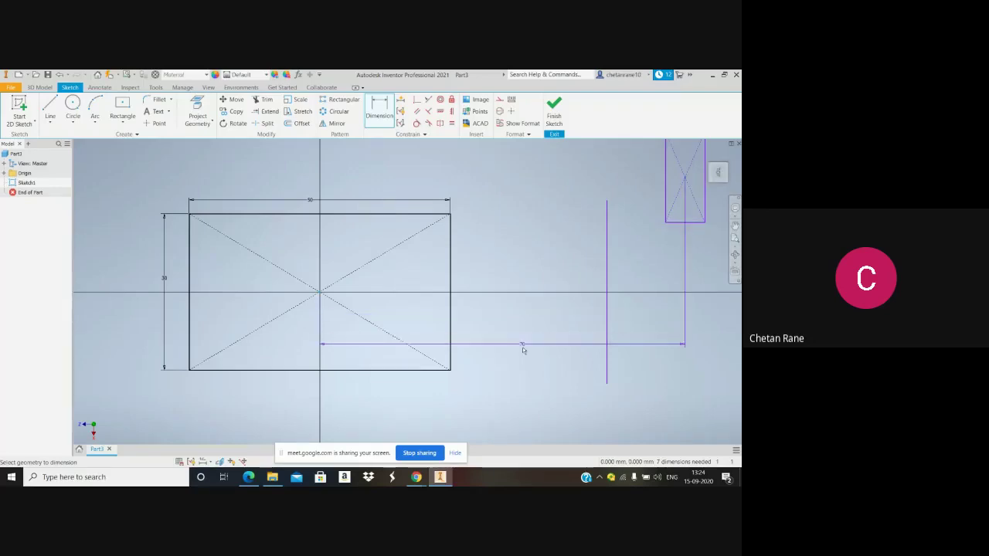
{"action": "left_click", "coordinate": [520, 419]}
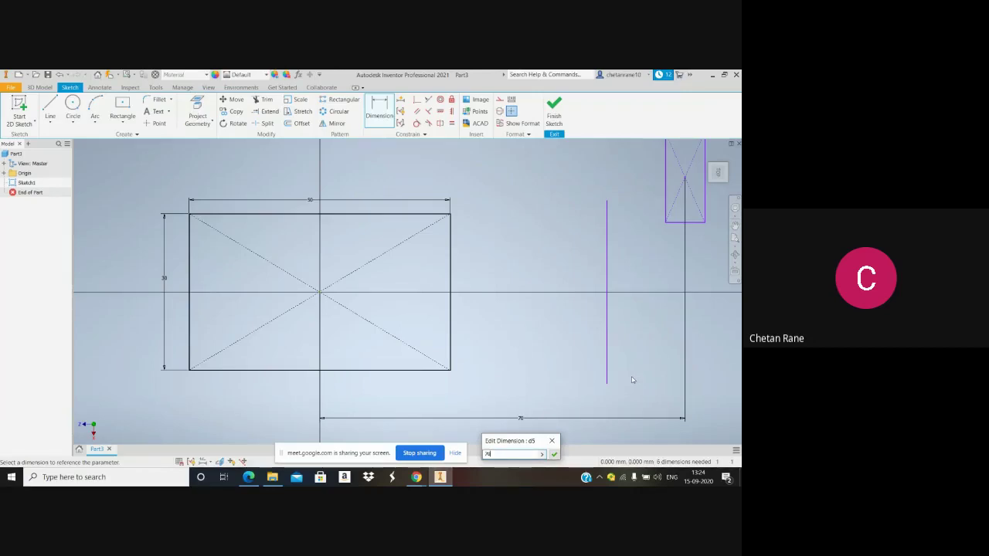
{"action": "key", "text": "Return"}
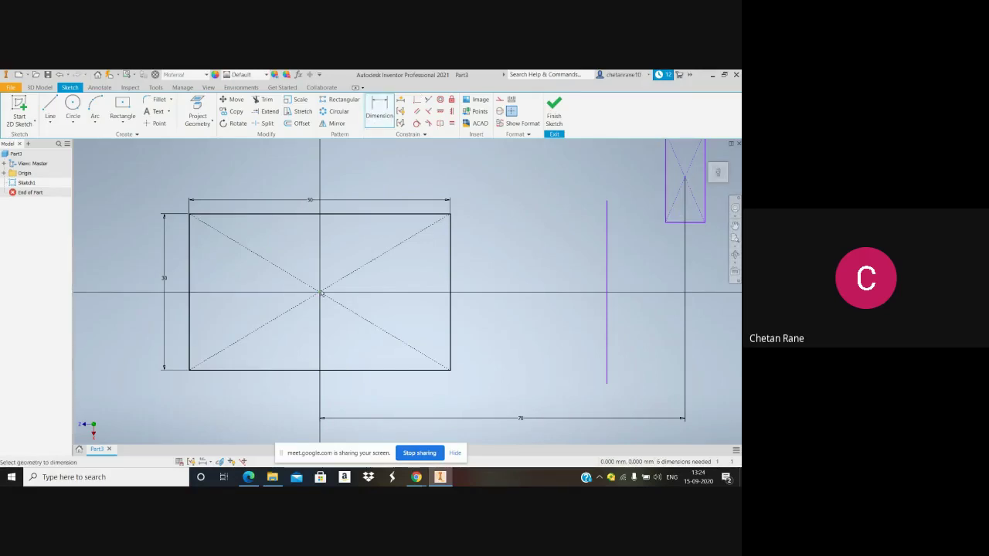
{"action": "left_click", "coordinate": [680, 224]}
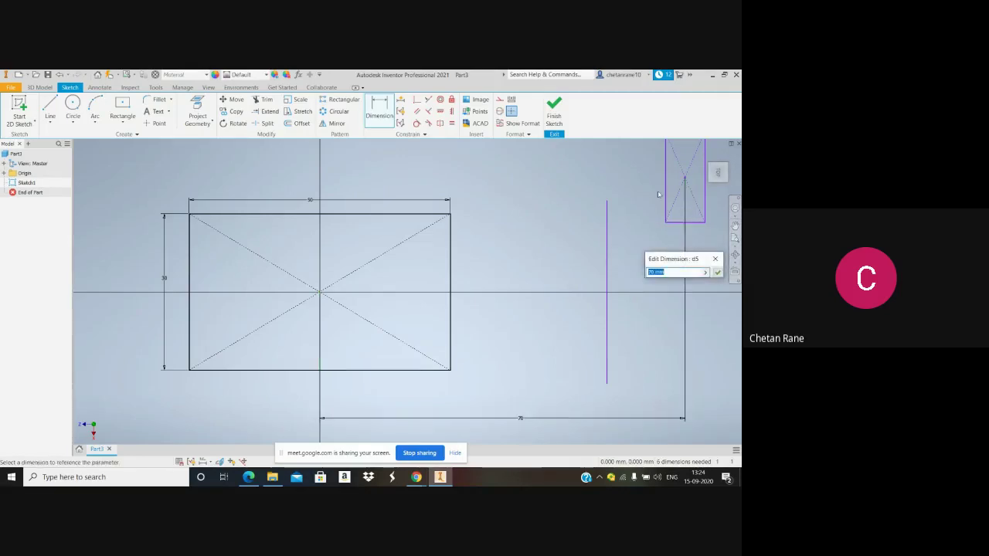
{"action": "key", "text": "Escape"}
{"action": "key", "text": "Escape"}
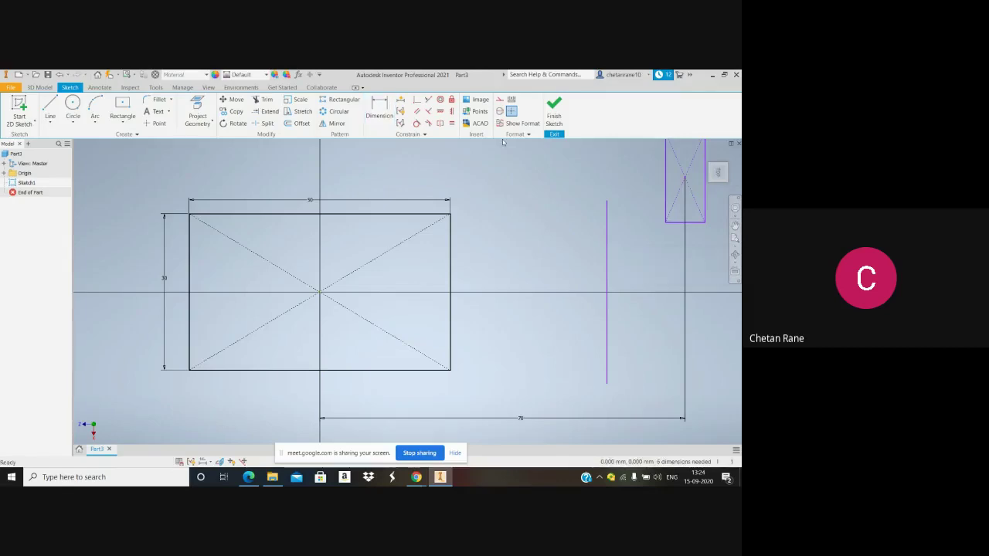
Set a 25 mm gap between the vertical line and the small rectangle
{"action": "left_click", "coordinate": [381, 107]}
{"action": "left_click", "coordinate": [607, 220]}
{"action": "left_click", "coordinate": [684, 259]}
{"action": "left_click", "coordinate": [643, 264]}
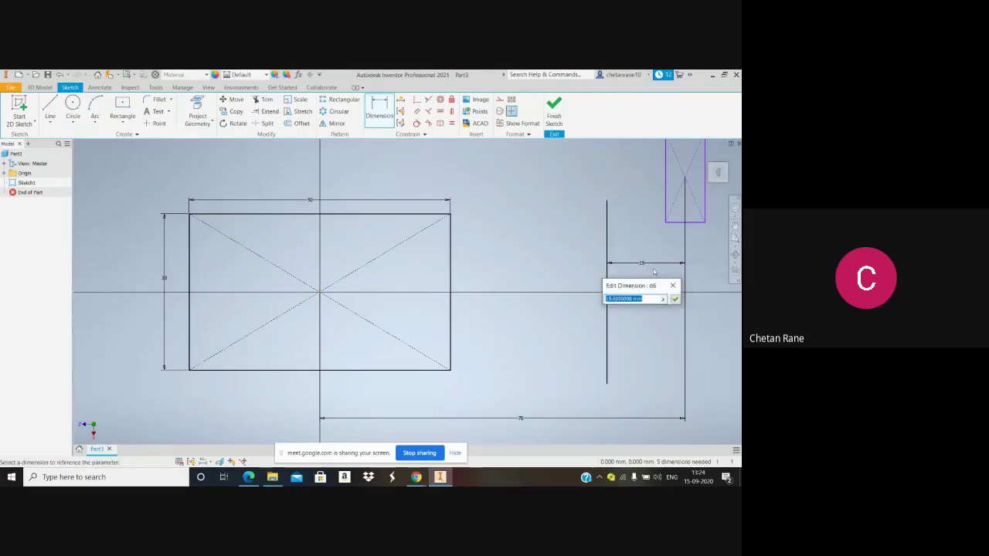
{"action": "type", "text": "25"}
{"action": "key", "text": "Return"}
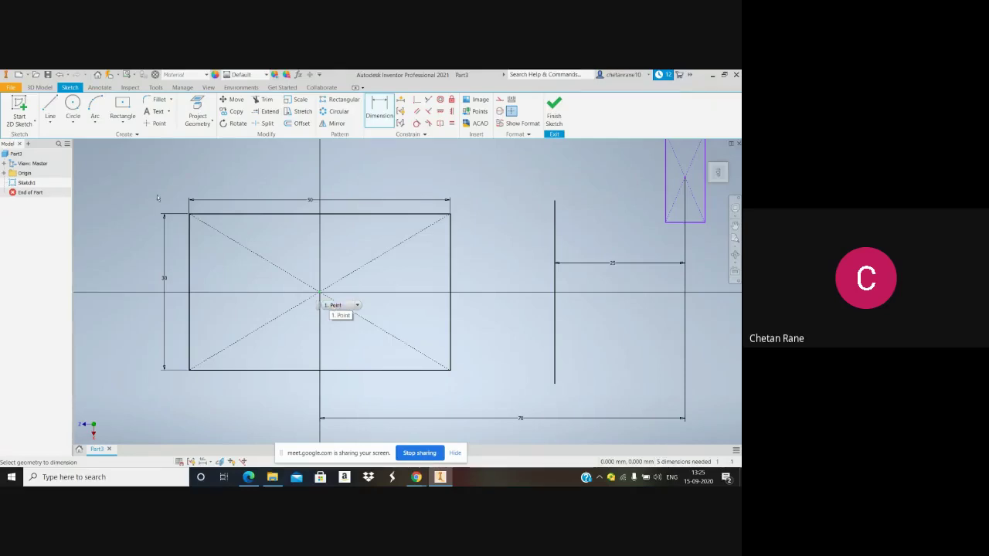
{"action": "key", "text": "Escape"}
{"action": "key", "text": "Escape"}
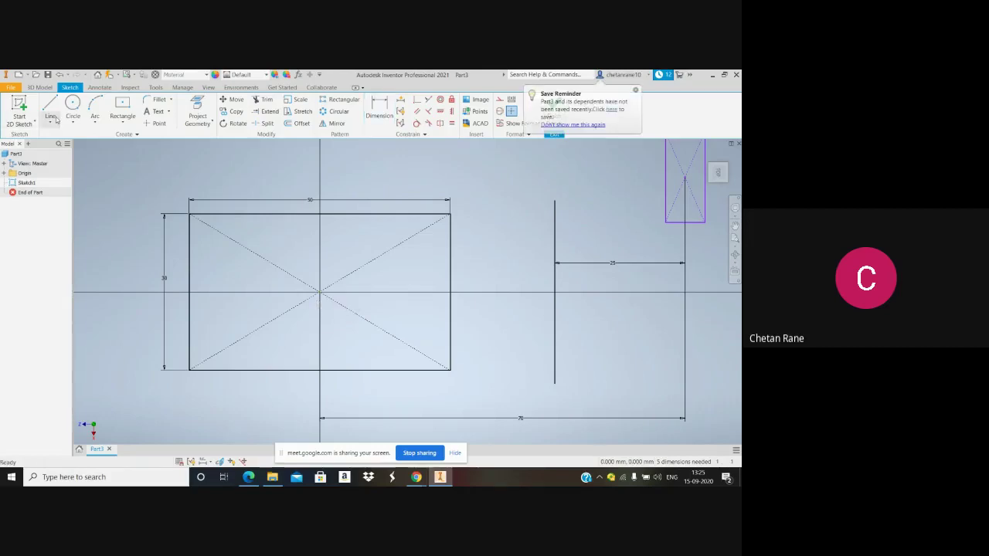
Draw a short horizontal line just left of the vertical line
{"action": "left_click", "coordinate": [56, 118]}
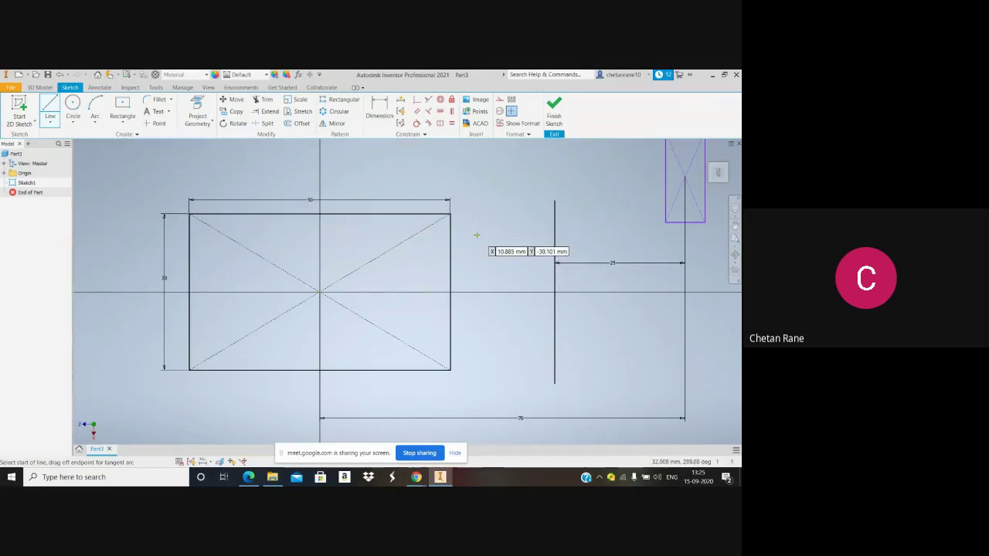
{"action": "left_click", "coordinate": [477, 234]}
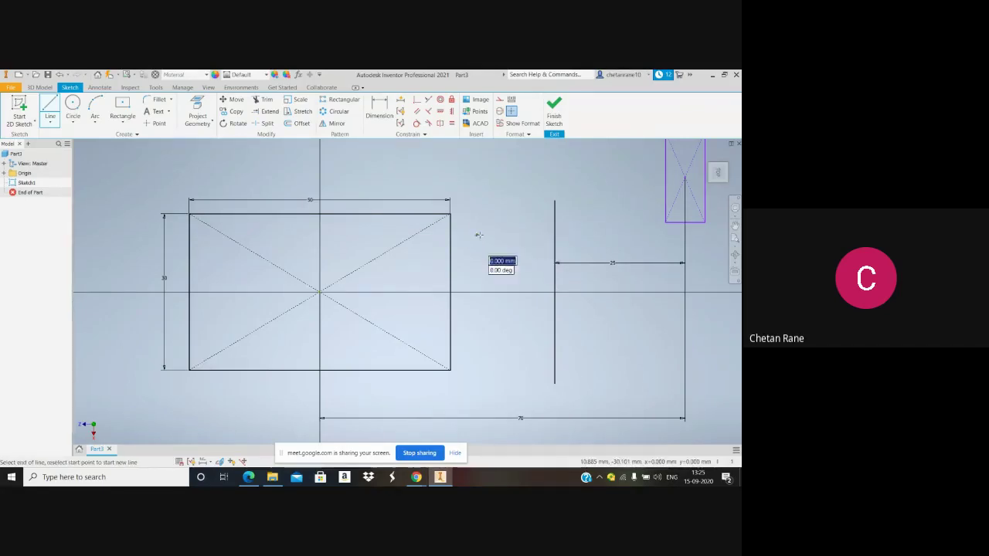
{"action": "left_click", "coordinate": [537, 235]}
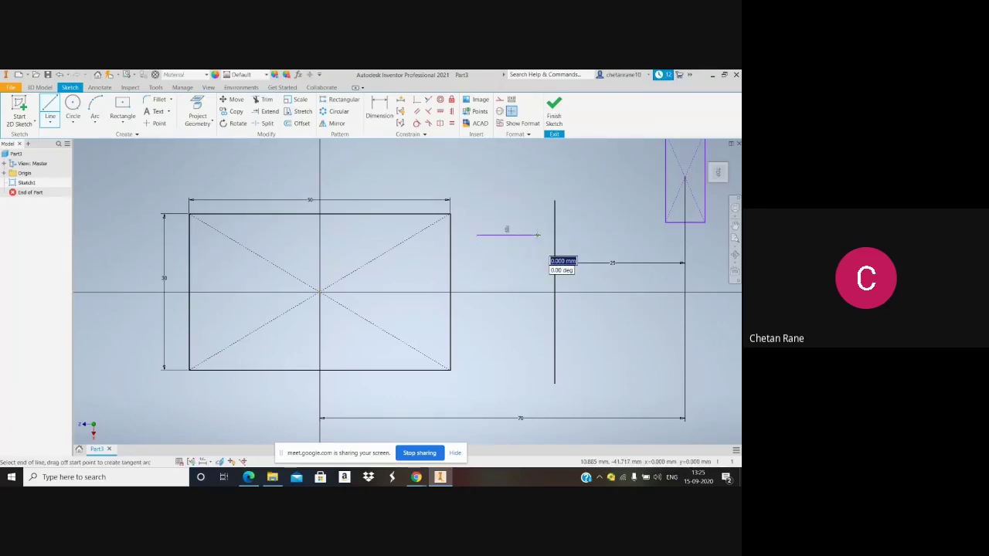
{"action": "key", "text": "Escape"}
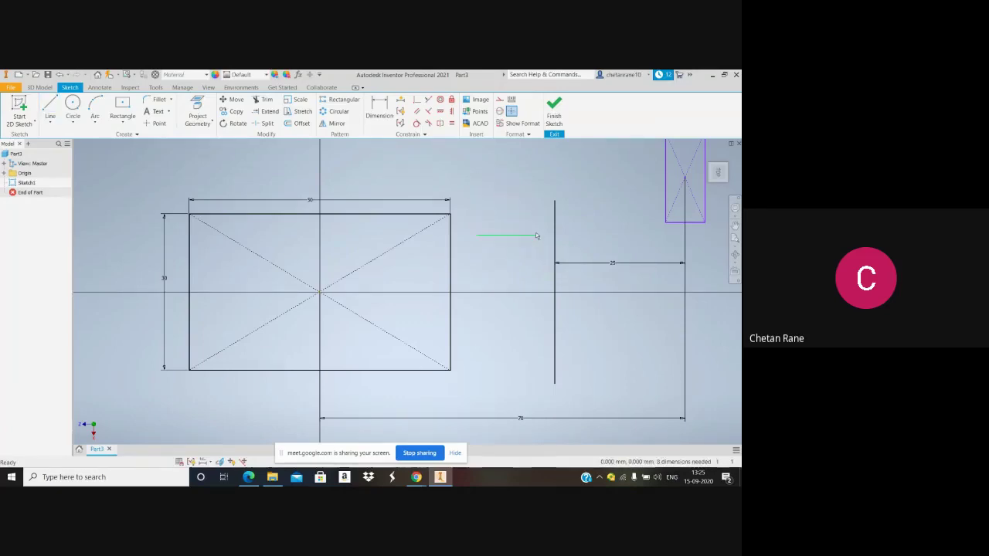
Draw a longer horizontal line crossing the vertical line's lower end
{"action": "left_click", "coordinate": [50, 108]}
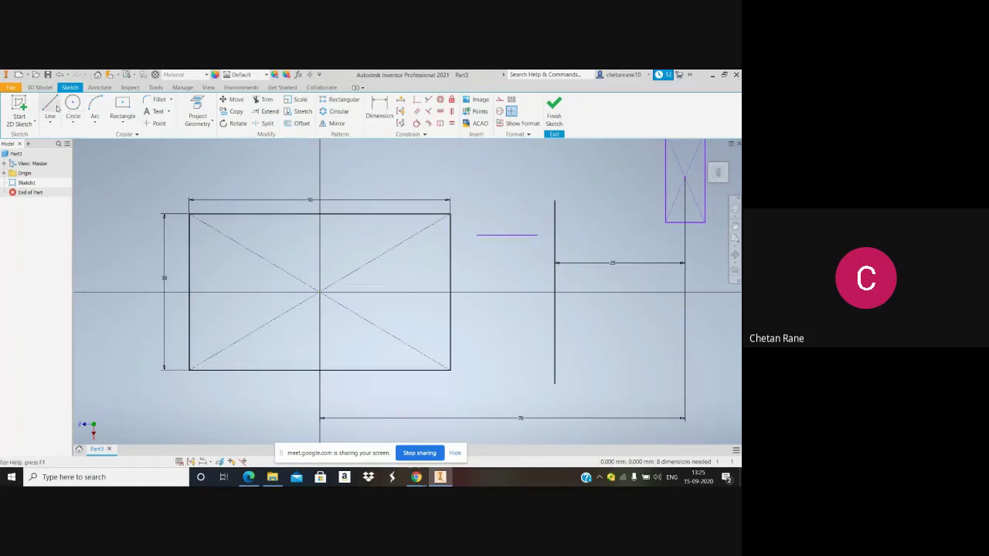
{"action": "left_click", "coordinate": [496, 368]}
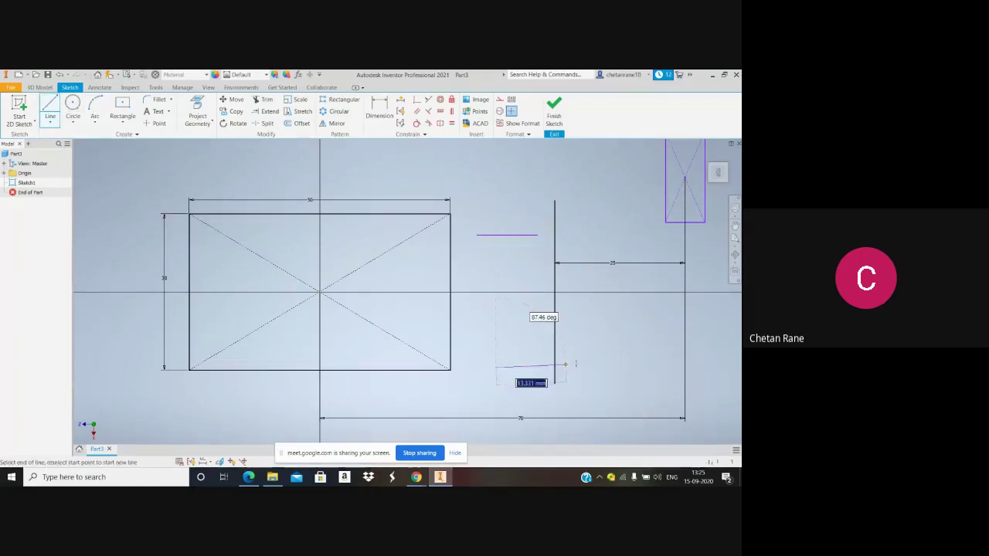
{"action": "left_click", "coordinate": [625, 370]}
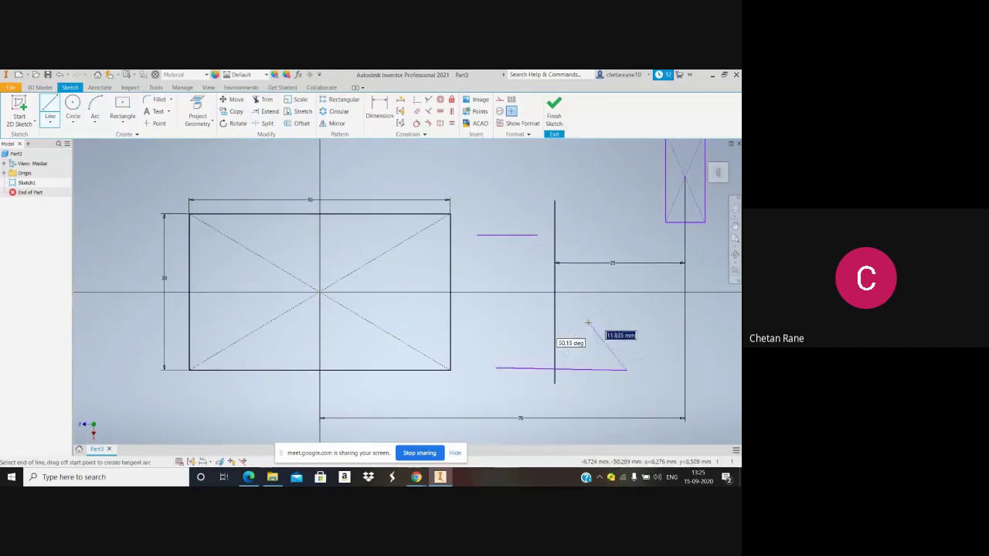
{"action": "key", "text": "Escape"}
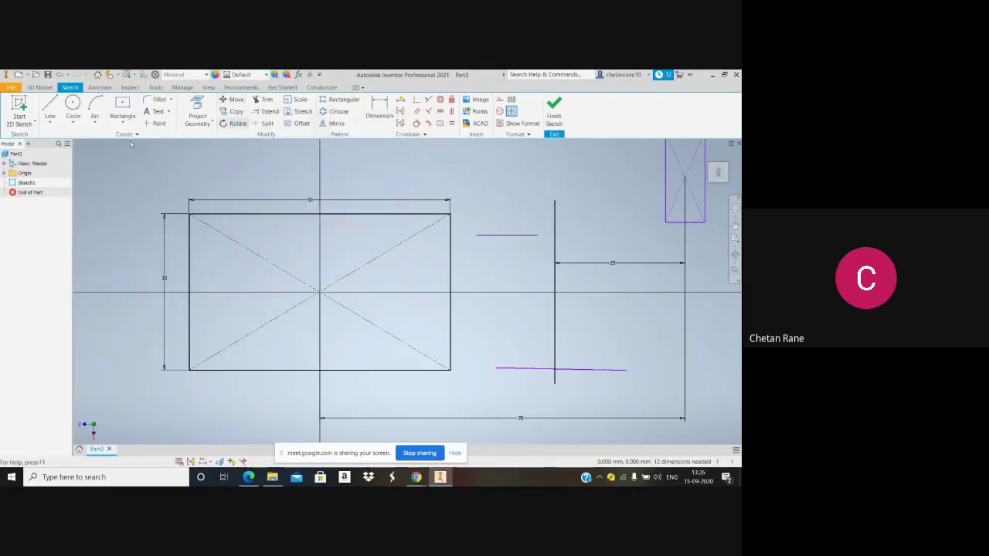
{"action": "left_click", "coordinate": [74, 125]}
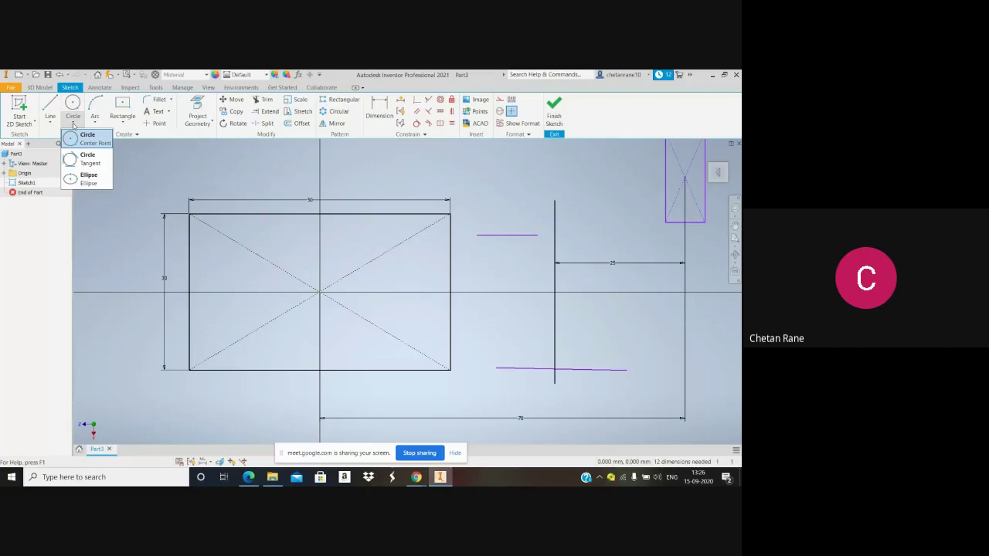
Draw a circle centred at the sketch origin inside the rectangle
{"action": "left_click", "coordinate": [75, 112]}
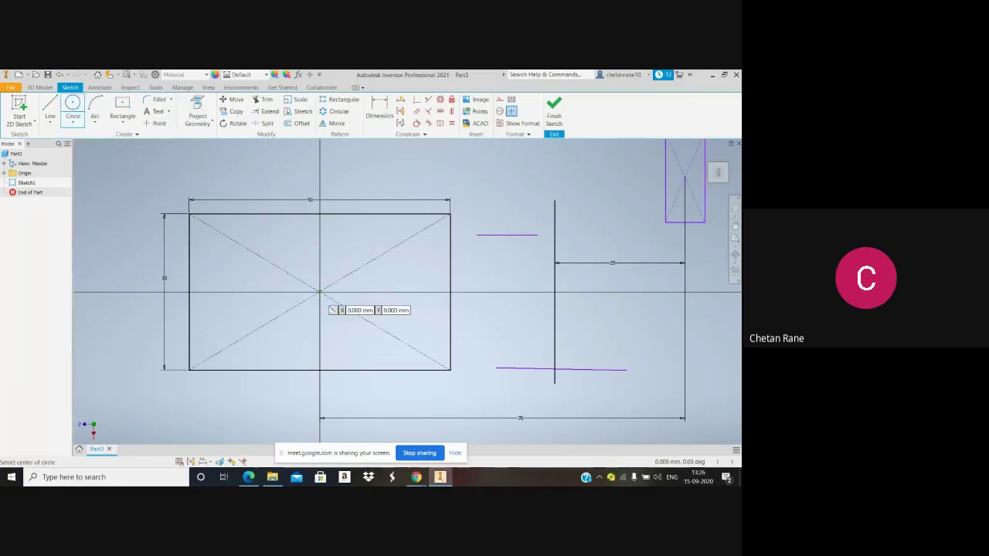
{"action": "left_click", "coordinate": [319, 292]}
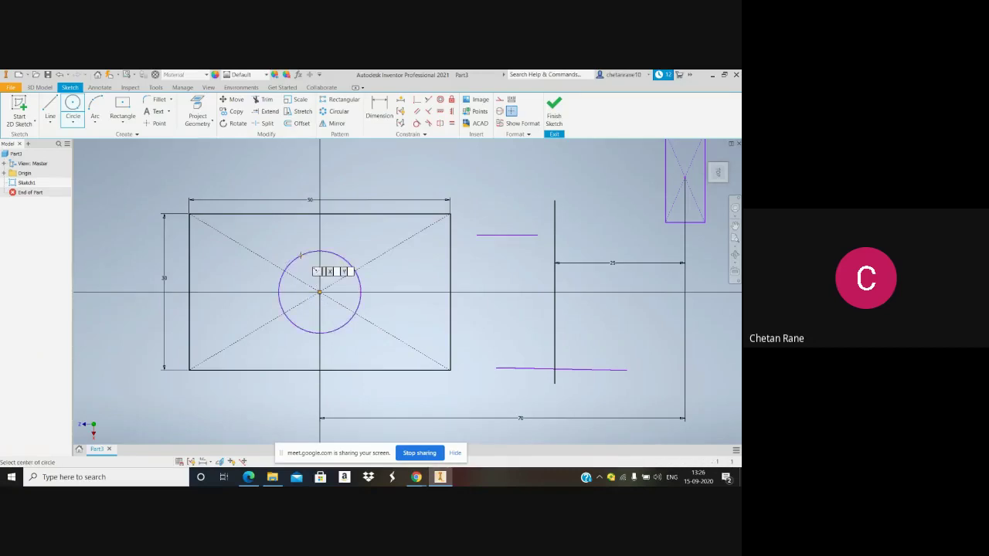
{"action": "left_click", "coordinate": [301, 255]}
Give the circle a 20 diameter dimension
{"action": "left_click", "coordinate": [380, 112]}
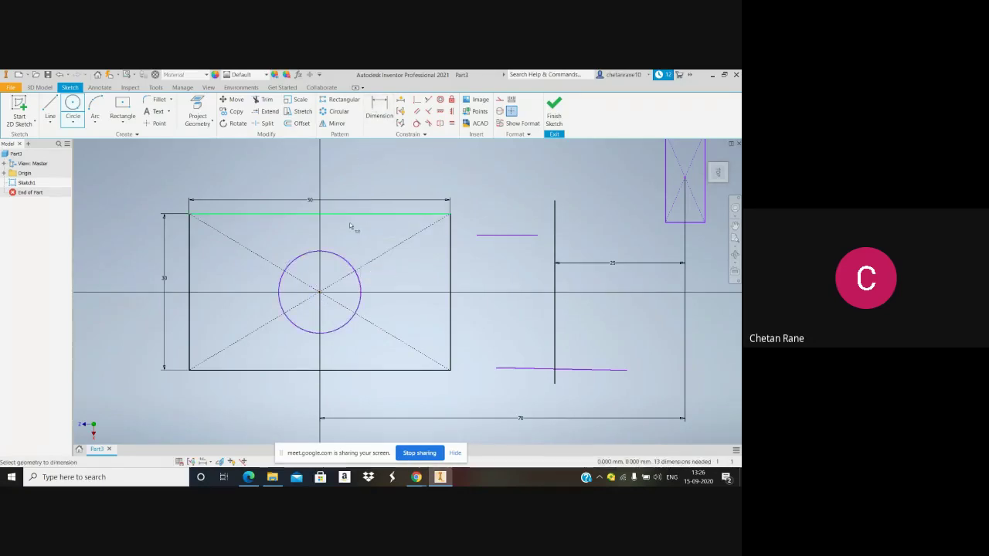
{"action": "left_click", "coordinate": [339, 255]}
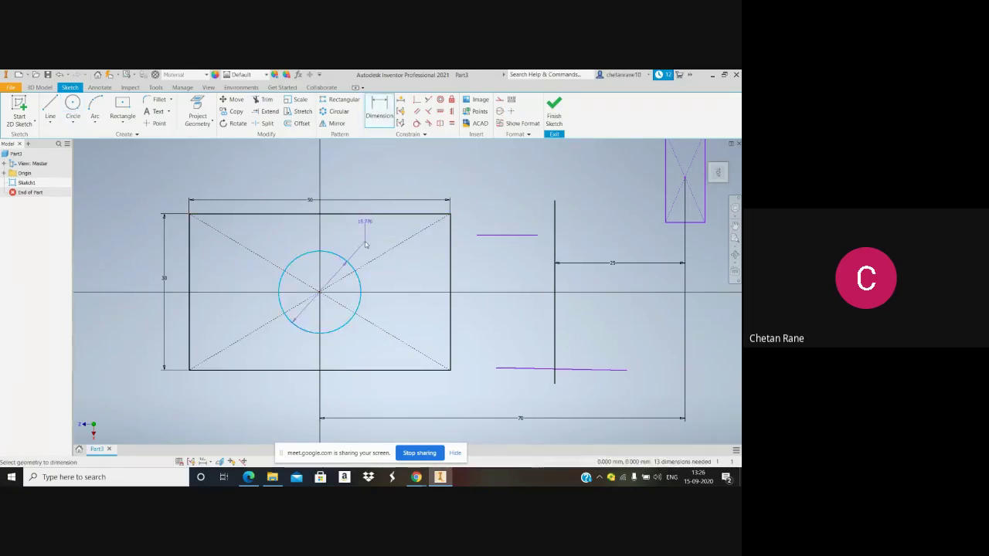
{"action": "left_click", "coordinate": [365, 244]}
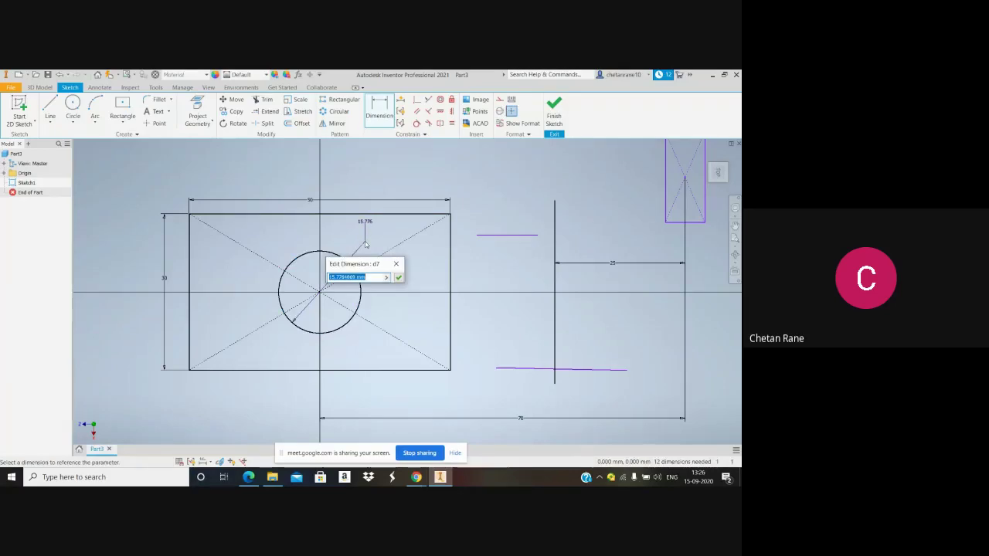
{"action": "type", "text": "20"}
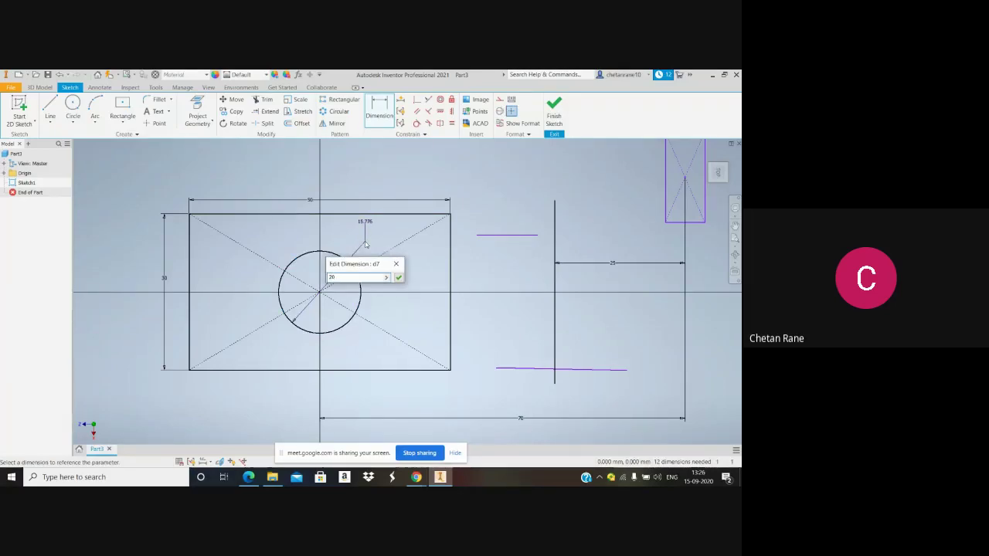
{"action": "key", "text": "Return"}
{"action": "key", "text": "Escape"}
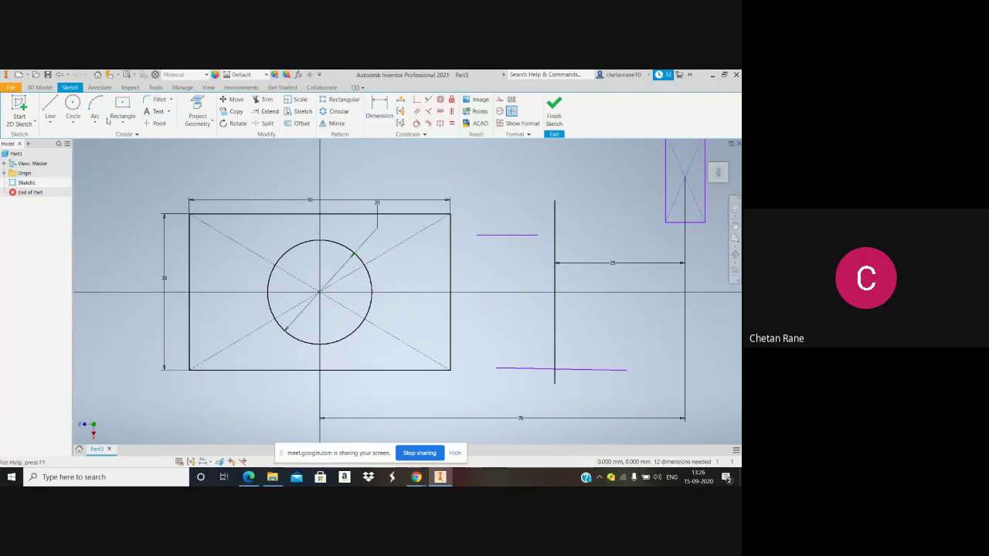
{"action": "left_click", "coordinate": [122, 118]}
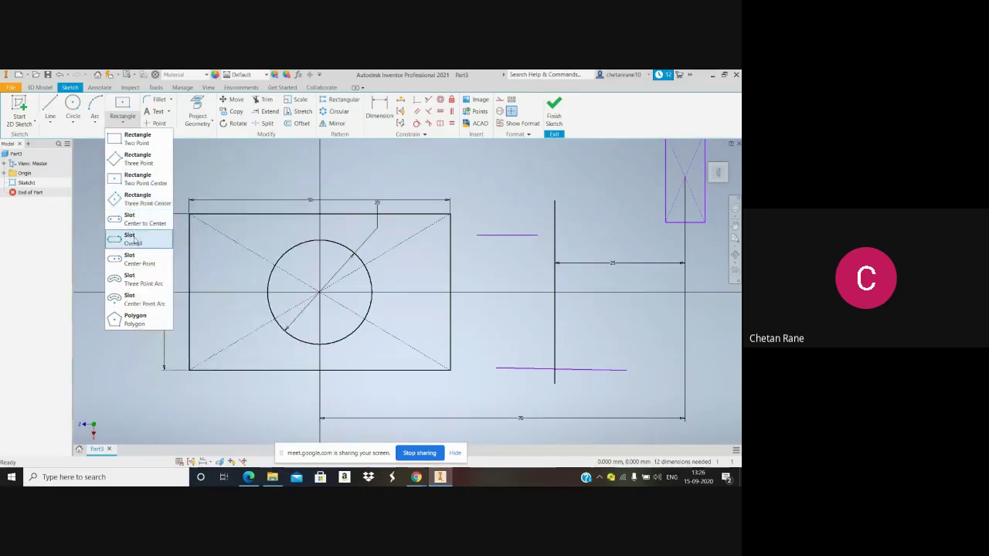
Dismiss the Polygon tool and delete the circle's 20 diameter dimension
{"action": "left_click", "coordinate": [153, 317]}
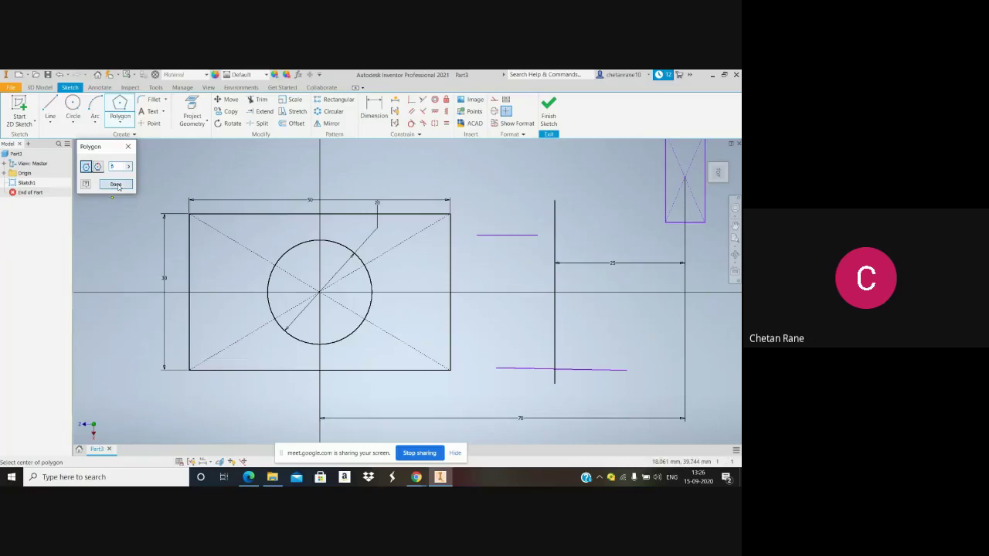
{"action": "left_click", "coordinate": [116, 184]}
{"action": "left_click", "coordinate": [323, 256]}
{"action": "left_click", "coordinate": [501, 204]}
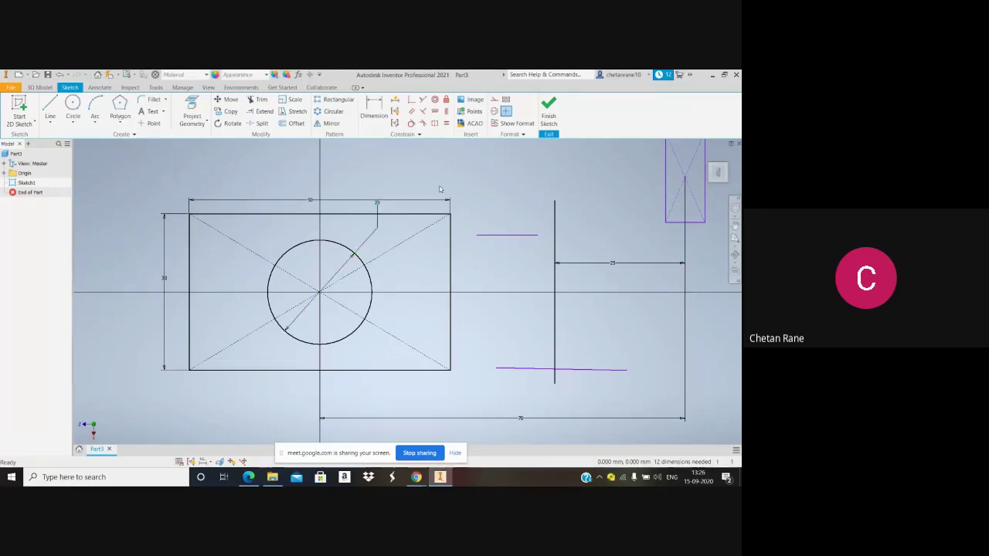
{"action": "left_click", "coordinate": [377, 231]}
{"action": "key", "text": "Delete"}
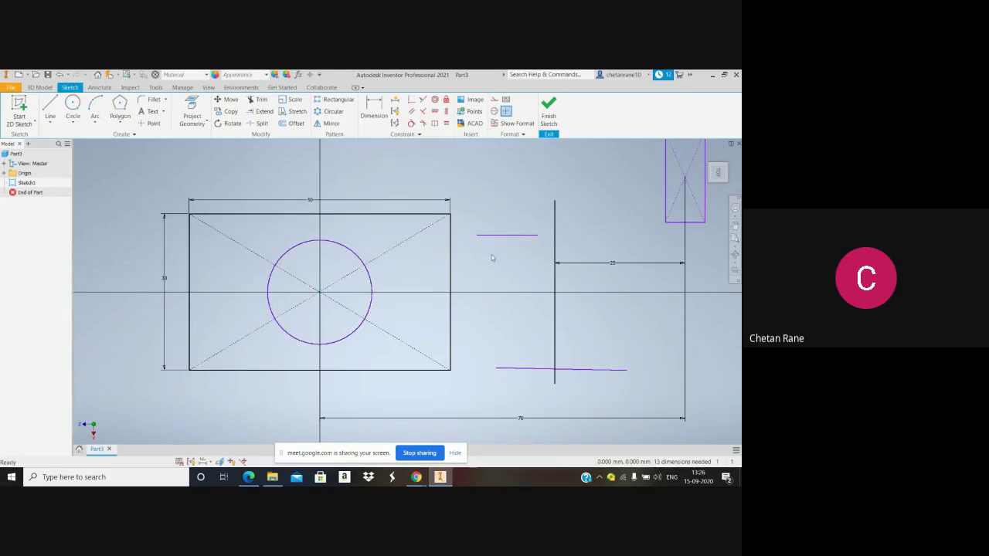
{"action": "left_click", "coordinate": [228, 100]}
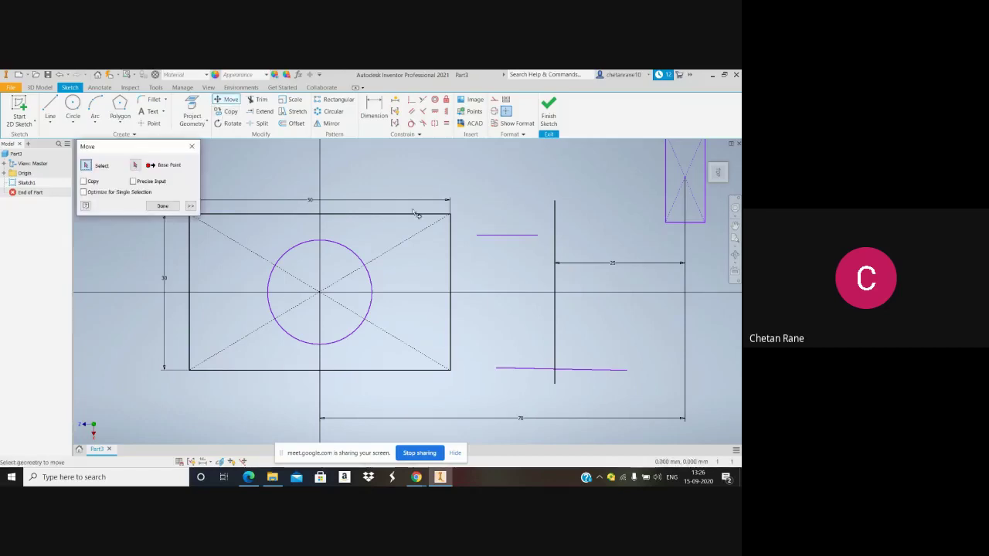
{"action": "scroll", "coordinate": [382, 224], "scroll_direction": "up", "scroll_amount": 3}
{"action": "scroll", "coordinate": [382, 224], "scroll_direction": "down", "scroll_amount": 6}
{"action": "left_click", "coordinate": [409, 261]}
{"action": "left_click", "coordinate": [392, 221]}
{"action": "left_click", "coordinate": [308, 248]}
{"action": "left_click", "coordinate": [343, 282]}
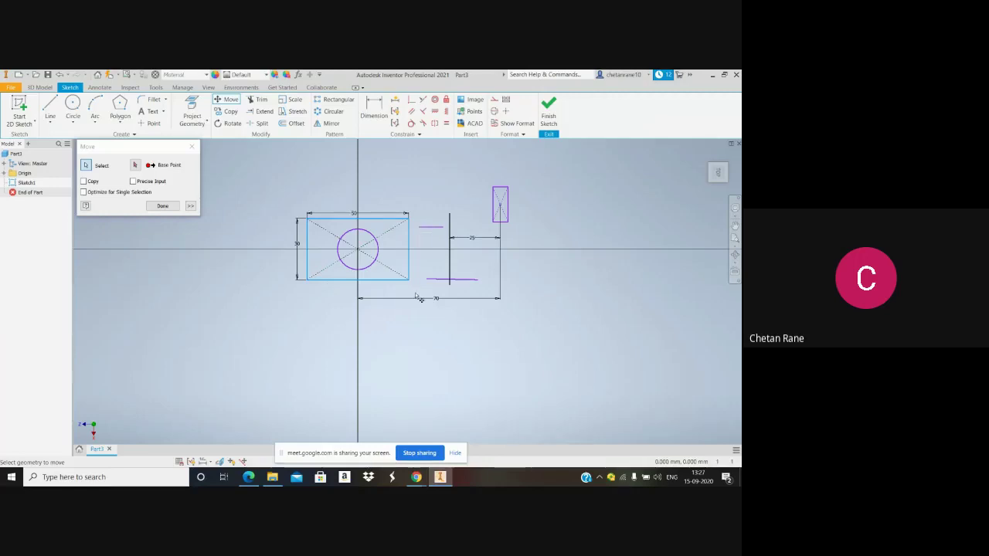
{"action": "left_click_drag", "start_coordinate": [282, 381], "coordinate": [154, 302]}
{"action": "left_click", "coordinate": [136, 165]}
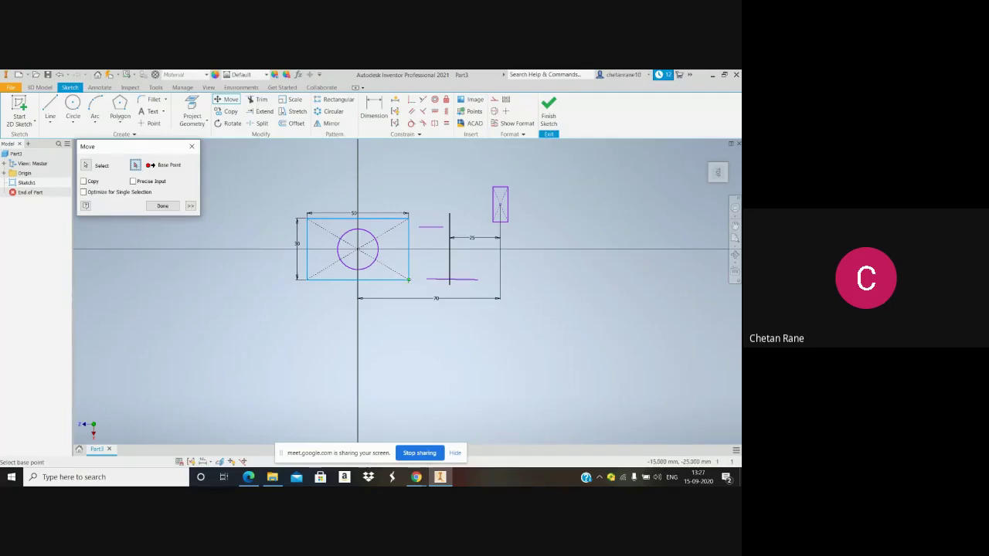
{"action": "left_click", "coordinate": [409, 279]}
{"action": "left_click", "coordinate": [340, 294]}
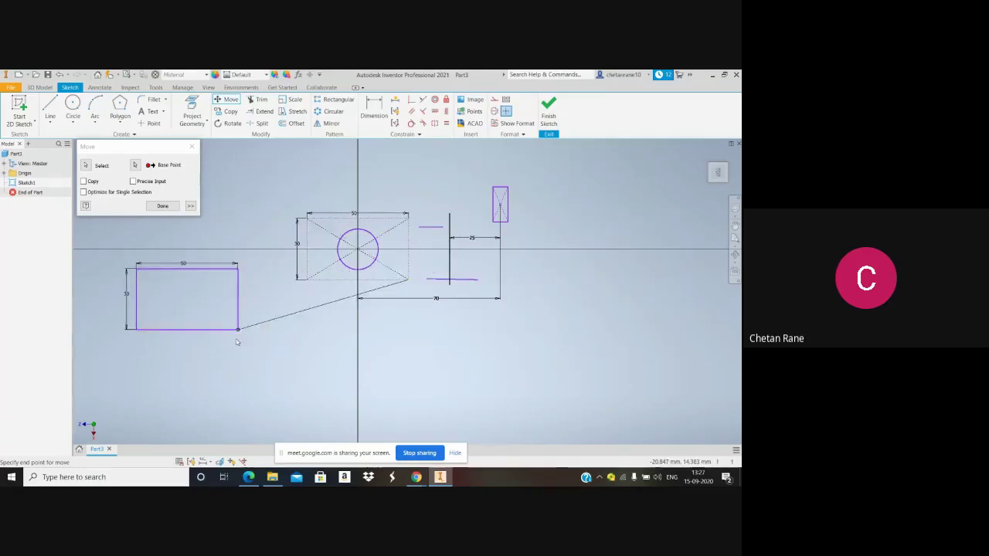
{"action": "left_click", "coordinate": [236, 369]}
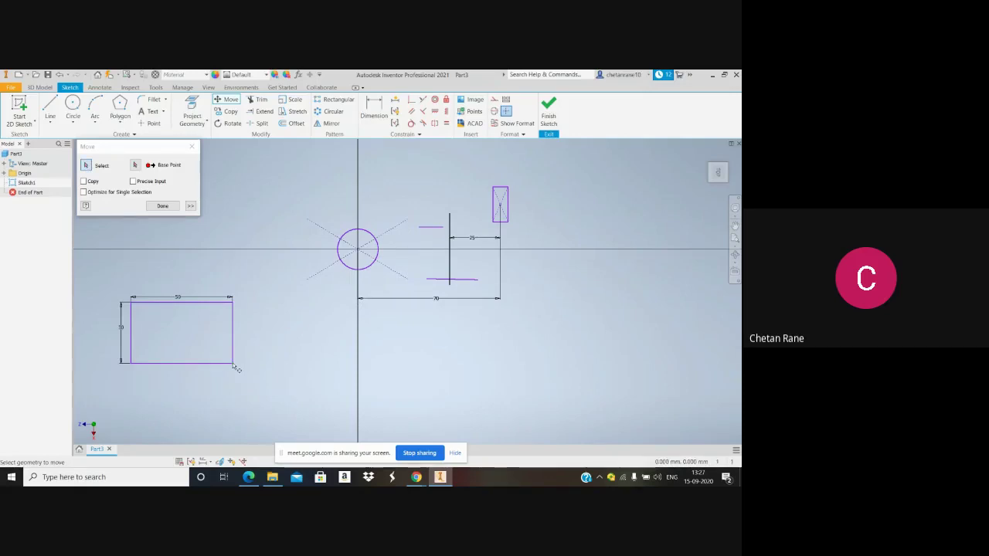
{"action": "left_click", "coordinate": [171, 208]}
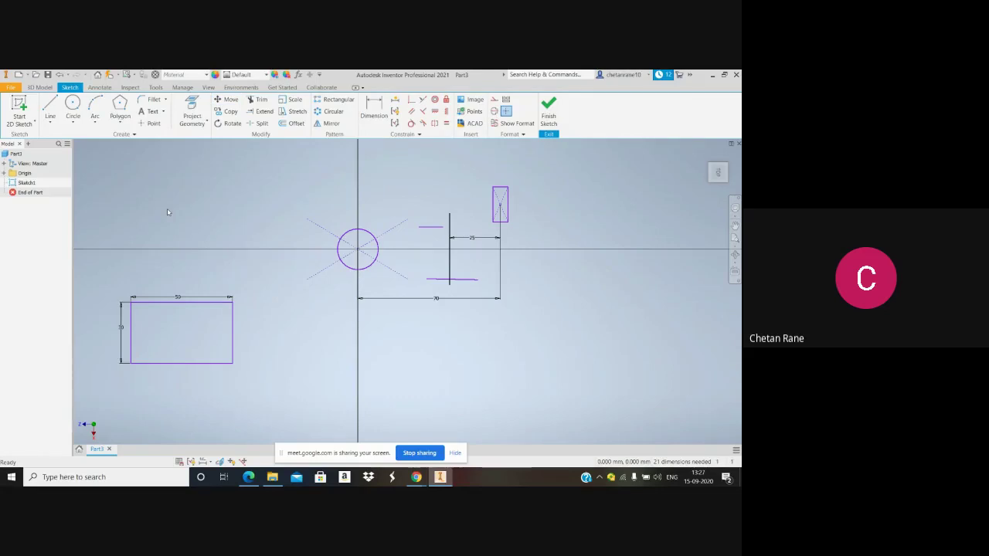
{"action": "key", "text": "ctrl+z"}
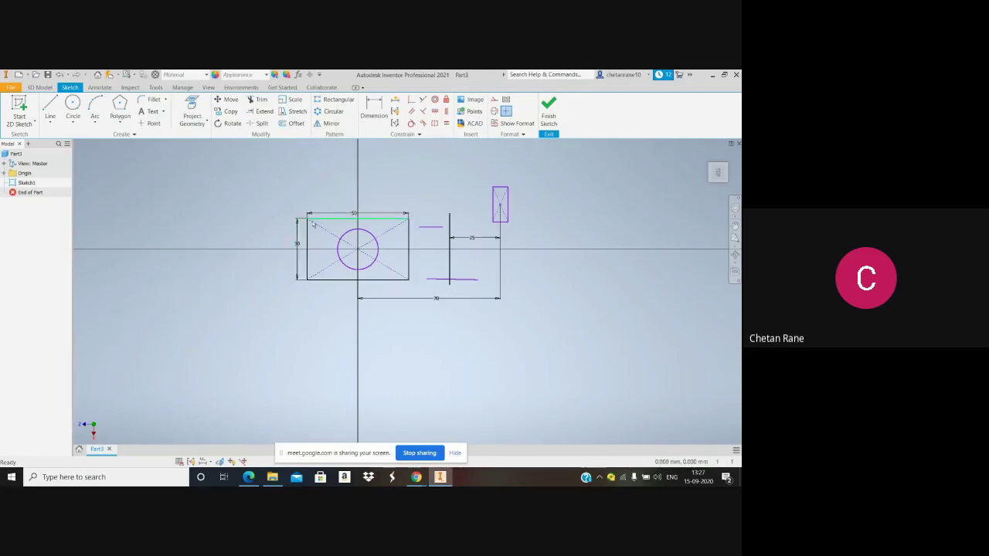
Copy the rectangle's four edges and circle using the bottom-right corner as base point
{"action": "left_click", "coordinate": [227, 112]}
{"action": "left_click", "coordinate": [408, 244]}
{"action": "left_click", "coordinate": [363, 218]}
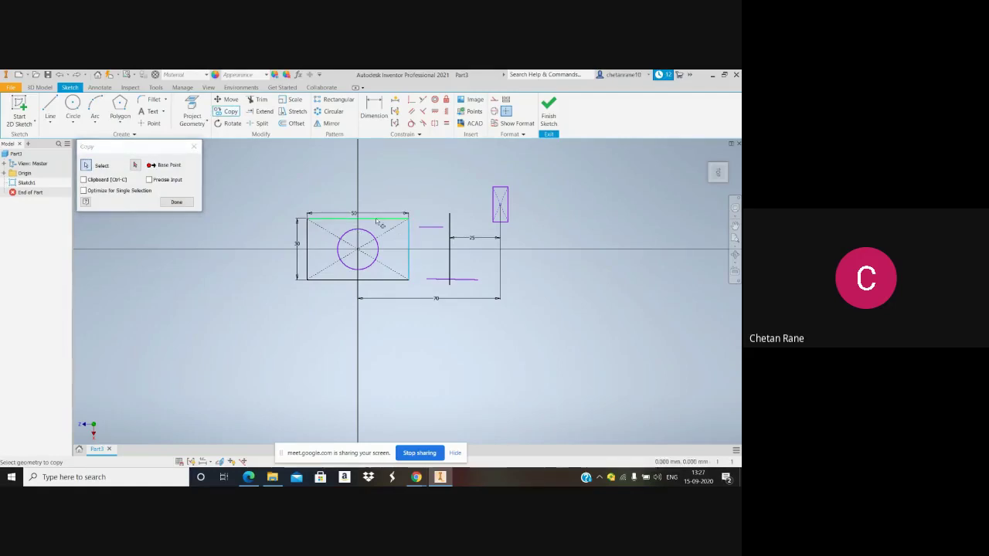
{"action": "left_click", "coordinate": [309, 247]}
{"action": "left_click", "coordinate": [331, 280]}
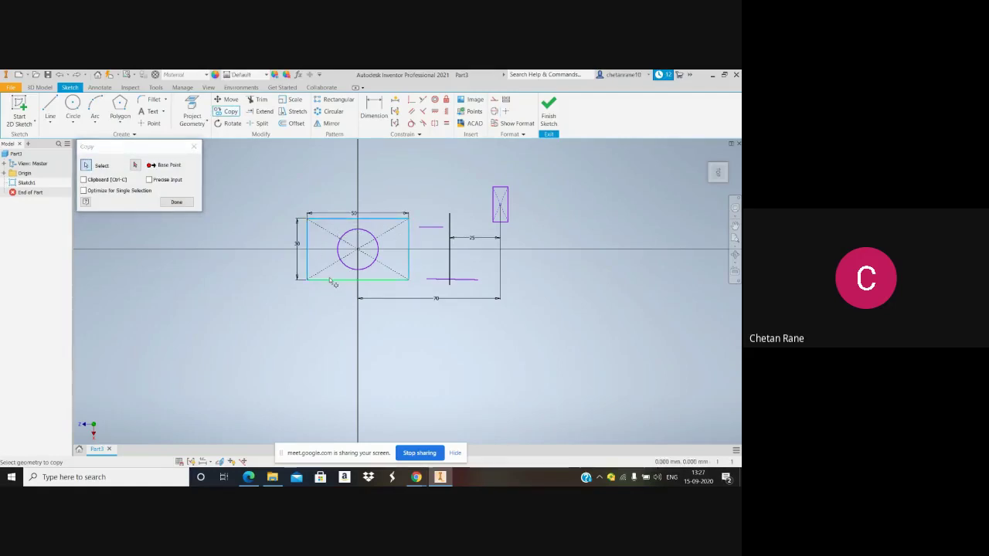
{"action": "left_click", "coordinate": [374, 265]}
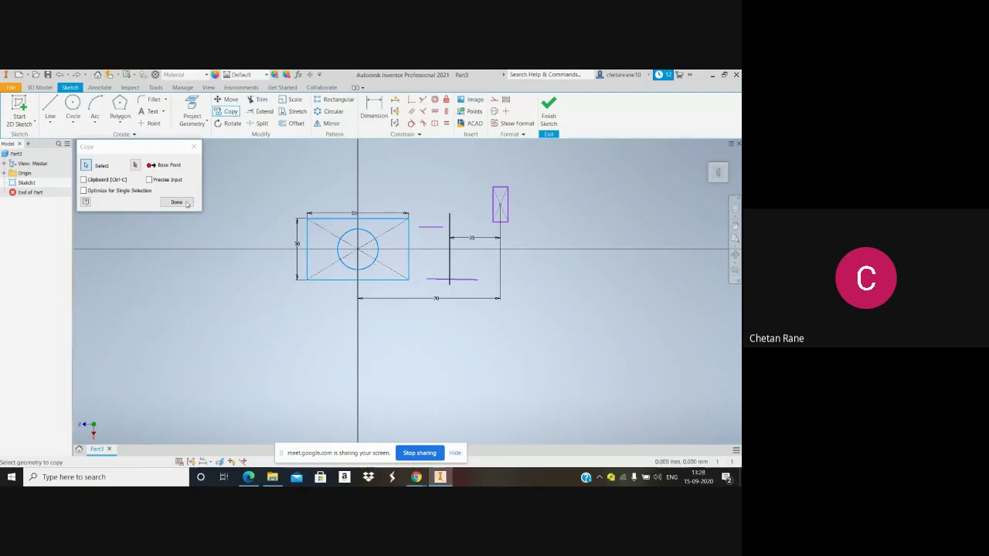
{"action": "left_click", "coordinate": [135, 164]}
{"action": "left_click", "coordinate": [407, 279]}
Place four copies: left, lower middle, lower right and right of the original
{"action": "left_click", "coordinate": [235, 326]}
{"action": "left_click", "coordinate": [368, 411]}
{"action": "left_click", "coordinate": [648, 411]}
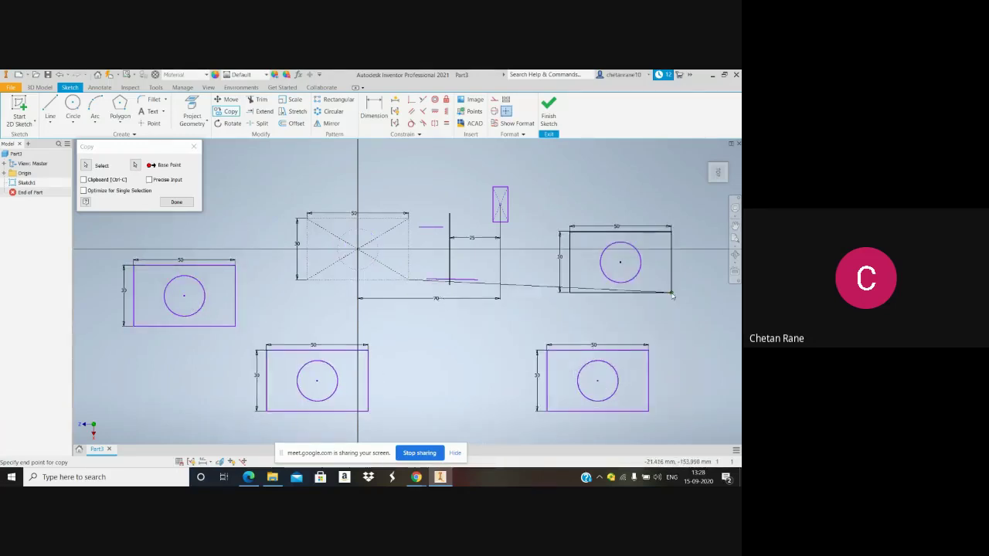
{"action": "left_click", "coordinate": [671, 293]}
{"action": "key", "text": "Escape"}
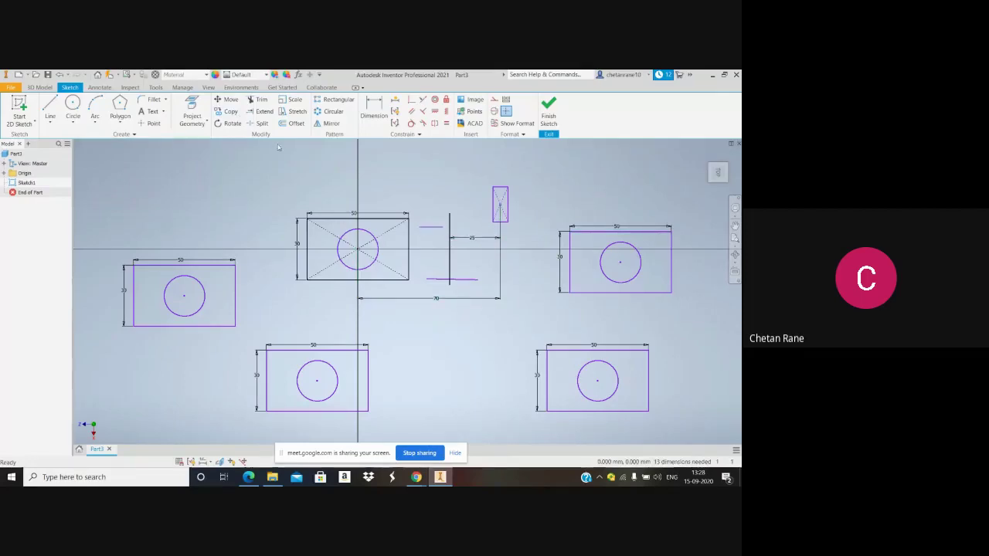
{"action": "left_click", "coordinate": [237, 127]}
{"action": "left_click", "coordinate": [235, 287]}
{"action": "left_click", "coordinate": [223, 266]}
{"action": "left_click", "coordinate": [172, 327]}
{"action": "key", "text": "Return"}
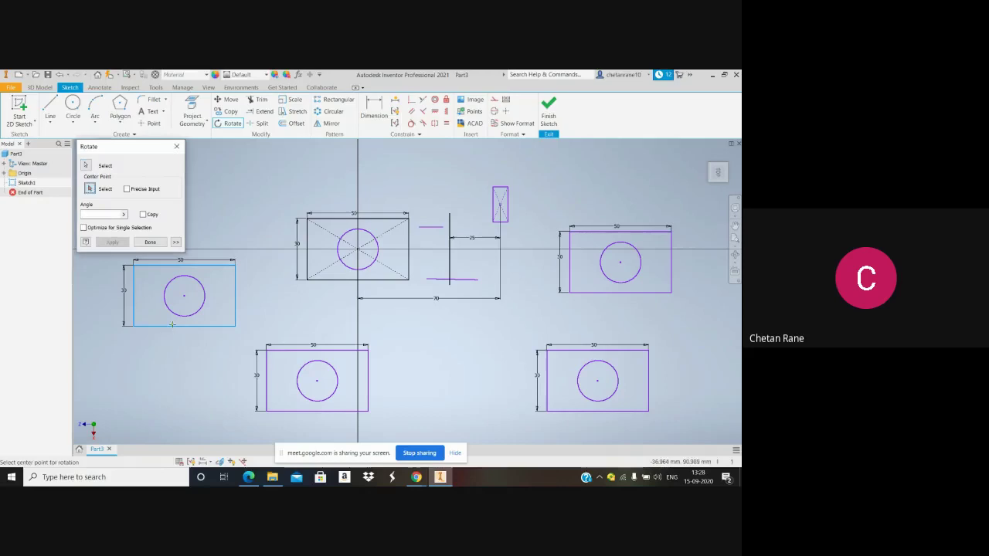
{"action": "left_click", "coordinate": [235, 325]}
{"action": "left_click", "coordinate": [317, 292]}
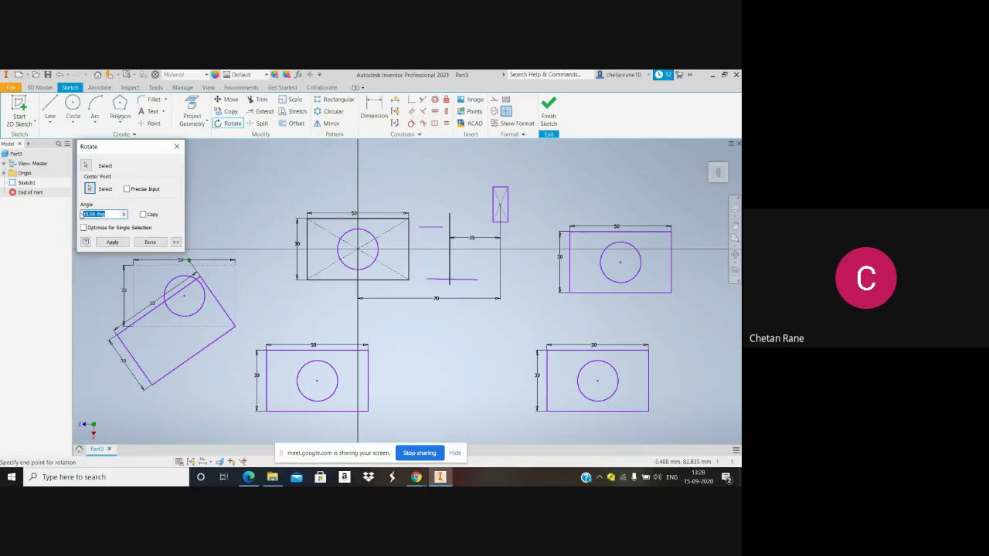
{"action": "type", "text": "180"}
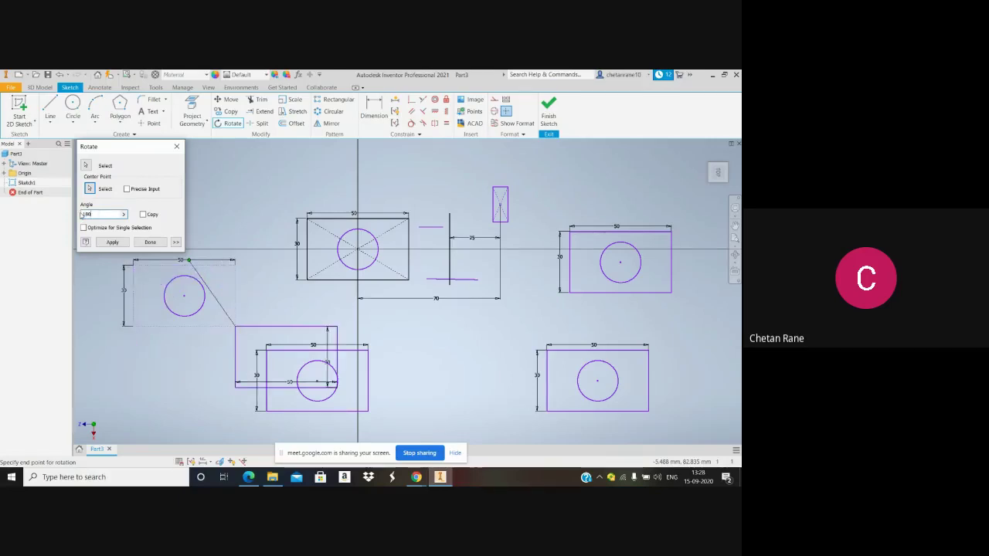
{"action": "double_click", "coordinate": [87, 214]}
{"action": "type", "text": "90"}
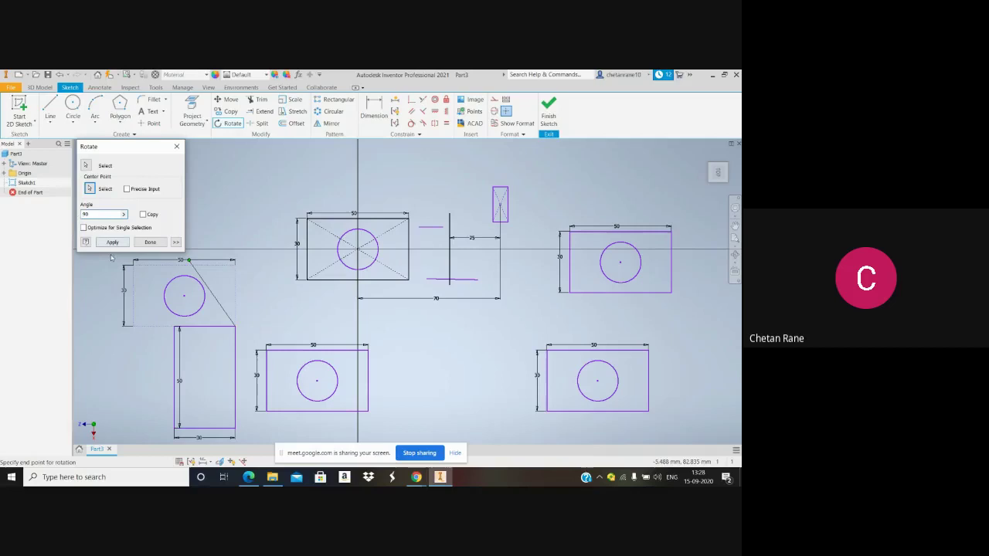
{"action": "left_click", "coordinate": [115, 244]}
{"action": "left_click", "coordinate": [153, 244]}
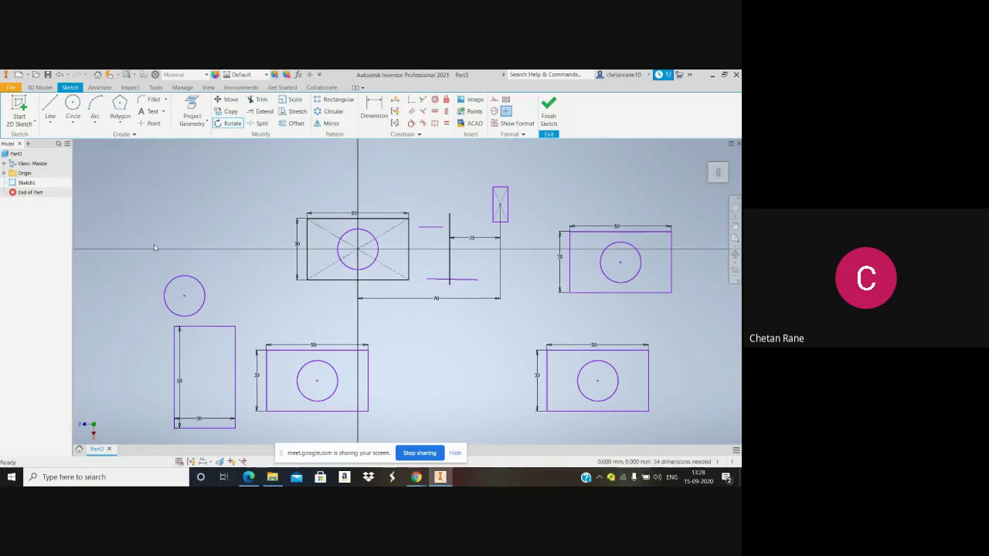
{"action": "key", "text": "ctrl+z"}
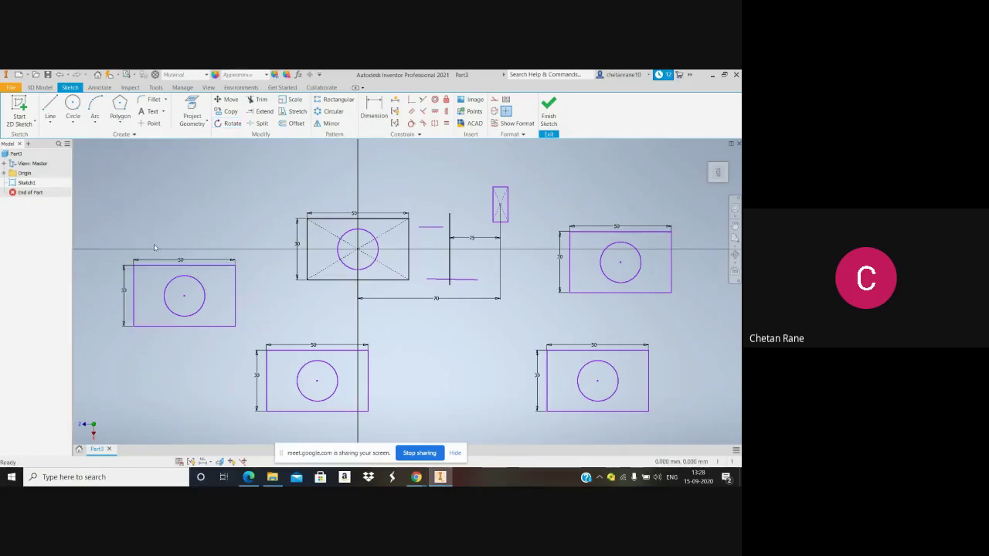
{"action": "left_click", "coordinate": [268, 103]}
{"action": "left_click", "coordinate": [463, 280]}
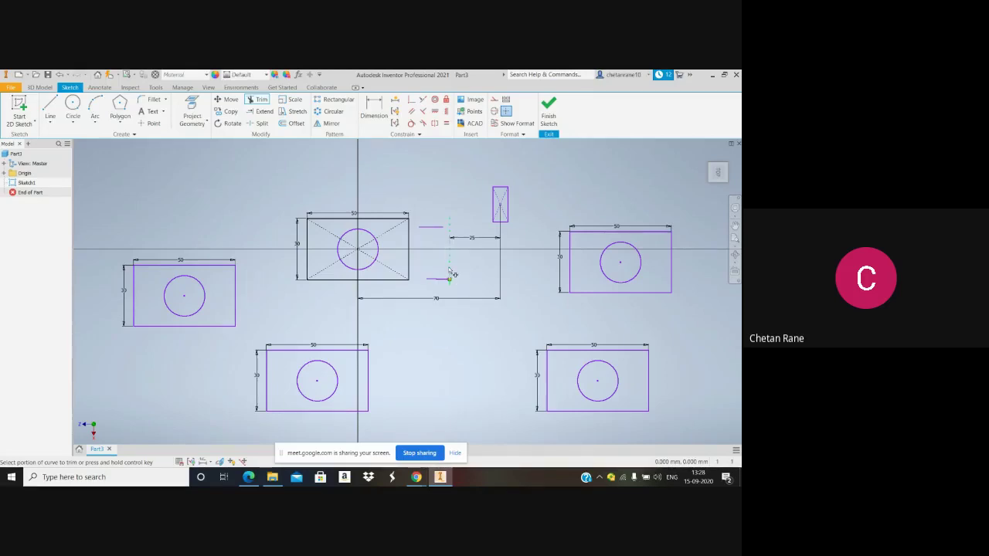
{"action": "key", "text": "Escape"}
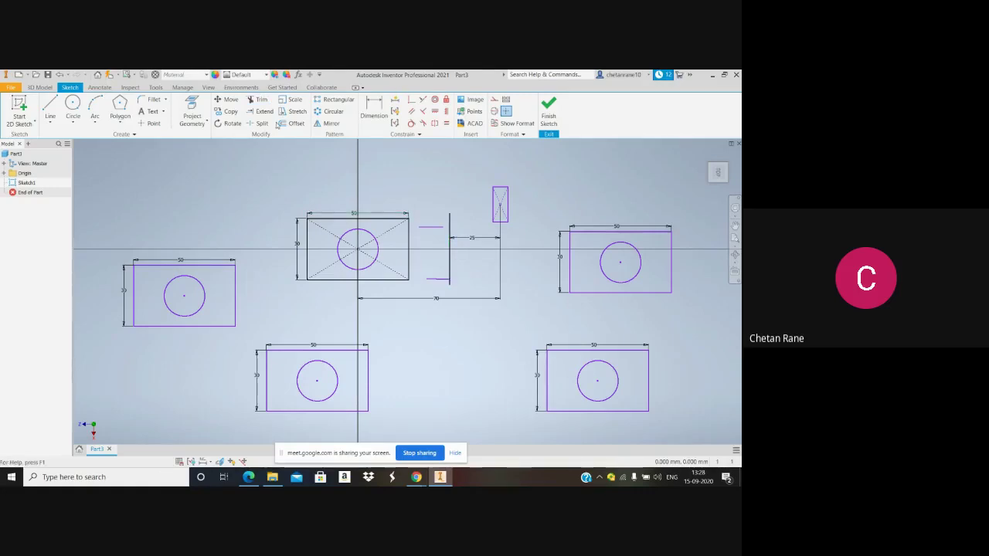
Try offsetting the central rectangle with Loop Select toggled, then cancel
{"action": "left_click", "coordinate": [294, 128]}
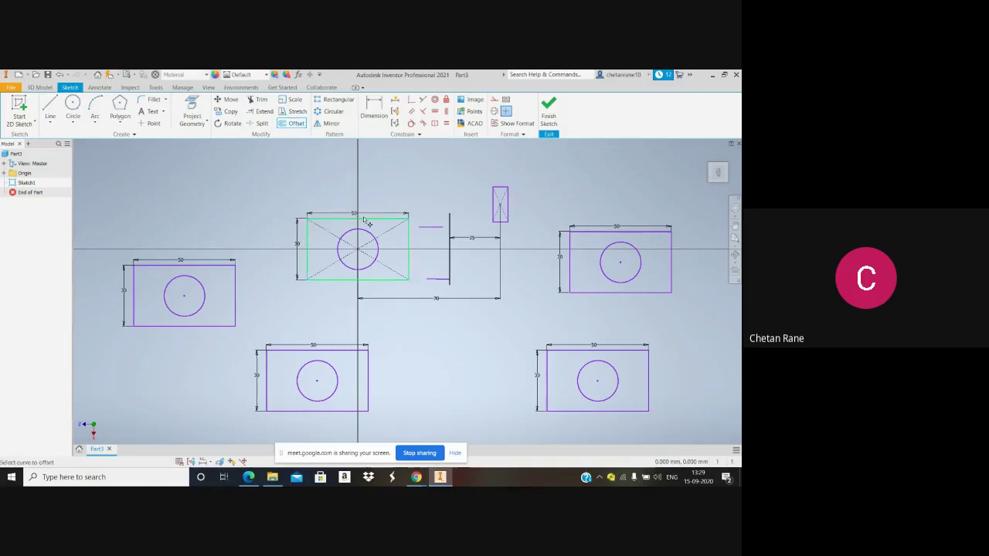
{"action": "left_click", "coordinate": [364, 210]}
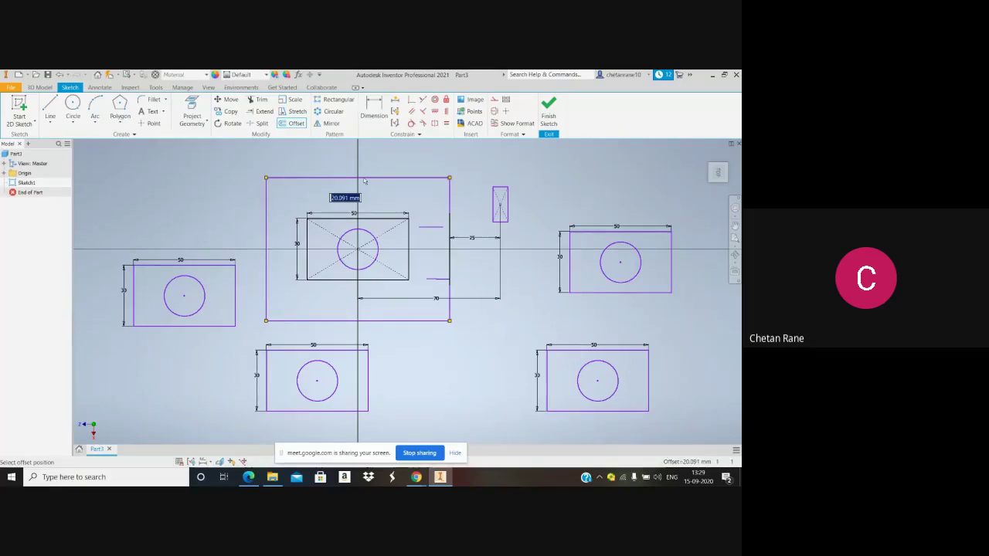
{"action": "right_click", "coordinate": [364, 182]}
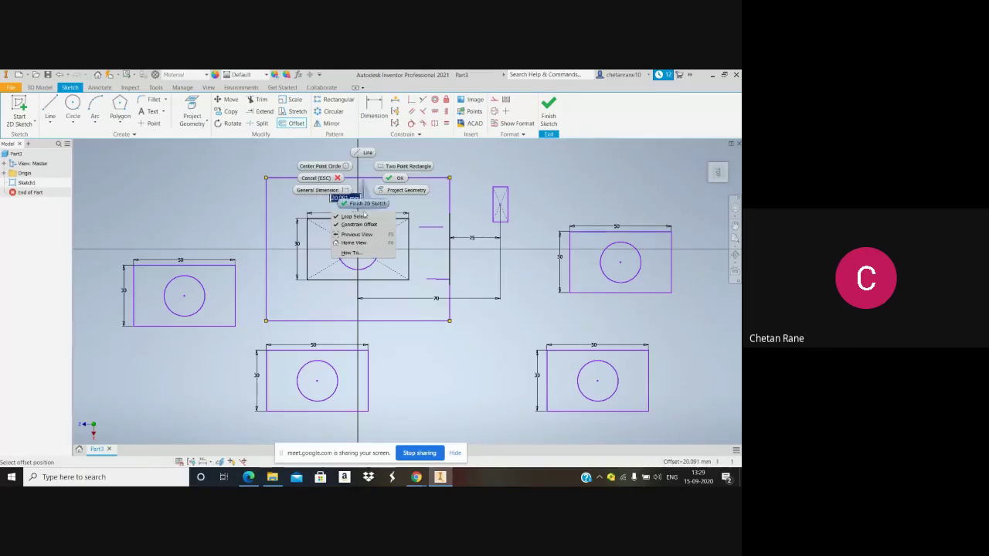
{"action": "left_click", "coordinate": [365, 217]}
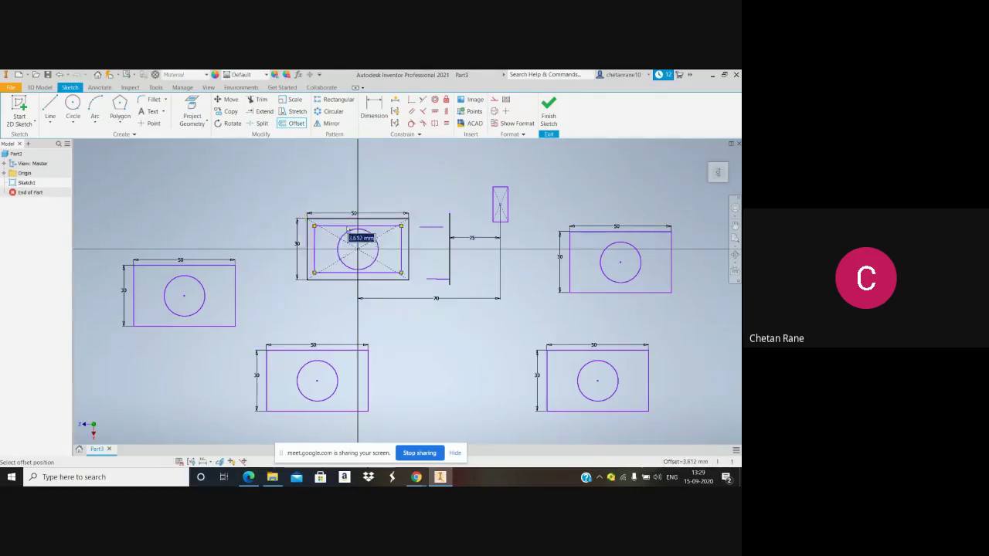
{"action": "key", "text": "Escape"}
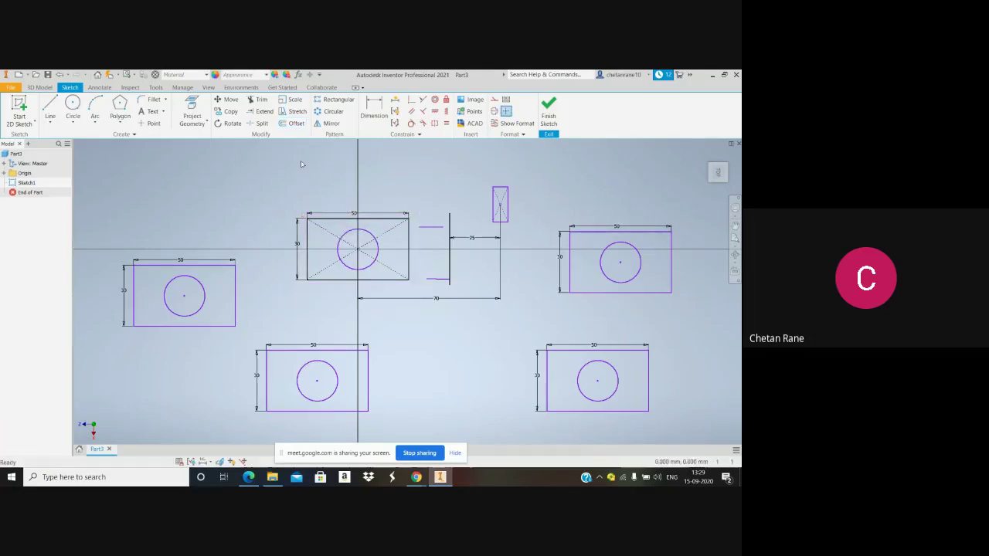
Offset the central rectangle again with Loop Select turned off
{"action": "left_click", "coordinate": [294, 123]}
{"action": "left_click", "coordinate": [336, 221]}
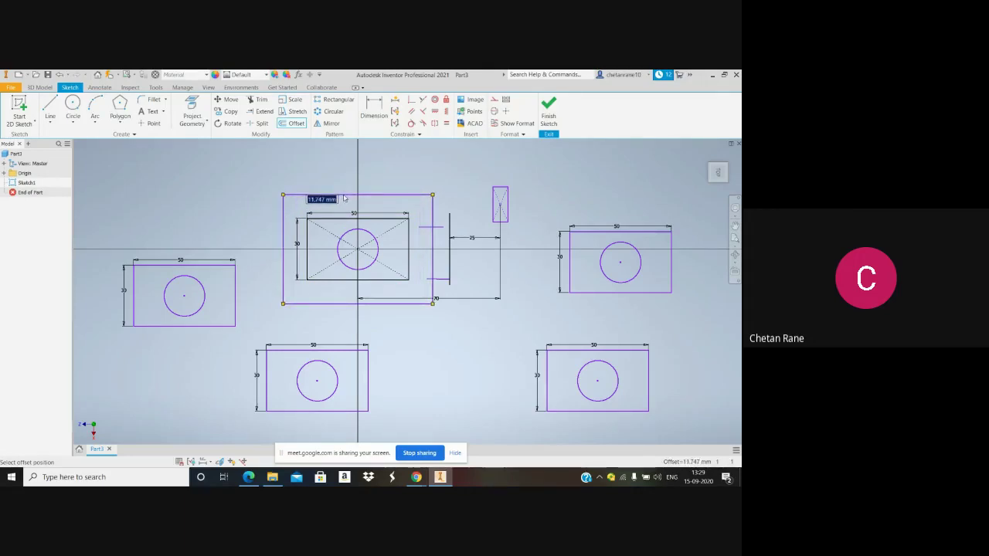
{"action": "right_click", "coordinate": [345, 198]}
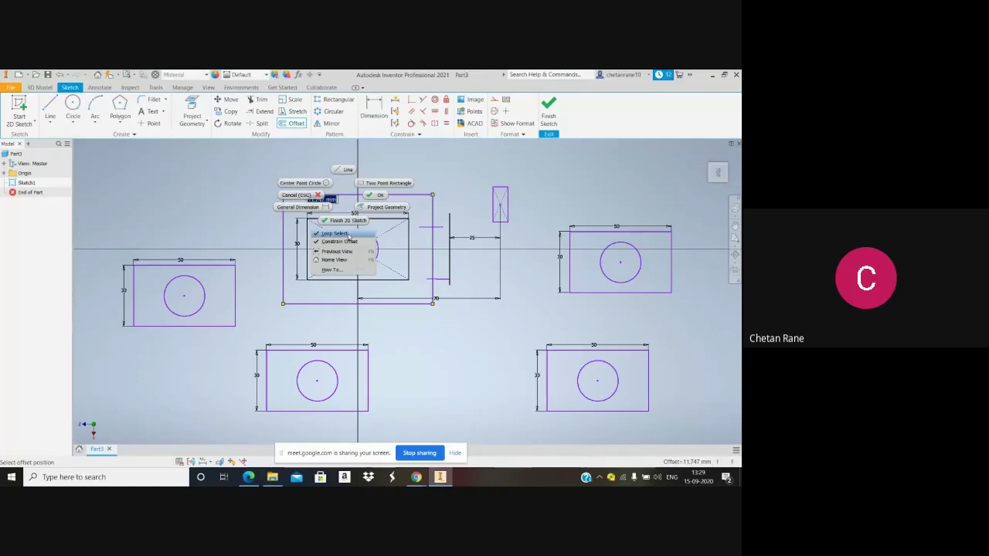
{"action": "left_click", "coordinate": [349, 235]}
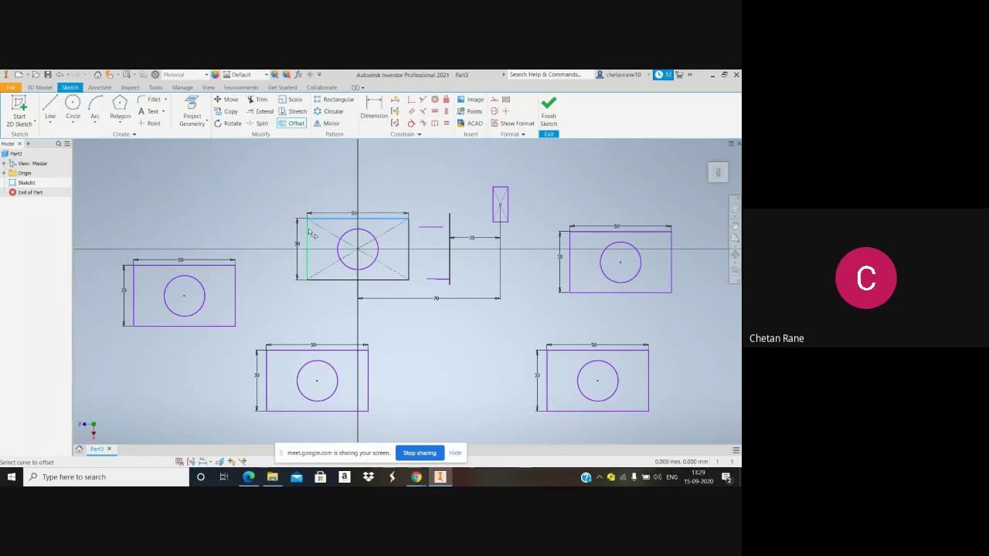
{"action": "left_click", "coordinate": [366, 223]}
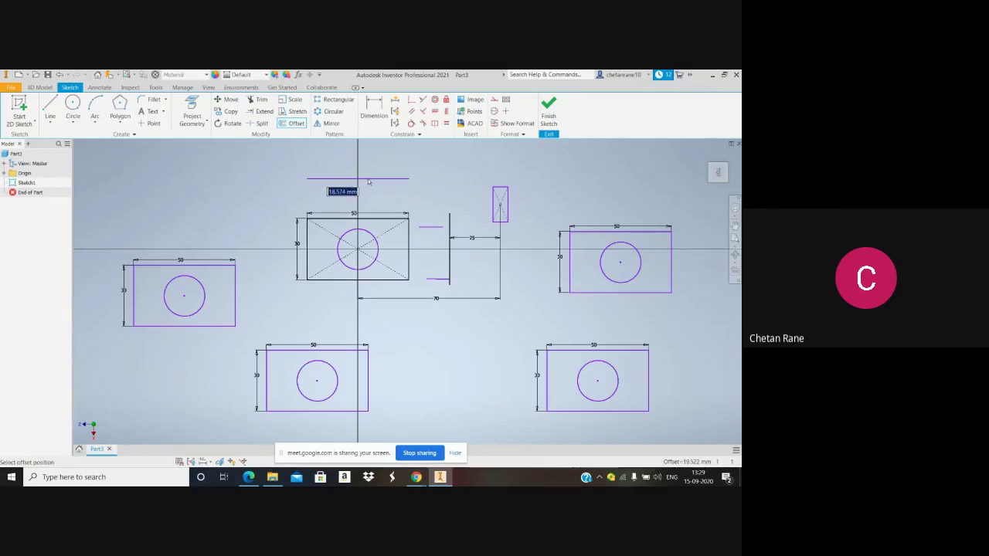
{"action": "type", "text": "20"}
{"action": "key", "text": "Return"}
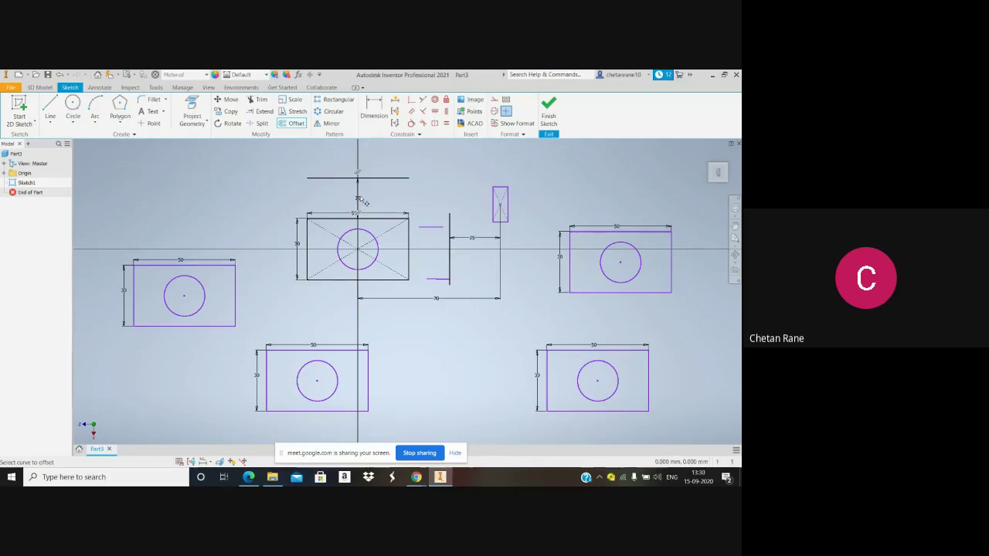
{"action": "scroll", "coordinate": [363, 202], "scroll_direction": "down", "scroll_amount": 5}
{"action": "scroll", "coordinate": [360, 197], "scroll_direction": "up", "scroll_amount": 10}
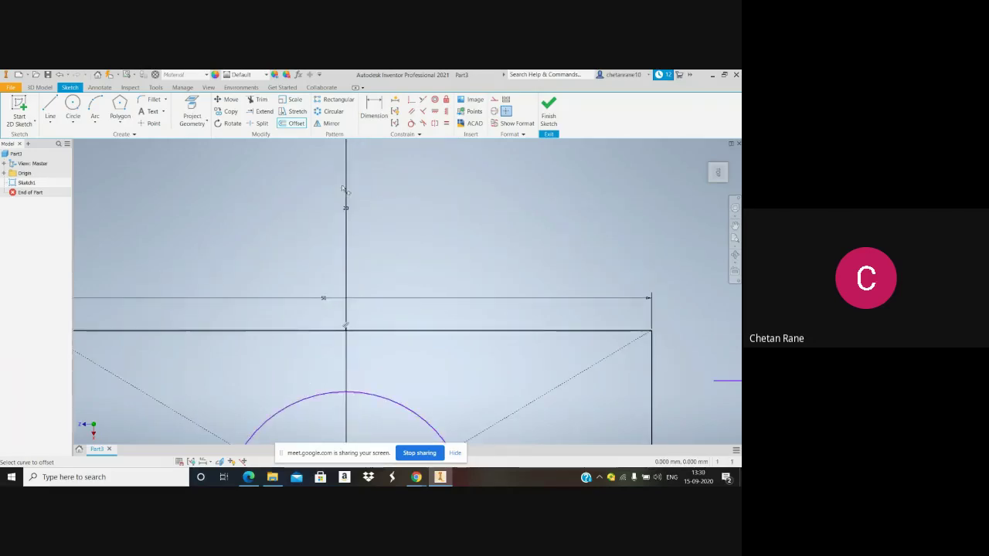
{"action": "scroll", "coordinate": [343, 214], "scroll_direction": "down", "scroll_amount": 3}
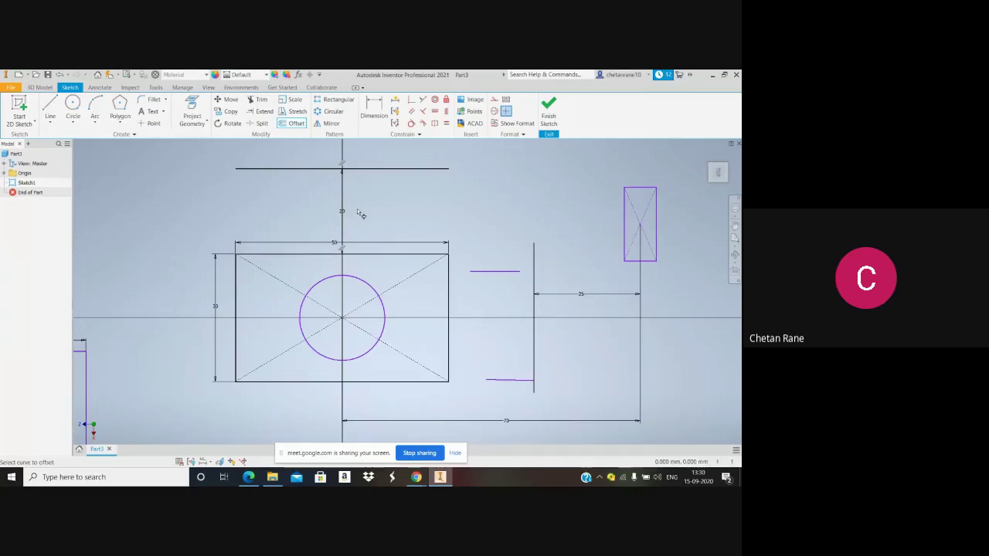
{"action": "scroll", "coordinate": [359, 215], "scroll_direction": "down", "scroll_amount": 5}
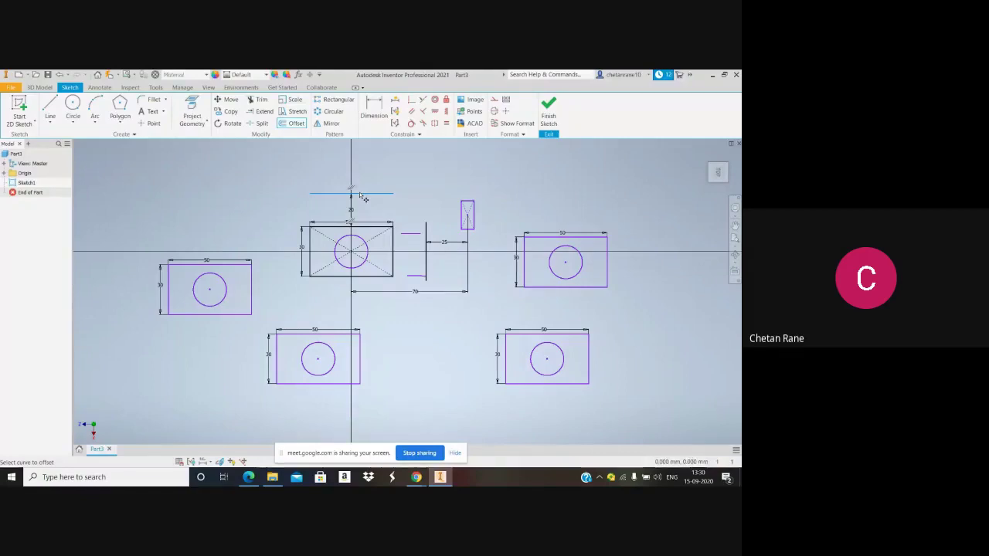
{"action": "key", "text": "Escape"}
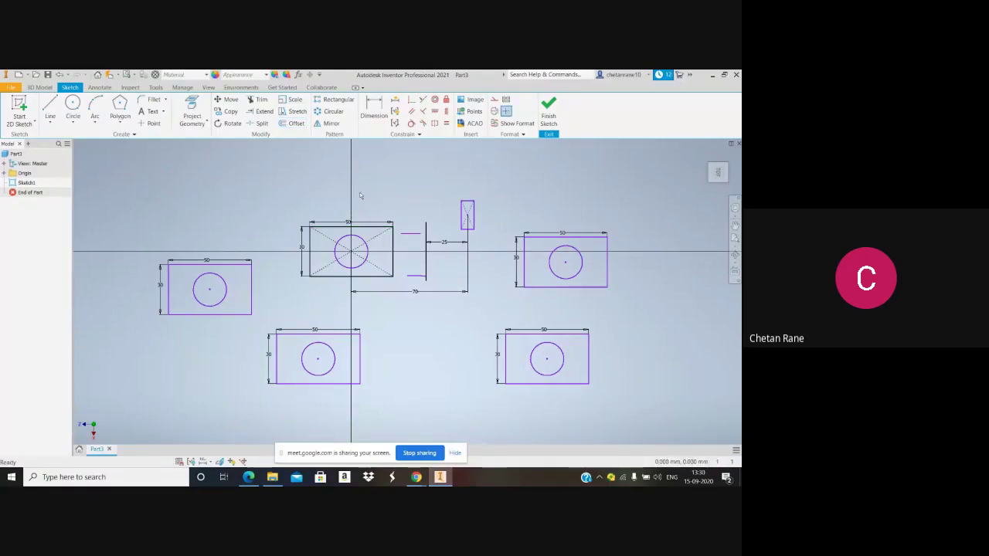
{"action": "left_click", "coordinate": [299, 127]}
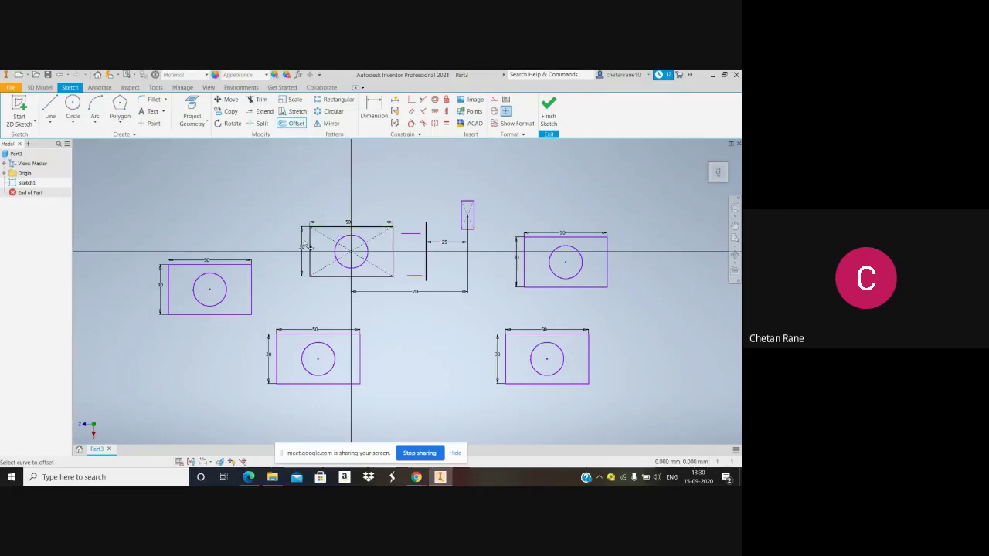
{"action": "left_click", "coordinate": [338, 226]}
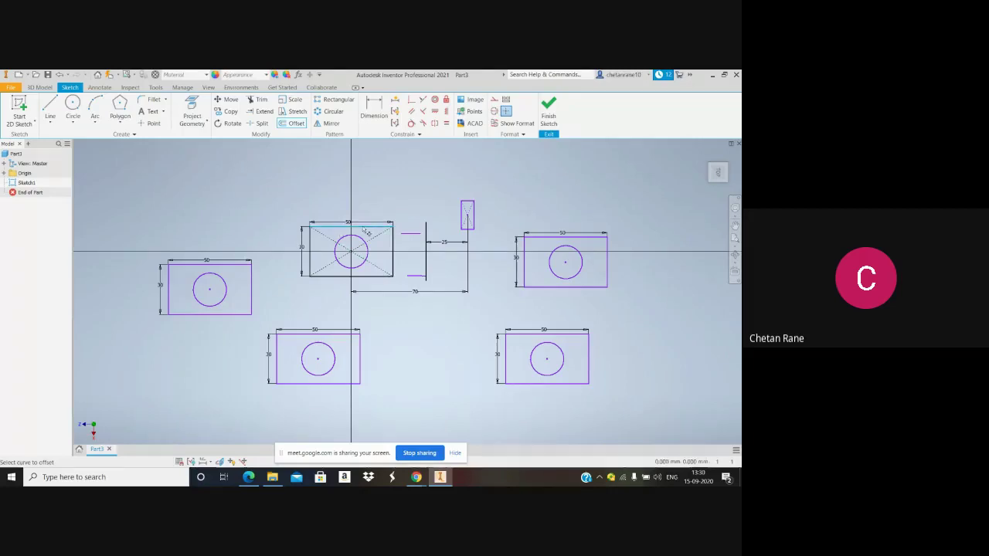
{"action": "right_click", "coordinate": [355, 227]}
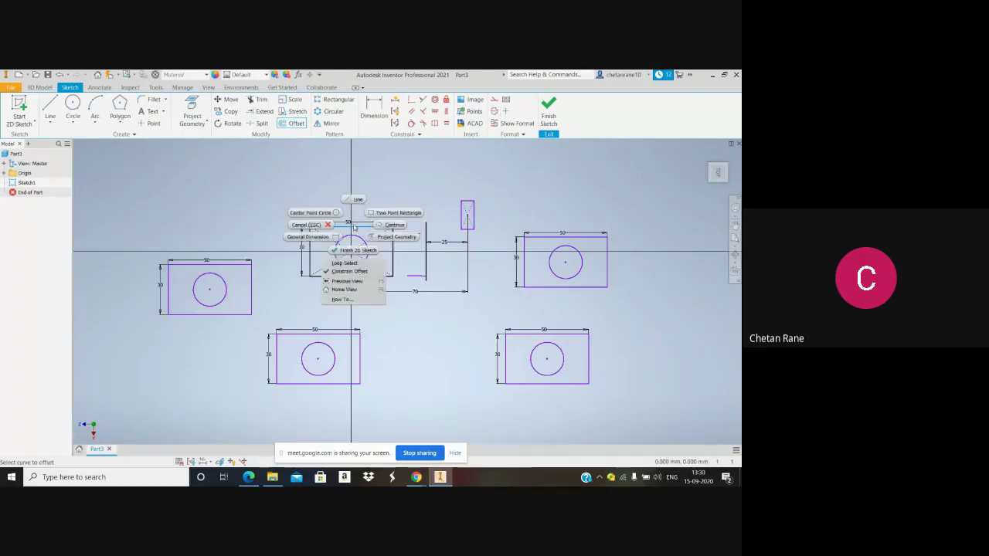
{"action": "left_click", "coordinate": [345, 262]}
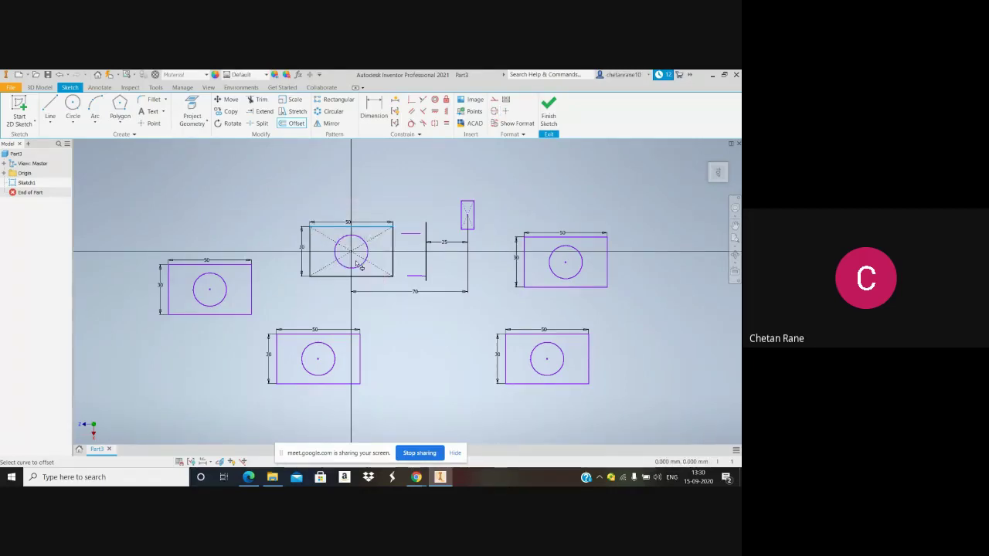
{"action": "left_click", "coordinate": [316, 248]}
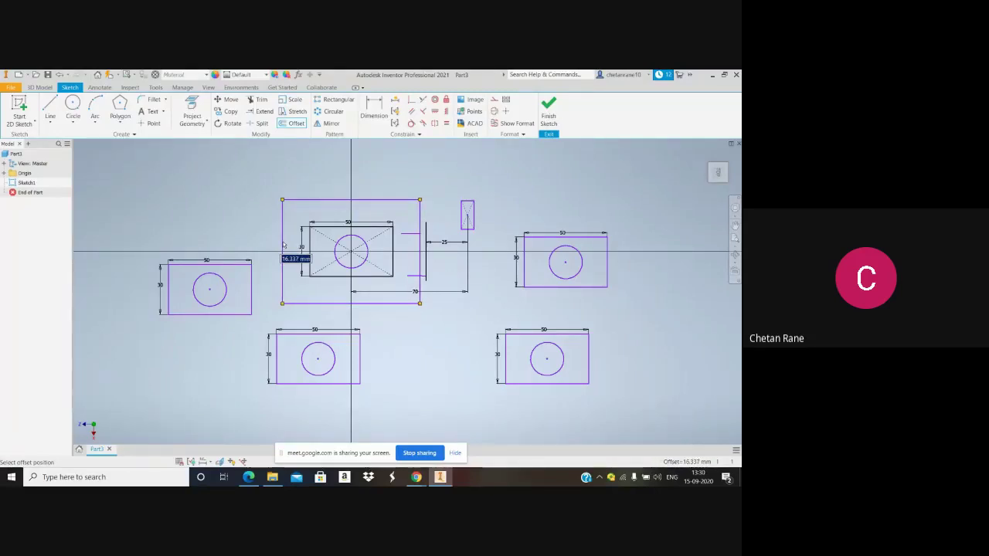
{"action": "key", "text": "Escape"}
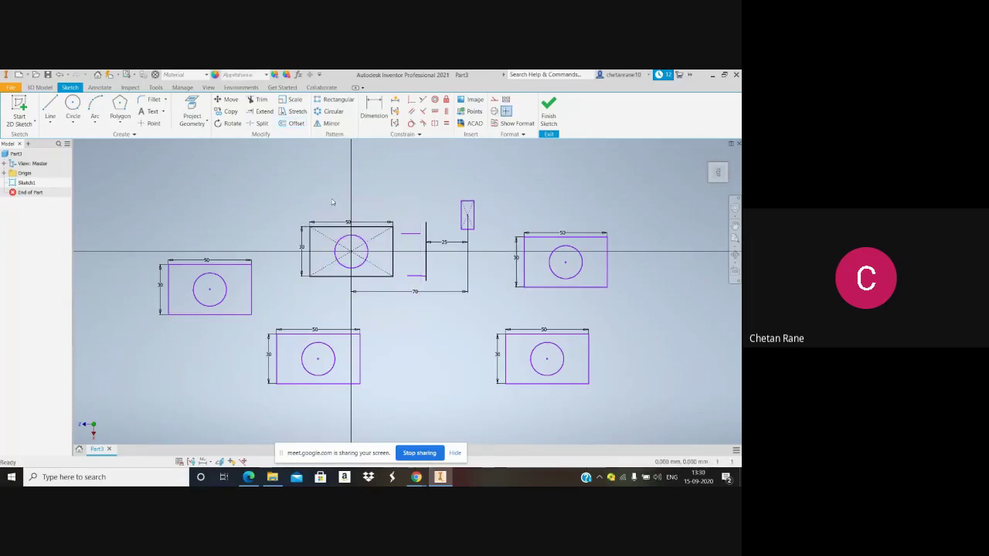
Delete the lower-right and upper-right rectangles with their circles
{"action": "left_click", "coordinate": [331, 124]}
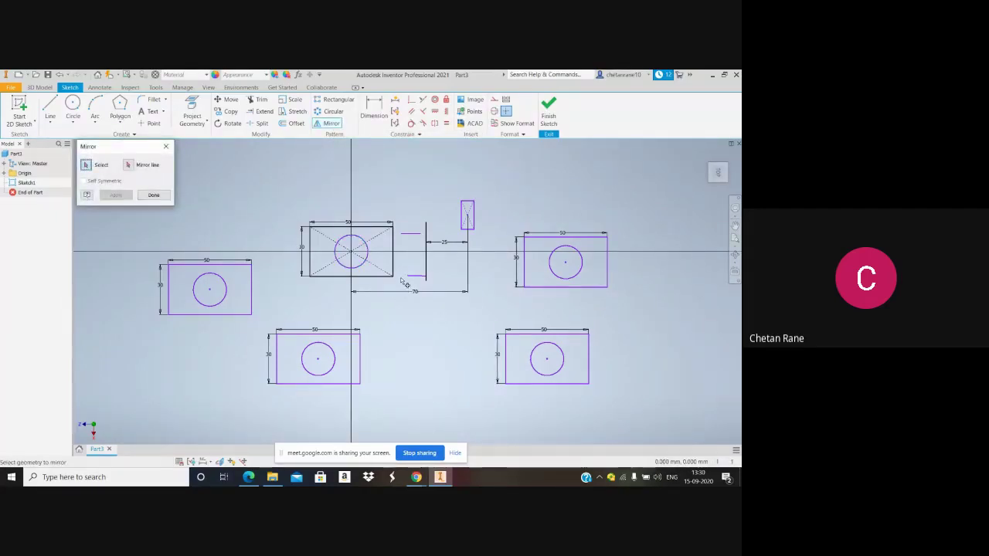
{"action": "key", "text": "Escape"}
{"action": "left_click_drag", "start_coordinate": [629, 393], "coordinate": [554, 323]}
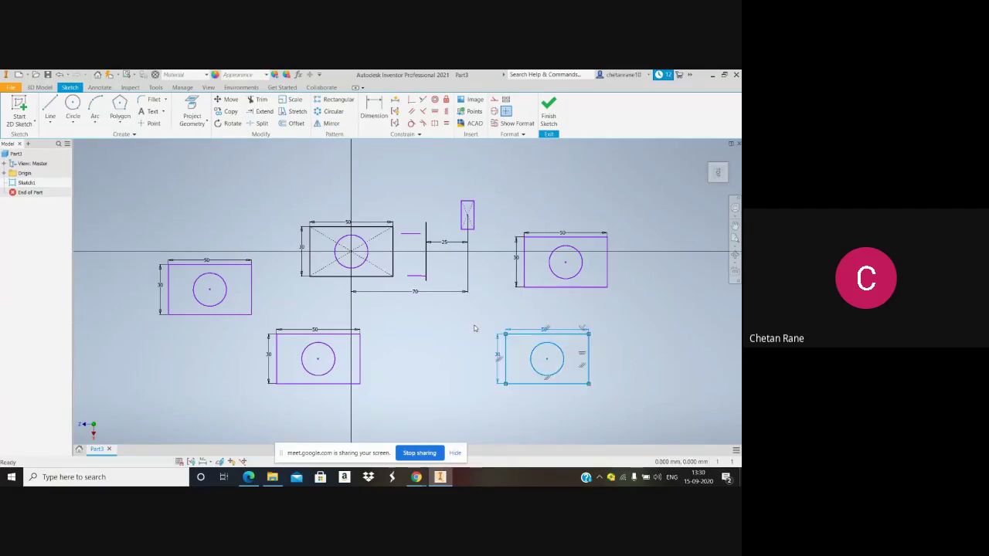
{"action": "key", "text": "Delete"}
{"action": "left_click_drag", "start_coordinate": [627, 276], "coordinate": [491, 237]}
{"action": "key", "text": "Delete"}
Delete the leftover lines and dimension, the lower rectangle, and remaining left-side geometry
{"action": "left_click_drag", "start_coordinate": [615, 291], "coordinate": [502, 228]}
{"action": "key", "text": "Delete"}
{"action": "left_click_drag", "start_coordinate": [376, 397], "coordinate": [151, 251]}
{"action": "key", "text": "Delete"}
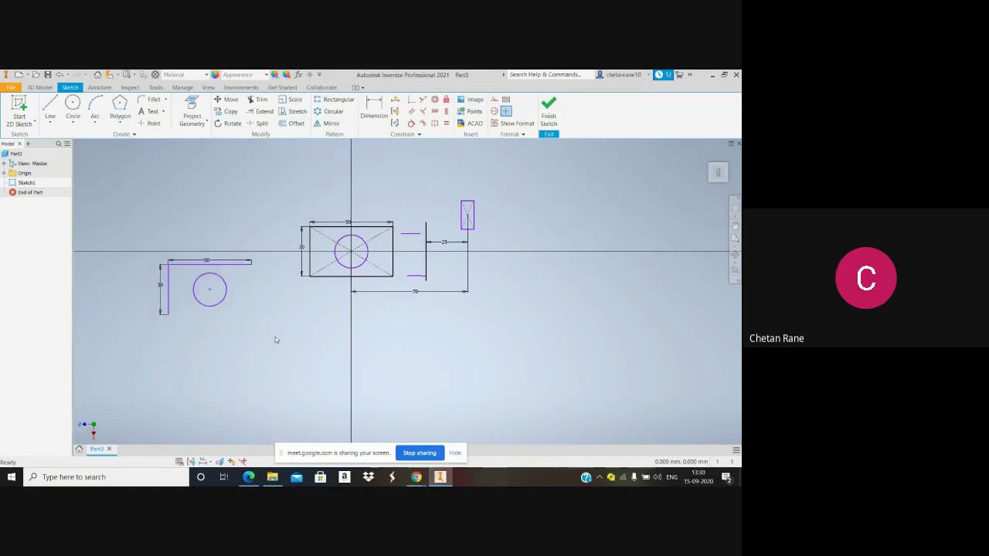
{"action": "key", "text": "Delete"}
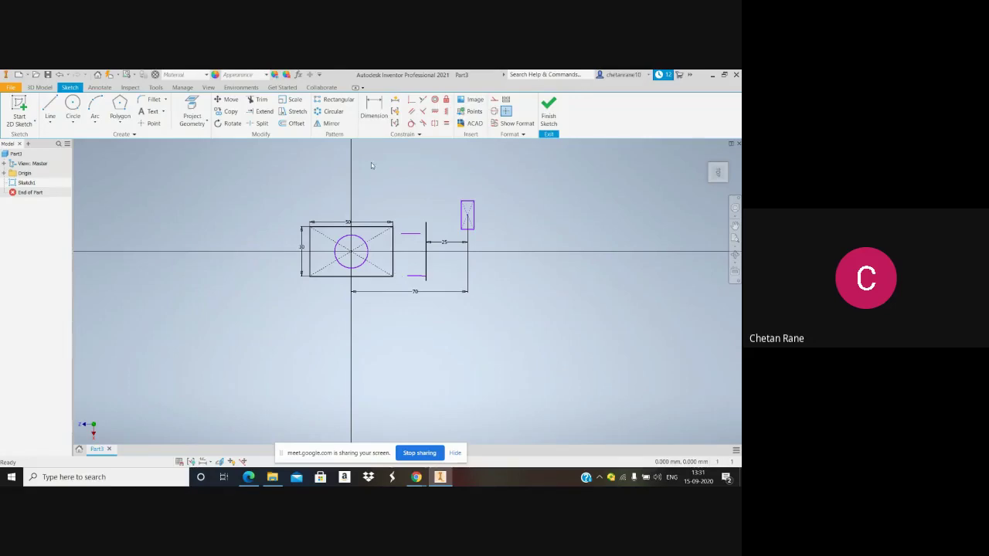
{"action": "left_click", "coordinate": [331, 123]}
{"action": "left_click_drag", "start_coordinate": [410, 321], "coordinate": [285, 203]}
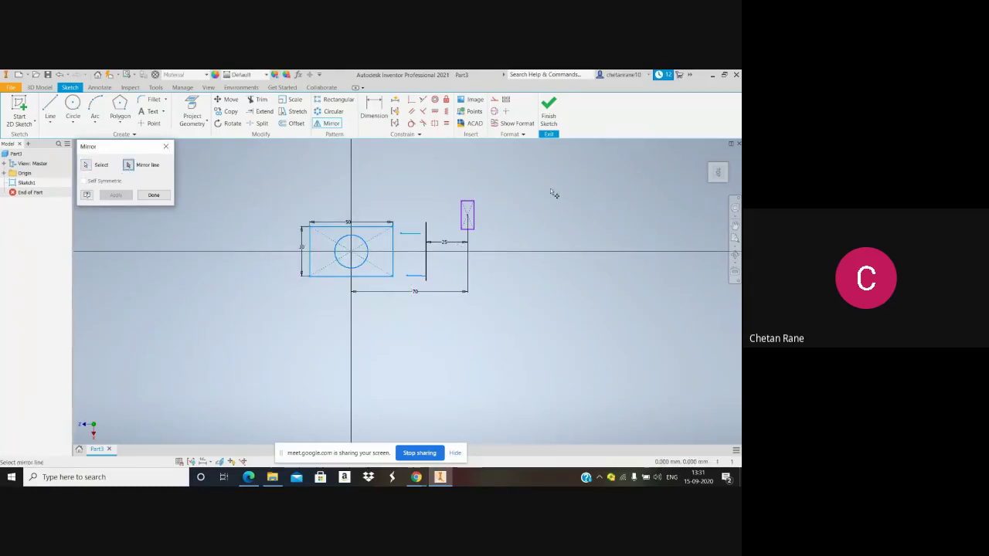
{"action": "left_click", "coordinate": [427, 230]}
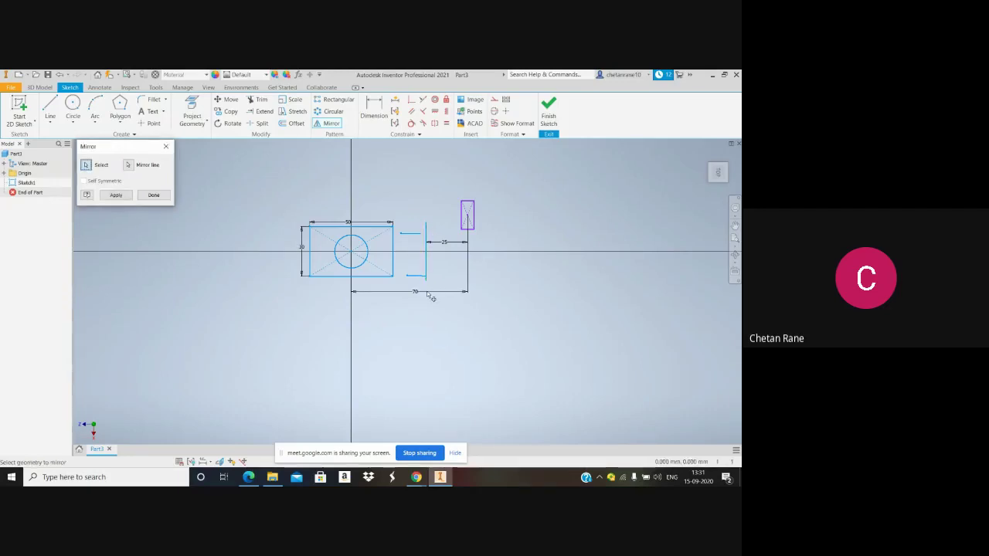
{"action": "left_click", "coordinate": [153, 194]}
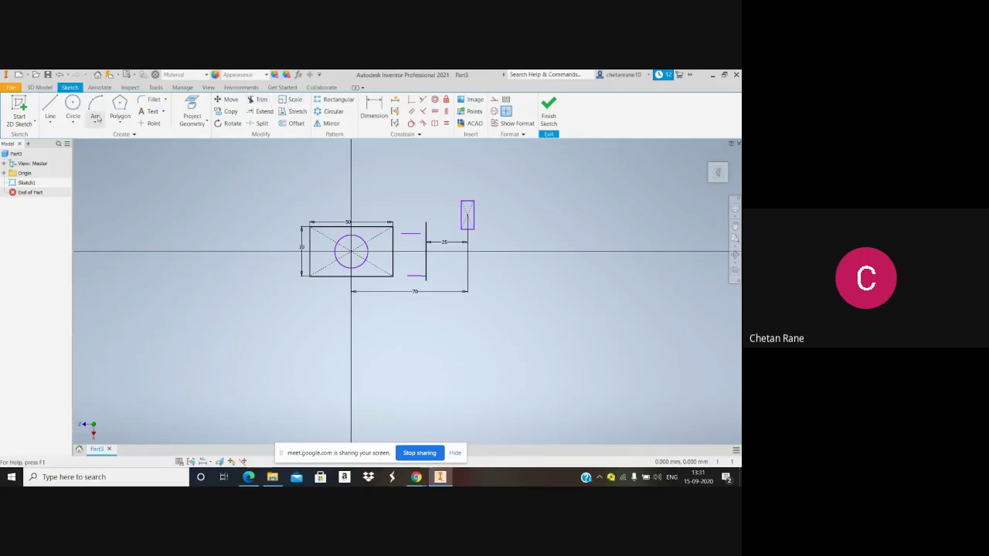
Draw a vertical centerline to the right of the small rectangle and start the Mirror tool
{"action": "left_click", "coordinate": [51, 108]}
{"action": "key", "text": "Escape"}
{"action": "key", "text": "l"}
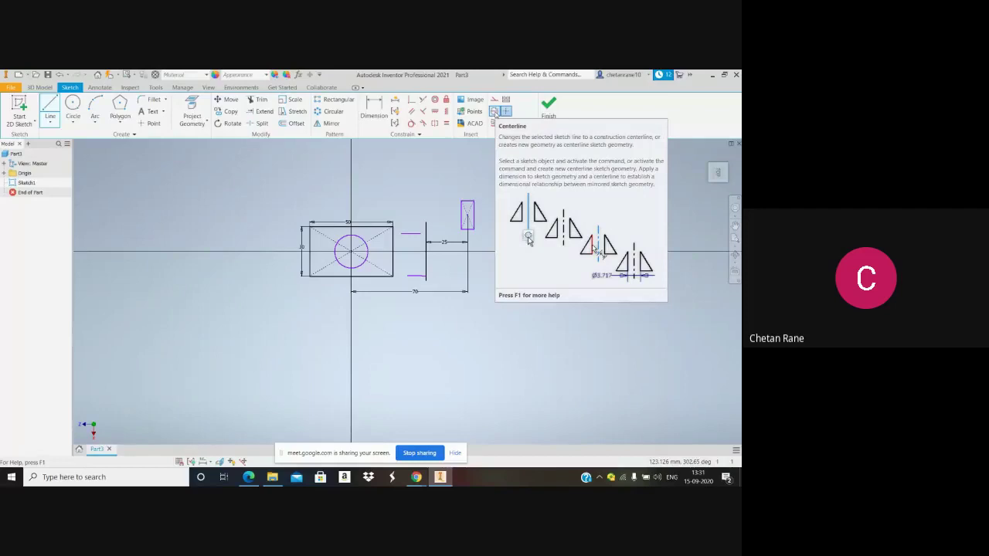
{"action": "left_click", "coordinate": [496, 114]}
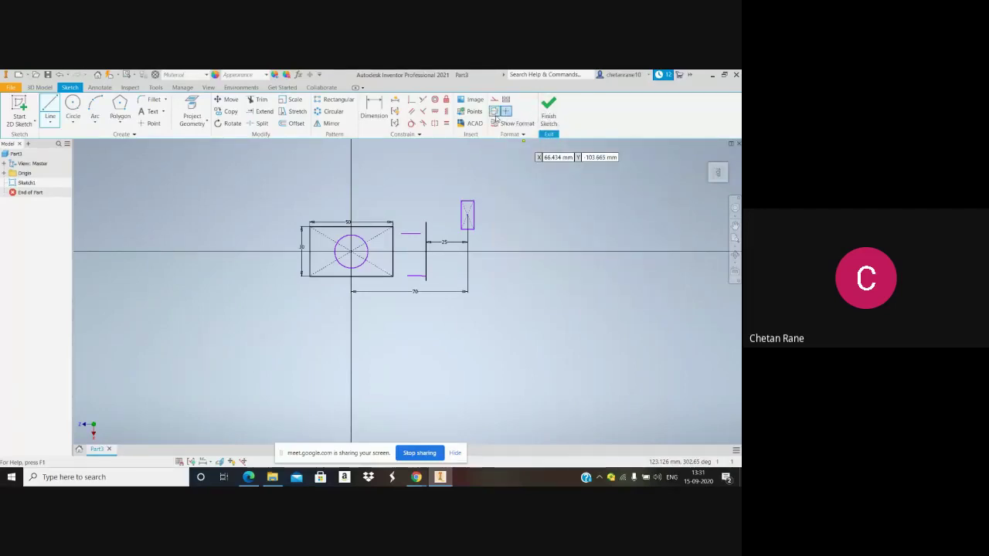
{"action": "left_click", "coordinate": [512, 204]}
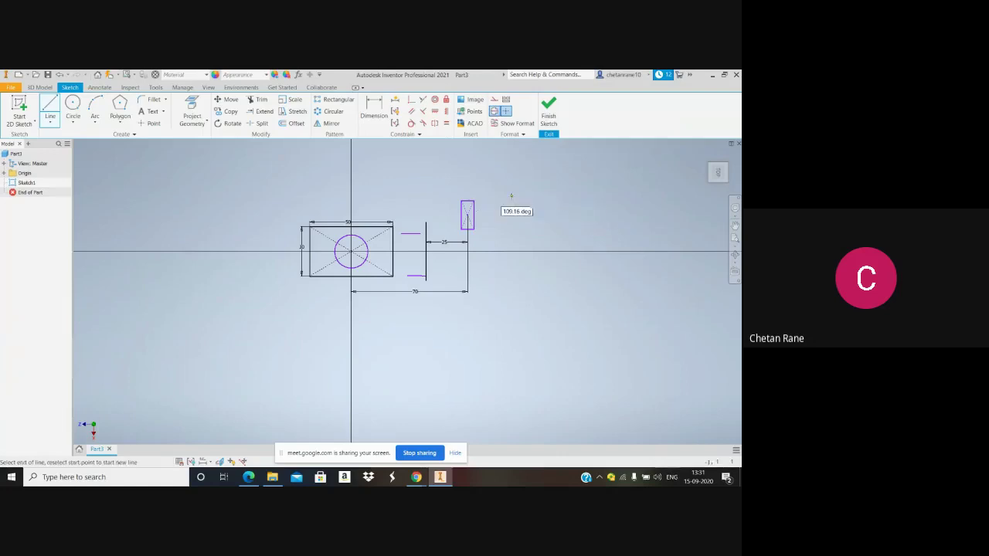
{"action": "left_click", "coordinate": [511, 299]}
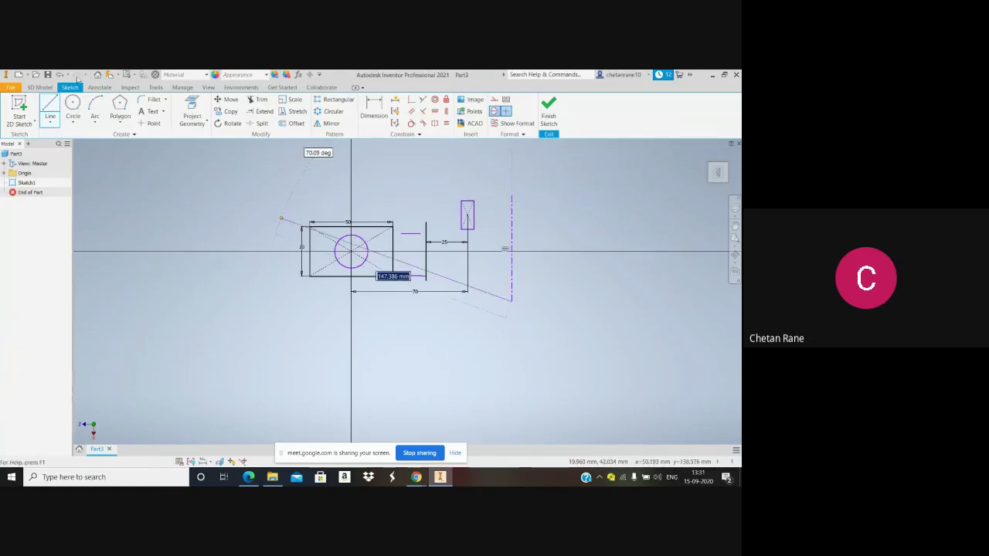
{"action": "left_click", "coordinate": [332, 123]}
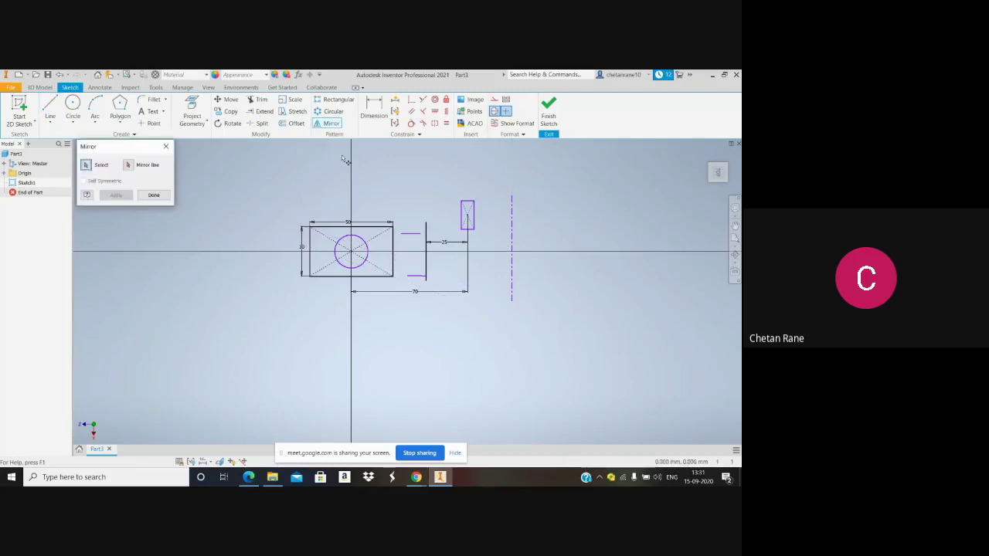
Mirror the rectangle, circle and short lines across the vertical centerline, then select the mirrored copy
{"action": "left_click_drag", "start_coordinate": [410, 300], "coordinate": [308, 200]}
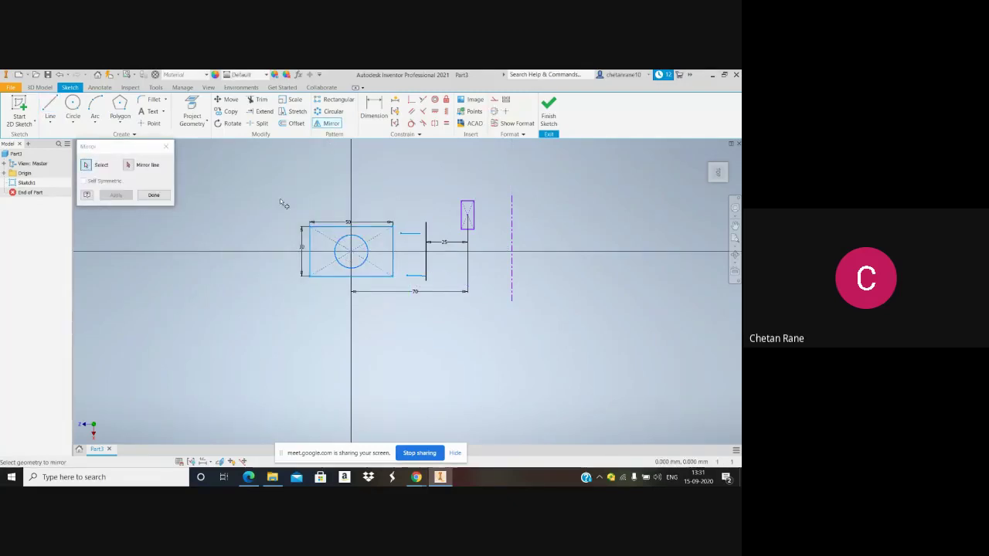
{"action": "left_click", "coordinate": [129, 165]}
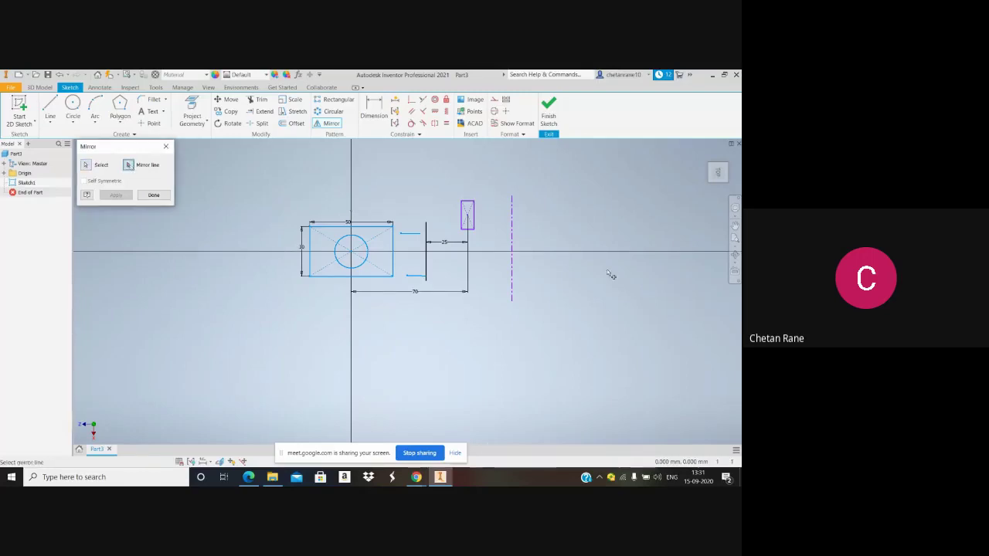
{"action": "left_click", "coordinate": [516, 265]}
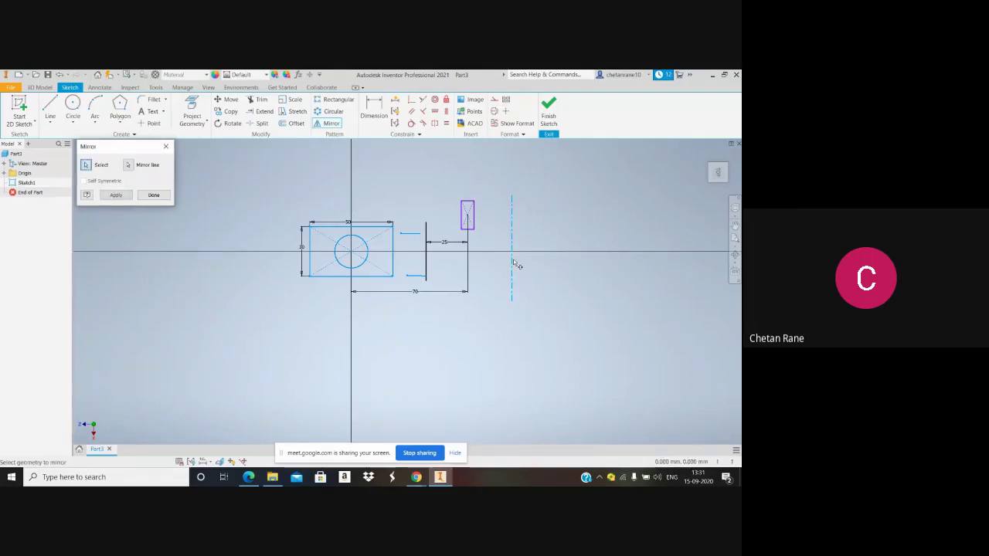
{"action": "left_click", "coordinate": [118, 196]}
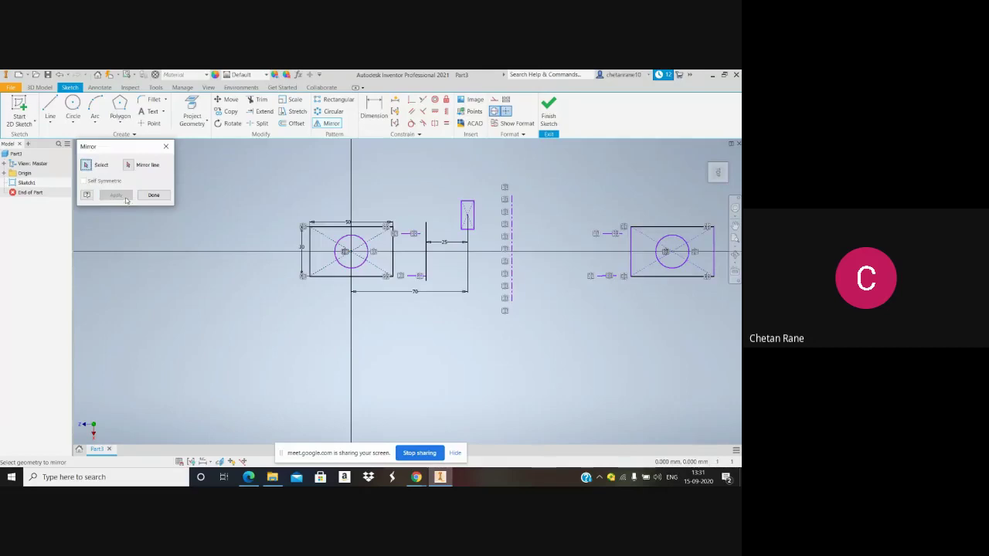
{"action": "left_click", "coordinate": [153, 195]}
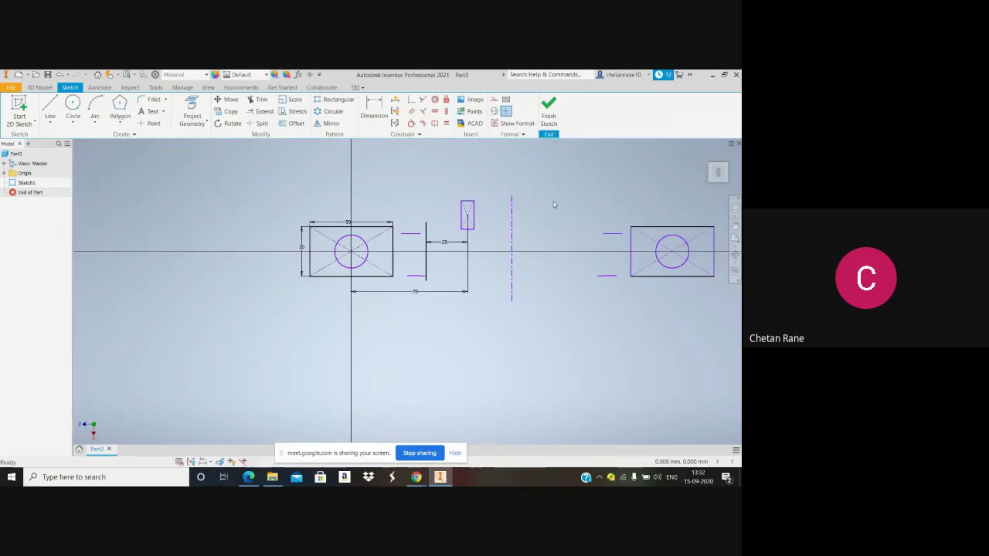
{"action": "left_click_drag", "start_coordinate": [729, 309], "coordinate": [596, 182]}
Delete the mirrored copy and close the Part3 document
{"action": "key", "text": "Delete"}
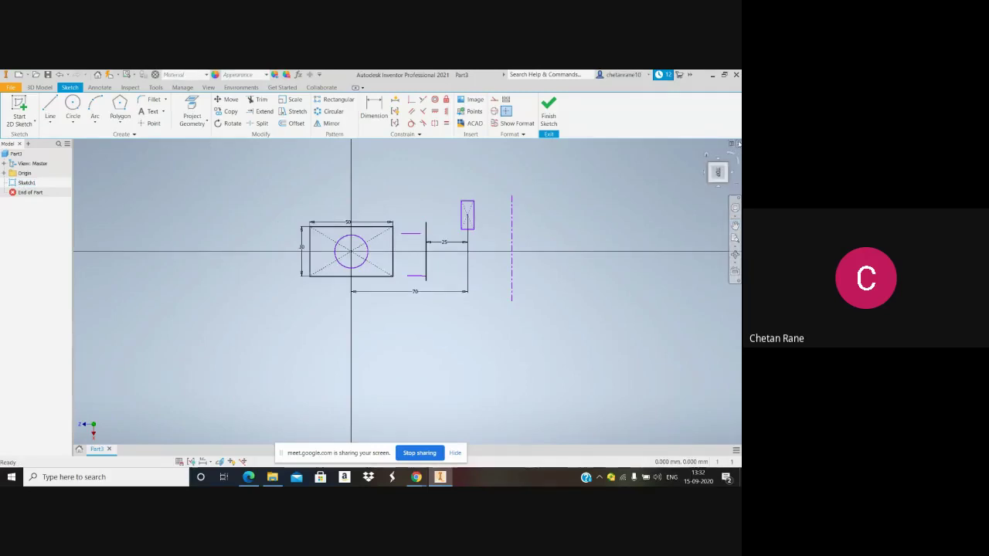
{"action": "left_click", "coordinate": [738, 143]}
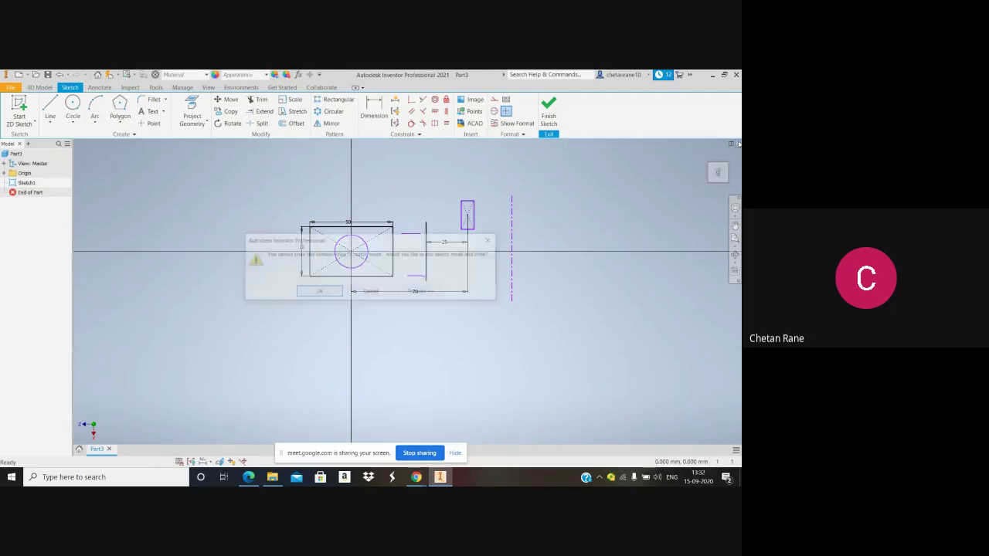
Exit the sketch, close Part3 and create a new Standard (mm) part
{"action": "left_click", "coordinate": [317, 292]}
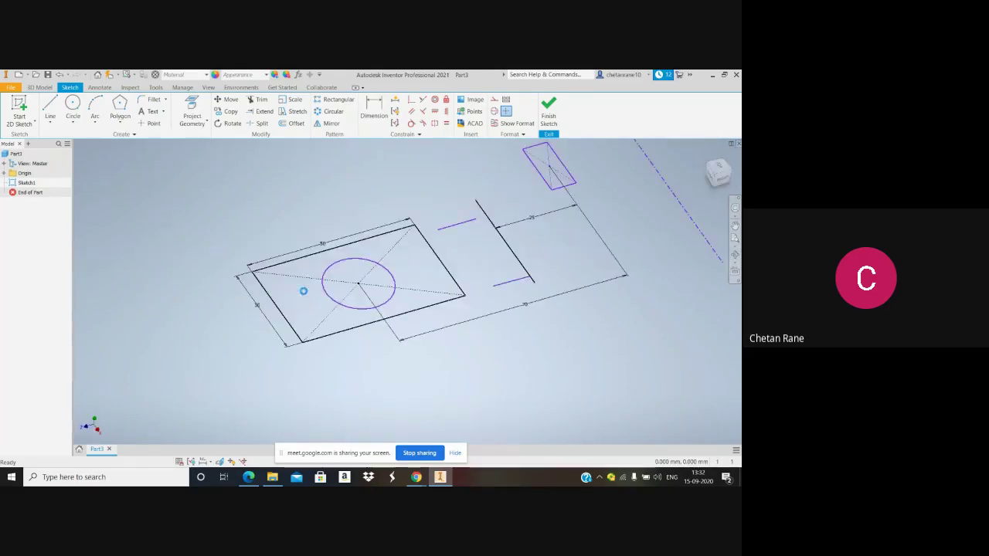
{"action": "left_click", "coordinate": [303, 290]}
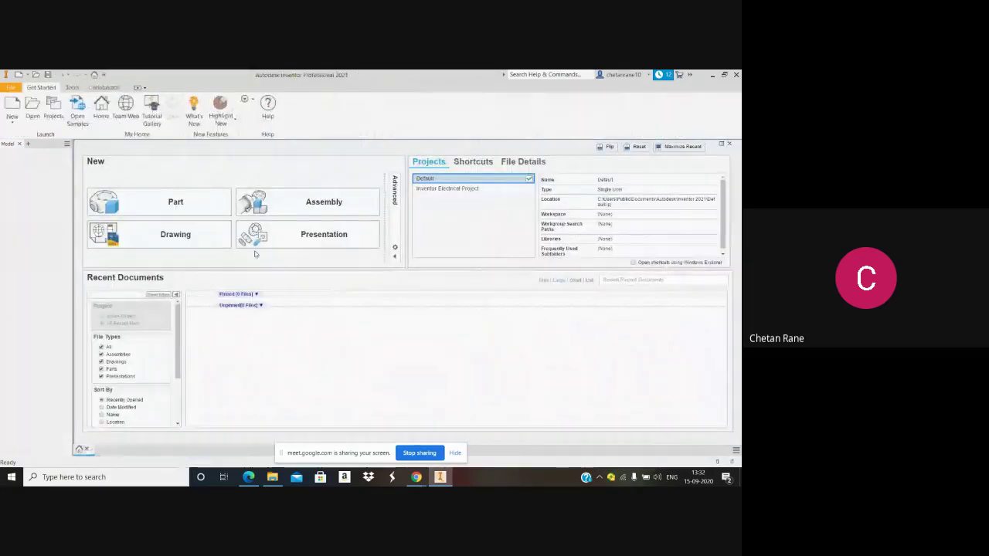
{"action": "key", "text": "ctrl+n"}
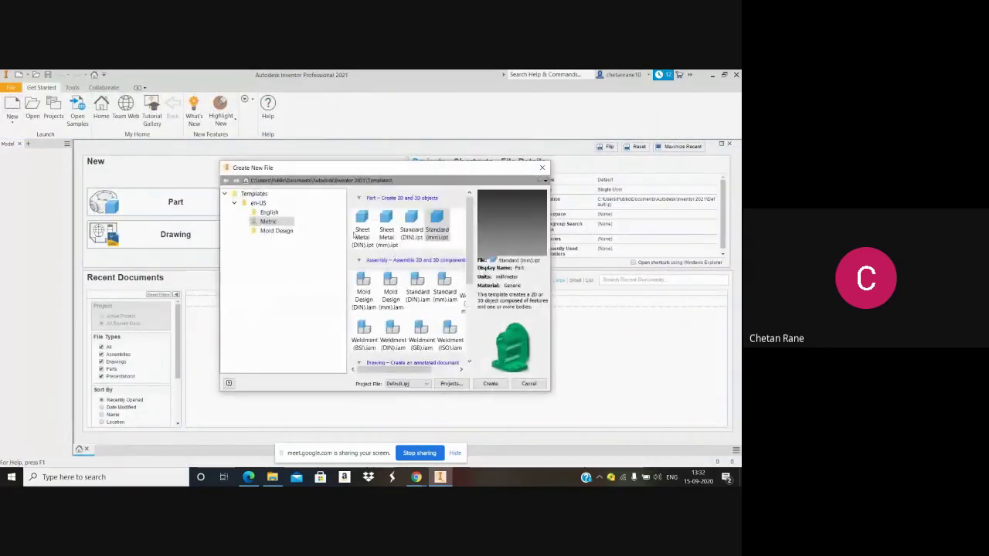
{"action": "left_click", "coordinate": [490, 383]}
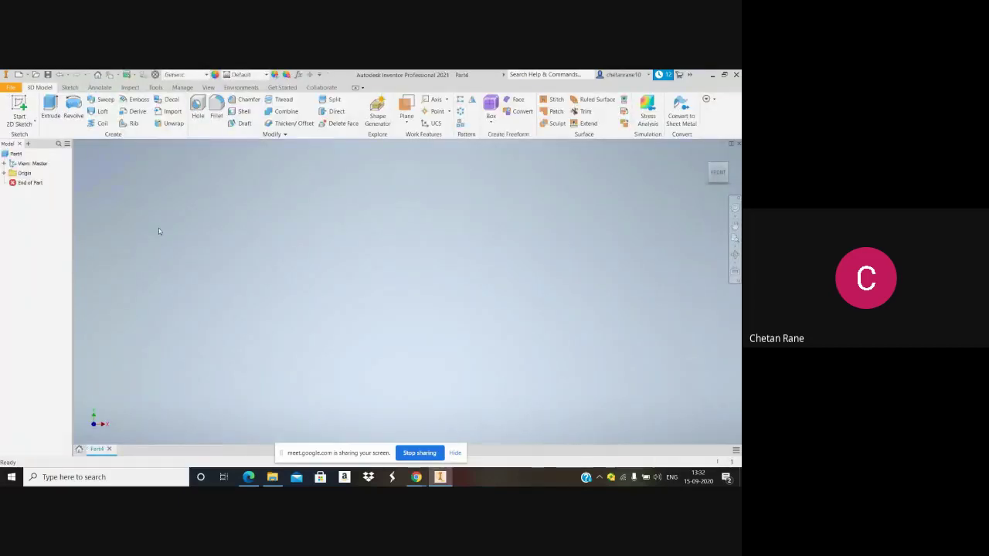
Start a new 2D sketch on the XZ plane
{"action": "left_click", "coordinate": [4, 173]}
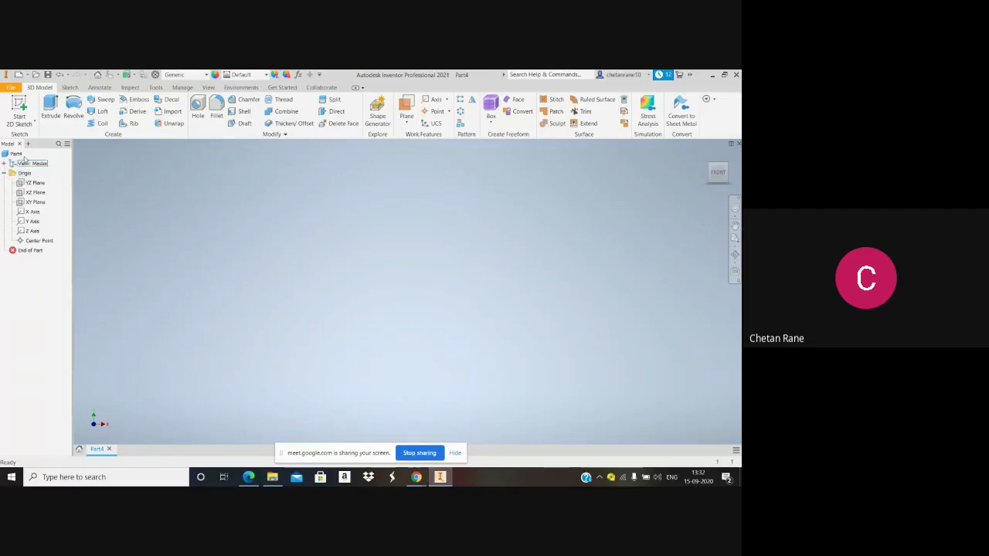
{"action": "left_click", "coordinate": [20, 105]}
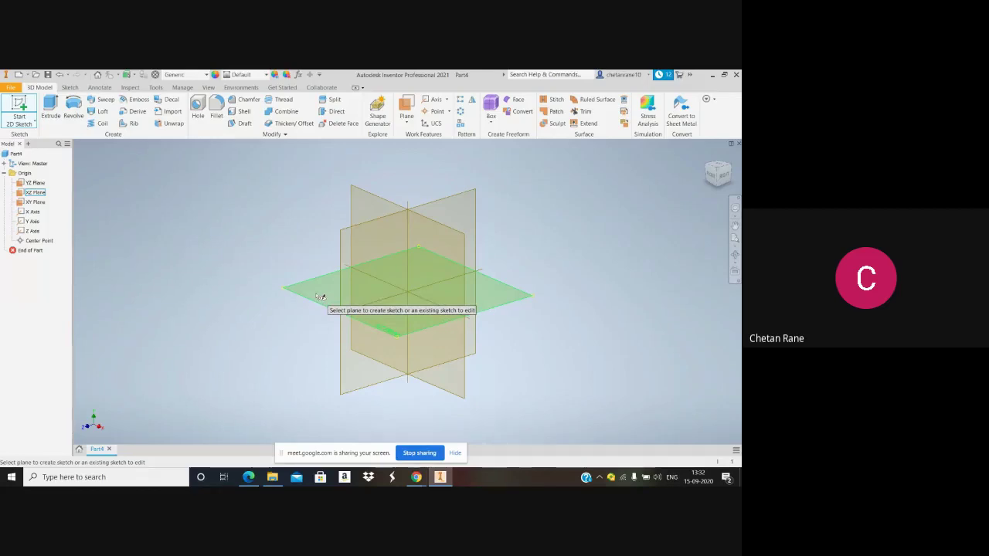
{"action": "left_click", "coordinate": [320, 296]}
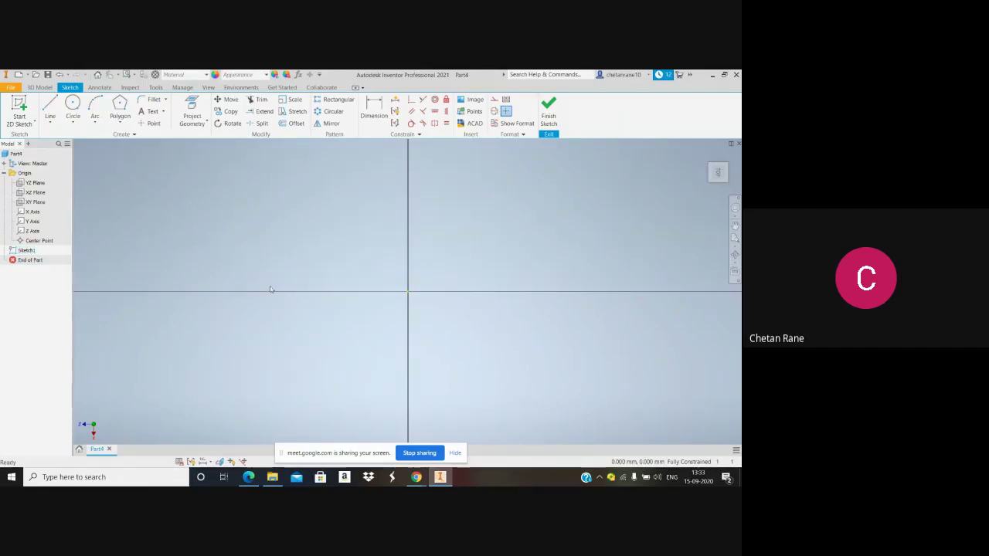
Draw a two-point center rectangle centred on the origin
{"action": "left_click", "coordinate": [119, 125]}
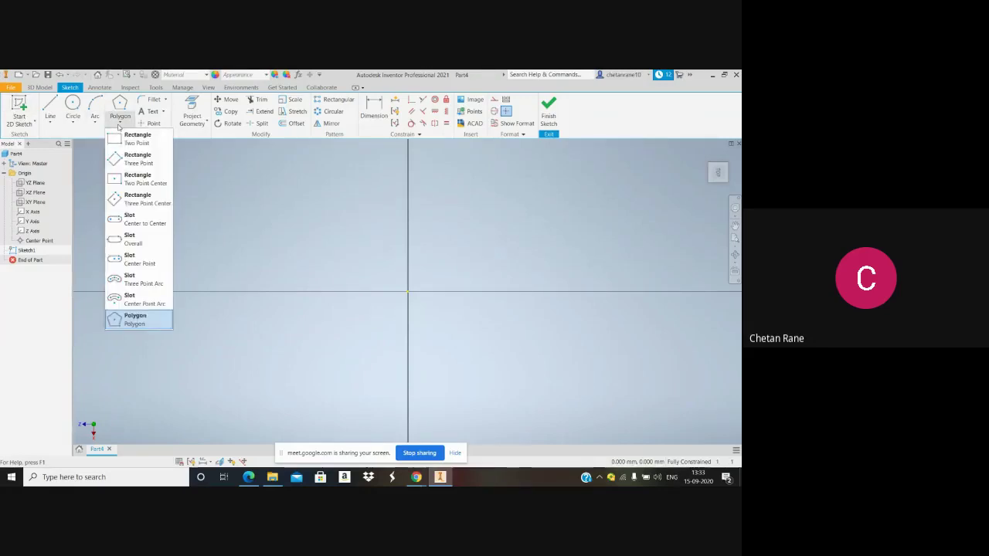
{"action": "left_click", "coordinate": [131, 179]}
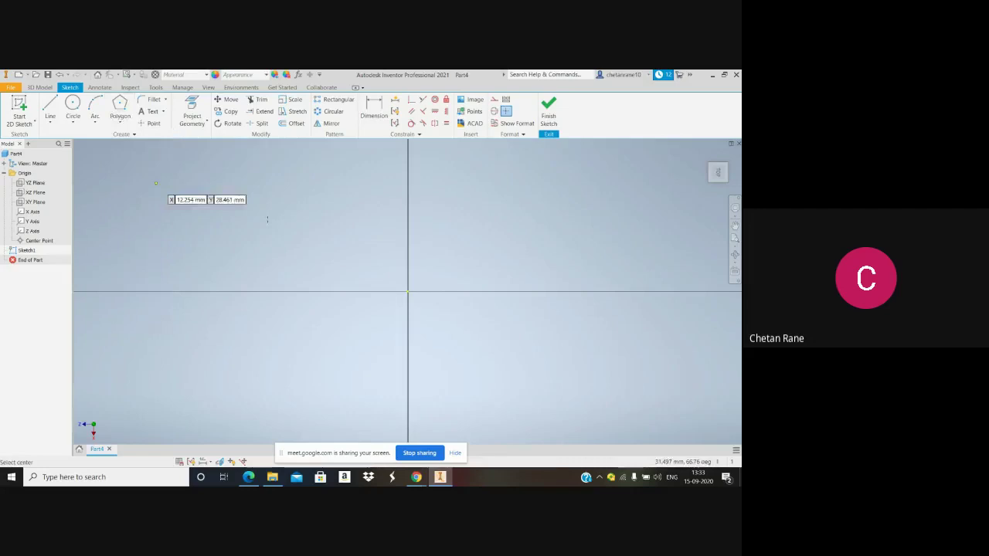
{"action": "left_click", "coordinate": [407, 291]}
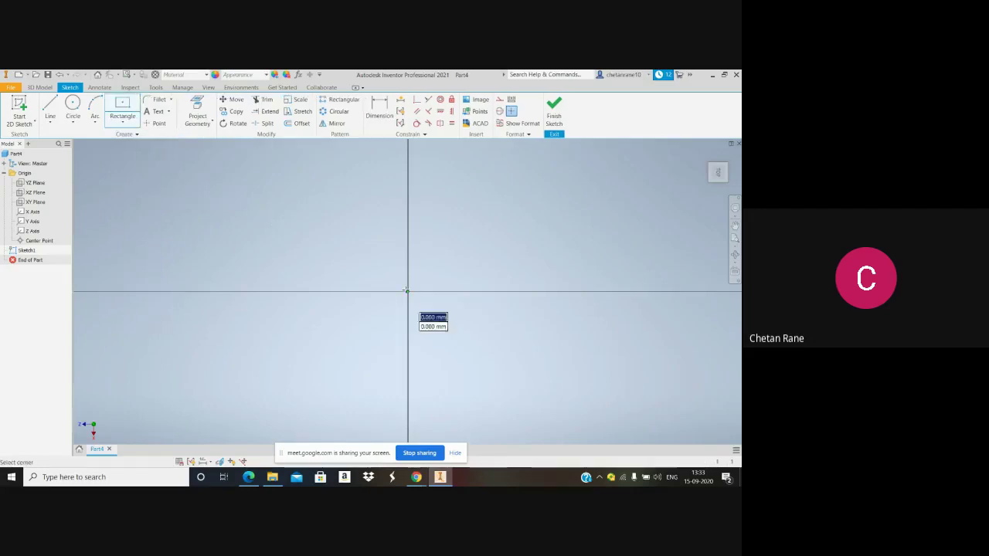
{"action": "left_click", "coordinate": [223, 212]}
Dimension the rectangle 200 wide on the top edge and 130 tall on the left edge
{"action": "key", "text": "d"}
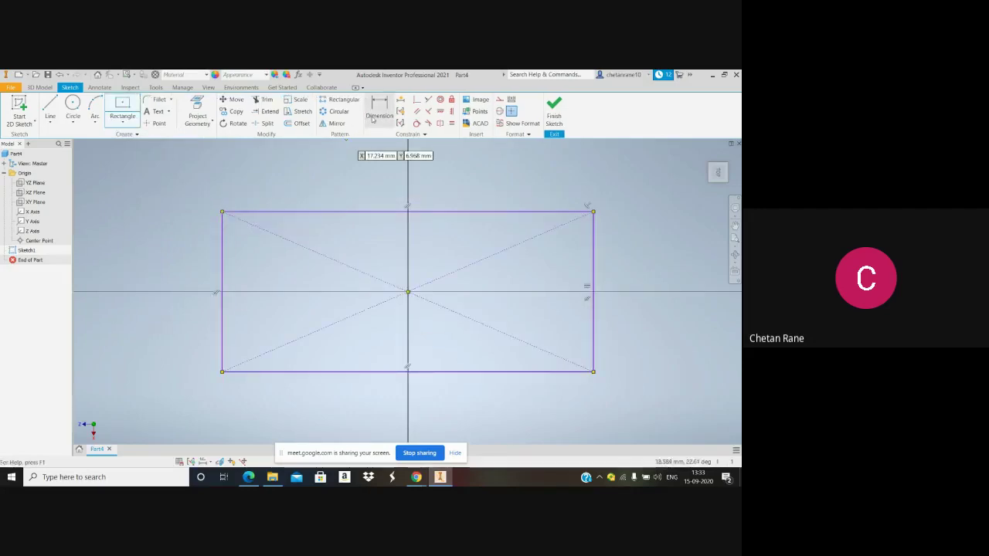
{"action": "left_click", "coordinate": [390, 211]}
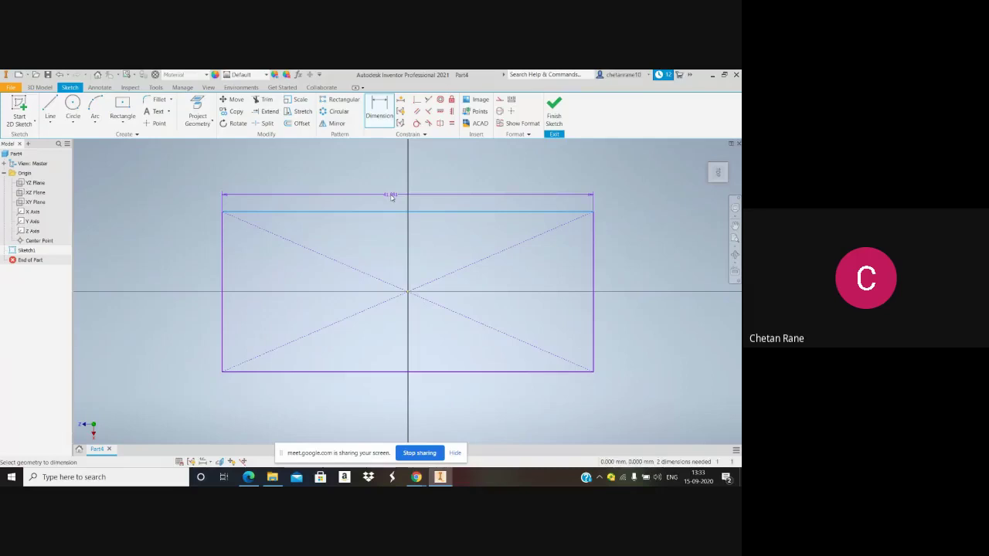
{"action": "left_click", "coordinate": [391, 198]}
{"action": "type", "text": "100"}
{"action": "key", "text": "Return"}
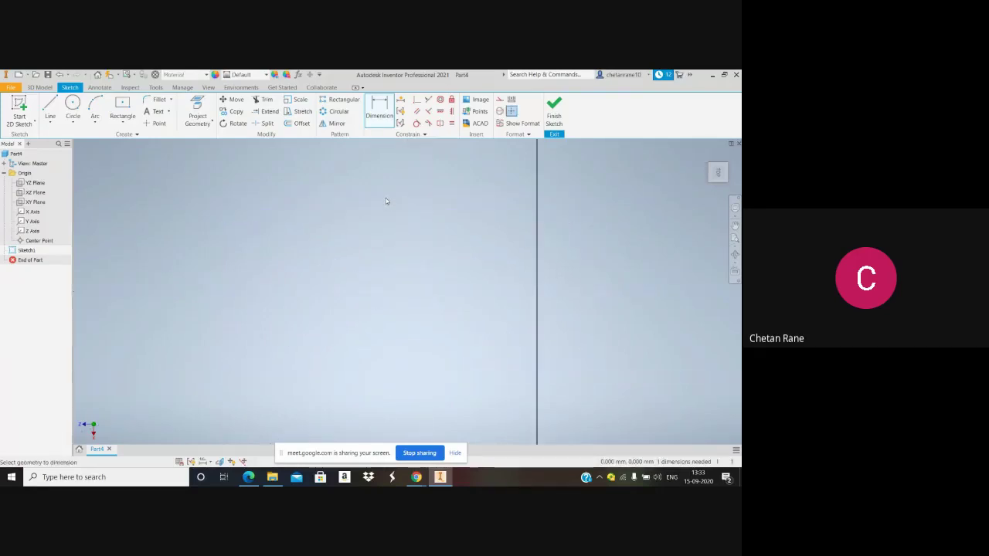
{"action": "scroll", "coordinate": [385, 198], "scroll_direction": "down", "scroll_amount": 10}
{"action": "scroll", "coordinate": [349, 156], "scroll_direction": "up", "scroll_amount": 3}
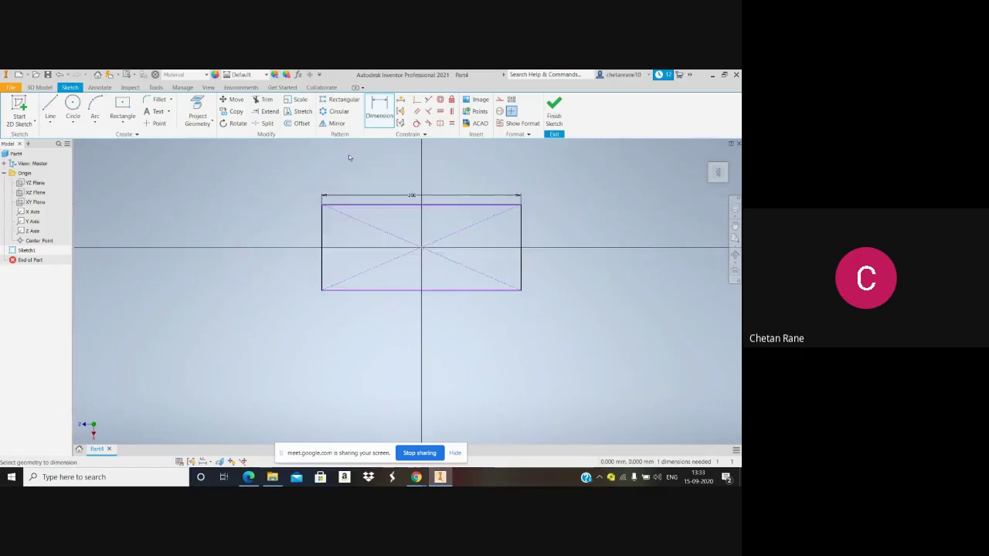
{"action": "left_click", "coordinate": [323, 232]}
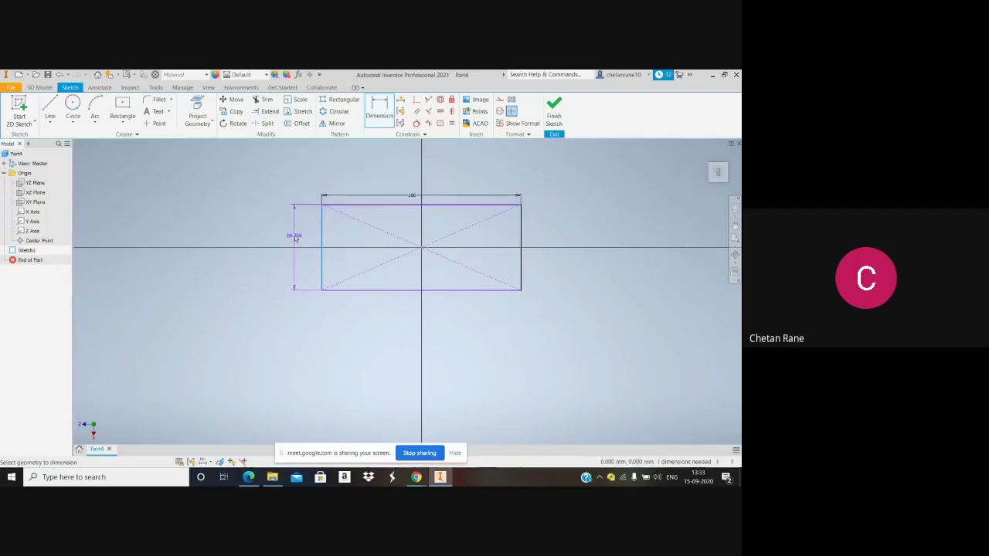
{"action": "left_click", "coordinate": [296, 238]}
{"action": "type", "text": "130"}
{"action": "key", "text": "Return"}
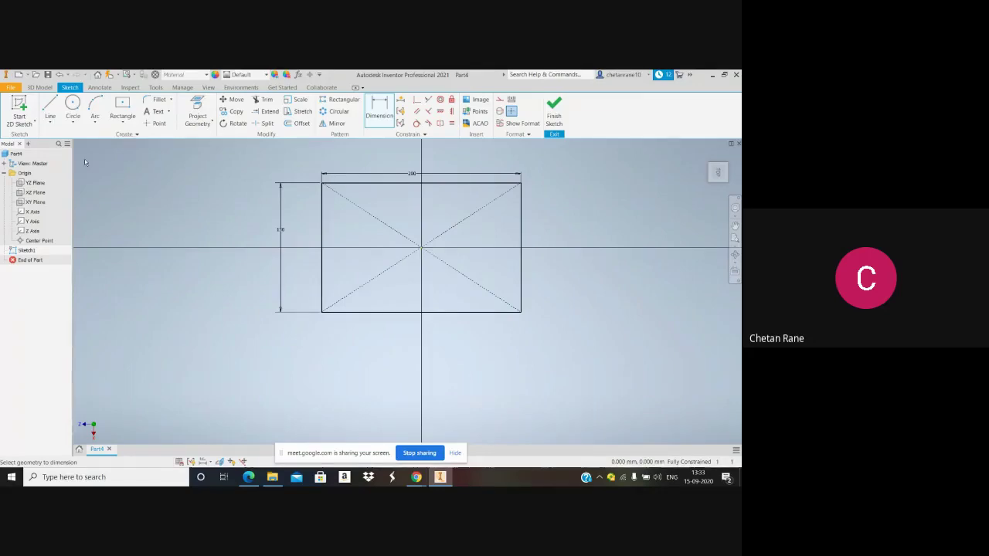
Open the rectangle shape list and dismiss it without choosing a shape
{"action": "left_click", "coordinate": [121, 126]}
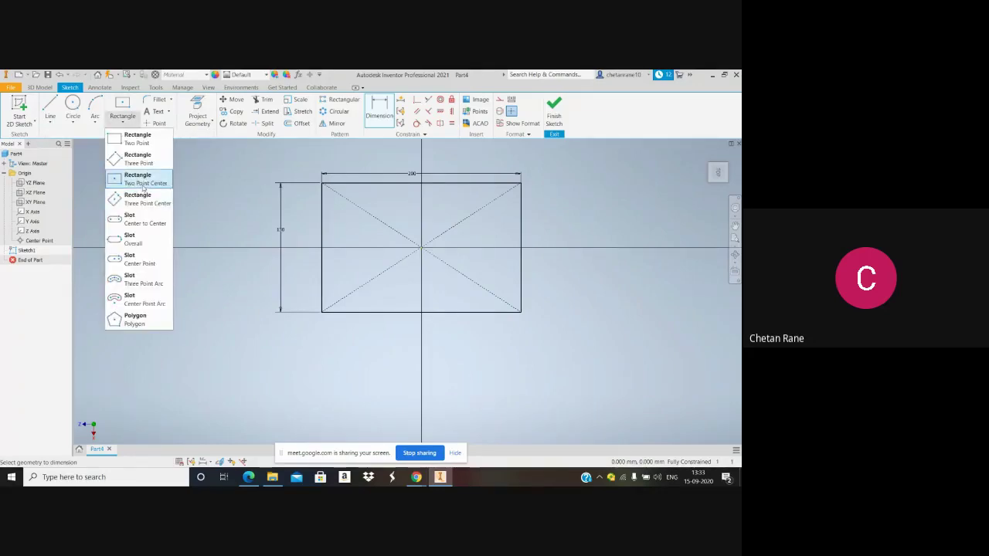
{"action": "left_click", "coordinate": [211, 158]}
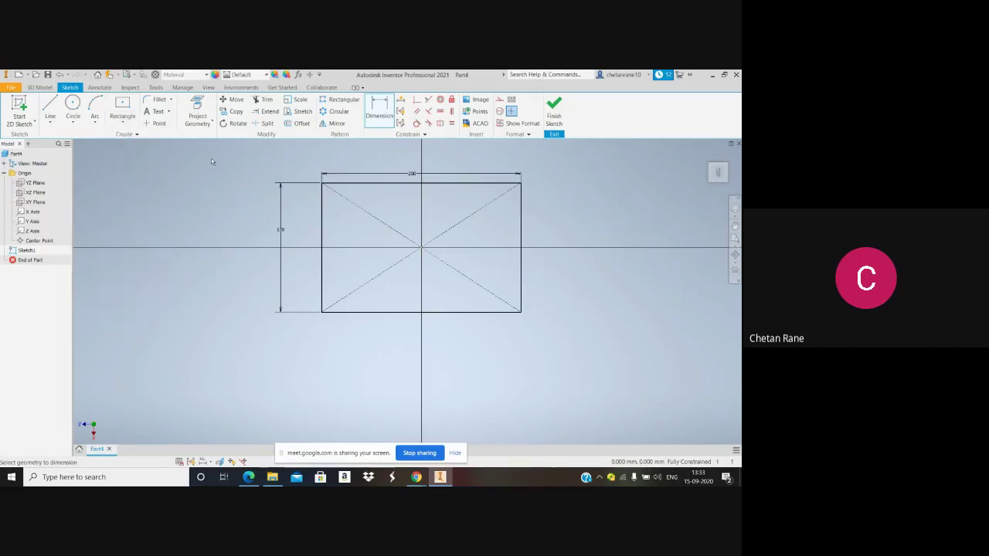
{"action": "left_click", "coordinate": [424, 246]}
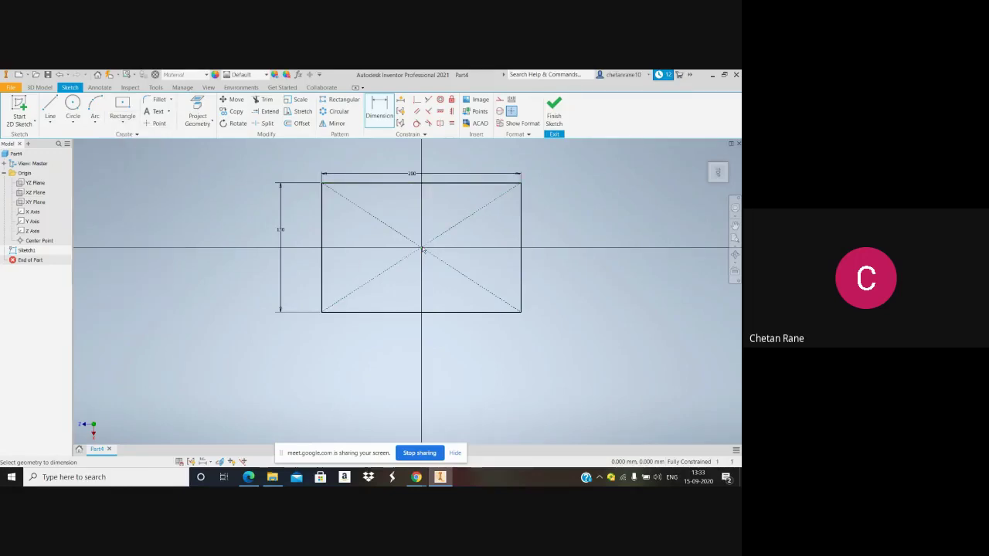
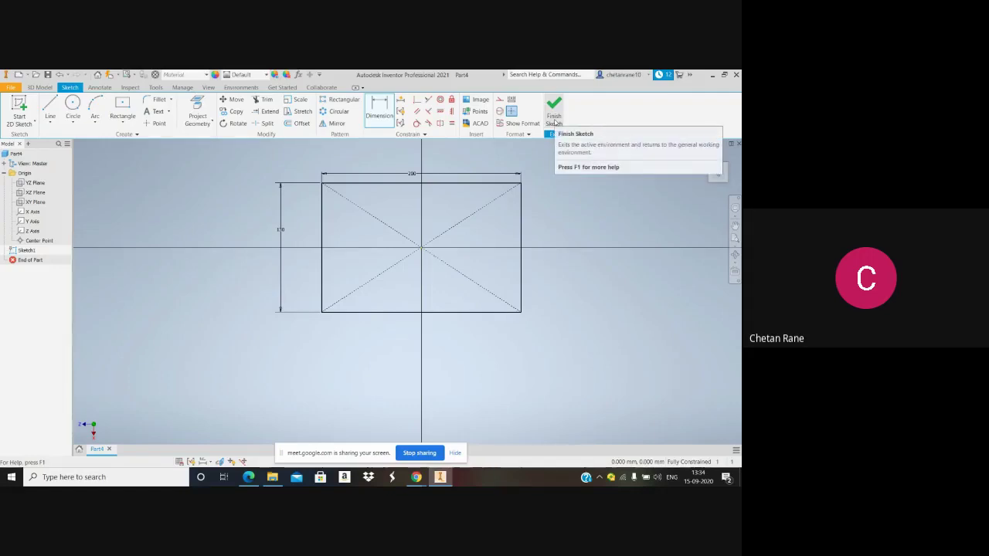
Finish Sketch1's center-point rectangle and return to the 3D model
{"action": "left_click", "coordinate": [555, 121]}
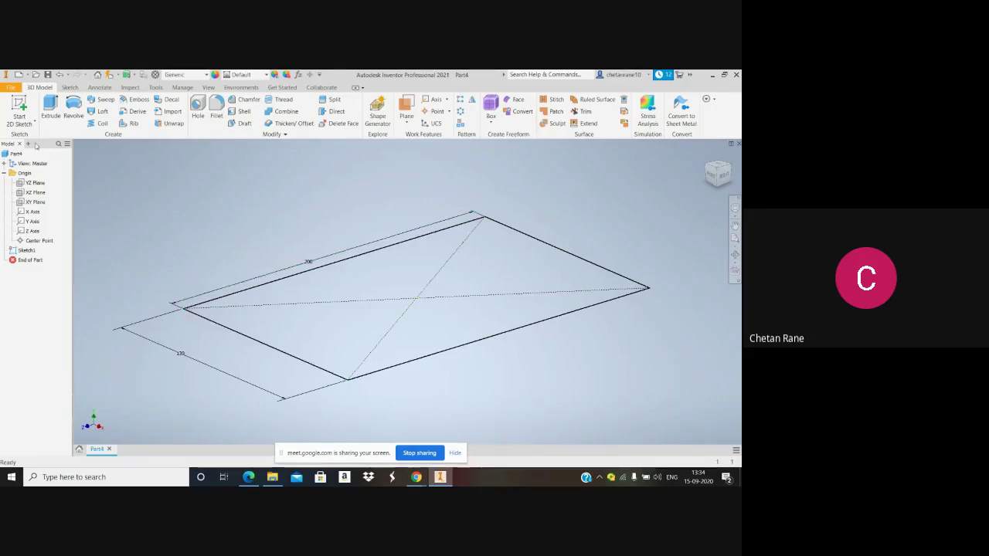
Extrude the rectangle in a single downward direction to create the solid base plate
{"action": "left_click", "coordinate": [49, 108]}
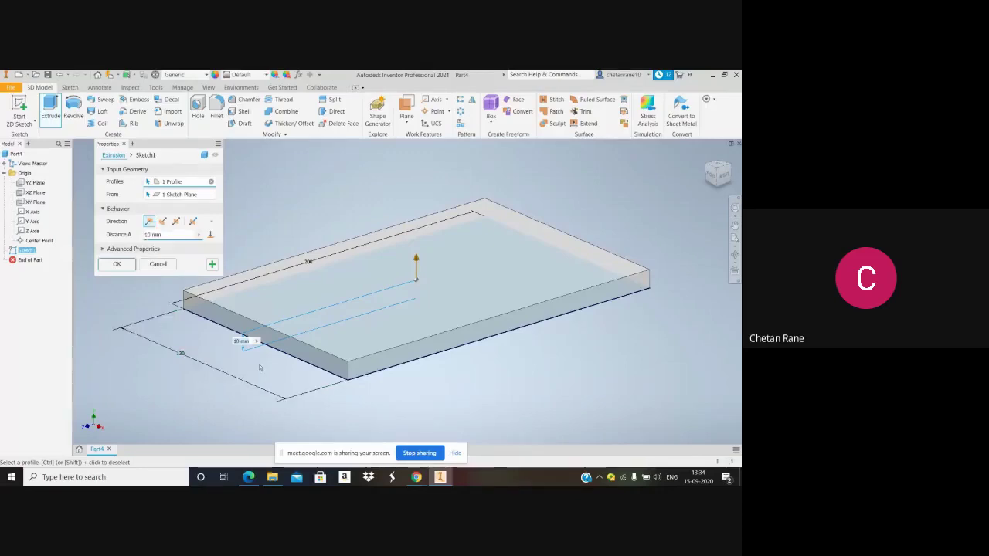
{"action": "left_click", "coordinate": [163, 221]}
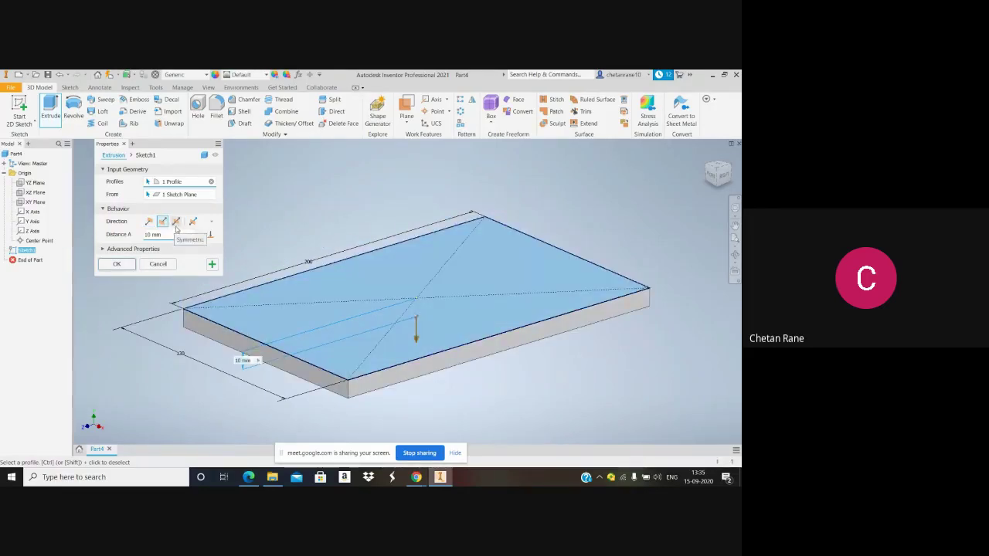
{"action": "left_click", "coordinate": [176, 222]}
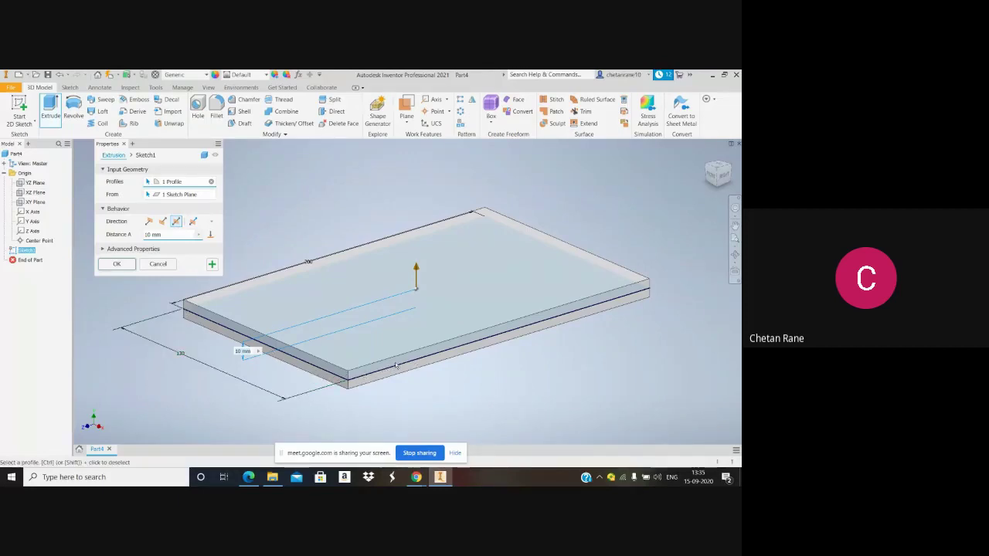
{"action": "left_click", "coordinate": [150, 222]}
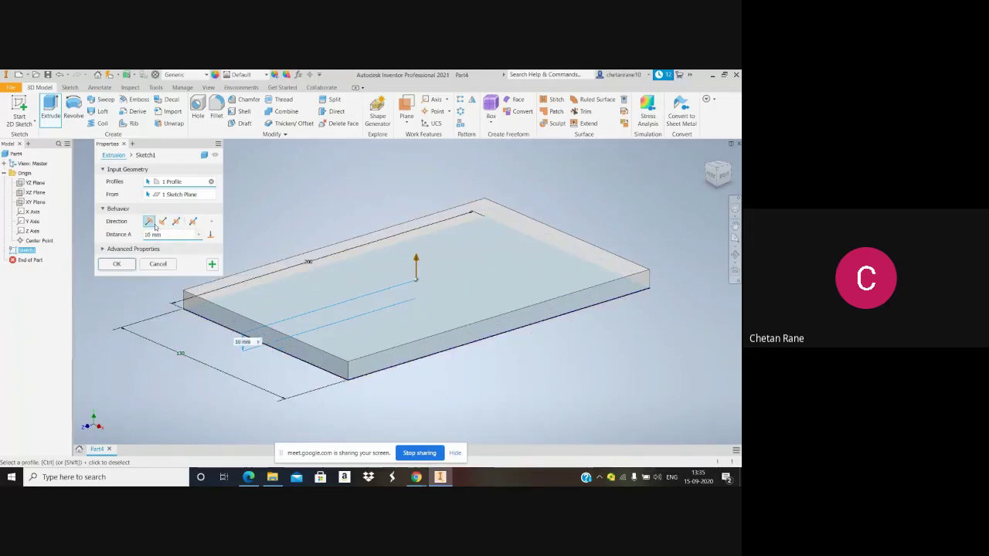
{"action": "left_click", "coordinate": [163, 223]}
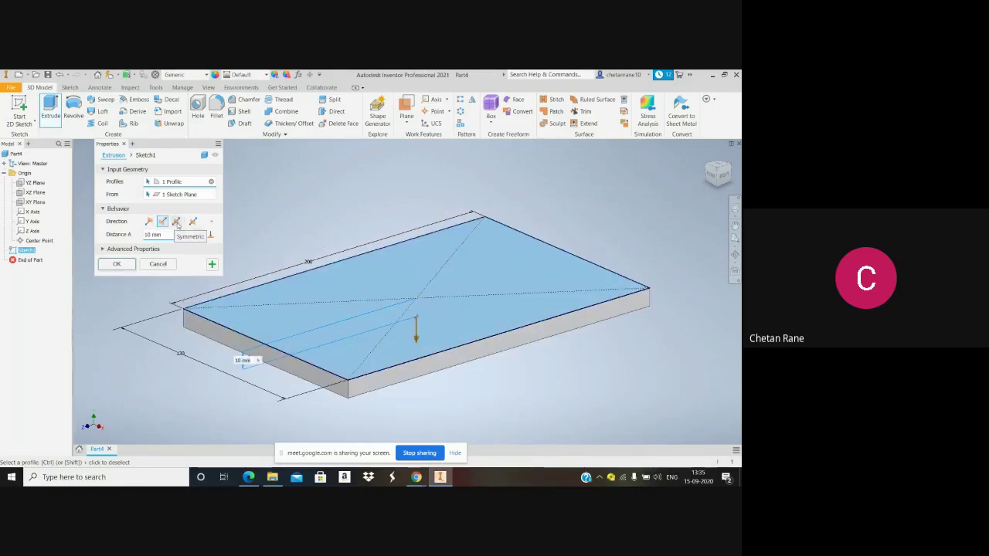
{"action": "left_click", "coordinate": [192, 222]}
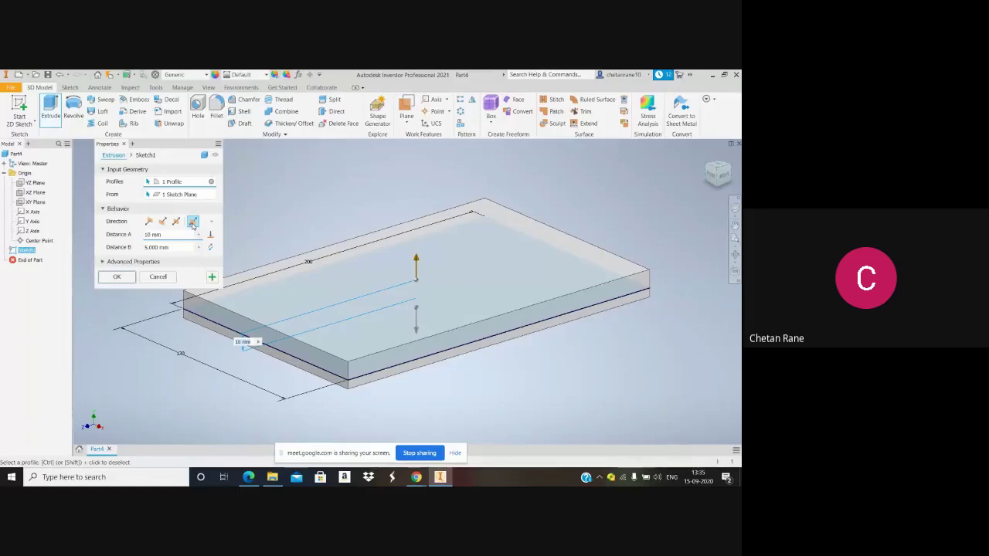
{"action": "left_click", "coordinate": [149, 227]}
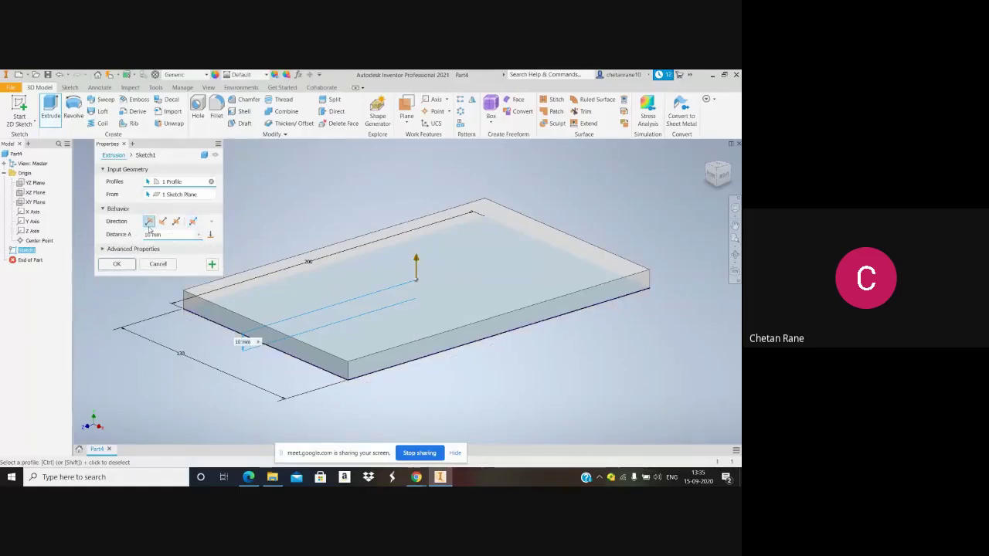
{"action": "left_click", "coordinate": [162, 225]}
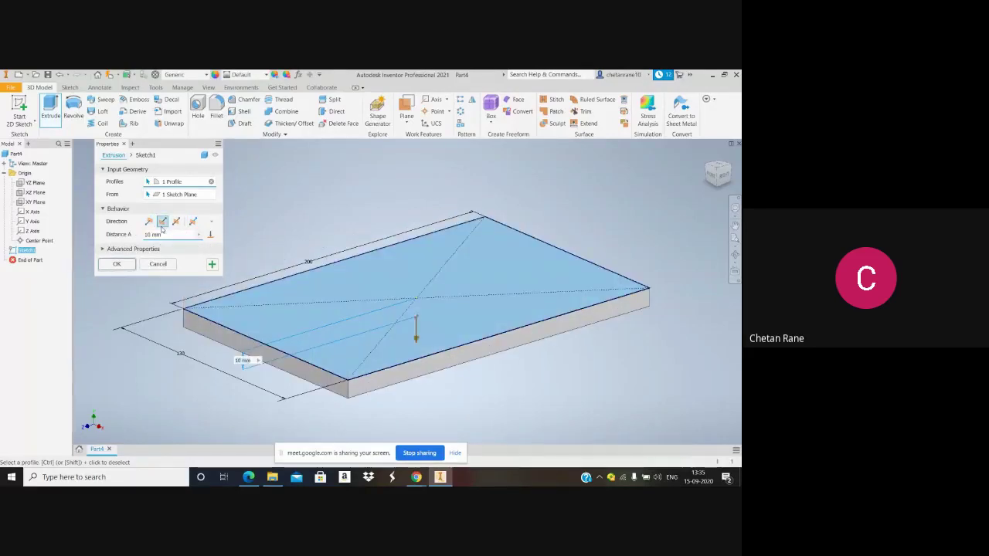
{"action": "left_click", "coordinate": [157, 234]}
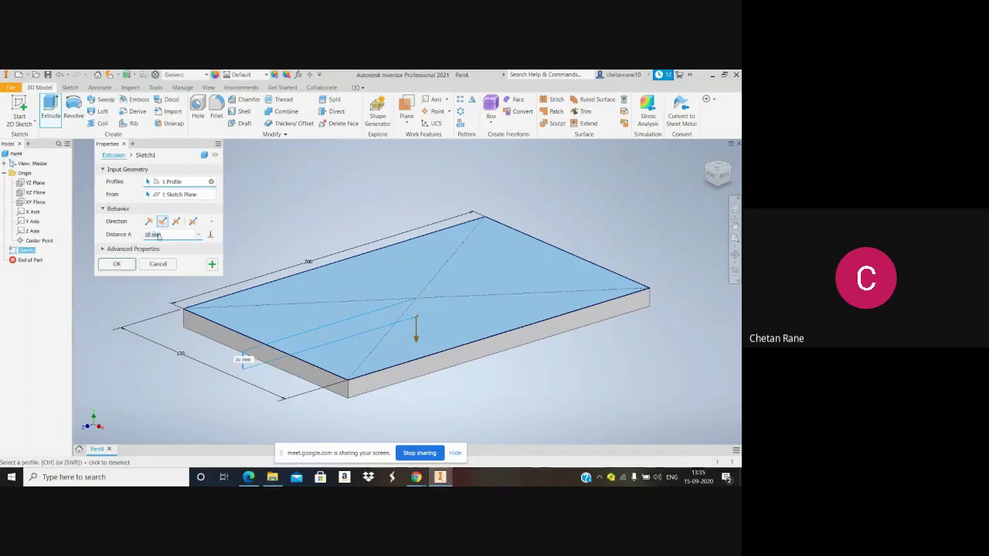
{"action": "type", "text": "10"}
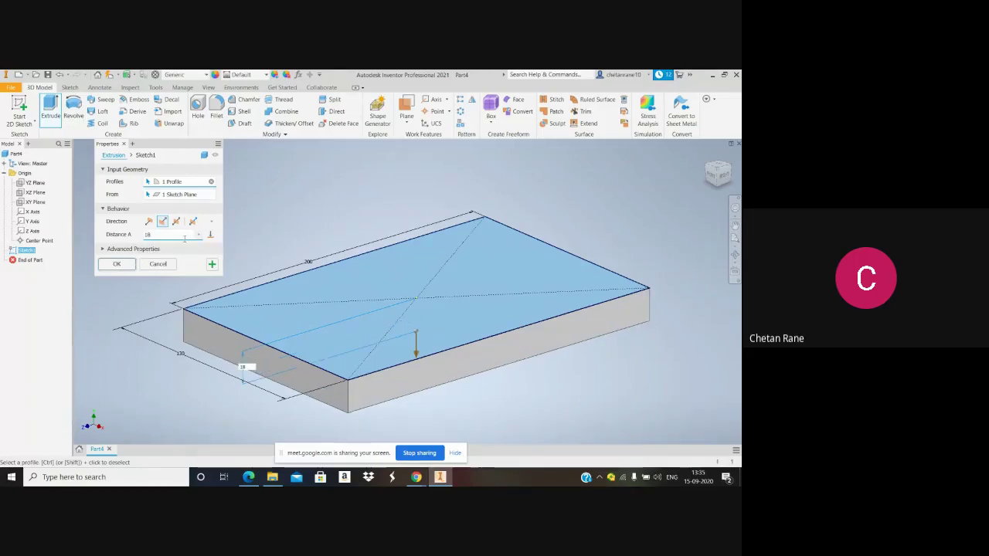
{"action": "left_click", "coordinate": [113, 265]}
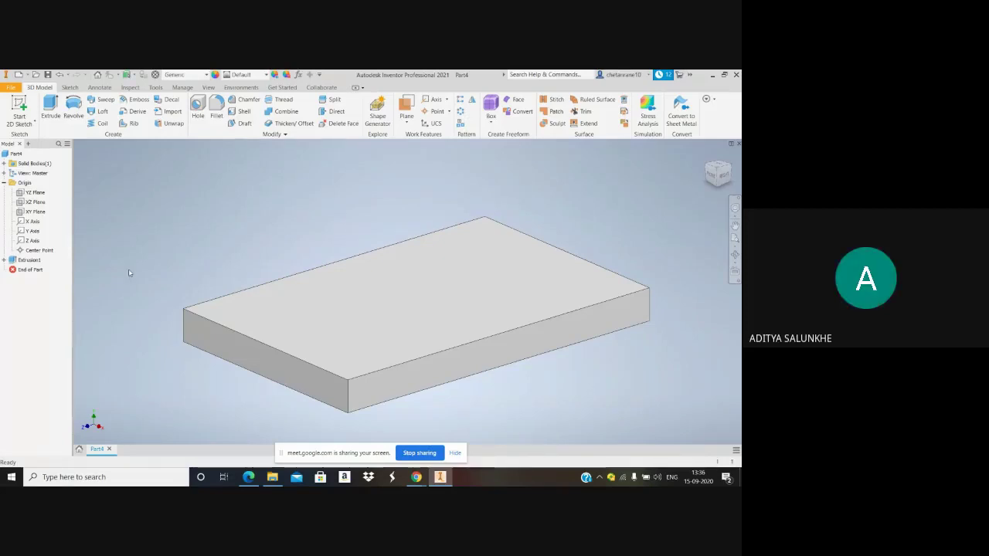
{"action": "mouse_move", "coordinate": [416, 477]}
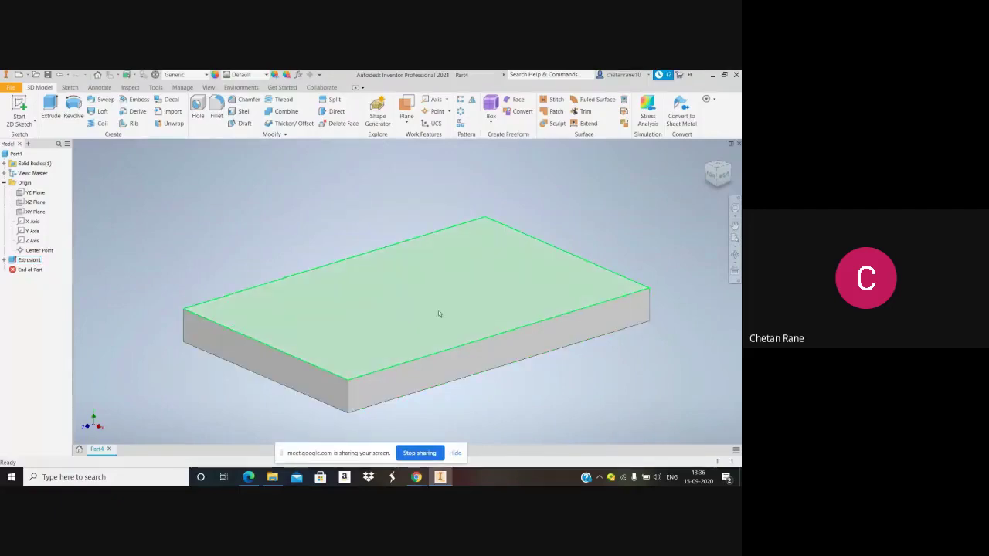
{"action": "mouse_move", "coordinate": [438, 314]}
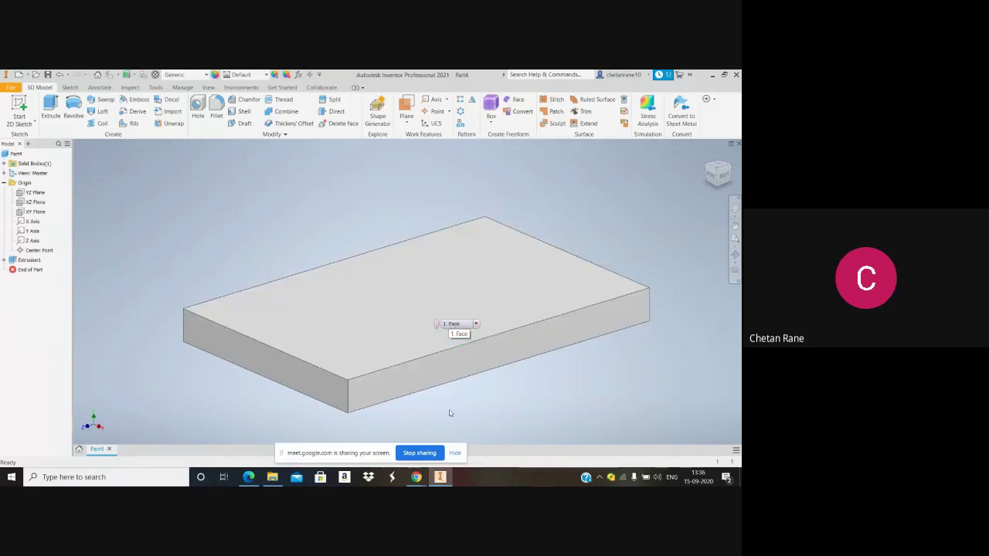
{"action": "left_click", "coordinate": [245, 480]}
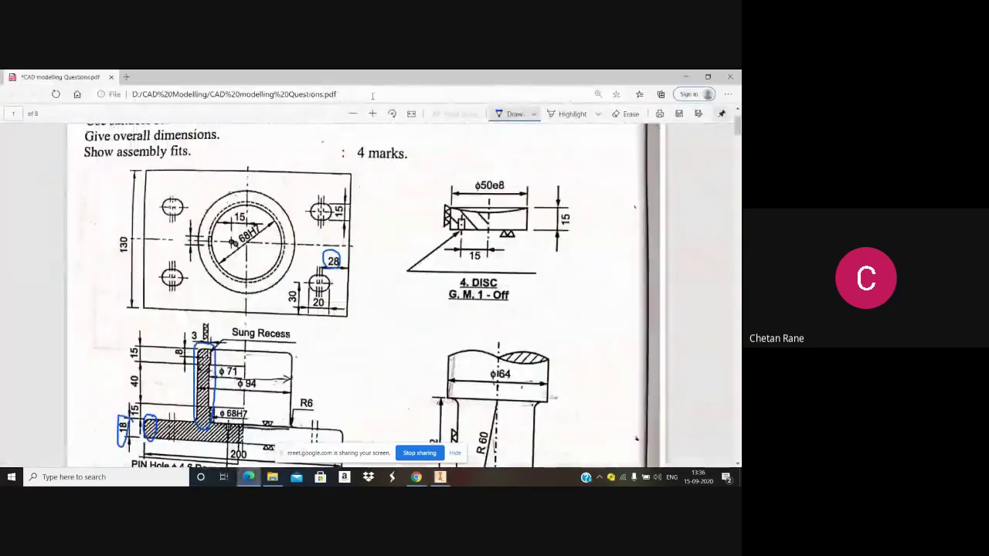
{"action": "scroll", "coordinate": [363, 297], "scroll_direction": "down", "scroll_amount": 2}
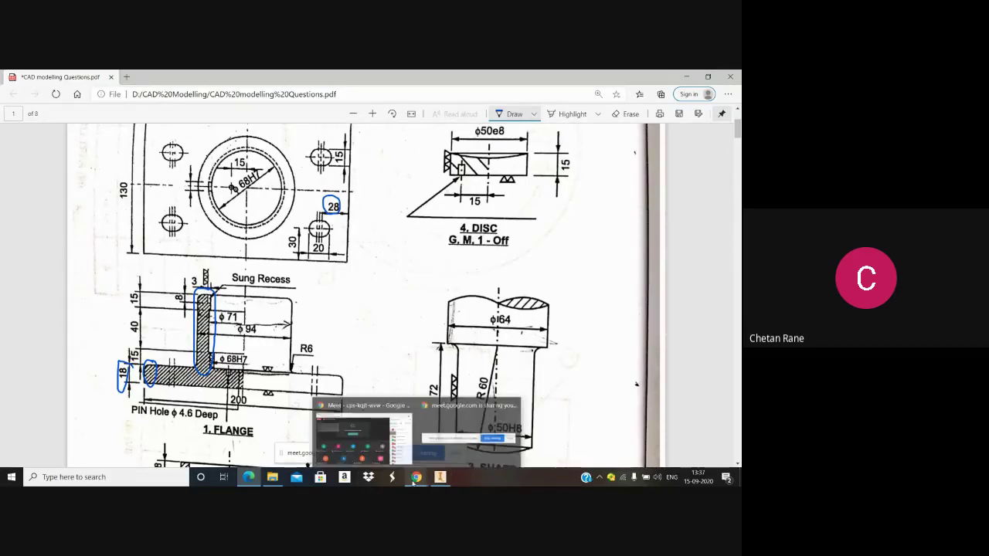
{"action": "left_click", "coordinate": [439, 477]}
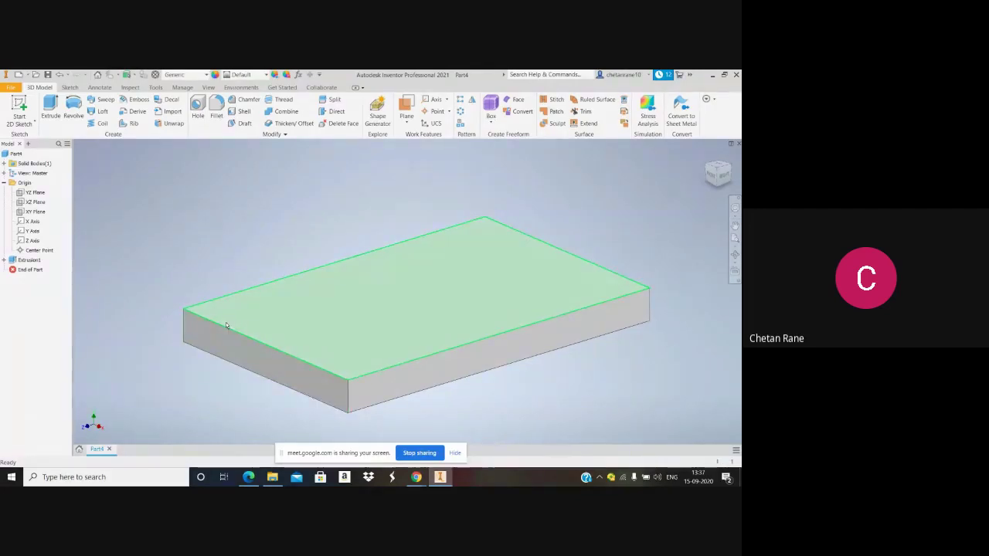
Begin Sketch2 on the YZ plane through the middle of the plate
{"action": "mouse_move", "coordinate": [238, 336]}
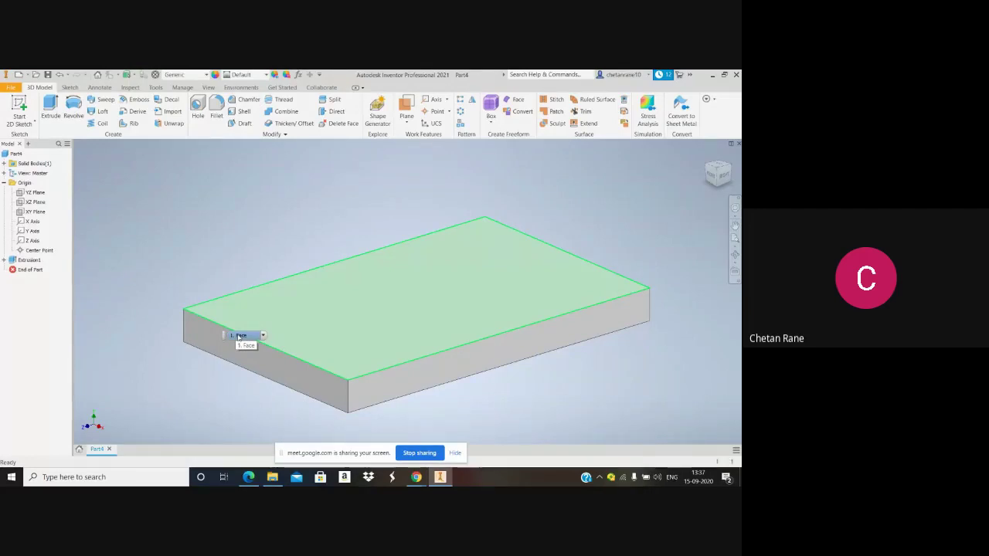
{"action": "left_click", "coordinate": [40, 193]}
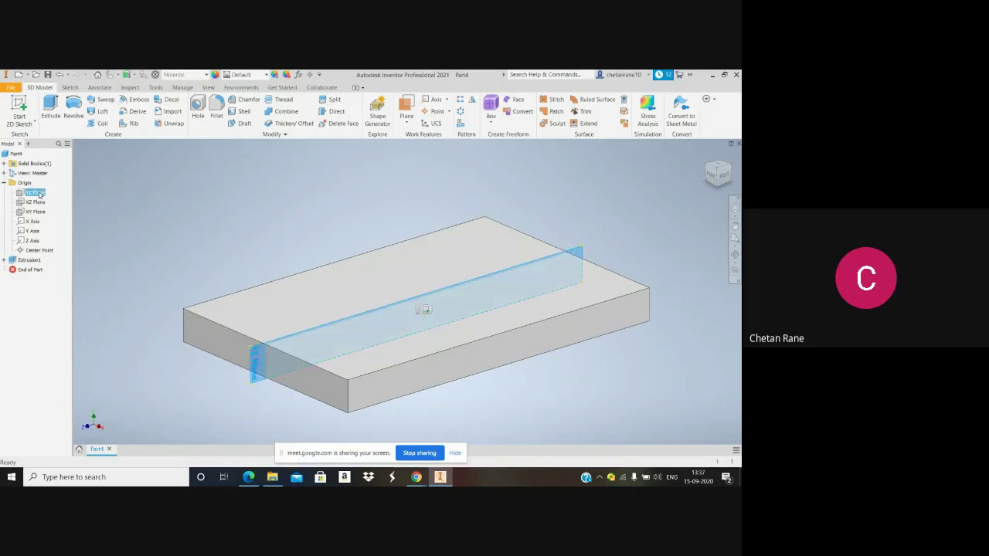
{"action": "right_click", "coordinate": [40, 194]}
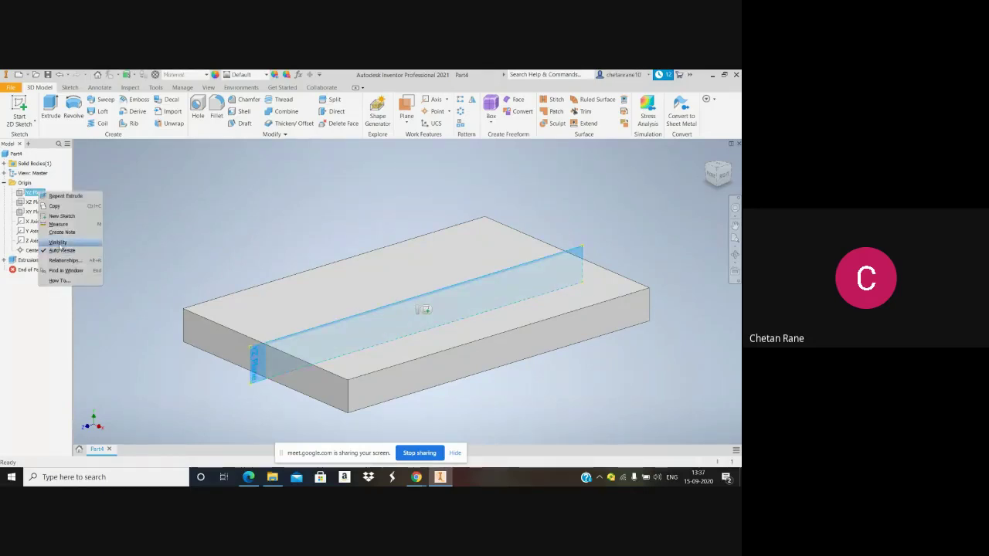
{"action": "left_click", "coordinate": [157, 412]}
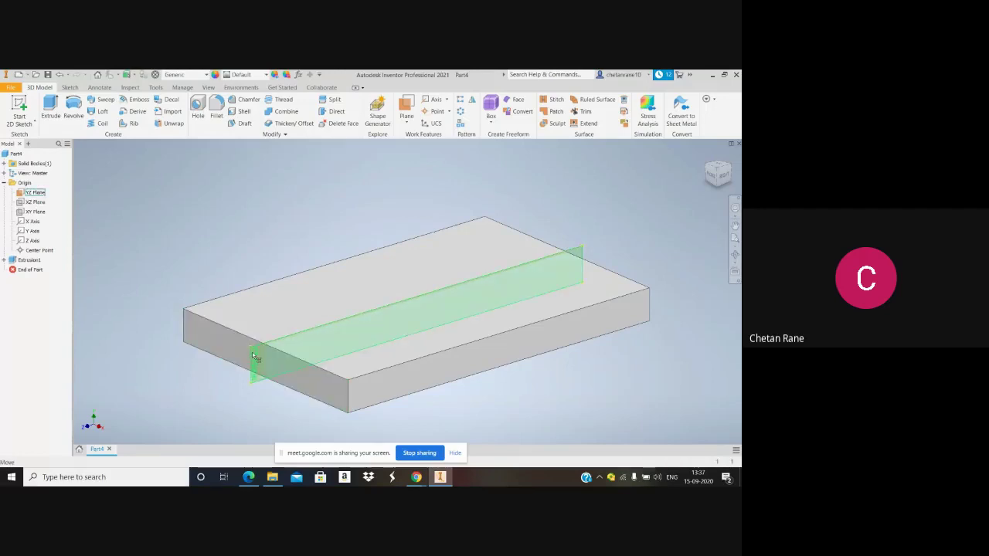
{"action": "mouse_move", "coordinate": [264, 365]}
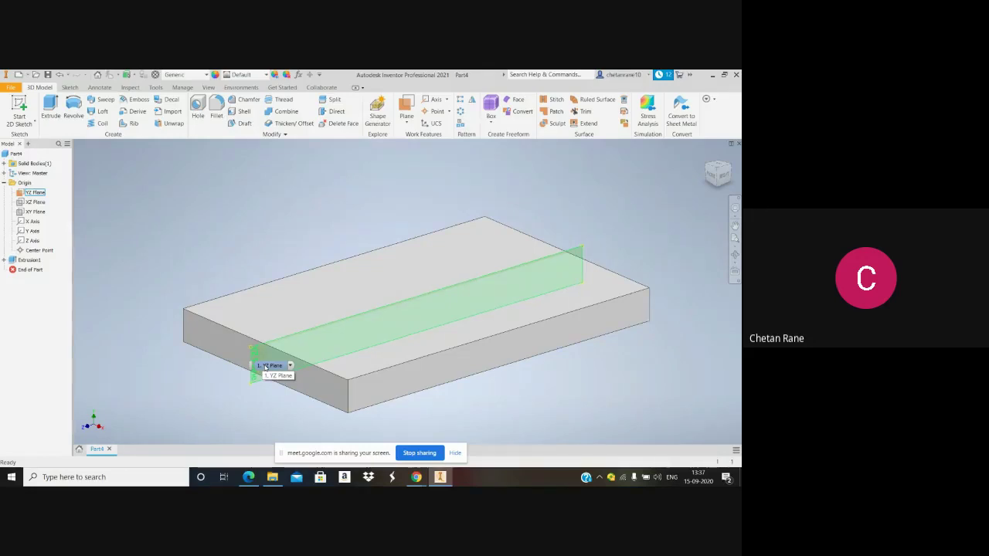
{"action": "left_click", "coordinate": [269, 366]}
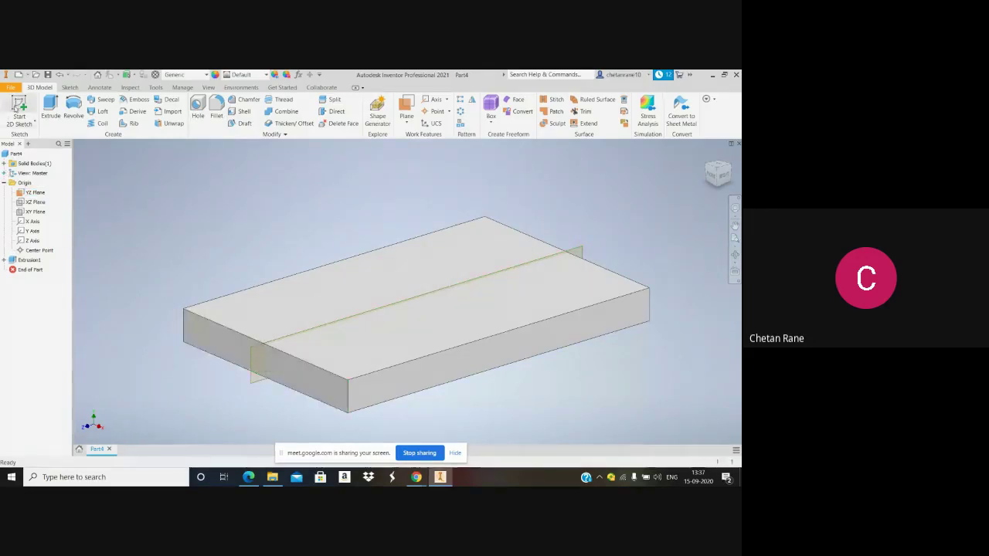
{"action": "left_click", "coordinate": [20, 107]}
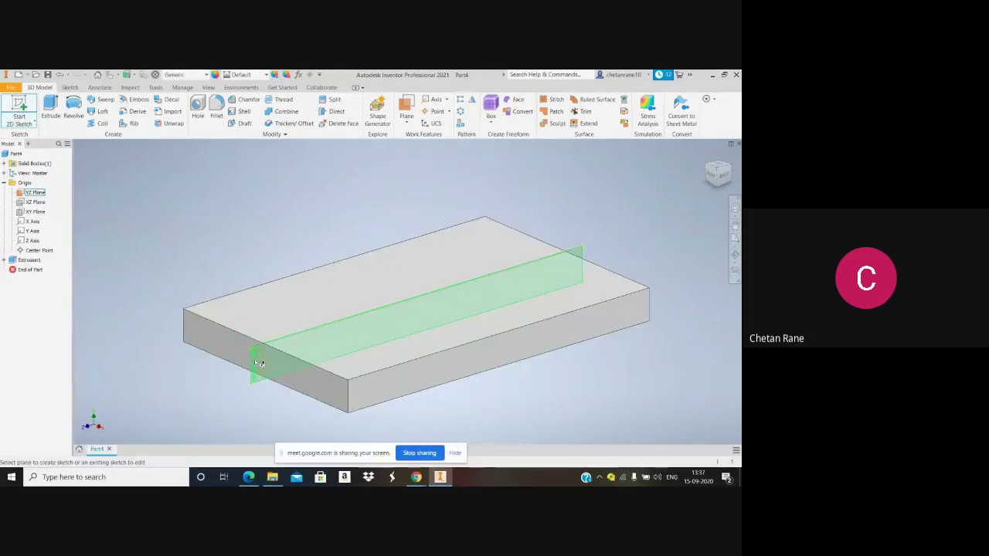
{"action": "mouse_move", "coordinate": [436, 398]}
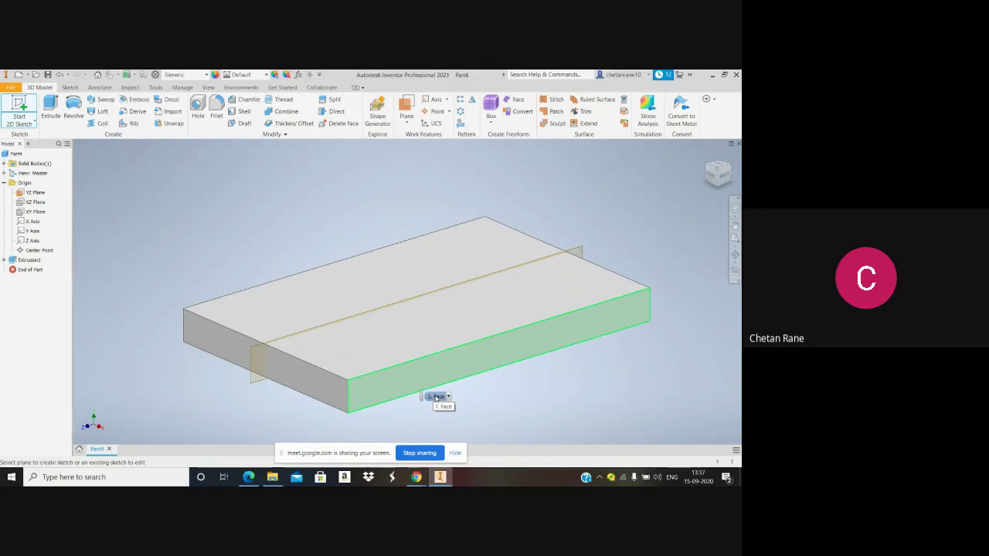
{"action": "left_click", "coordinate": [251, 372]}
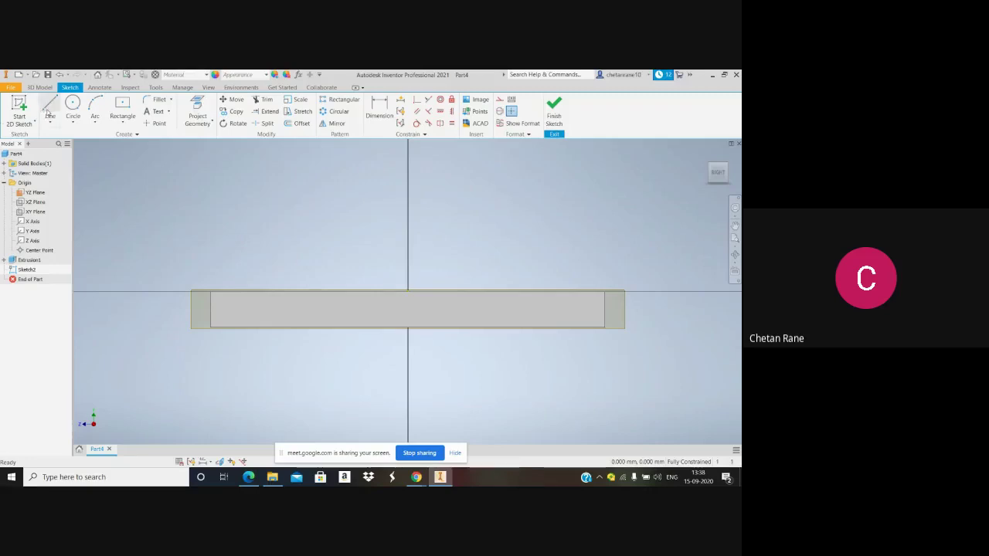
Start a line on the plate's top edge, then cancel it
{"action": "left_click", "coordinate": [49, 108]}
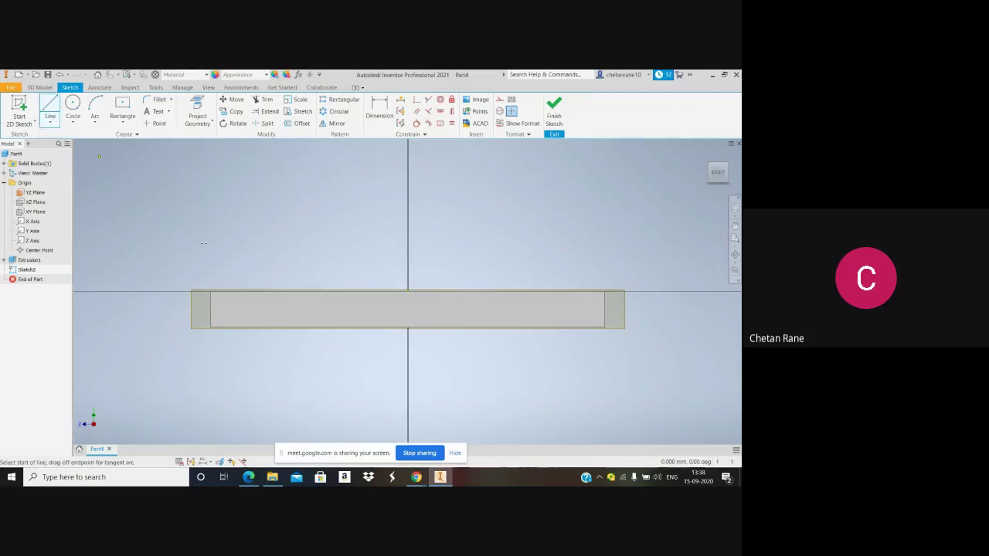
{"action": "left_click", "coordinate": [319, 291]}
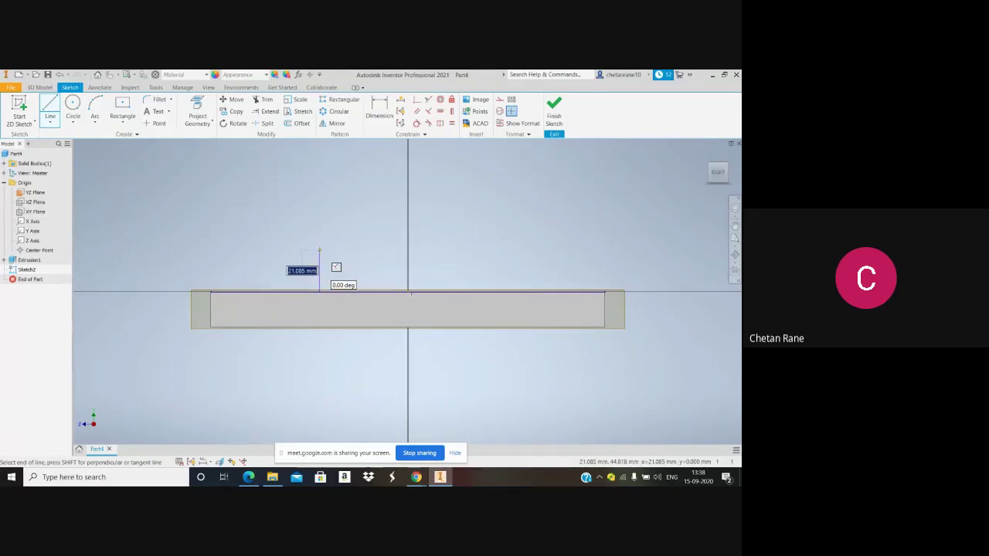
{"action": "type", "text": "1"}
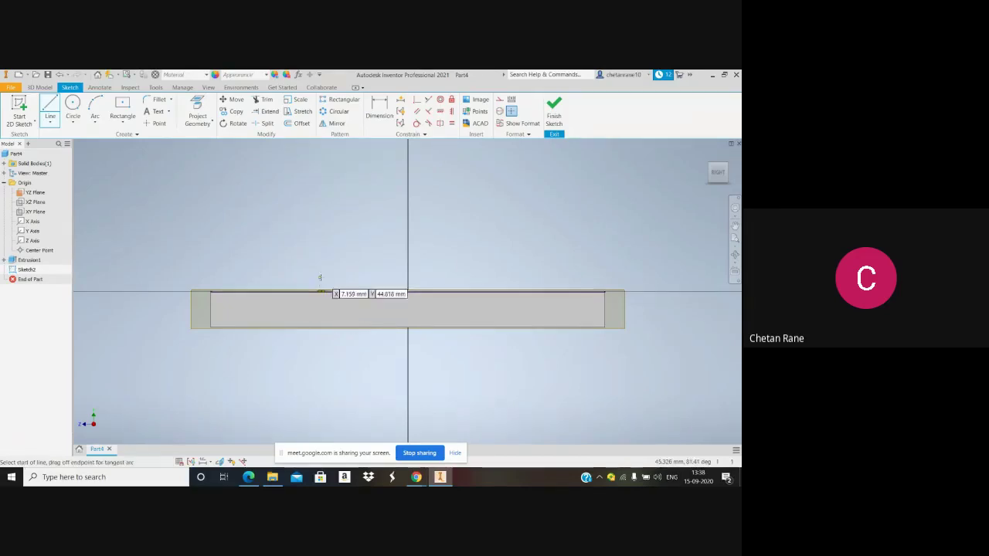
{"action": "key", "text": "Escape"}
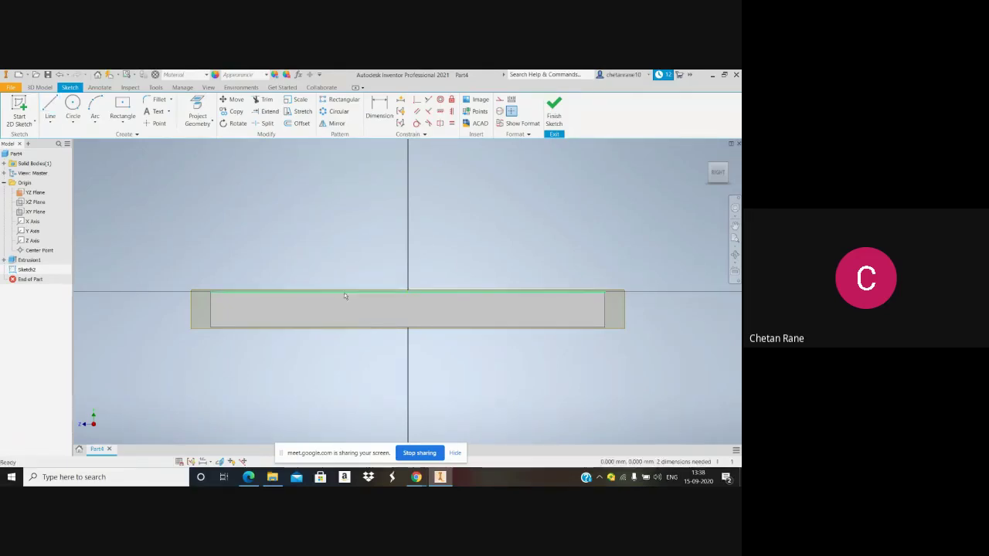
Draw the stepped boss outline up from the plate's top edge and back down the outer side
{"action": "left_click", "coordinate": [50, 108]}
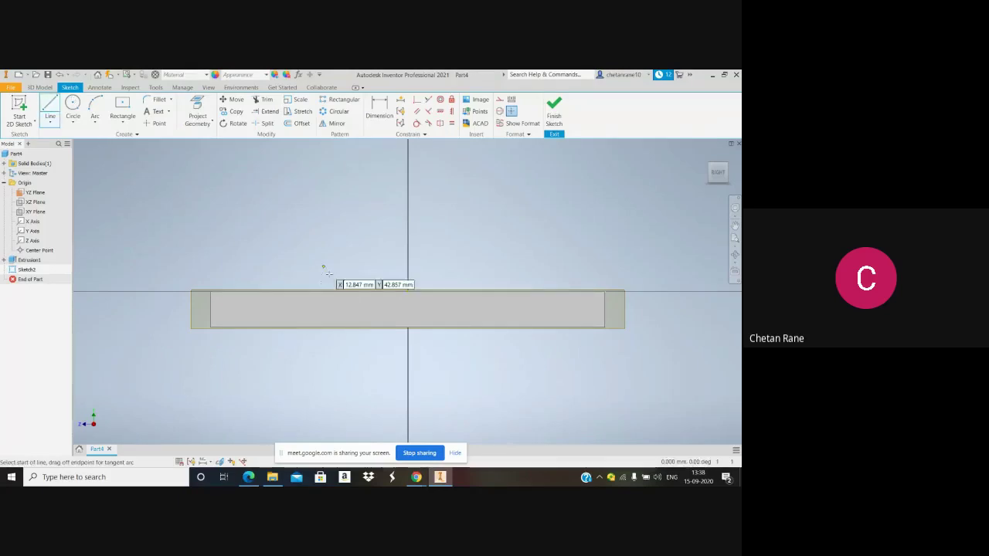
{"action": "left_click", "coordinate": [329, 291]}
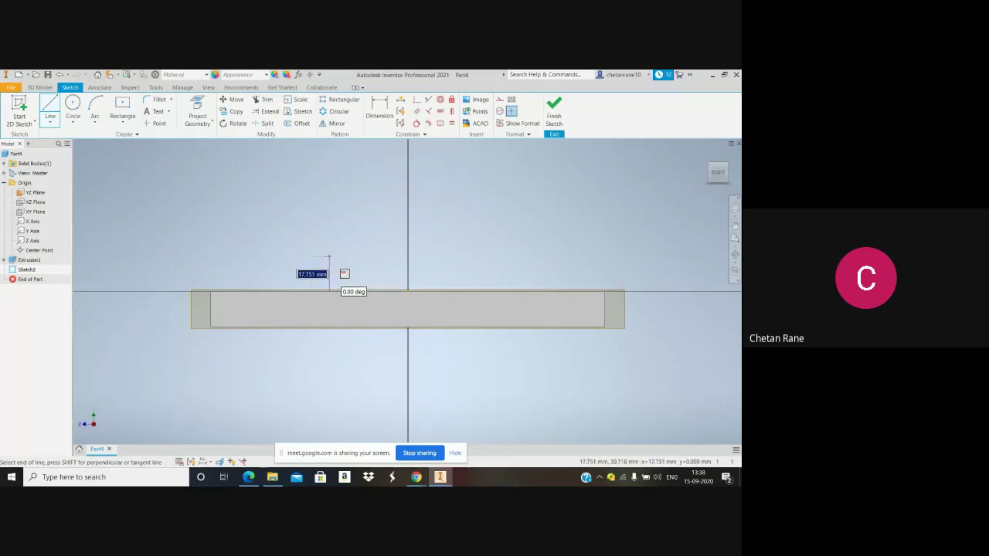
{"action": "left_click", "coordinate": [329, 257]}
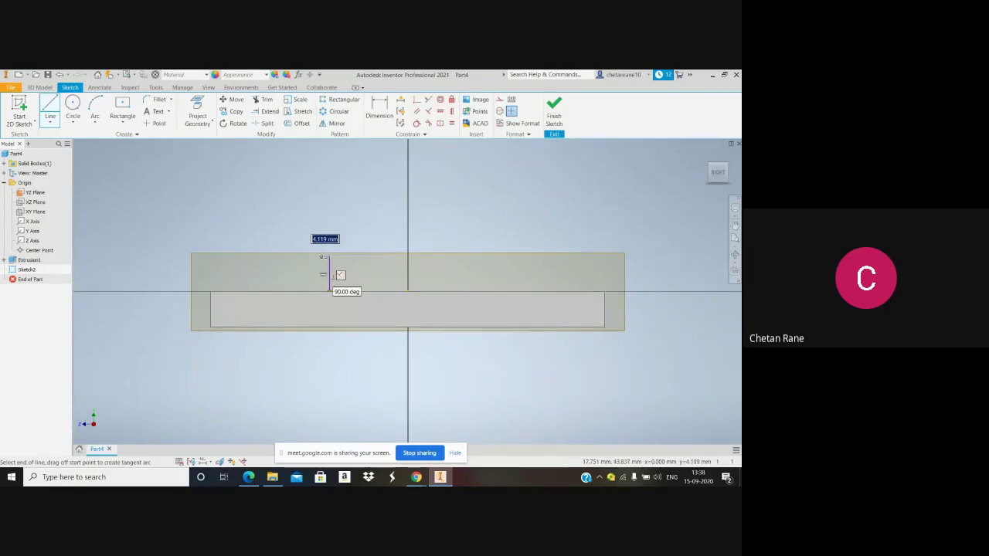
{"action": "left_click", "coordinate": [329, 256]}
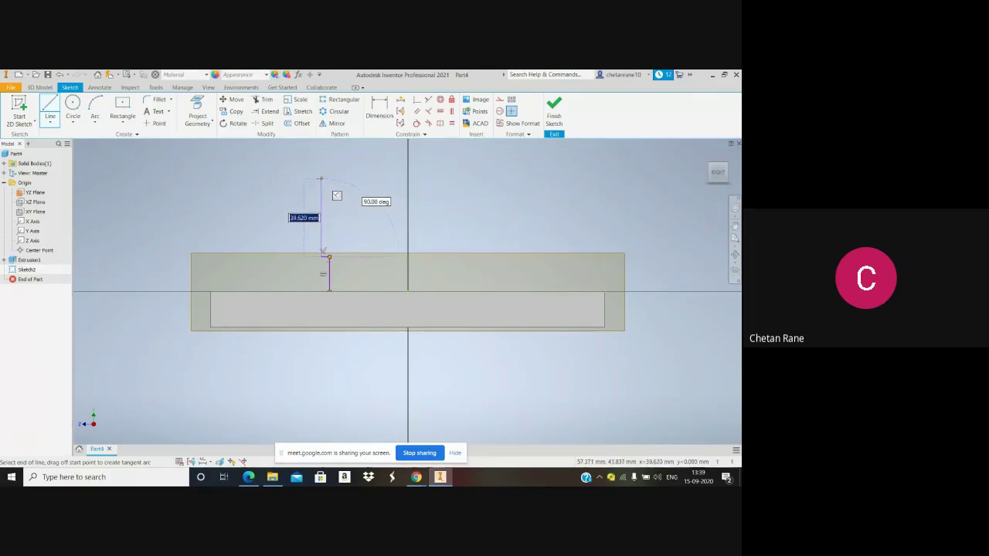
{"action": "left_click", "coordinate": [322, 252]}
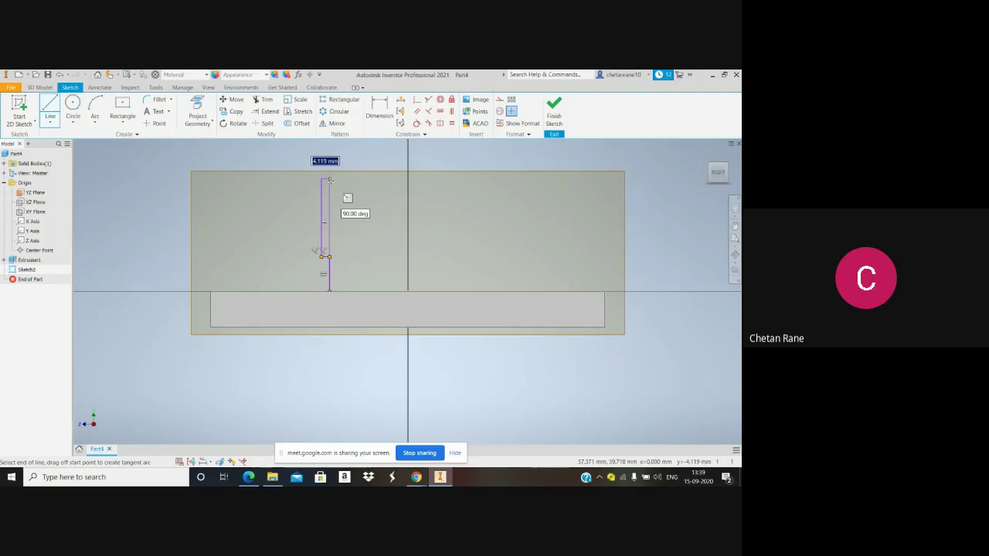
{"action": "left_click", "coordinate": [330, 180]}
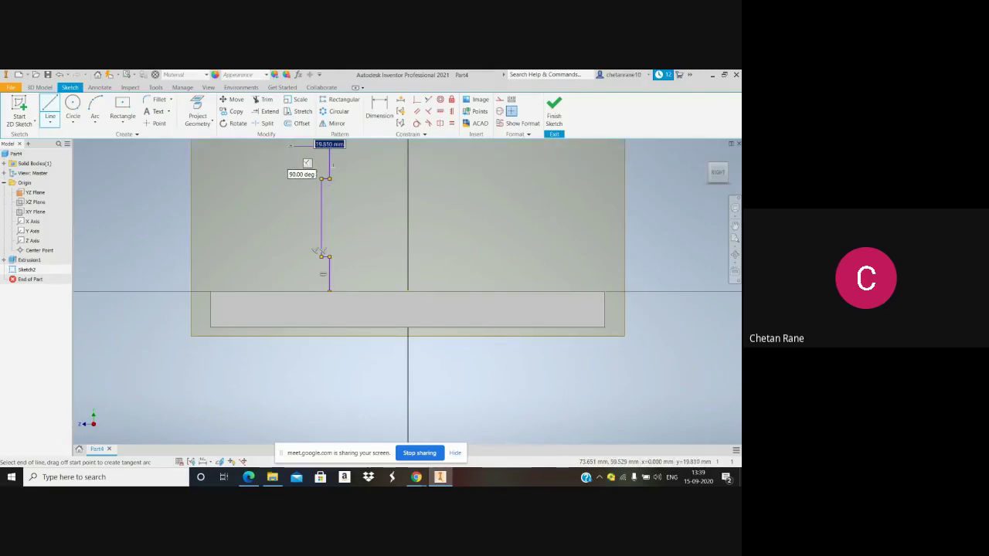
{"action": "left_click", "coordinate": [329, 145]}
{"action": "left_click", "coordinate": [291, 146]}
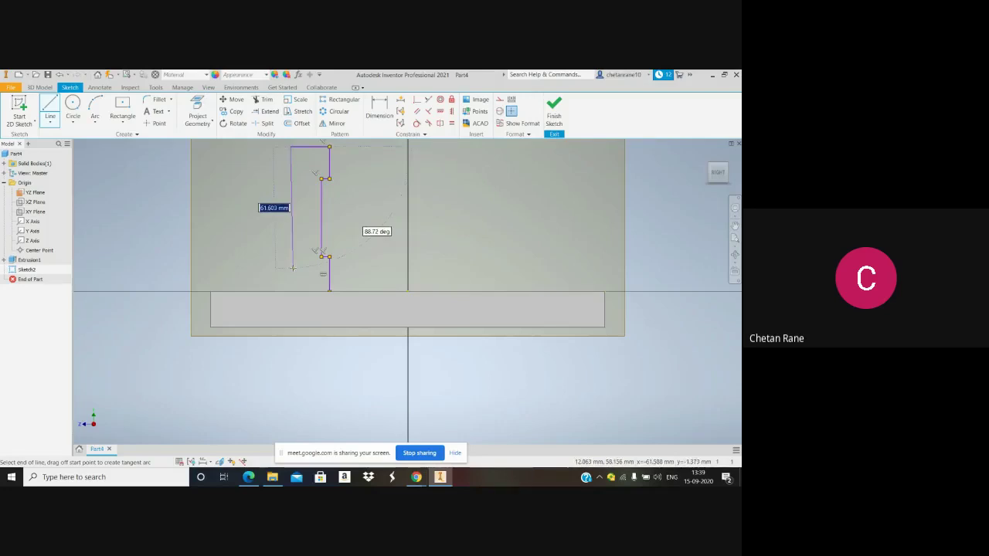
{"action": "double_click", "coordinate": [308, 310]}
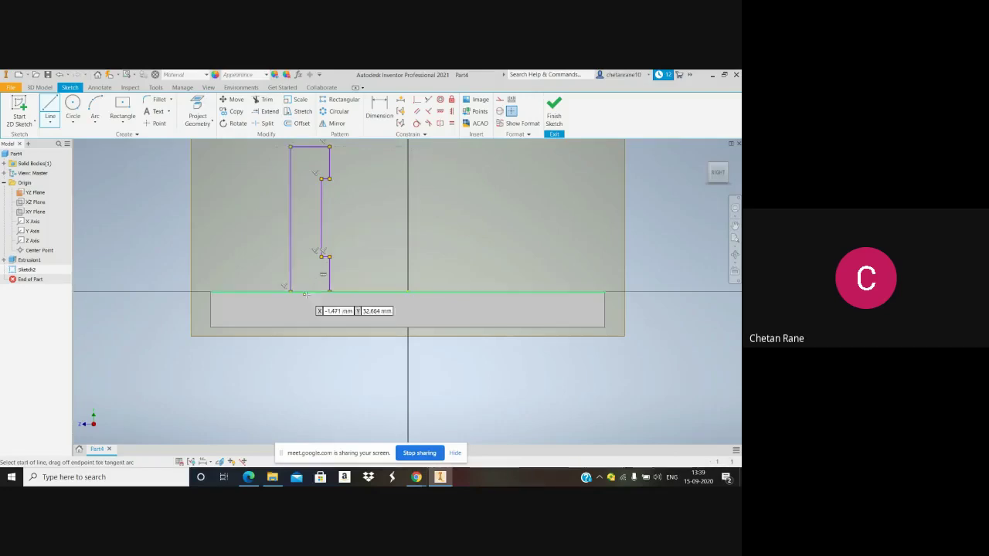
Discard the extra closing line and zoom to check the finished profile
{"action": "left_click", "coordinate": [329, 291]}
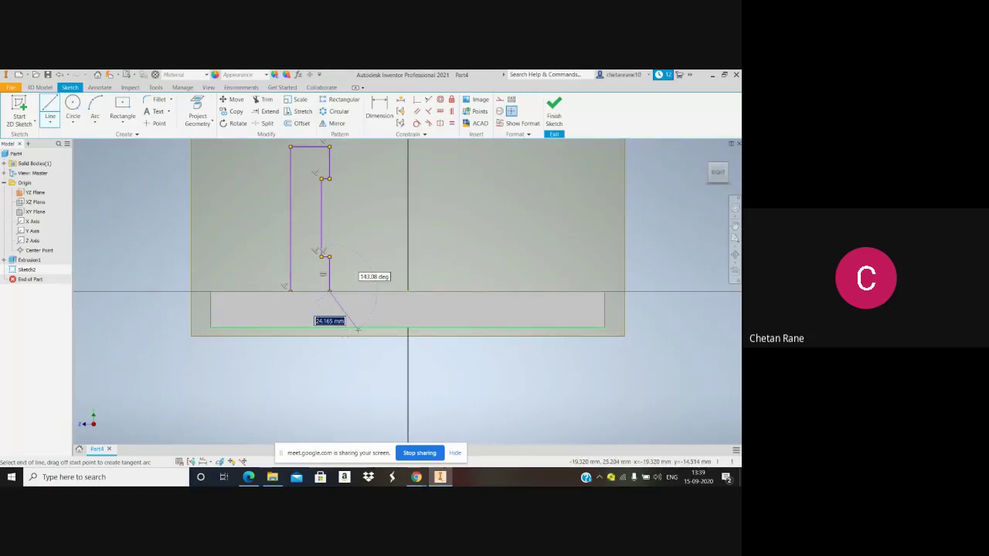
{"action": "key", "text": "Escape"}
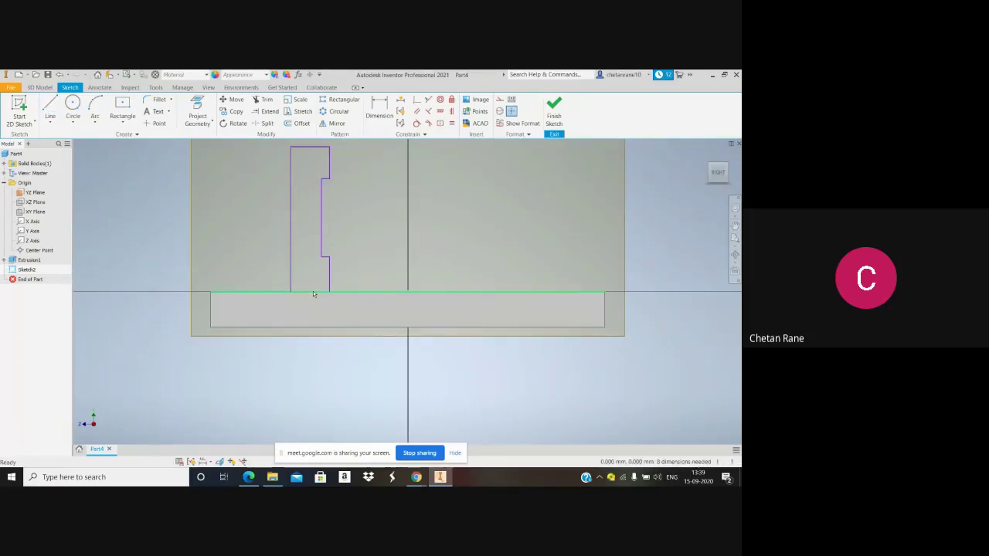
{"action": "scroll", "coordinate": [346, 229], "scroll_direction": "up", "scroll_amount": 2}
{"action": "scroll", "coordinate": [346, 236], "scroll_direction": "down", "scroll_amount": 3}
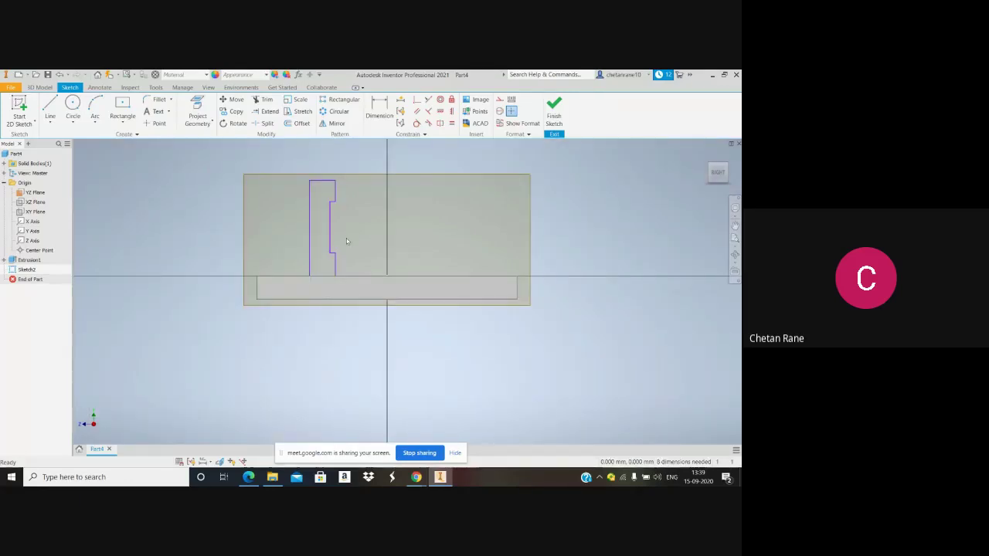
{"action": "scroll", "coordinate": [327, 153], "scroll_direction": "down", "scroll_amount": 3}
{"action": "scroll", "coordinate": [328, 155], "scroll_direction": "up", "scroll_amount": 4}
{"action": "scroll", "coordinate": [328, 154], "scroll_direction": "up", "scroll_amount": 3}
{"action": "scroll", "coordinate": [329, 153], "scroll_direction": "down", "scroll_amount": 3}
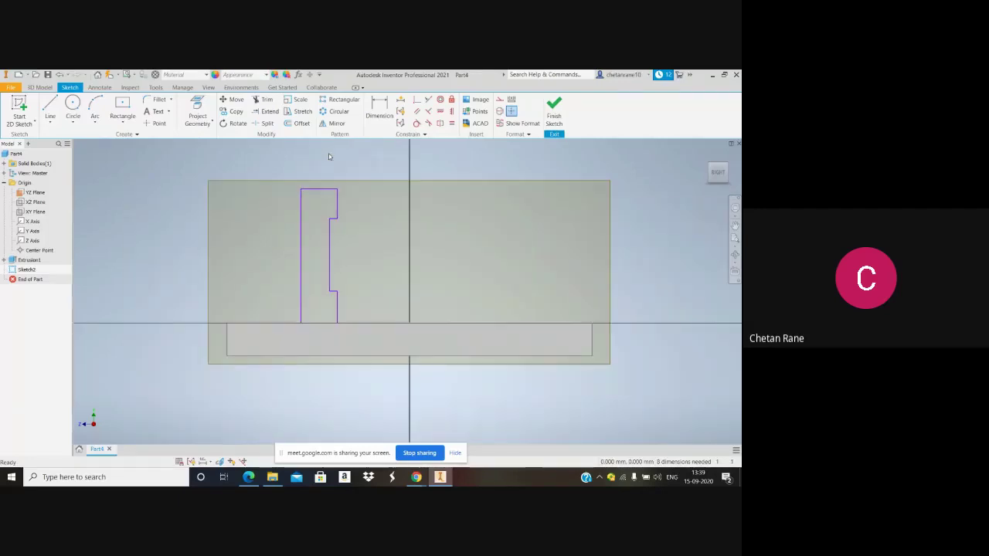
{"action": "left_click", "coordinate": [380, 108]}
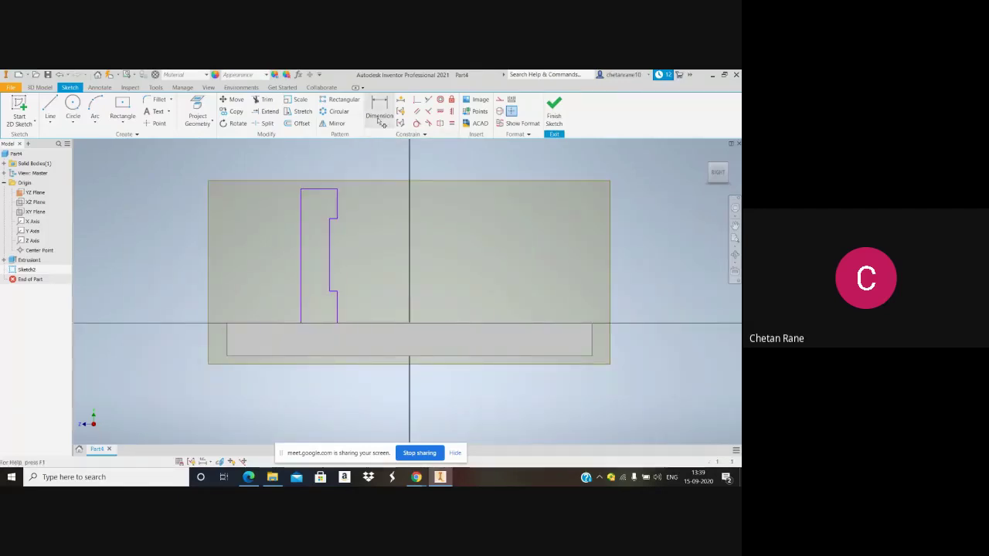
Dimension the bottom, inner and top vertical segments as 1, 10 and 15
{"action": "left_click", "coordinate": [338, 311]}
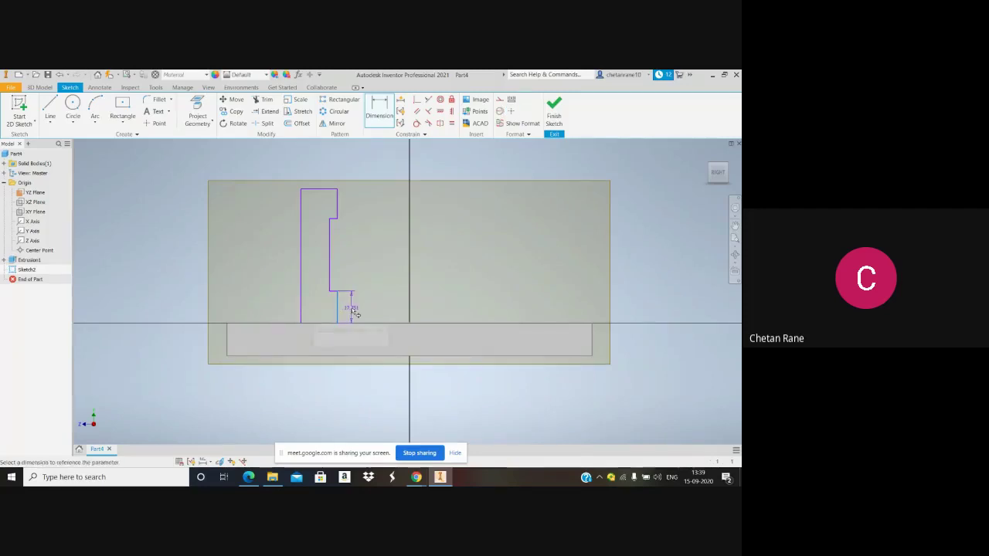
{"action": "left_click", "coordinate": [351, 307]}
{"action": "type", "text": "1"}
{"action": "key", "text": "Return"}
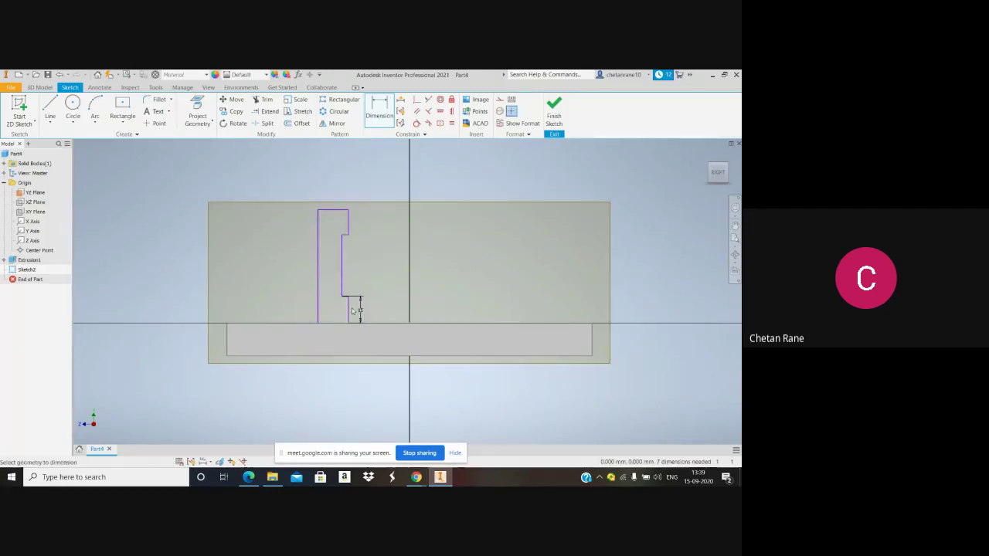
{"action": "left_click", "coordinate": [344, 274]}
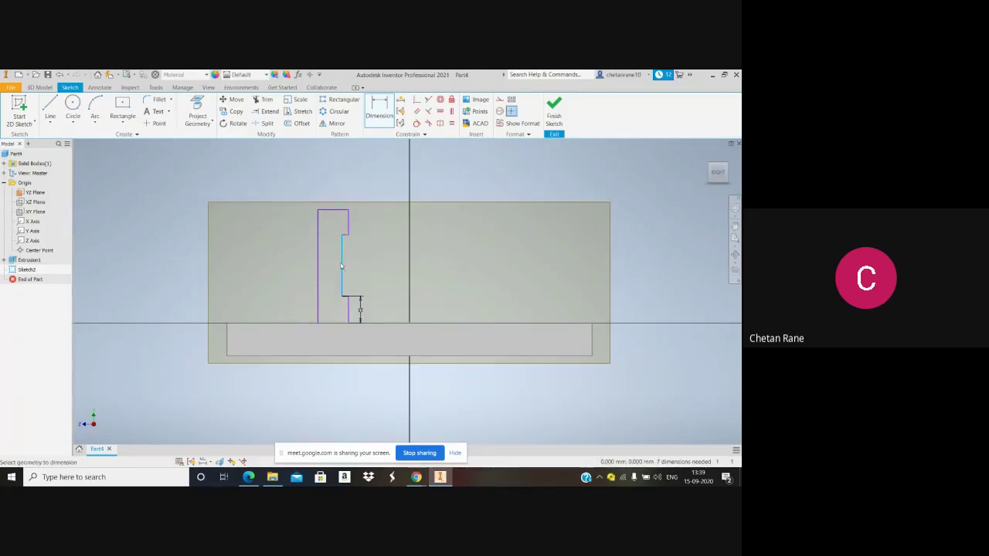
{"action": "left_click", "coordinate": [363, 272]}
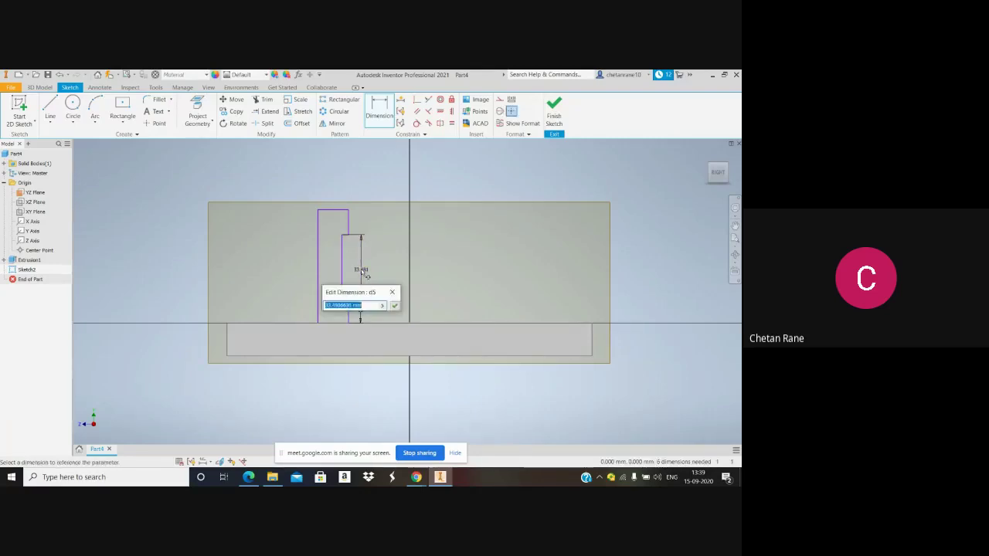
{"action": "type", "text": "10"}
{"action": "key", "text": "Return"}
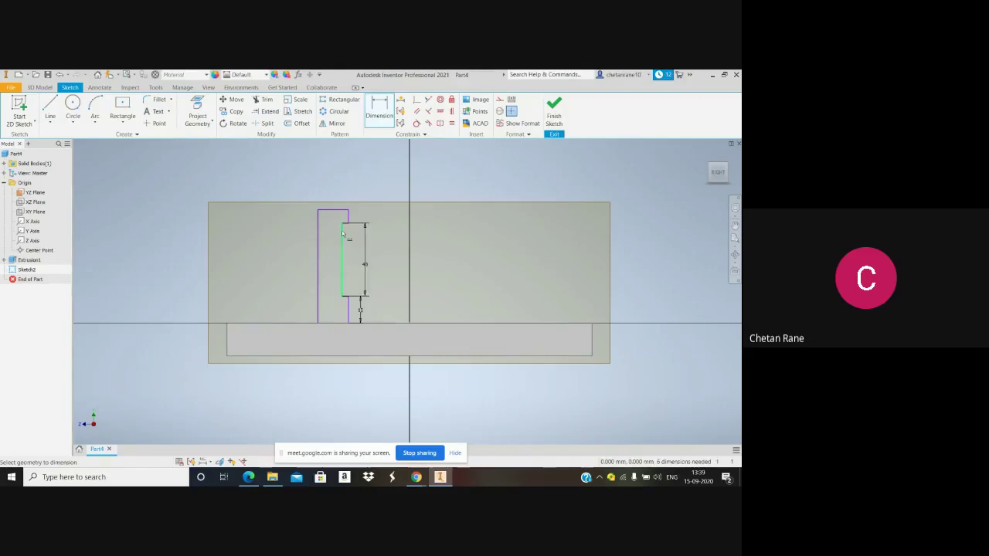
{"action": "left_click", "coordinate": [347, 219]}
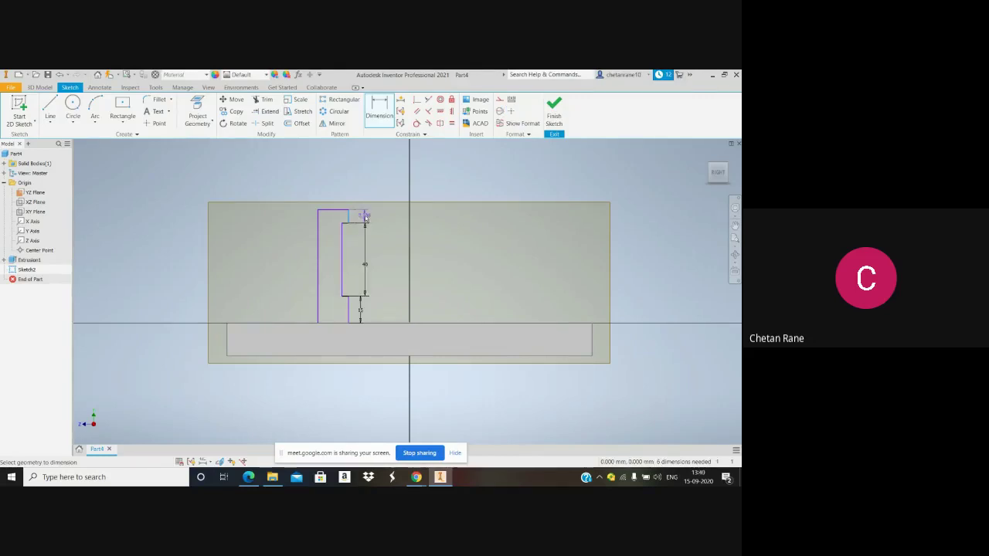
{"action": "left_click", "coordinate": [369, 221]}
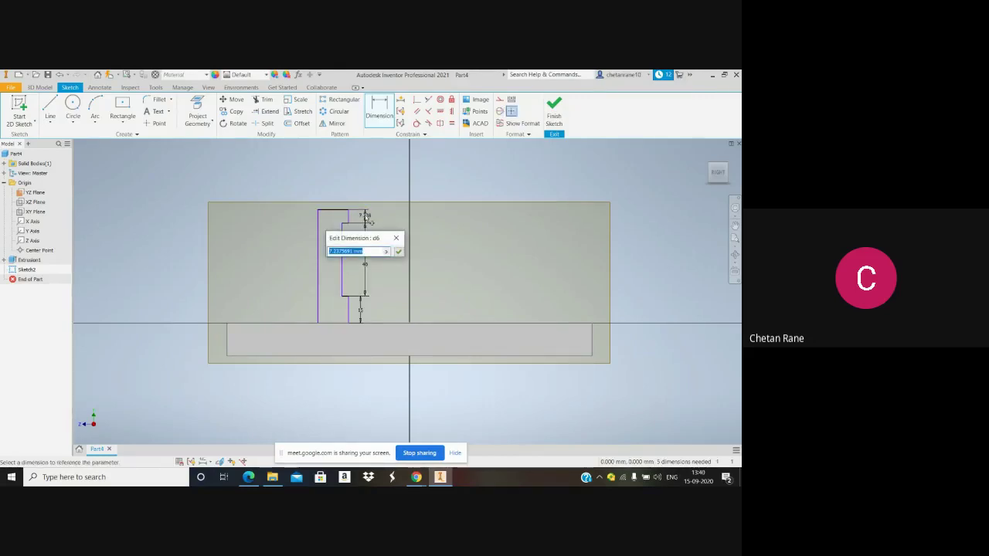
{"action": "type", "text": "15"}
{"action": "key", "text": "Return"}
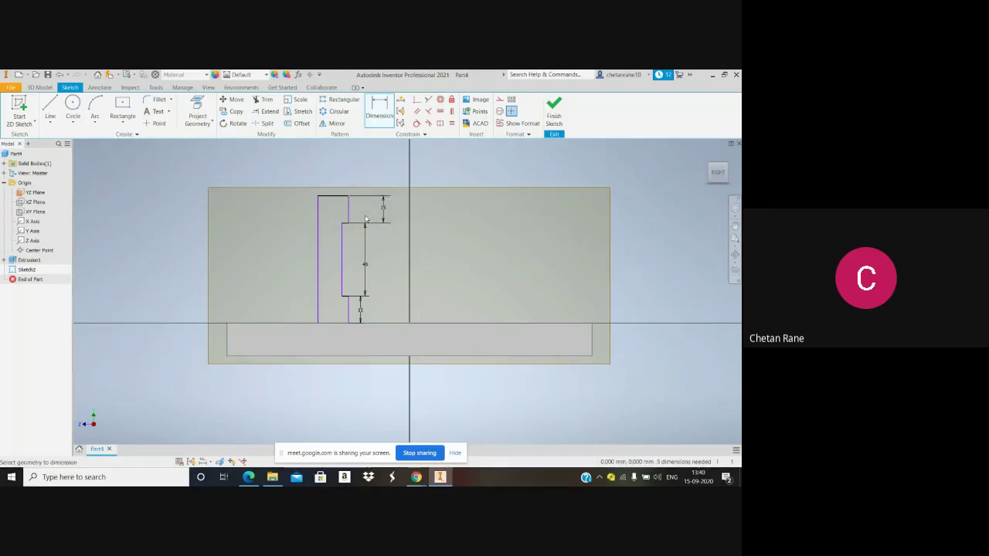
Recheck the 15 mm top dimension, keeping its value
{"action": "double_click", "coordinate": [380, 215]}
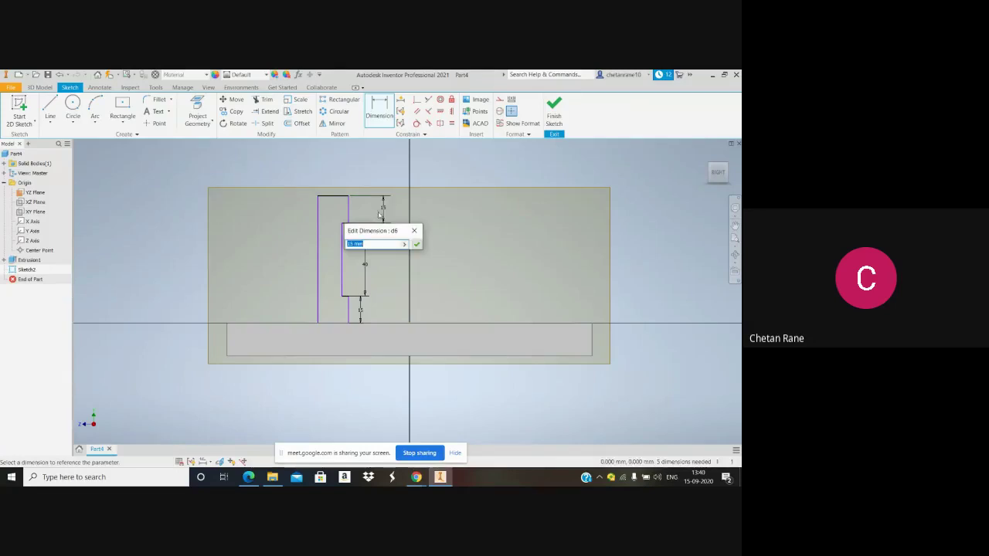
{"action": "key", "text": "Escape"}
{"action": "key", "text": "Escape"}
{"action": "left_click", "coordinate": [382, 231]}
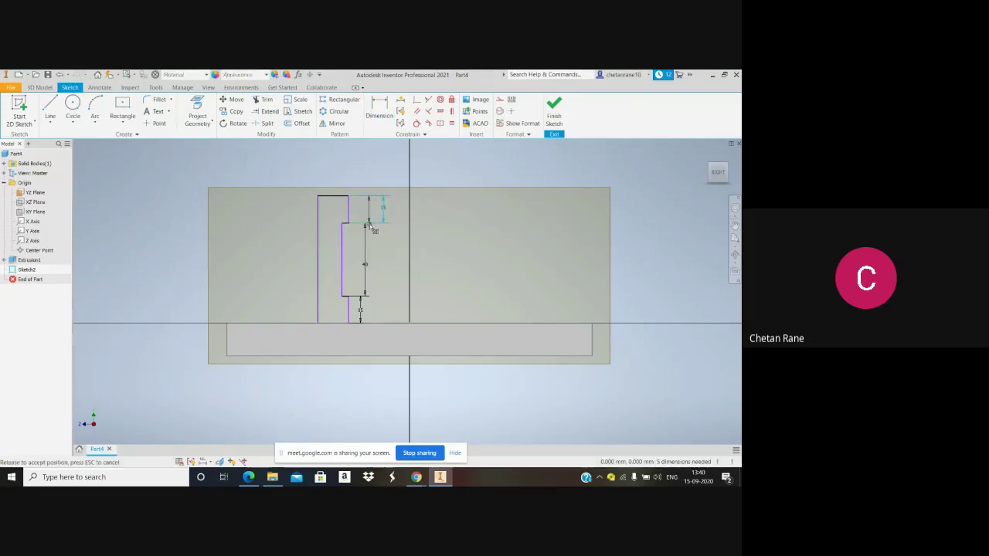
{"action": "left_click", "coordinate": [389, 271]}
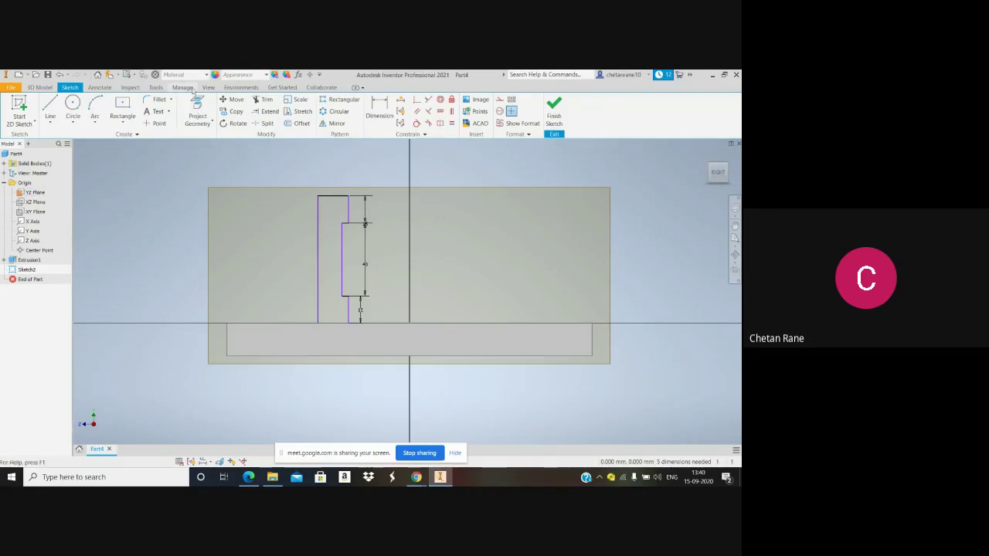
{"action": "left_click", "coordinate": [51, 107]}
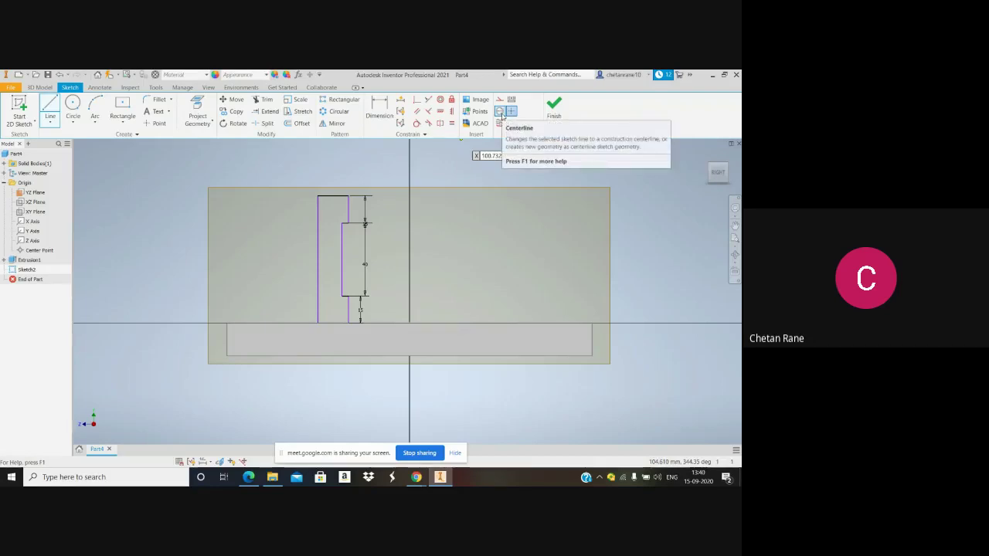
Draw a vertical centreline up from the origin as the revolve axis
{"action": "left_click", "coordinate": [500, 113]}
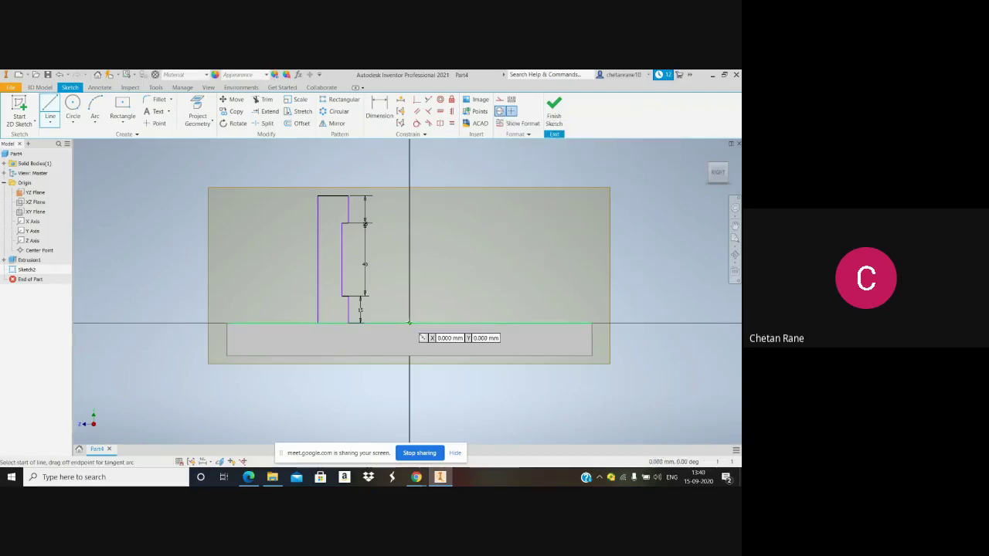
{"action": "left_click", "coordinate": [409, 323]}
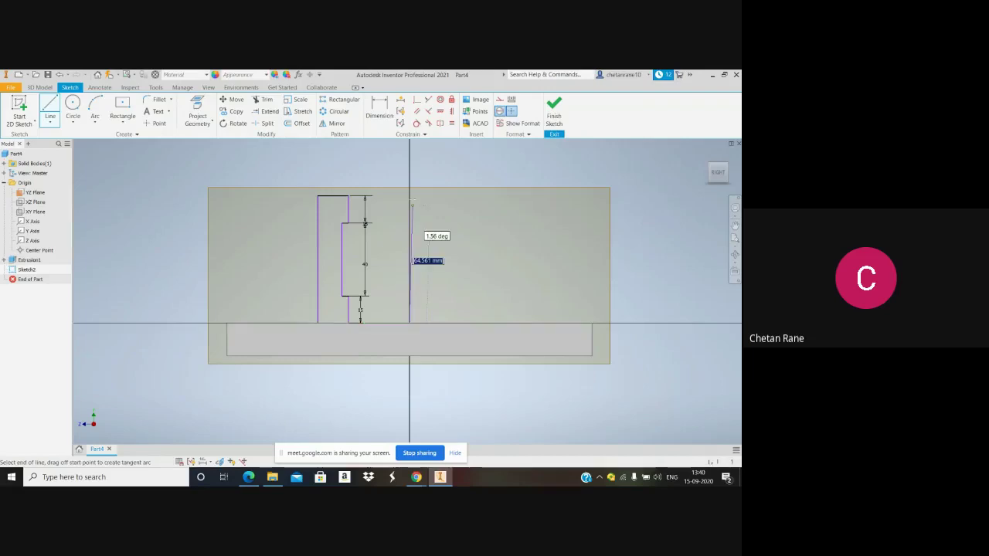
{"action": "left_click", "coordinate": [410, 195]}
{"action": "key", "text": "Escape"}
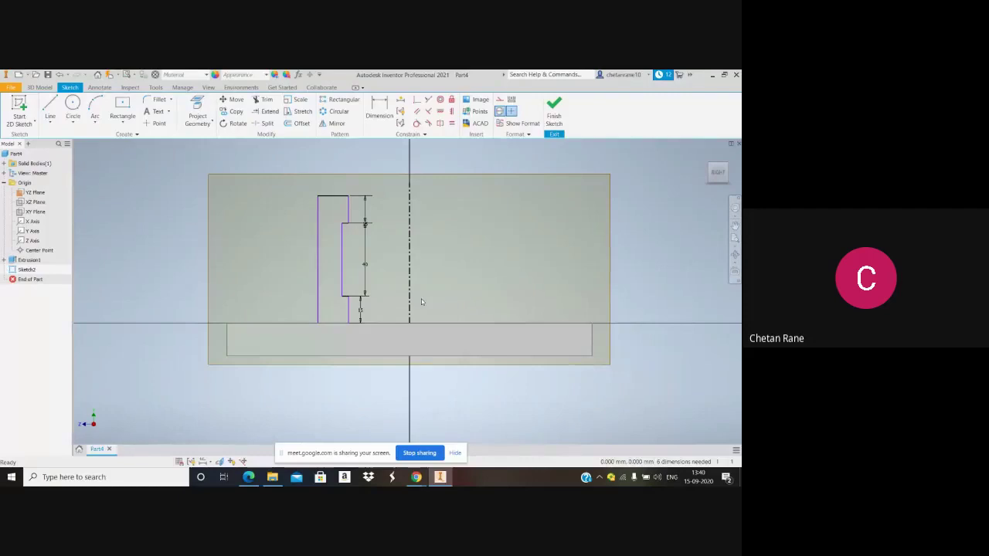
{"action": "left_click", "coordinate": [499, 111]}
{"action": "left_click", "coordinate": [379, 108]}
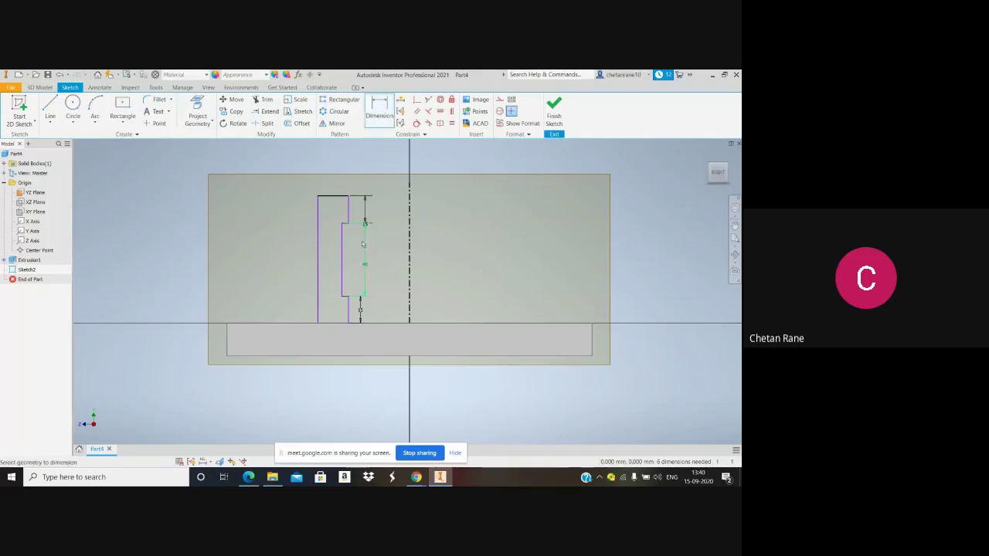
Dimension the profile's diameters about the centreline: outer 94, bore 67, middle 71
{"action": "left_click", "coordinate": [317, 247]}
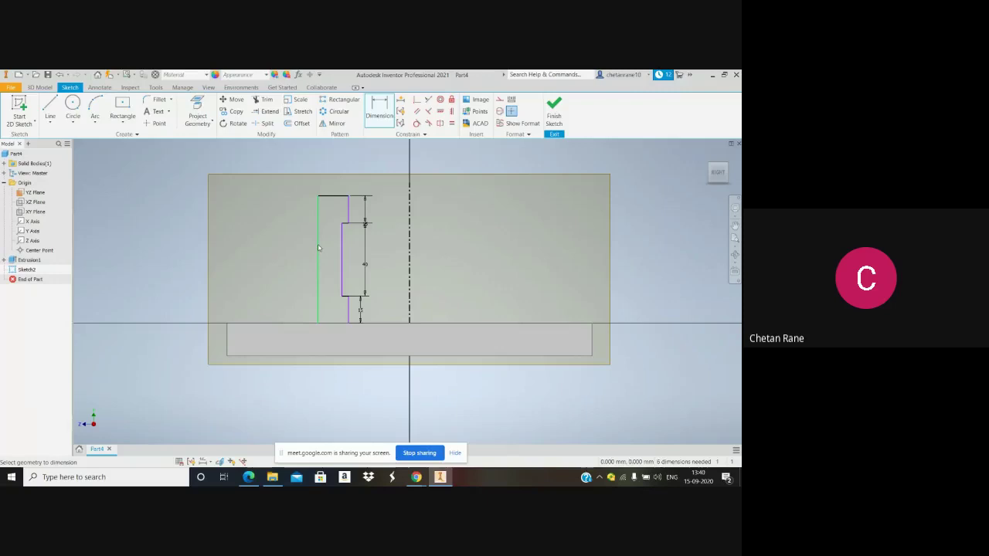
{"action": "left_click", "coordinate": [408, 263]}
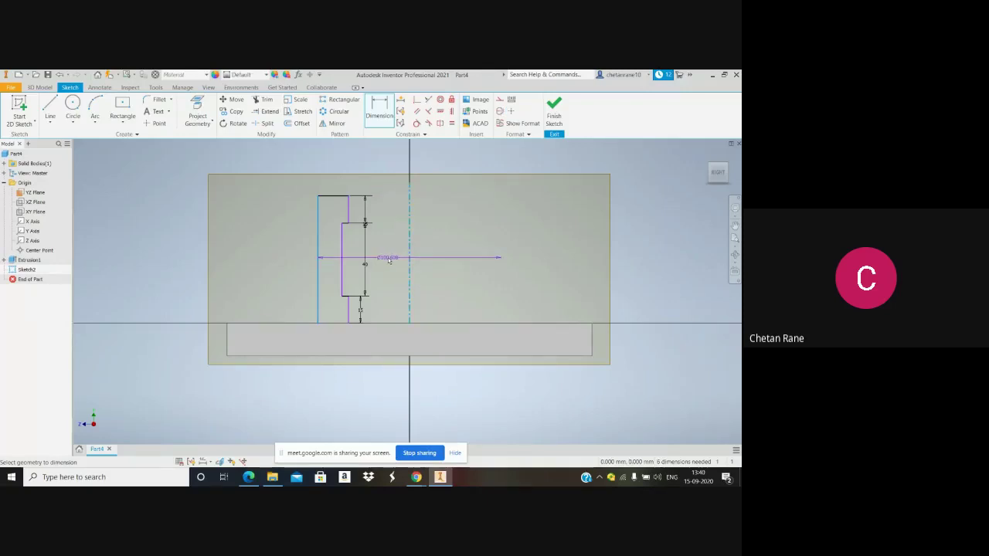
{"action": "left_click", "coordinate": [392, 261]}
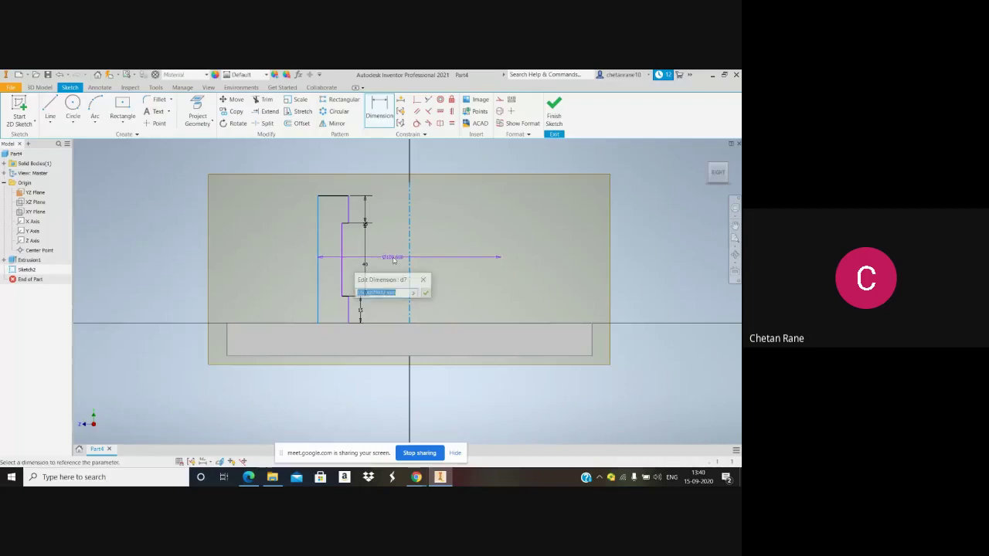
{"action": "type", "text": "94"}
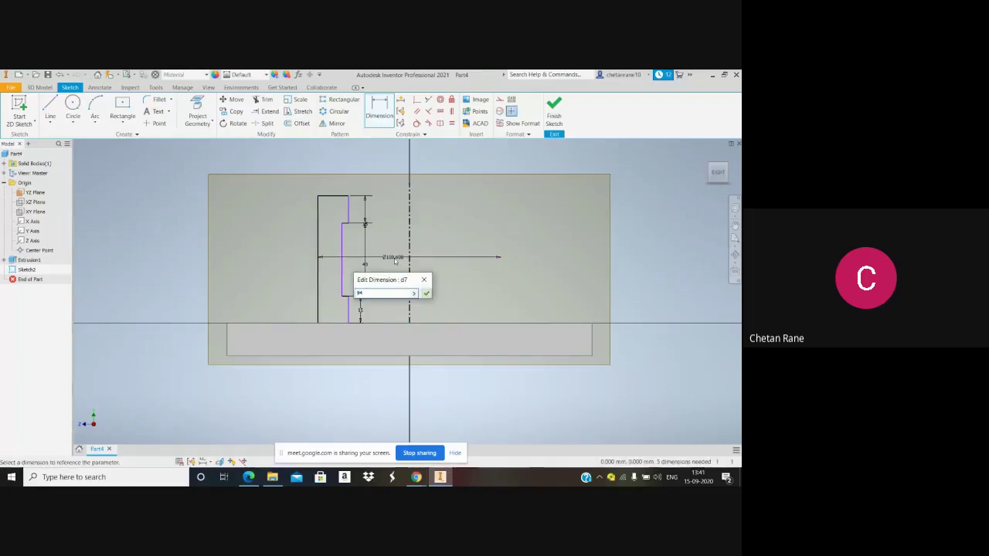
{"action": "key", "text": "Return"}
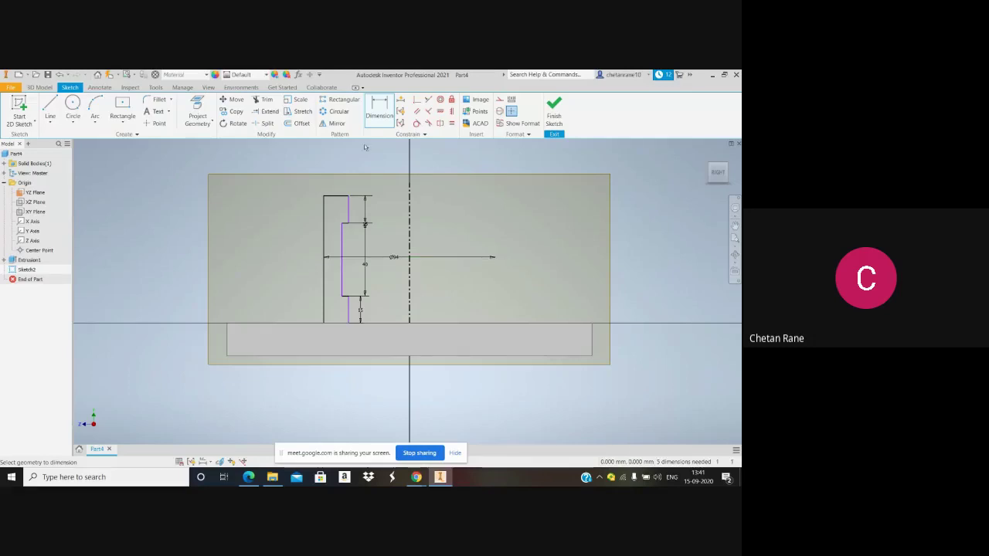
{"action": "left_click", "coordinate": [381, 121]}
{"action": "left_click", "coordinate": [409, 210]}
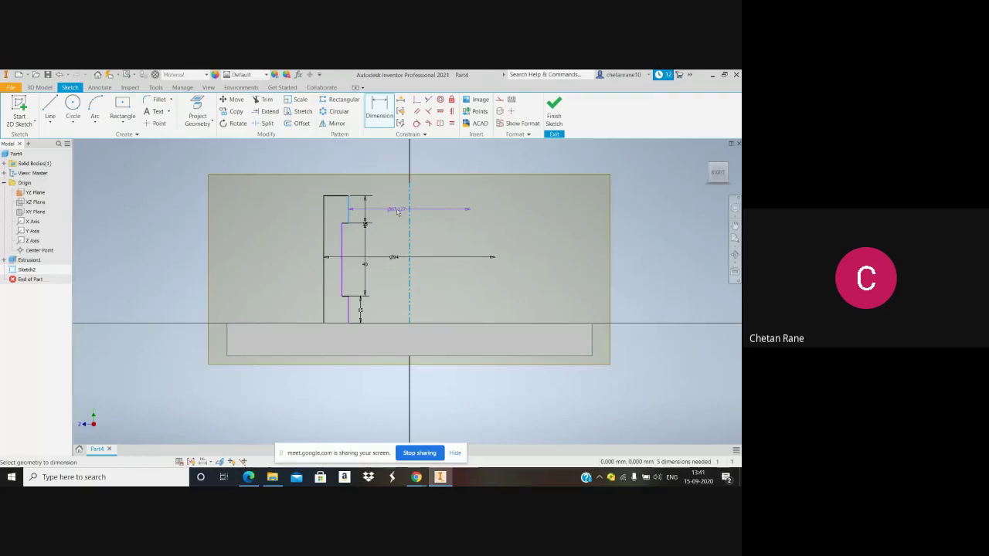
{"action": "left_click", "coordinate": [397, 212]}
{"action": "type", "text": "67"}
{"action": "key", "text": "Return"}
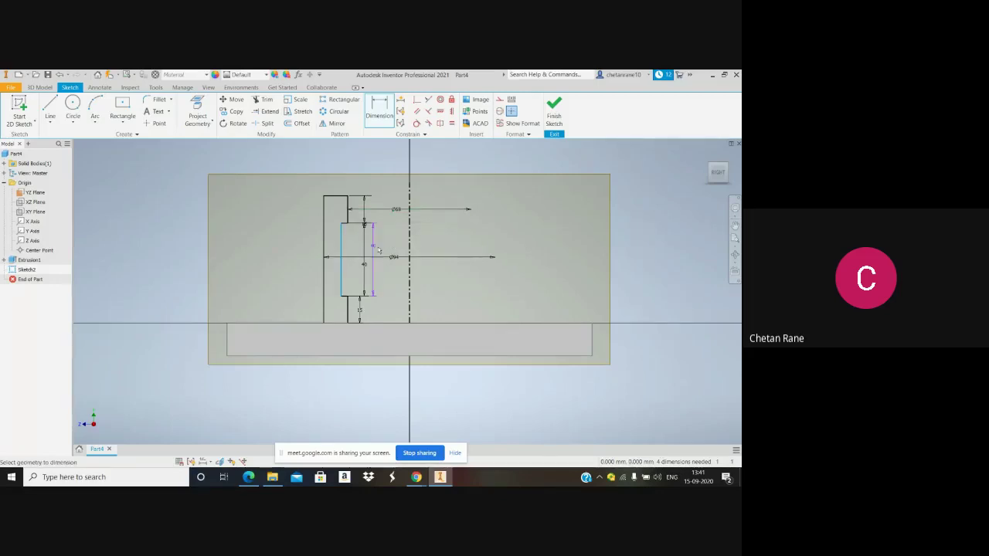
{"action": "left_click", "coordinate": [409, 255]}
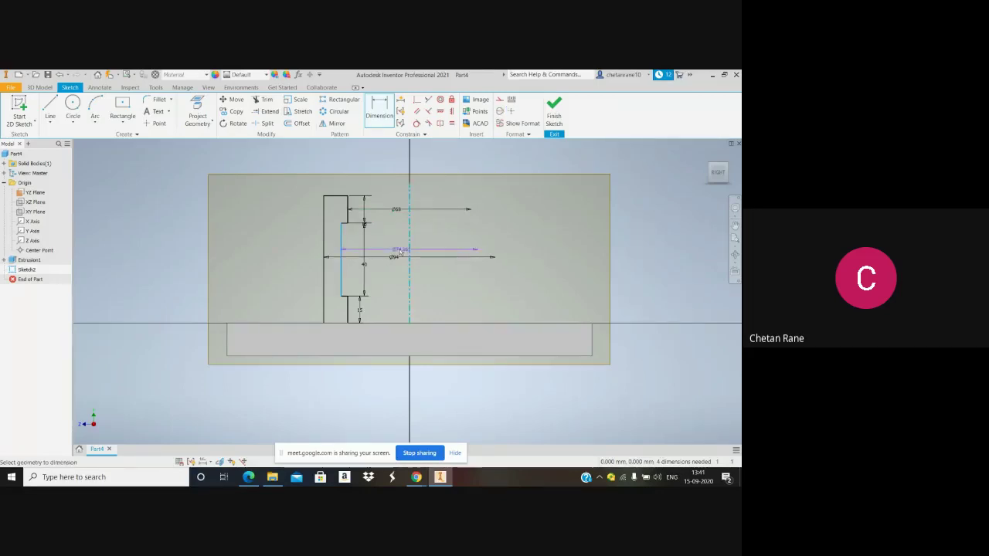
{"action": "left_click", "coordinate": [397, 247]}
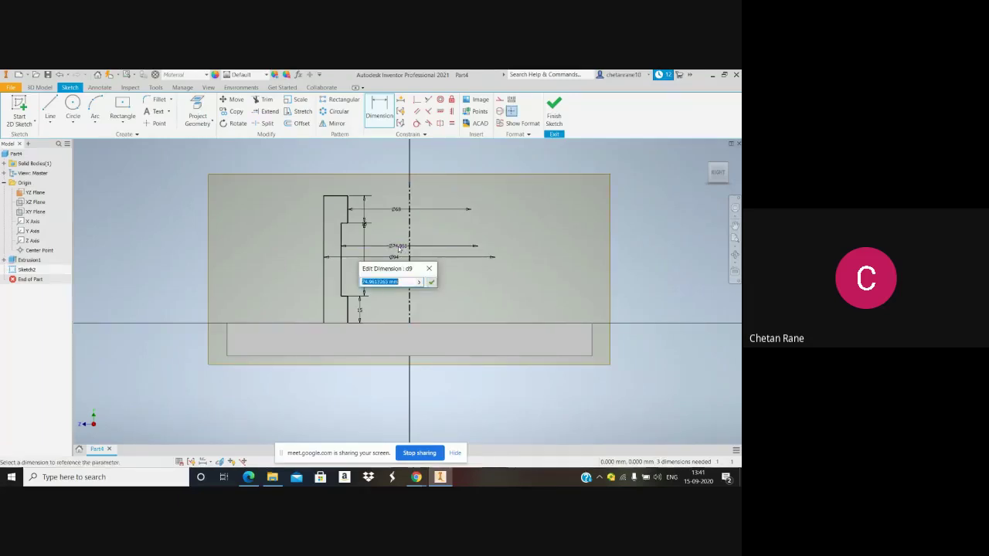
{"action": "type", "text": "7"}
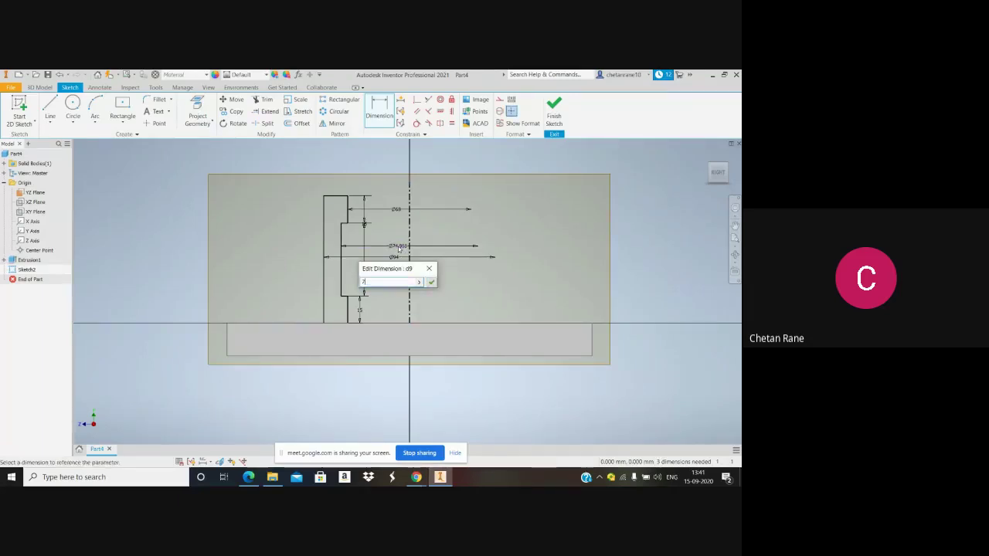
{"action": "type", "text": "1"}
{"action": "key", "text": "Return"}
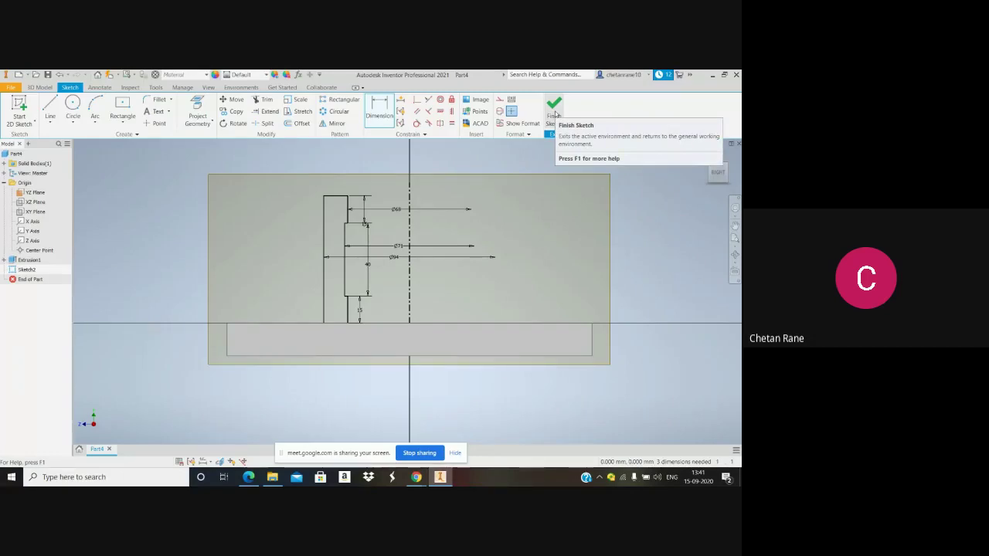
Finish Sketch2 and revolve the profile 360 degrees about the centreline
{"action": "left_click", "coordinate": [555, 115]}
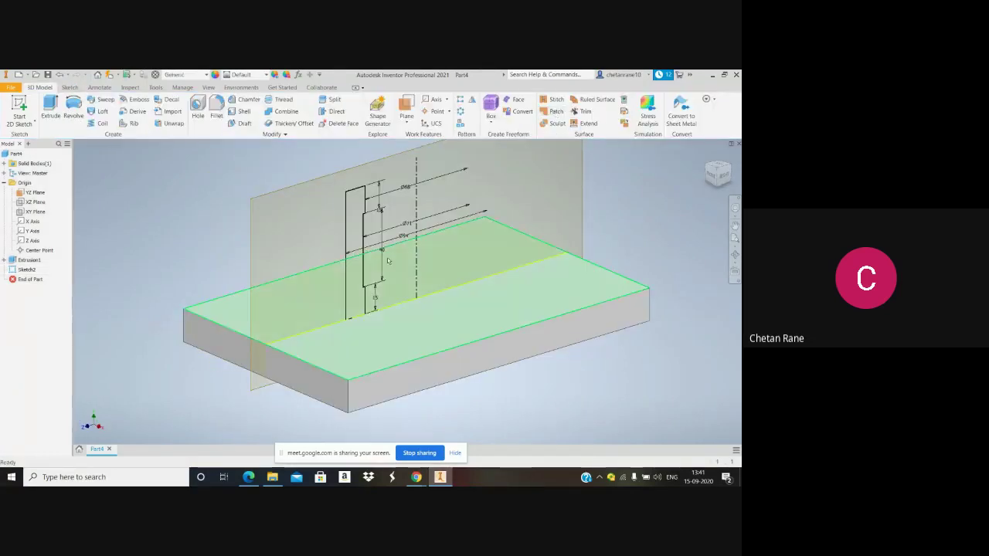
{"action": "left_click", "coordinate": [73, 107]}
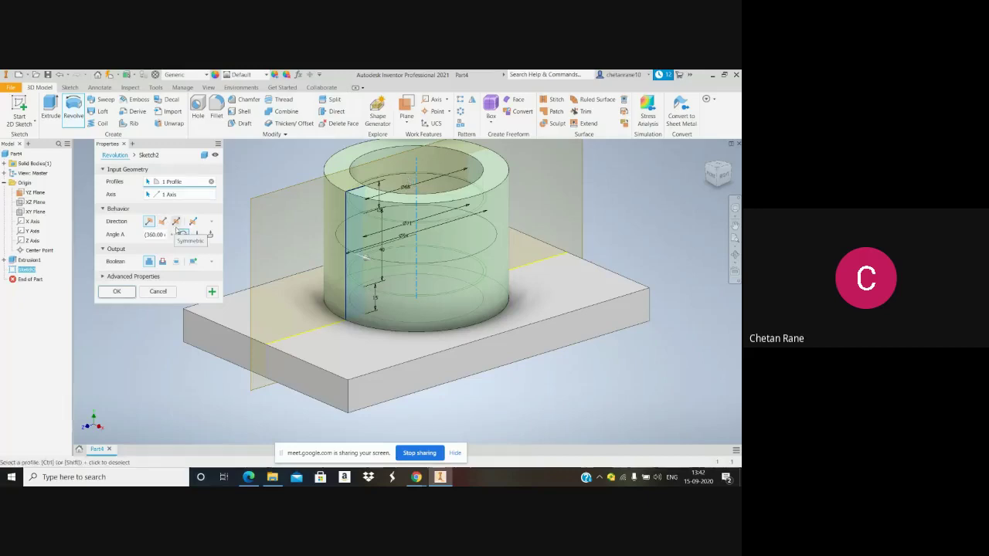
{"action": "left_click", "coordinate": [158, 236]}
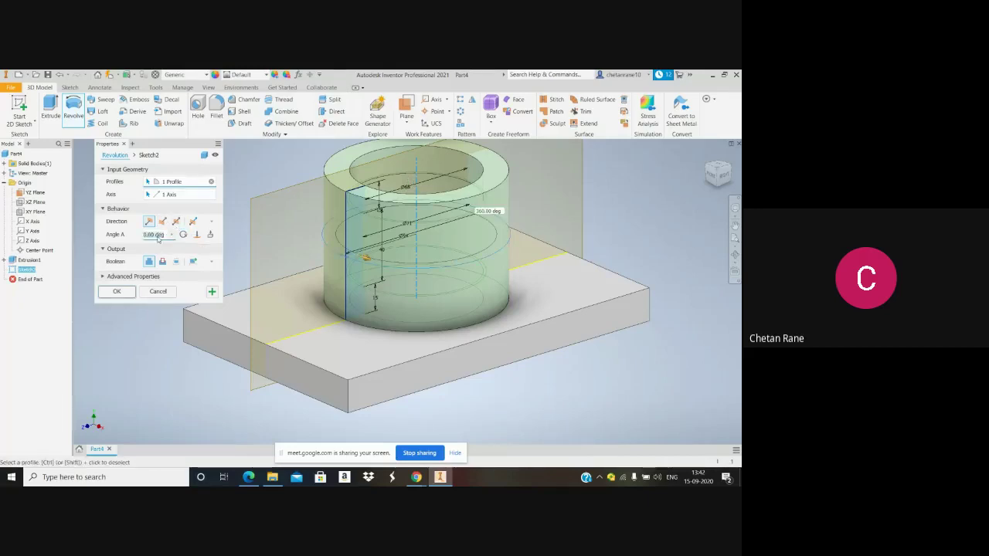
{"action": "type", "text": "90"}
{"action": "key", "text": "BackSpace"}
{"action": "key", "text": "BackSpace"}
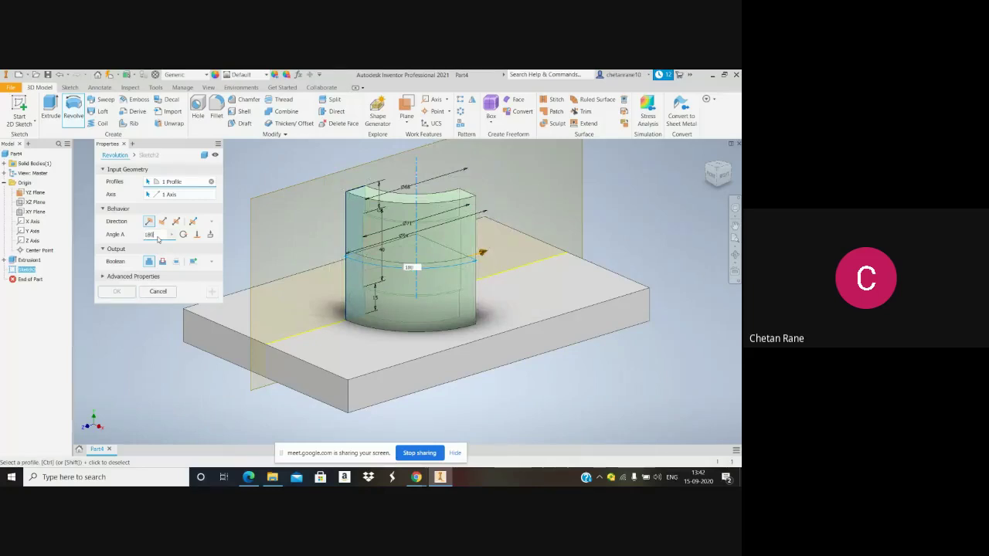
{"action": "type", "text": "180"}
{"action": "key", "text": "BackSpace"}
{"action": "key", "text": "BackSpace"}
{"action": "key", "text": "BackSpace"}
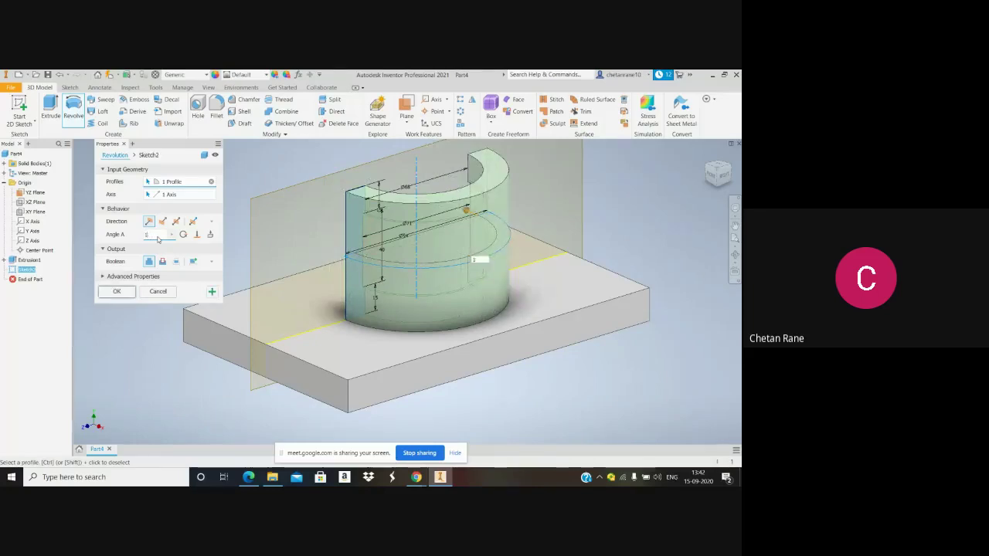
{"action": "type", "text": "270"}
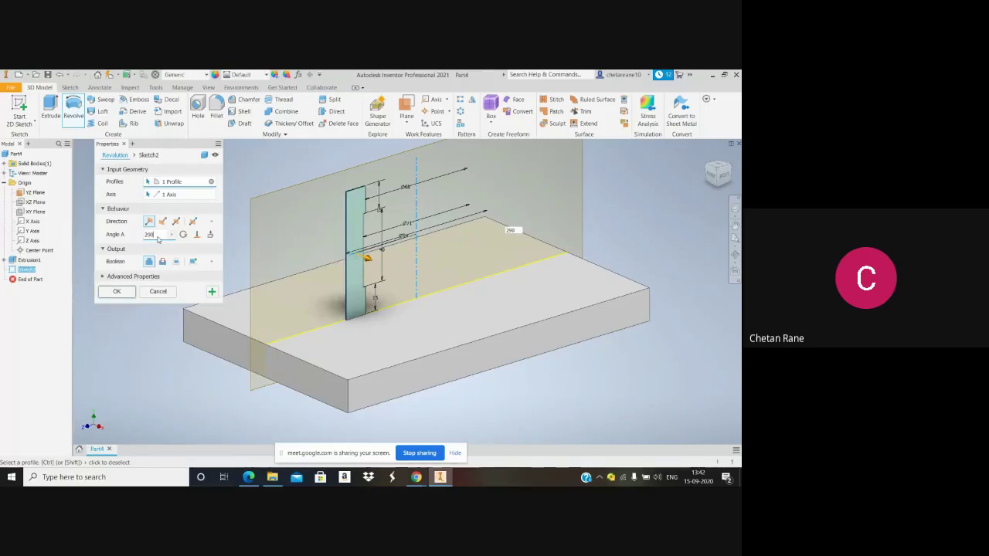
{"action": "key", "text": "BackSpace"}
{"action": "key", "text": "BackSpace"}
{"action": "key", "text": "BackSpace"}
{"action": "type", "text": "360"}
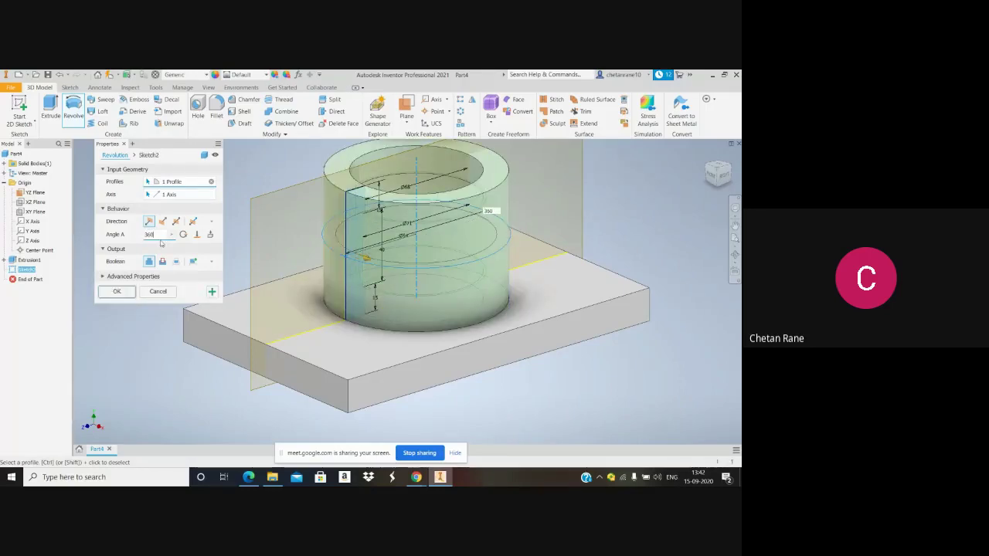
{"action": "left_click", "coordinate": [118, 290]}
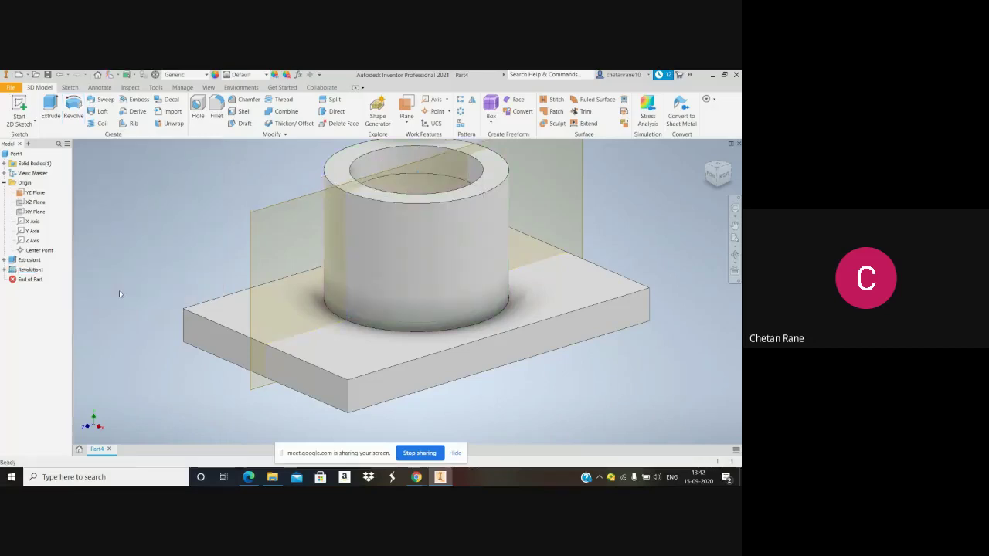
{"action": "scroll", "coordinate": [362, 328], "scroll_direction": "down", "scroll_amount": 4}
{"action": "scroll", "coordinate": [414, 317], "scroll_direction": "up", "scroll_amount": 2}
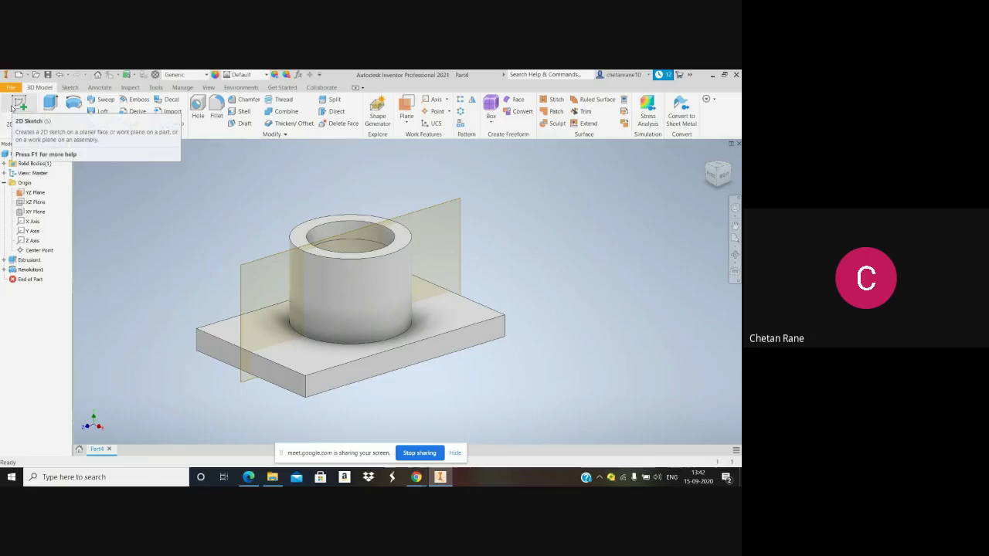
{"action": "mouse_move", "coordinate": [414, 479]}
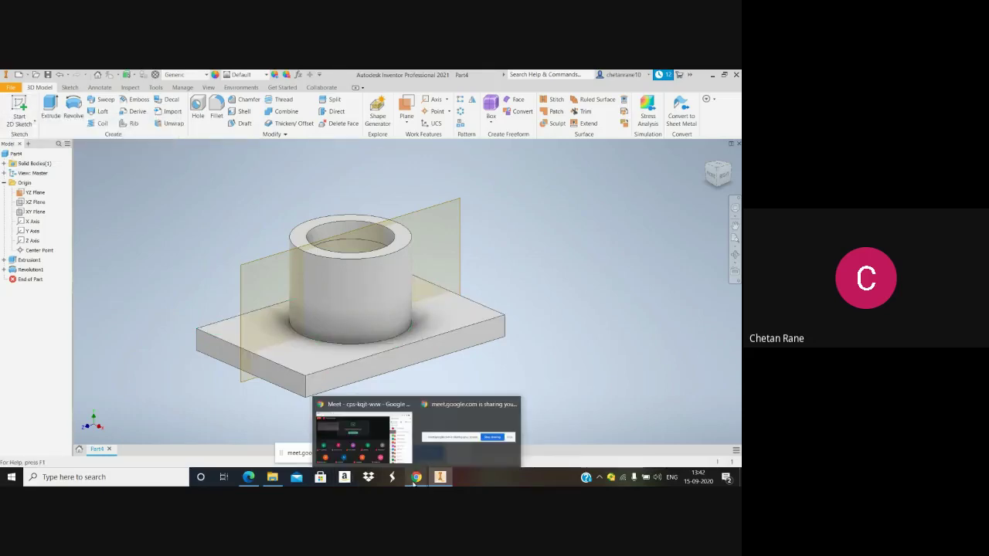
{"action": "left_click", "coordinate": [247, 479]}
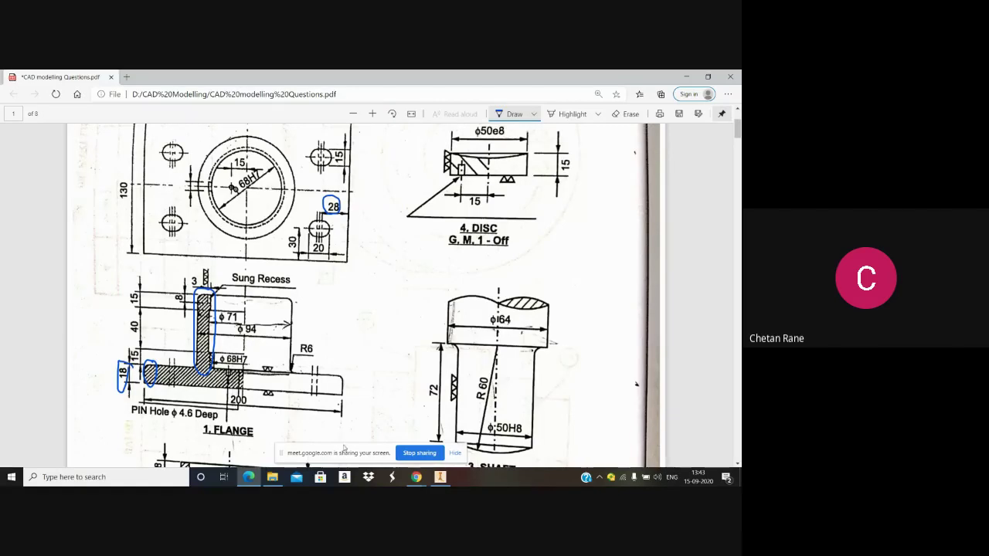
{"action": "left_click", "coordinate": [440, 476]}
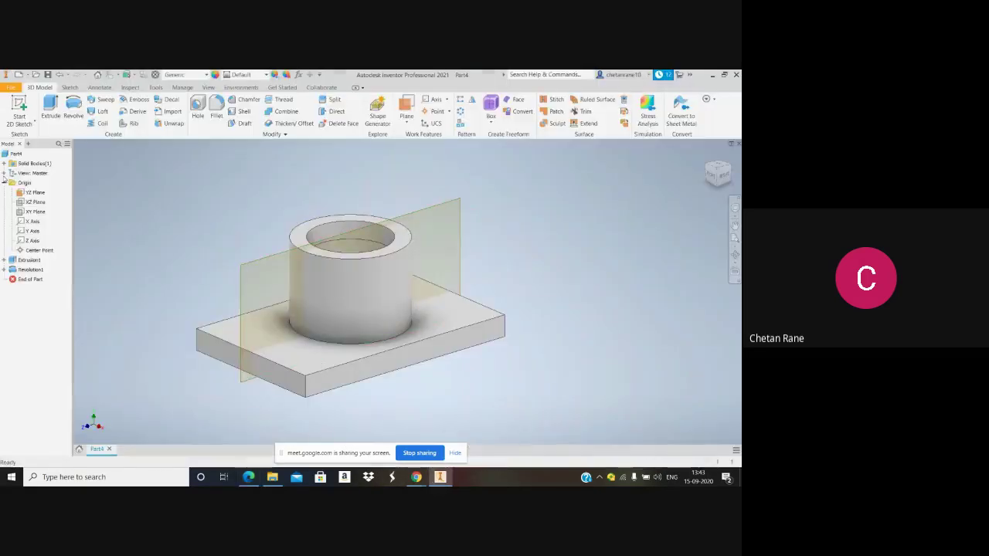
Open Sketch3 on the plate's top face and draw an overall slot left of the boss
{"action": "left_click", "coordinate": [20, 108]}
{"action": "left_click", "coordinate": [221, 338]}
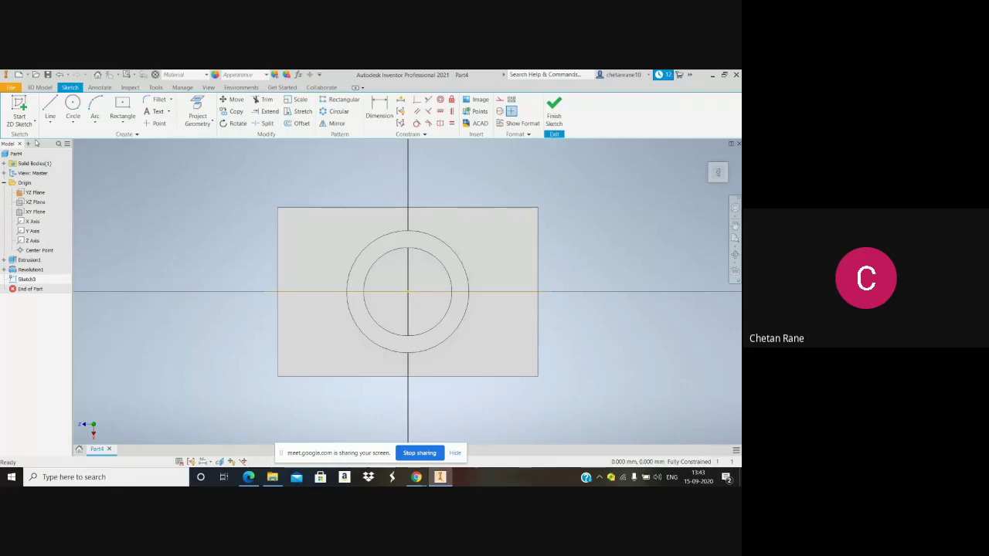
{"action": "left_click", "coordinate": [75, 127]}
{"action": "left_click", "coordinate": [125, 126]}
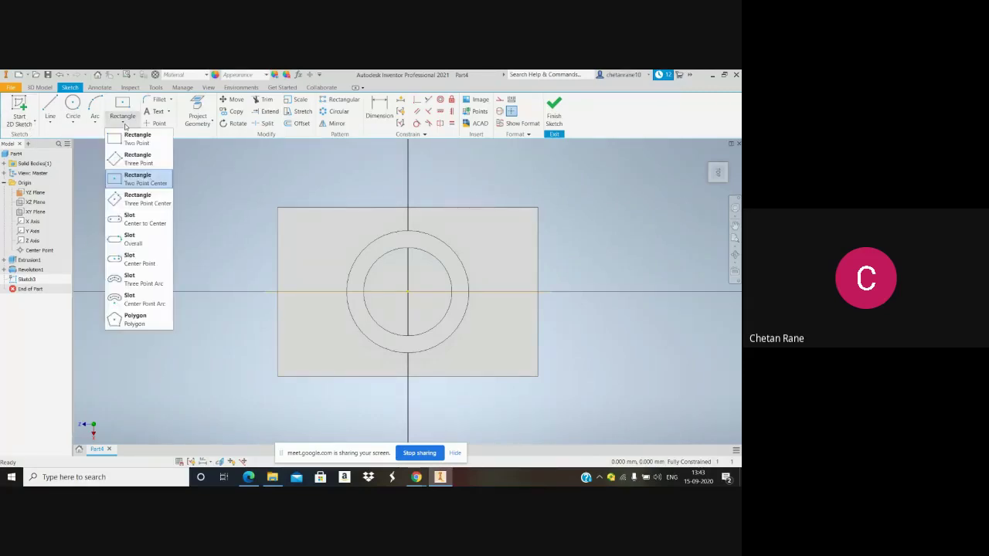
{"action": "left_click", "coordinate": [133, 239]}
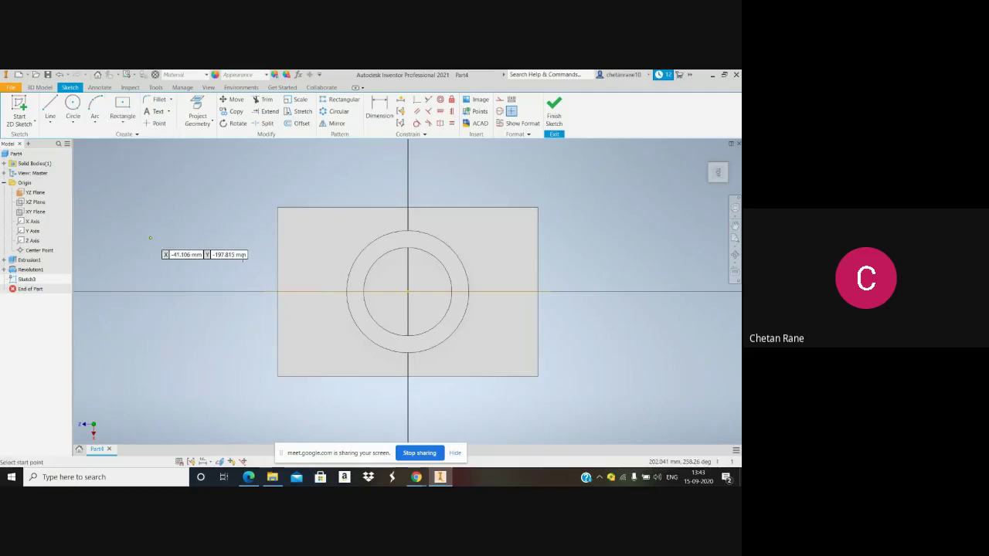
{"action": "left_click", "coordinate": [314, 236]}
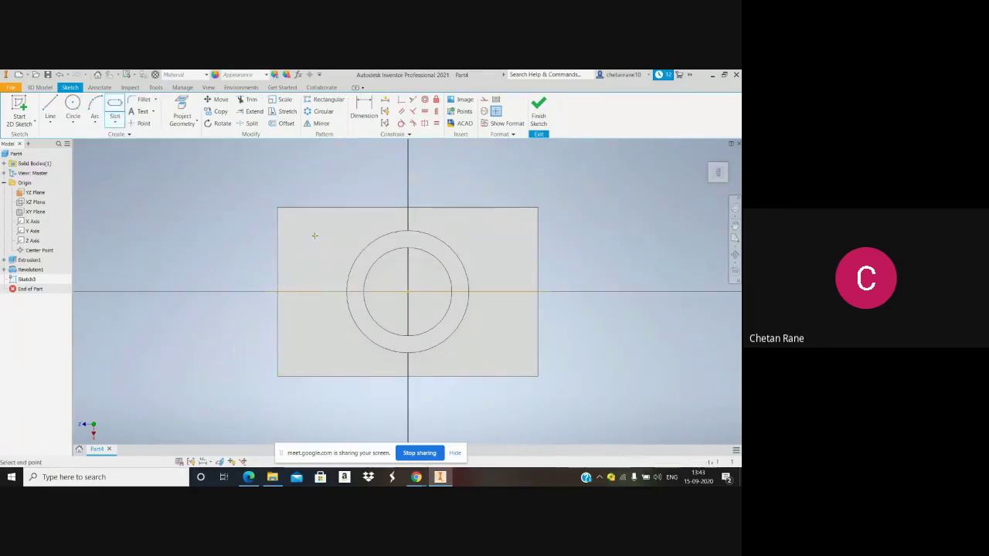
{"action": "left_click", "coordinate": [345, 235]}
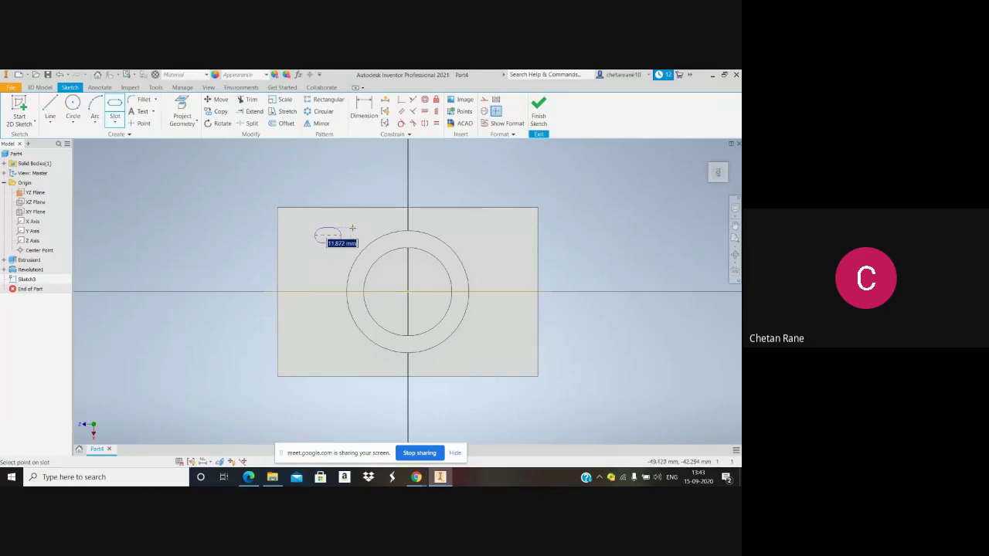
{"action": "left_click", "coordinate": [352, 227]}
{"action": "scroll", "coordinate": [350, 232], "scroll_direction": "up", "scroll_amount": 3}
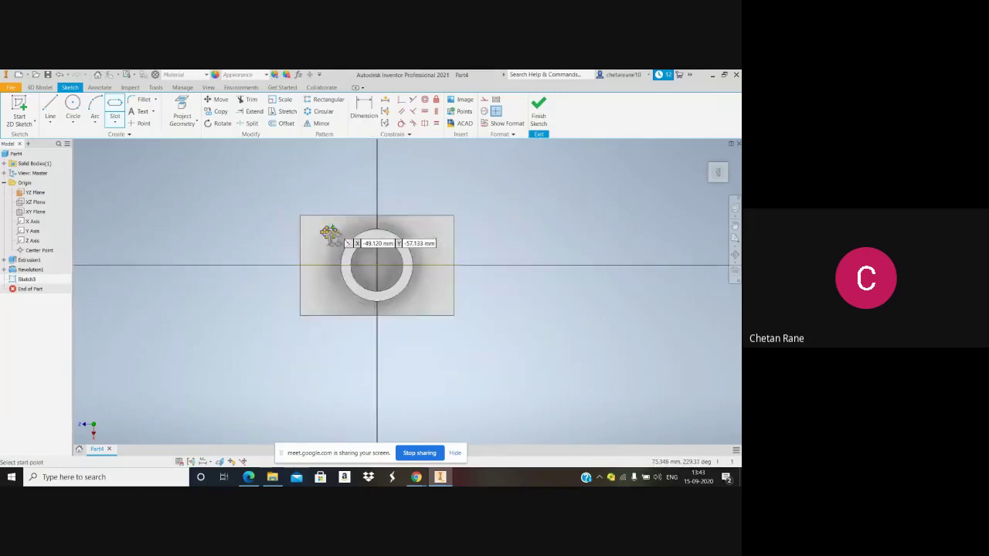
Size the slot with width 5 and end-arc radius 7.5
{"action": "left_click", "coordinate": [364, 122]}
{"action": "left_click", "coordinate": [327, 230]}
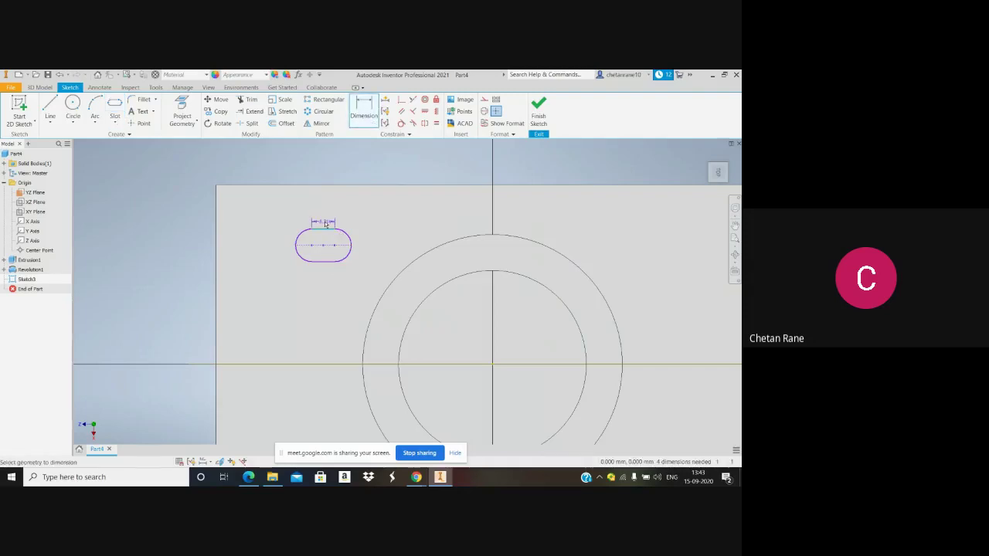
{"action": "left_click", "coordinate": [325, 224]}
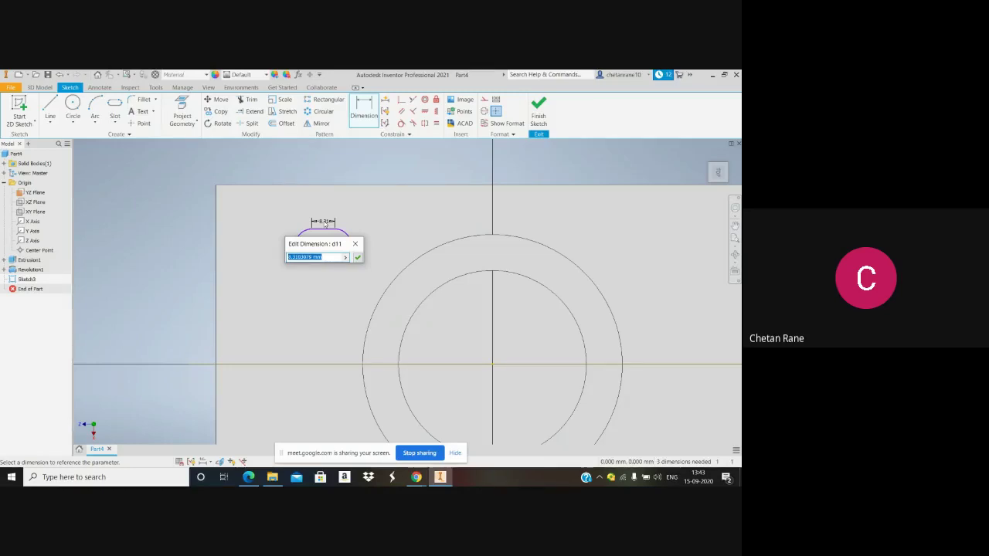
{"action": "type", "text": "5"}
{"action": "key", "text": "Return"}
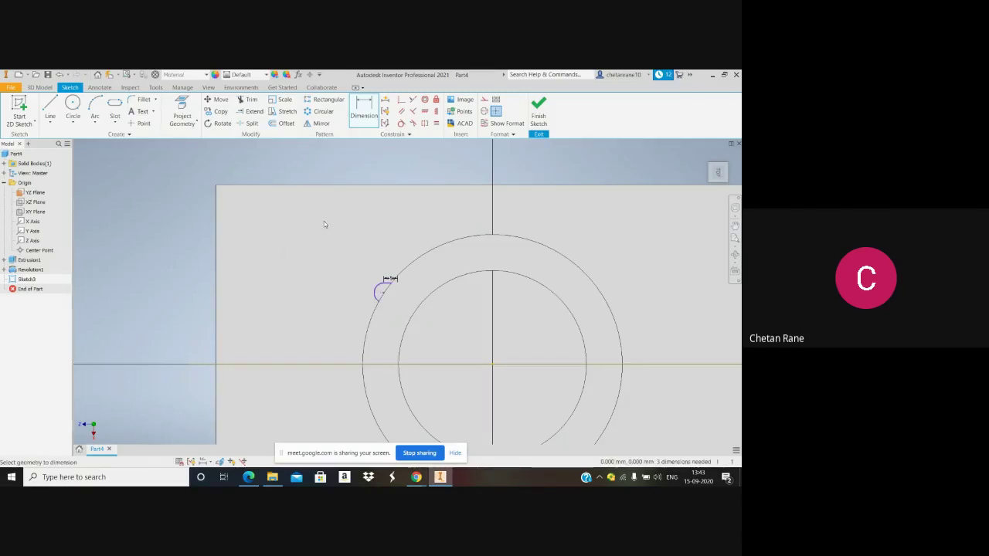
{"action": "scroll", "coordinate": [399, 294], "scroll_direction": "up", "scroll_amount": 2}
{"action": "scroll", "coordinate": [399, 294], "scroll_direction": "down", "scroll_amount": 1}
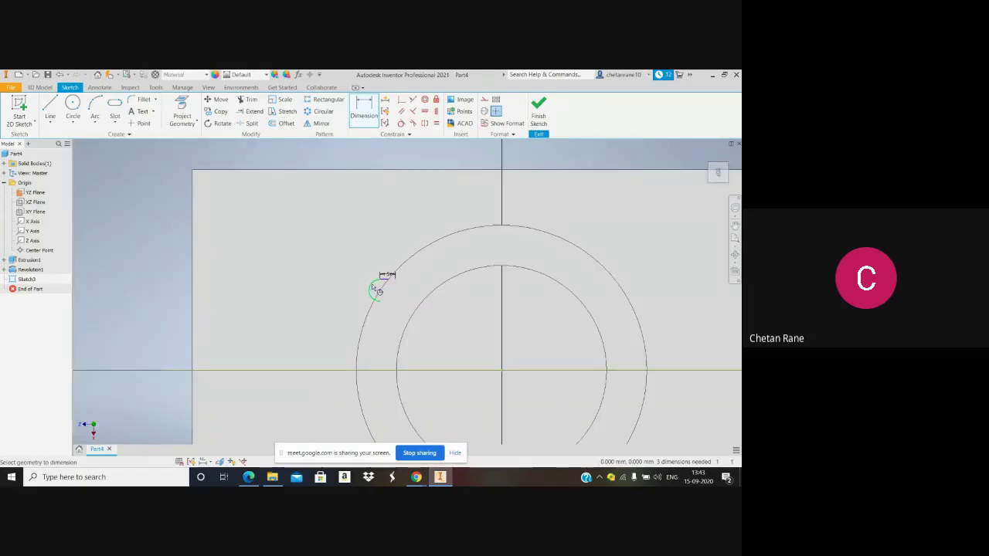
{"action": "left_click", "coordinate": [374, 287]}
{"action": "left_click", "coordinate": [376, 288]}
{"action": "left_click", "coordinate": [340, 276]}
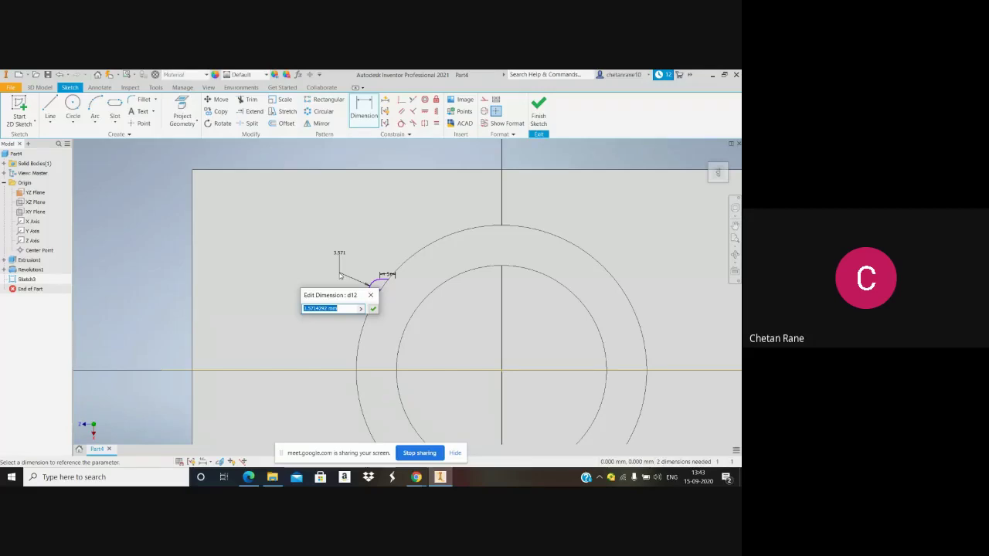
{"action": "type", "text": "7.5"}
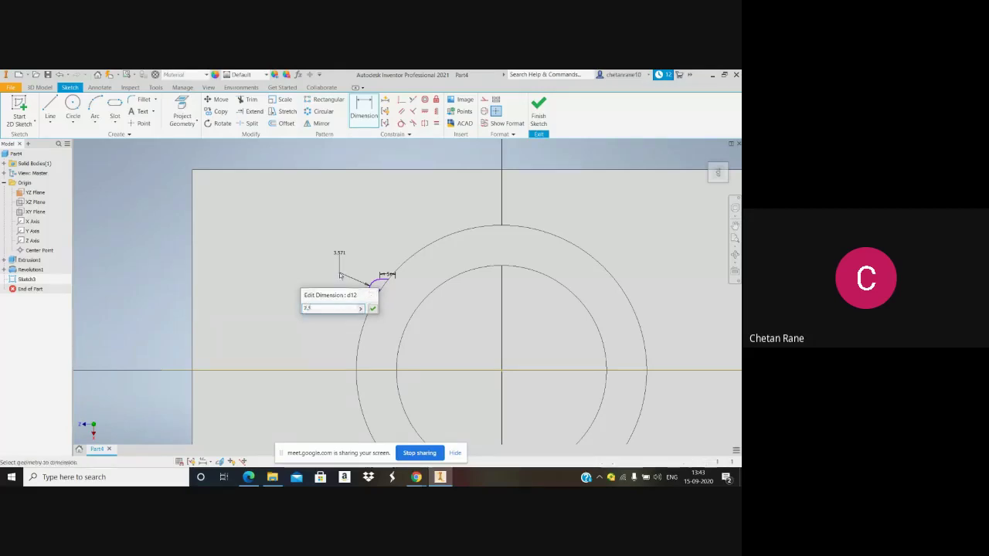
{"action": "key", "text": "Return"}
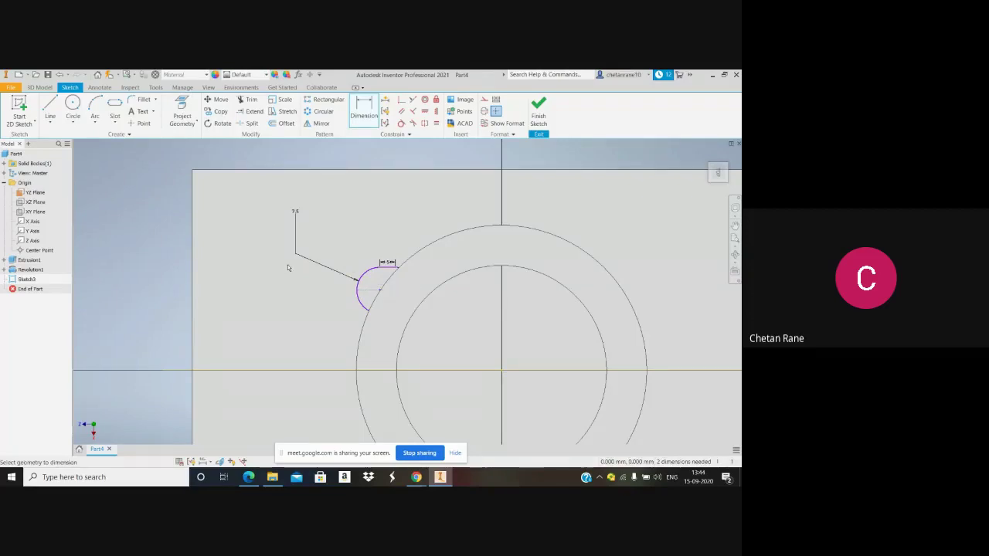
Locate the slot 30 from the plate's top edge and 28 from its left edge
{"action": "left_click", "coordinate": [369, 118]}
{"action": "left_click", "coordinate": [379, 291]}
{"action": "left_click", "coordinate": [369, 171]}
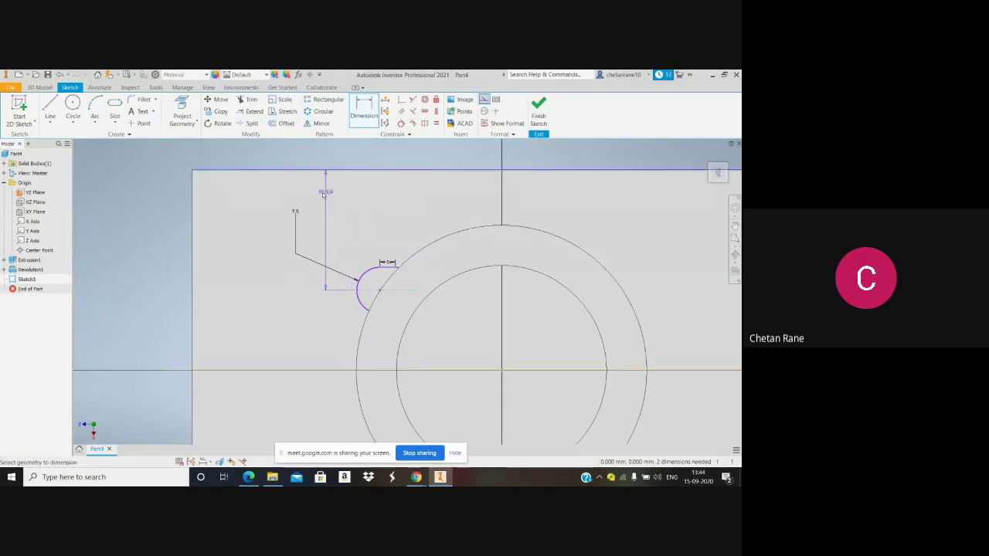
{"action": "left_click", "coordinate": [307, 205]}
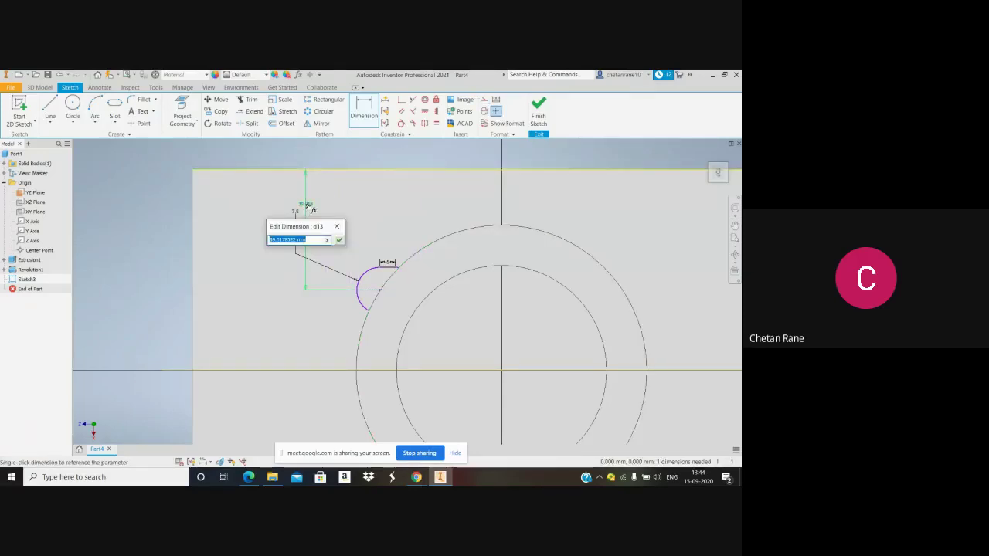
{"action": "type", "text": "30"}
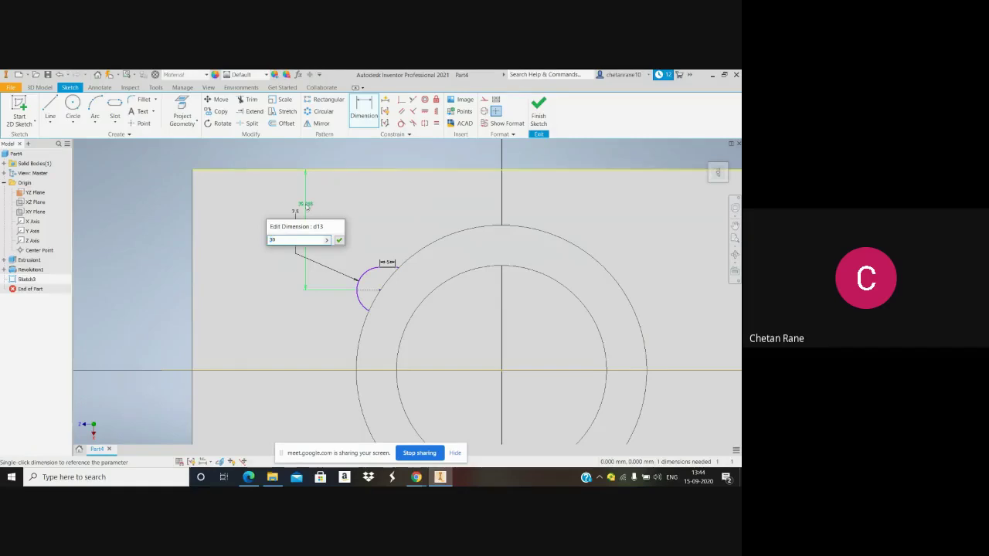
{"action": "key", "text": "Return"}
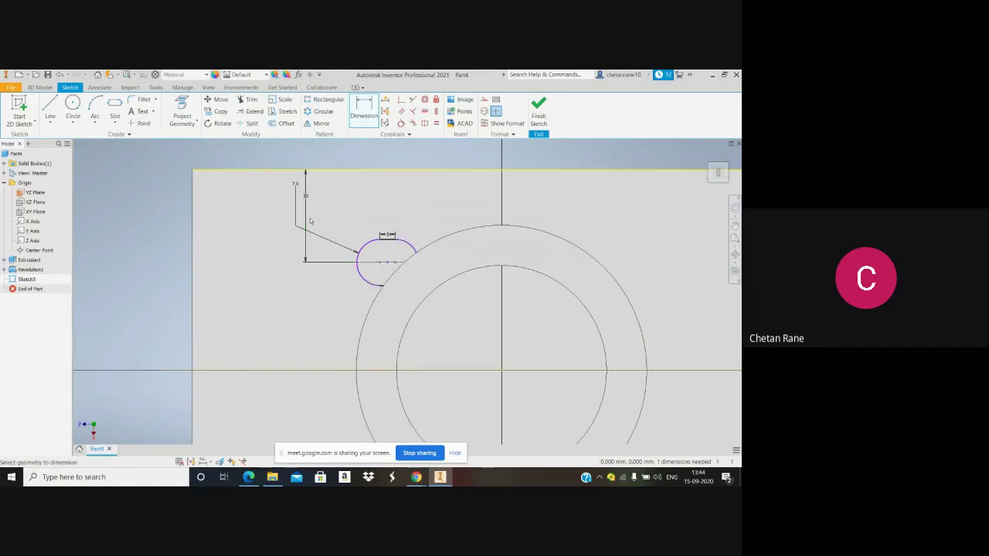
{"action": "left_click", "coordinate": [368, 113]}
{"action": "left_click", "coordinate": [370, 114]}
{"action": "left_click", "coordinate": [193, 265]}
{"action": "left_click", "coordinate": [255, 299]}
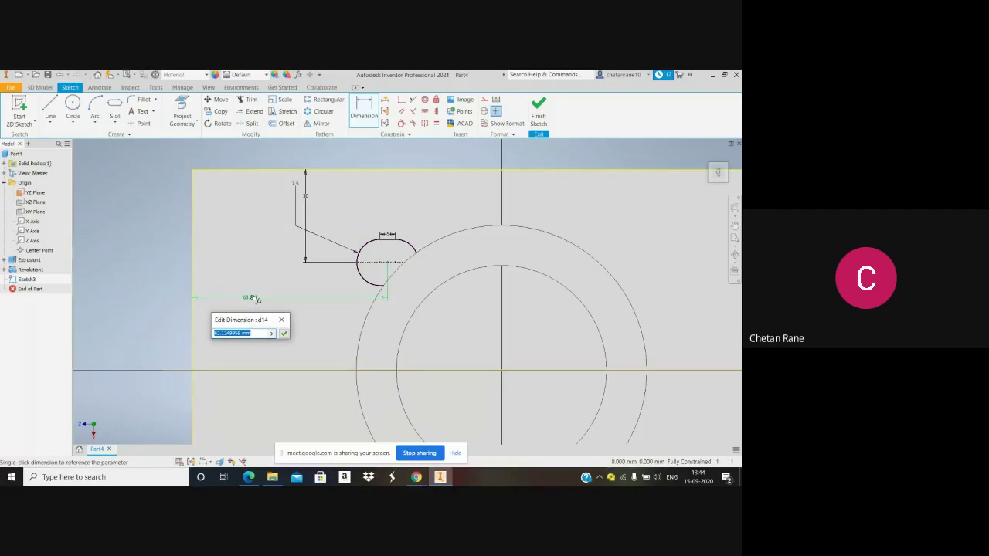
{"action": "type", "text": "2"}
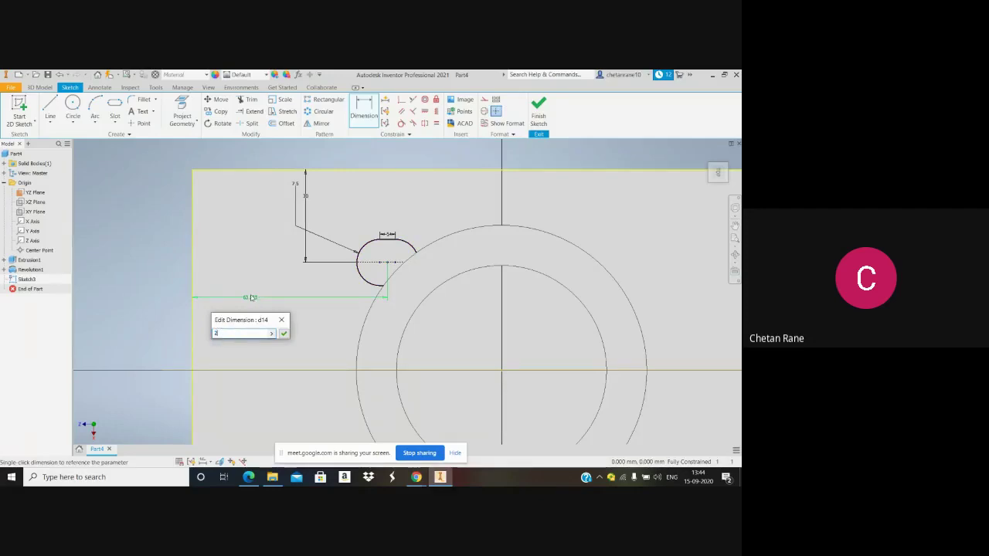
{"action": "type", "text": "8"}
{"action": "key", "text": "Return"}
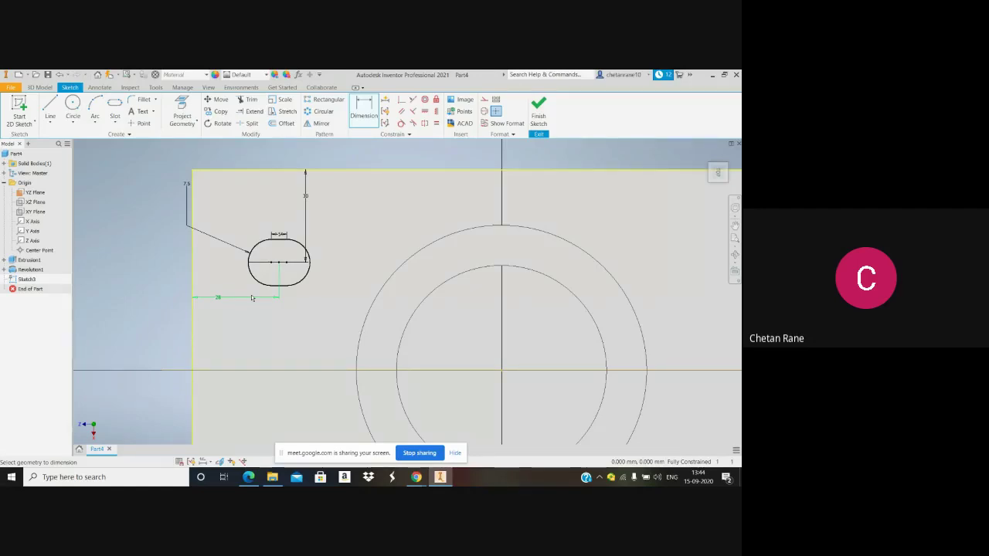
{"action": "left_click", "coordinate": [251, 298]}
{"action": "scroll", "coordinate": [326, 210], "scroll_direction": "down", "scroll_amount": 3}
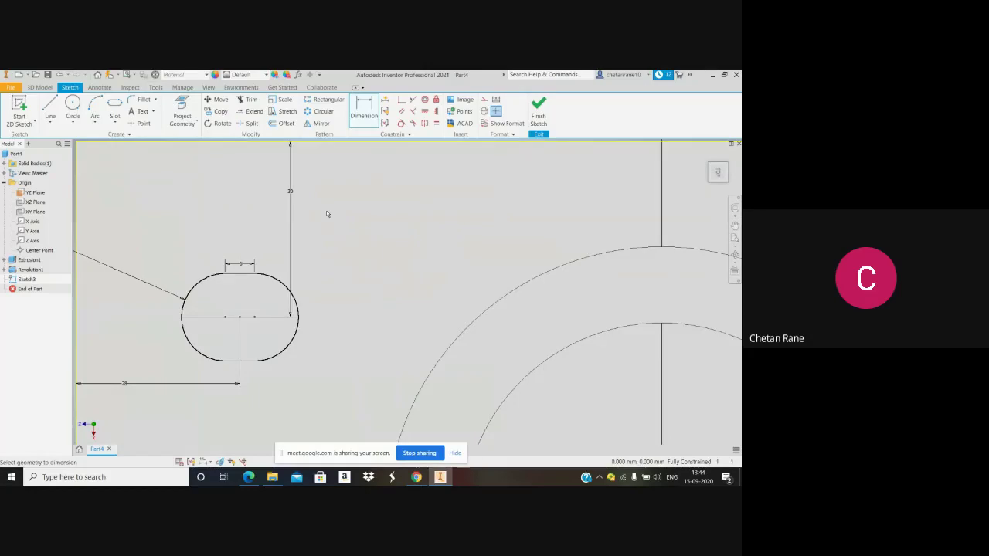
{"action": "scroll", "coordinate": [333, 229], "scroll_direction": "up", "scroll_amount": 5}
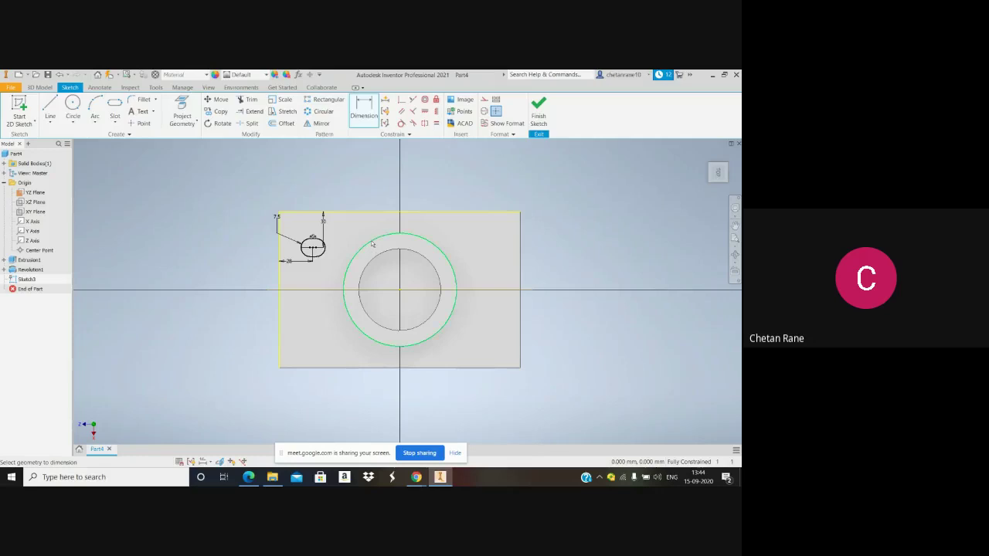
{"action": "scroll", "coordinate": [370, 242], "scroll_direction": "down", "scroll_amount": 3}
{"action": "scroll", "coordinate": [370, 242], "scroll_direction": "up", "scroll_amount": 4}
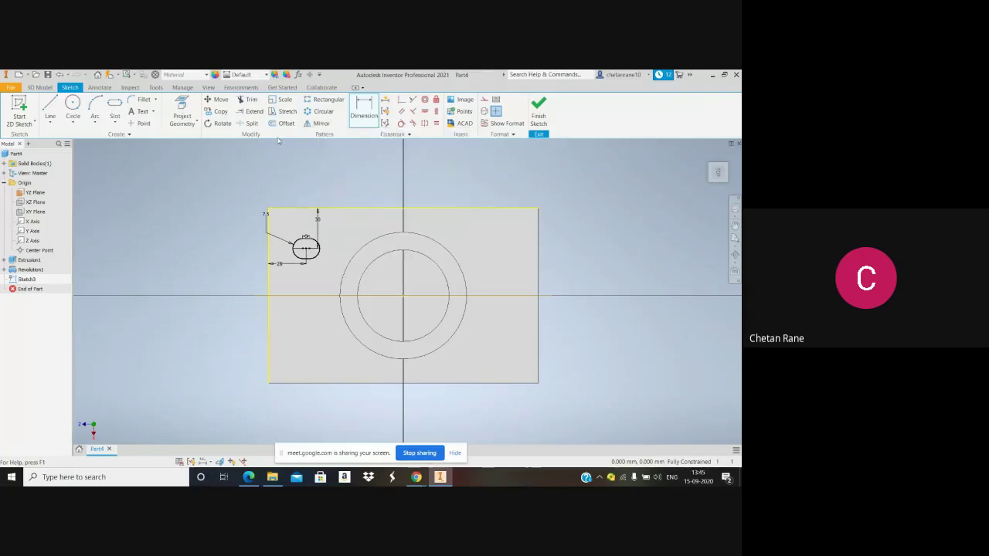
{"action": "left_click", "coordinate": [50, 108]}
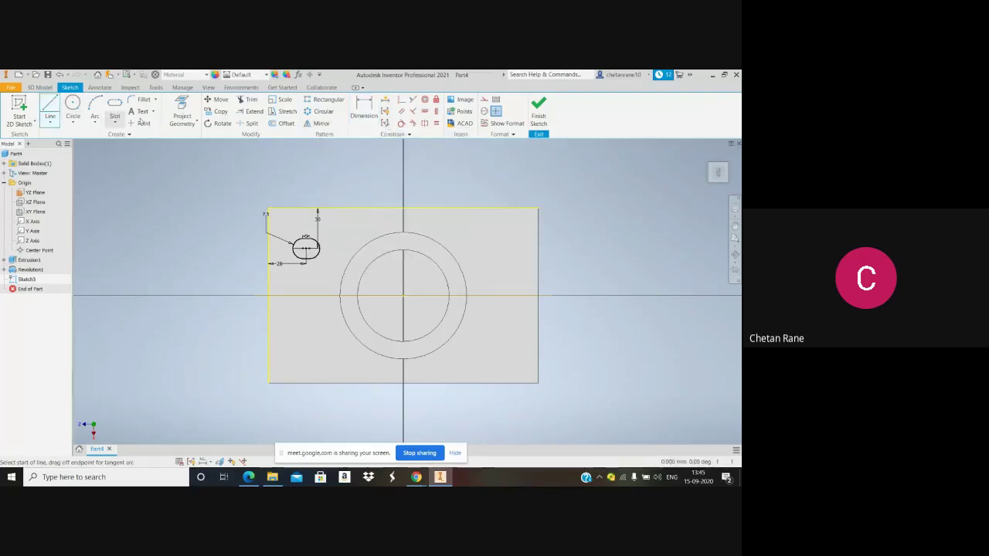
Draw vertical and horizontal construction centrelines through the ring's centre
{"action": "left_click", "coordinate": [483, 112]}
{"action": "left_click", "coordinate": [403, 294]}
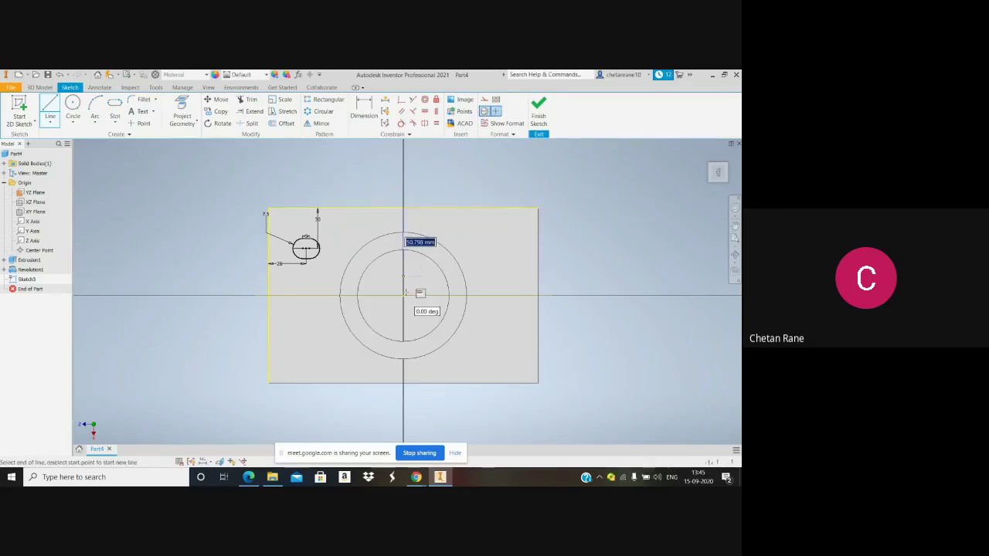
{"action": "left_click", "coordinate": [403, 340]}
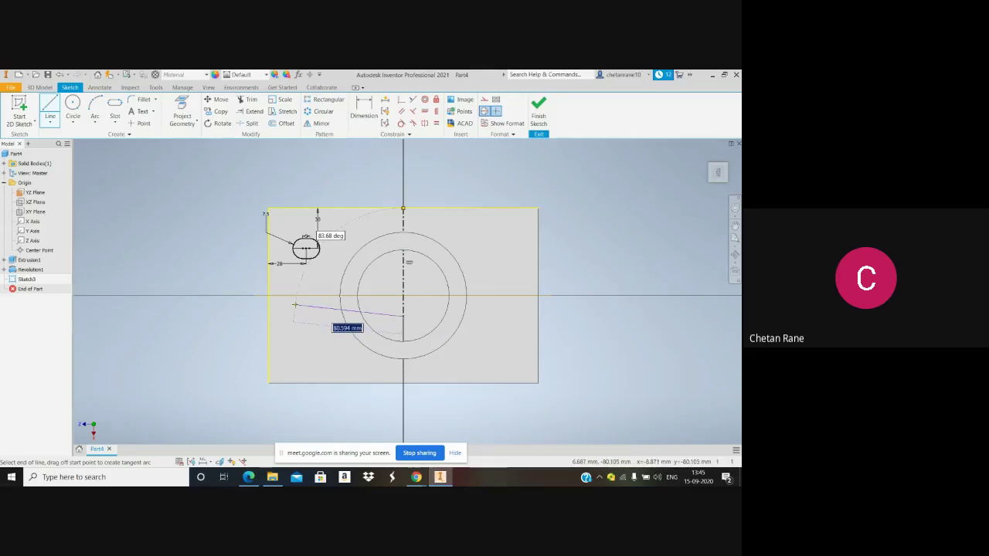
{"action": "key", "text": "Escape"}
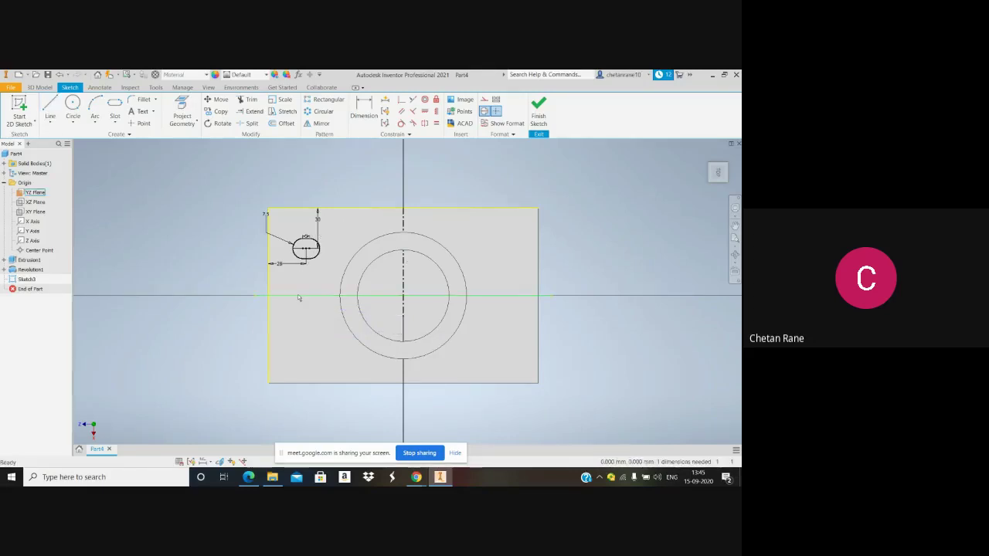
{"action": "left_click", "coordinate": [50, 110]}
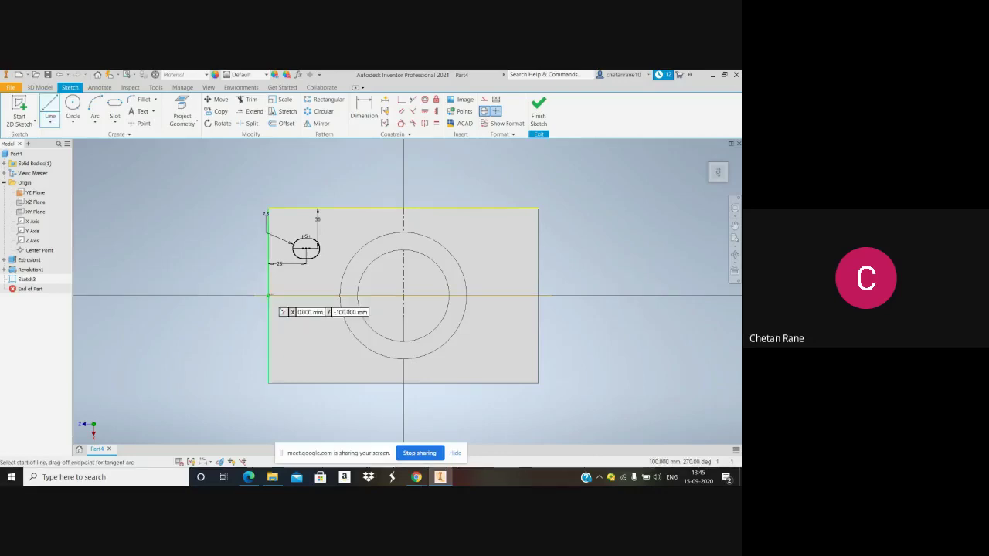
{"action": "left_click", "coordinate": [268, 295]}
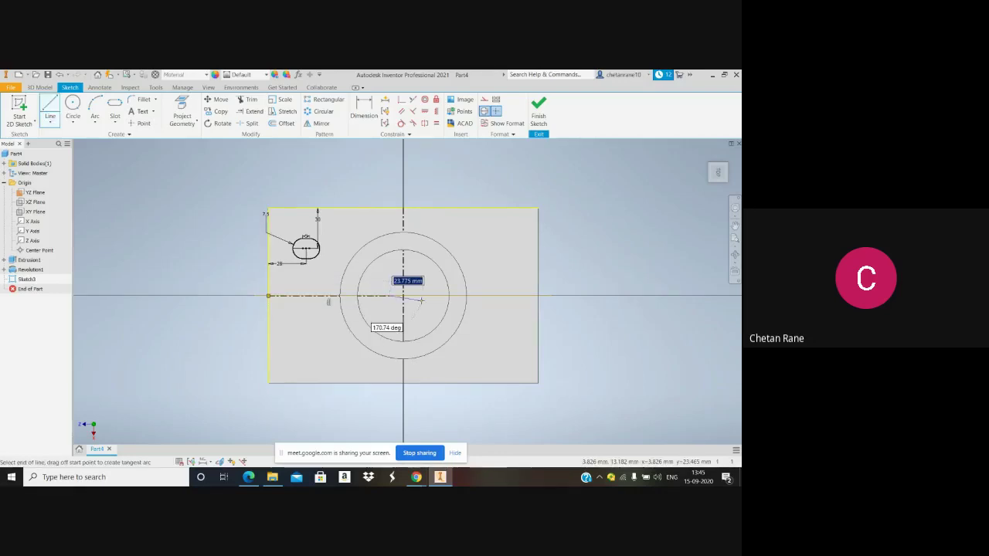
{"action": "key", "text": "Escape"}
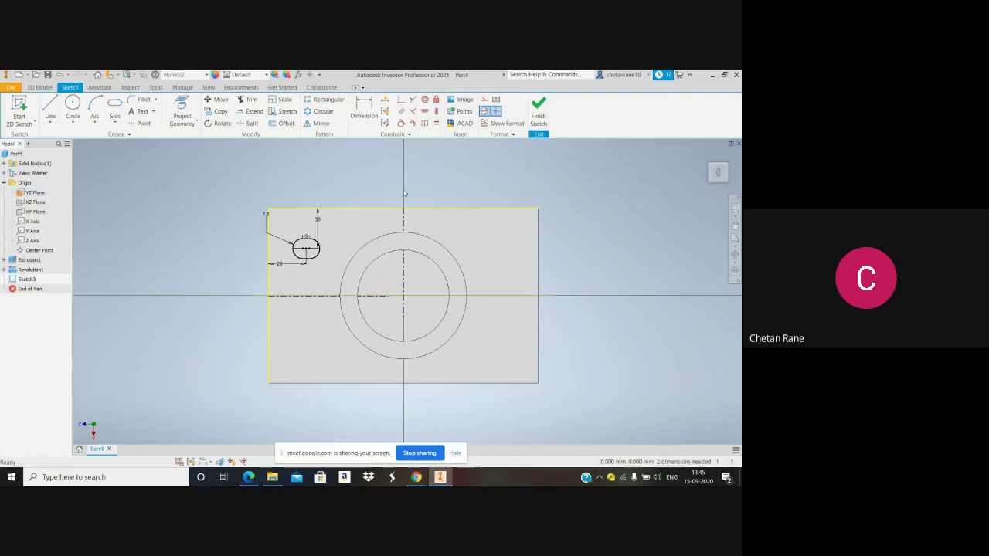
{"action": "left_click", "coordinate": [319, 127]}
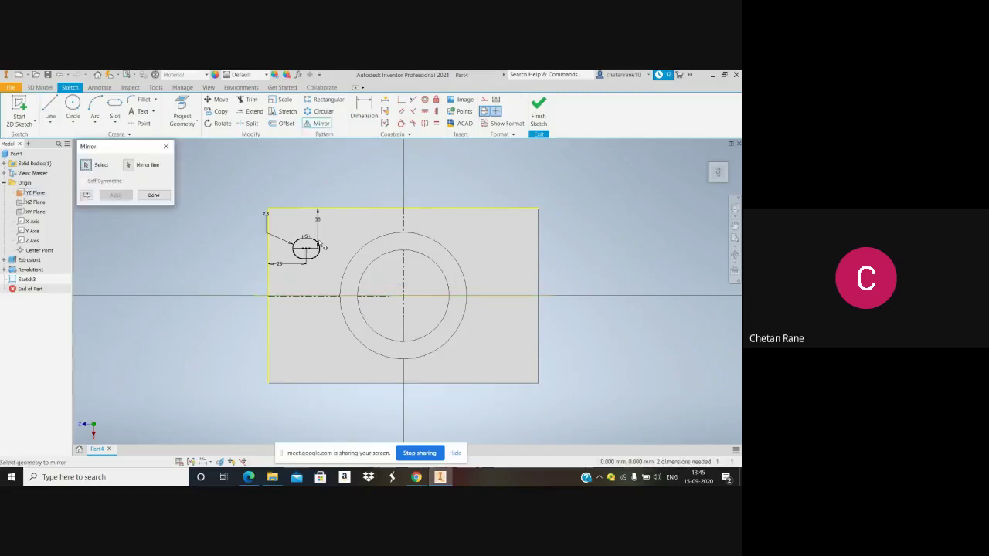
Mirror the left slot across the vertical centreline to create a right slot
{"action": "left_click_drag", "start_coordinate": [323, 266], "coordinate": [294, 235]}
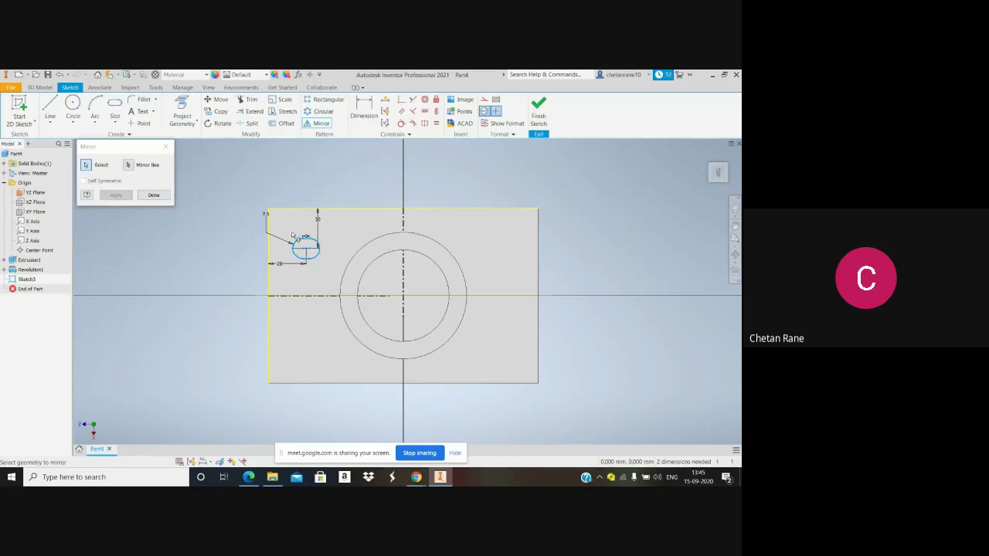
{"action": "left_click", "coordinate": [128, 165]}
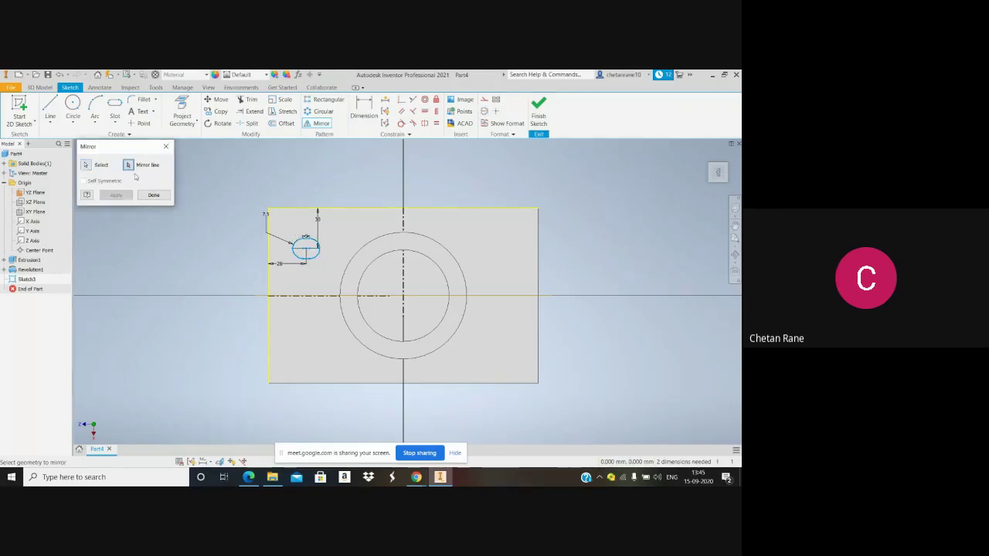
{"action": "left_click", "coordinate": [403, 286]}
{"action": "left_click", "coordinate": [117, 195]}
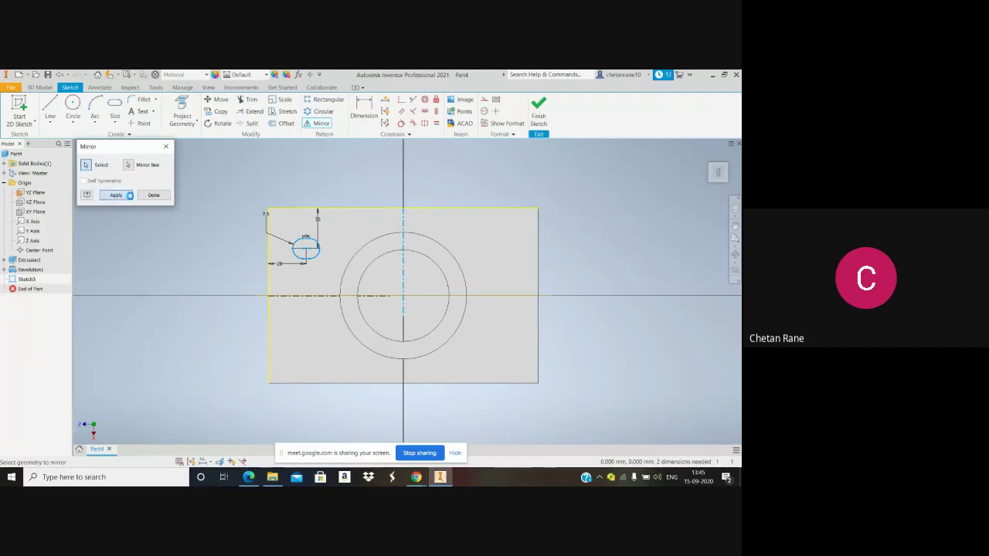
{"action": "left_click", "coordinate": [152, 197]}
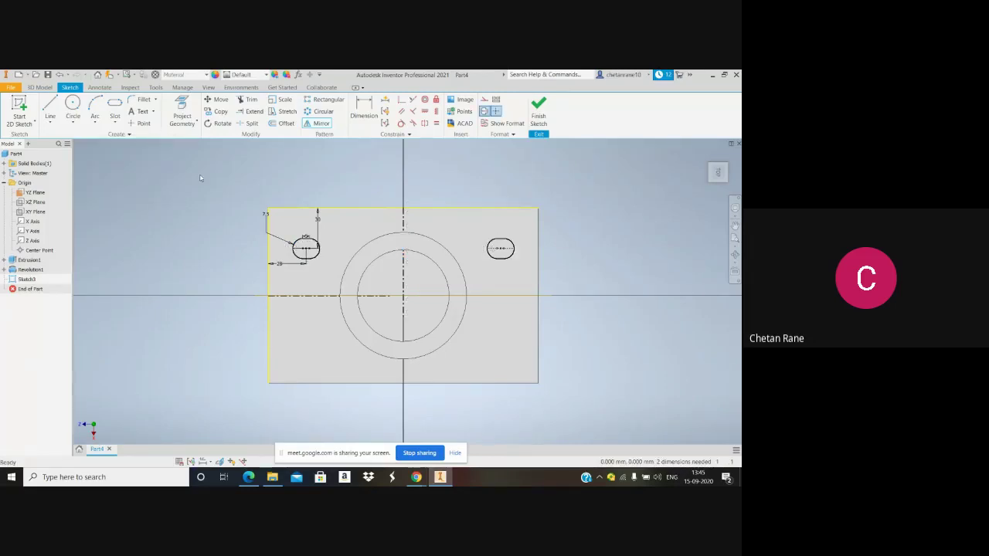
Mirror both slots across the horizontal centreline to make four, and finish the sketch
{"action": "left_click", "coordinate": [318, 124]}
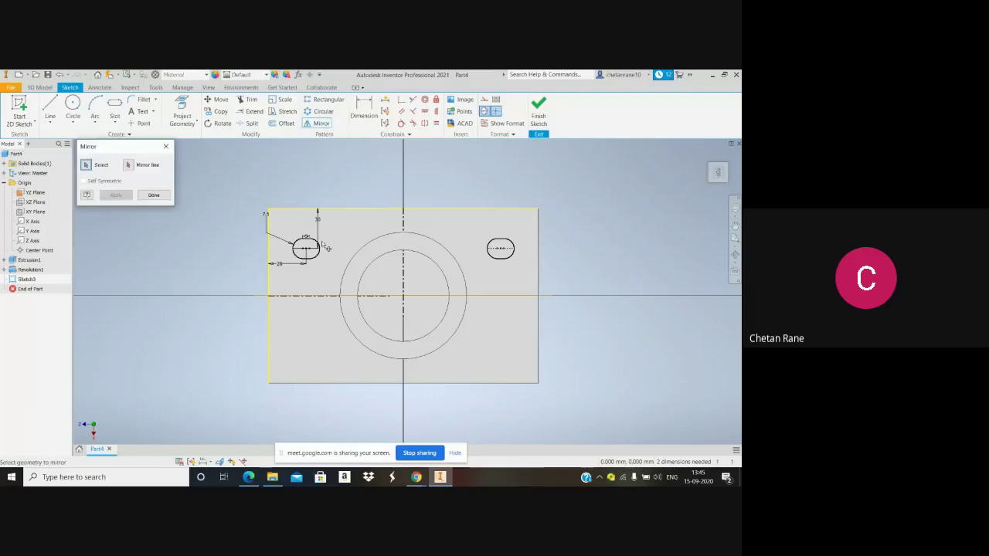
{"action": "left_click_drag", "start_coordinate": [324, 267], "coordinate": [291, 237]}
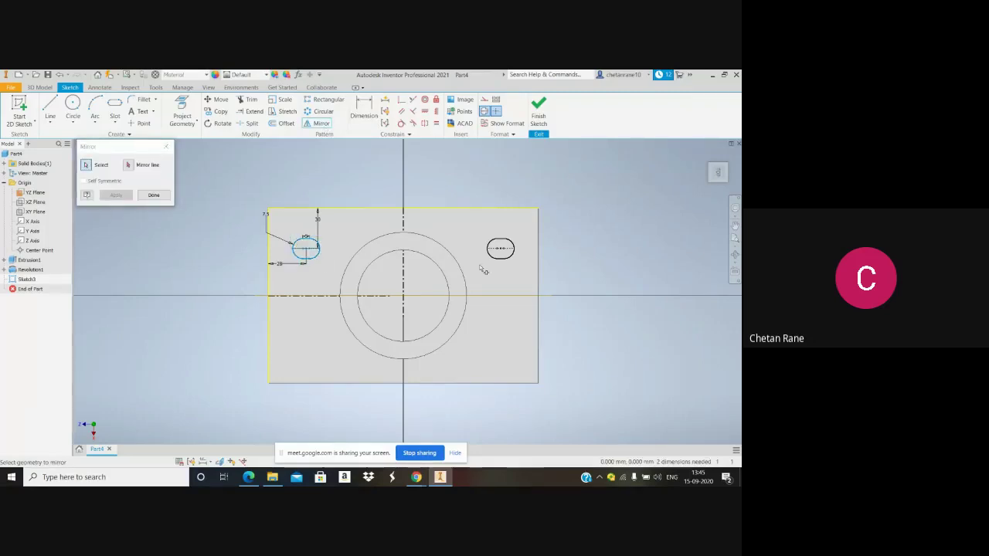
{"action": "left_click_drag", "start_coordinate": [510, 268], "coordinate": [473, 234]}
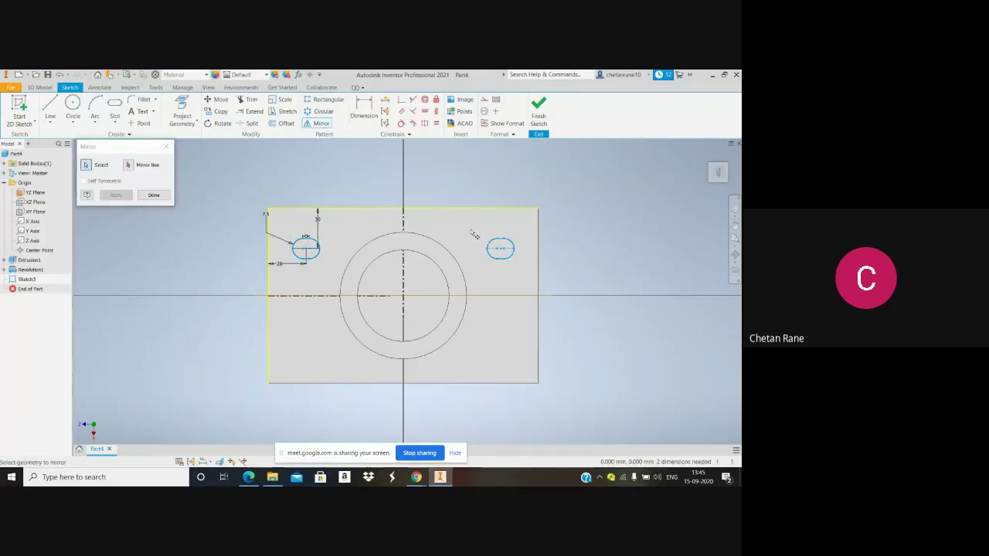
{"action": "left_click", "coordinate": [129, 168]}
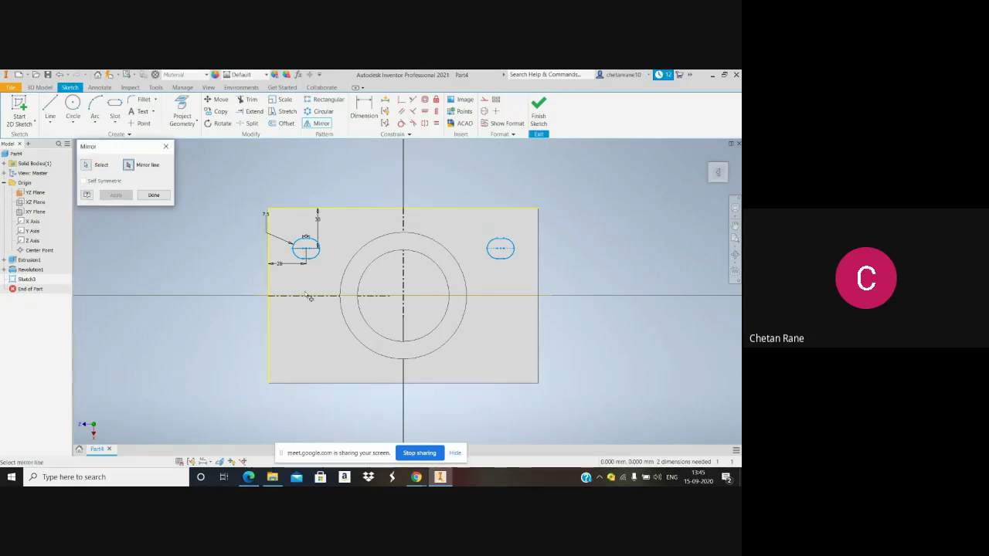
{"action": "left_click", "coordinate": [308, 296]}
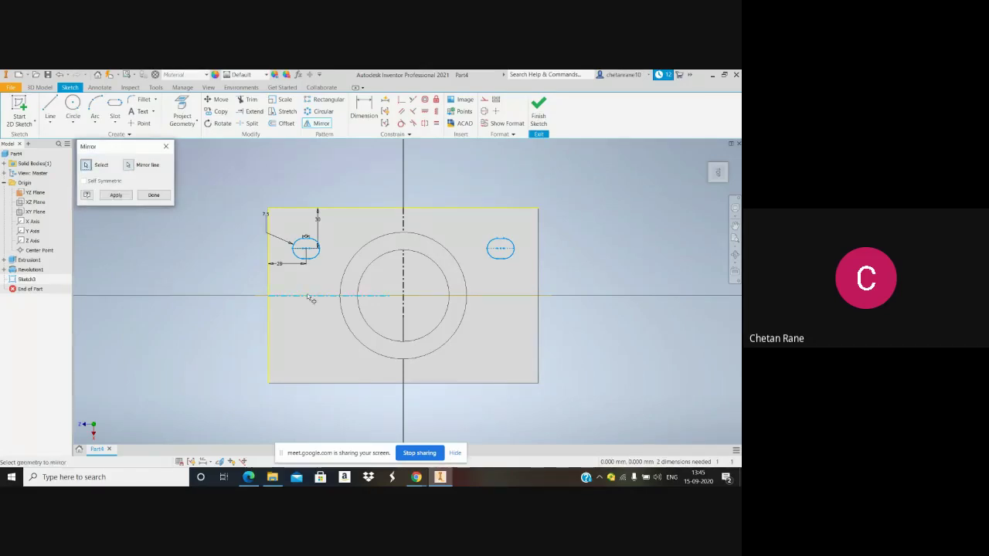
{"action": "left_click", "coordinate": [116, 195]}
{"action": "left_click", "coordinate": [152, 195]}
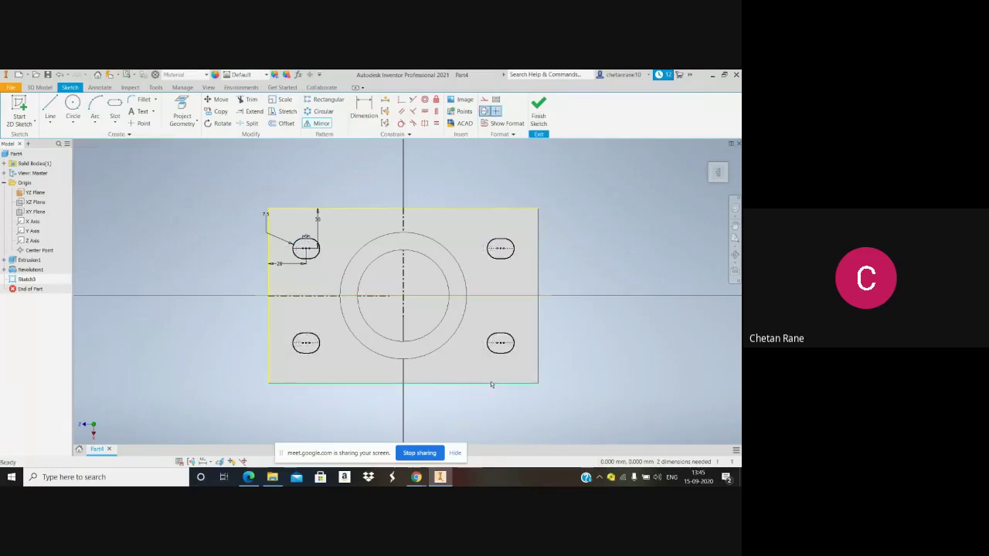
{"action": "mouse_move", "coordinate": [502, 394]}
{"action": "left_click", "coordinate": [541, 115]}
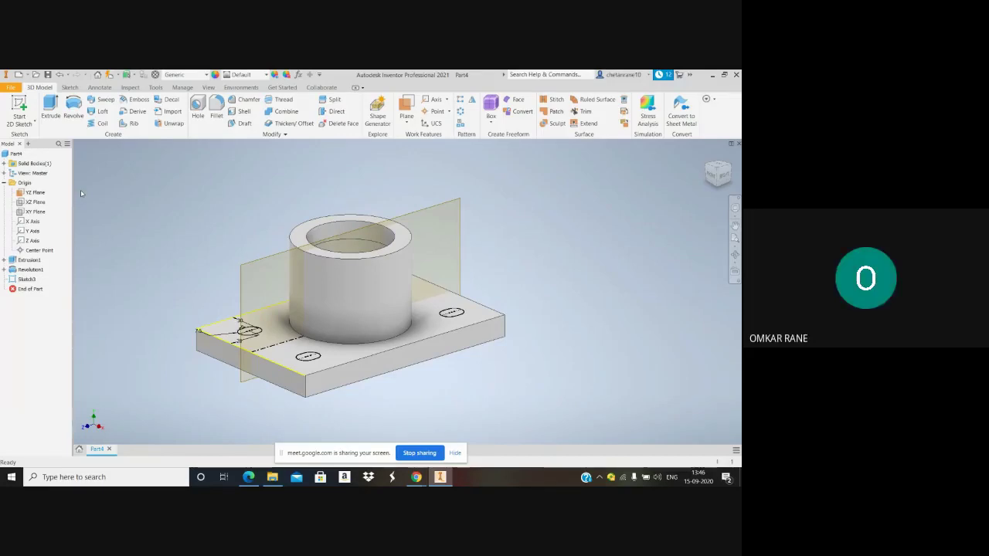
Extrude the four slot profiles as a cut down through the base plate
{"action": "left_click", "coordinate": [49, 112]}
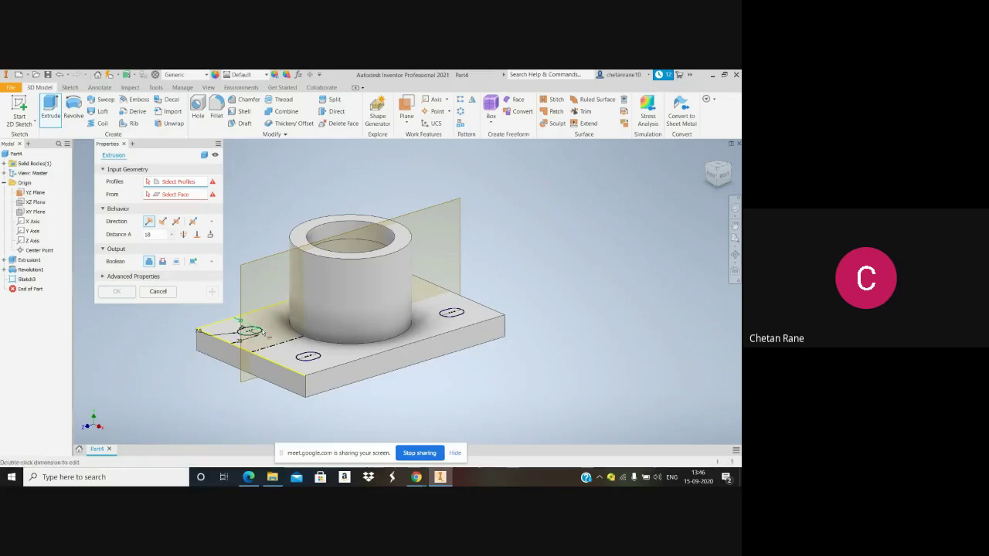
{"action": "left_click", "coordinate": [304, 367]}
{"action": "left_click", "coordinate": [448, 315]}
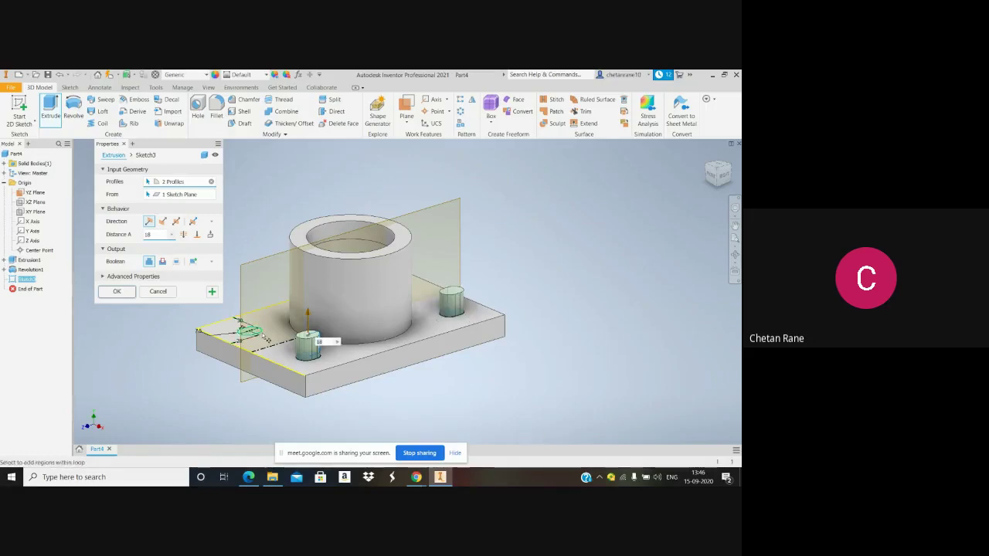
{"action": "left_click", "coordinate": [265, 338]}
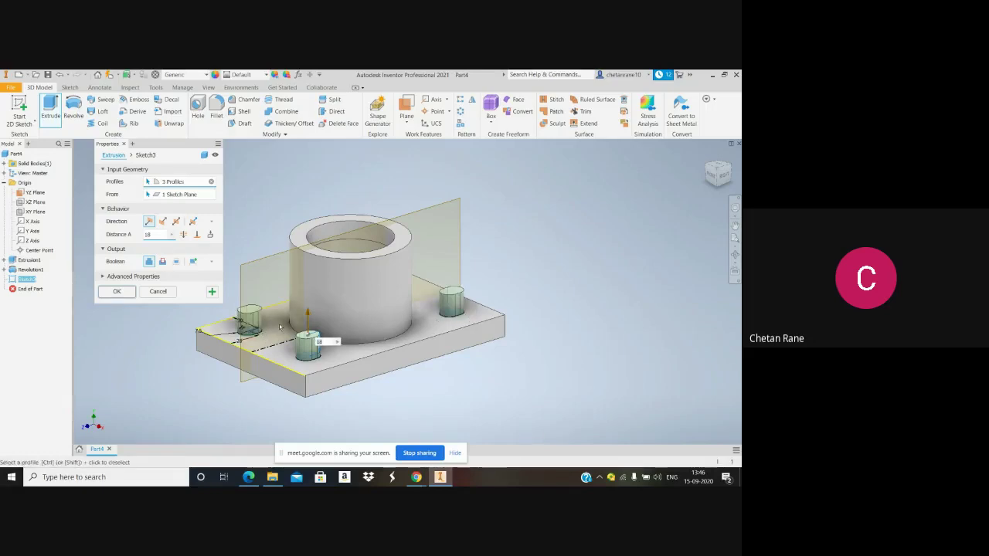
{"action": "left_click", "coordinate": [735, 255]}
{"action": "left_click_drag", "start_coordinate": [610, 276], "coordinate": [451, 249]}
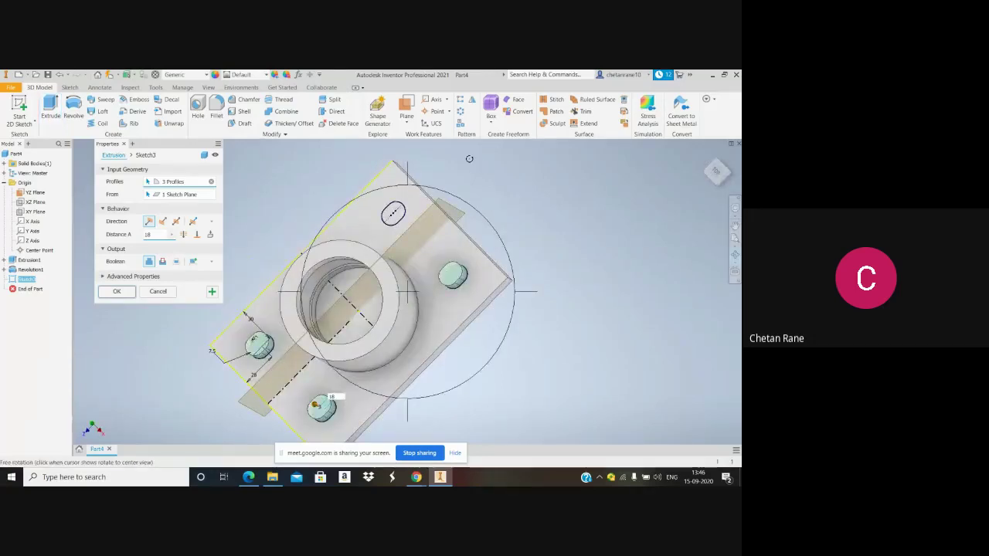
{"action": "key", "text": "Escape"}
{"action": "left_click", "coordinate": [386, 211]}
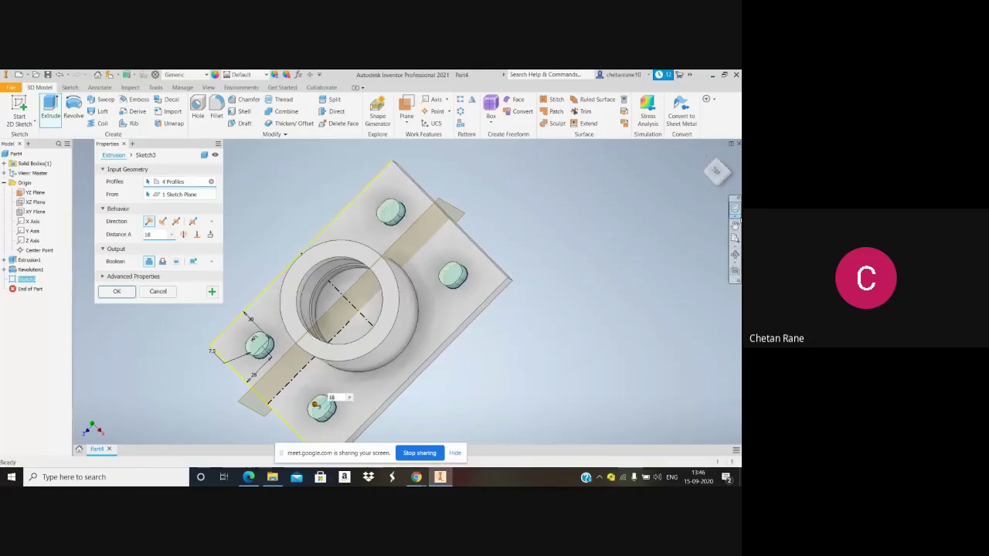
{"action": "left_click", "coordinate": [736, 255]}
{"action": "left_click_drag", "start_coordinate": [317, 202], "coordinate": [311, 324]}
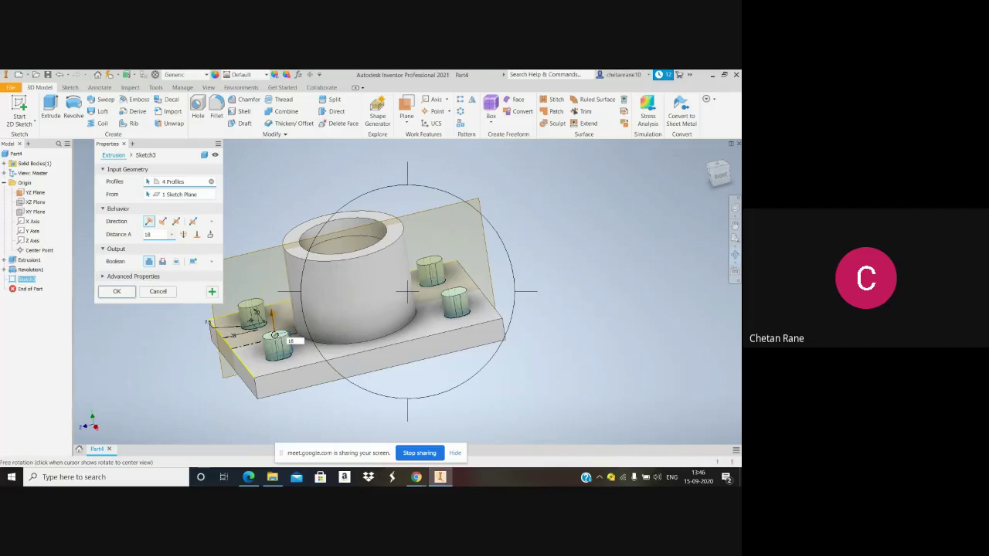
{"action": "left_click", "coordinate": [162, 221]}
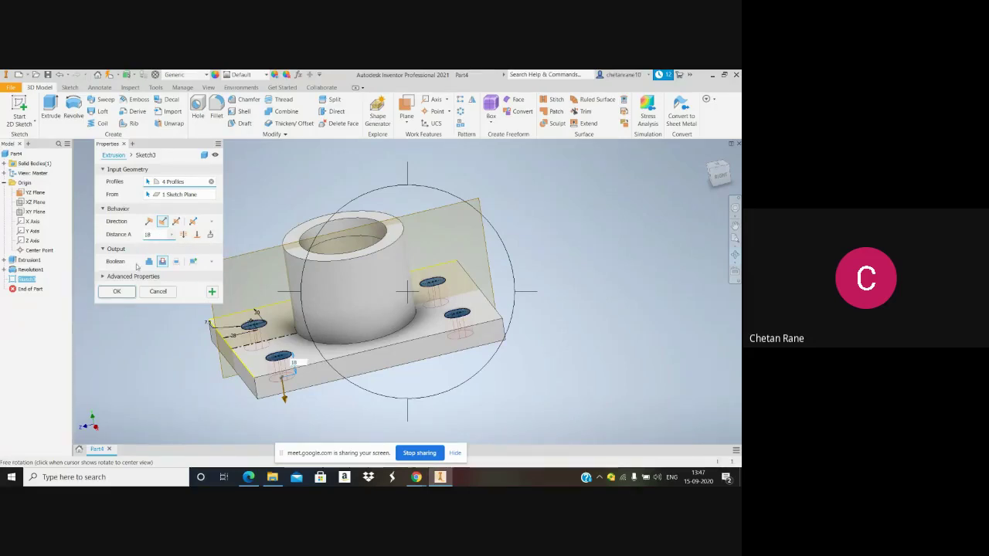
{"action": "left_click", "coordinate": [117, 291]}
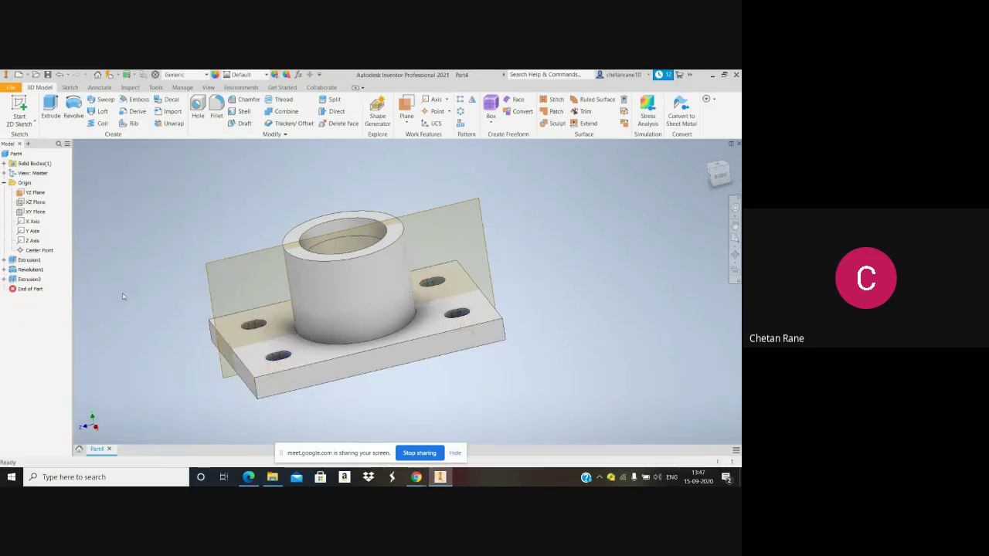
Orbit the part to inspect the four holes from several angles
{"action": "left_click", "coordinate": [733, 257]}
{"action": "left_click_drag", "start_coordinate": [342, 258], "coordinate": [345, 295]}
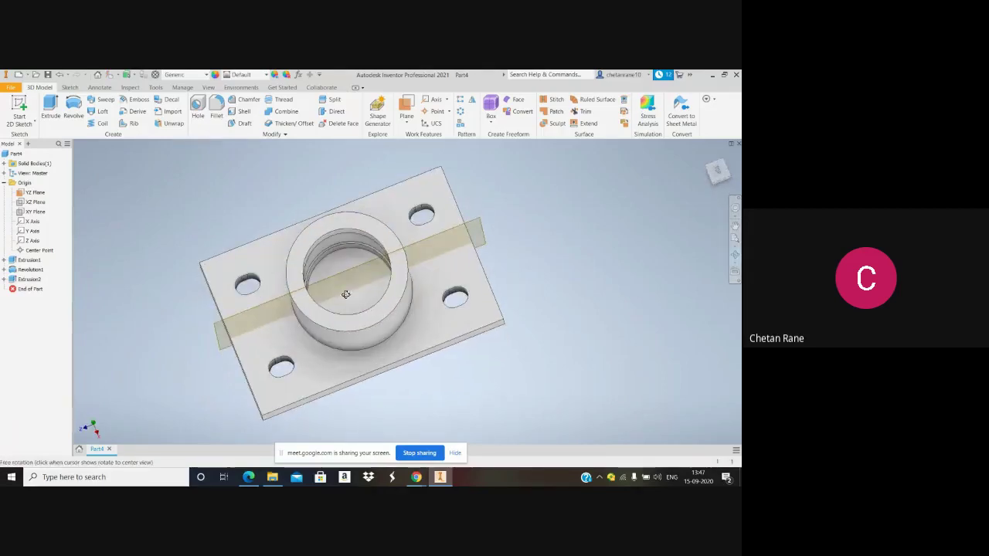
{"action": "left_click_drag", "start_coordinate": [345, 294], "coordinate": [348, 252]}
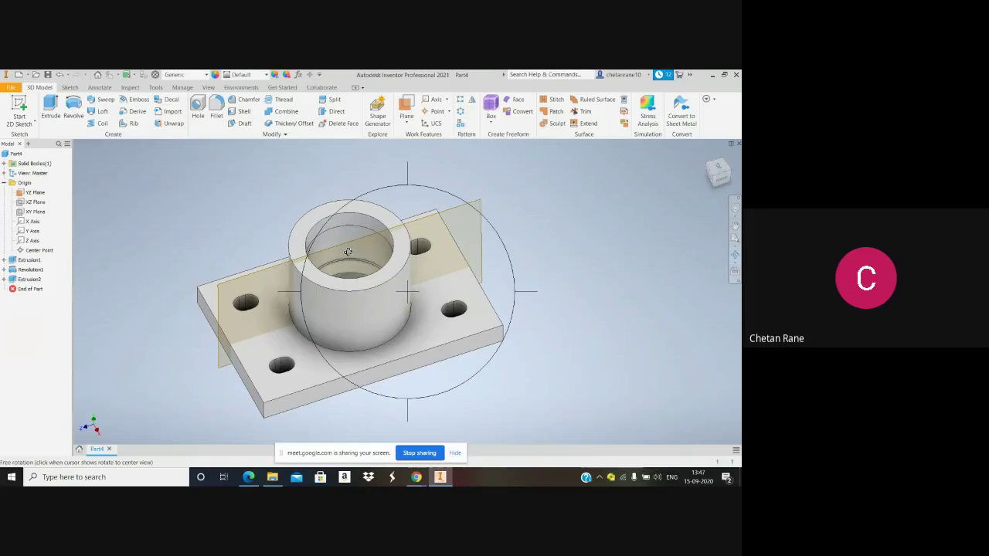
{"action": "left_click_drag", "start_coordinate": [353, 237], "coordinate": [337, 226]}
{"action": "left_click_drag", "start_coordinate": [521, 280], "coordinate": [419, 232]}
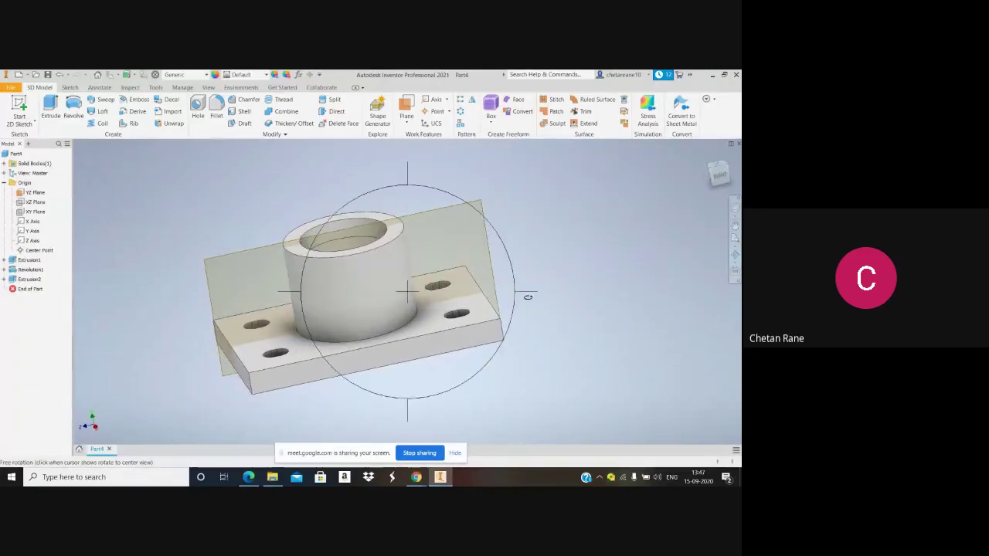
{"action": "key", "text": "Escape"}
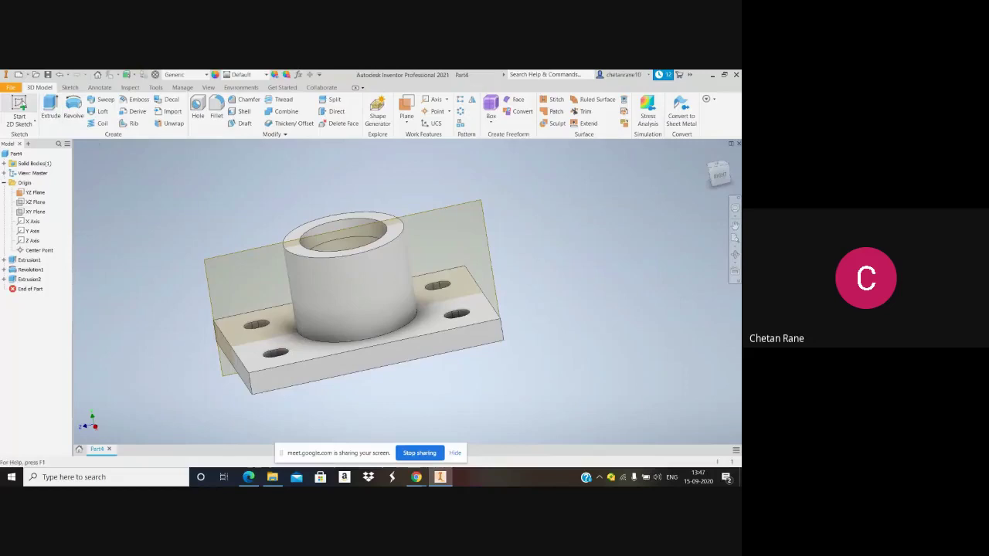
Start a new 2D sketch on the top face and bring up the flange drawing PDF
{"action": "left_click", "coordinate": [20, 108]}
{"action": "left_click", "coordinate": [293, 252]}
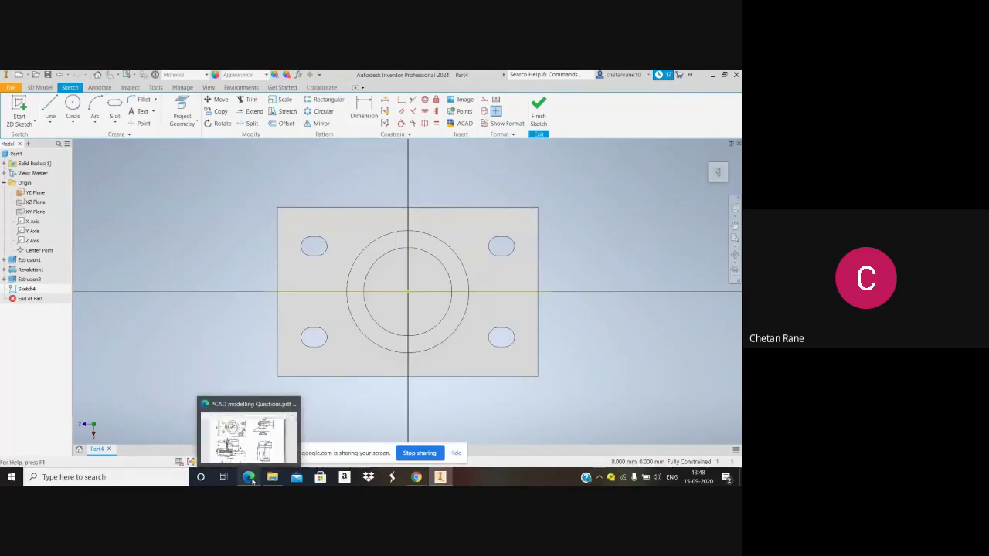
{"action": "left_click", "coordinate": [251, 479]}
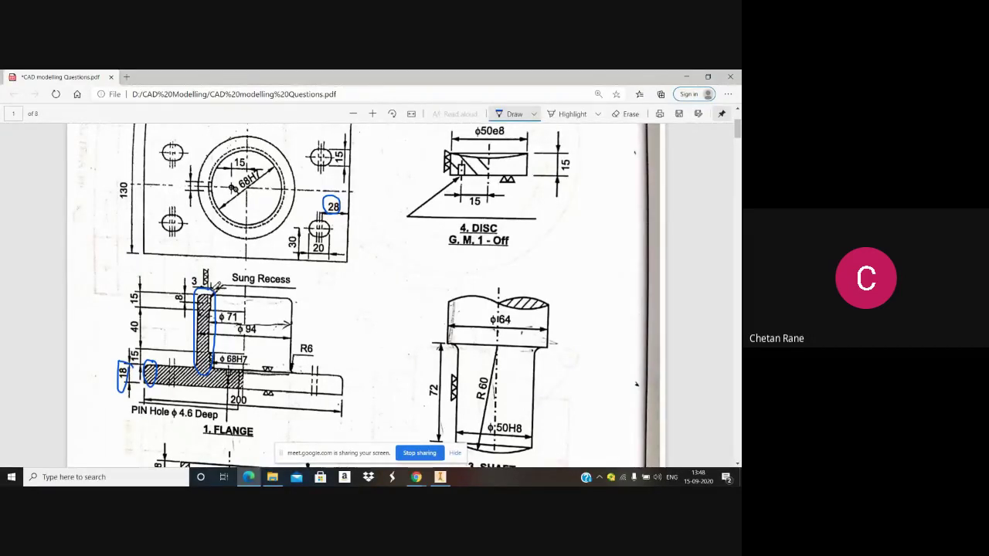
Mark the hatched recess section on the flange drawing with ink, then return to Inventor
{"action": "mouse_move", "coordinate": [206, 292]}
{"action": "left_mouse_down"}
{"action": "mouse_move", "coordinate": [208, 307]}
{"action": "mouse_move", "coordinate": [213, 292]}
{"action": "left_mouse_up"}
{"action": "mouse_move", "coordinate": [420, 482]}
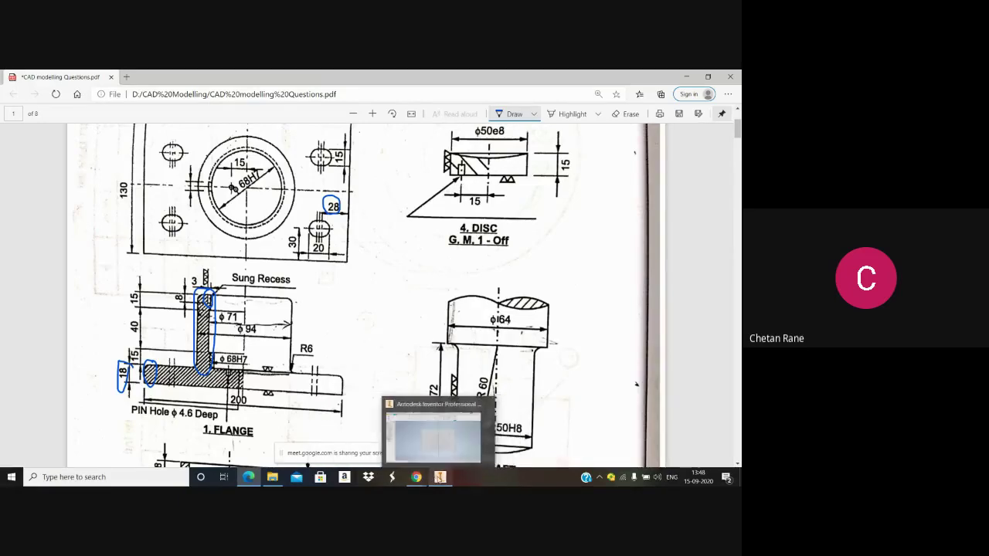
{"action": "left_click", "coordinate": [439, 476]}
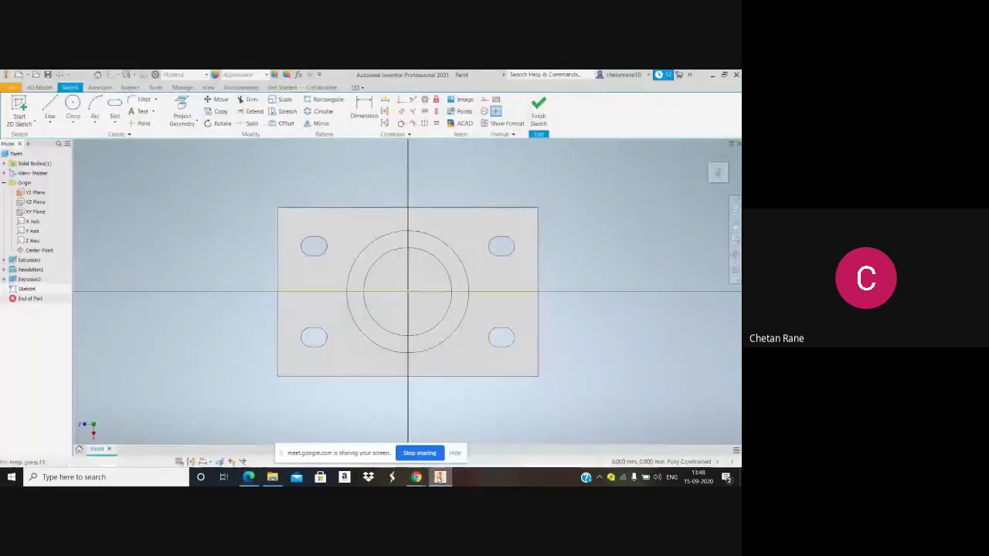
Draw a thin two-point rectangle just inside the inner circle, left of centre
{"action": "left_click", "coordinate": [114, 118]}
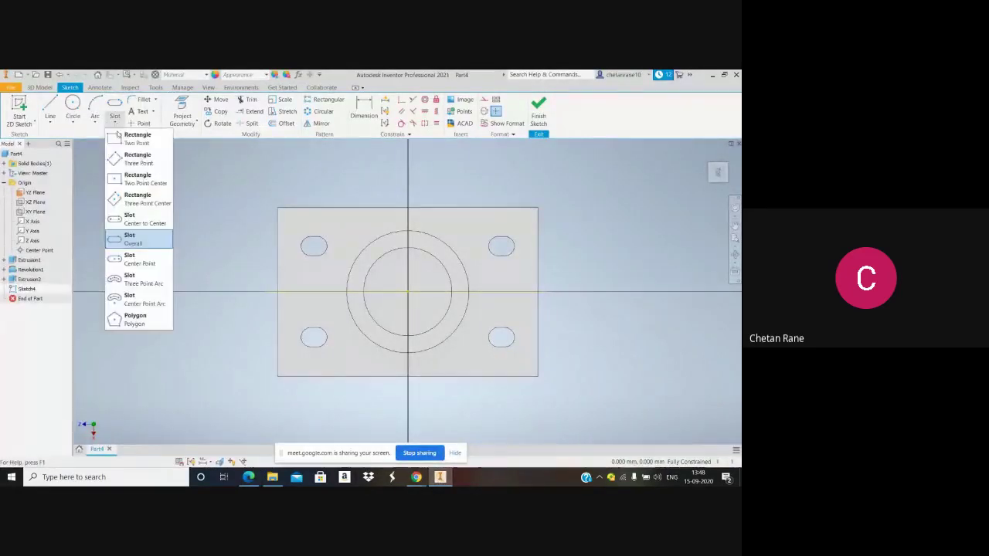
{"action": "left_click", "coordinate": [139, 142]}
{"action": "left_click", "coordinate": [327, 280]}
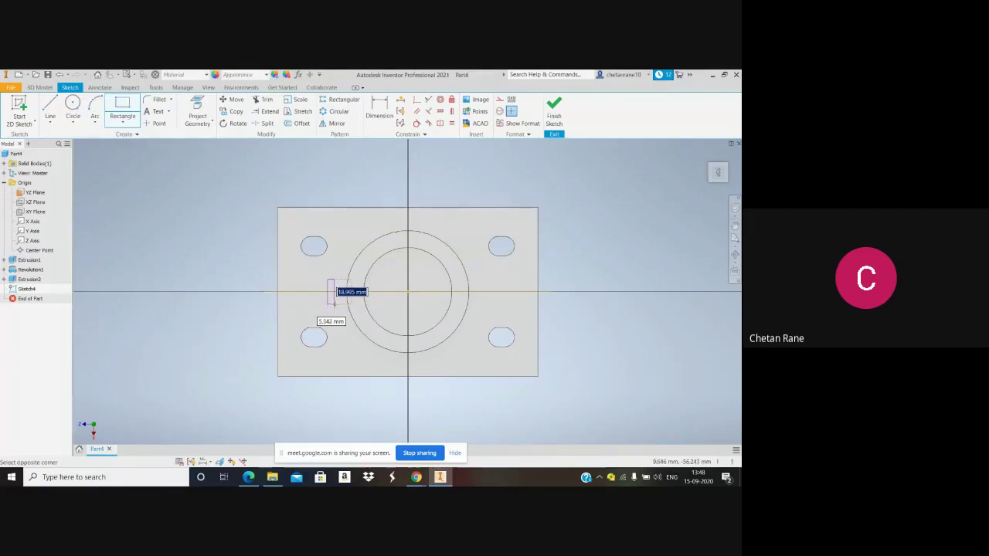
{"action": "left_click", "coordinate": [338, 313]}
Dimension the rectangle's width to 3 and place its height dimension
{"action": "left_click", "coordinate": [380, 109]}
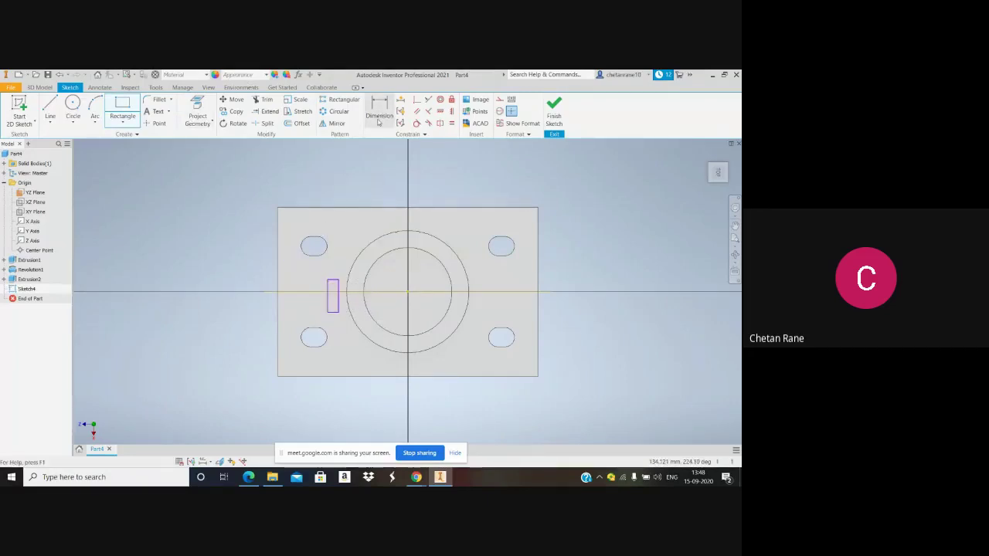
{"action": "left_click", "coordinate": [332, 280]}
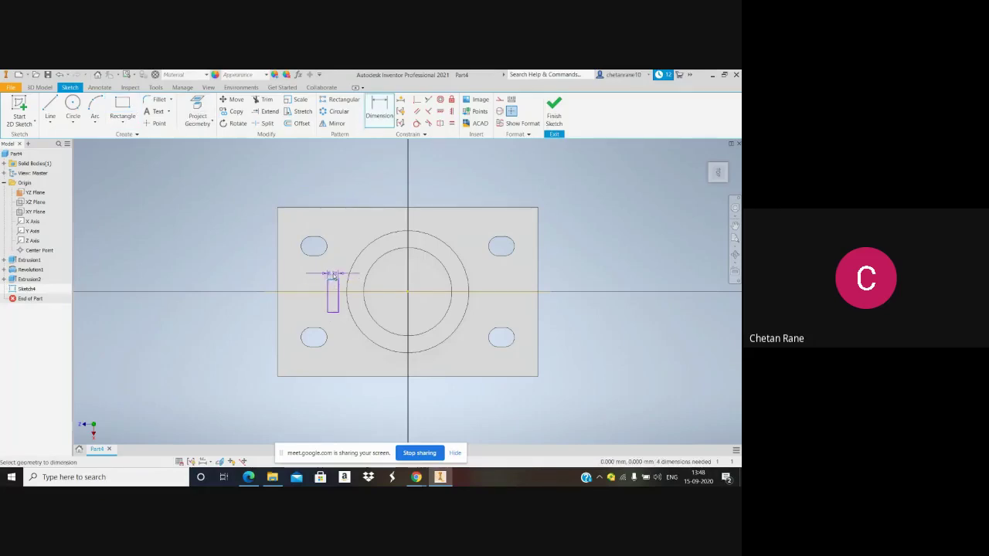
{"action": "left_click", "coordinate": [332, 272]}
{"action": "type", "text": "3"}
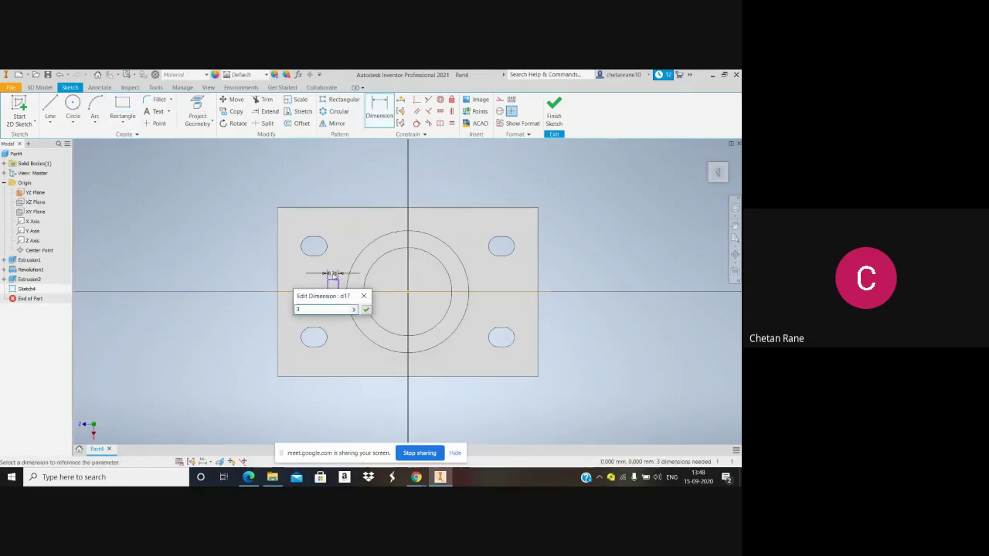
{"action": "key", "text": "Return"}
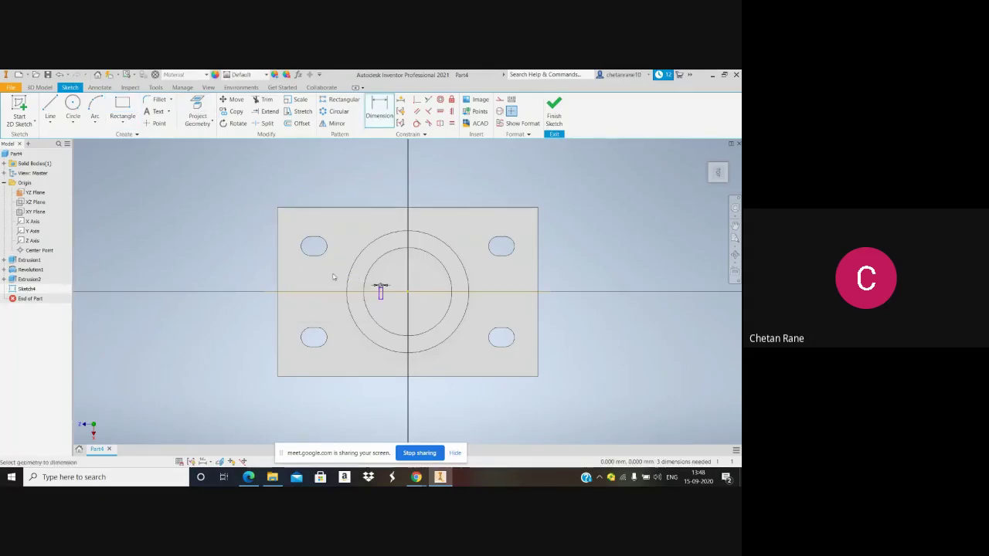
{"action": "left_click", "coordinate": [380, 296]}
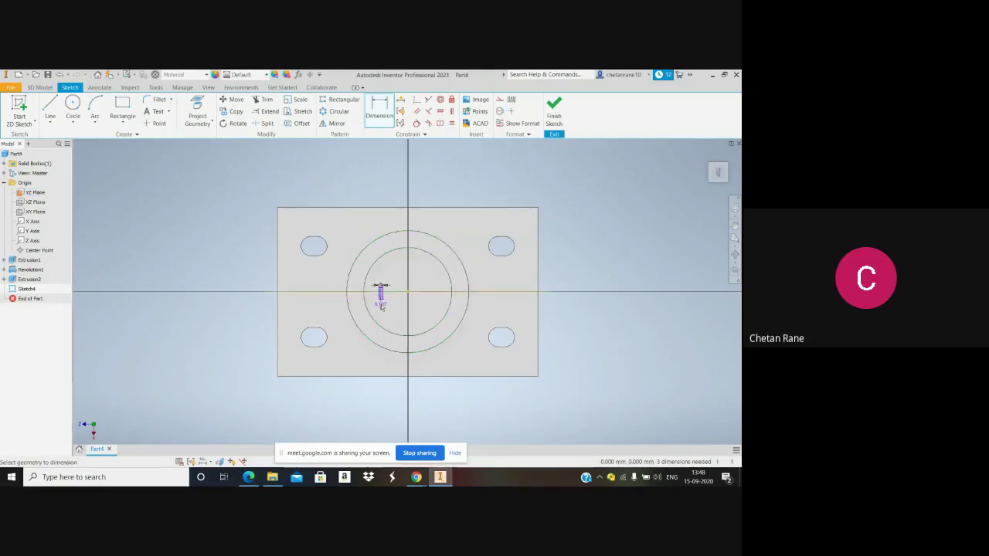
{"action": "scroll", "coordinate": [380, 301], "scroll_direction": "down", "scroll_amount": 4}
{"action": "scroll", "coordinate": [379, 294], "scroll_direction": "up", "scroll_amount": 8}
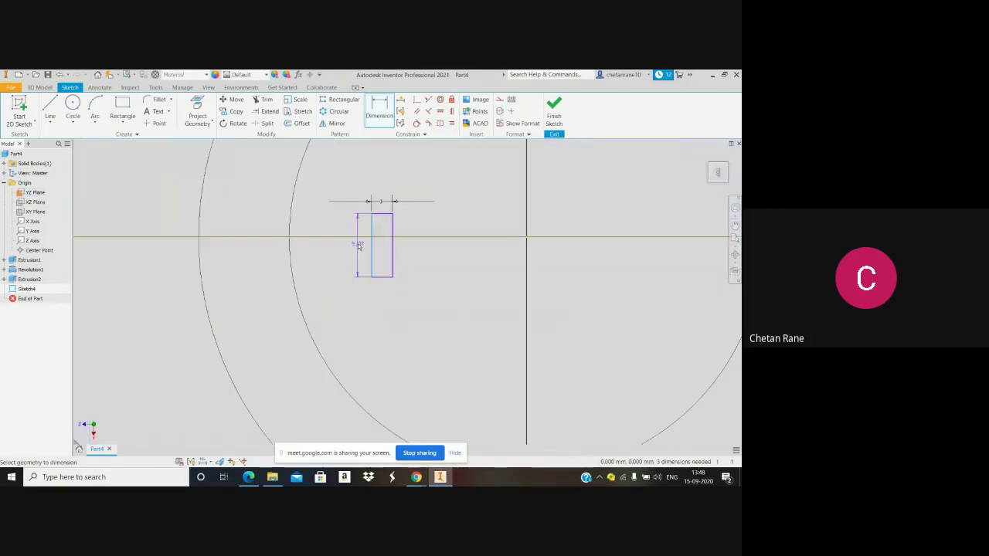
{"action": "left_click", "coordinate": [359, 245]}
Set the rectangle height to 10 and make both right corners coincident with the bore circle
{"action": "type", "text": "10"}
{"action": "key", "text": "Return"}
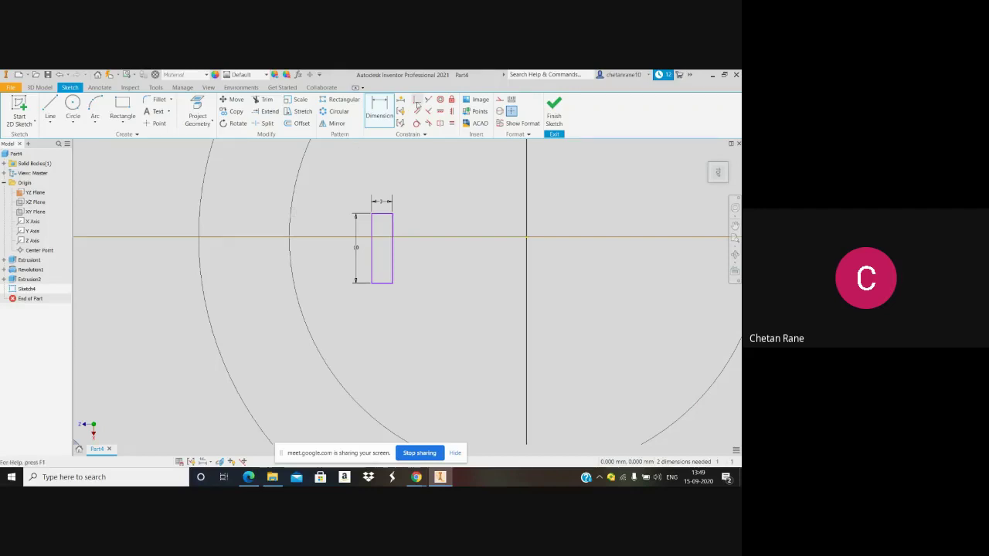
{"action": "left_click", "coordinate": [418, 101]}
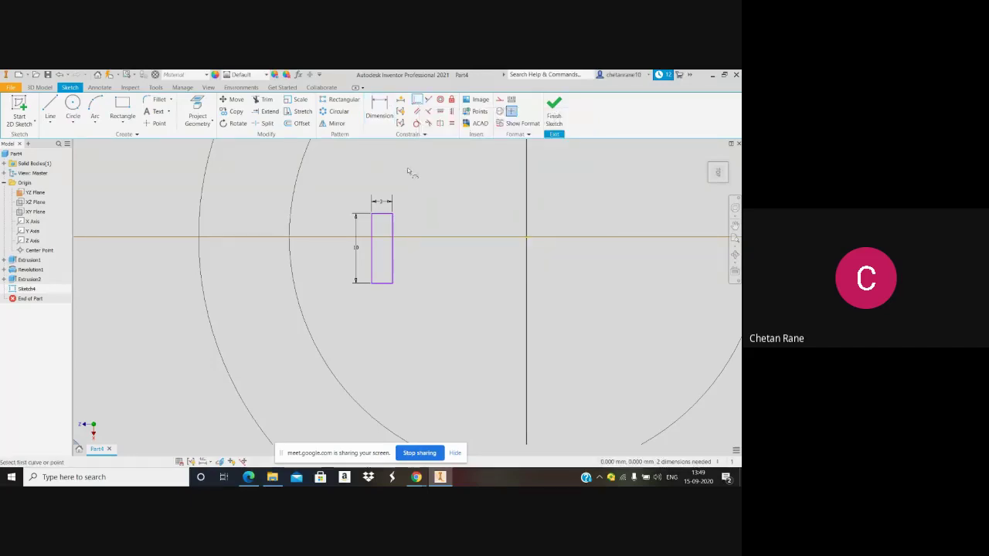
{"action": "left_click", "coordinate": [393, 214]}
{"action": "left_click", "coordinate": [297, 185]}
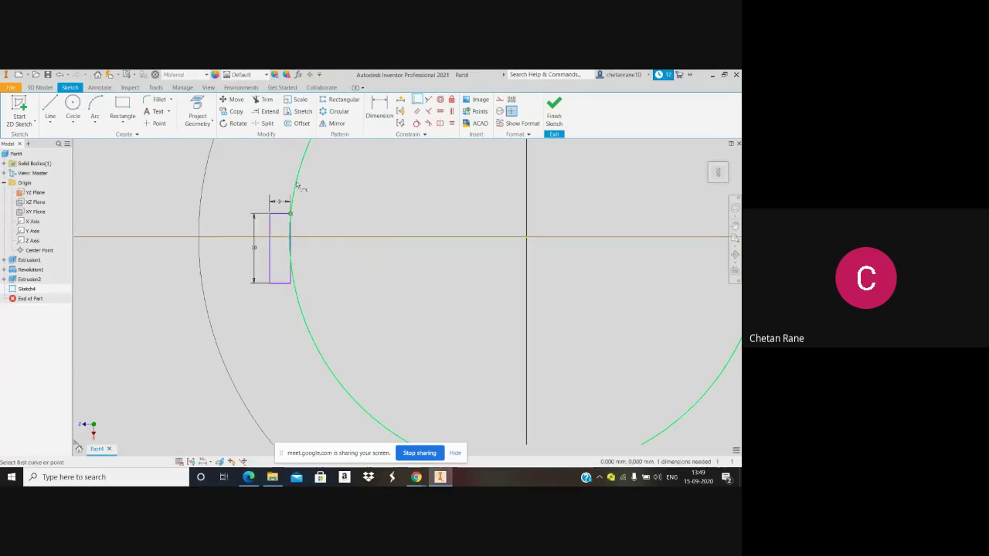
{"action": "left_click", "coordinate": [290, 284]}
{"action": "left_click", "coordinate": [300, 307]}
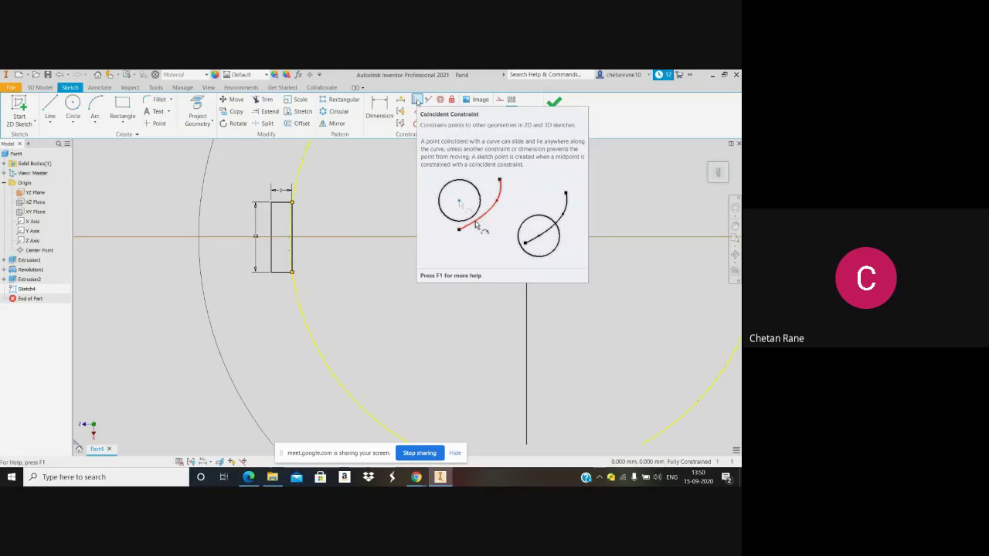
{"action": "left_click", "coordinate": [295, 202]}
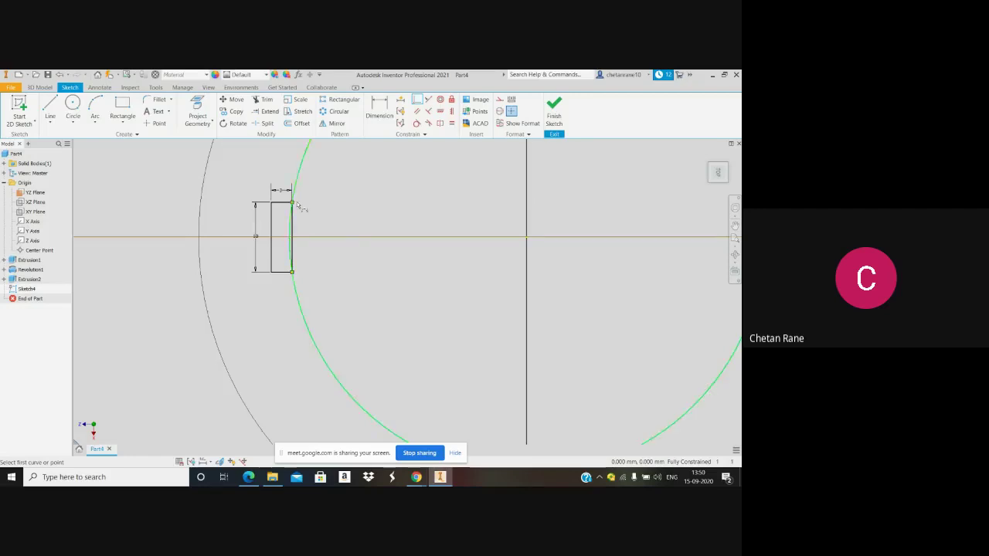
{"action": "left_click", "coordinate": [418, 100]}
{"action": "left_click", "coordinate": [299, 189]}
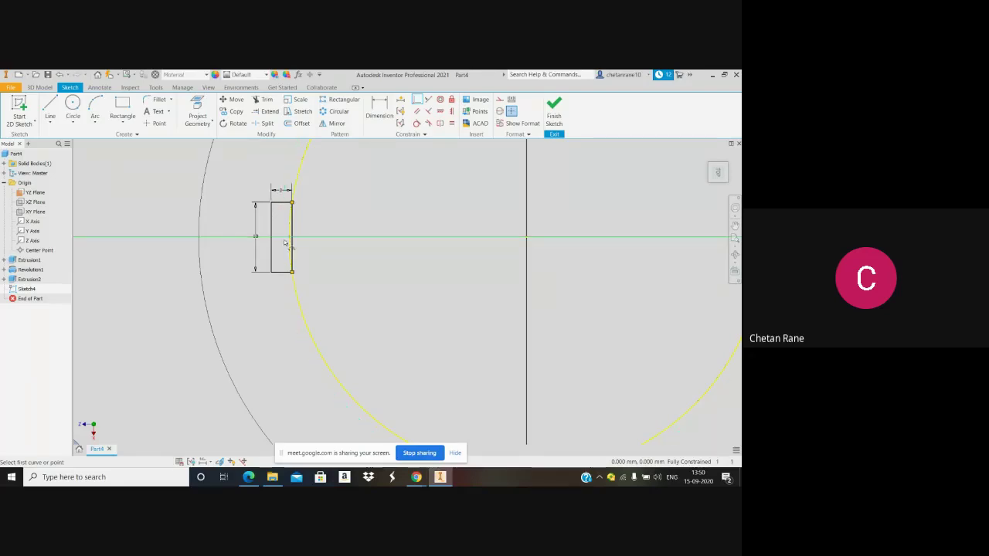
{"action": "left_click", "coordinate": [376, 116]}
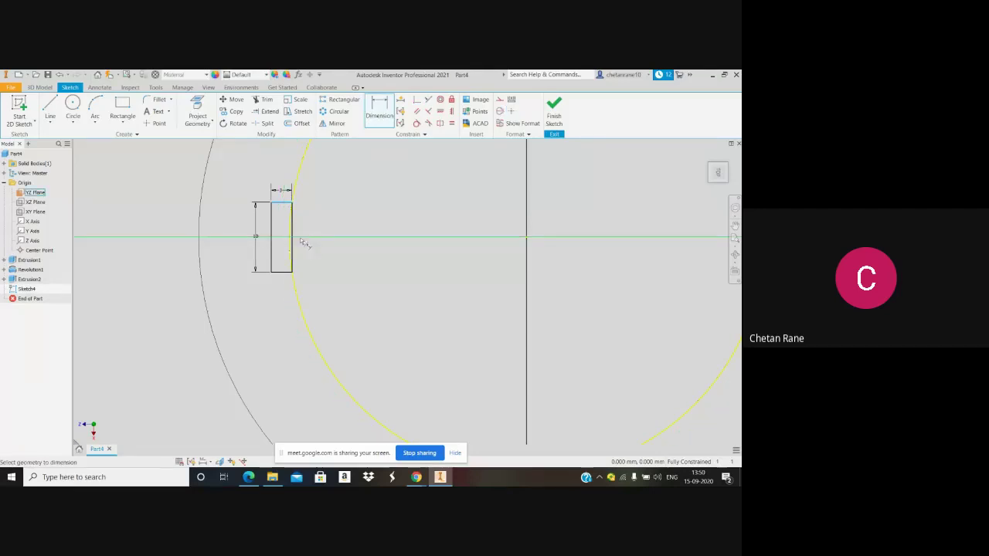
{"action": "left_click", "coordinate": [294, 236]}
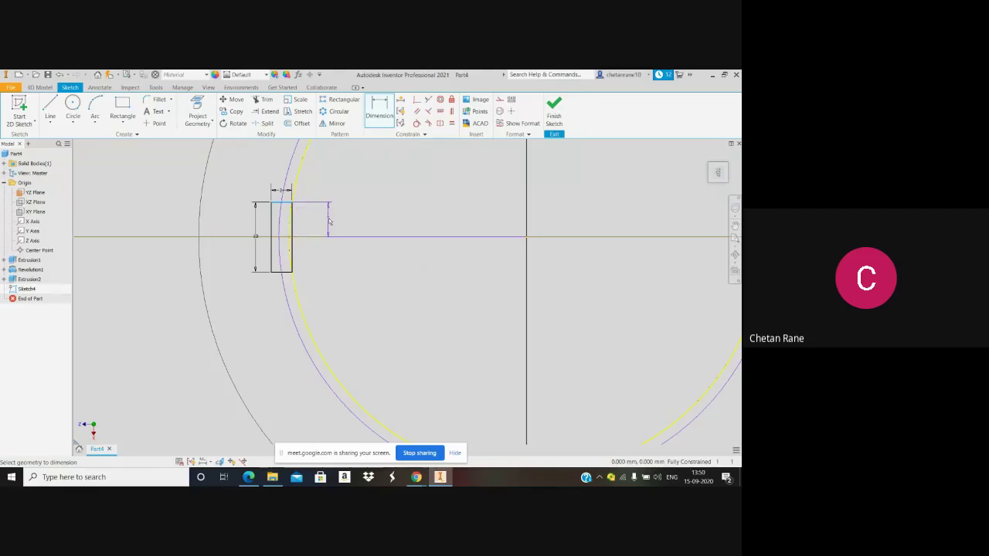
{"action": "left_click", "coordinate": [319, 225]}
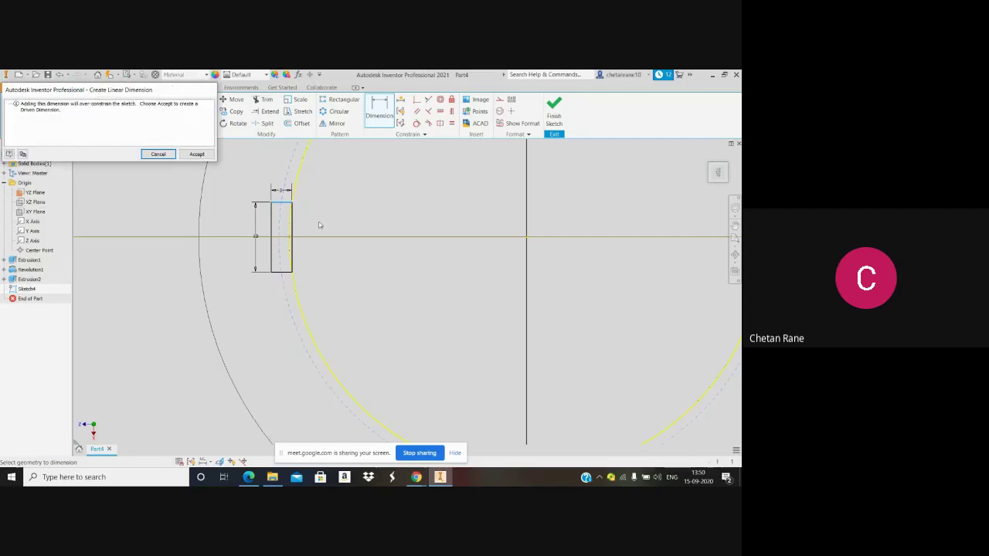
{"action": "left_click", "coordinate": [158, 154]}
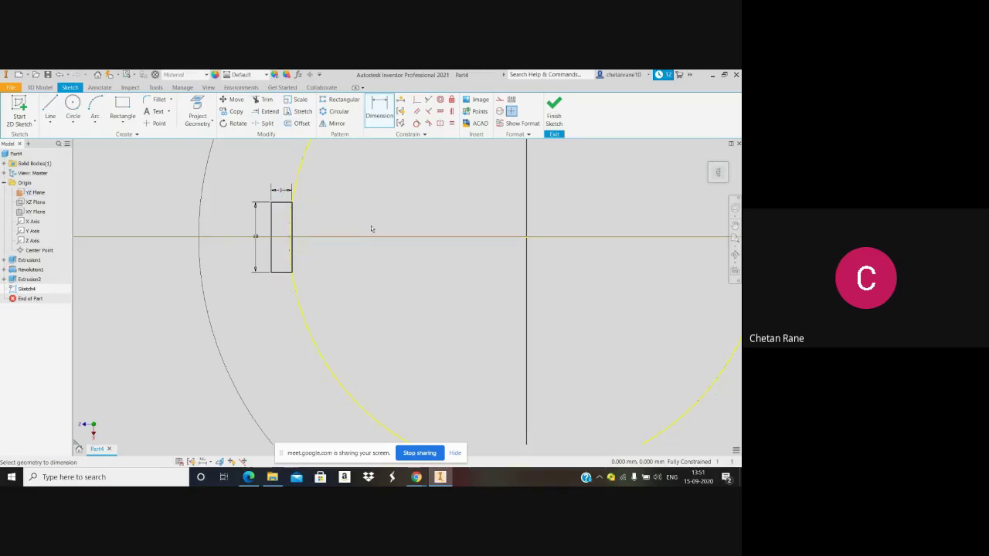
{"action": "scroll", "coordinate": [371, 225], "scroll_direction": "down", "scroll_amount": 2}
{"action": "scroll", "coordinate": [371, 225], "scroll_direction": "down", "scroll_amount": 3}
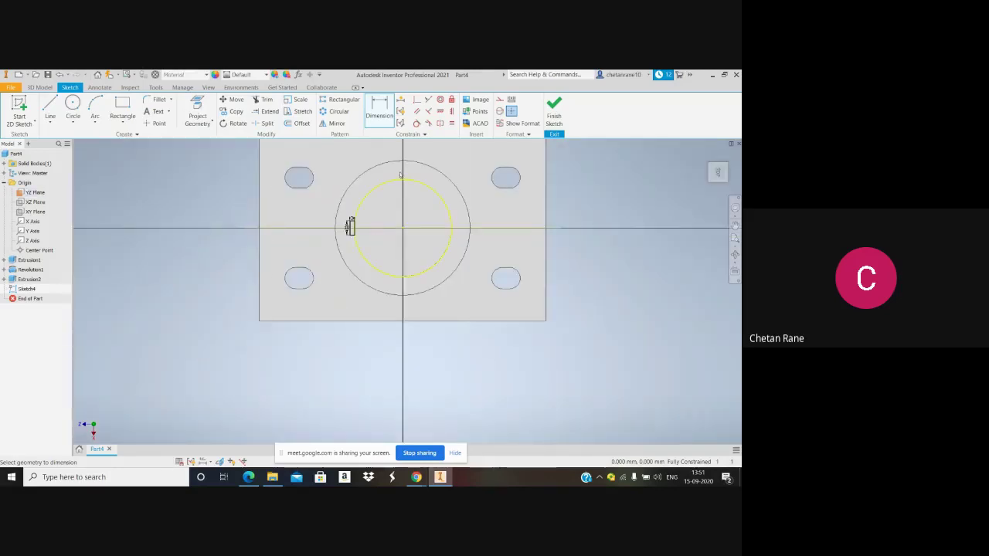
Finish Sketch4 and return to the 3D model
{"action": "scroll", "coordinate": [443, 161], "scroll_direction": "up", "scroll_amount": 2}
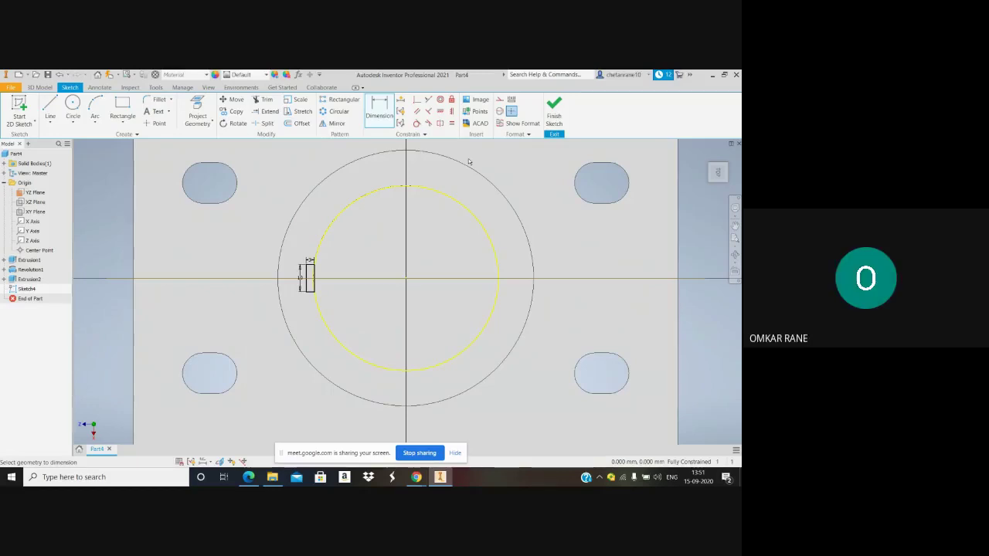
{"action": "left_click", "coordinate": [554, 122]}
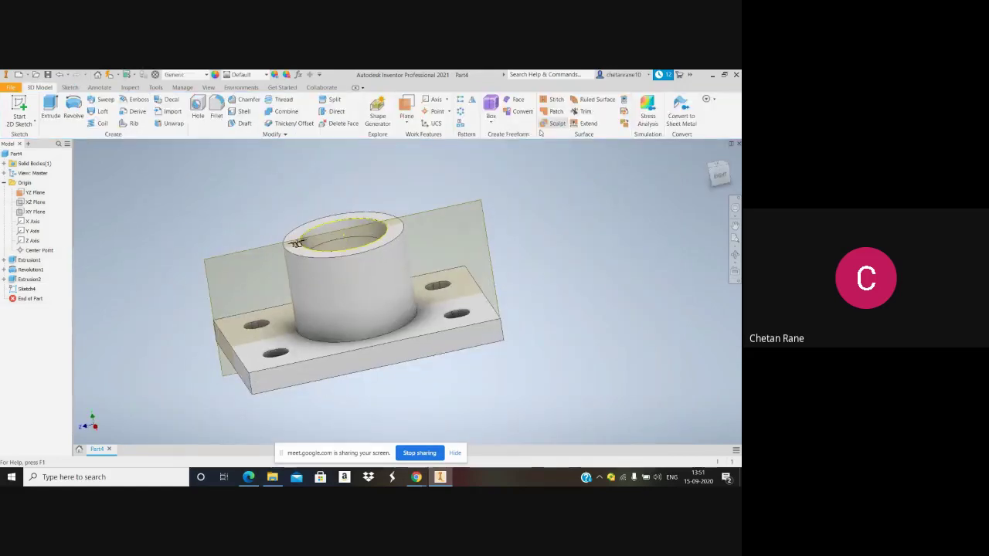
{"action": "scroll", "coordinate": [271, 230], "scroll_direction": "down", "scroll_amount": 3}
{"action": "scroll", "coordinate": [272, 230], "scroll_direction": "up", "scroll_amount": 8}
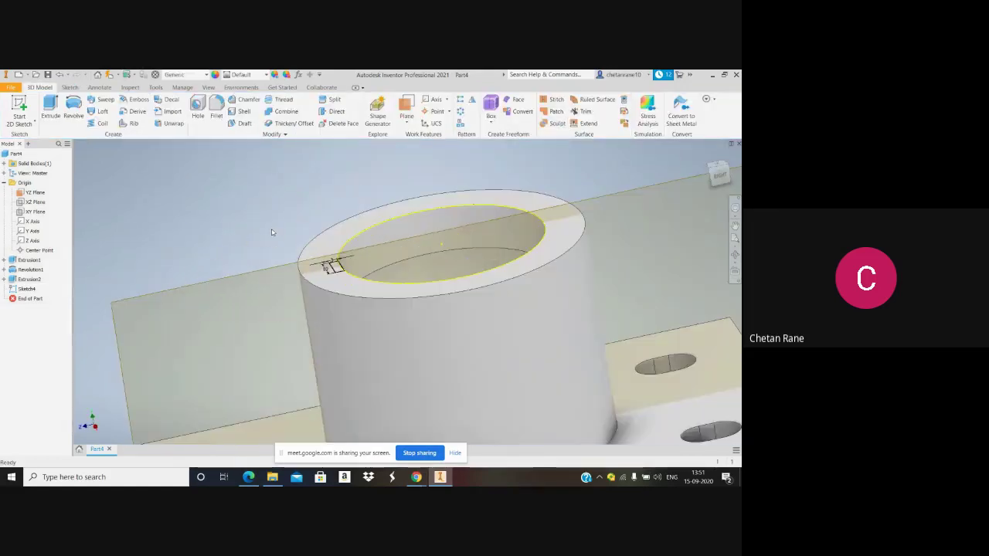
Cut the small rectangle profile 8 mm down into the boss as a recess
{"action": "left_click", "coordinate": [51, 108]}
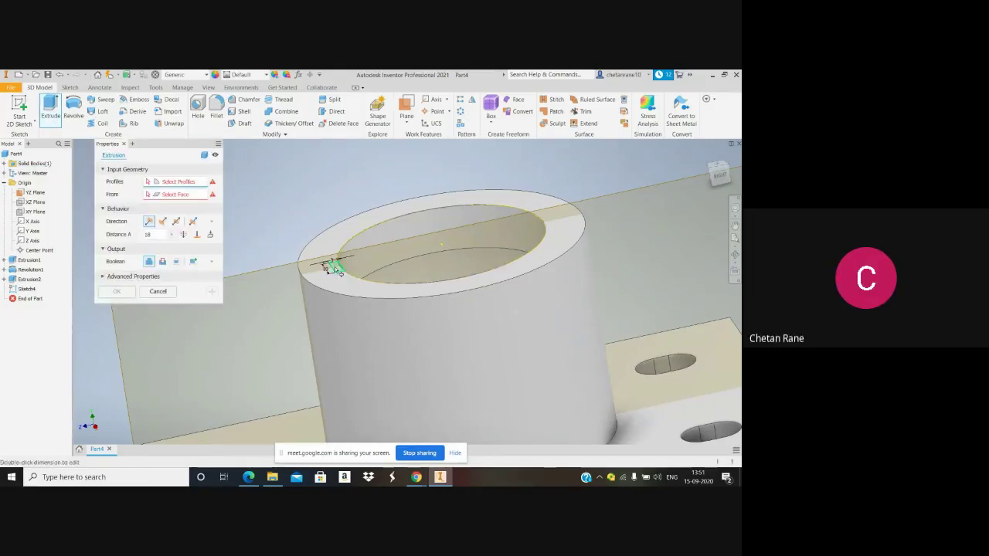
{"action": "left_click", "coordinate": [337, 269]}
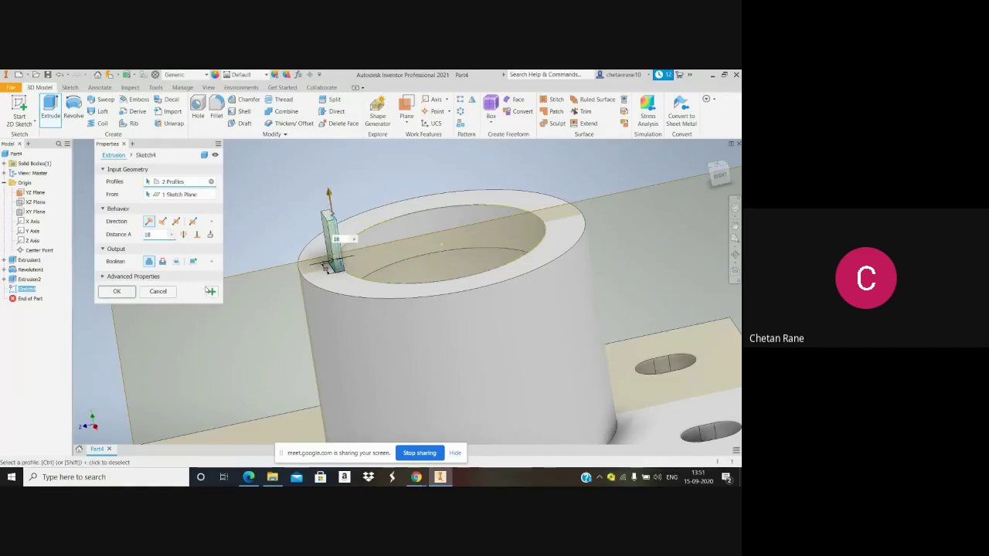
{"action": "left_click", "coordinate": [164, 222]}
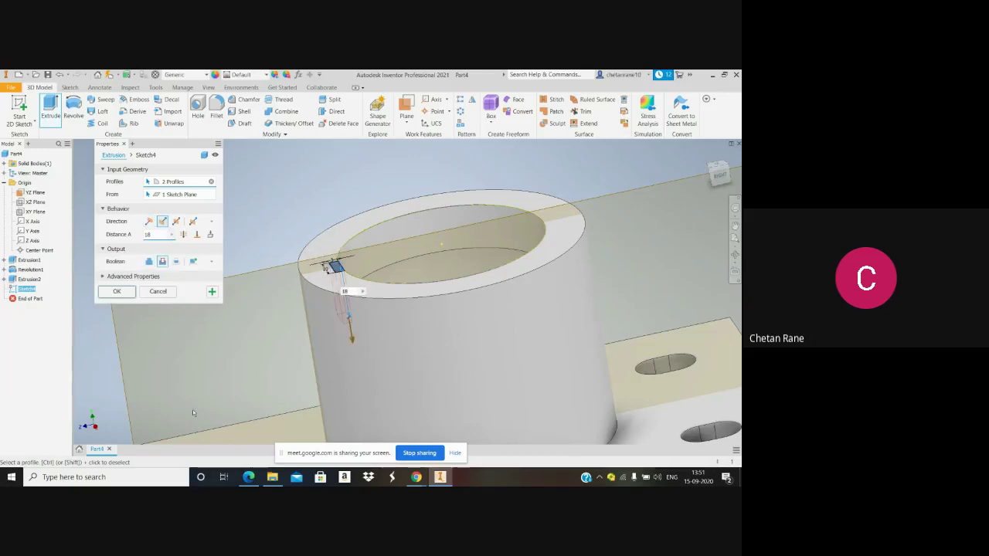
{"action": "left_click", "coordinate": [251, 479]}
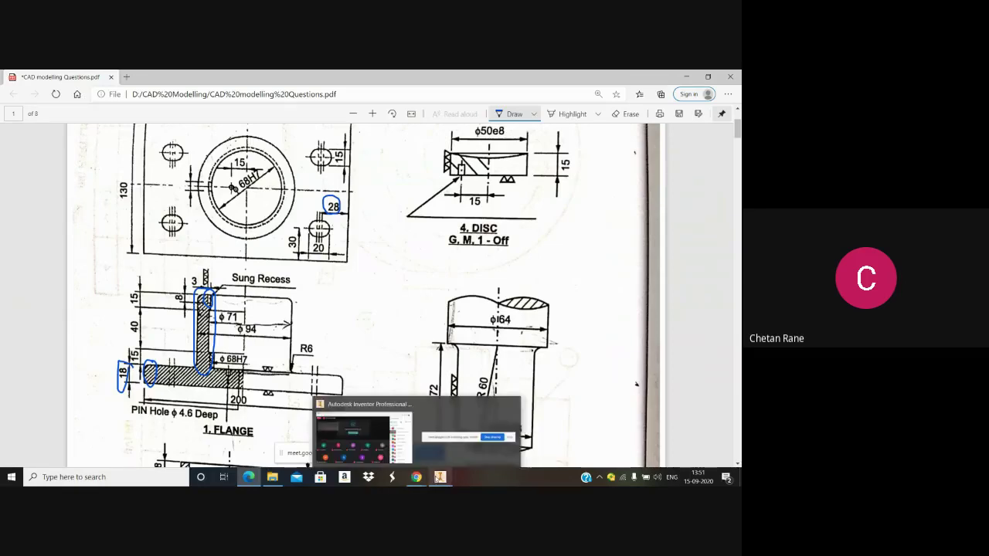
{"action": "left_click", "coordinate": [440, 476]}
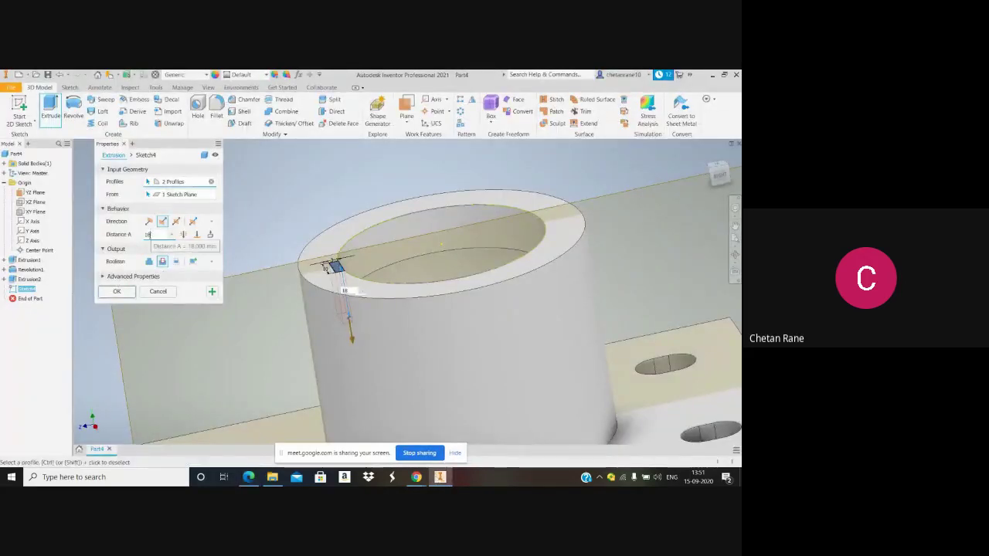
{"action": "type", "text": "8"}
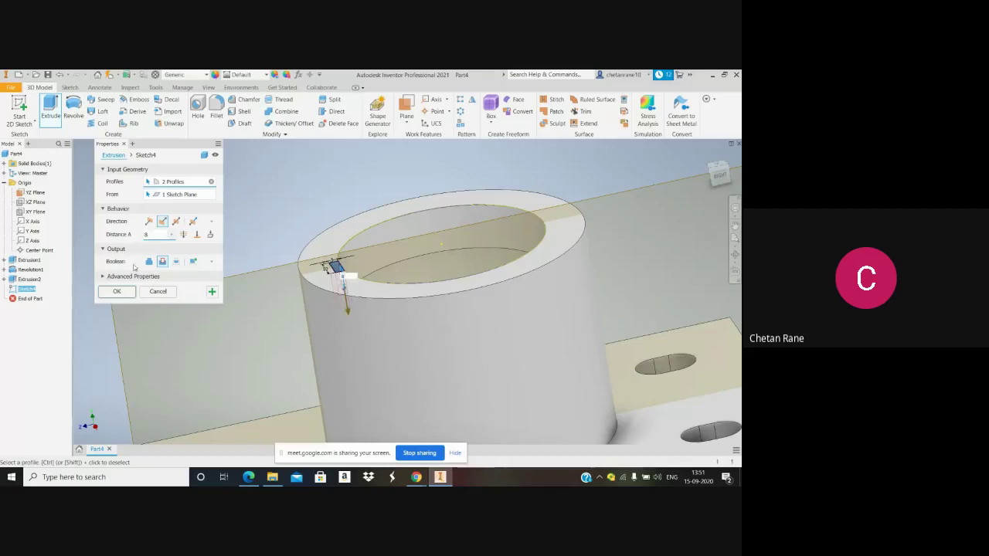
{"action": "left_click", "coordinate": [116, 291]}
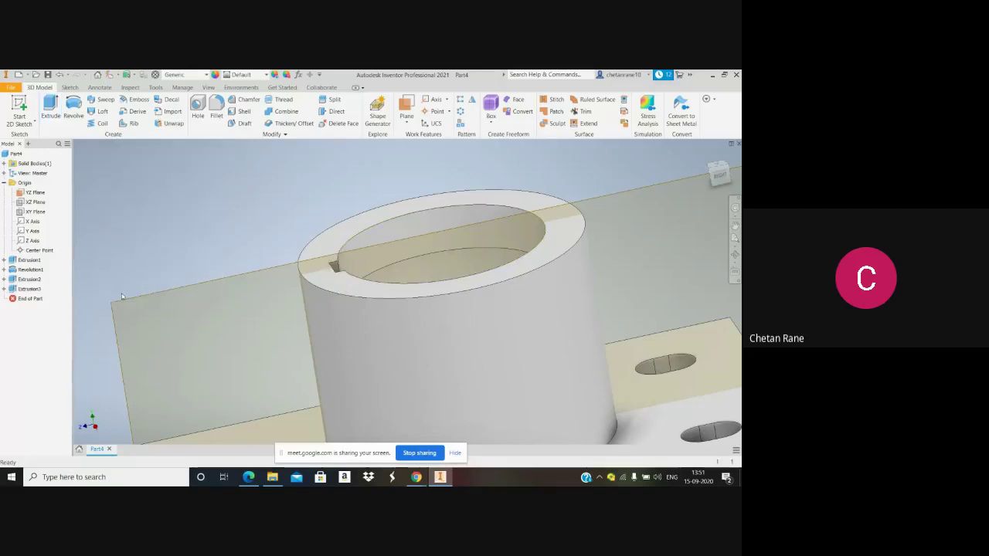
Rotate the part to a front-facing view and bring up the drawing PDF
{"action": "key", "text": "Home"}
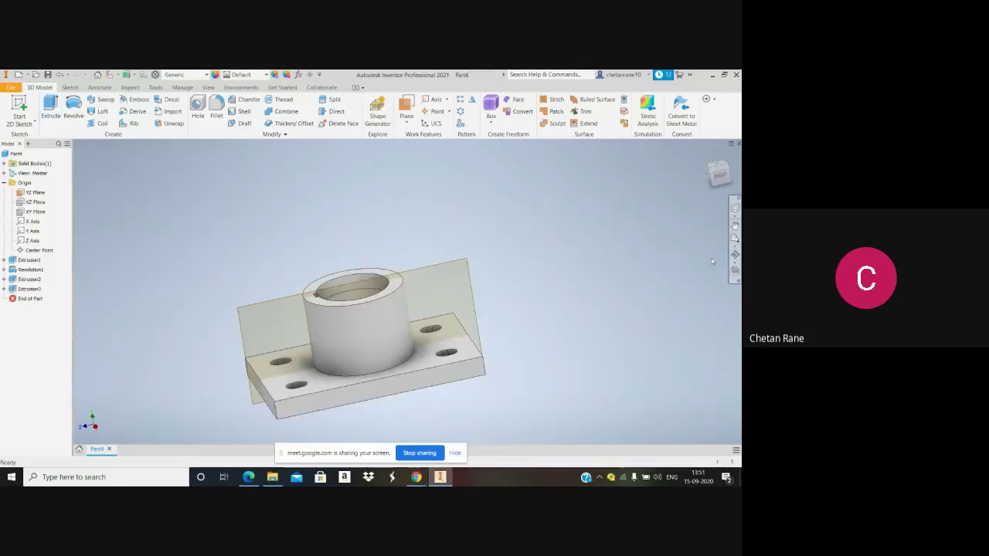
{"action": "left_click", "coordinate": [735, 254]}
{"action": "left_click_drag", "start_coordinate": [530, 280], "coordinate": [367, 244]}
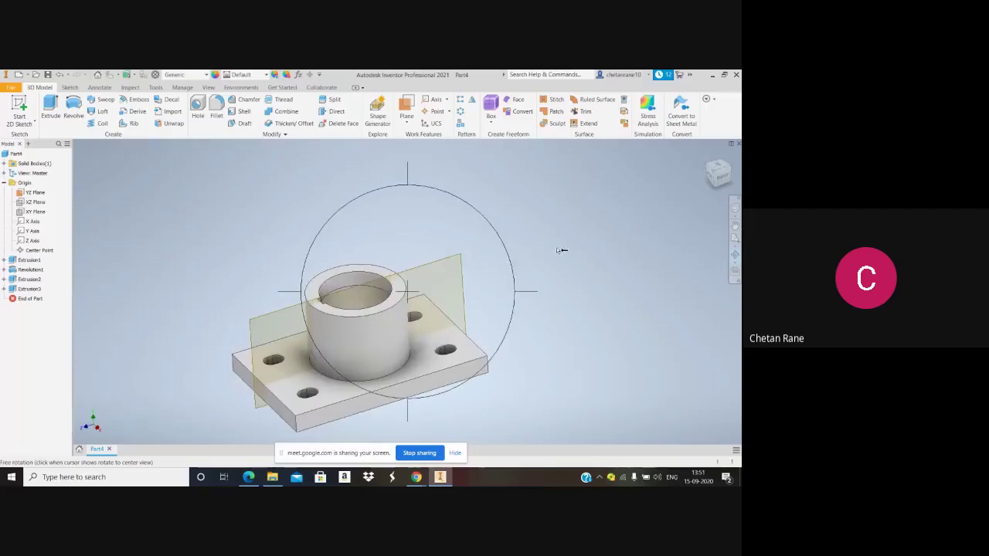
{"action": "key", "text": "Escape"}
{"action": "scroll", "coordinate": [357, 416], "scroll_direction": "up", "scroll_amount": 3}
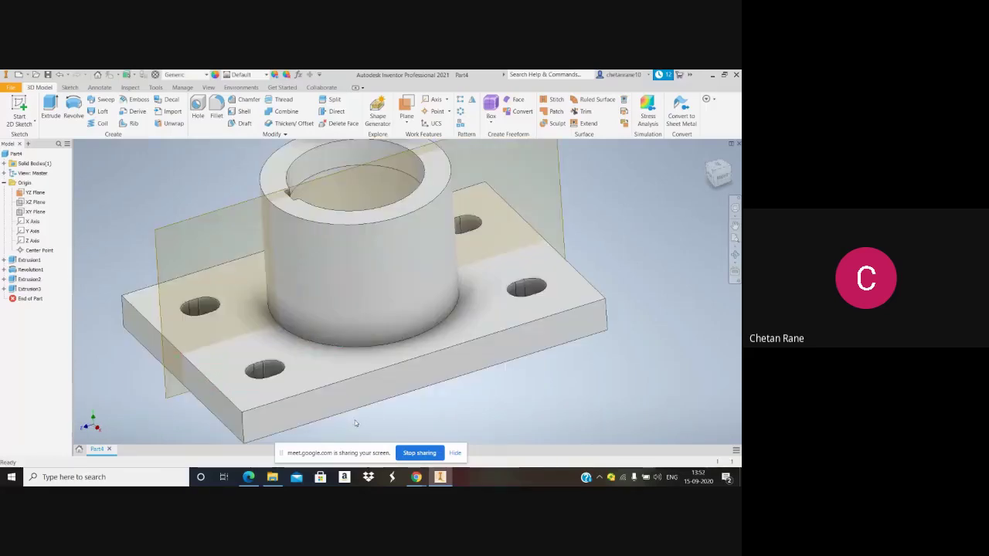
{"action": "left_click", "coordinate": [244, 479]}
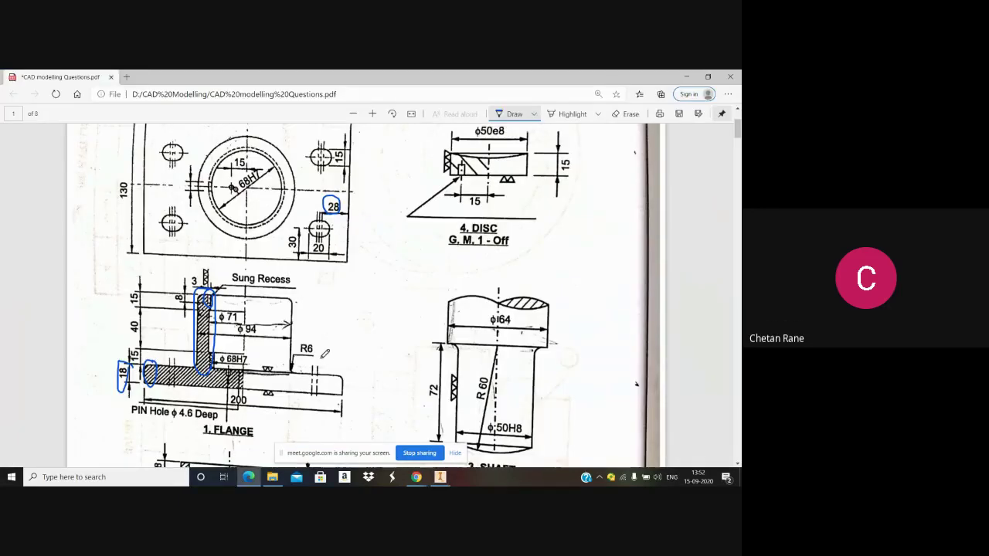
Ink over the flange's right and left ends, undoing one stray stroke
{"action": "mouse_move", "coordinate": [351, 368]}
{"action": "left_mouse_down"}
{"action": "mouse_move", "coordinate": [338, 371]}
{"action": "mouse_move", "coordinate": [348, 380]}
{"action": "mouse_move", "coordinate": [349, 366]}
{"action": "mouse_move", "coordinate": [296, 360]}
{"action": "mouse_move", "coordinate": [298, 379]}
{"action": "mouse_move", "coordinate": [303, 359]}
{"action": "left_mouse_up"}
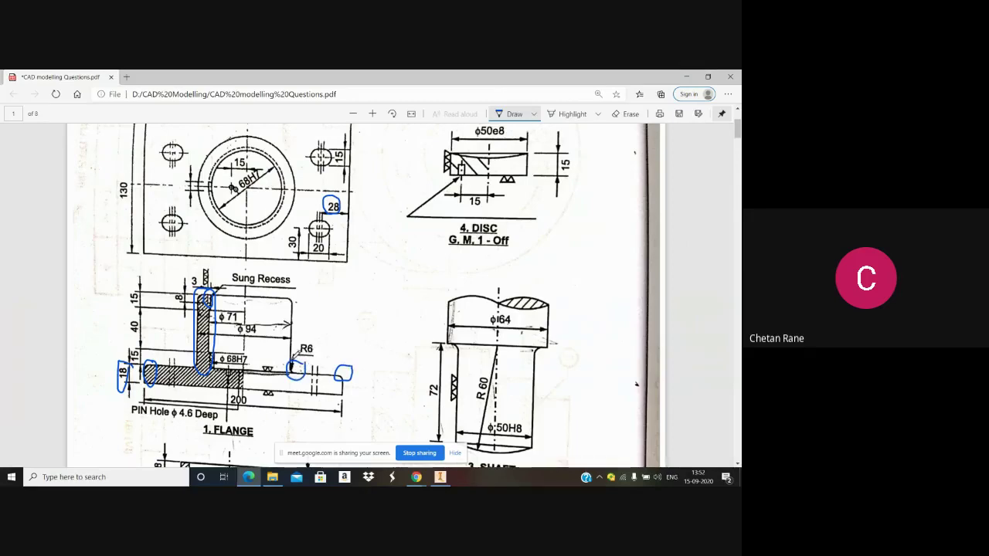
{"action": "left_click_drag", "start_coordinate": [340, 369], "coordinate": [347, 371]}
{"action": "key", "text": "ctrl+z"}
{"action": "left_click_drag", "start_coordinate": [202, 300], "coordinate": [197, 292]}
Erase the blue ink loops from the flange section and the 28 dimension
{"action": "left_click", "coordinate": [626, 114]}
{"action": "mouse_move", "coordinate": [323, 339]}
{"action": "left_mouse_down"}
{"action": "mouse_move", "coordinate": [273, 370]}
{"action": "mouse_move", "coordinate": [306, 349]}
{"action": "mouse_move", "coordinate": [356, 357]}
{"action": "mouse_move", "coordinate": [340, 373]}
{"action": "mouse_move", "coordinate": [259, 354]}
{"action": "mouse_move", "coordinate": [150, 360]}
{"action": "mouse_move", "coordinate": [113, 374]}
{"action": "mouse_move", "coordinate": [181, 338]}
{"action": "mouse_move", "coordinate": [221, 283]}
{"action": "left_mouse_up"}
{"action": "left_click_drag", "start_coordinate": [298, 226], "coordinate": [333, 208]}
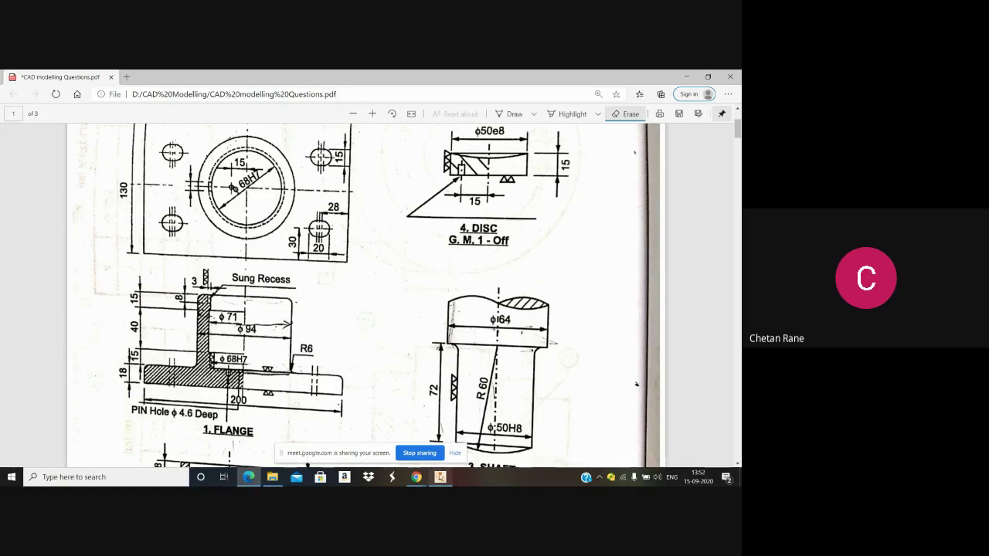
{"action": "mouse_move", "coordinate": [440, 477]}
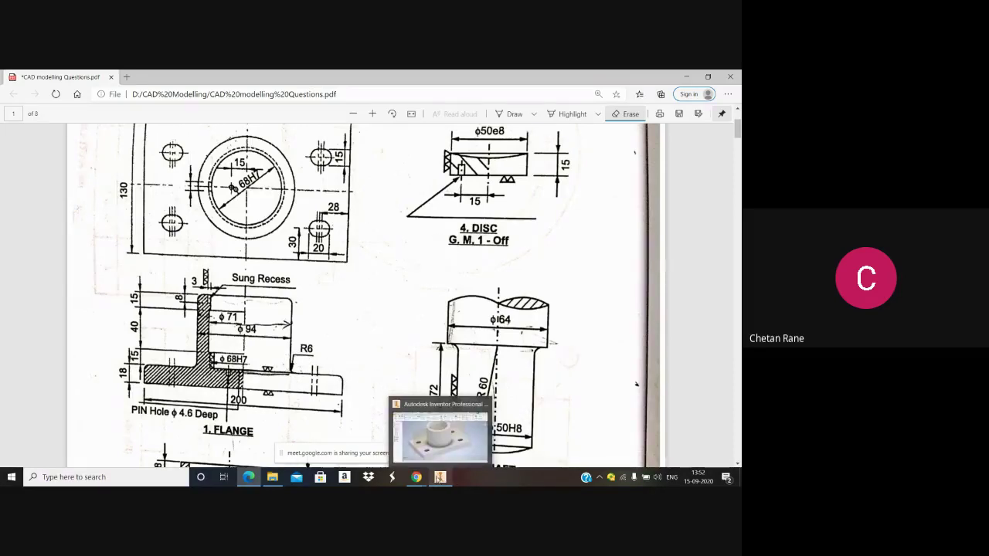
Select the plate's three top edges and the boss's base and top circular edges for a fillet
{"action": "left_click", "coordinate": [439, 477]}
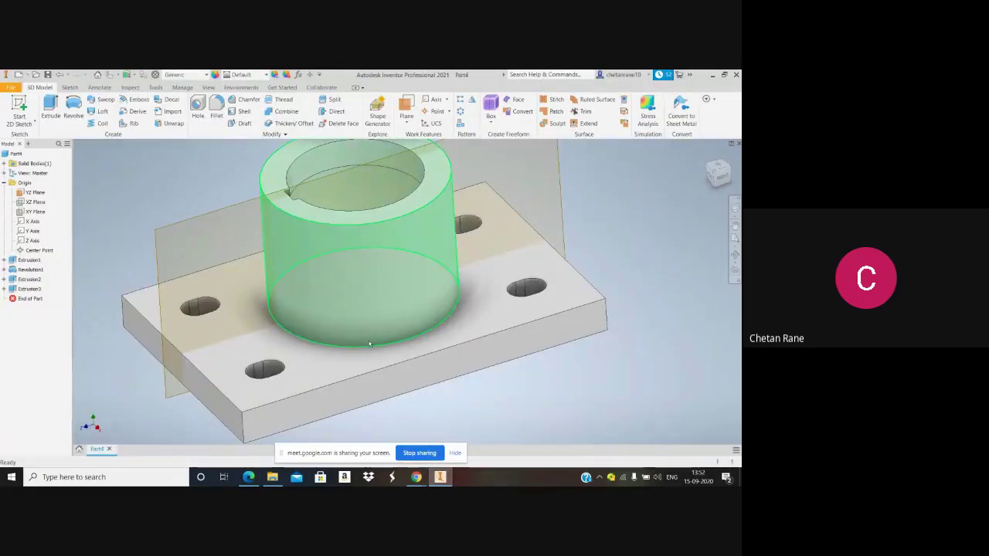
{"action": "scroll", "coordinate": [375, 328], "scroll_direction": "down", "scroll_amount": 3}
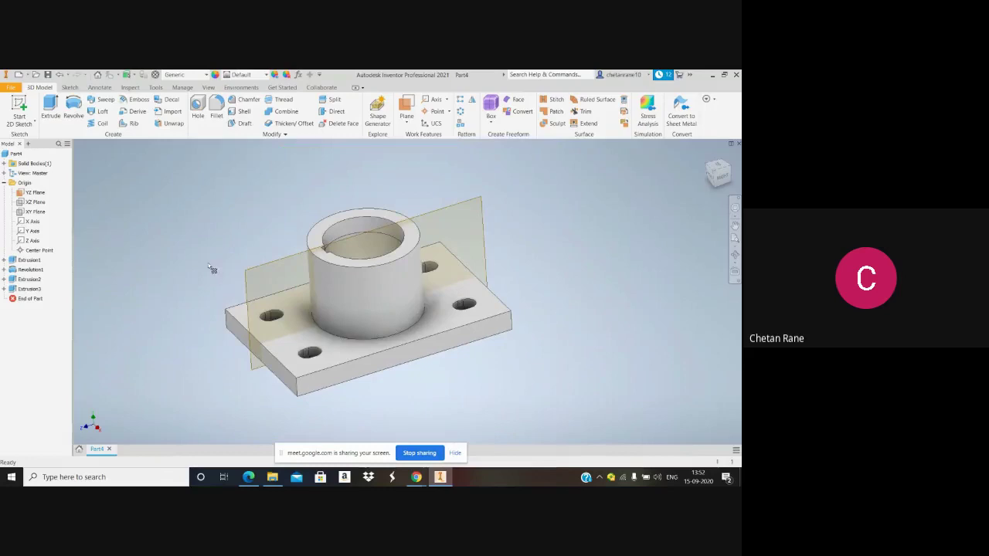
{"action": "left_click", "coordinate": [216, 112]}
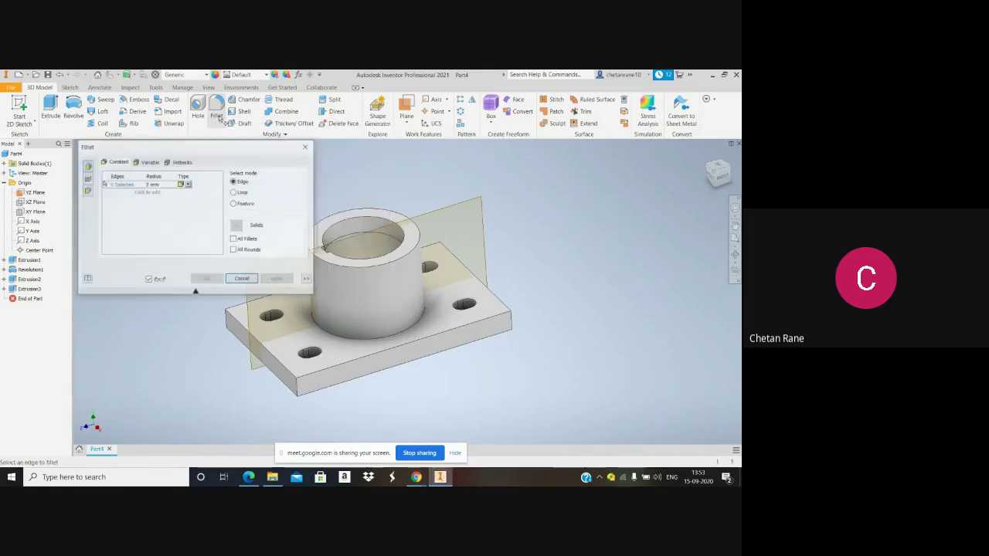
{"action": "left_click", "coordinate": [271, 353]}
{"action": "left_click", "coordinate": [333, 372]}
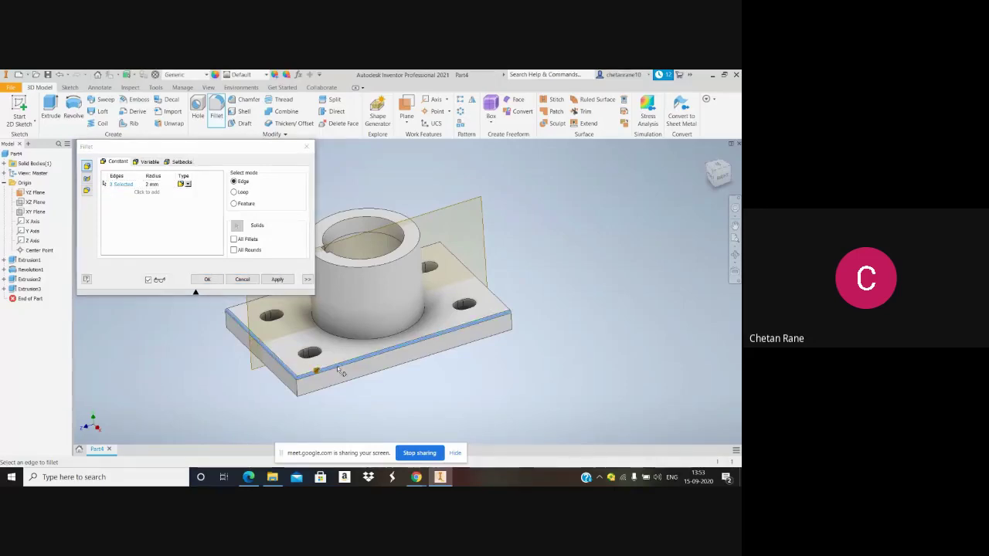
{"action": "left_click", "coordinate": [498, 298]}
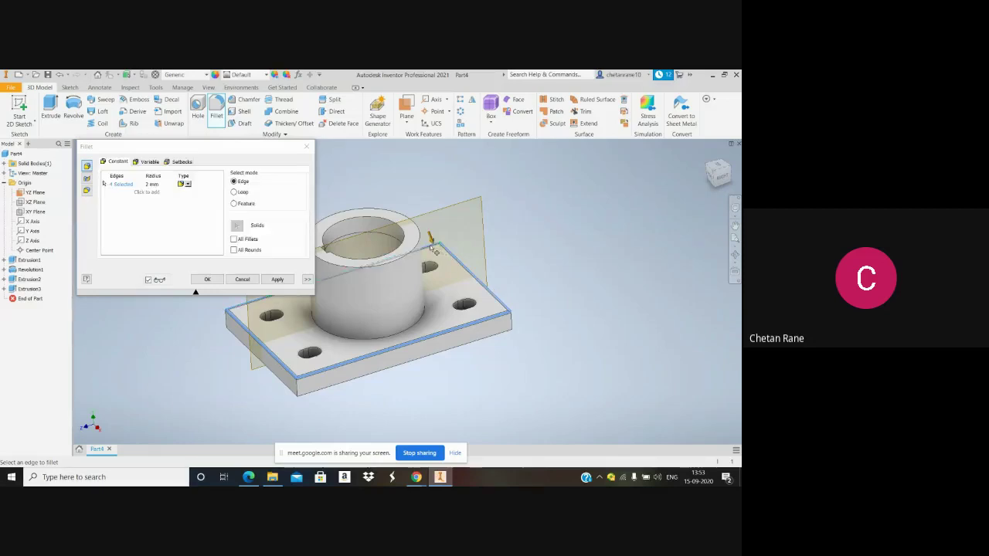
{"action": "left_click", "coordinate": [413, 336]}
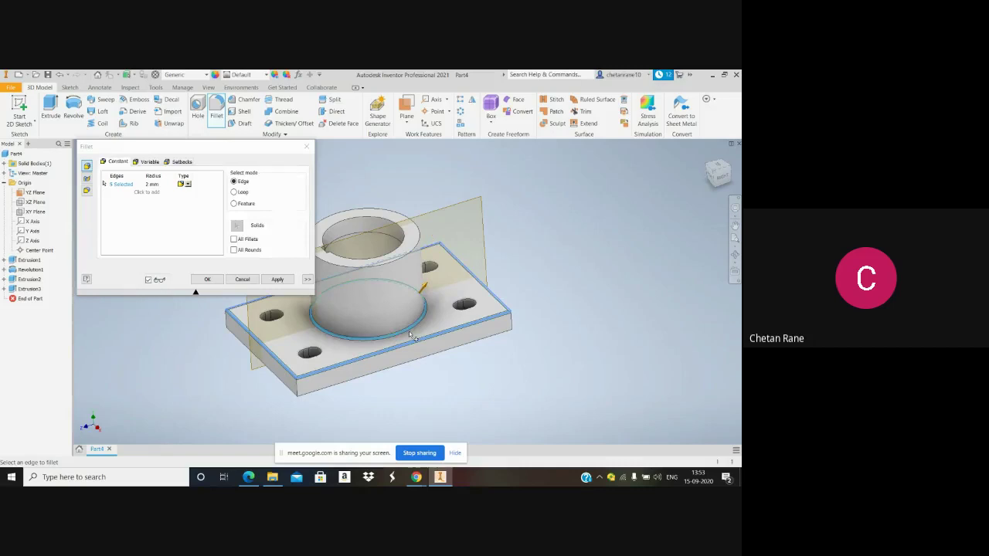
{"action": "left_click", "coordinate": [395, 265]}
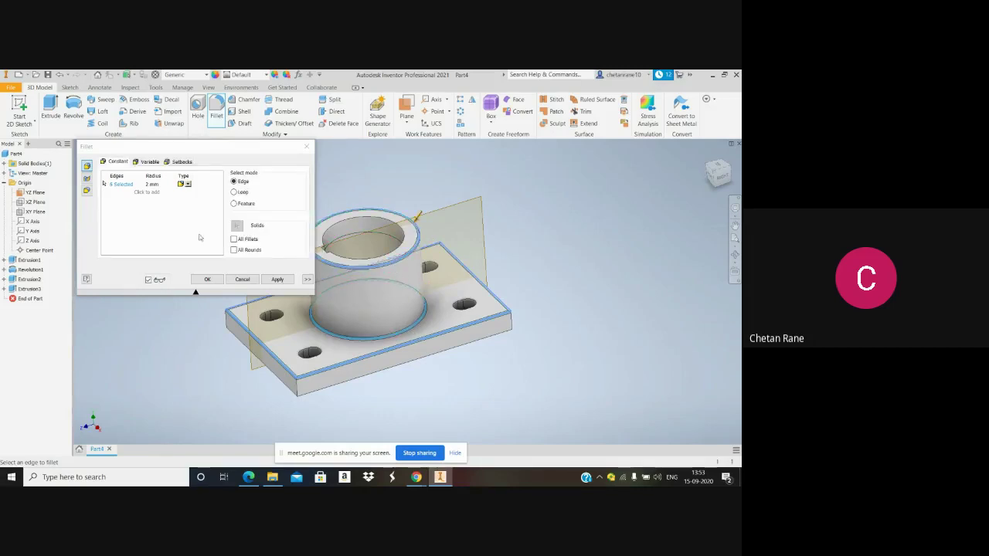
Set the fillet radius to 6 mm and apply it
{"action": "left_click", "coordinate": [158, 185]}
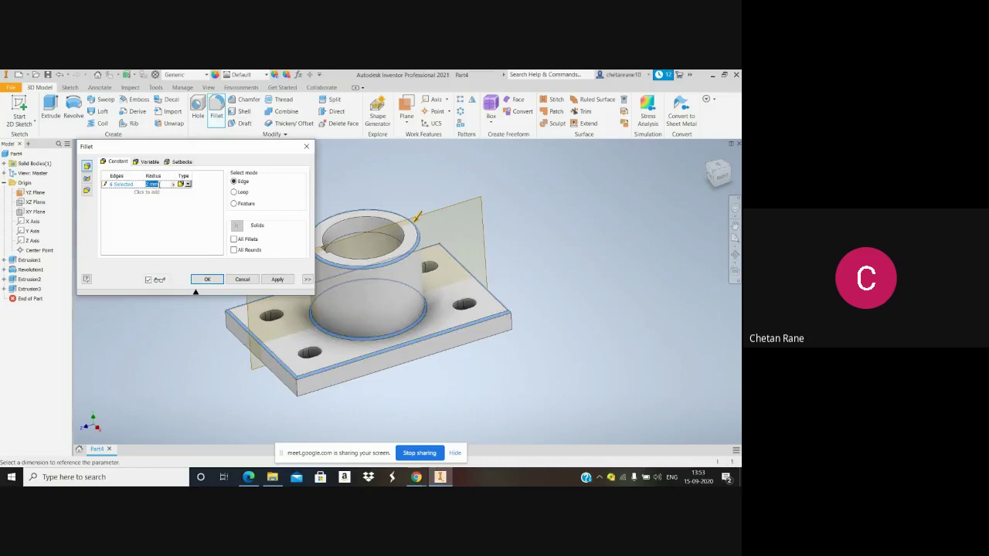
{"action": "type", "text": "6"}
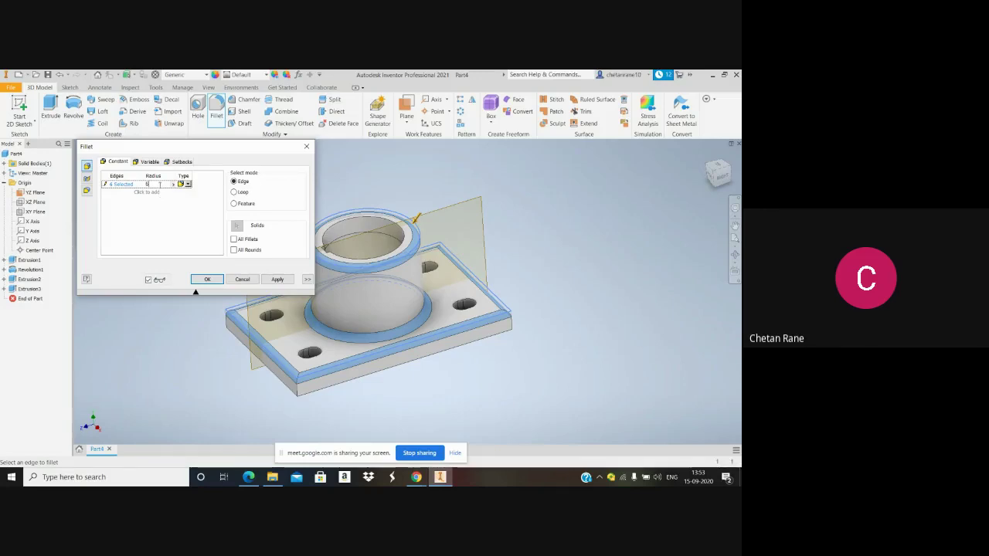
{"action": "left_click", "coordinate": [278, 279]}
{"action": "left_click", "coordinate": [239, 281]}
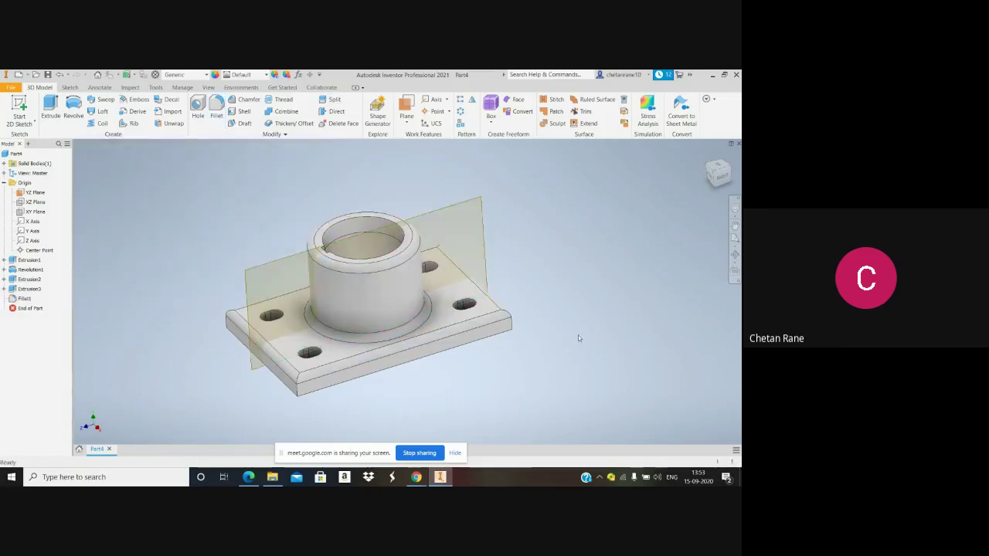
{"action": "scroll", "coordinate": [332, 301], "scroll_direction": "down", "scroll_amount": 3}
{"action": "scroll", "coordinate": [332, 300], "scroll_direction": "up", "scroll_amount": 3}
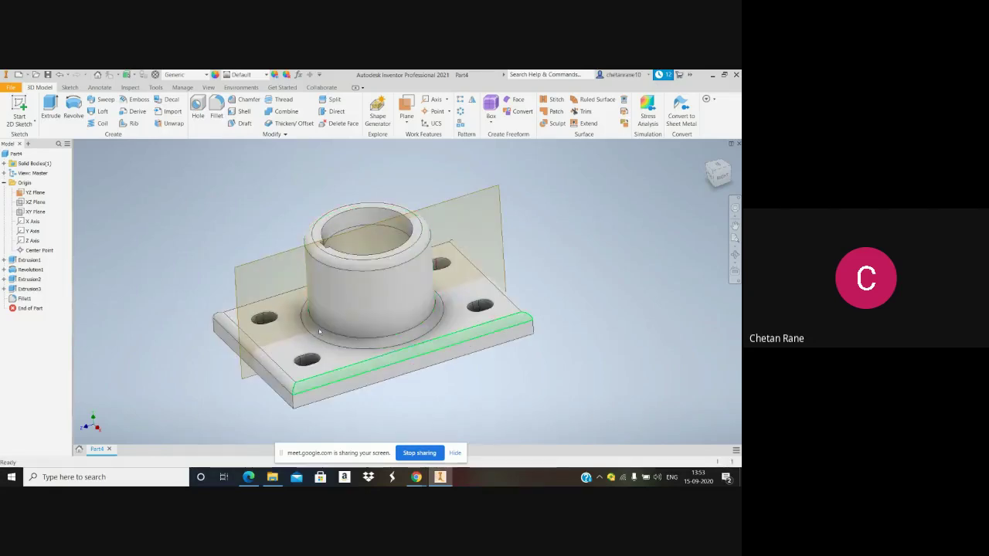
Turn off the YZ Plane's visibility, then select the plate's right top edge
{"action": "left_click", "coordinate": [33, 193]}
{"action": "right_click", "coordinate": [33, 194]}
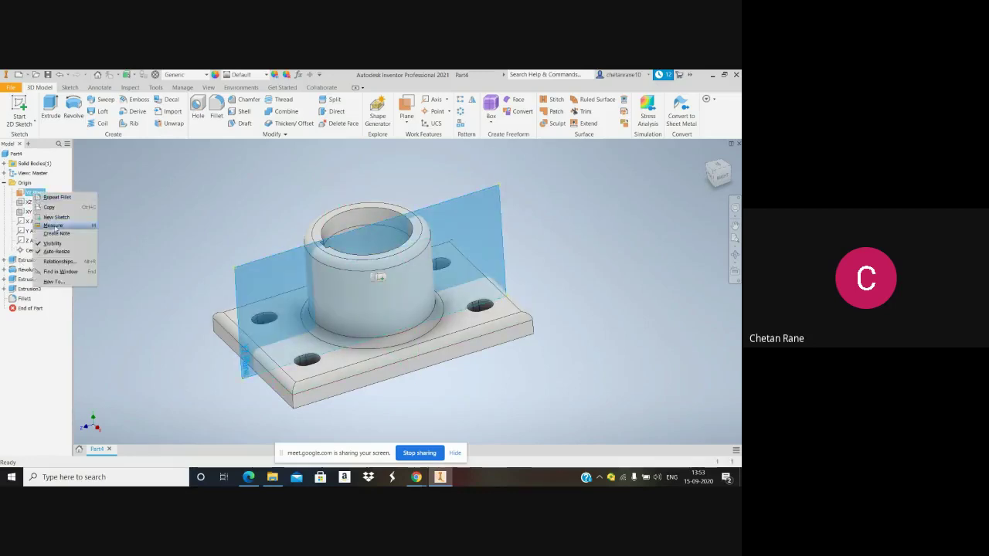
{"action": "left_click", "coordinate": [68, 247]}
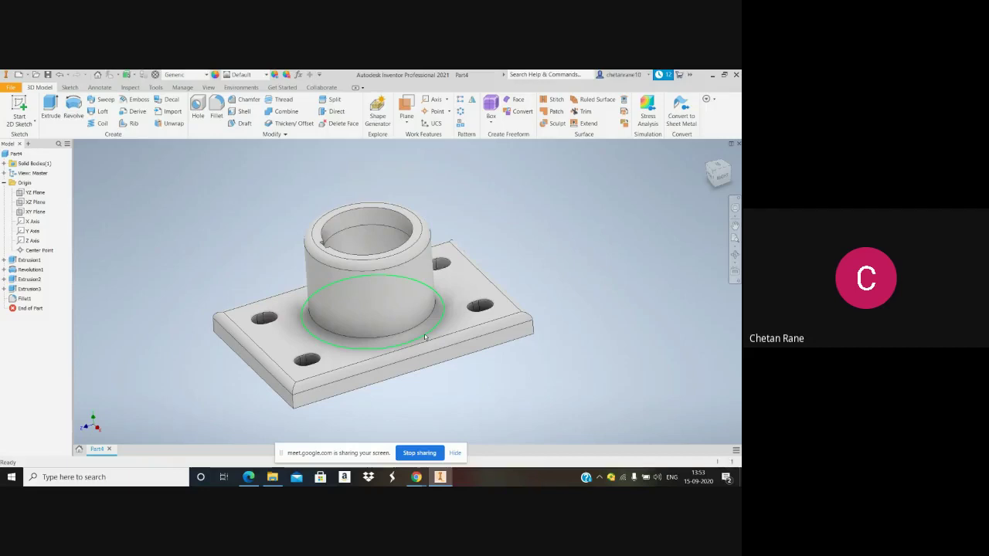
{"action": "mouse_move", "coordinate": [437, 348]}
{"action": "left_click", "coordinate": [510, 298]}
Edit Fillet1 and change its radius from 6 mm to 3 mm
{"action": "left_click", "coordinate": [228, 332]}
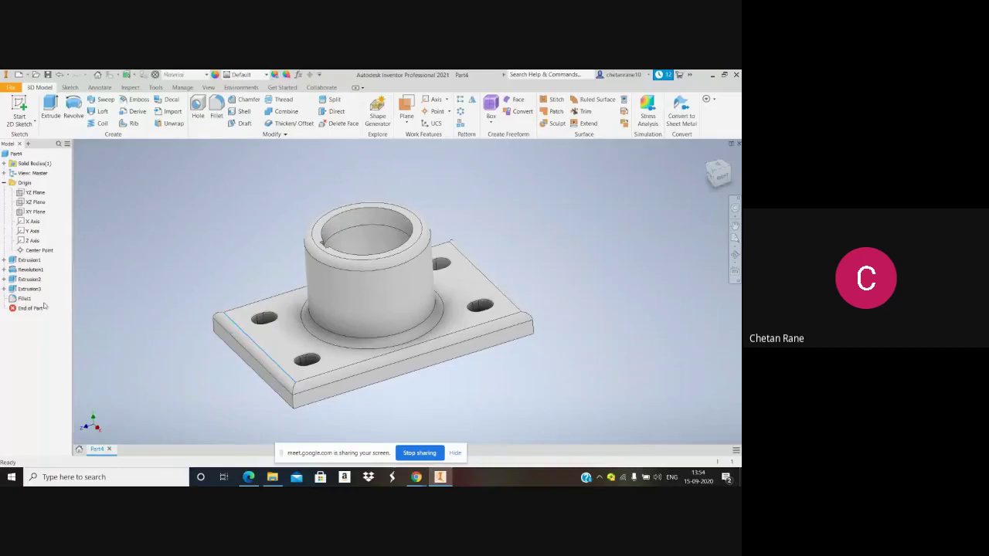
{"action": "left_click", "coordinate": [26, 299]}
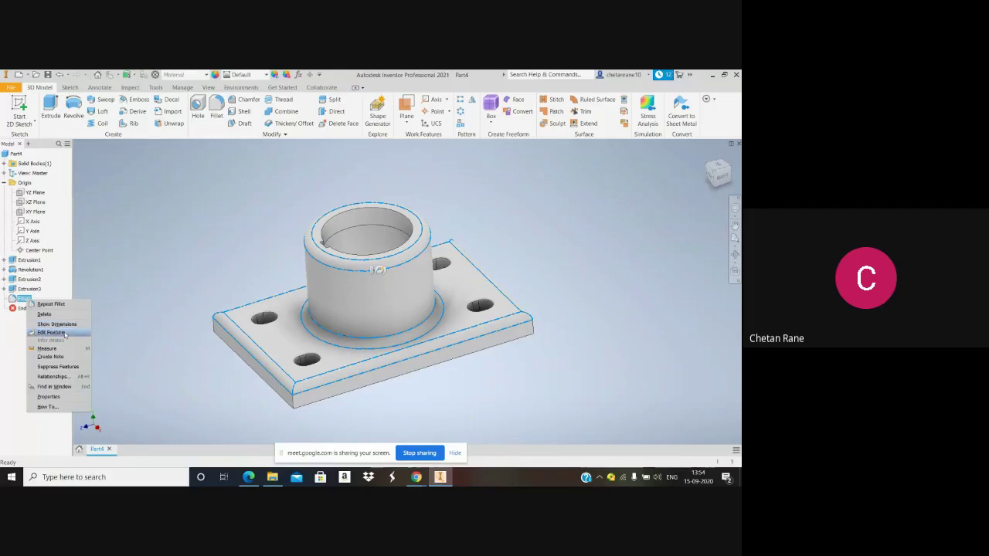
{"action": "left_click", "coordinate": [51, 332]}
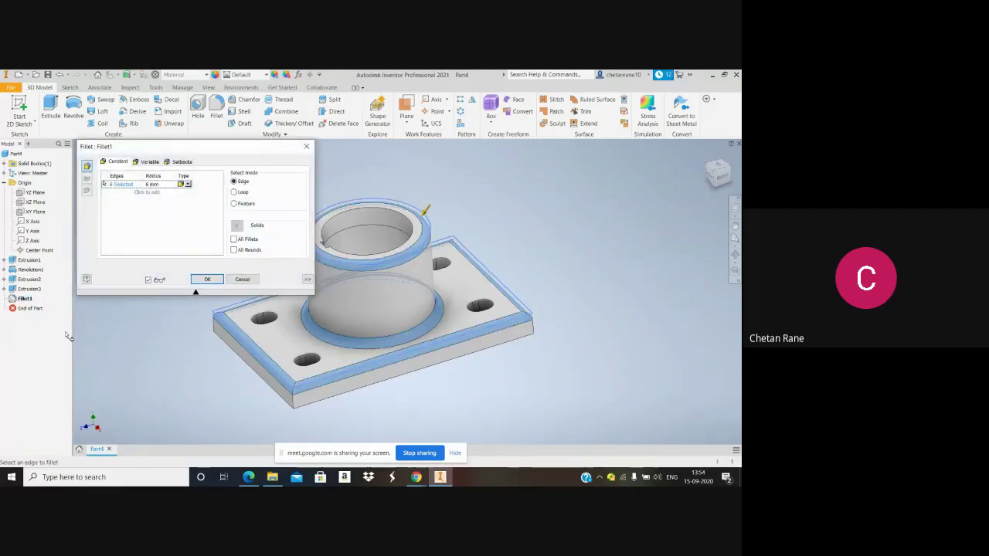
{"action": "left_click", "coordinate": [153, 183]}
{"action": "type", "text": "3"}
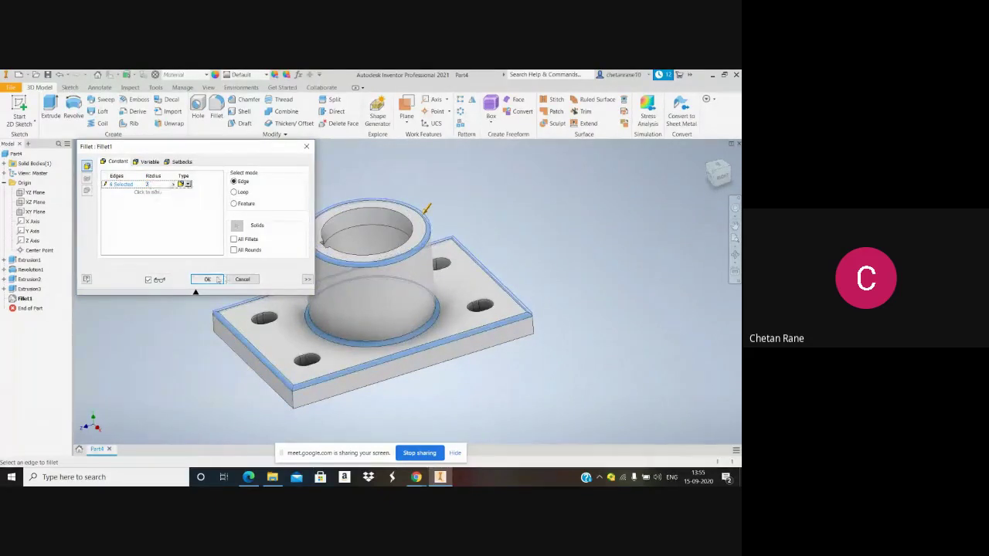
{"action": "left_click", "coordinate": [218, 280]}
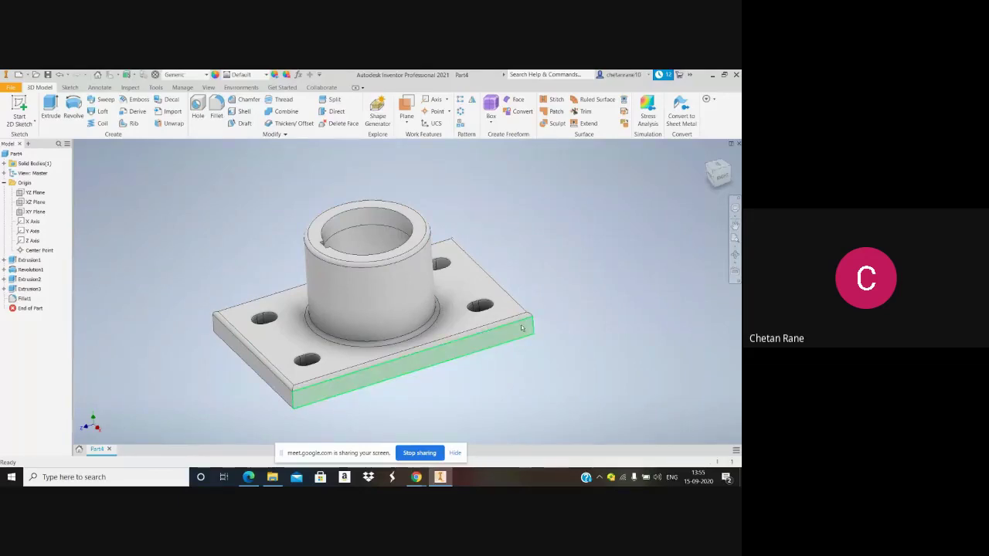
Free-orbit the part to check the smaller 3 mm fillets
{"action": "mouse_move", "coordinate": [533, 339]}
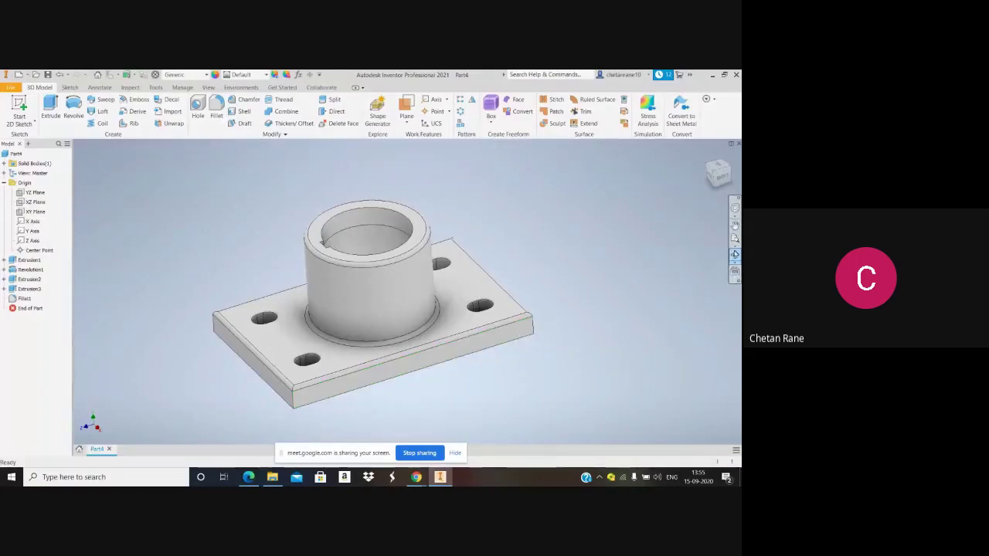
{"action": "left_click", "coordinate": [734, 254]}
{"action": "left_click_drag", "start_coordinate": [495, 276], "coordinate": [475, 317]}
{"action": "left_click_drag", "start_coordinate": [434, 284], "coordinate": [505, 267]}
{"action": "key", "text": "Escape"}
Reopen Fillet1, confirm its settings unchanged, and orbit to view another side
{"action": "left_click", "coordinate": [28, 299]}
{"action": "right_click", "coordinate": [28, 298]}
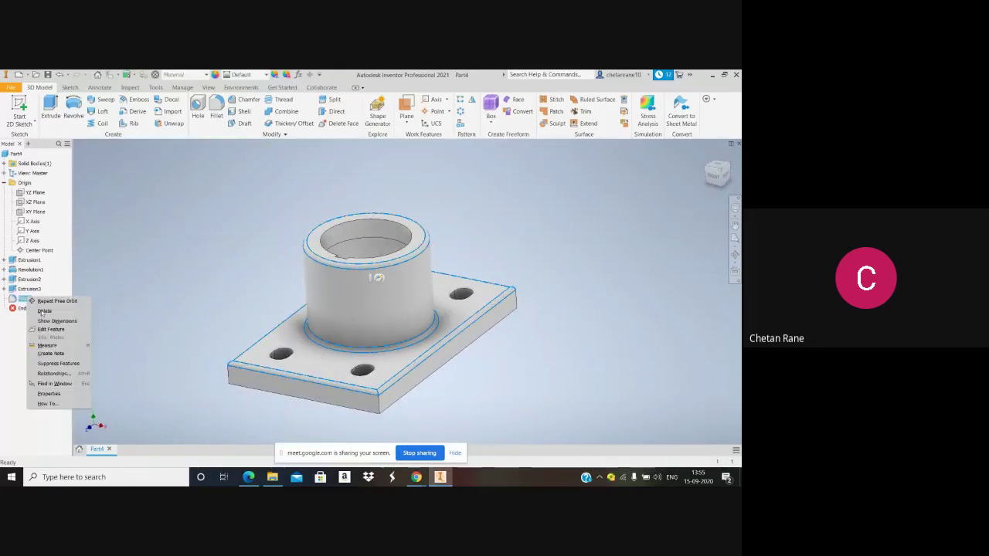
{"action": "left_click", "coordinate": [69, 330]}
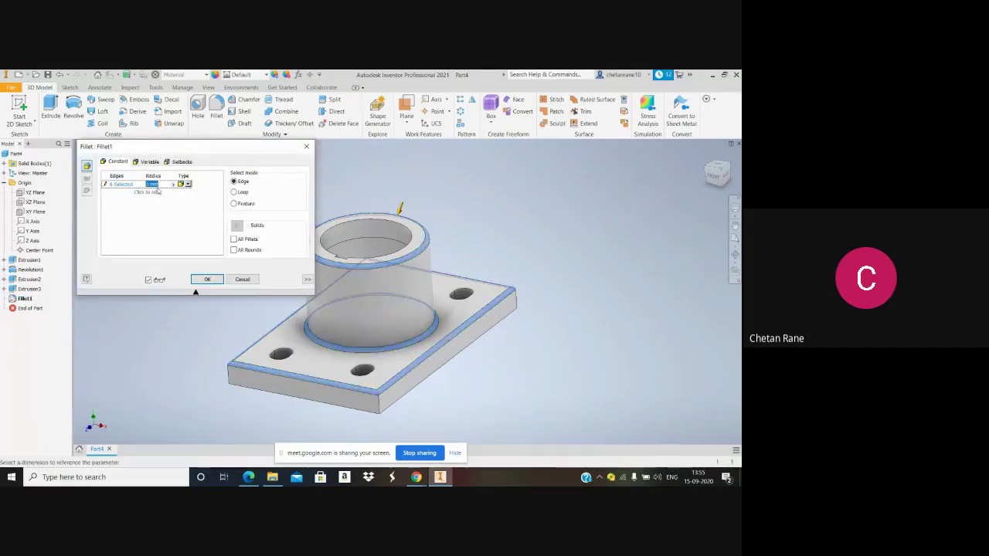
{"action": "left_click", "coordinate": [206, 279]}
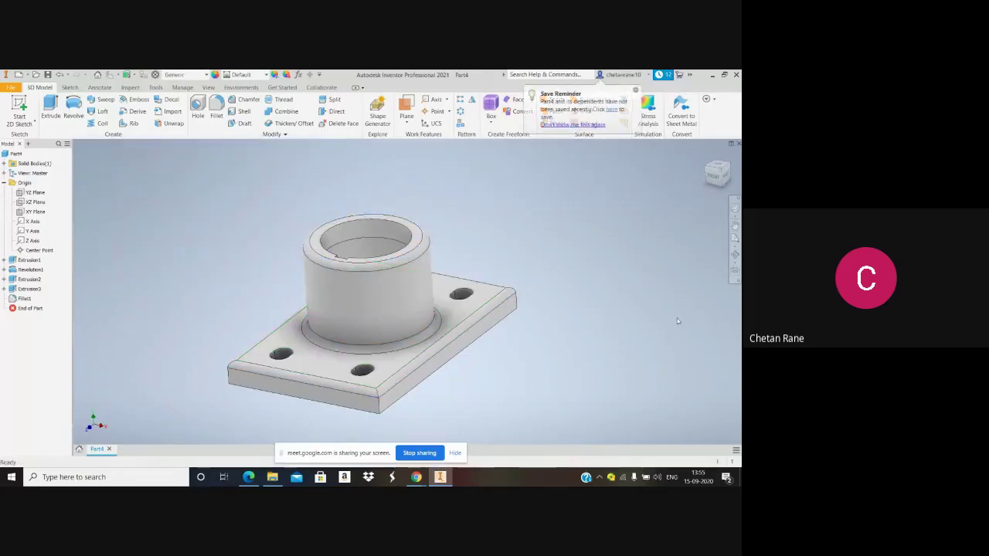
{"action": "left_click", "coordinate": [735, 254]}
{"action": "left_click_drag", "start_coordinate": [417, 309], "coordinate": [394, 355]}
{"action": "key", "text": "Escape"}
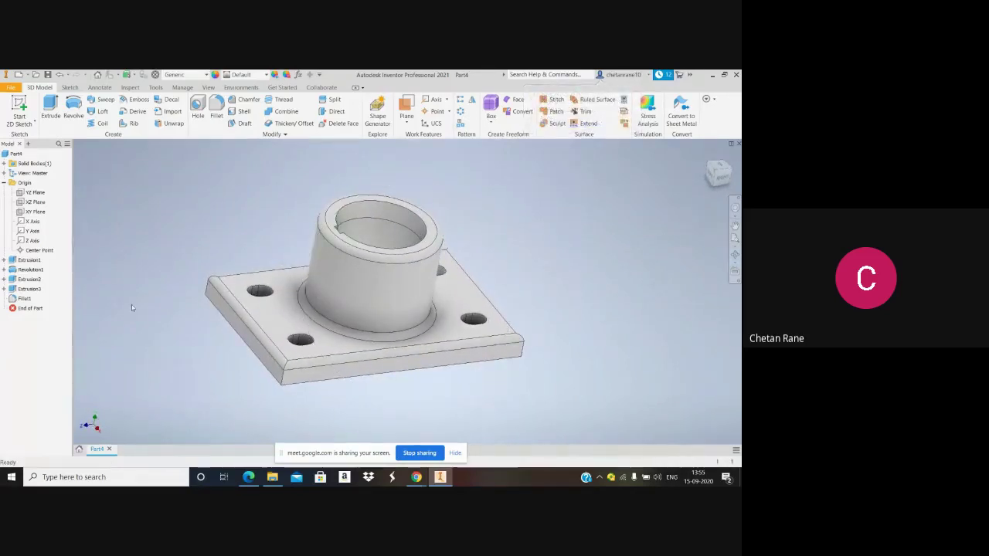
{"action": "left_click", "coordinate": [26, 261]}
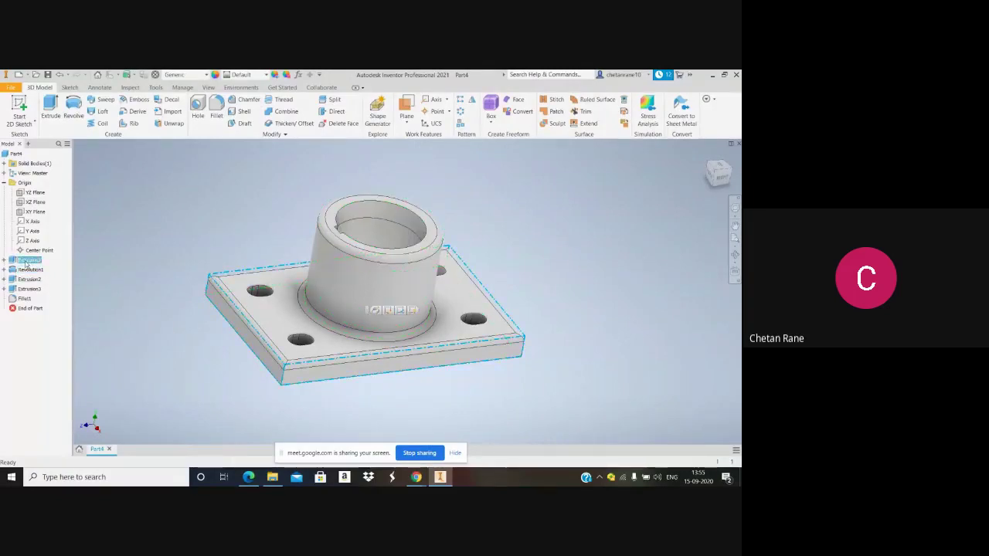
Edit the base plate sketch, setting width 300 and height 200, then finish it
{"action": "right_click", "coordinate": [25, 263]}
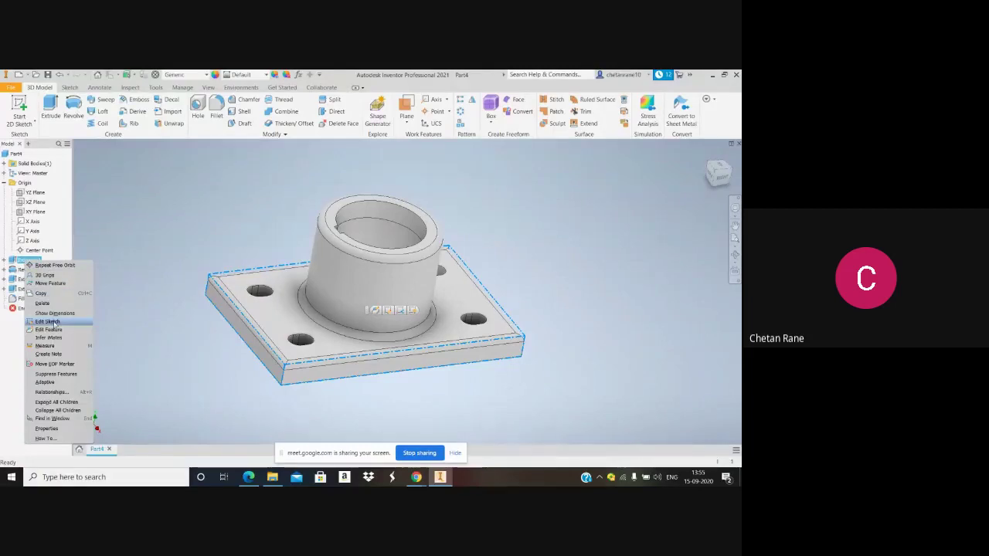
{"action": "left_click", "coordinate": [51, 322]}
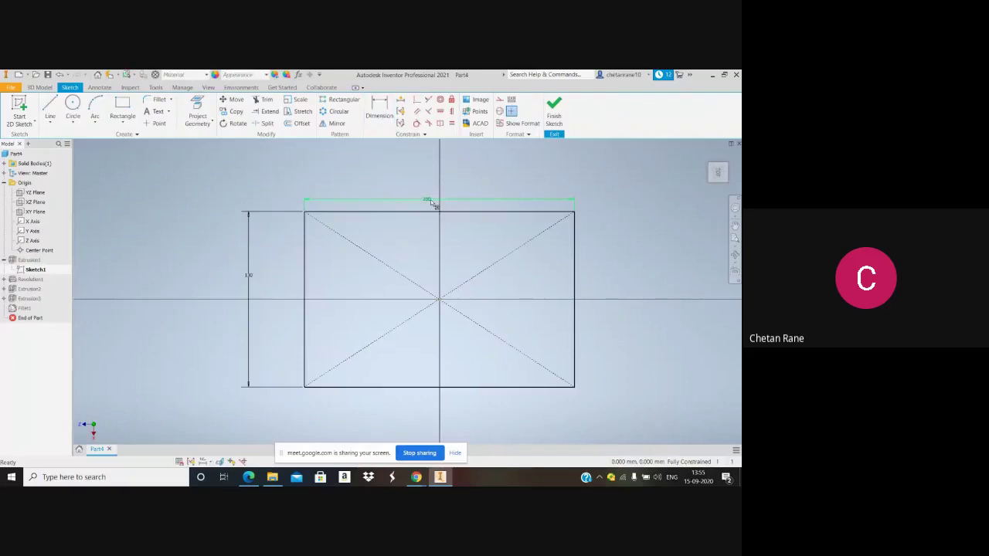
{"action": "double_click", "coordinate": [431, 203]}
{"action": "type", "text": "300"}
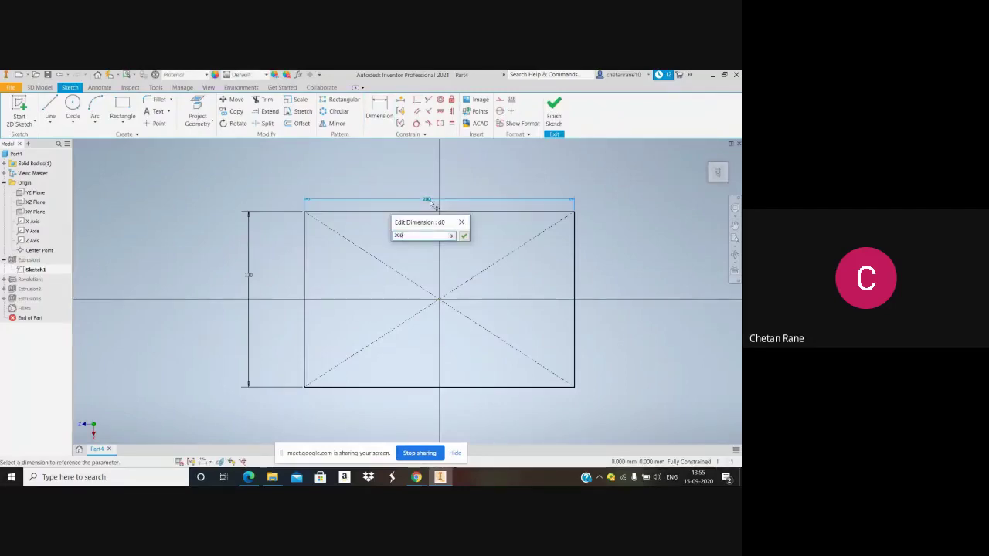
{"action": "key", "text": "Return"}
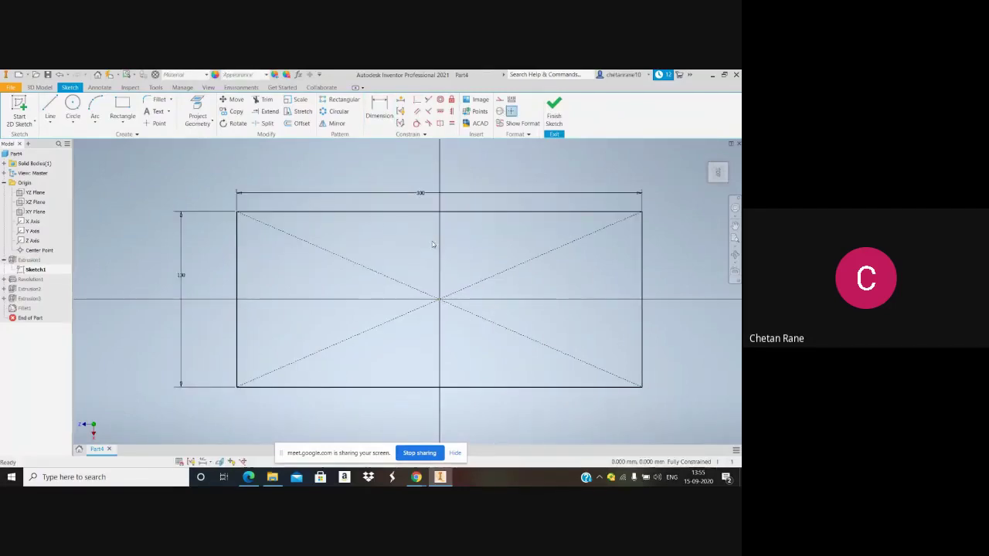
{"action": "double_click", "coordinate": [183, 277]}
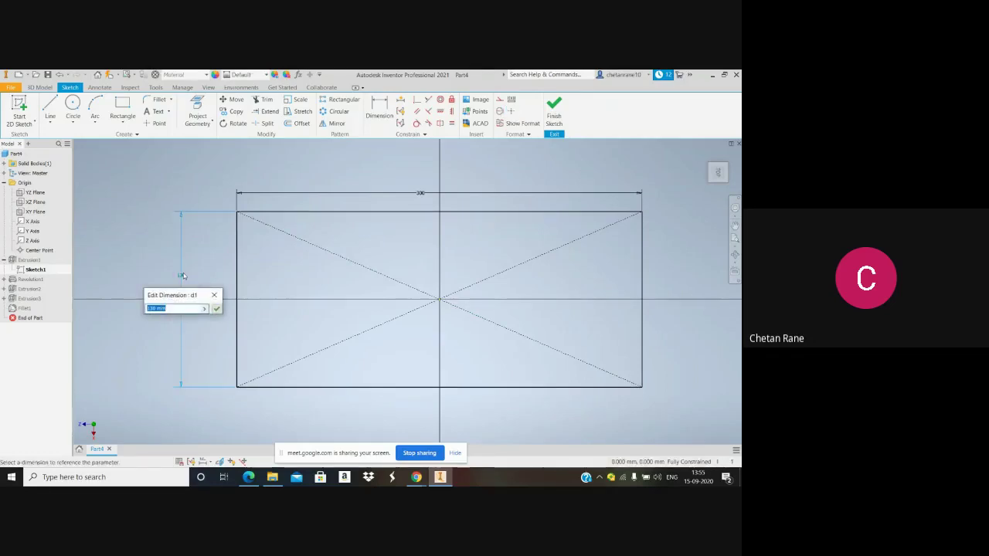
{"action": "type", "text": "200"}
{"action": "key", "text": "Return"}
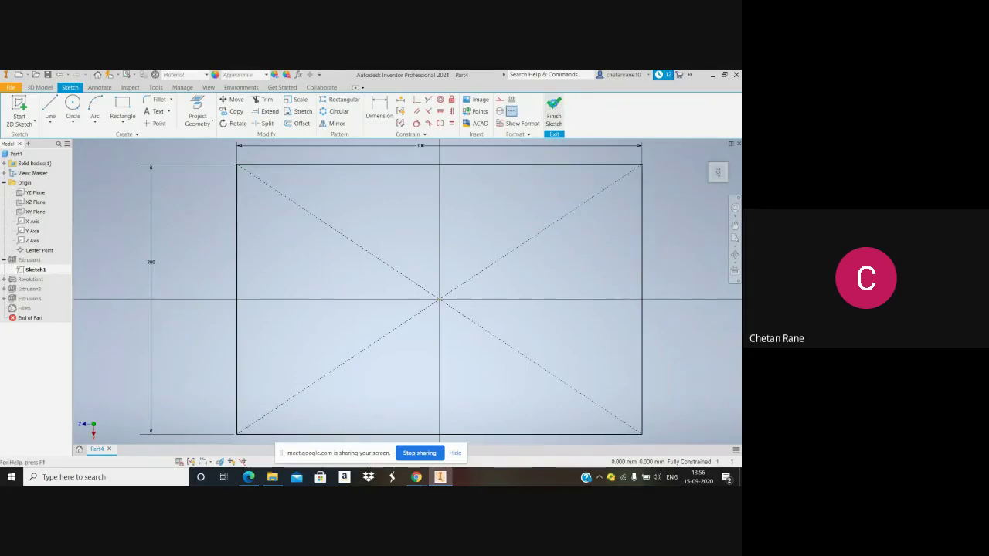
{"action": "left_click", "coordinate": [553, 110]}
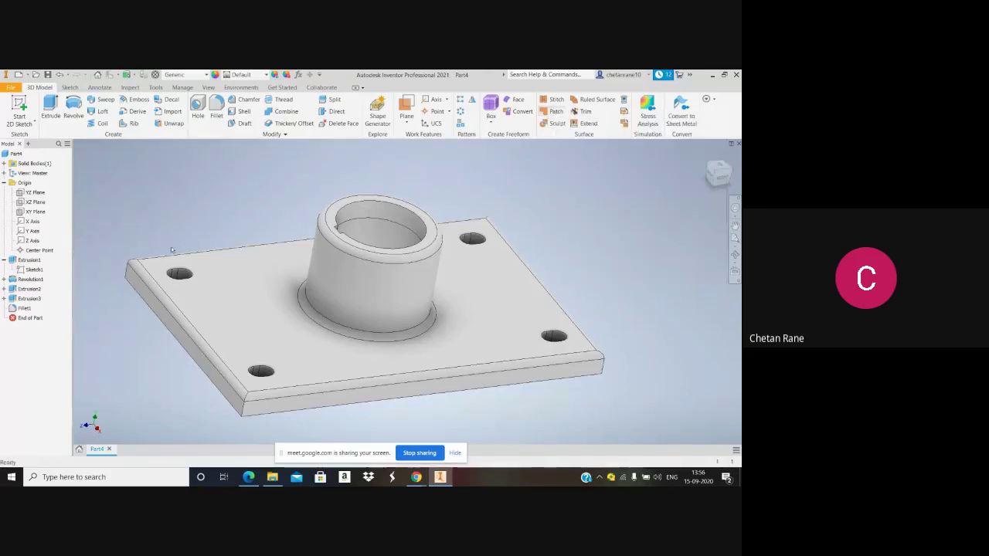
Reopen the sketch and correct the rectangle to 130 high by 200 wide
{"action": "left_click", "coordinate": [33, 261]}
{"action": "right_click", "coordinate": [34, 263]}
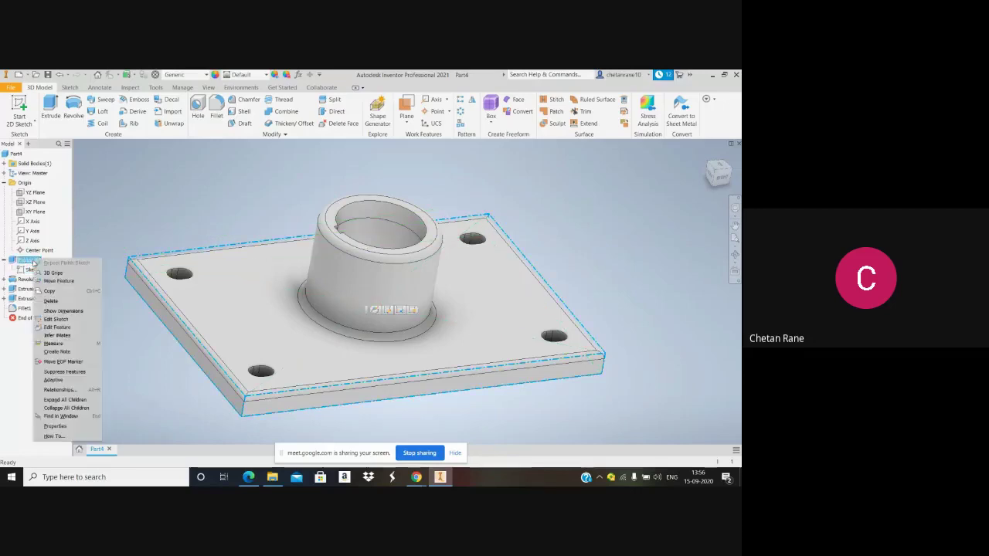
{"action": "left_click", "coordinate": [78, 321]}
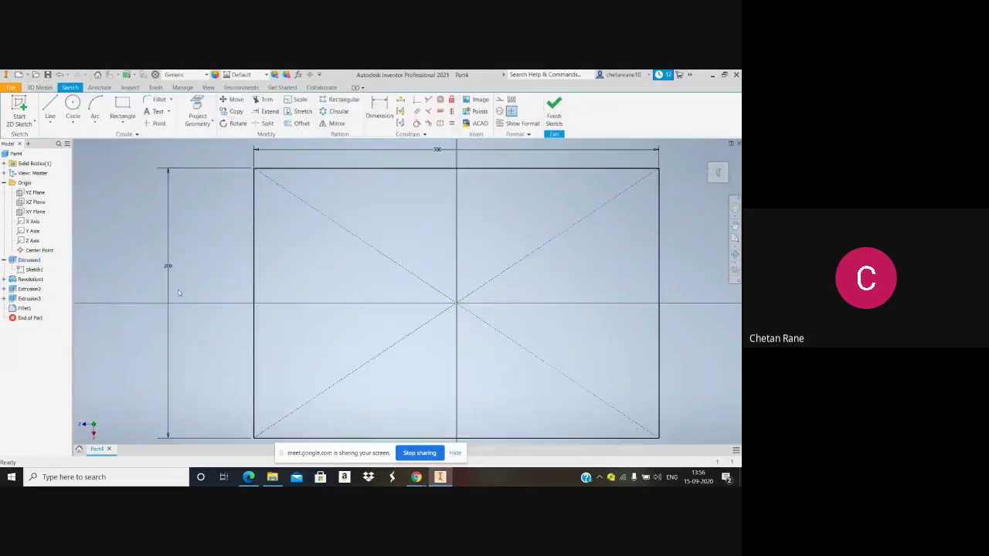
{"action": "double_click", "coordinate": [169, 269]}
{"action": "type", "text": "130"}
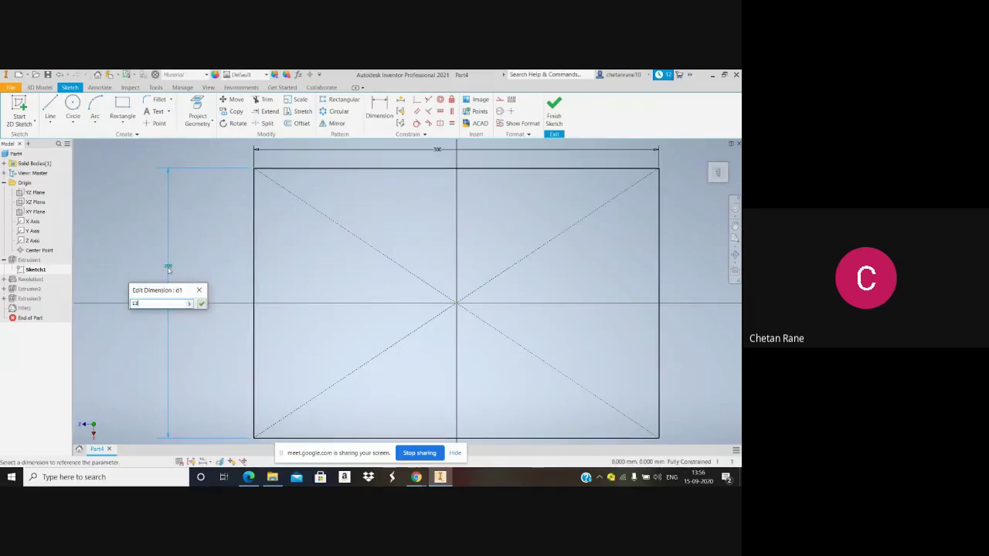
{"action": "key", "text": "Return"}
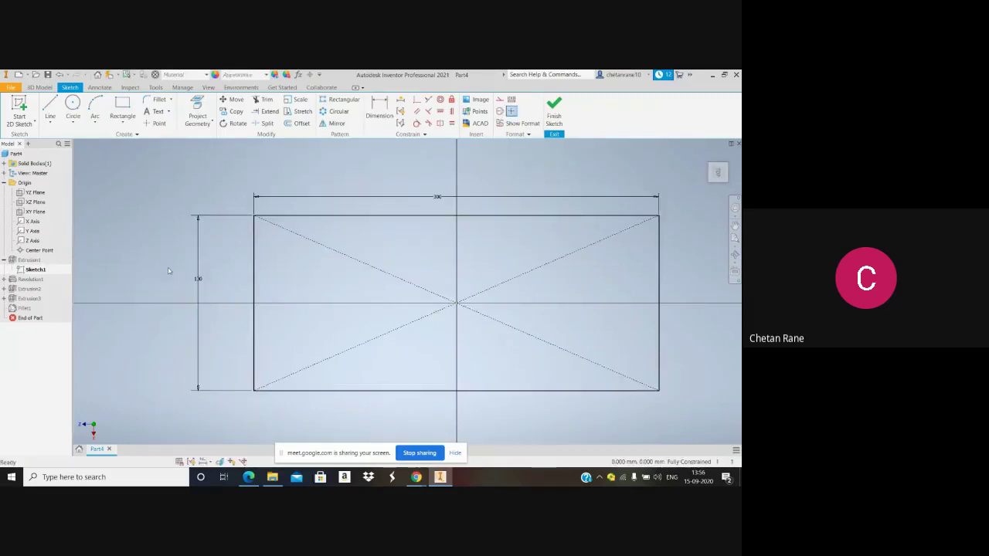
{"action": "double_click", "coordinate": [445, 196]}
{"action": "type", "text": "200"}
{"action": "key", "text": "Return"}
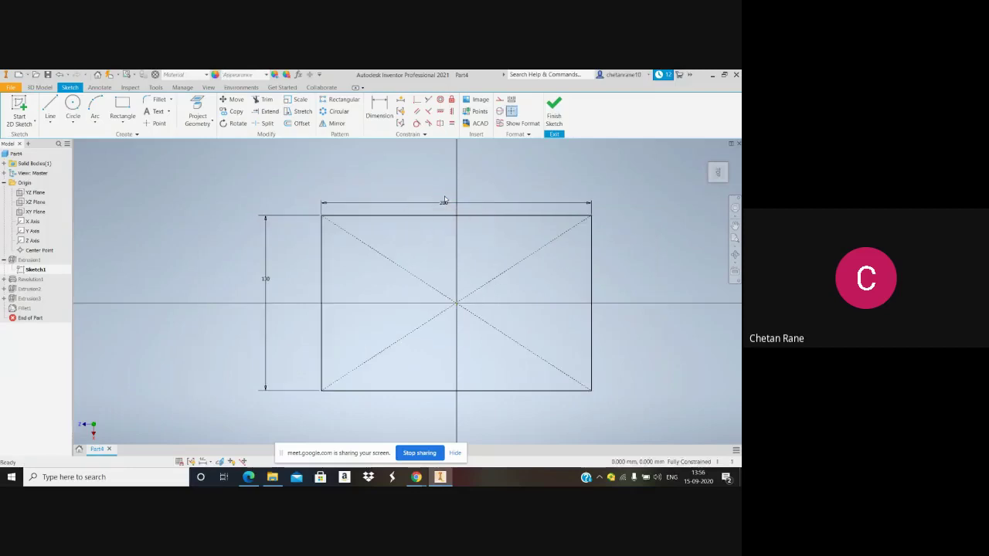
{"action": "left_click", "coordinate": [556, 118]}
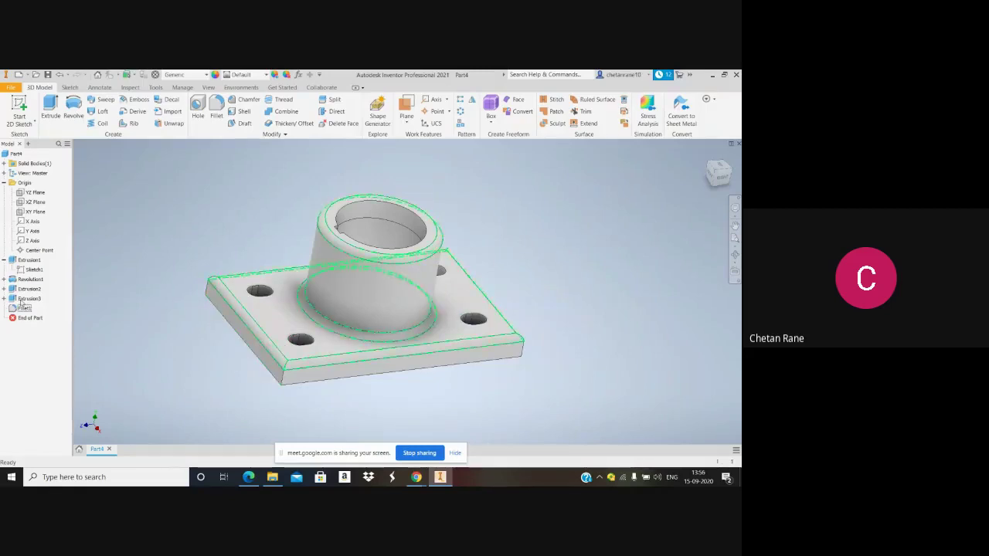
Edit Extrusion1 and change its extrusion distance to 5
{"action": "left_click", "coordinate": [31, 260]}
{"action": "right_click", "coordinate": [35, 263]}
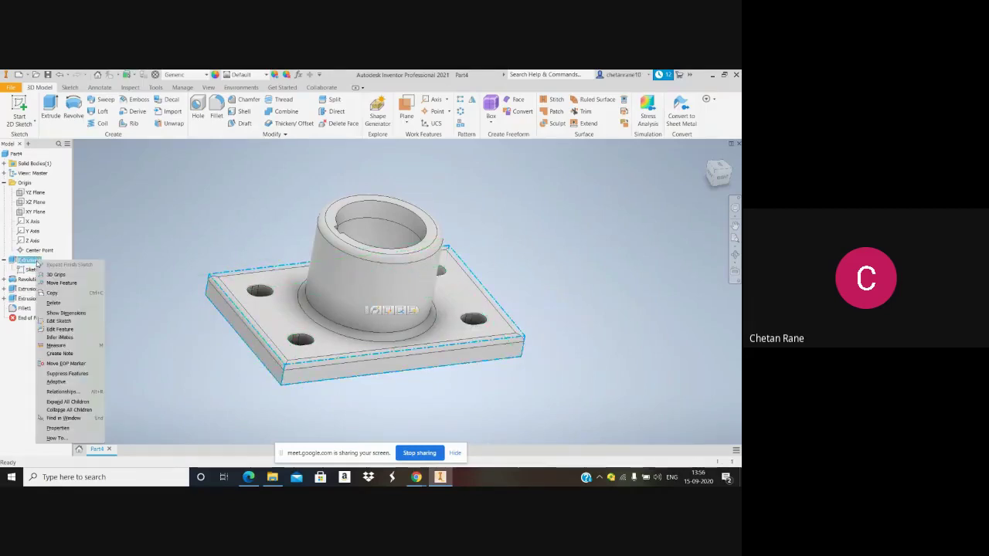
{"action": "left_click", "coordinate": [78, 331]}
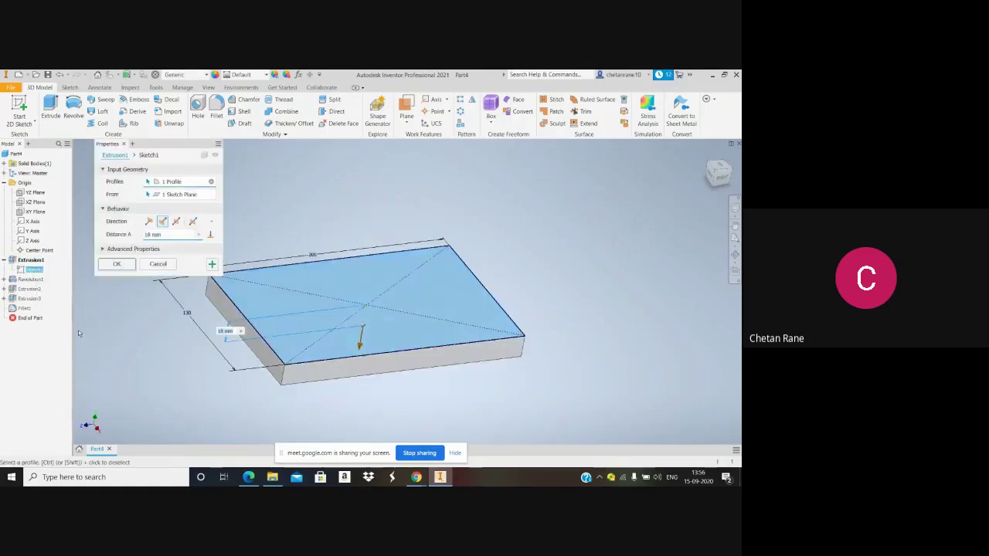
{"action": "left_click", "coordinate": [144, 236]}
{"action": "type", "text": "50"}
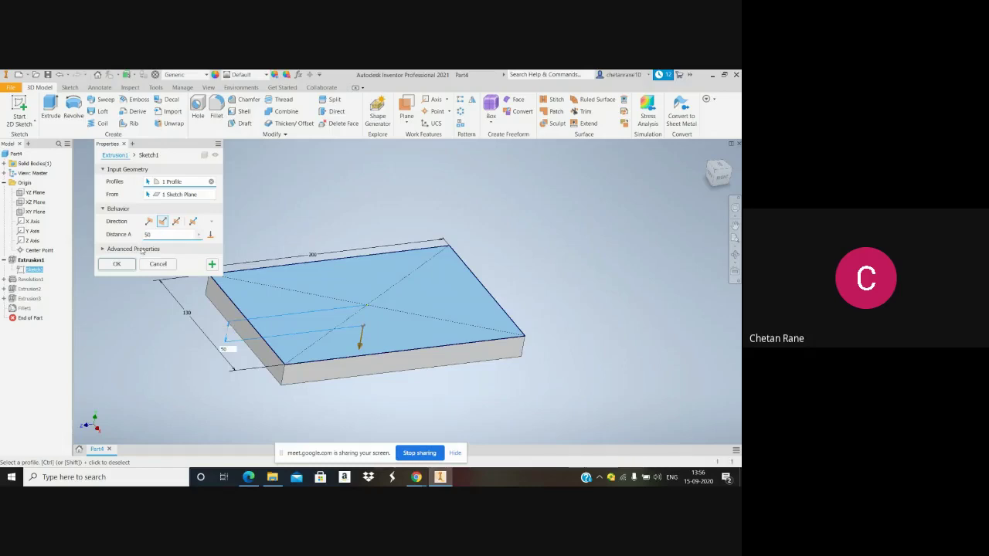
{"action": "left_click", "coordinate": [117, 265]}
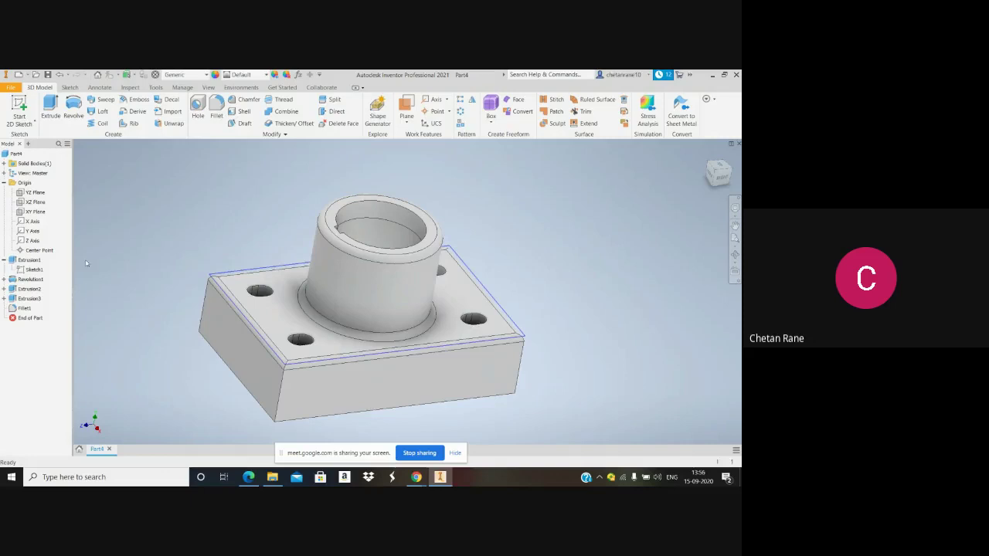
Re-edit Extrusion1 and set the base plate thickness to 10 mm
{"action": "left_click", "coordinate": [34, 261]}
{"action": "right_click", "coordinate": [36, 262]}
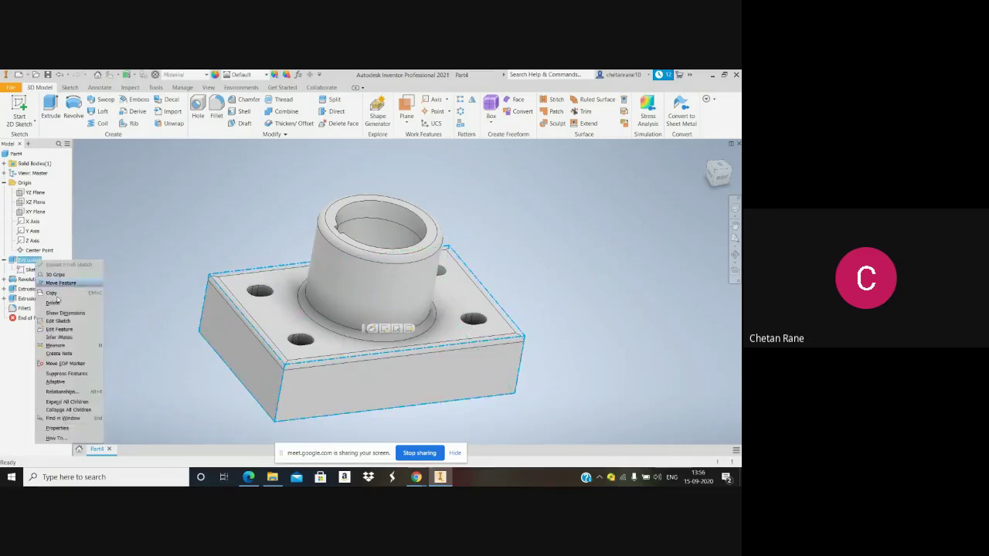
{"action": "left_click", "coordinate": [70, 329]}
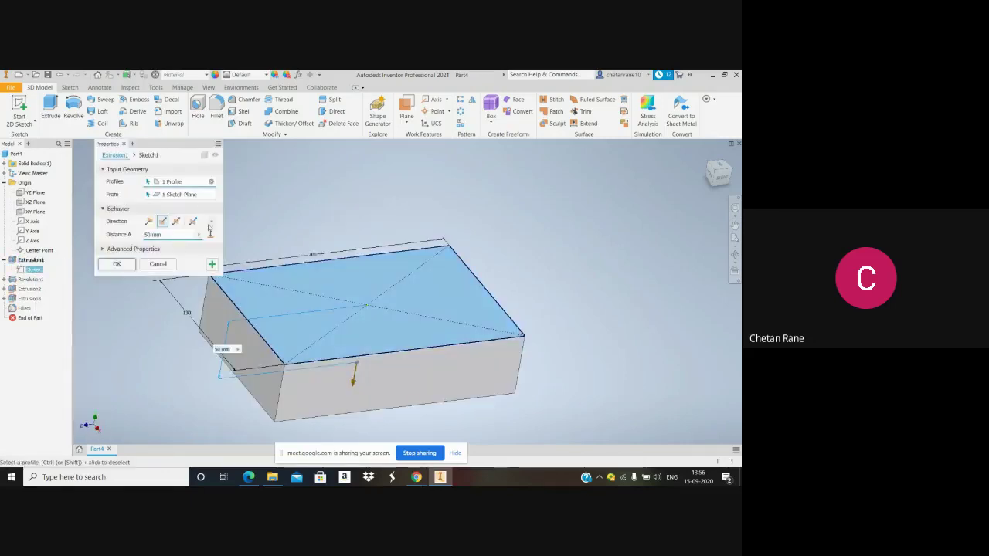
{"action": "type", "text": "10"}
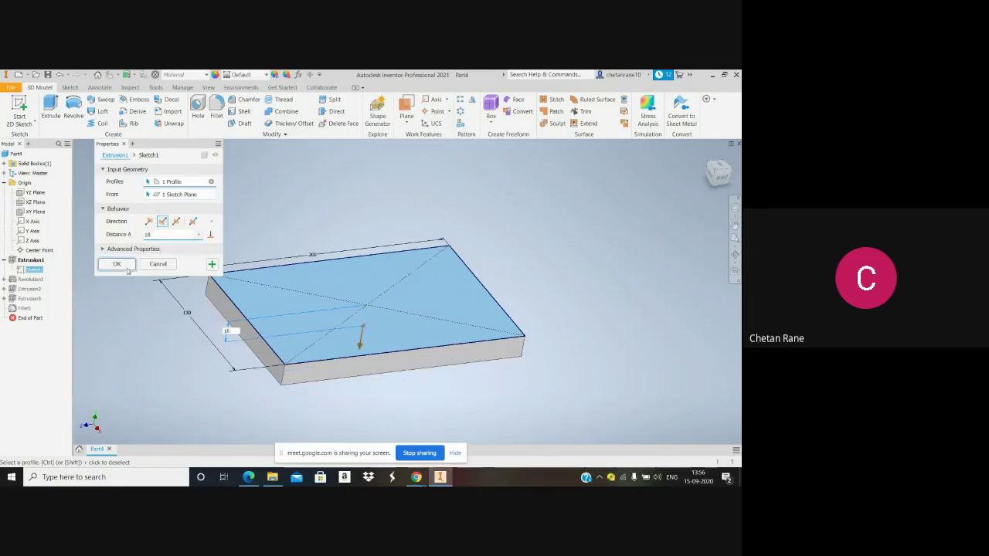
{"action": "left_click", "coordinate": [126, 264]}
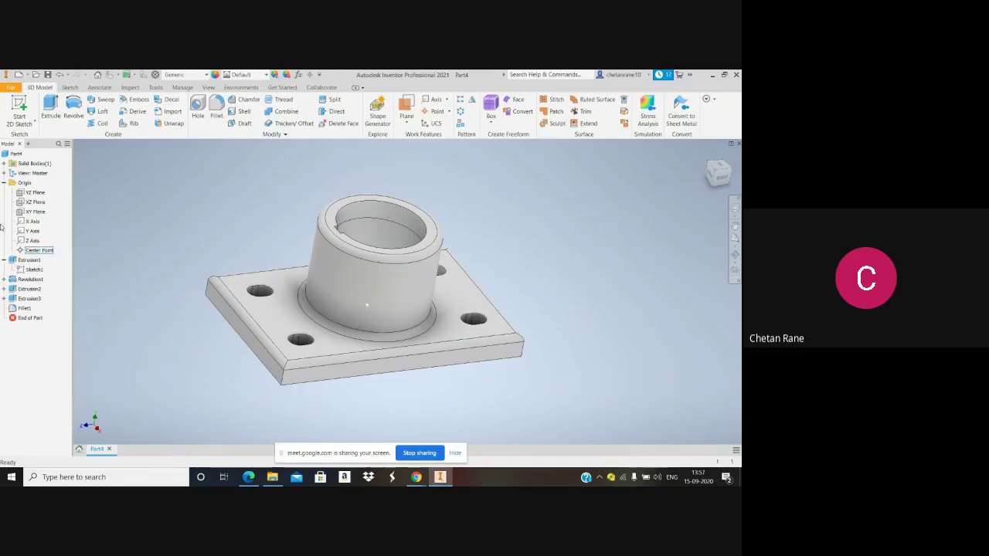
{"action": "left_click", "coordinate": [13, 88]}
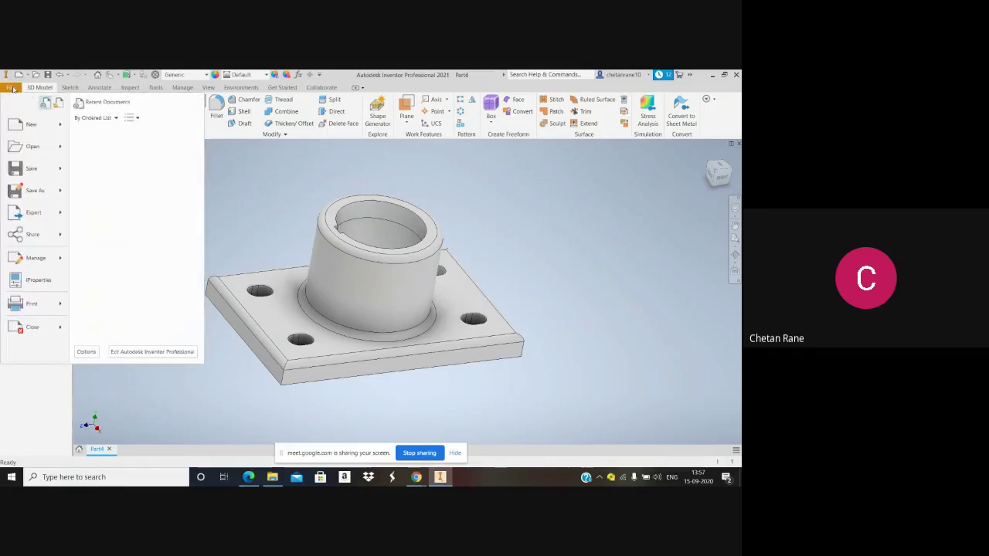
Start Save As for the part and navigate up to This PC
{"action": "left_click", "coordinate": [35, 190]}
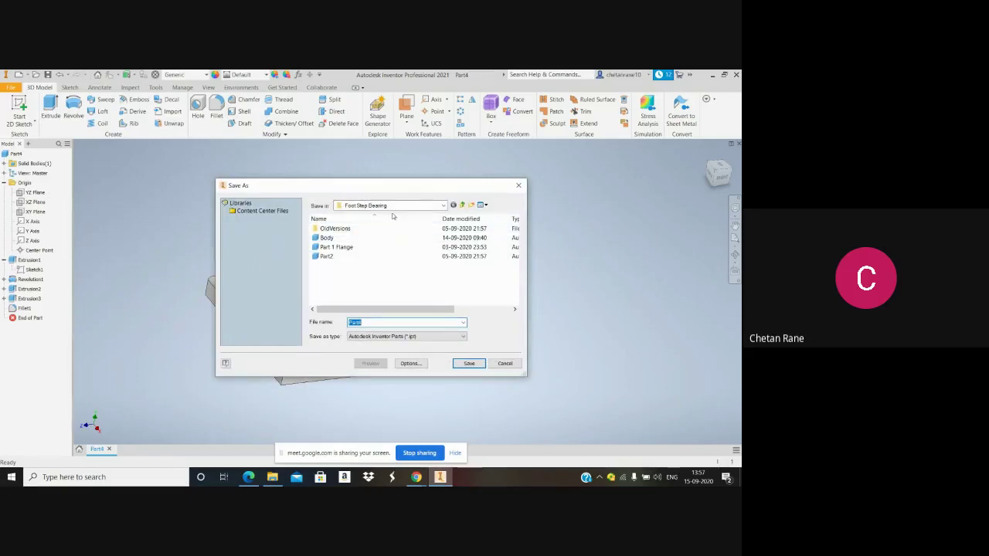
{"action": "left_click", "coordinate": [462, 205]}
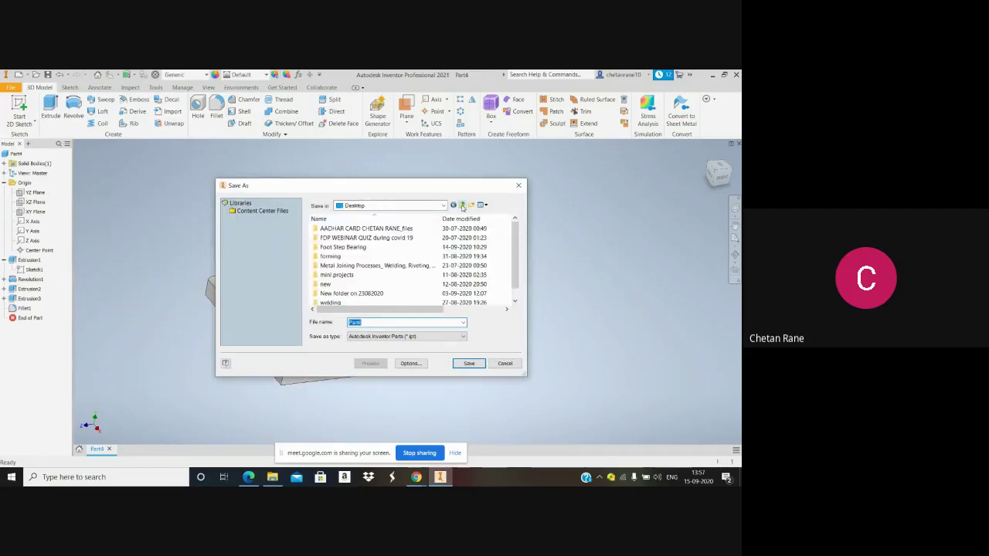
{"action": "left_click", "coordinate": [461, 205]}
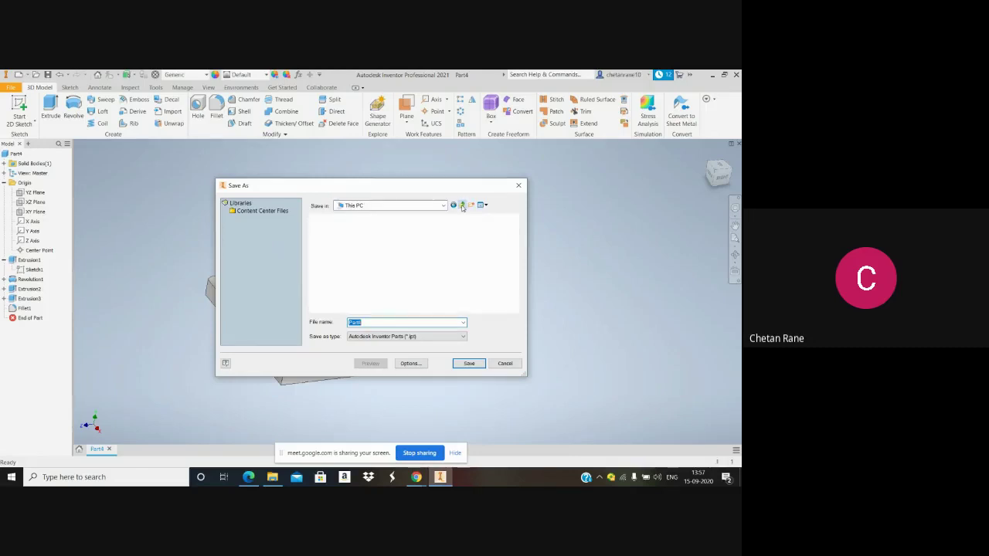
{"action": "left_click", "coordinate": [375, 263]}
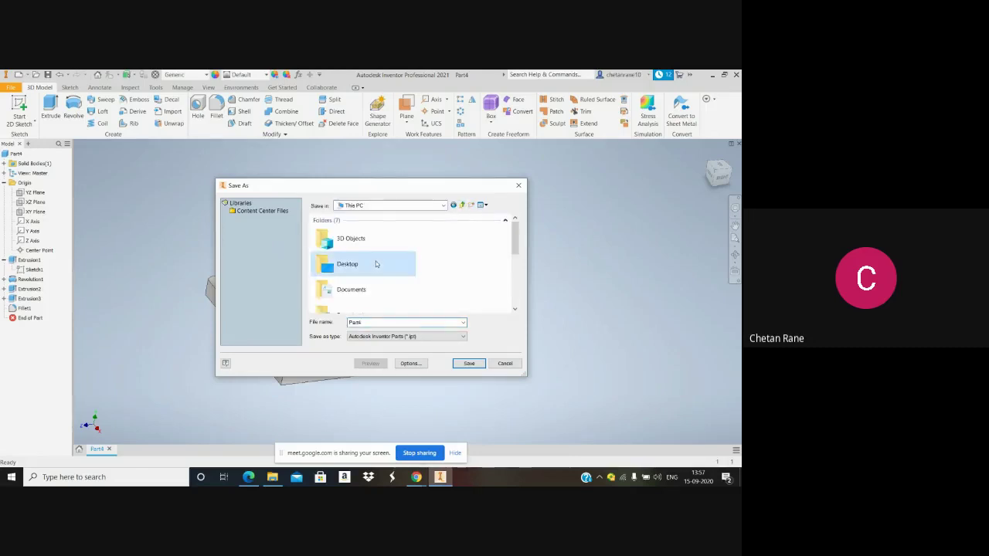
{"action": "left_click_drag", "start_coordinate": [367, 321], "coordinate": [346, 324]}
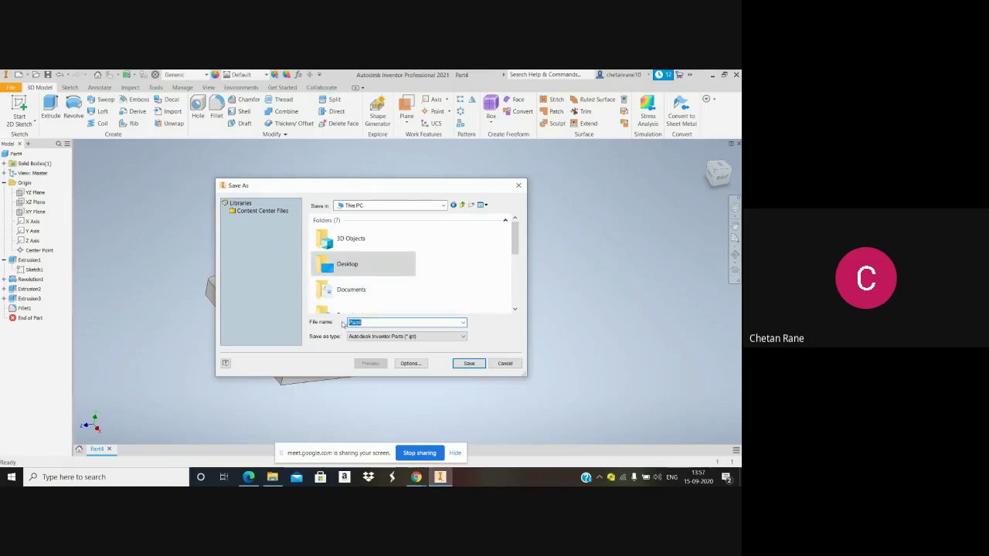
Scroll the folder list and open the DATA (D:) drive
{"action": "right_click", "coordinate": [451, 257]}
{"action": "mouse_move", "coordinate": [463, 287]}
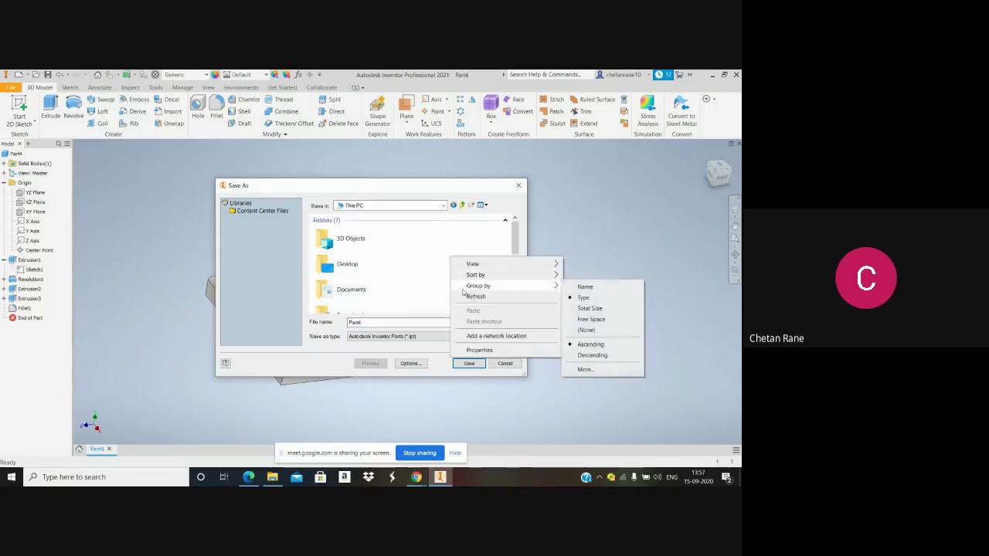
{"action": "left_click", "coordinate": [440, 298]}
{"action": "right_click", "coordinate": [441, 298]}
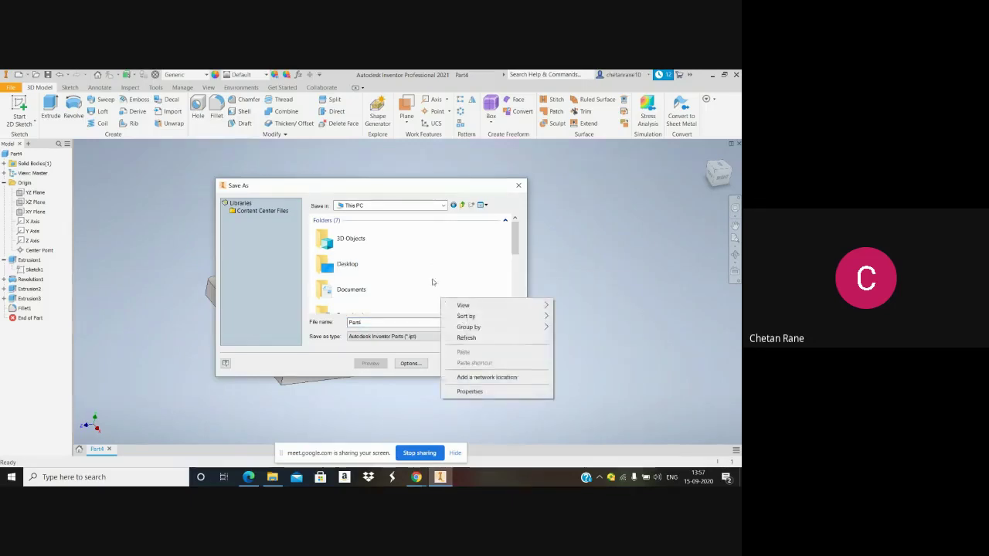
{"action": "left_click", "coordinate": [445, 278]}
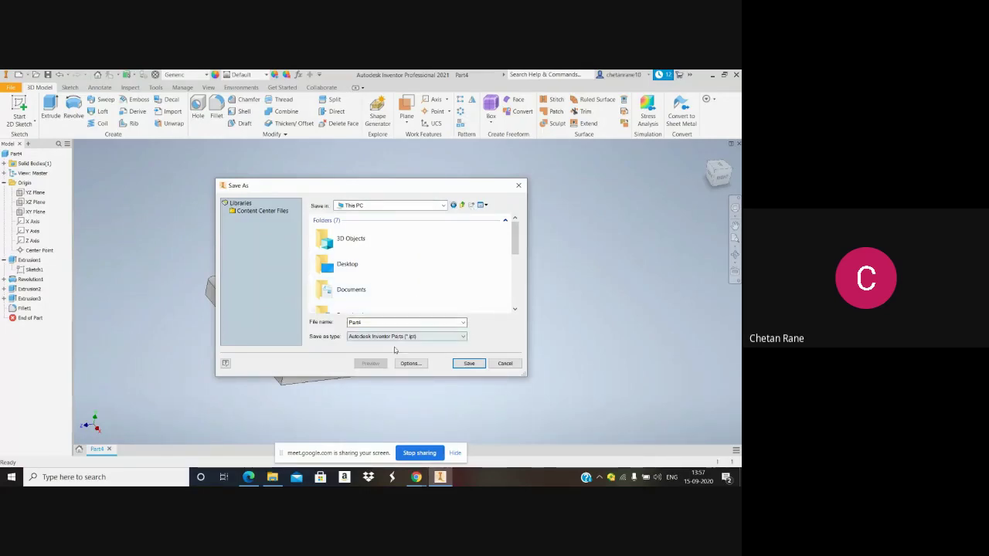
{"action": "scroll", "coordinate": [361, 263], "scroll_direction": "down", "scroll_amount": 3}
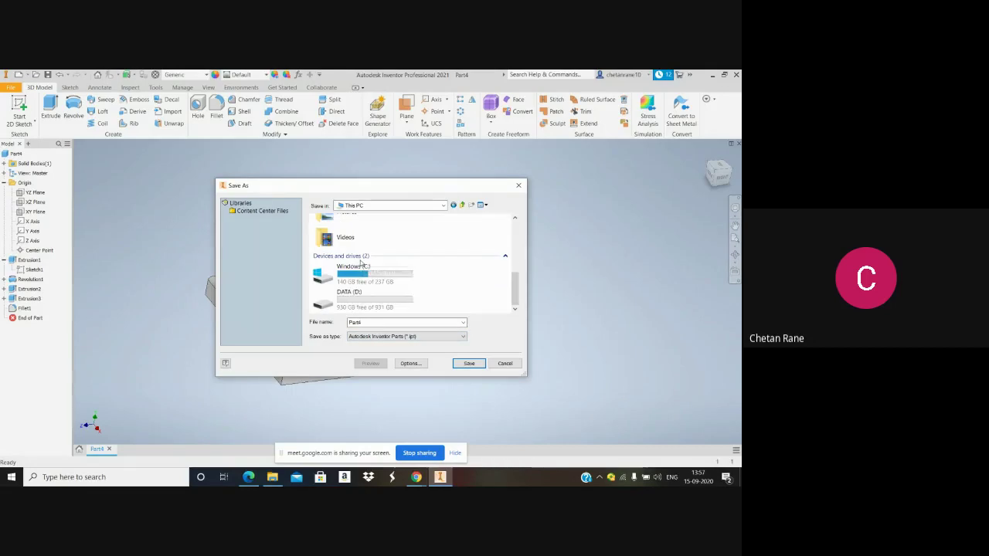
{"action": "left_click", "coordinate": [389, 297]}
{"action": "double_click", "coordinate": [388, 296]}
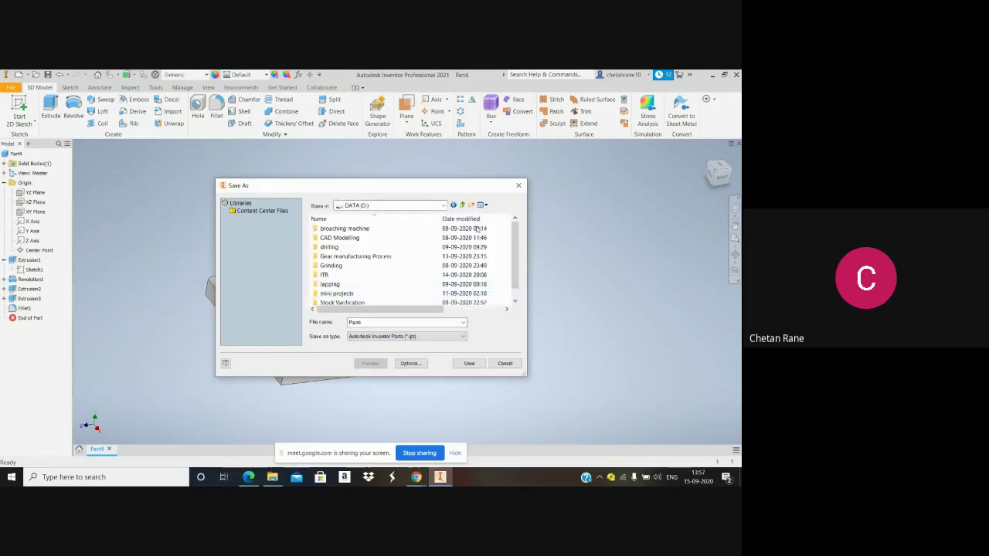
Create a 'Foot step bearing part' folder, open it, and save the part as 'Flange'
{"action": "left_click", "coordinate": [470, 205]}
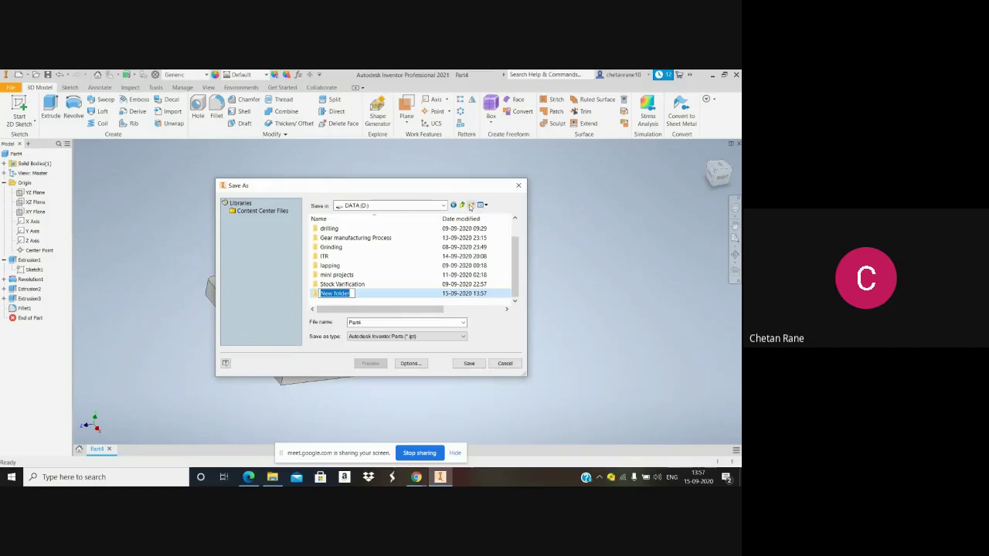
{"action": "type", "text": "Foot step bea"}
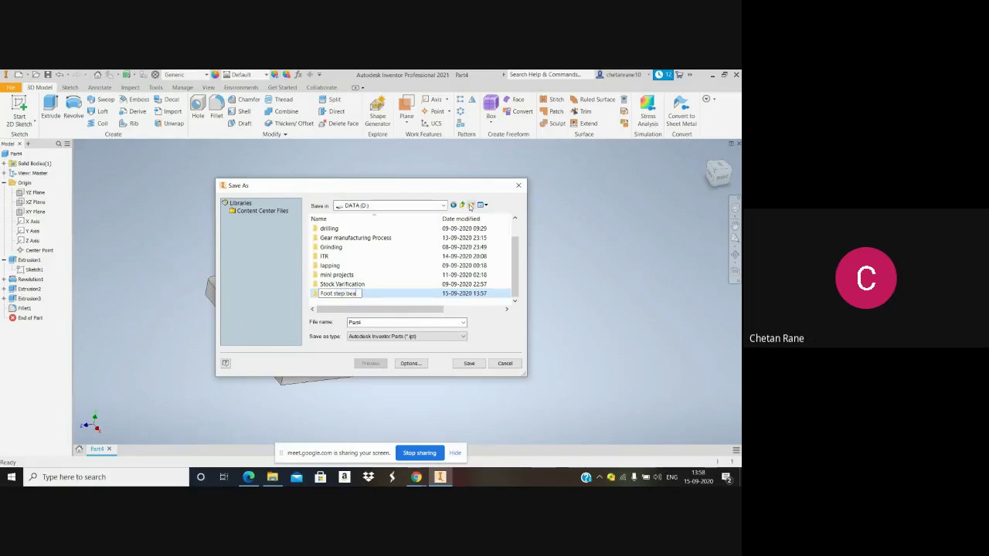
{"action": "type", "text": "ring parts"}
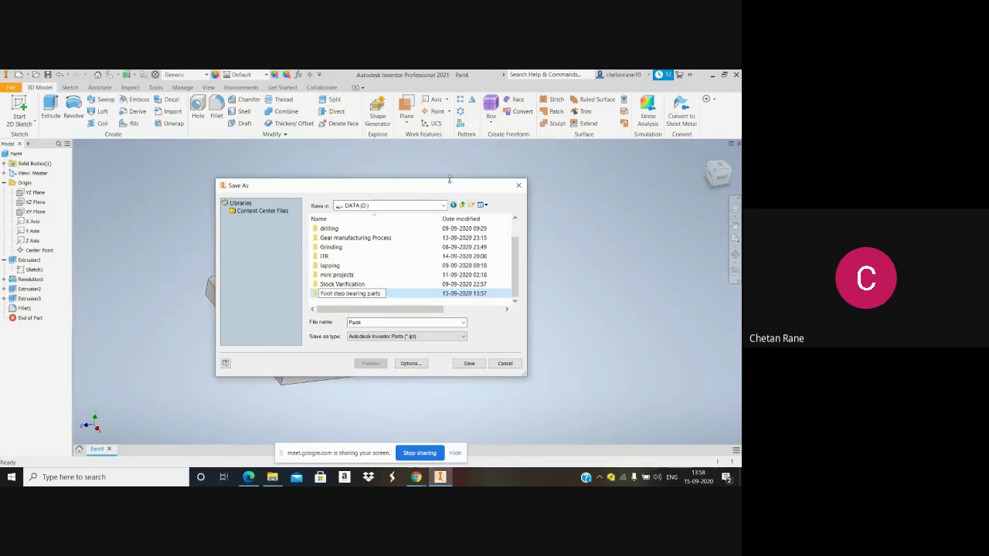
{"action": "double_click", "coordinate": [425, 294]}
{"action": "double_click", "coordinate": [402, 322]}
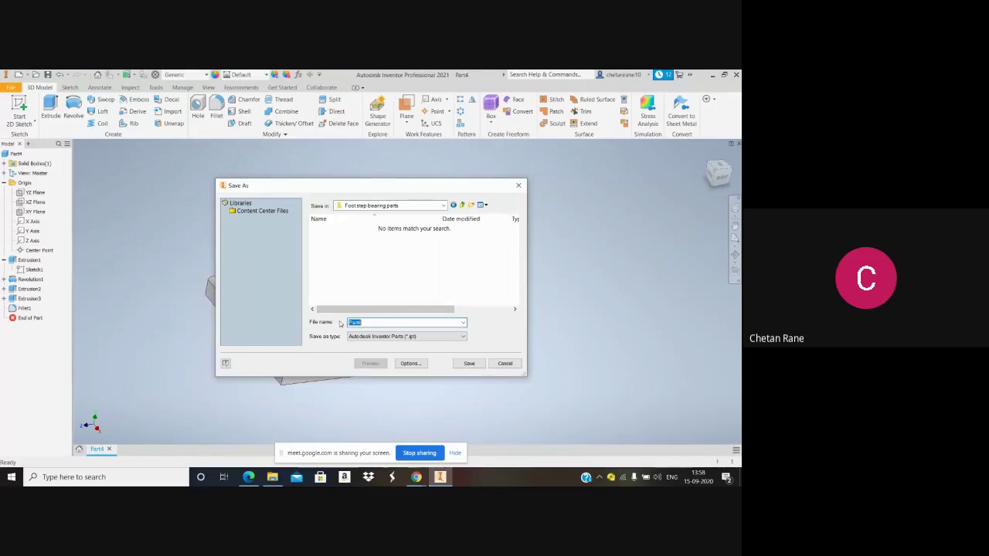
{"action": "type", "text": "Flange"}
{"action": "left_click", "coordinate": [465, 364]}
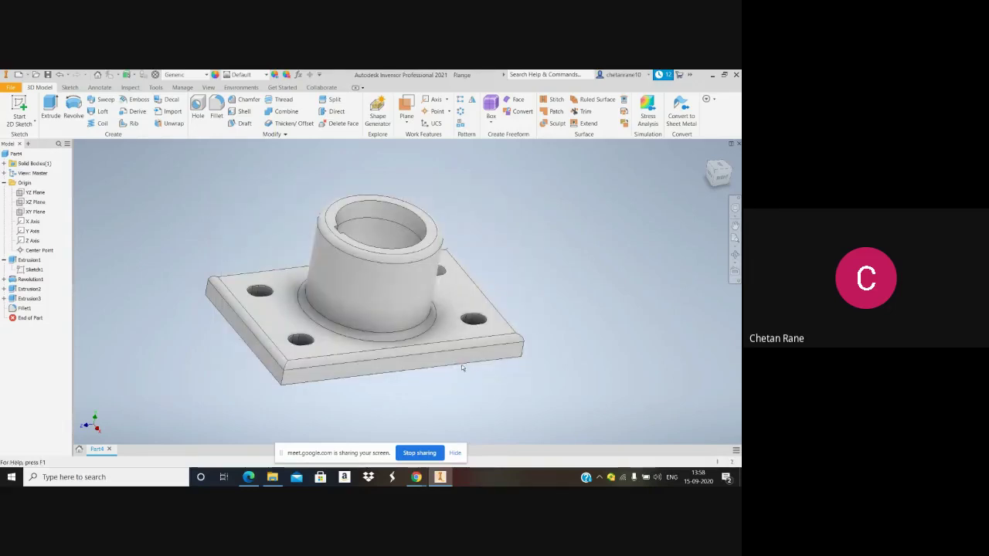
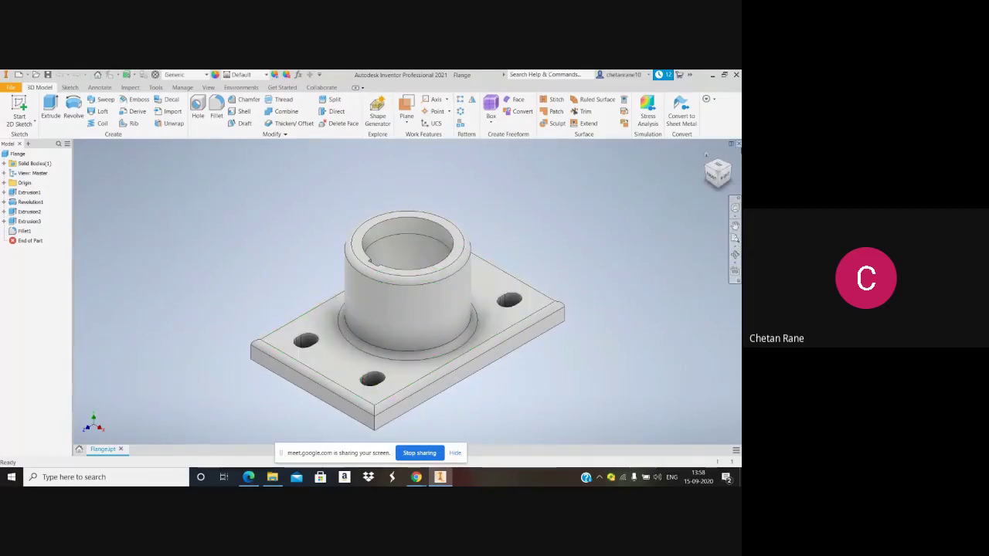
Close Flange.ipt and start a new Standard (mm).ipt part with a 2D sketch
{"action": "left_click", "coordinate": [121, 448]}
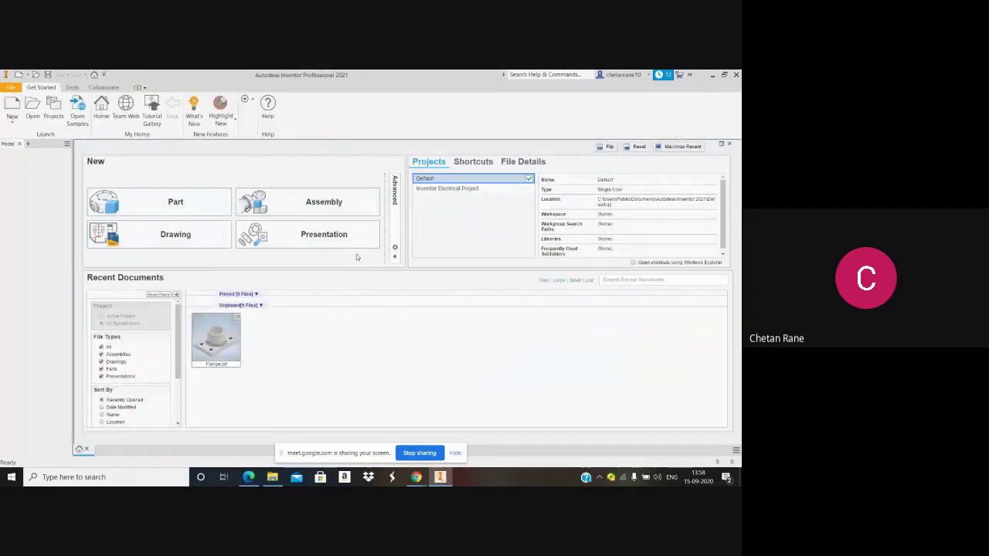
{"action": "left_click", "coordinate": [12, 109]}
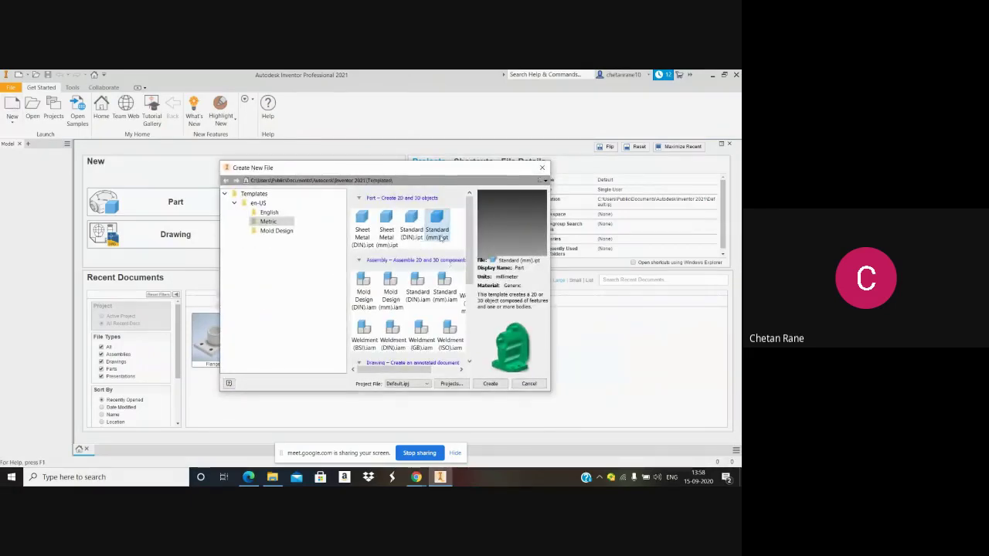
{"action": "left_click", "coordinate": [490, 383]}
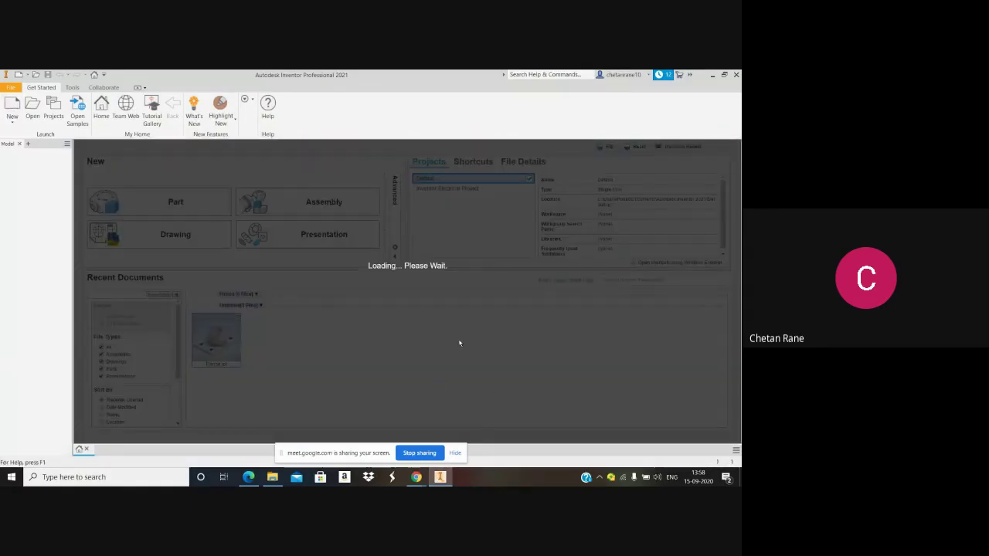
{"action": "left_click", "coordinate": [12, 106]}
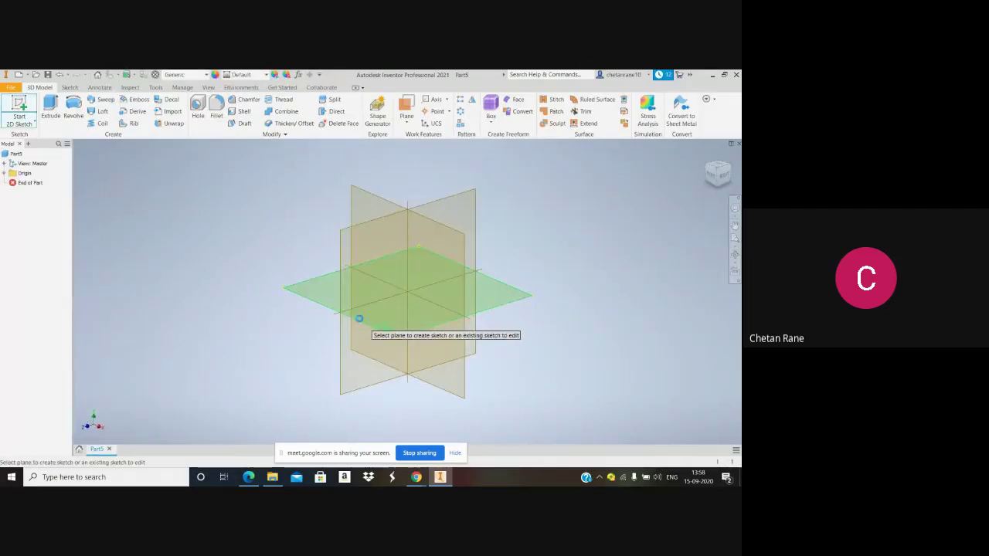
Draw a two-point centre rectangle on the XZ plane, centred on the origin
{"action": "left_click", "coordinate": [359, 318]}
{"action": "left_click", "coordinate": [122, 118]}
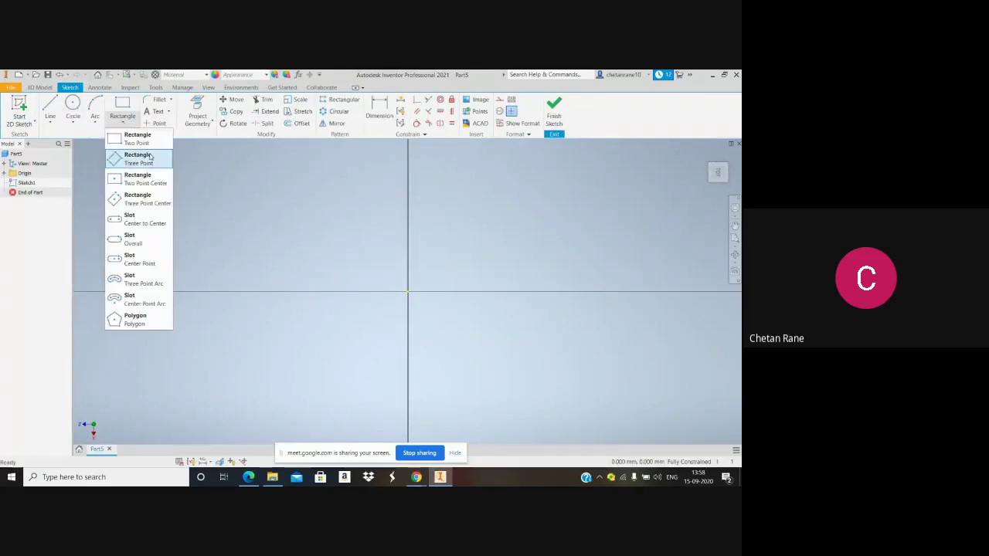
{"action": "left_click", "coordinate": [142, 178]}
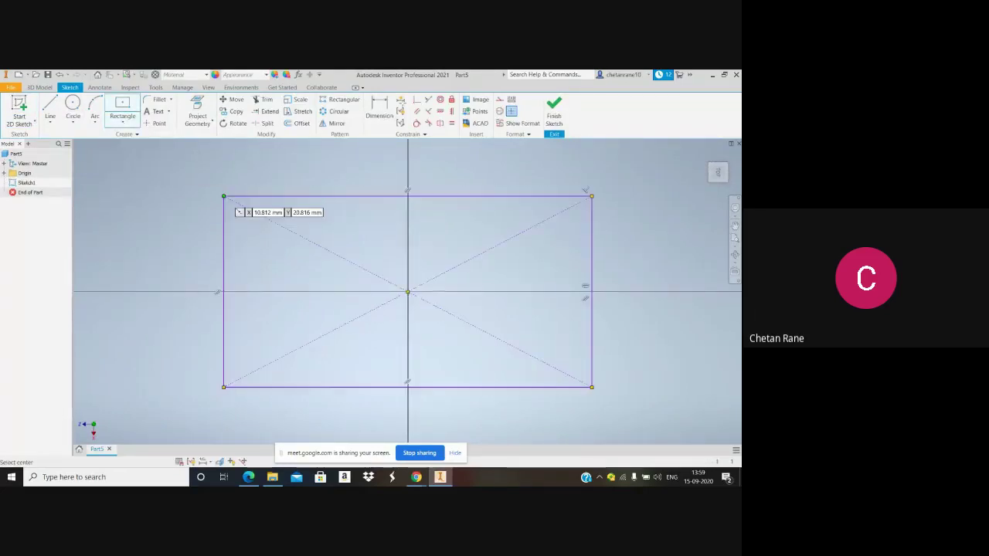
{"action": "left_click", "coordinate": [223, 193]}
{"action": "left_click", "coordinate": [380, 108]}
Dimension the rectangle's top edge for its width and its left edge to 130
{"action": "left_click", "coordinate": [387, 192]}
{"action": "left_click", "coordinate": [389, 186]}
{"action": "type", "text": "400"}
{"action": "key", "text": "Return"}
{"action": "scroll", "coordinate": [384, 205], "scroll_direction": "up", "scroll_amount": 5}
{"action": "scroll", "coordinate": [383, 204], "scroll_direction": "up", "scroll_amount": 4}
{"action": "left_click", "coordinate": [247, 195]}
{"action": "left_click", "coordinate": [233, 194]}
{"action": "type", "text": "130"}
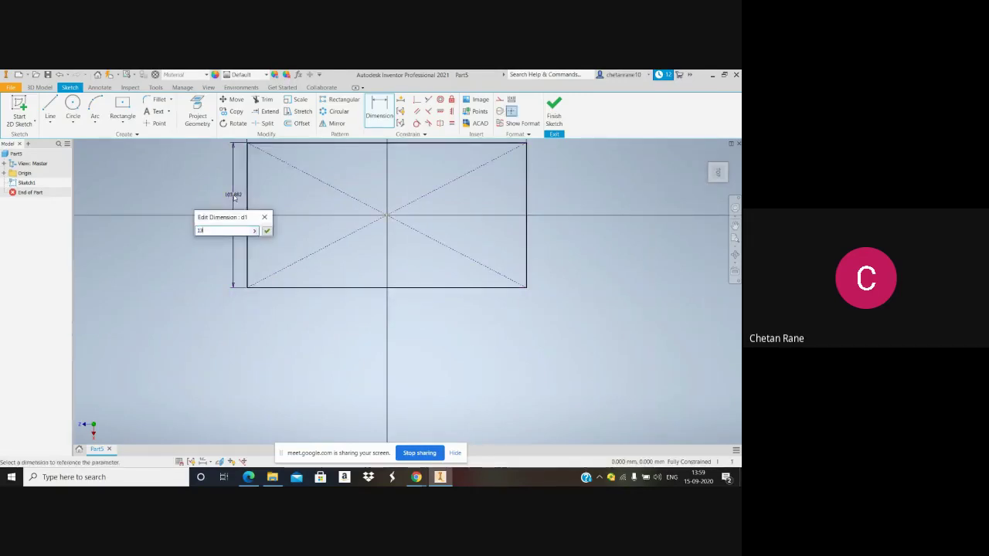
{"action": "key", "text": "Return"}
{"action": "scroll", "coordinate": [268, 233], "scroll_direction": "up", "scroll_amount": 3}
{"action": "scroll", "coordinate": [284, 170], "scroll_direction": "down", "scroll_amount": 5}
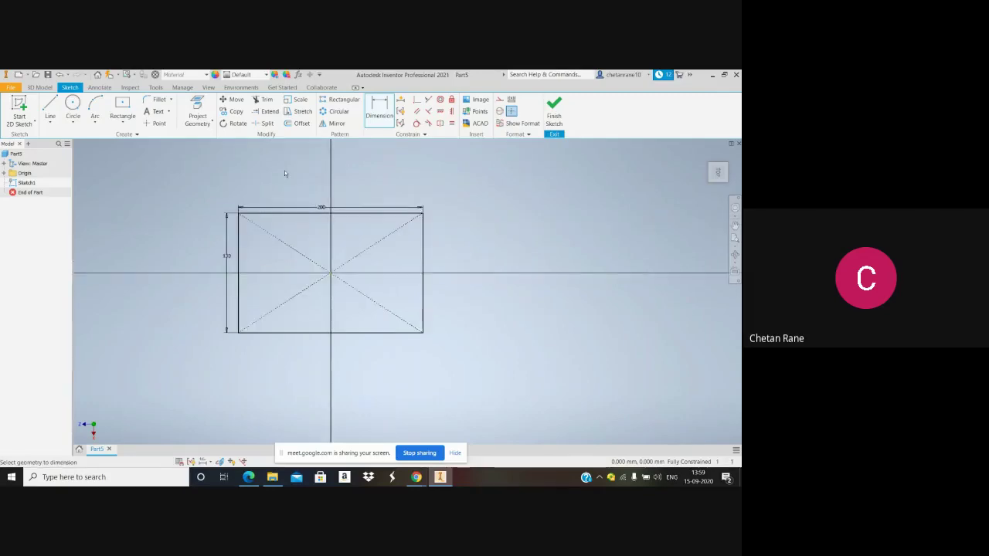
{"action": "scroll", "coordinate": [284, 170], "scroll_direction": "up", "scroll_amount": 2}
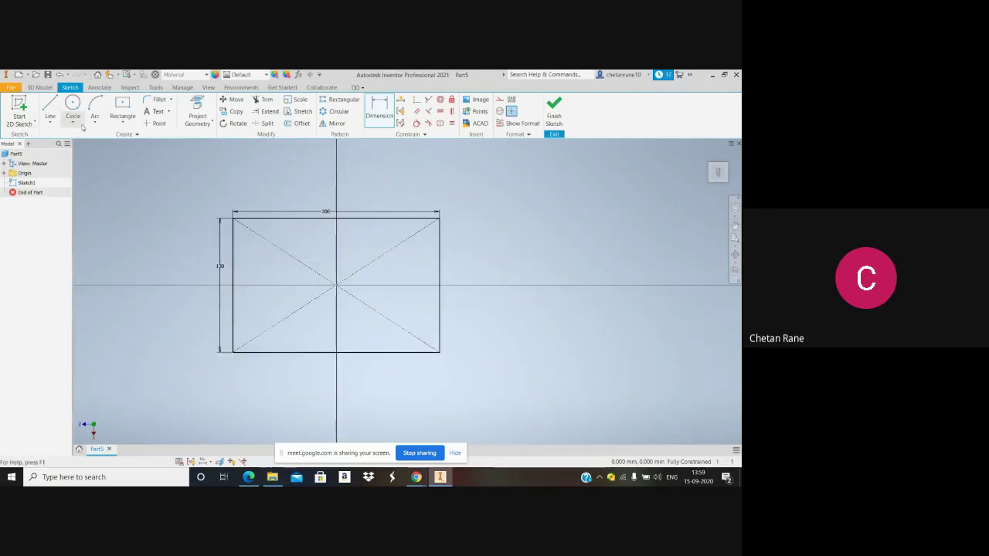
{"action": "left_click", "coordinate": [122, 121]}
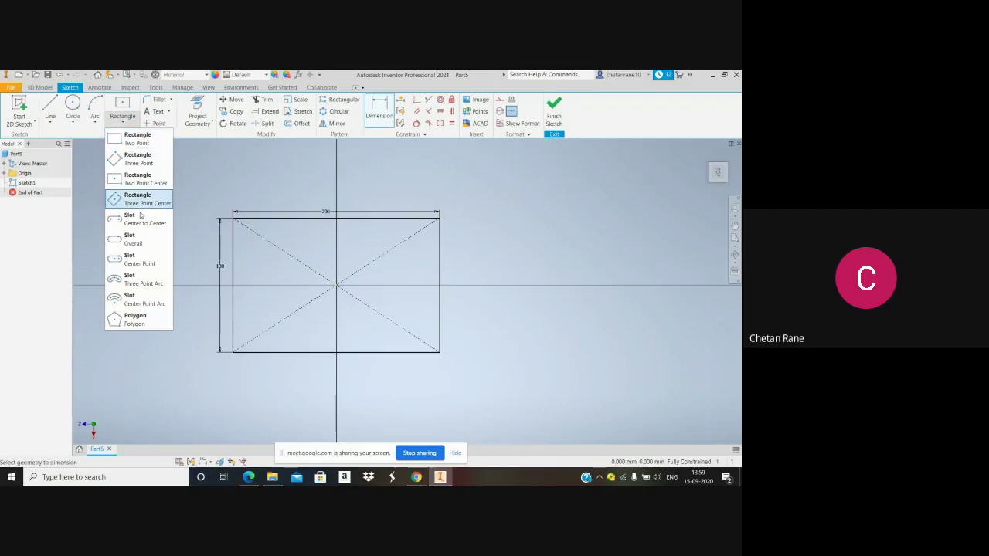
Draw an overall-length slot inside the rectangle near its upper-left corner
{"action": "left_click", "coordinate": [156, 243]}
{"action": "left_click", "coordinate": [259, 241]}
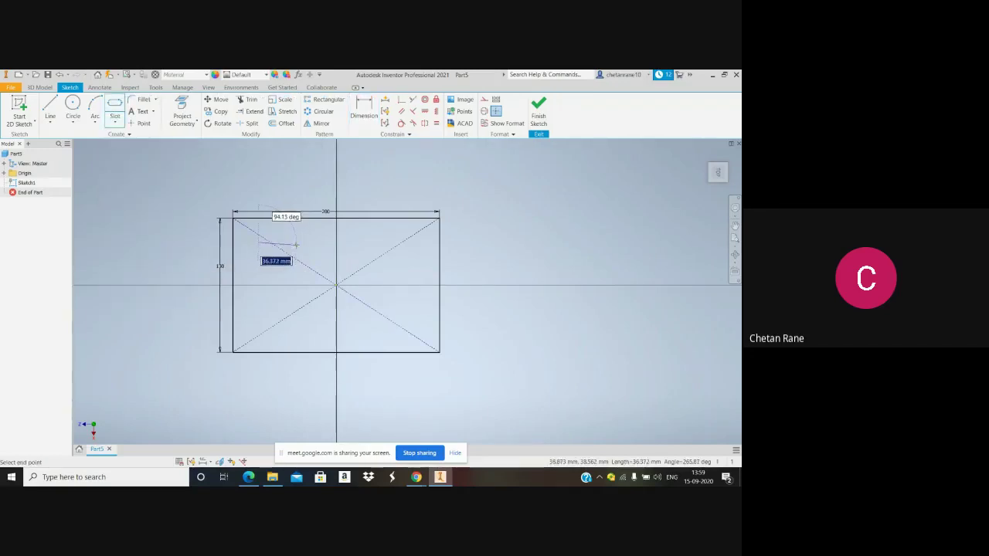
{"action": "left_click", "coordinate": [296, 247]}
{"action": "left_click", "coordinate": [280, 234]}
{"action": "scroll", "coordinate": [279, 232], "scroll_direction": "up", "scroll_amount": 3}
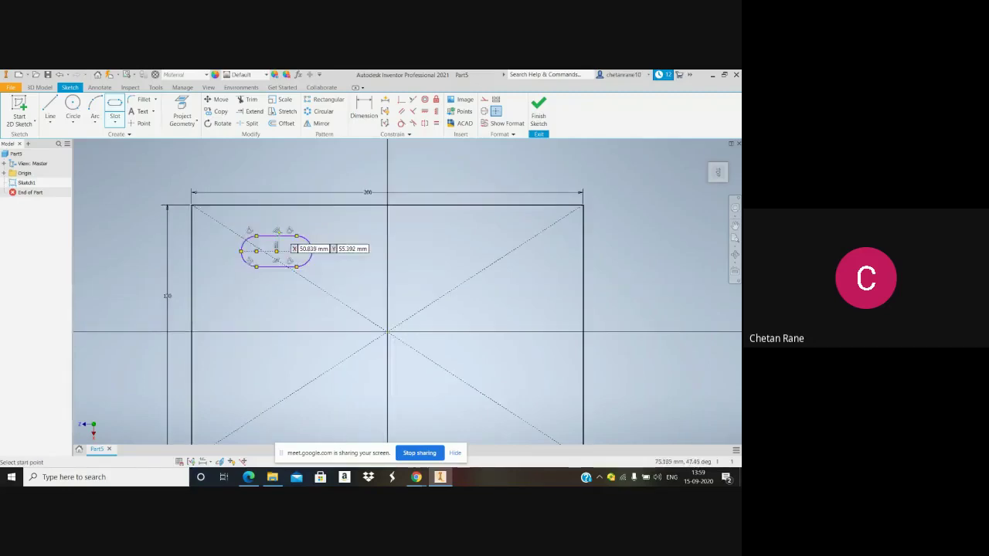
{"action": "scroll", "coordinate": [278, 233], "scroll_direction": "up", "scroll_amount": 3}
Dimension the slot's length to 5 and its end radius to 5
{"action": "left_click", "coordinate": [363, 108]}
{"action": "left_click", "coordinate": [276, 238]}
{"action": "left_click", "coordinate": [277, 232]}
{"action": "type", "text": "5"}
{"action": "key", "text": "Return"}
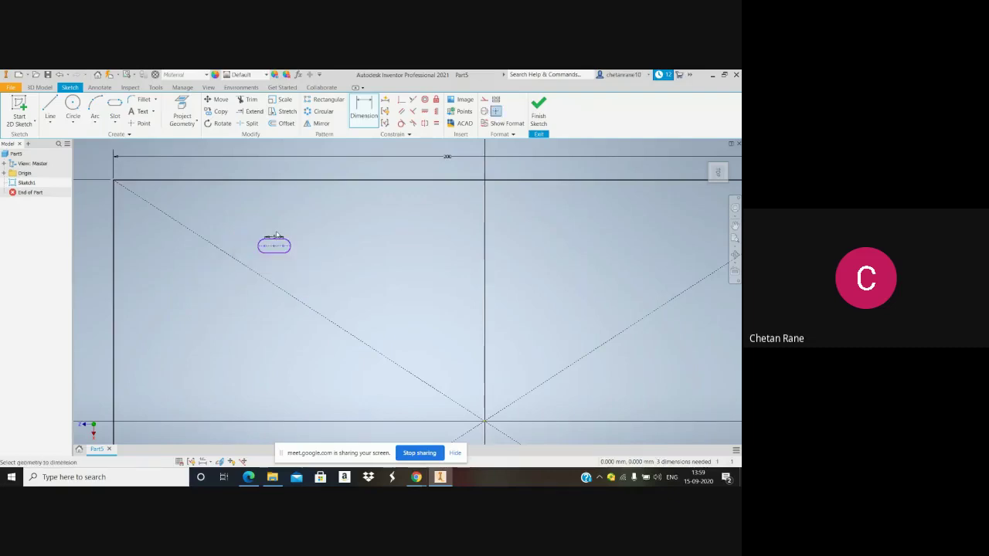
{"action": "left_click", "coordinate": [295, 244]}
{"action": "left_click", "coordinate": [301, 238]}
{"action": "type", "text": "5"}
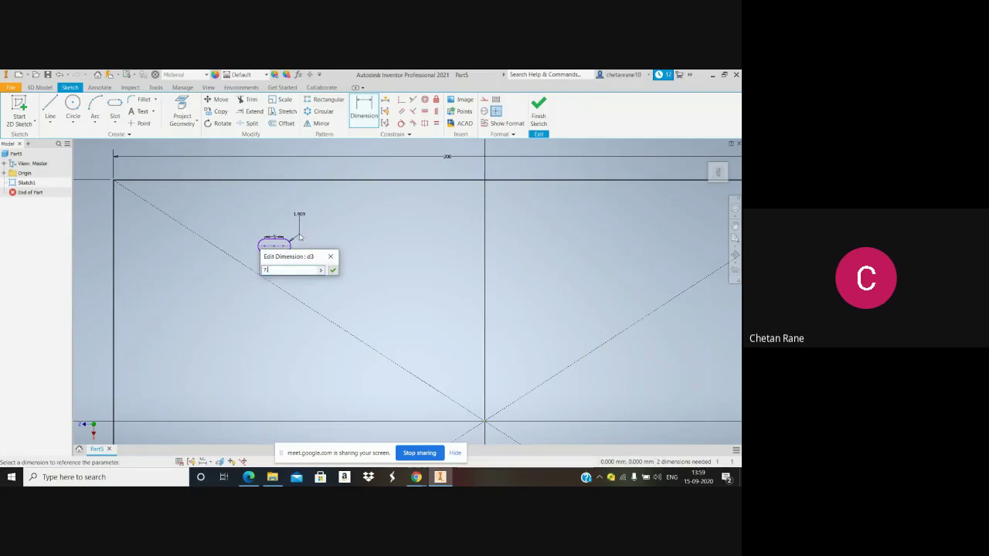
{"action": "key", "text": "Return"}
Locate the slot centre 70 from the top edge and 28 from the left edge
{"action": "scroll", "coordinate": [301, 238], "scroll_direction": "down", "scroll_amount": 5}
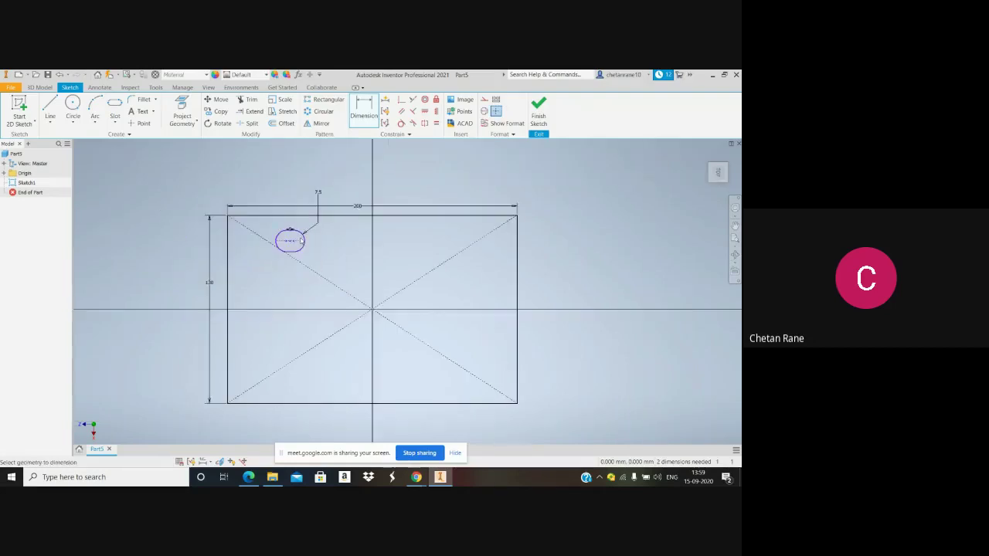
{"action": "scroll", "coordinate": [291, 228], "scroll_direction": "up", "scroll_amount": 3}
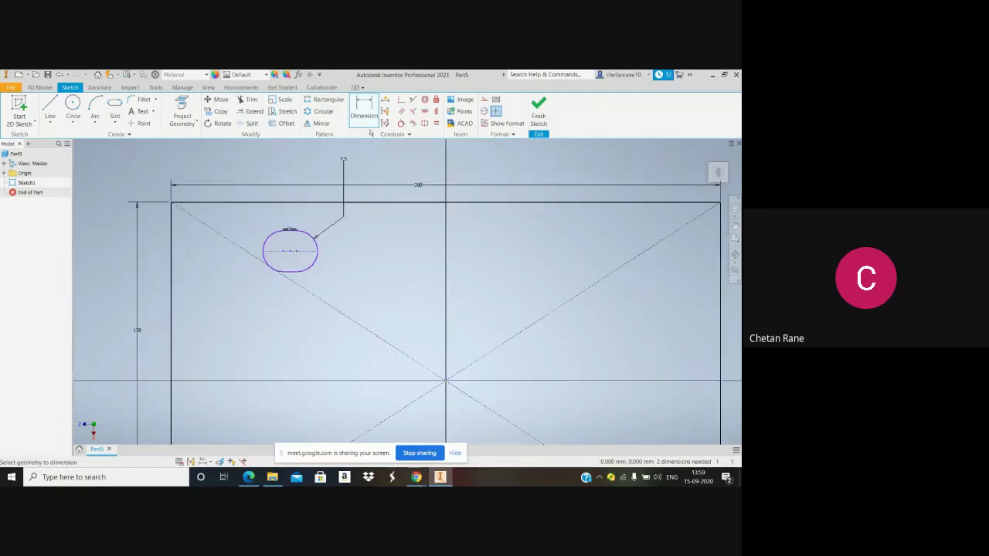
{"action": "left_click", "coordinate": [293, 204]}
{"action": "left_click", "coordinate": [290, 251]}
{"action": "left_click", "coordinate": [228, 230]}
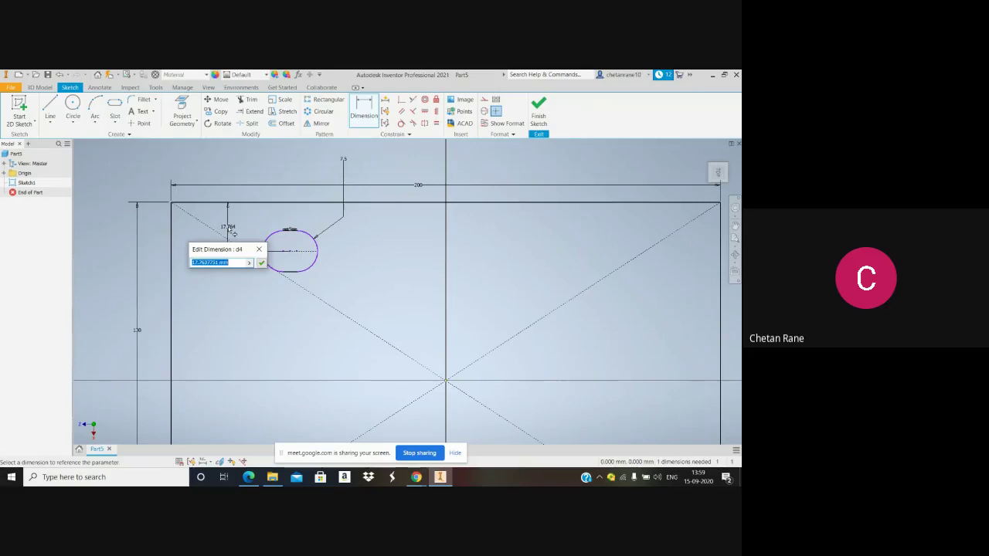
{"action": "type", "text": "70"}
{"action": "key", "text": "Return"}
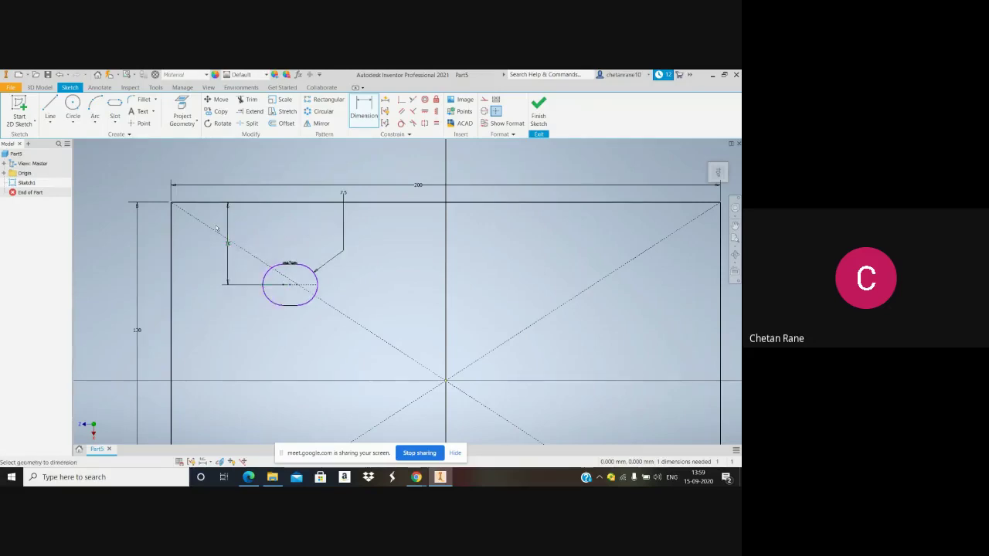
{"action": "left_click", "coordinate": [172, 305]}
{"action": "left_click", "coordinate": [229, 306]}
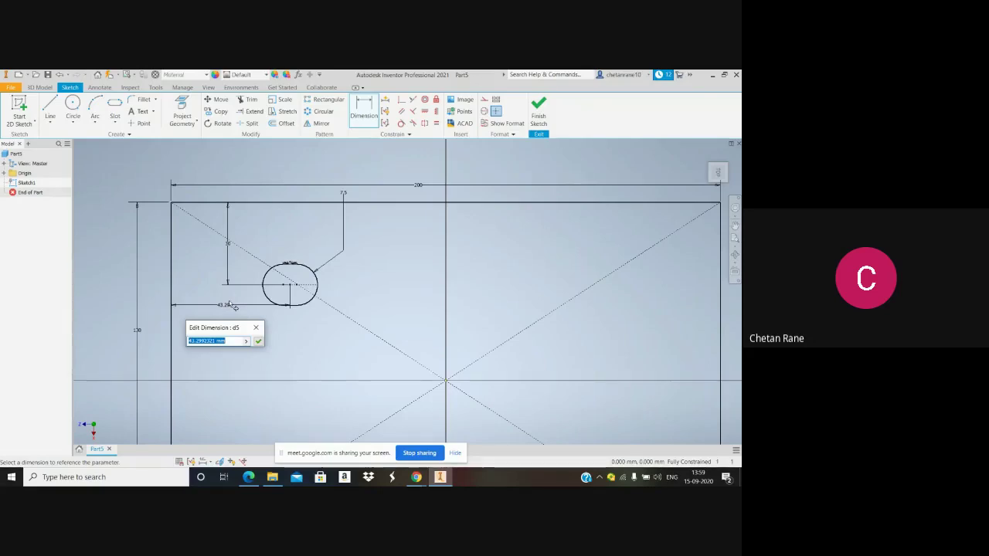
{"action": "type", "text": "28"}
{"action": "key", "text": "Return"}
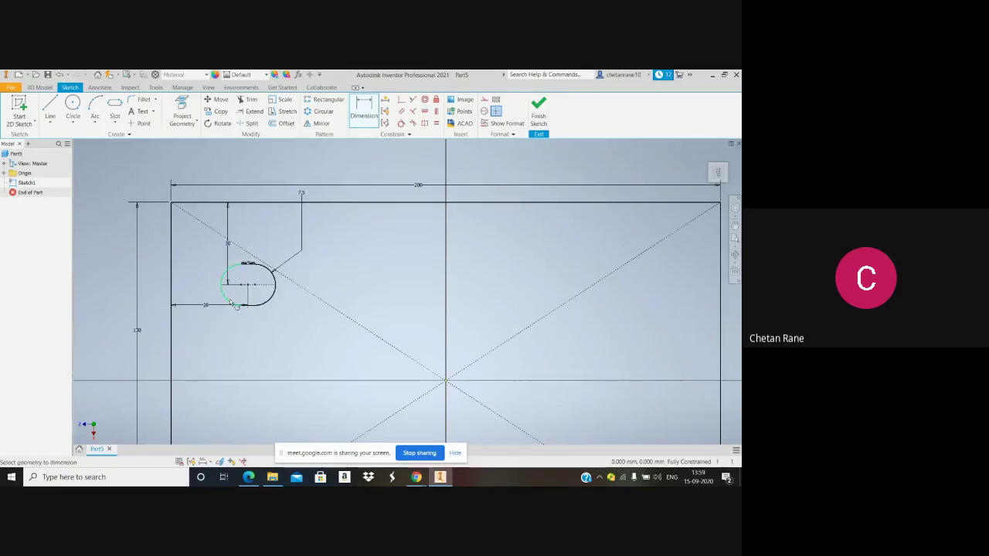
{"action": "scroll", "coordinate": [267, 272], "scroll_direction": "down", "scroll_amount": 5}
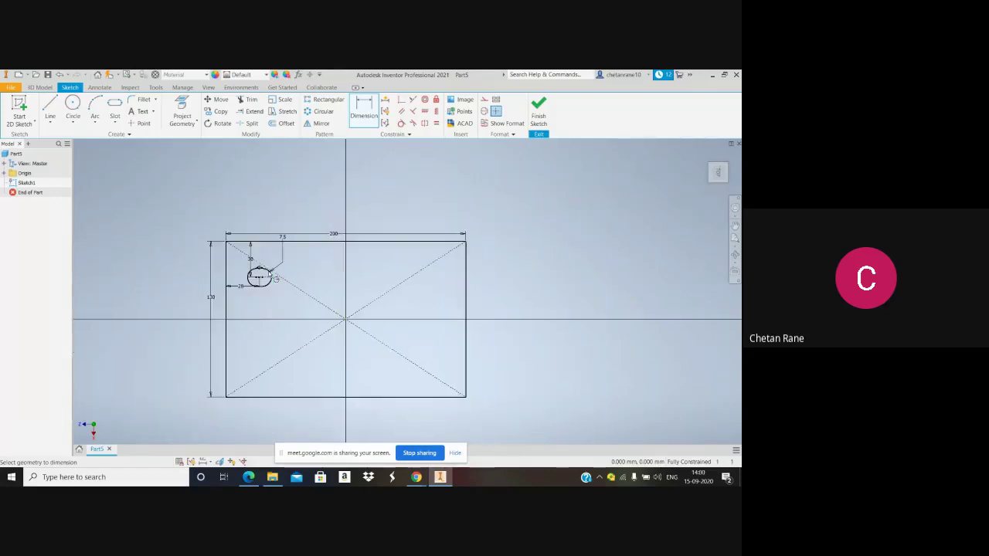
Draw vertical and horizontal construction centrelines through the rectangle's midpoints
{"action": "left_click", "coordinate": [50, 108]}
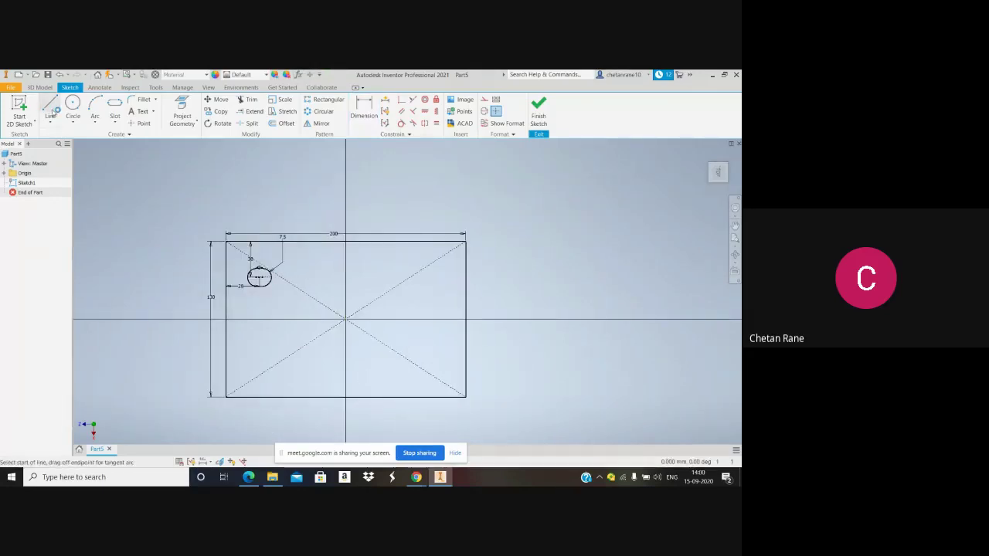
{"action": "left_click", "coordinate": [485, 111]}
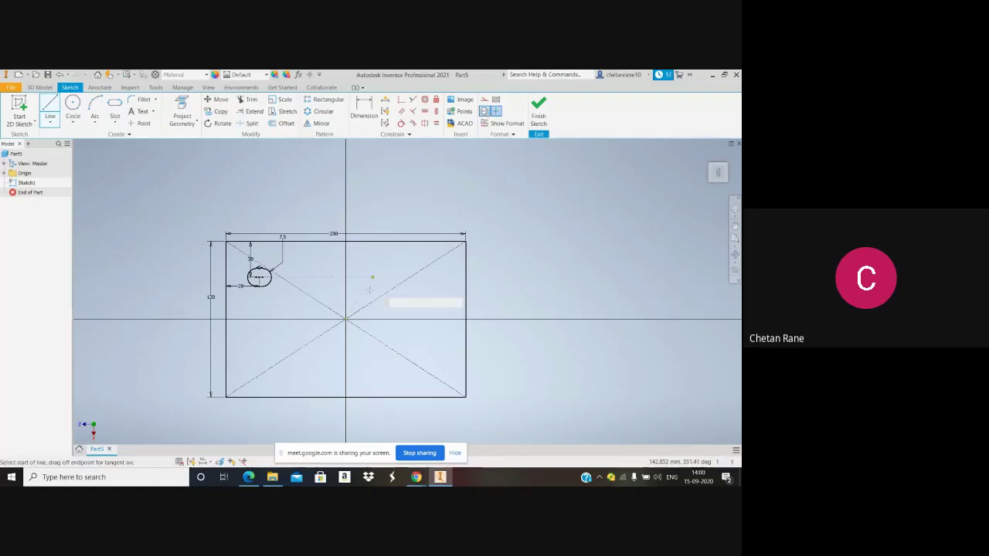
{"action": "left_click", "coordinate": [346, 242]}
{"action": "left_click", "coordinate": [345, 341]}
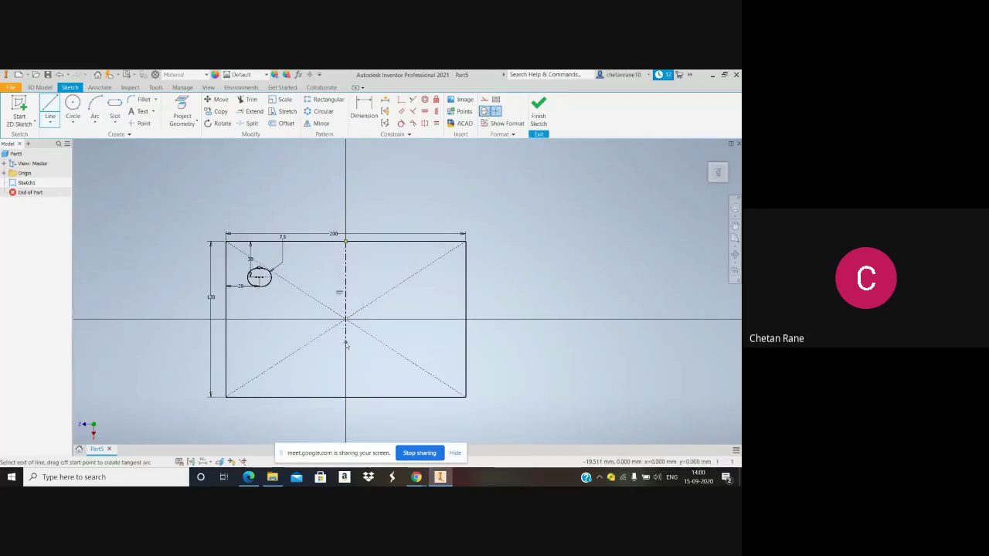
{"action": "key", "text": "Escape"}
{"action": "left_click", "coordinate": [50, 107]}
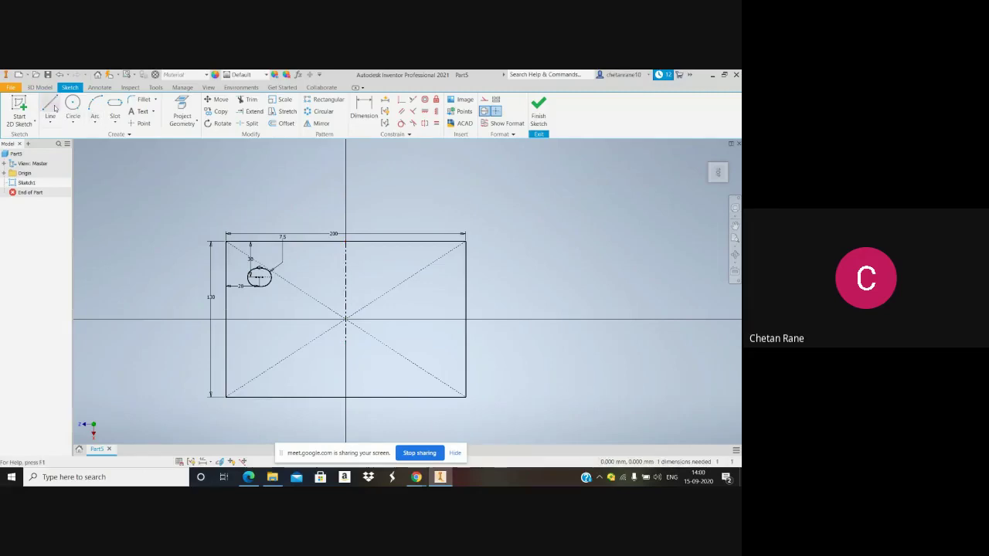
{"action": "left_click", "coordinate": [226, 318]}
{"action": "left_click", "coordinate": [317, 318]}
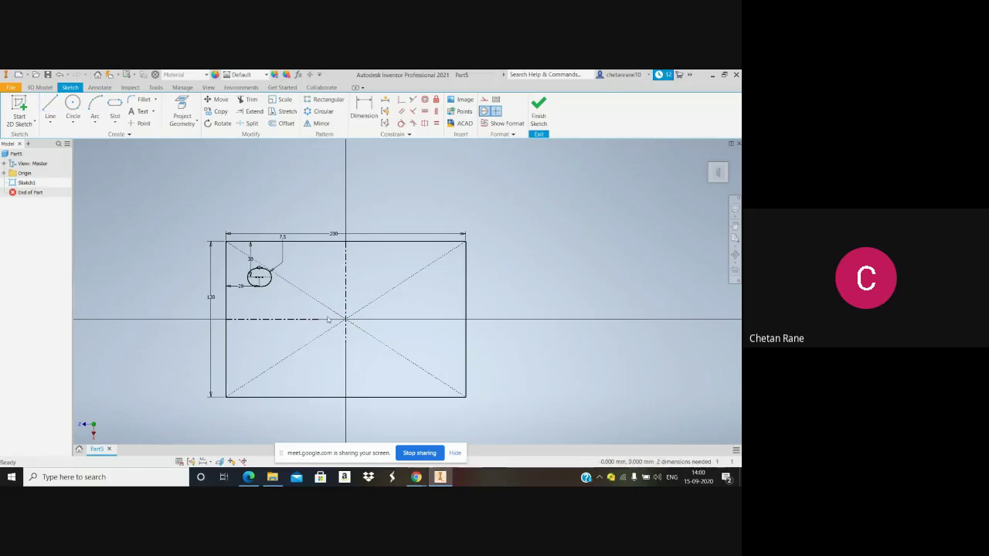
{"action": "key", "text": "Escape"}
Mirror the slot across the vertical centreline to the right side
{"action": "left_click", "coordinate": [319, 123]}
{"action": "left_click_drag", "start_coordinate": [279, 294], "coordinate": [241, 257]}
{"action": "left_click", "coordinate": [128, 164]}
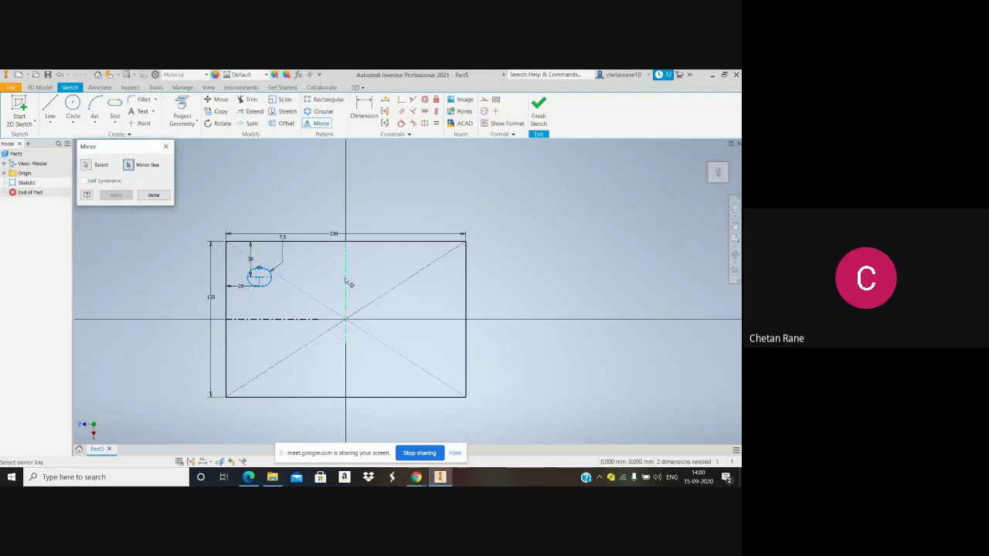
{"action": "left_click", "coordinate": [346, 282]}
{"action": "left_click", "coordinate": [128, 196]}
{"action": "left_click", "coordinate": [151, 194]}
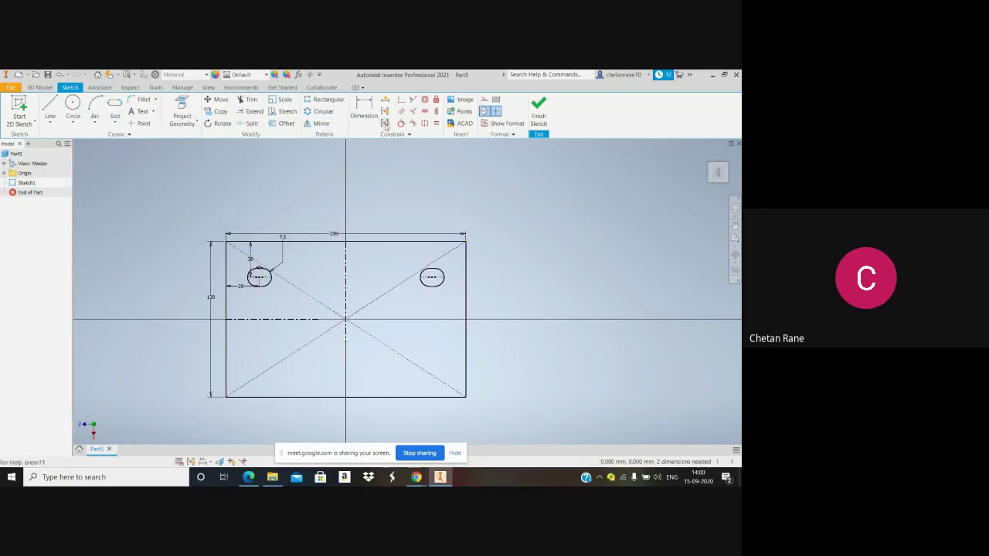
Mirror both top slots across the horizontal centreline to the bottom half
{"action": "left_click", "coordinate": [315, 125]}
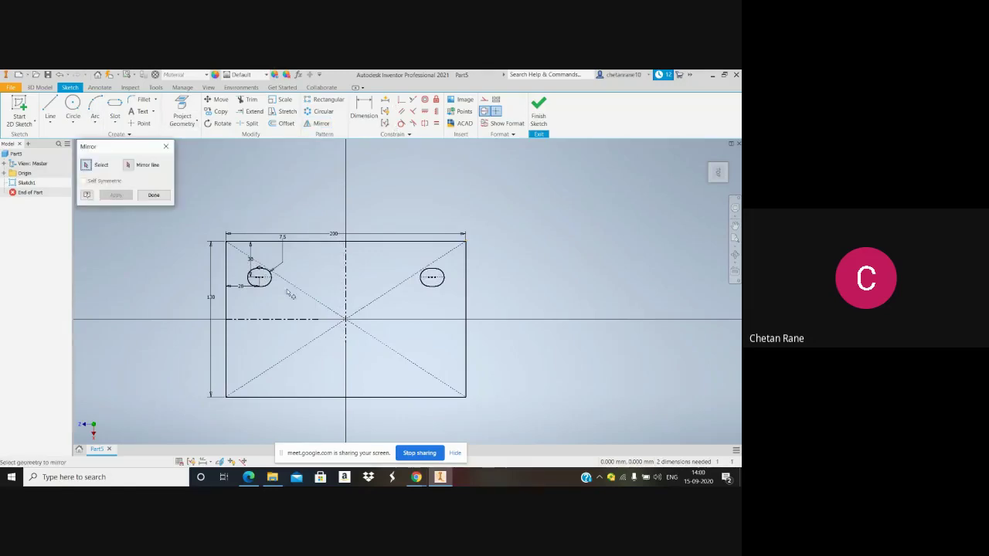
{"action": "left_click", "coordinate": [271, 276]}
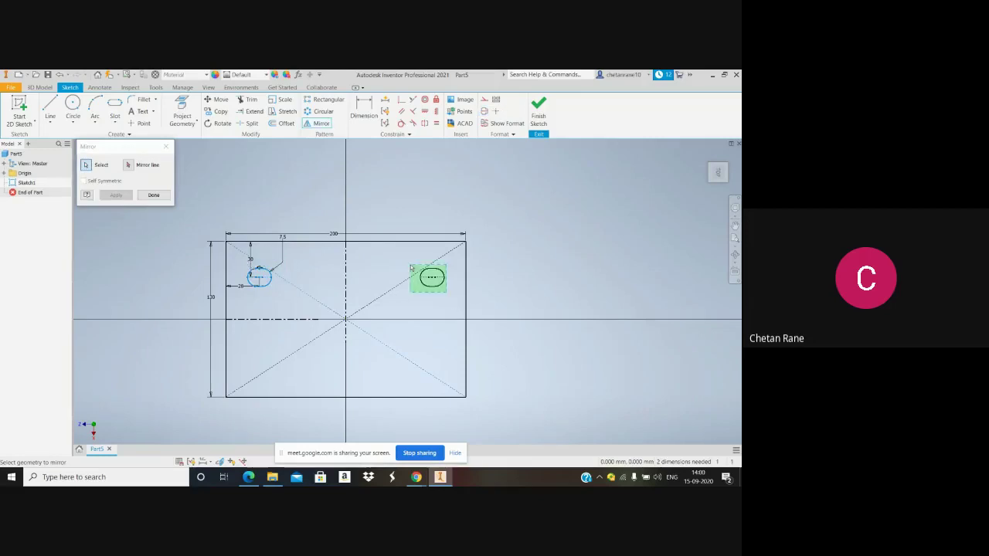
{"action": "left_click", "coordinate": [419, 276]}
{"action": "left_click", "coordinate": [137, 166]}
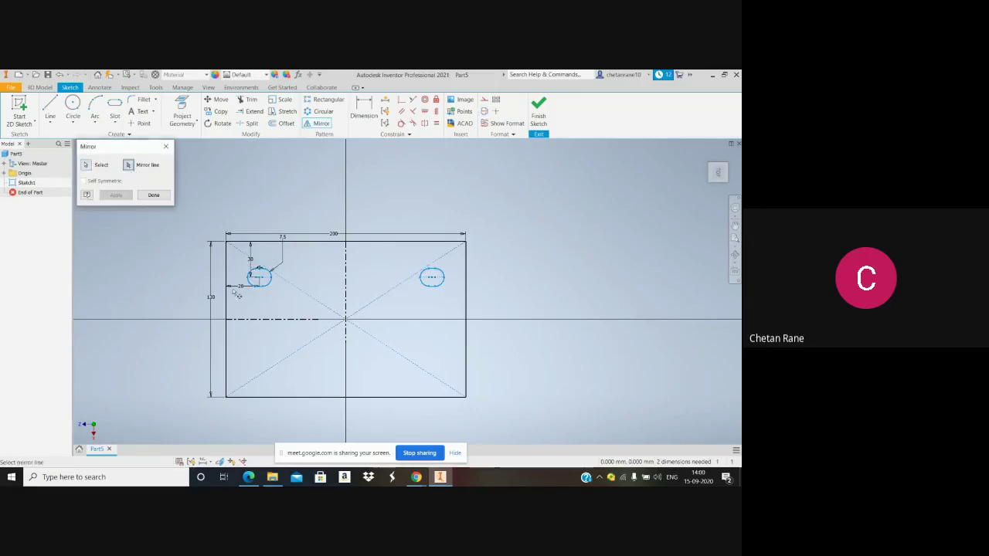
{"action": "left_click", "coordinate": [261, 319]}
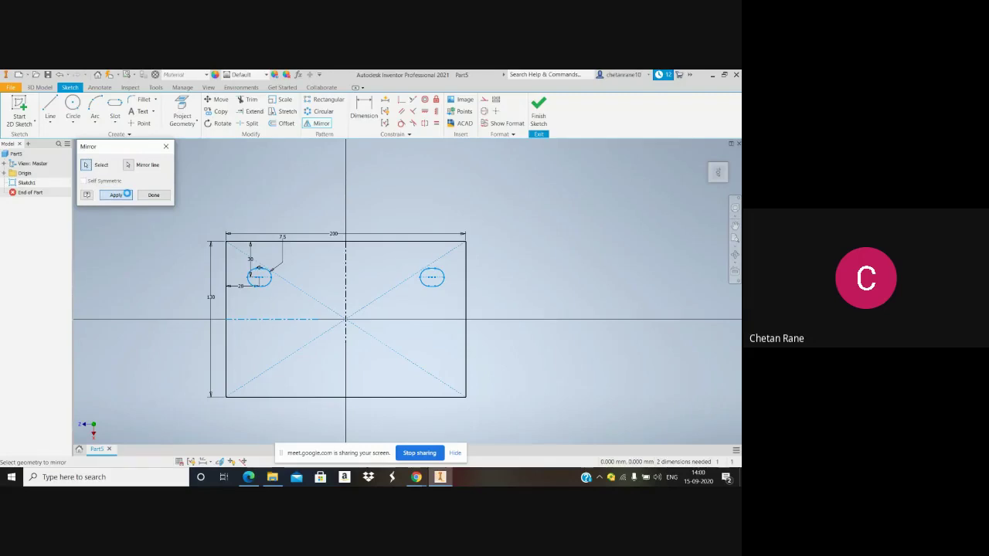
{"action": "left_click", "coordinate": [154, 195]}
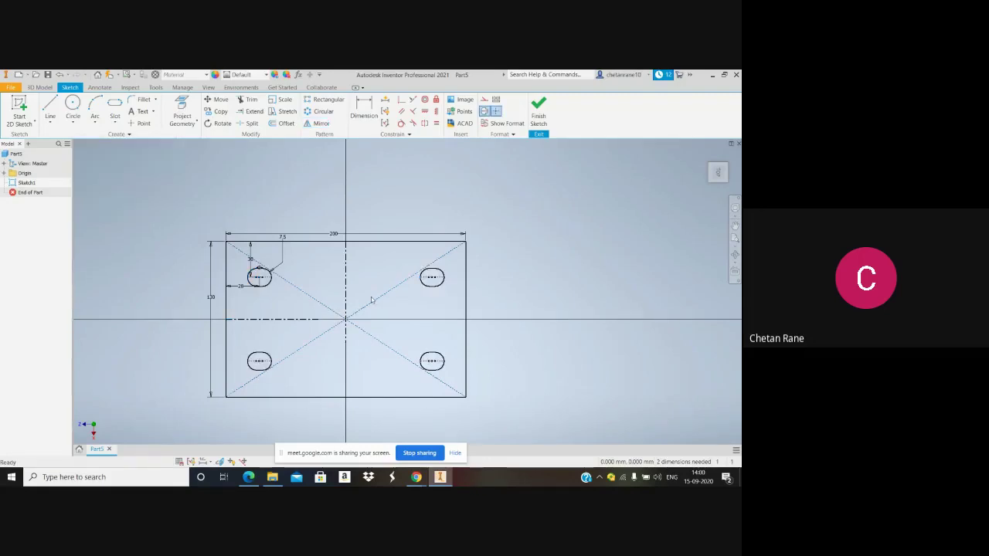
Delete the vertical and horizontal centrelines
{"action": "left_click", "coordinate": [347, 303]}
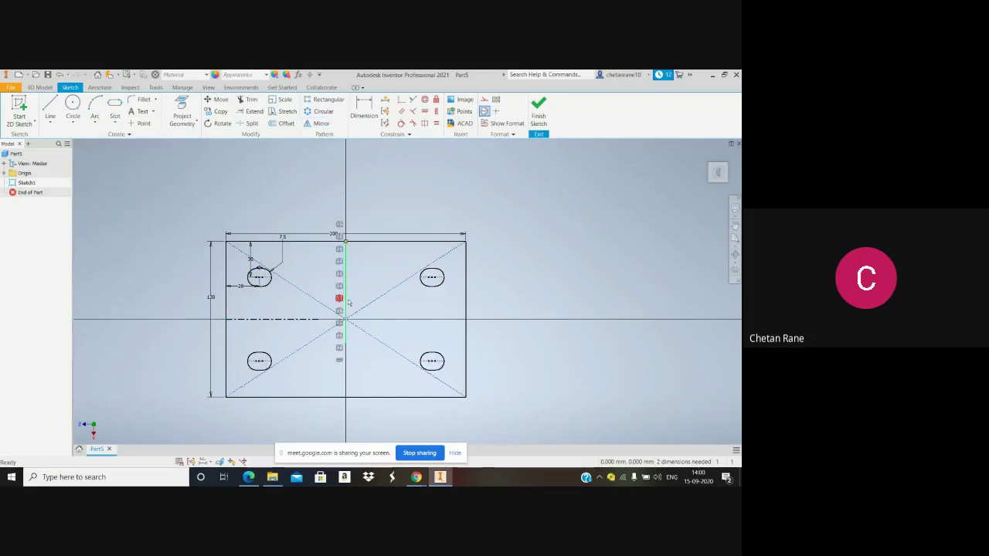
{"action": "key", "text": "Delete"}
{"action": "left_click", "coordinate": [306, 320]}
{"action": "key", "text": "Delete"}
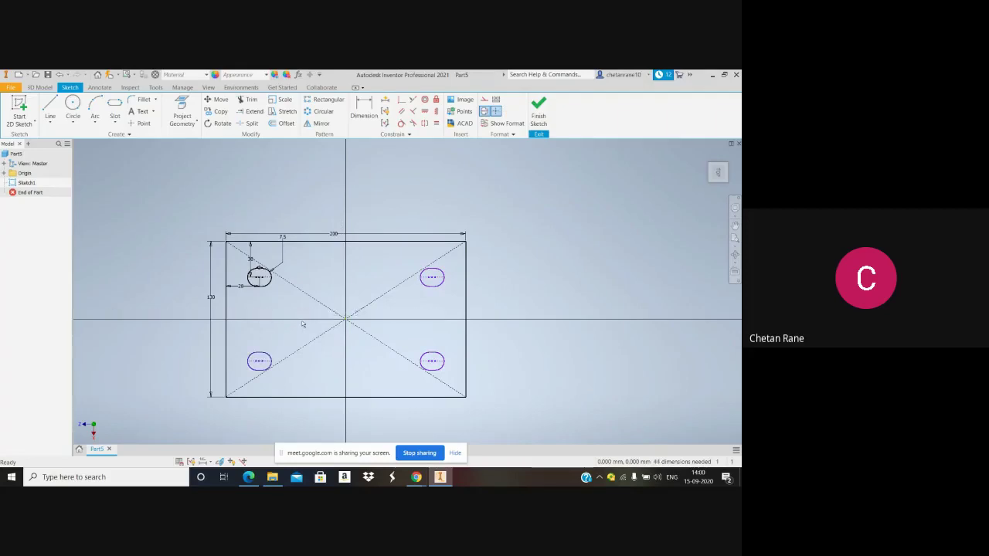
Finish the sketch and extrude the plate profile 10 mm downward as Extrusion1
{"action": "left_click", "coordinate": [540, 114]}
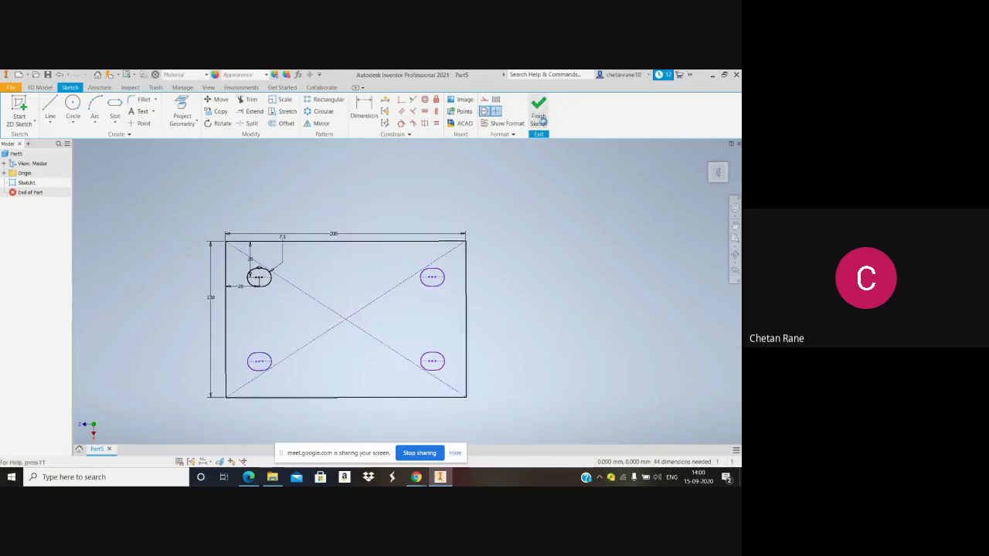
{"action": "scroll", "coordinate": [531, 250], "scroll_direction": "down", "scroll_amount": 3}
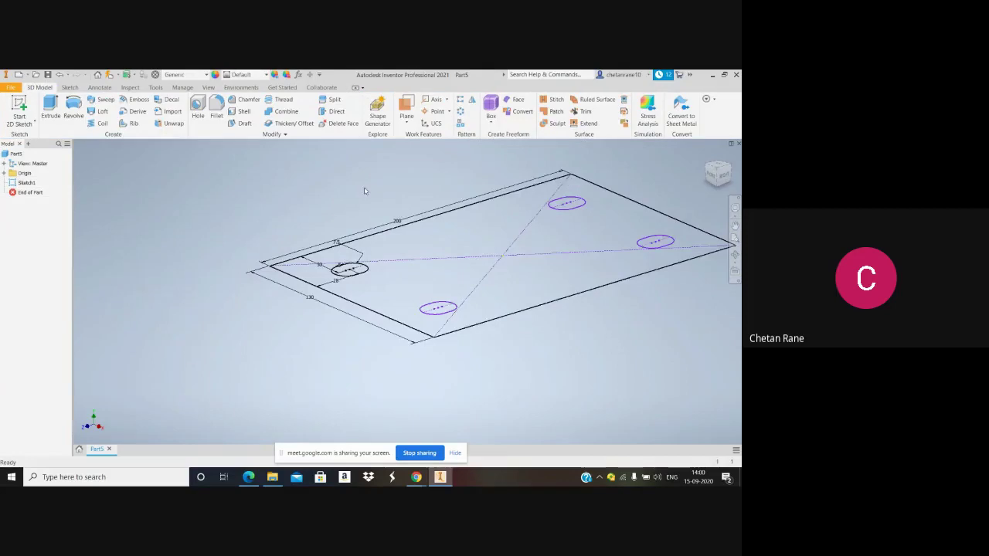
{"action": "scroll", "coordinate": [359, 178], "scroll_direction": "down", "scroll_amount": 3}
{"action": "scroll", "coordinate": [381, 177], "scroll_direction": "up", "scroll_amount": 3}
{"action": "left_click", "coordinate": [51, 108]}
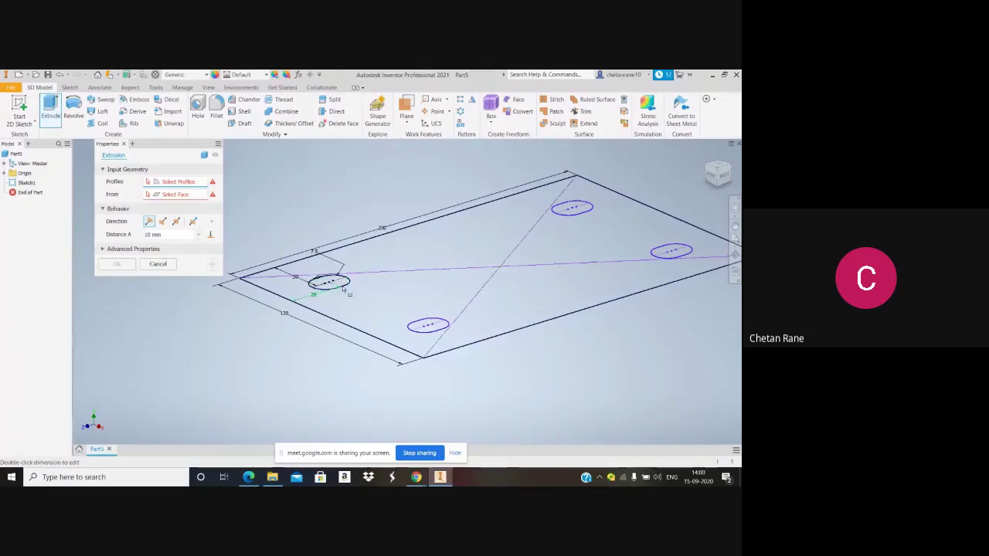
{"action": "left_click", "coordinate": [435, 266]}
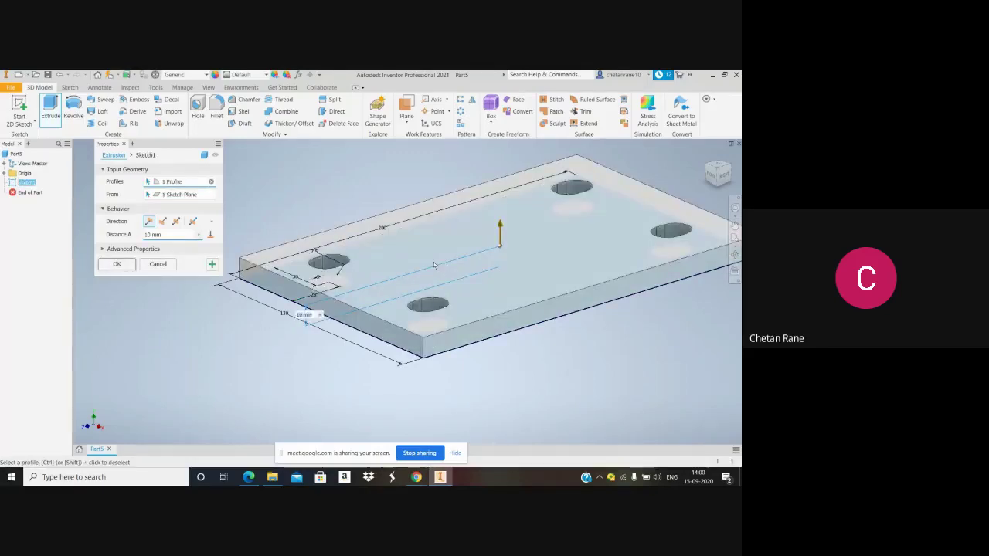
{"action": "left_click", "coordinate": [162, 221]}
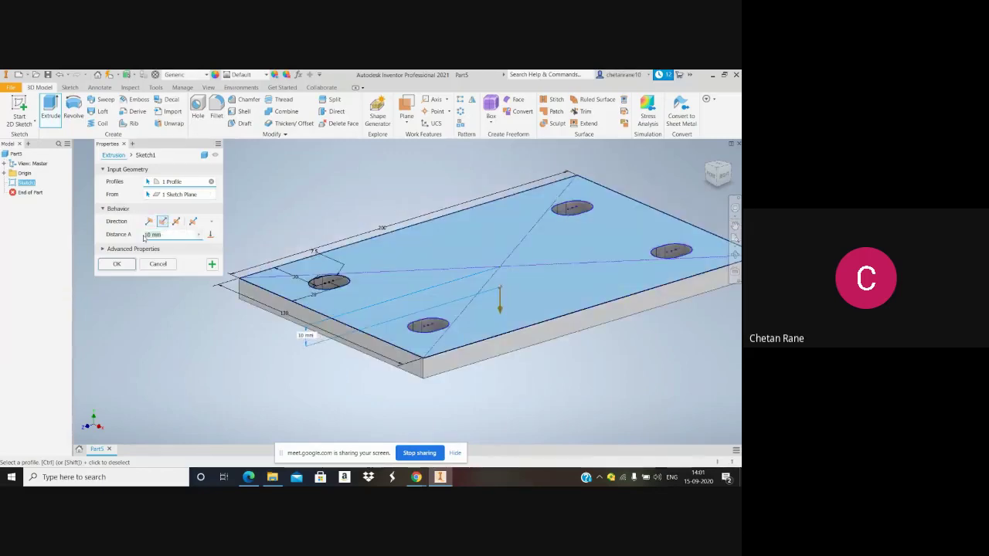
{"action": "key", "text": "Return"}
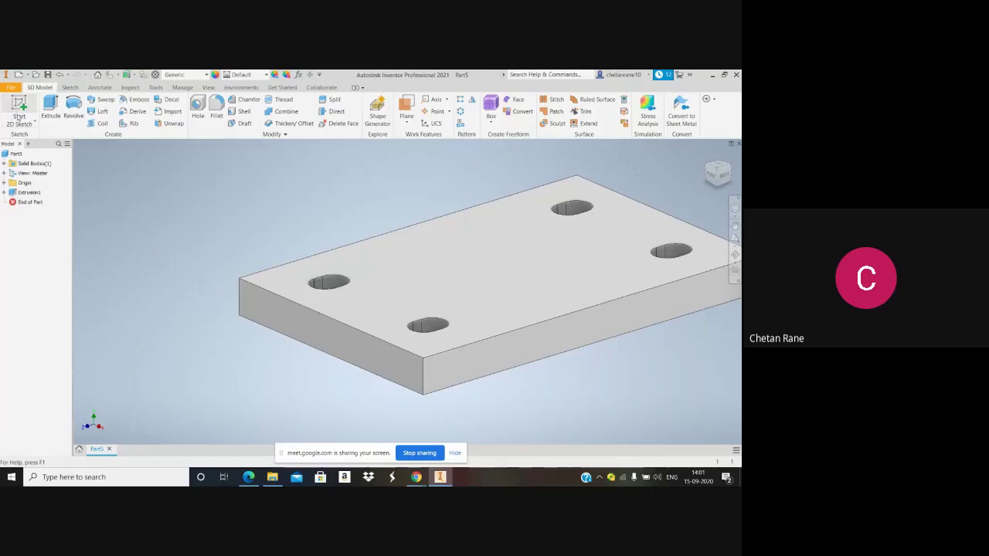
Toggle the YZ Plane's visibility and start a new sketch on it
{"action": "left_click", "coordinate": [6, 183]}
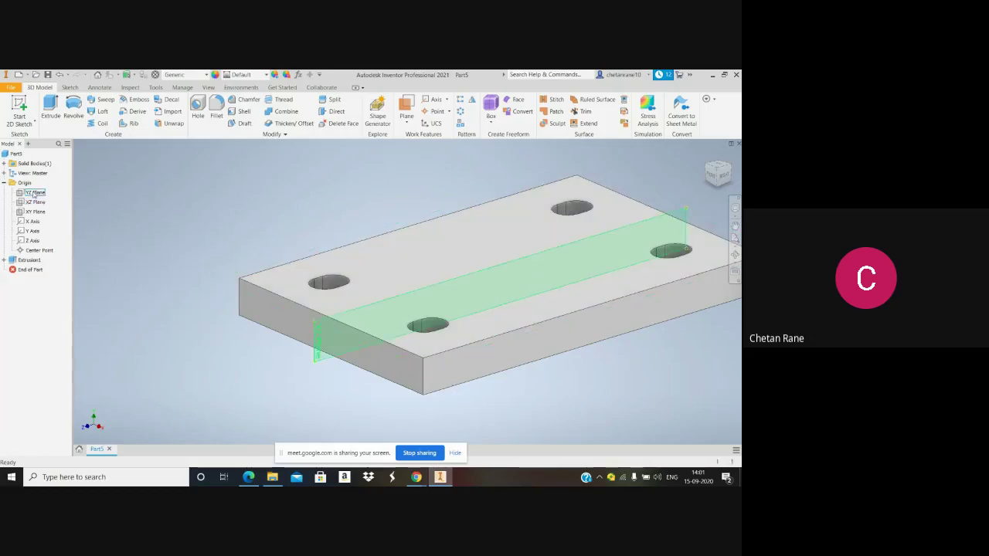
{"action": "right_click", "coordinate": [34, 194]}
{"action": "left_click", "coordinate": [52, 242]}
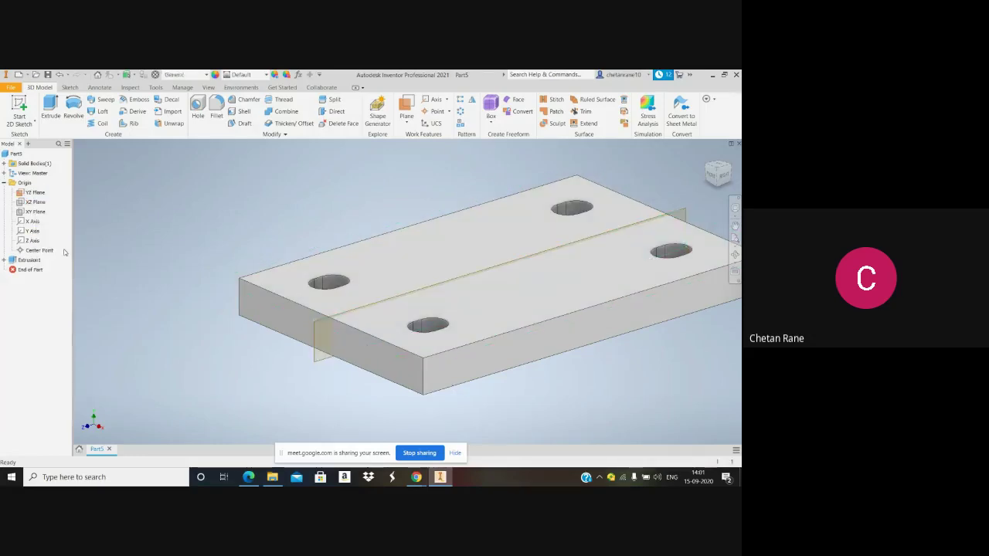
{"action": "left_click", "coordinate": [19, 109]}
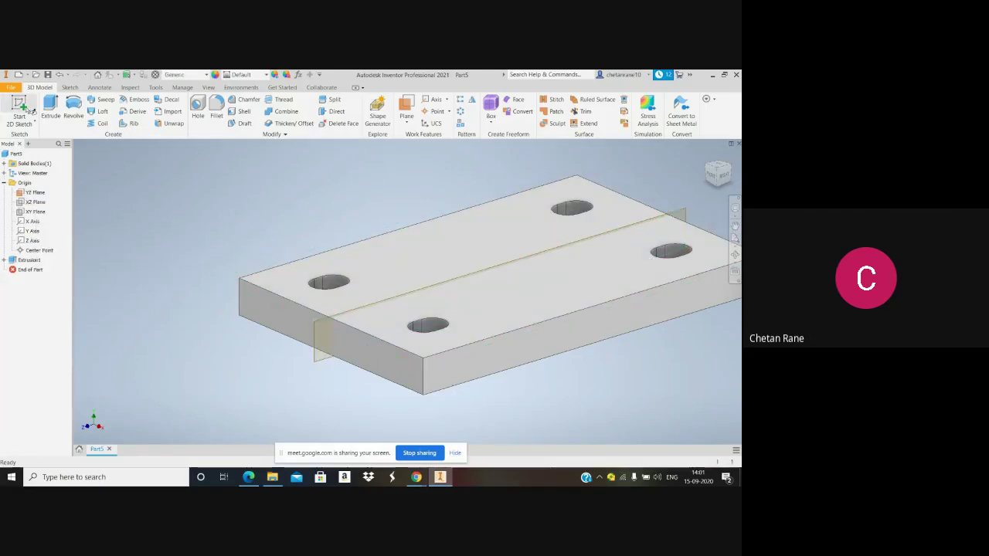
{"action": "left_click", "coordinate": [319, 350]}
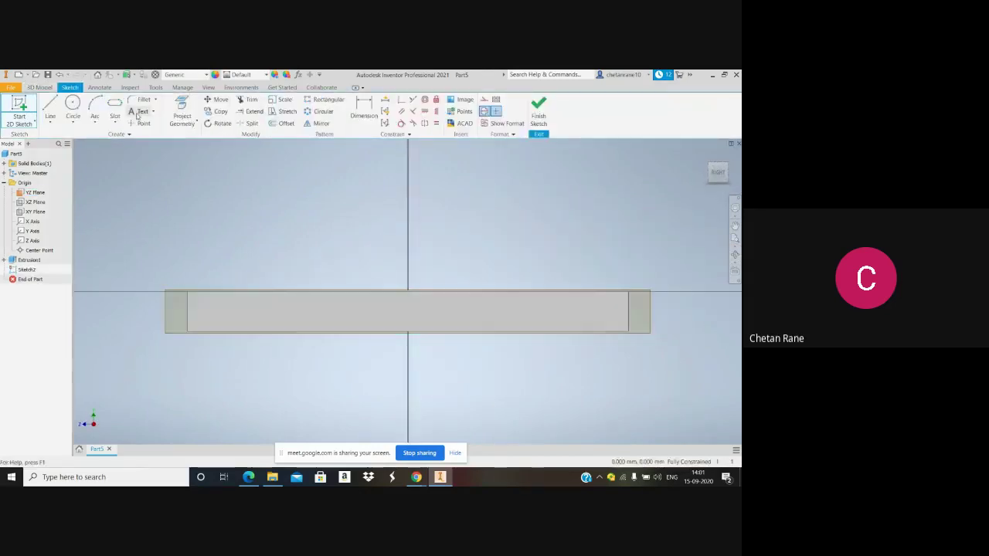
Draw a narrow upright rectangular outline standing on the plate's top edge and finish Sketch2
{"action": "left_click", "coordinate": [51, 108]}
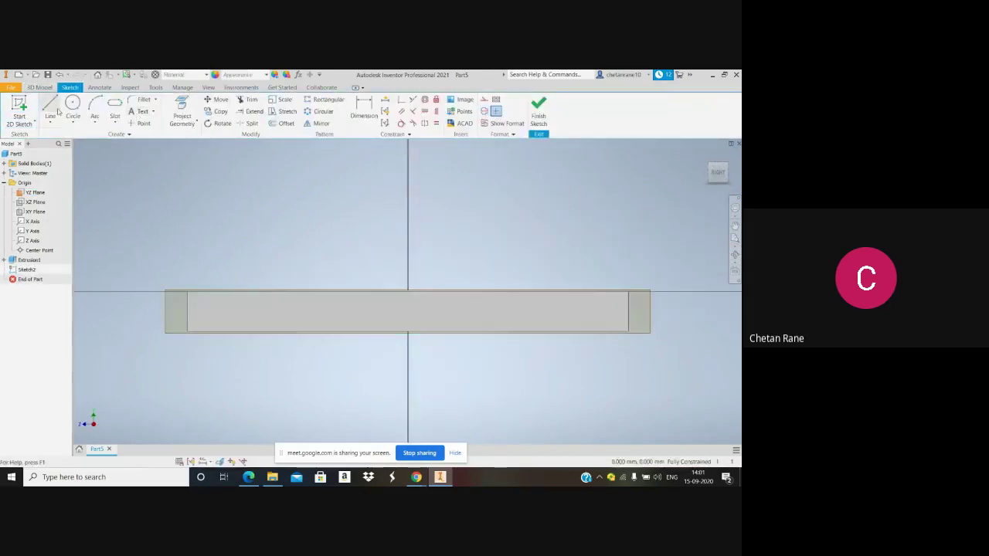
{"action": "left_click", "coordinate": [338, 292]}
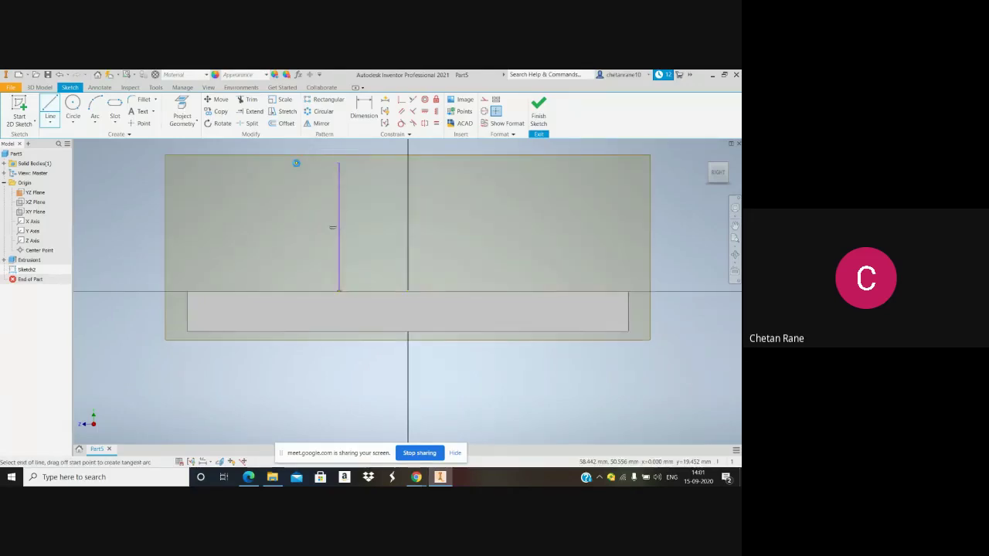
{"action": "left_click", "coordinate": [338, 163]}
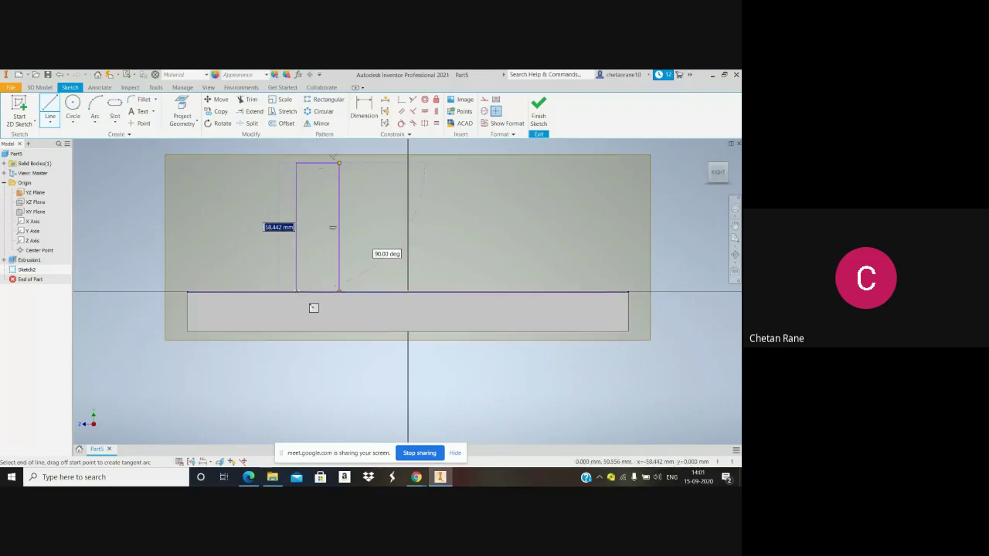
{"action": "left_click", "coordinate": [296, 292]}
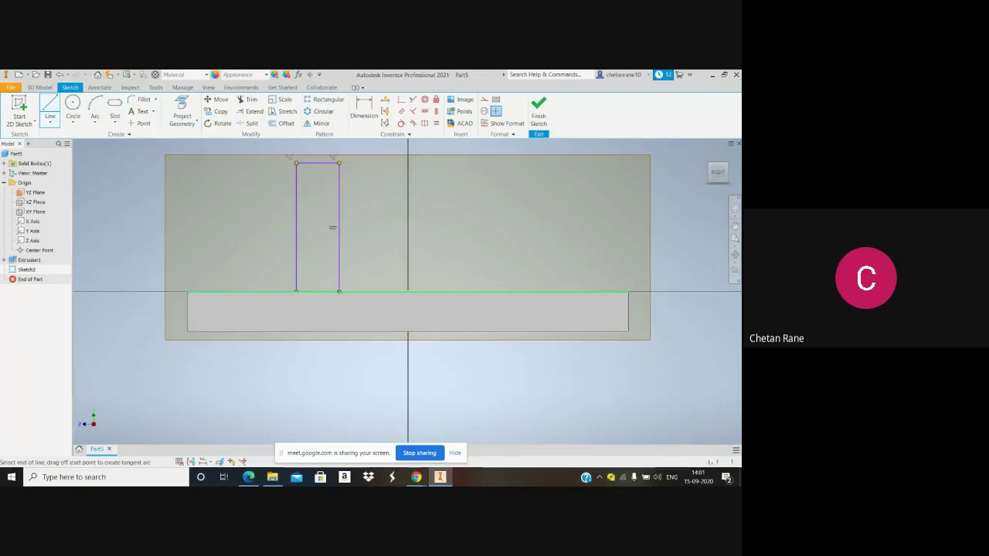
{"action": "left_click", "coordinate": [339, 292]}
{"action": "key", "text": "Escape"}
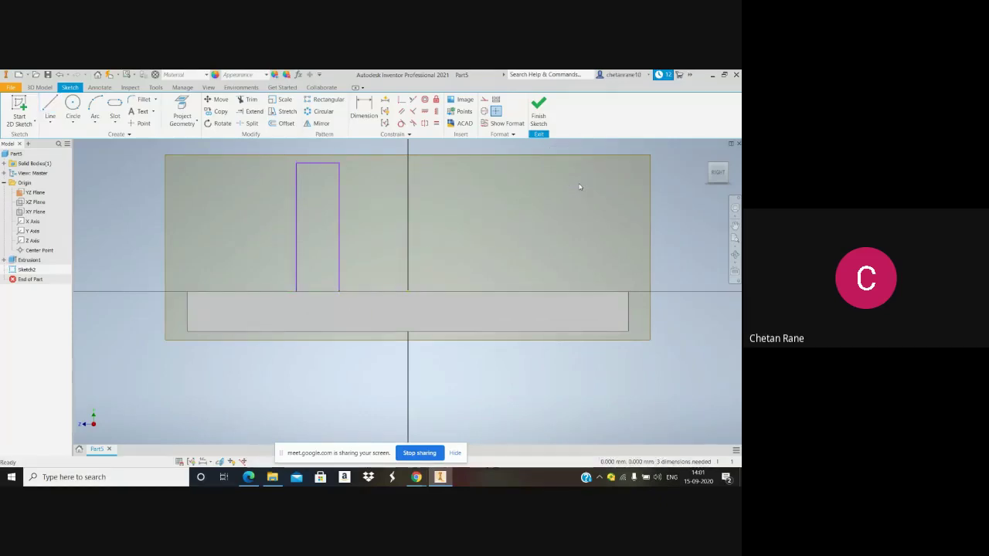
{"action": "left_click", "coordinate": [547, 125]}
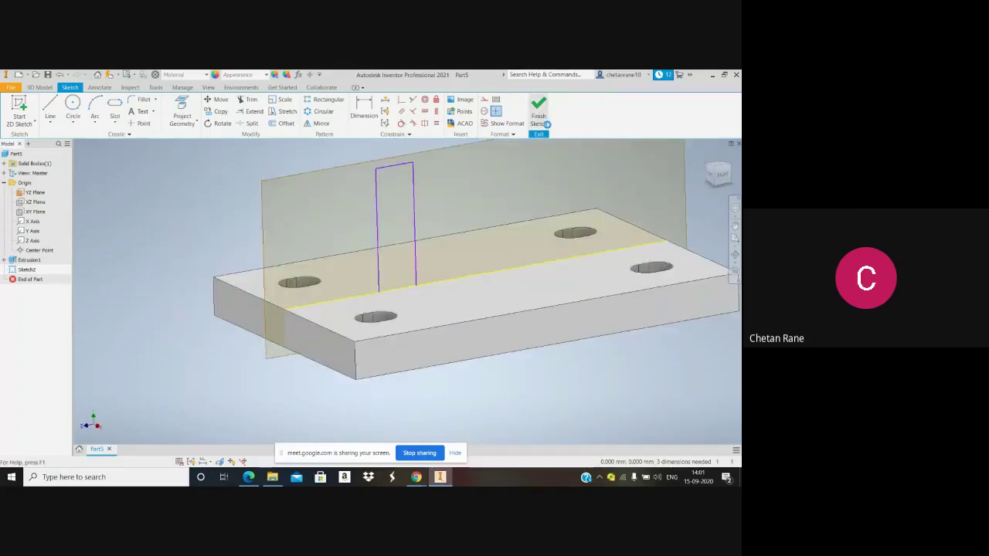
{"action": "scroll", "coordinate": [493, 290], "scroll_direction": "down", "scroll_amount": 5}
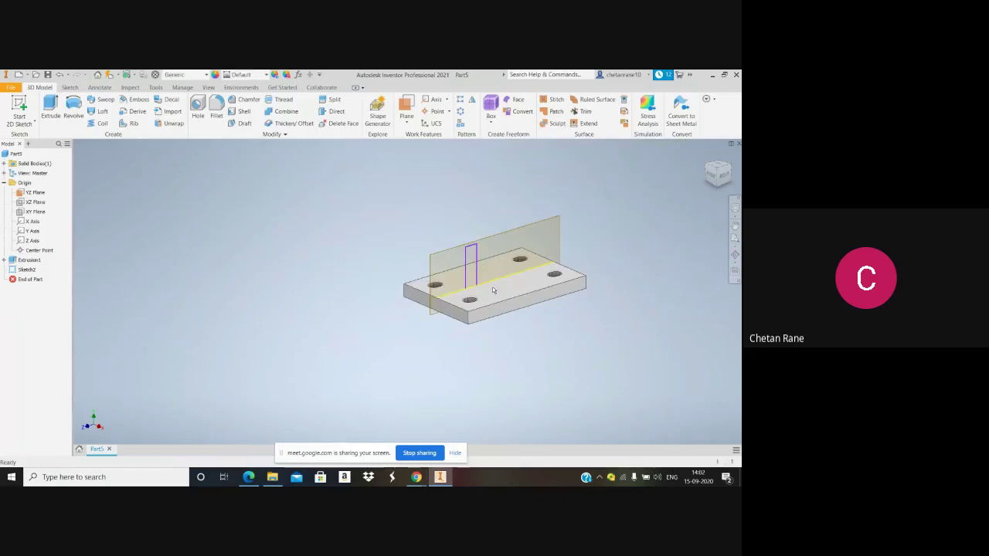
In a new YZ-plane sketch, draw a vertical construction centreline up from the origin
{"action": "scroll", "coordinate": [492, 290], "scroll_direction": "up", "scroll_amount": 4}
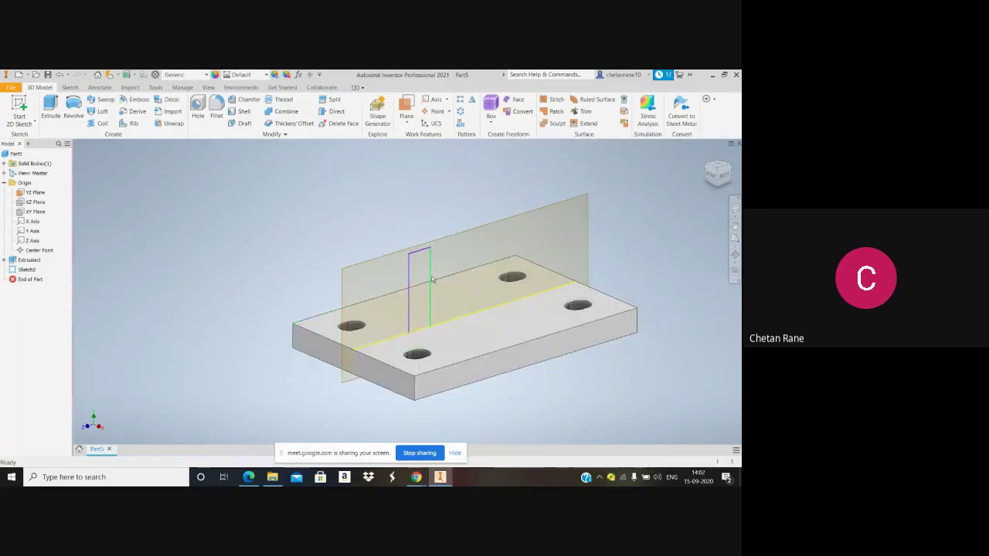
{"action": "left_click", "coordinate": [12, 110]}
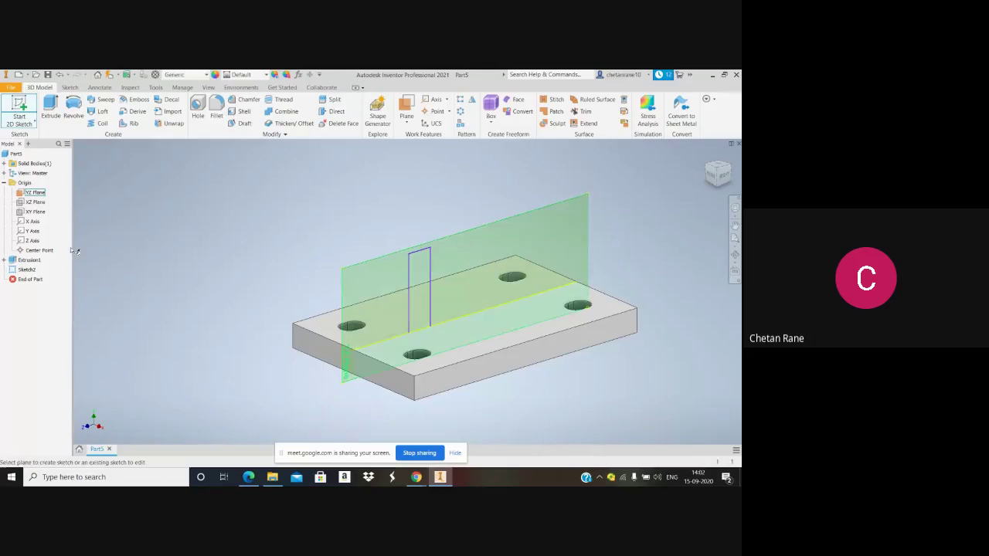
{"action": "left_click", "coordinate": [345, 286]}
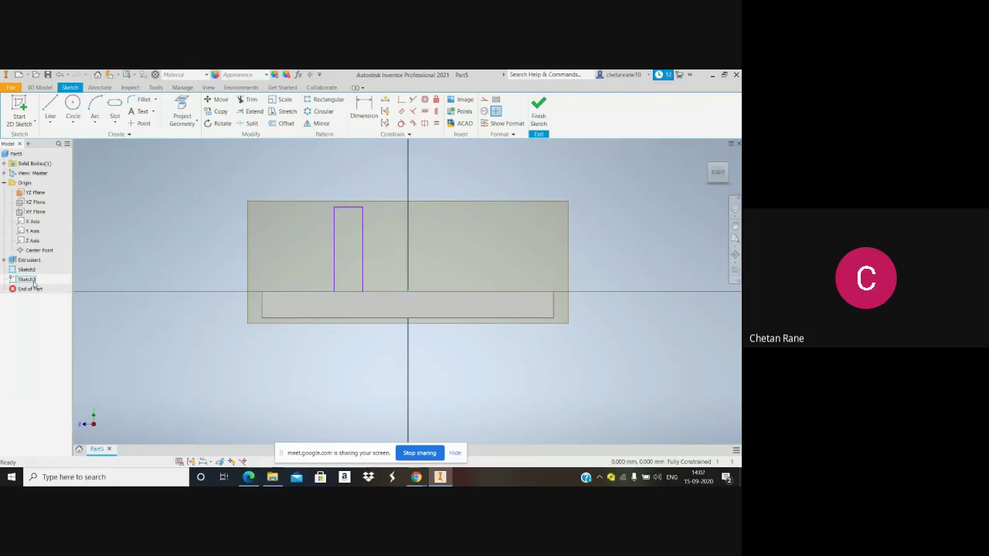
{"action": "left_click", "coordinate": [50, 105]}
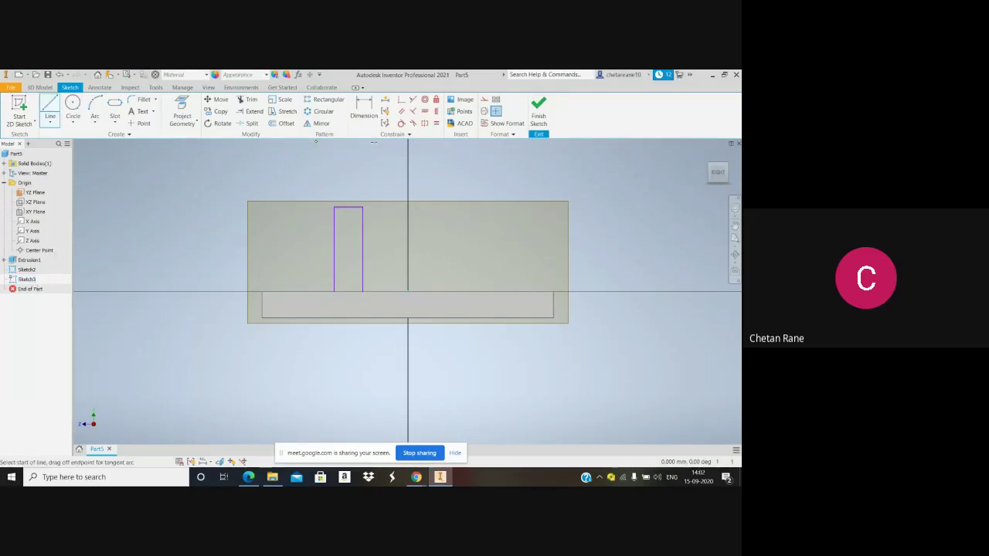
{"action": "left_click", "coordinate": [484, 112]}
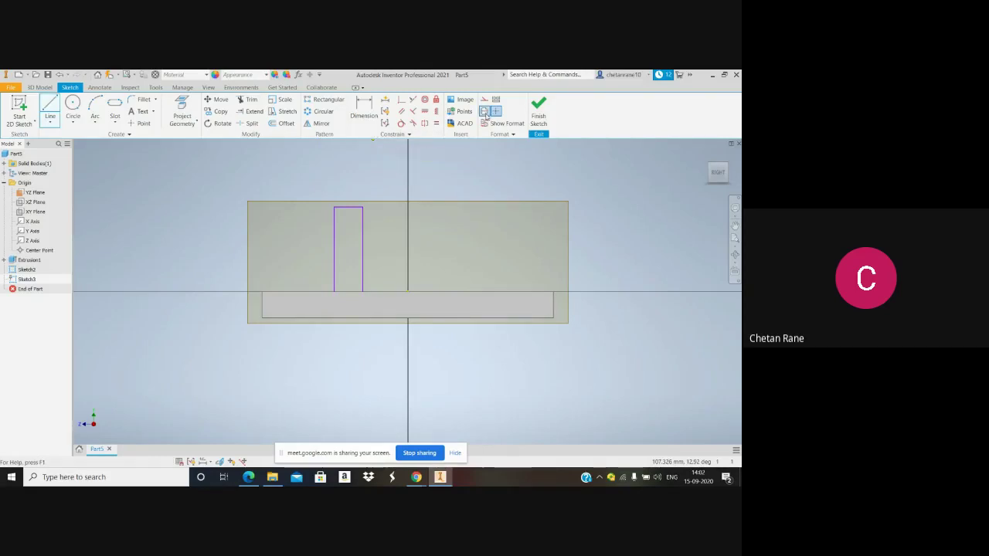
{"action": "left_click", "coordinate": [407, 290]}
{"action": "left_click", "coordinate": [408, 169]}
{"action": "key", "text": "Escape"}
{"action": "left_click", "coordinate": [538, 116]}
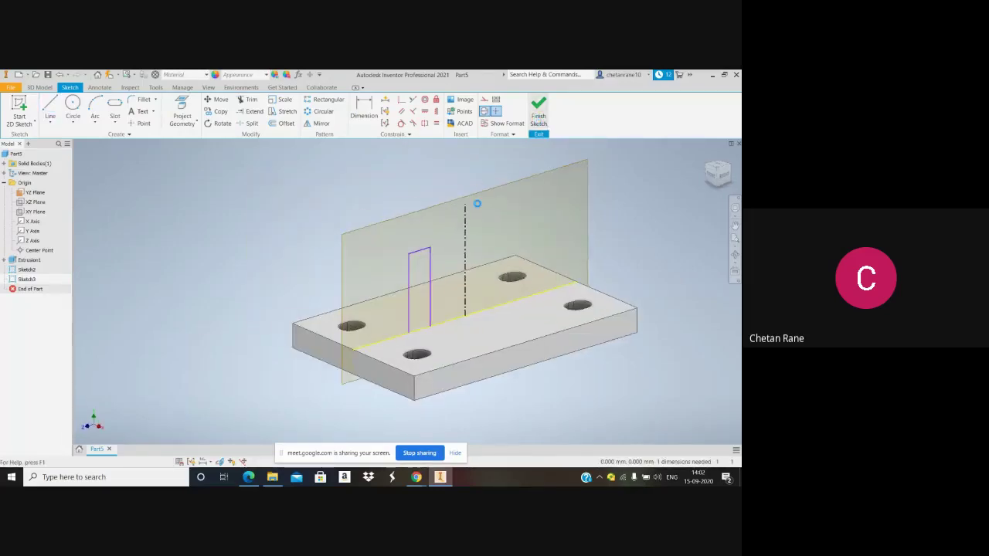
{"action": "left_click", "coordinate": [73, 114]}
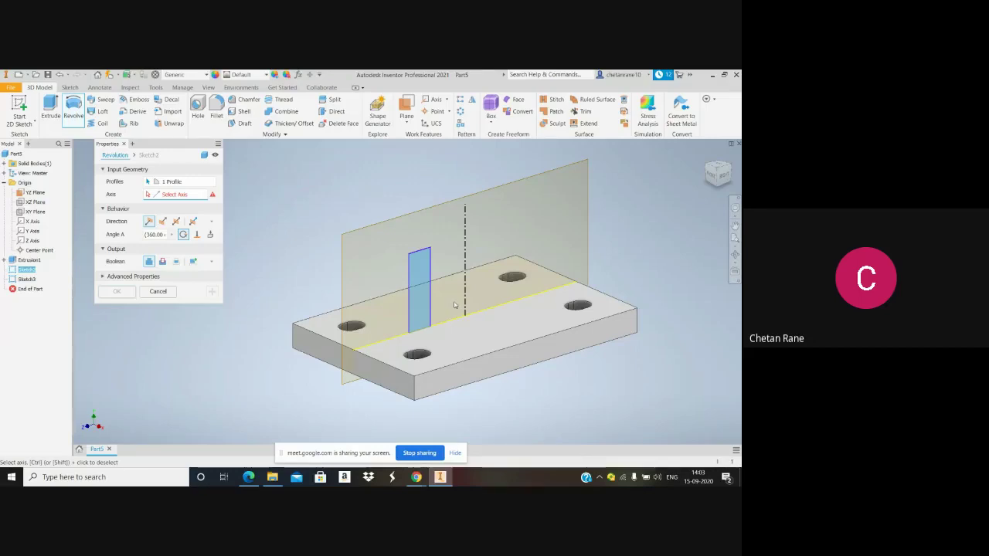
Cancel the revolve and delete the centreline sketch Sketch3 from the model browser
{"action": "key", "text": "Escape"}
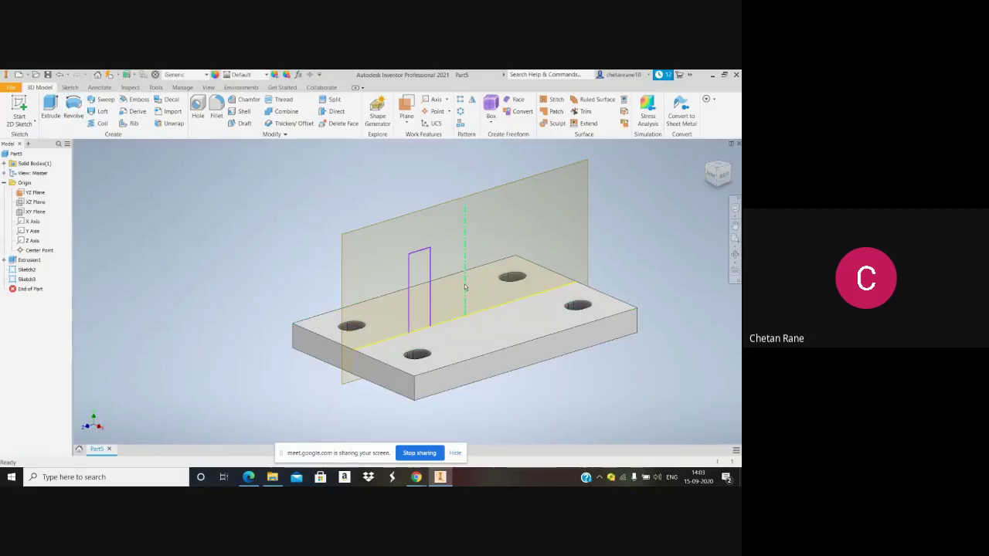
{"action": "left_click", "coordinate": [31, 279]}
{"action": "right_click", "coordinate": [39, 281]}
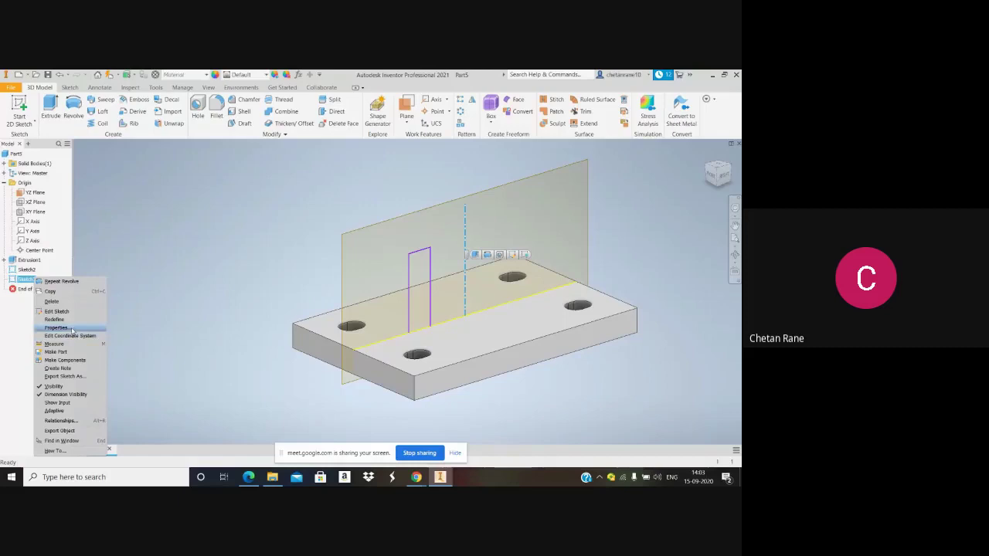
{"action": "left_click", "coordinate": [71, 301]}
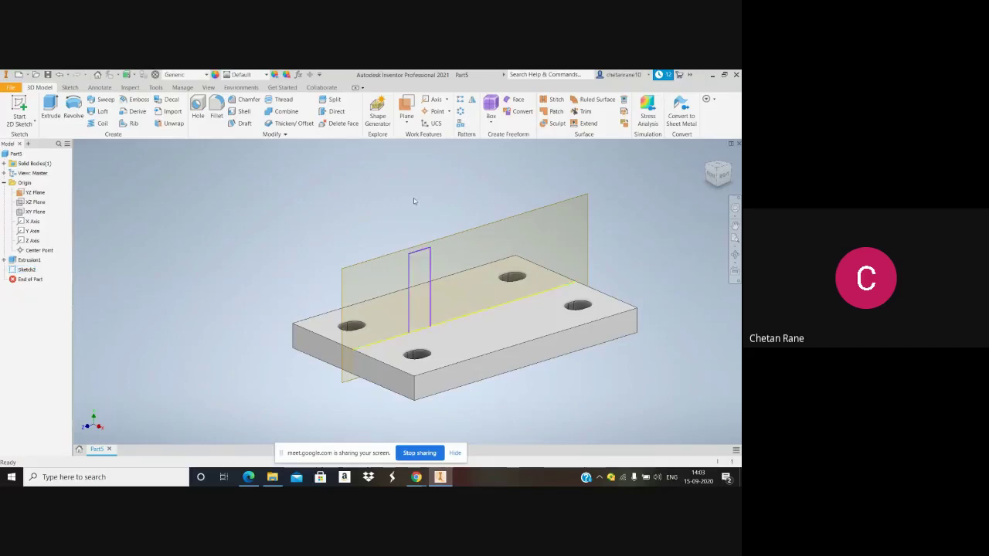
{"action": "left_click", "coordinate": [23, 270]}
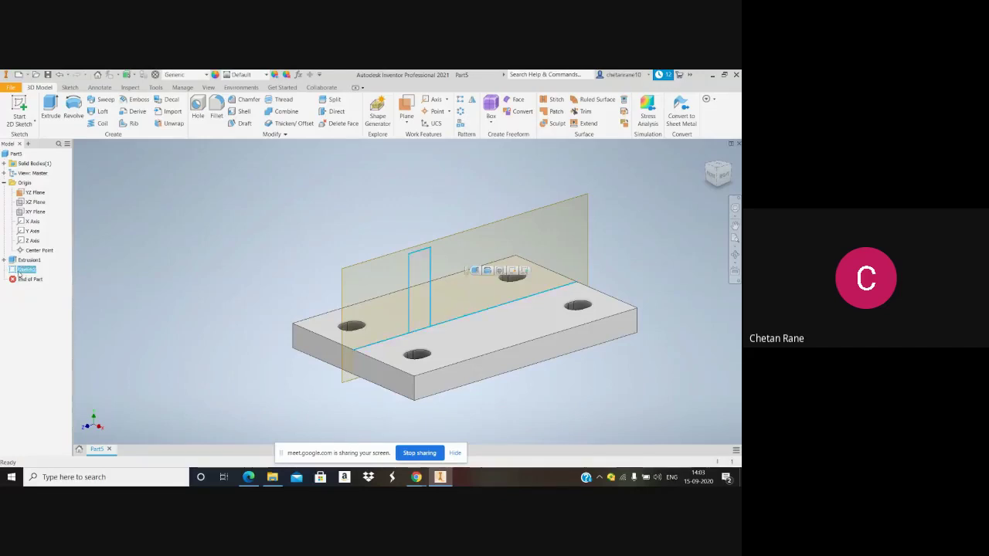
Edit Sketch2 and add a vertical construction centreline up from the origin
{"action": "right_click", "coordinate": [21, 271]}
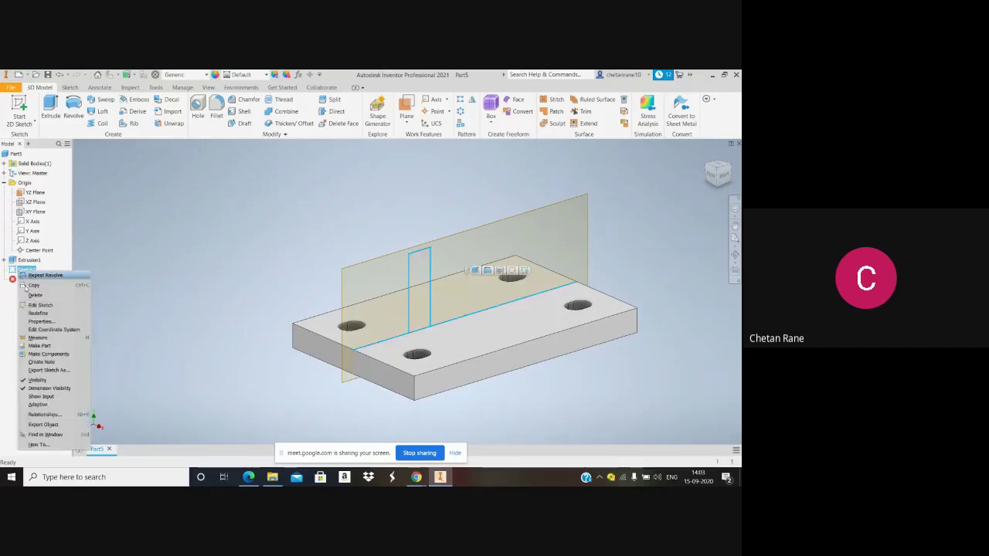
{"action": "left_click", "coordinate": [59, 312]}
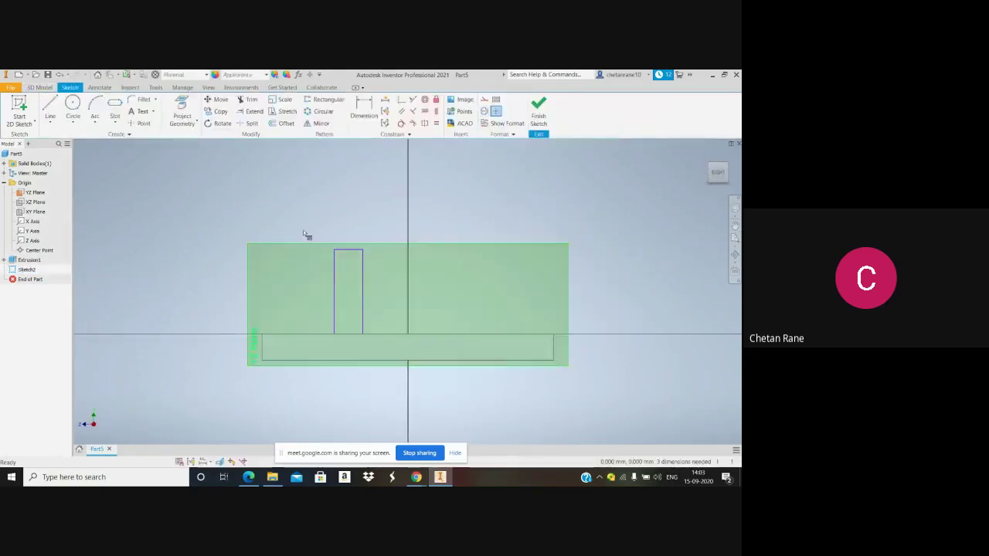
{"action": "left_click", "coordinate": [48, 108]}
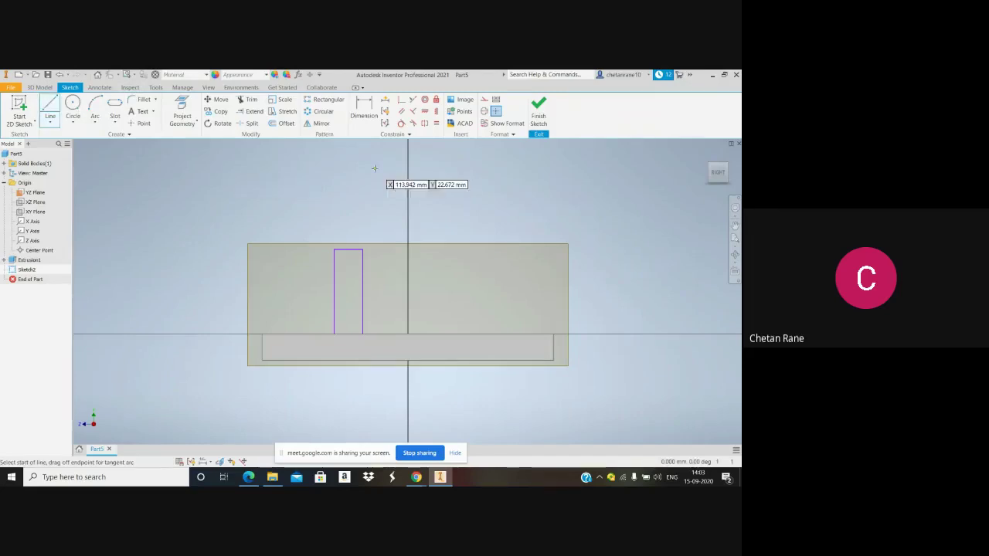
{"action": "left_click", "coordinate": [484, 113]}
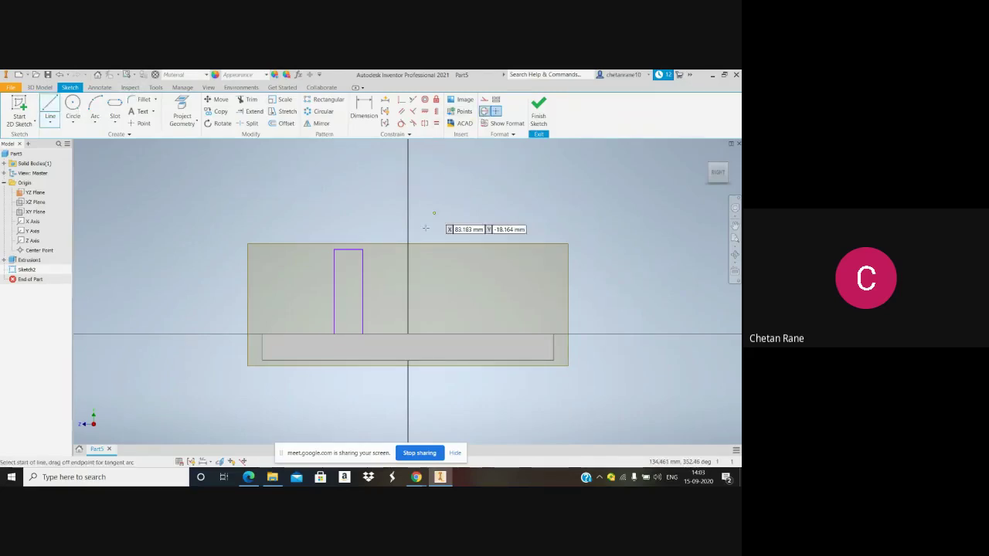
{"action": "left_click", "coordinate": [407, 333]}
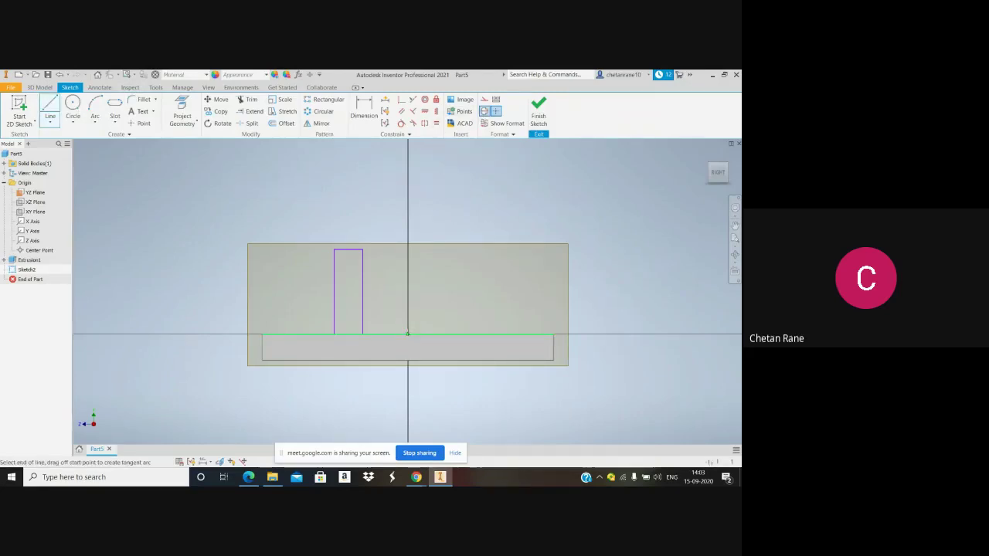
{"action": "left_click", "coordinate": [407, 220]}
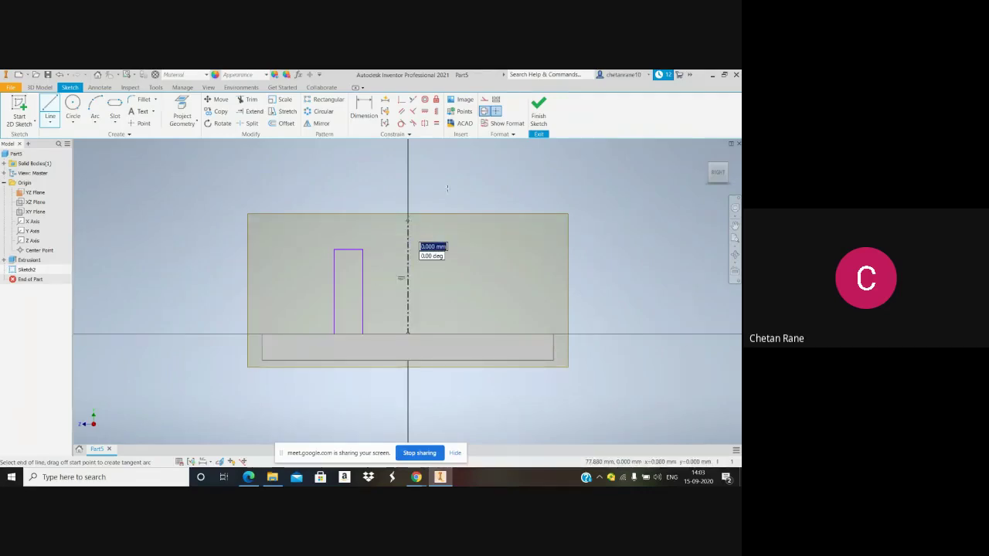
{"action": "left_click", "coordinate": [542, 118]}
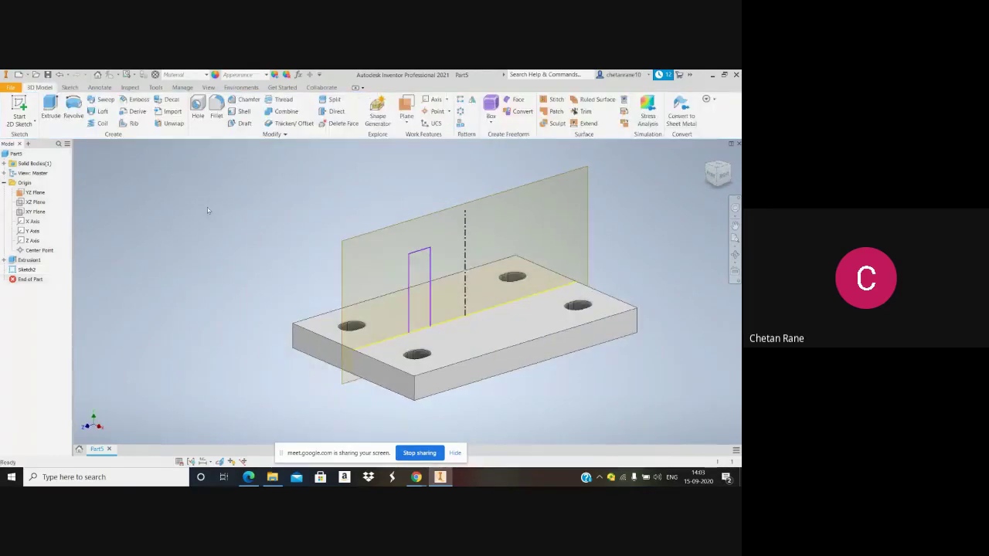
Preview revolving the profile around the centreline, then cancel it
{"action": "left_click", "coordinate": [68, 116]}
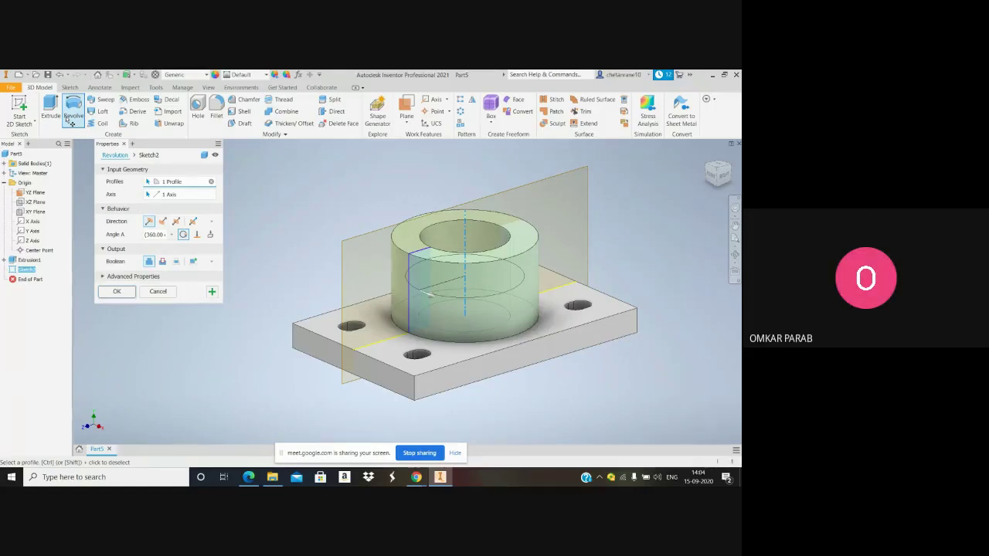
{"action": "key", "text": "Escape"}
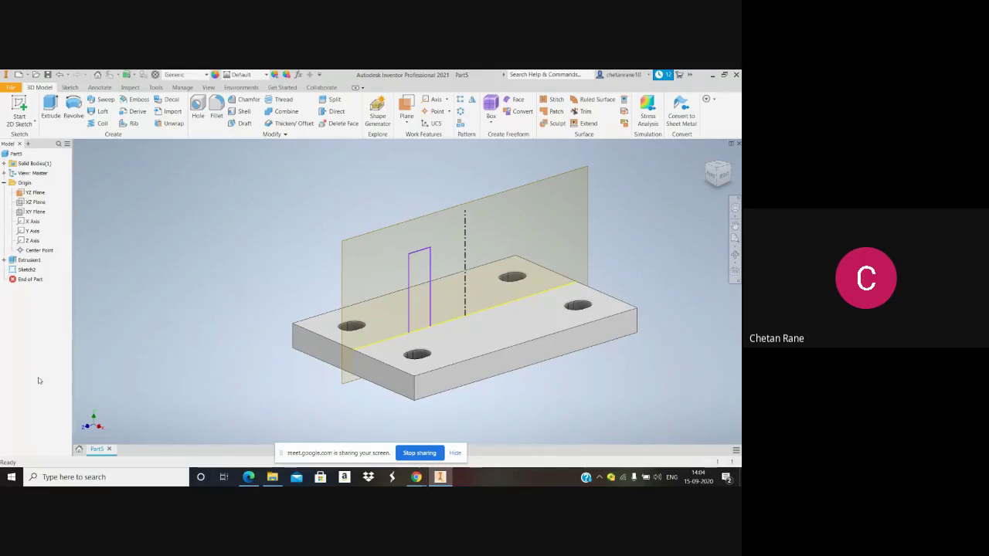
{"action": "left_click", "coordinate": [258, 484]}
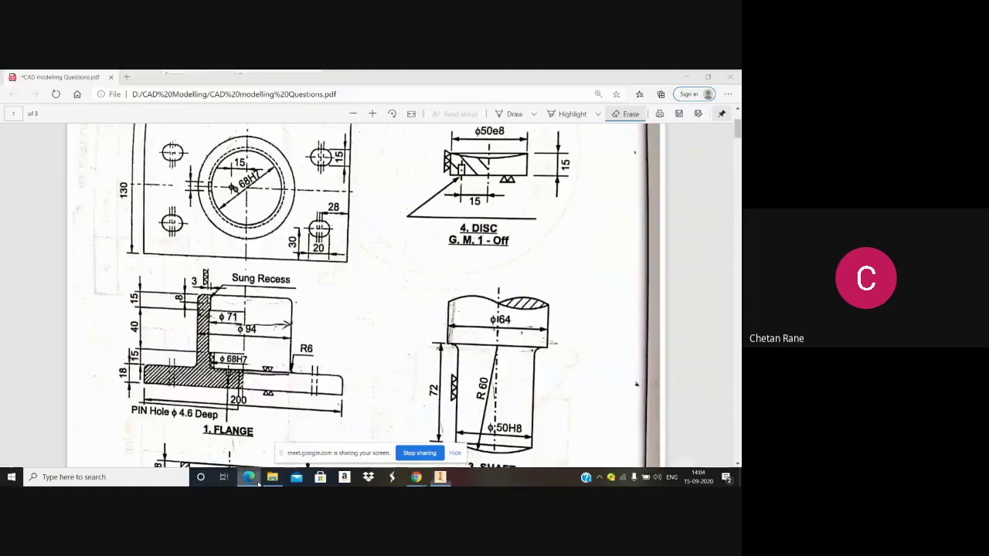
Scroll the PDF to the 2. BUSH drawing, then return to the Google Meet window
{"action": "scroll", "coordinate": [258, 393], "scroll_direction": "down", "scroll_amount": 5}
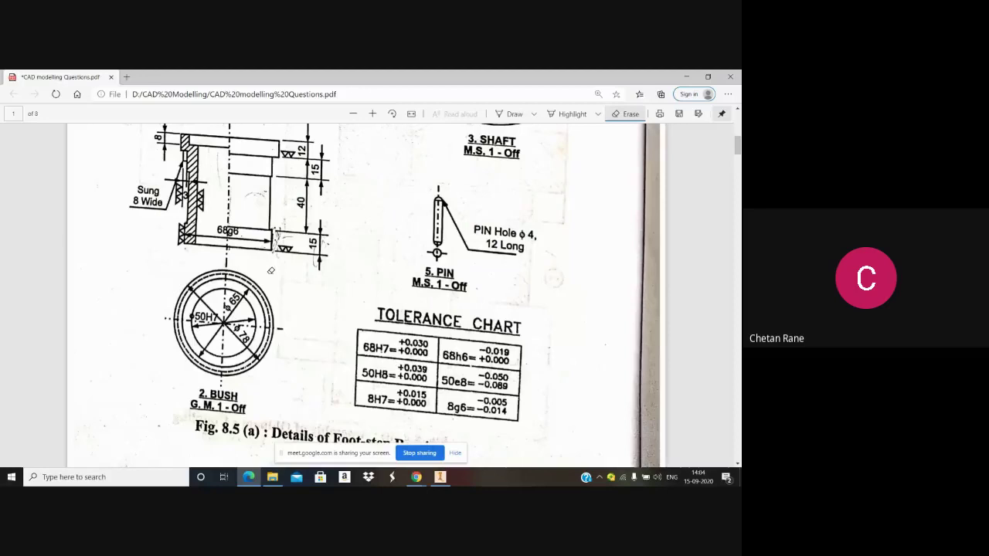
{"action": "left_click", "coordinate": [419, 479]}
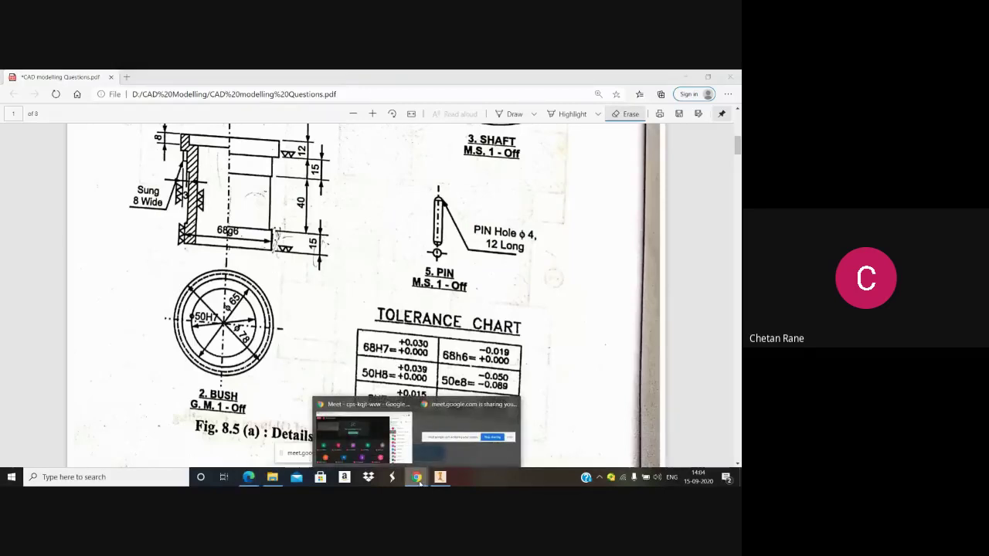
{"action": "left_click", "coordinate": [363, 435]}
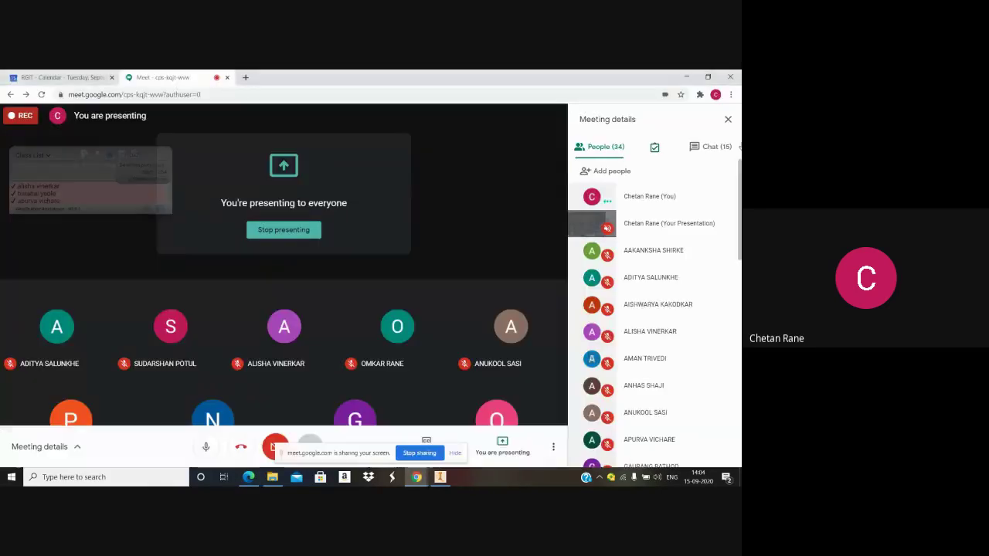
{"action": "left_click", "coordinate": [717, 147]}
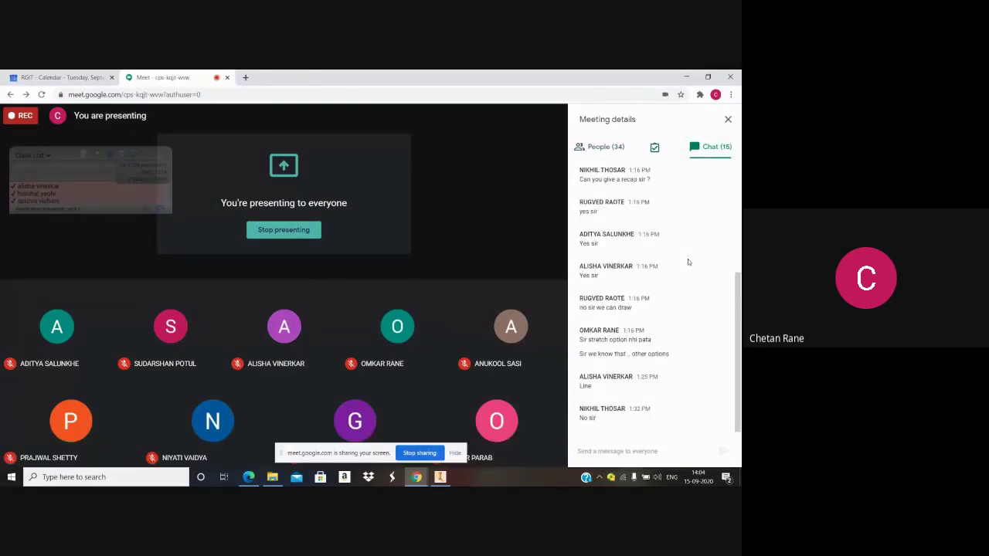
{"action": "left_click", "coordinate": [630, 453]}
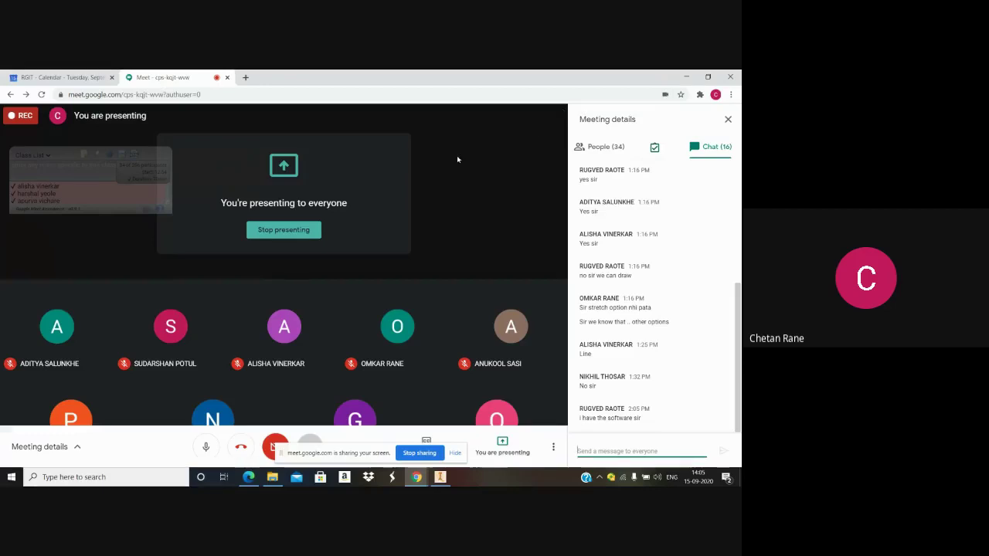
{"action": "left_click", "coordinate": [310, 235]}
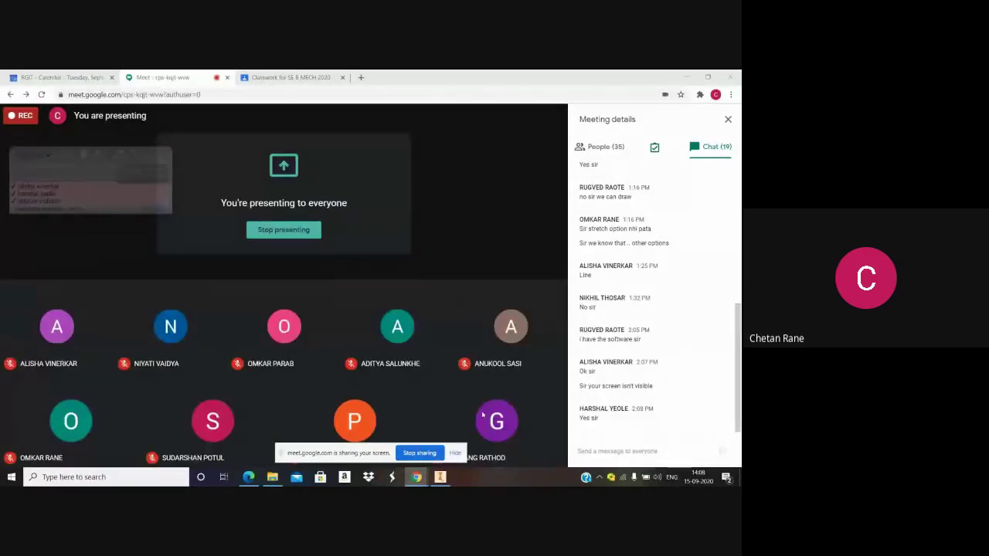
{"action": "mouse_move", "coordinate": [248, 476]}
{"action": "left_click", "coordinate": [281, 404]}
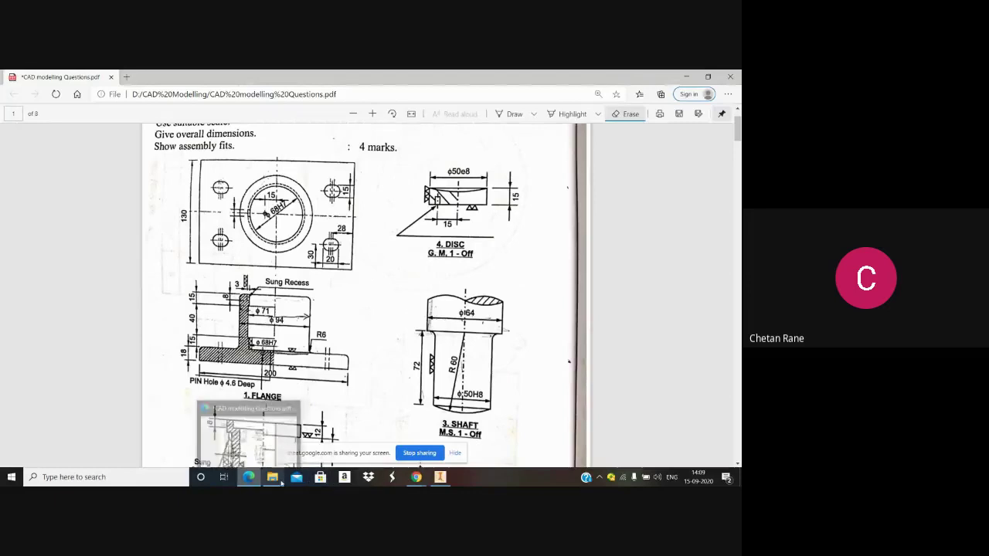
Switch from the reference PDF back to the Part5 model in Inventor
{"action": "mouse_move", "coordinate": [440, 477]}
{"action": "left_click", "coordinate": [429, 436]}
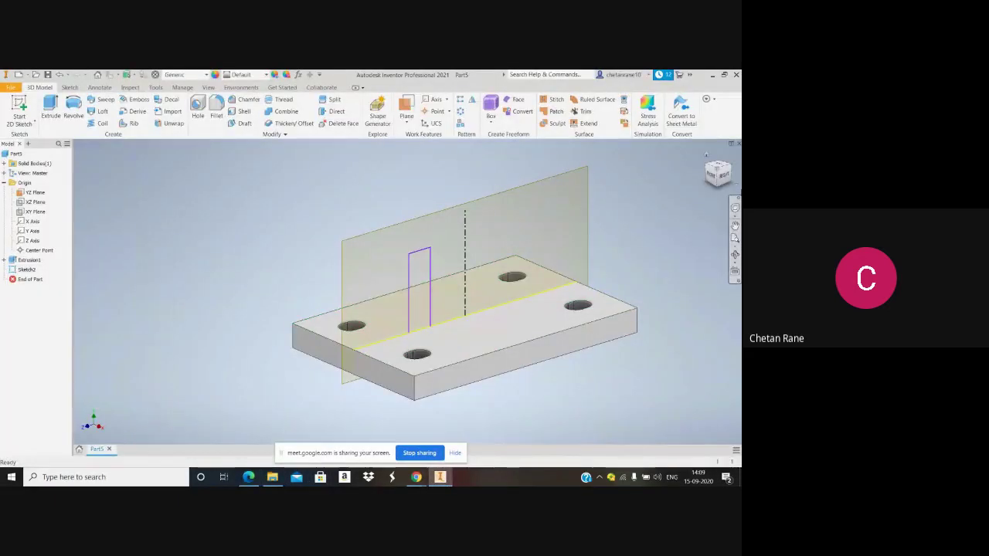
Close Part5 without saving, reopen the Flange part from Recent Documents, and return to the reference PDF
{"action": "left_click", "coordinate": [738, 144]}
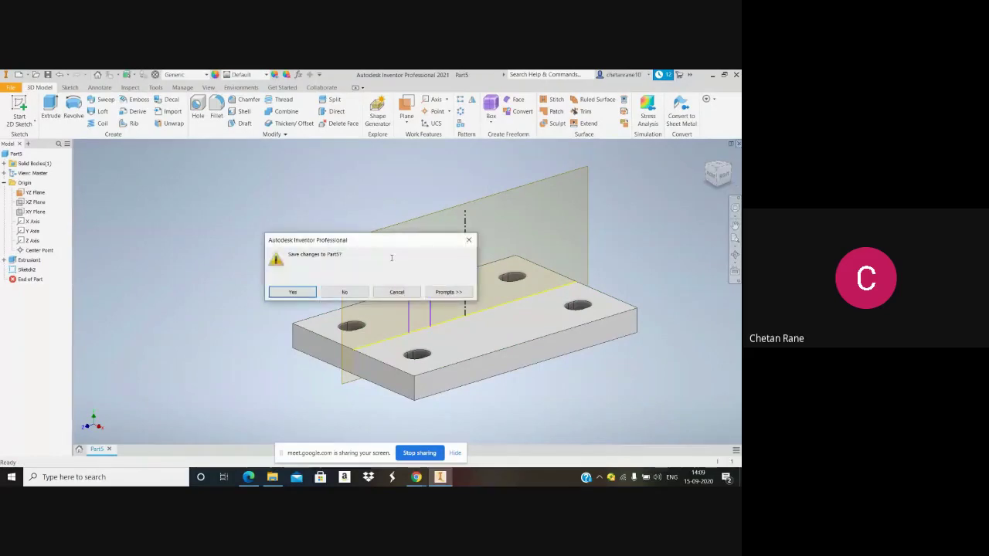
{"action": "left_click", "coordinate": [358, 294]}
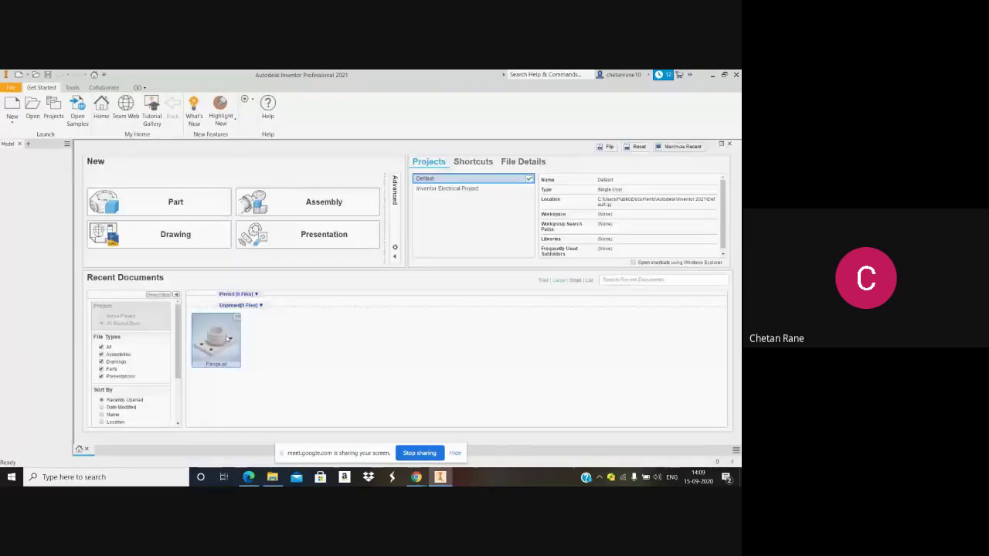
{"action": "left_click", "coordinate": [227, 339]}
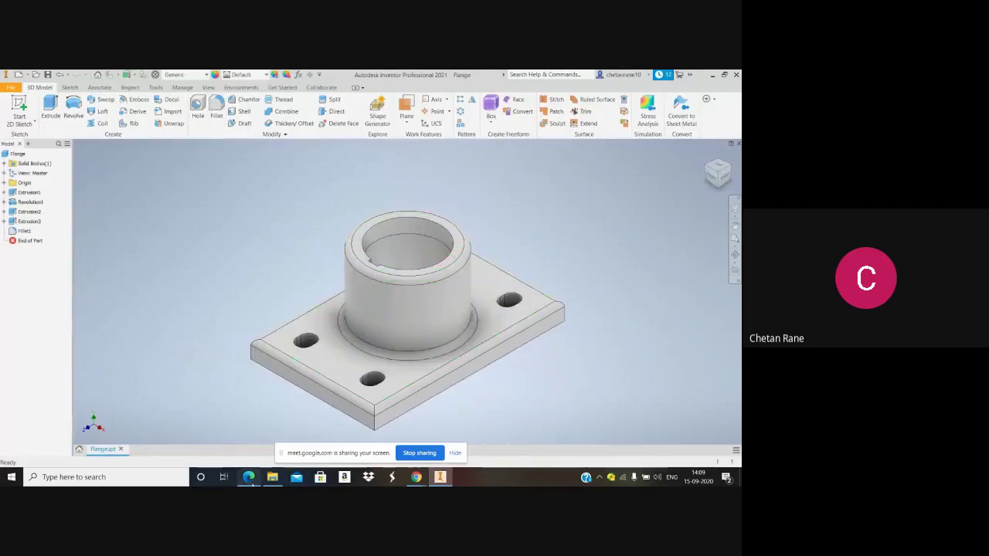
{"action": "left_click", "coordinate": [248, 477]}
{"action": "scroll", "coordinate": [358, 366], "scroll_direction": "down", "scroll_amount": 10}
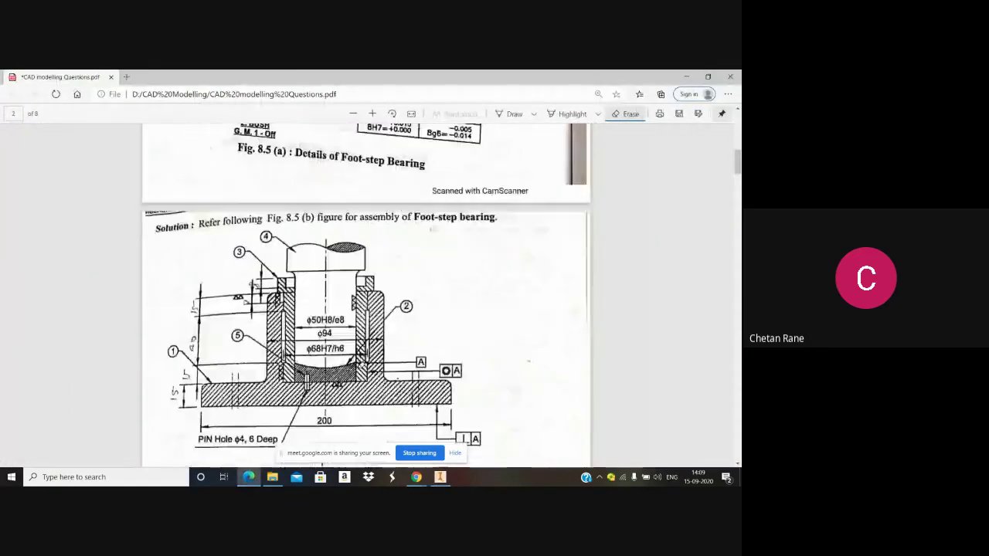
Scroll through the Foot-step Bearing pages of the PDF, then switch back to the Flange model
{"action": "scroll", "coordinate": [371, 349], "scroll_direction": "up", "scroll_amount": 2}
{"action": "scroll", "coordinate": [370, 355], "scroll_direction": "down", "scroll_amount": 6}
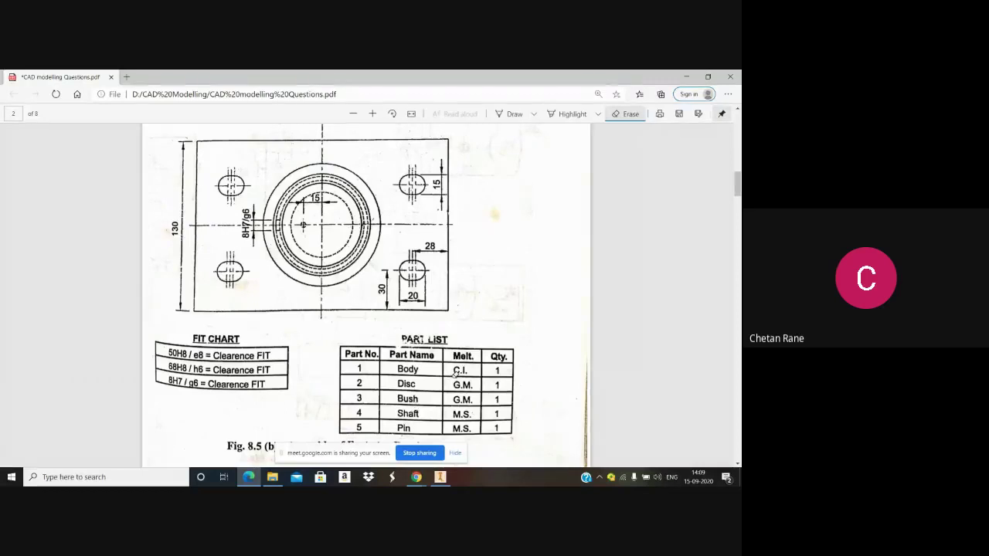
{"action": "scroll", "coordinate": [456, 373], "scroll_direction": "up", "scroll_amount": 8}
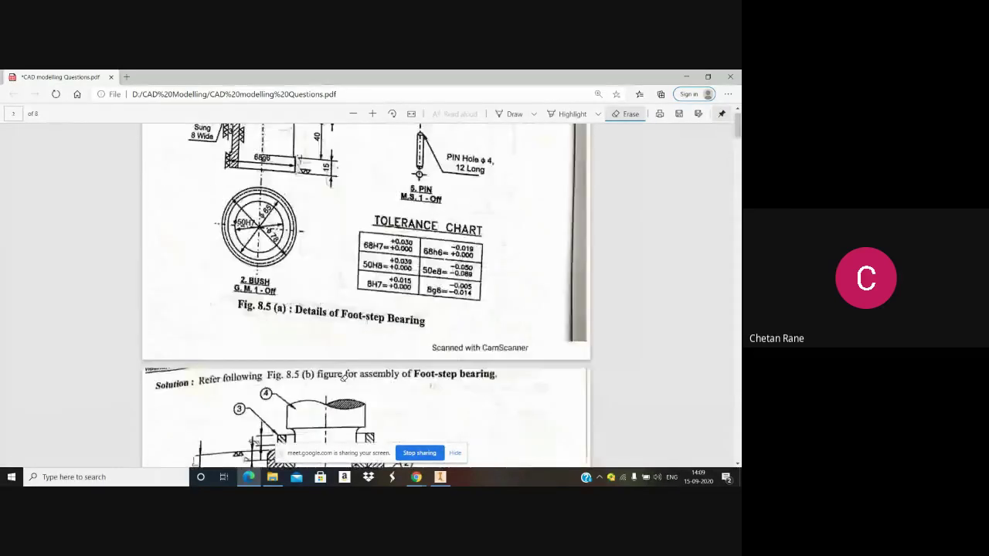
{"action": "scroll", "coordinate": [343, 377], "scroll_direction": "up", "scroll_amount": 5}
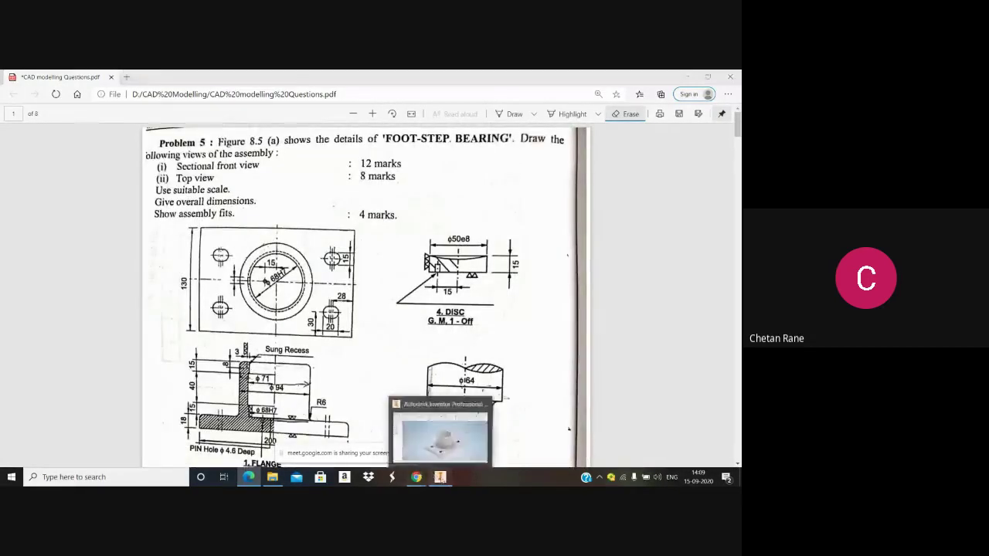
{"action": "left_click", "coordinate": [439, 477]}
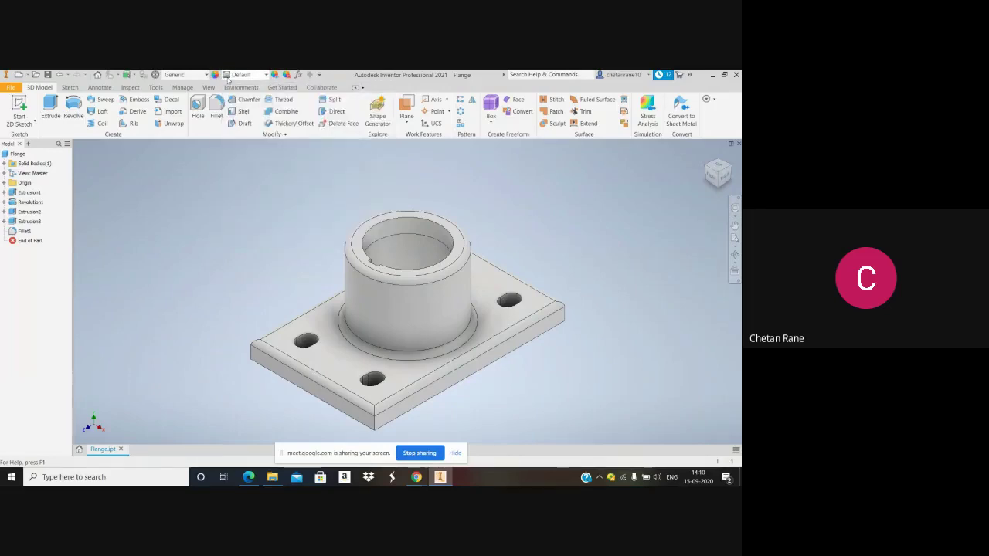
Scroll through the Appearance dropdown list, then open the Appearance Browser on the Inventor Material Library
{"action": "left_click", "coordinate": [228, 77]}
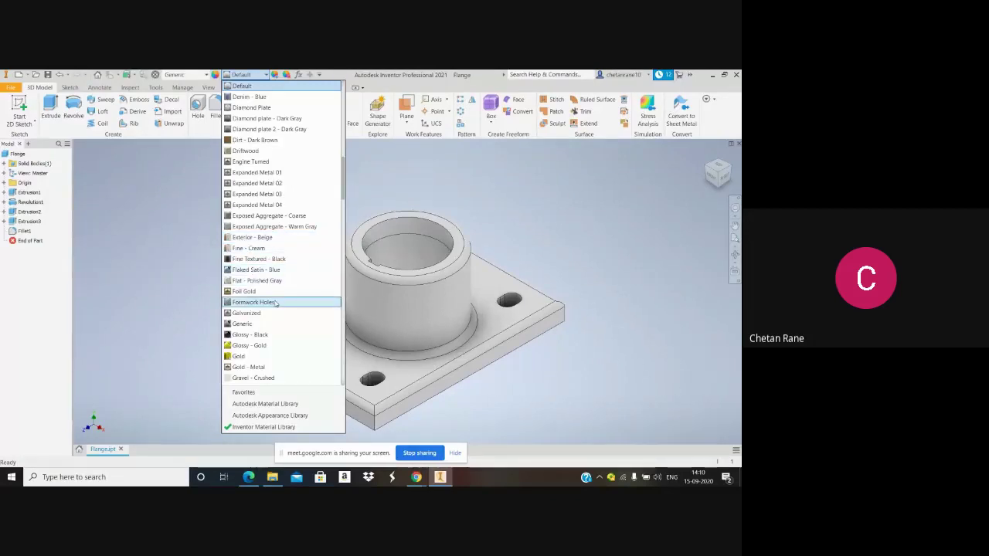
{"action": "scroll", "coordinate": [276, 303], "scroll_direction": "down", "scroll_amount": 6}
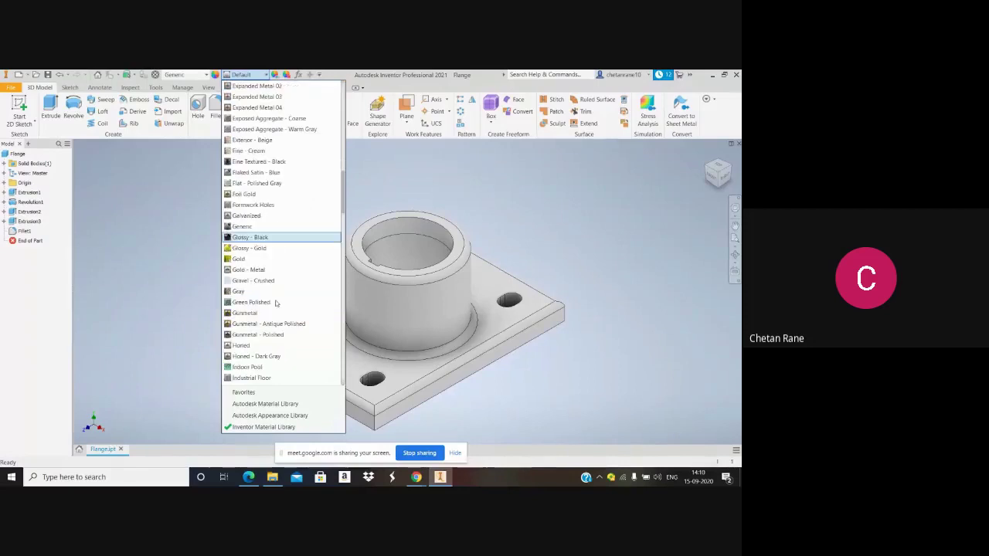
{"action": "scroll", "coordinate": [276, 303], "scroll_direction": "down", "scroll_amount": 10}
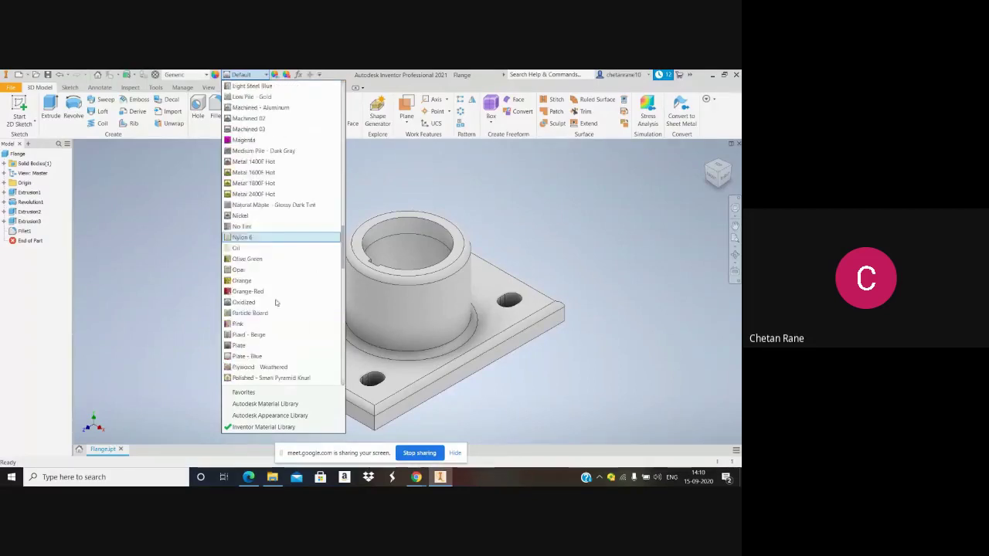
{"action": "scroll", "coordinate": [254, 317], "scroll_direction": "down", "scroll_amount": 5}
{"action": "scroll", "coordinate": [253, 317], "scroll_direction": "down", "scroll_amount": 3}
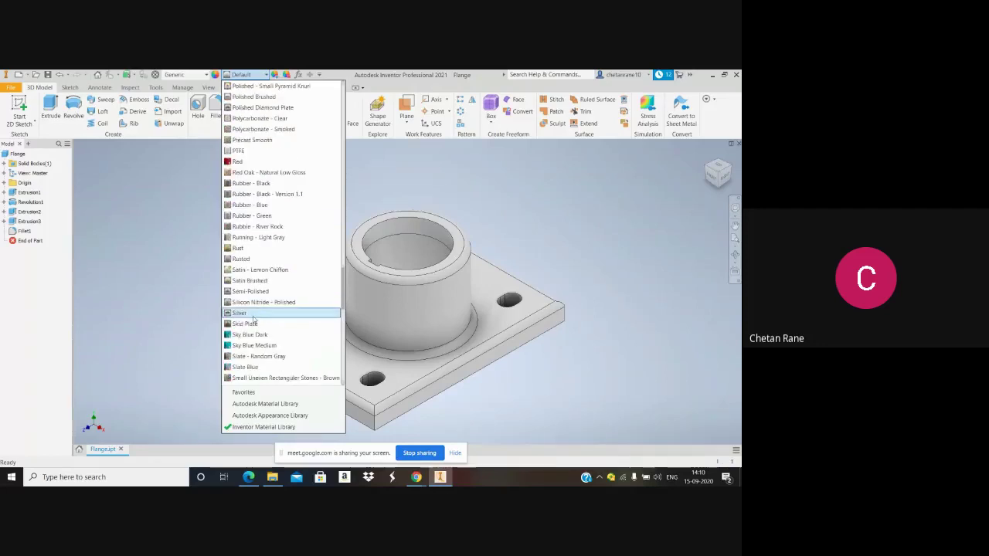
{"action": "scroll", "coordinate": [253, 318], "scroll_direction": "down", "scroll_amount": 7}
{"action": "scroll", "coordinate": [253, 318], "scroll_direction": "up", "scroll_amount": 8}
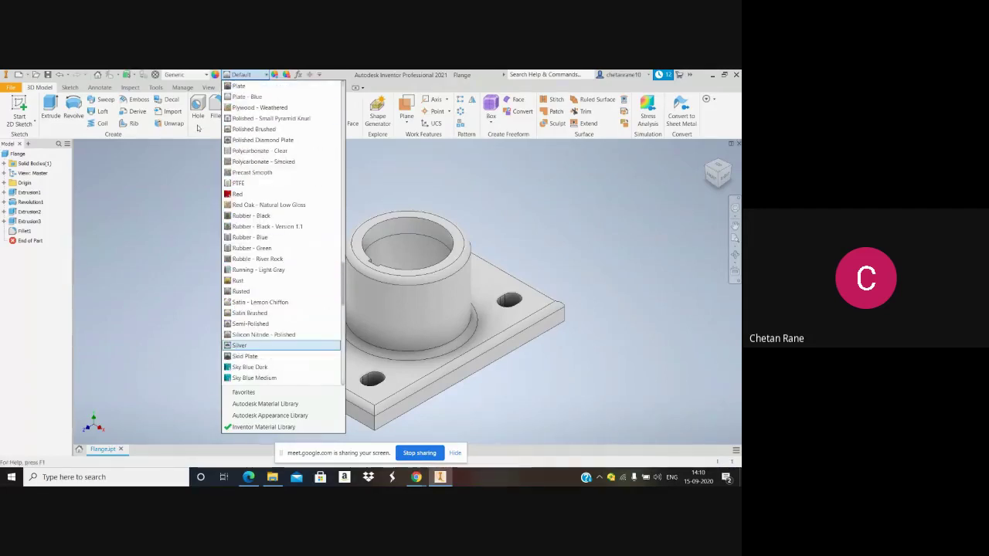
{"action": "left_click", "coordinate": [217, 75]}
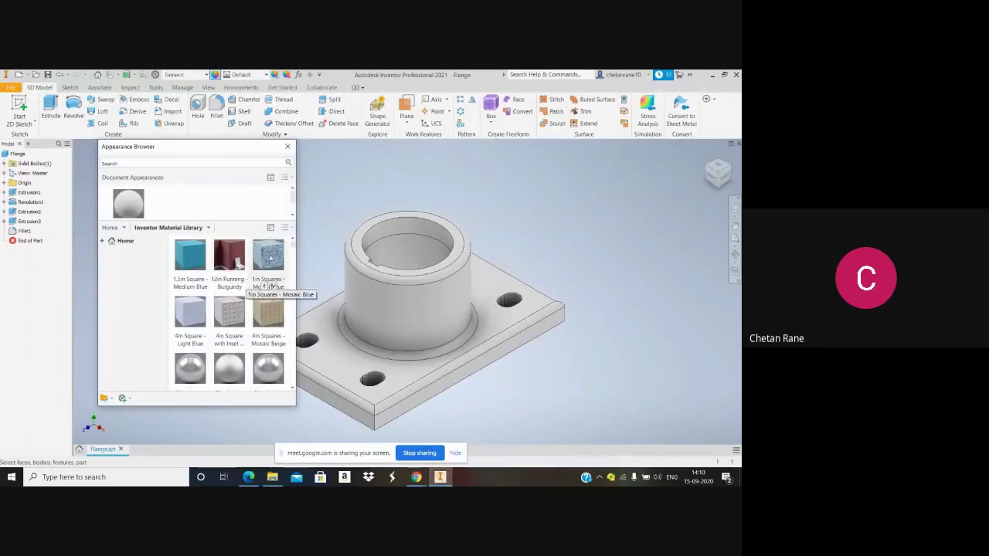
{"action": "left_click", "coordinate": [294, 255]}
Scroll the Inventor Material Library appearances and close the Appearance Browser without applying one
{"action": "left_click_drag", "start_coordinate": [294, 255], "coordinate": [294, 264]}
{"action": "scroll", "coordinate": [230, 309], "scroll_direction": "down", "scroll_amount": 5}
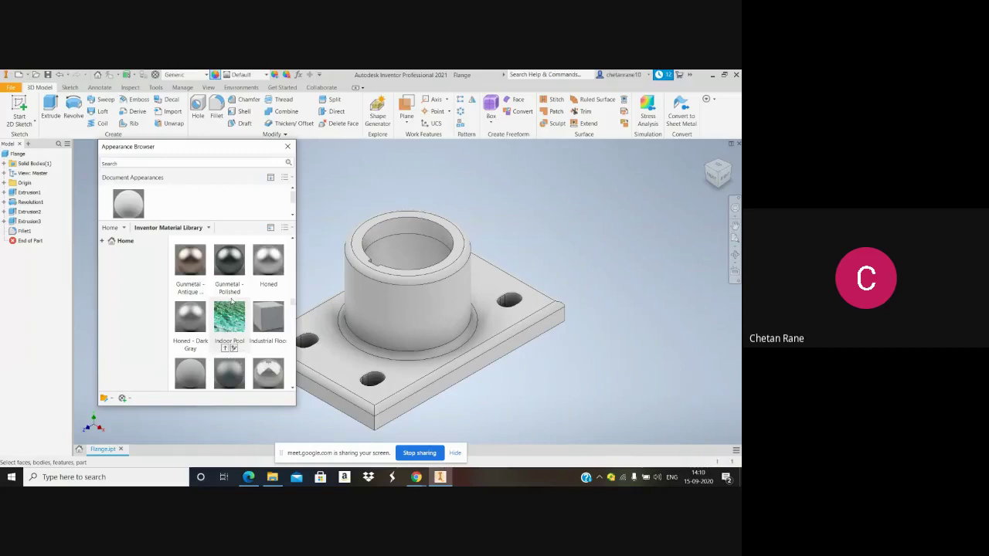
{"action": "scroll", "coordinate": [231, 301], "scroll_direction": "down", "scroll_amount": 8}
{"action": "scroll", "coordinate": [231, 301], "scroll_direction": "down", "scroll_amount": 8}
{"action": "scroll", "coordinate": [232, 301], "scroll_direction": "down", "scroll_amount": 10}
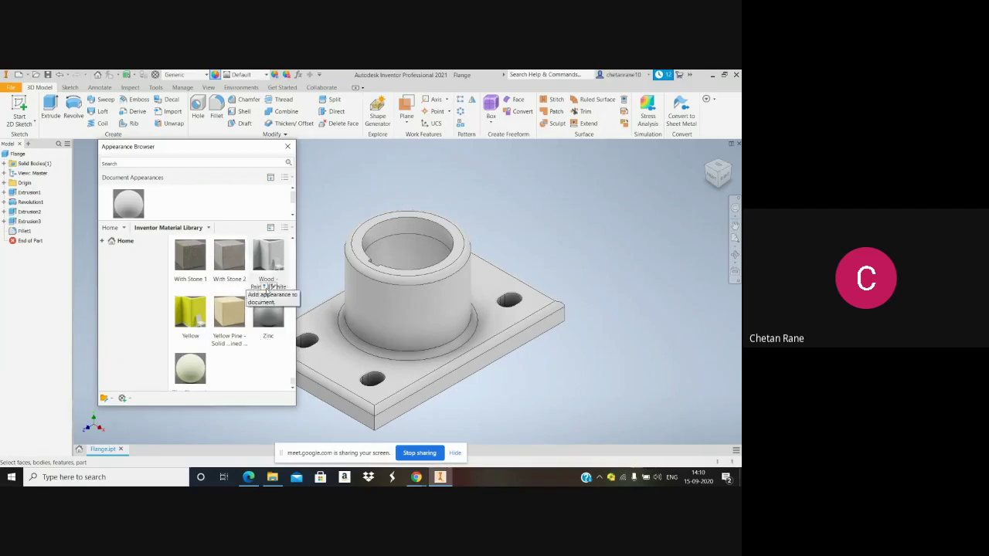
{"action": "scroll", "coordinate": [267, 288], "scroll_direction": "up", "scroll_amount": 12}
{"action": "left_click", "coordinate": [287, 146]}
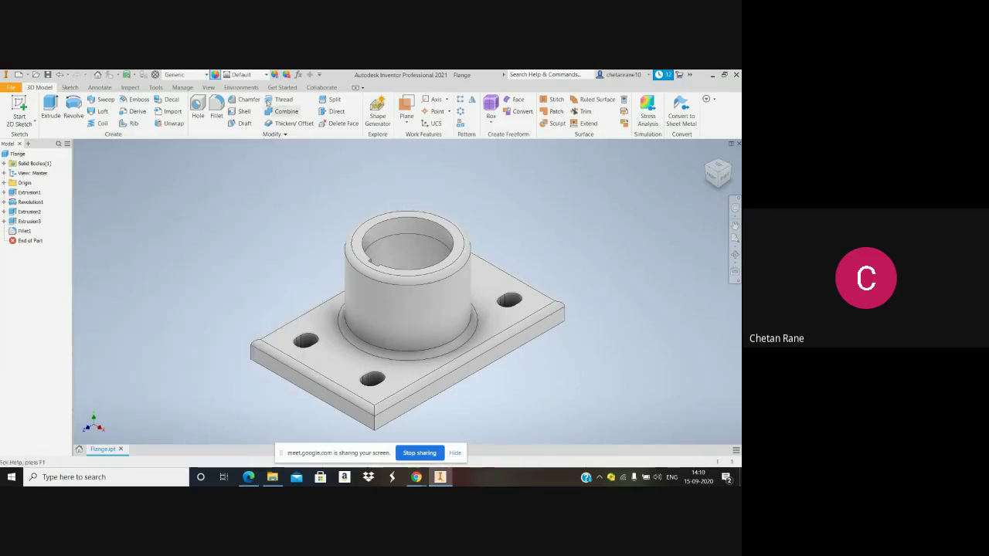
{"action": "left_click", "coordinate": [258, 75]}
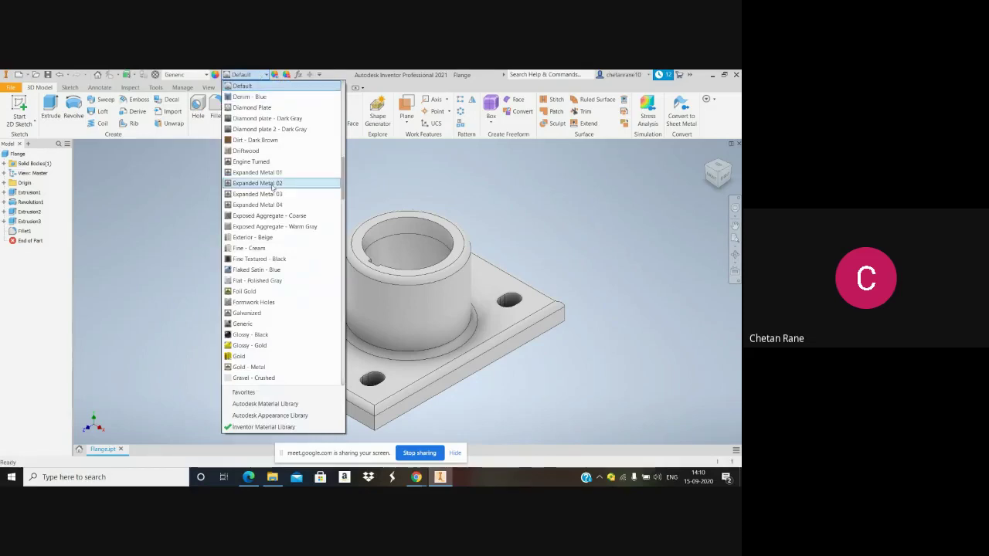
Apply the Iron - Cast appearance to the flange from the appearance list
{"action": "scroll", "coordinate": [293, 224], "scroll_direction": "down", "scroll_amount": 1}
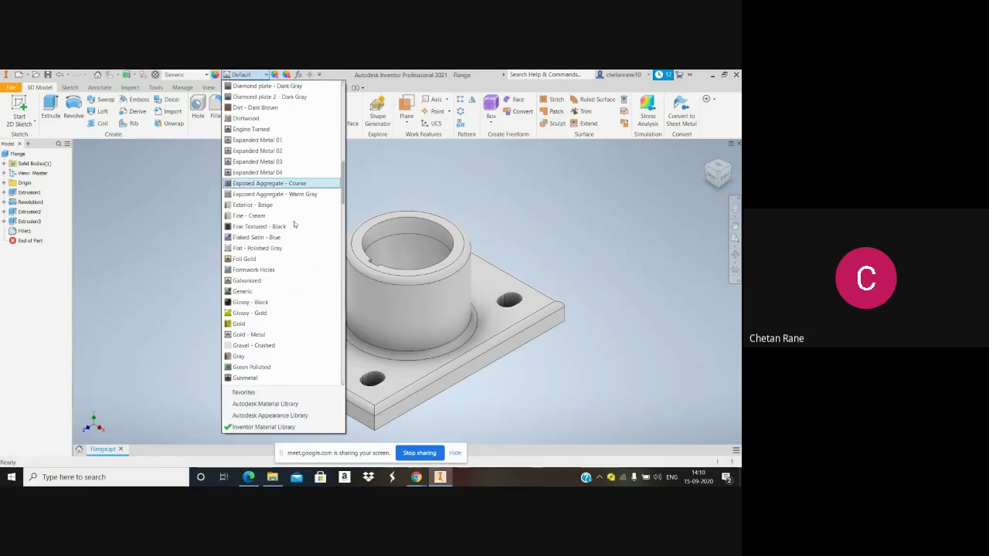
{"action": "scroll", "coordinate": [293, 224], "scroll_direction": "down", "scroll_amount": 1}
{"action": "scroll", "coordinate": [293, 224], "scroll_direction": "down", "scroll_amount": 1}
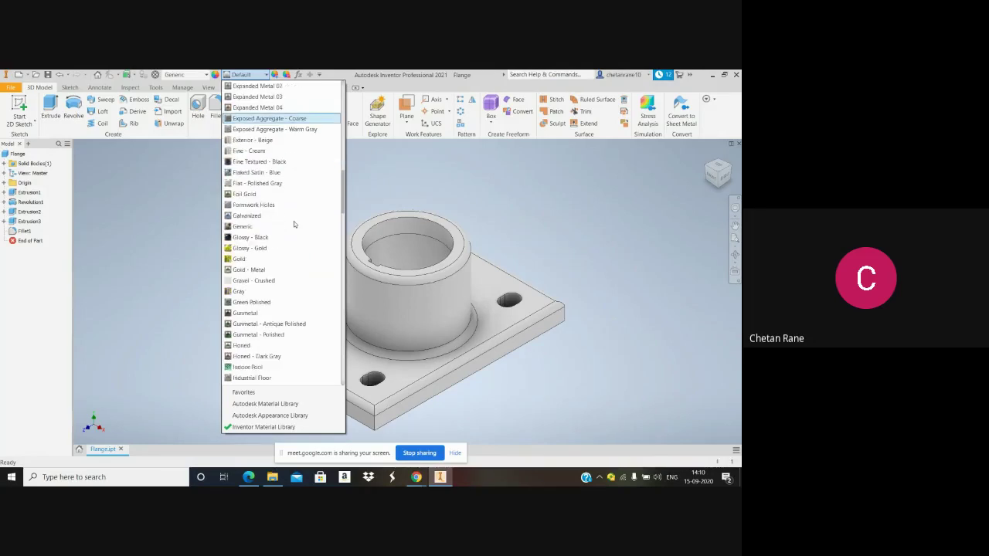
{"action": "scroll", "coordinate": [293, 223], "scroll_direction": "down", "scroll_amount": 2}
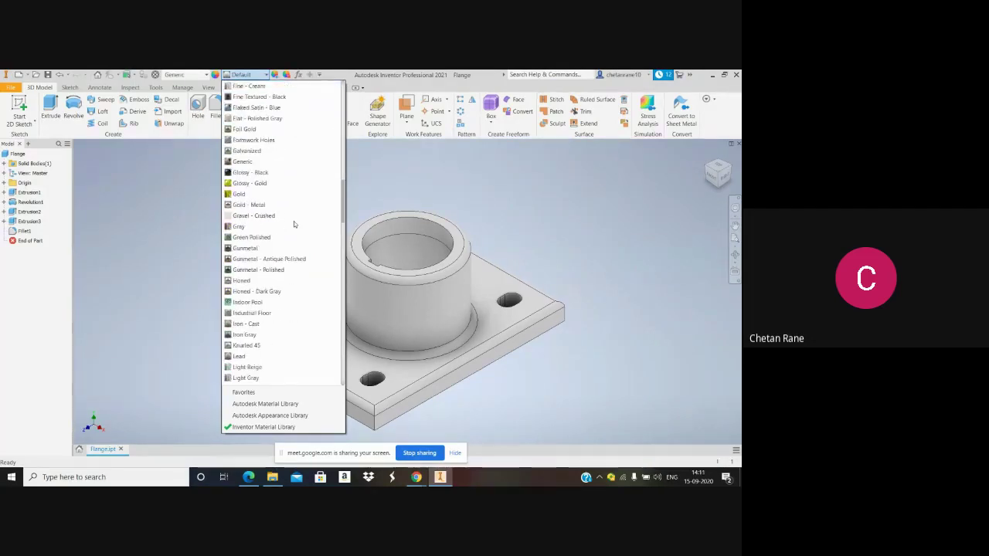
{"action": "left_click", "coordinate": [250, 324]}
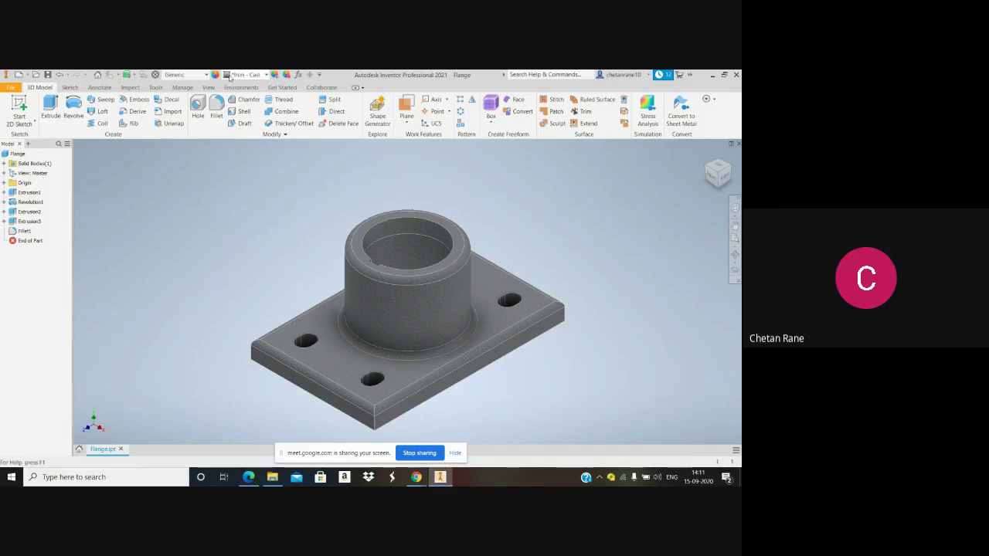
{"action": "left_click", "coordinate": [231, 75]}
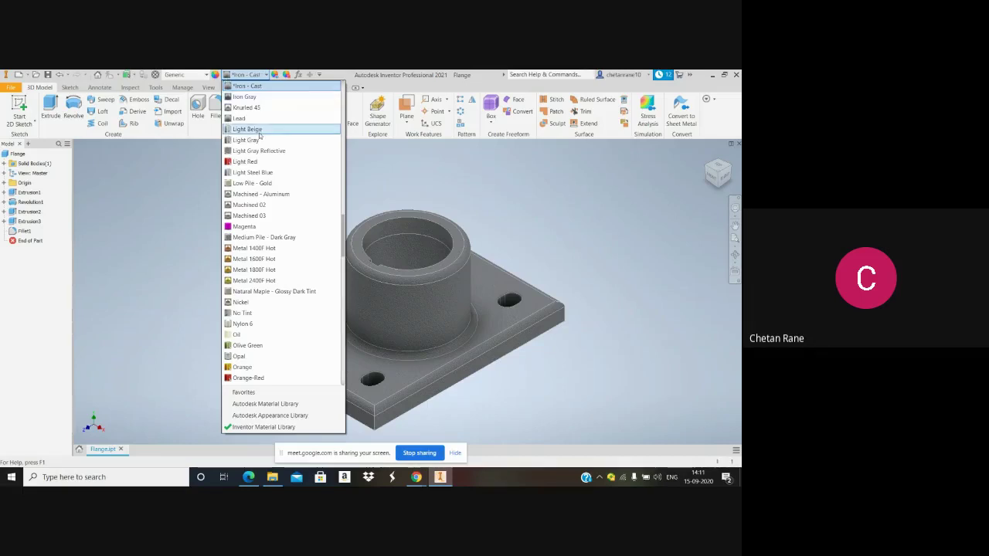
Scroll the appearance list down and apply Steel to the flange in place of Iron - Cast
{"action": "scroll", "coordinate": [268, 185], "scroll_direction": "down", "scroll_amount": 8}
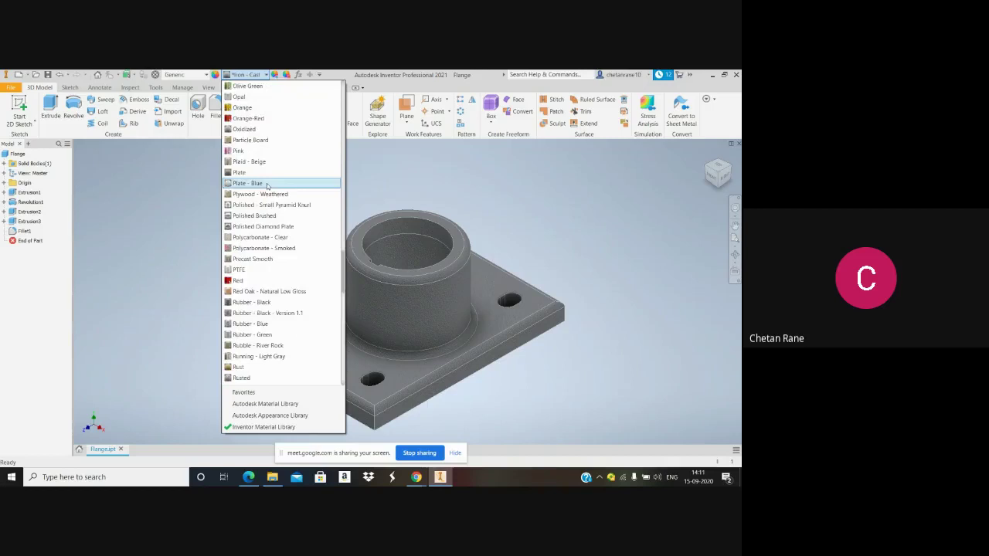
{"action": "scroll", "coordinate": [267, 185], "scroll_direction": "up", "scroll_amount": 12}
{"action": "scroll", "coordinate": [267, 186], "scroll_direction": "up", "scroll_amount": 9}
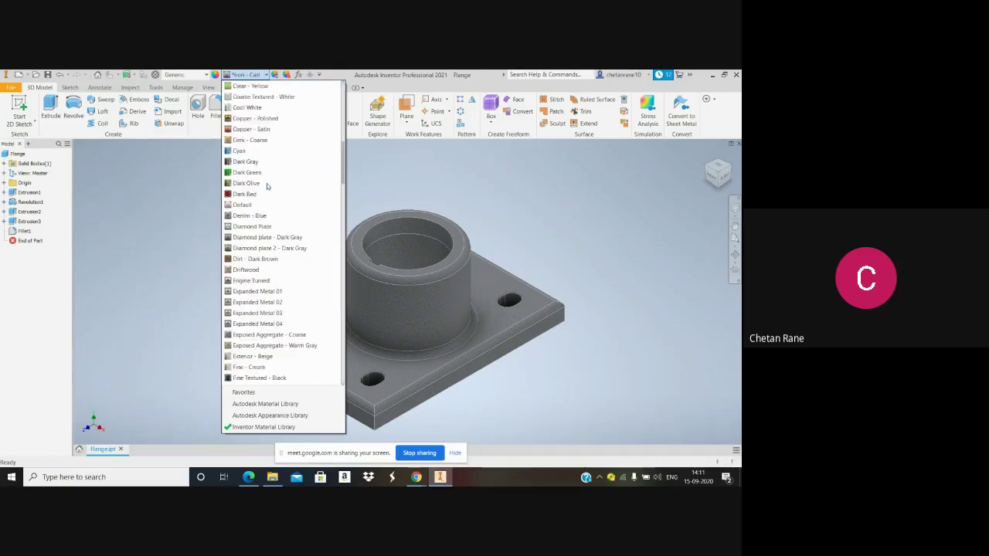
{"action": "scroll", "coordinate": [267, 185], "scroll_direction": "down", "scroll_amount": 2}
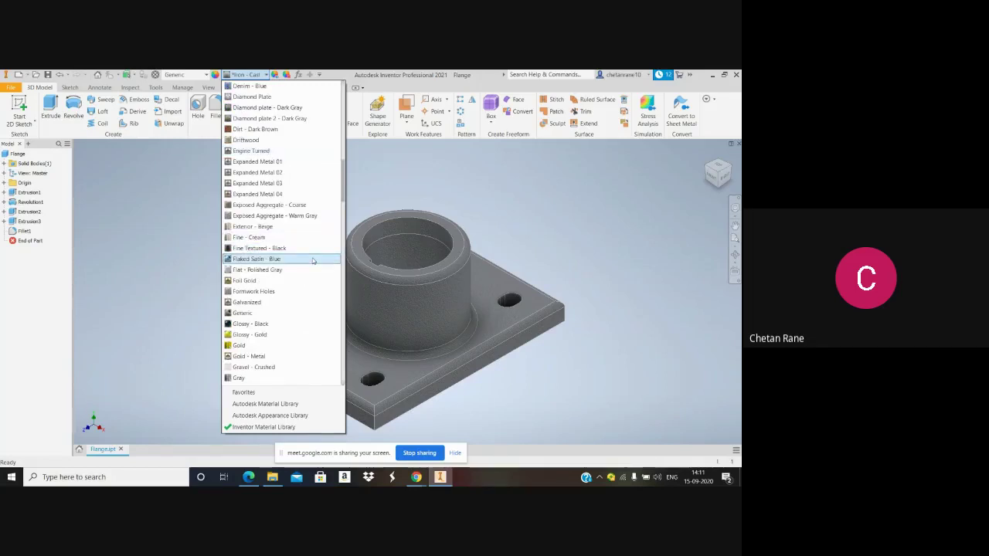
{"action": "scroll", "coordinate": [313, 261], "scroll_direction": "down", "scroll_amount": 1}
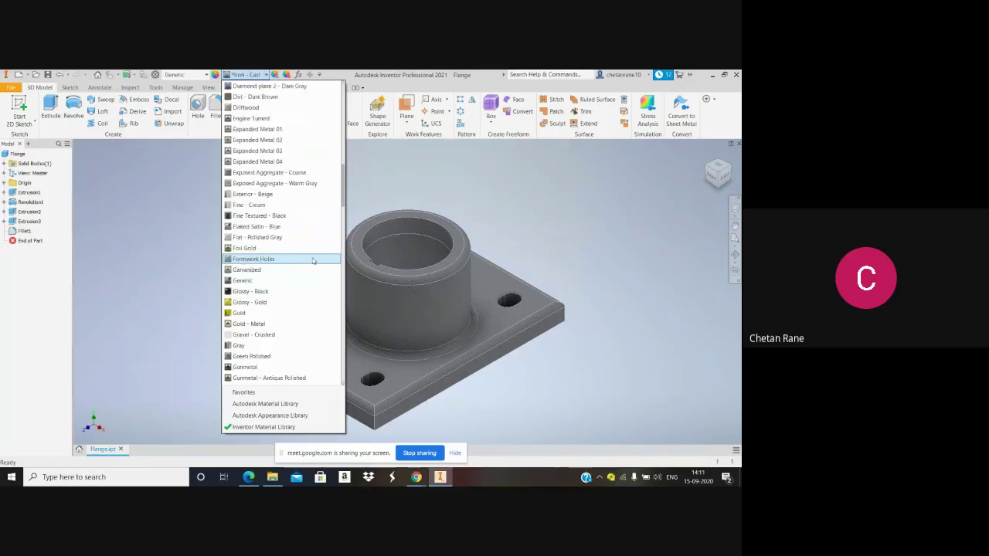
{"action": "scroll", "coordinate": [313, 260], "scroll_direction": "down", "scroll_amount": 1}
{"action": "scroll", "coordinate": [312, 259], "scroll_direction": "down", "scroll_amount": 1}
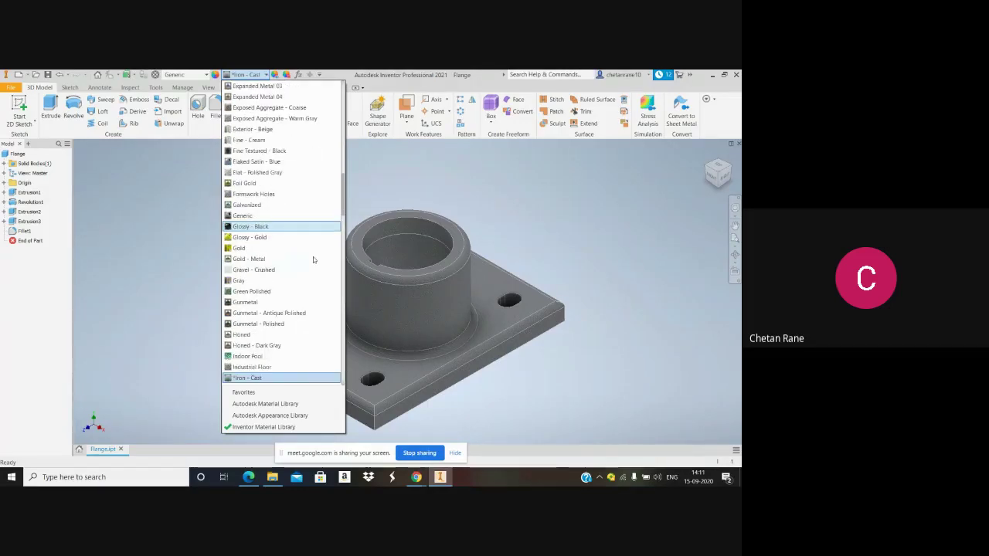
{"action": "scroll", "coordinate": [313, 257], "scroll_direction": "down", "scroll_amount": 1}
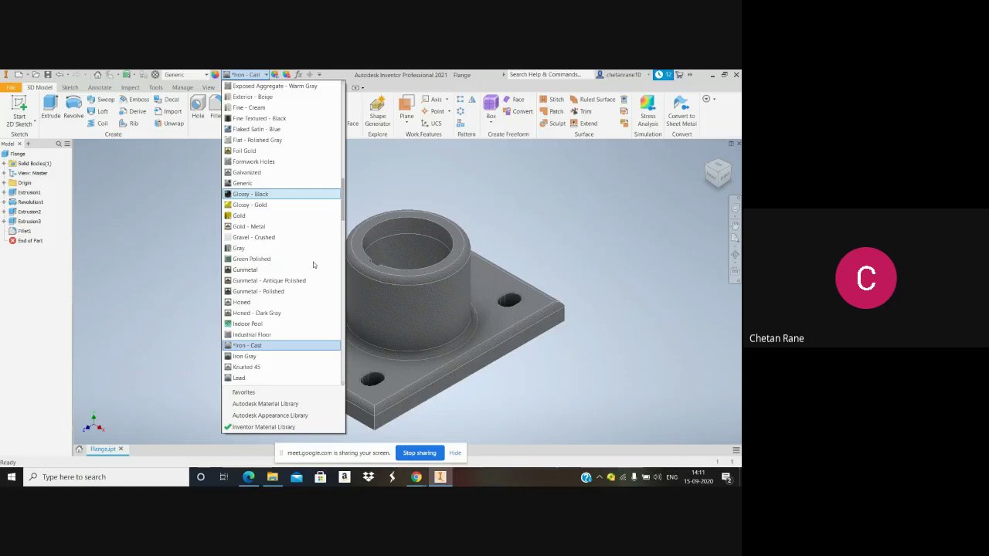
{"action": "scroll", "coordinate": [297, 260], "scroll_direction": "down", "scroll_amount": 4}
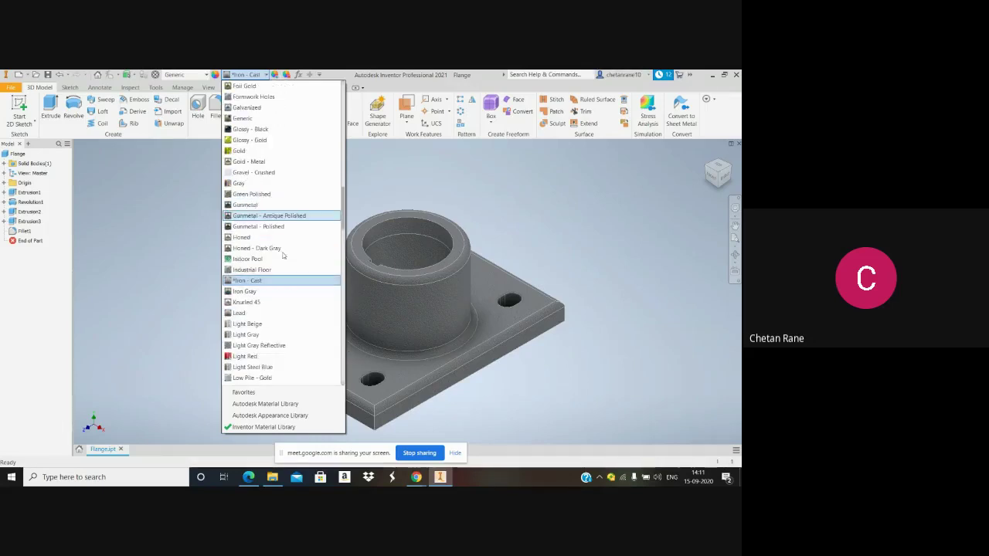
{"action": "scroll", "coordinate": [282, 256], "scroll_direction": "down", "scroll_amount": 1}
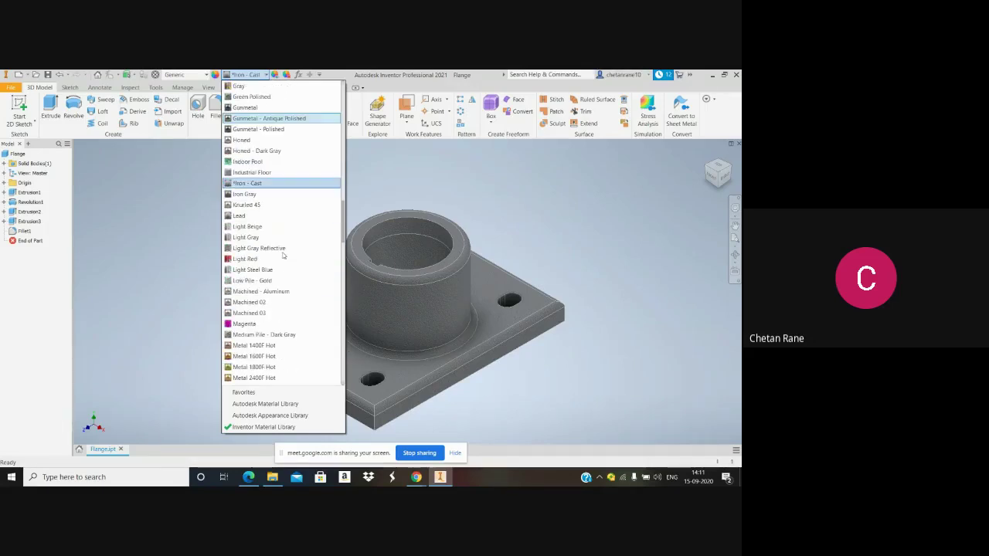
{"action": "scroll", "coordinate": [302, 309], "scroll_direction": "down", "scroll_amount": 1}
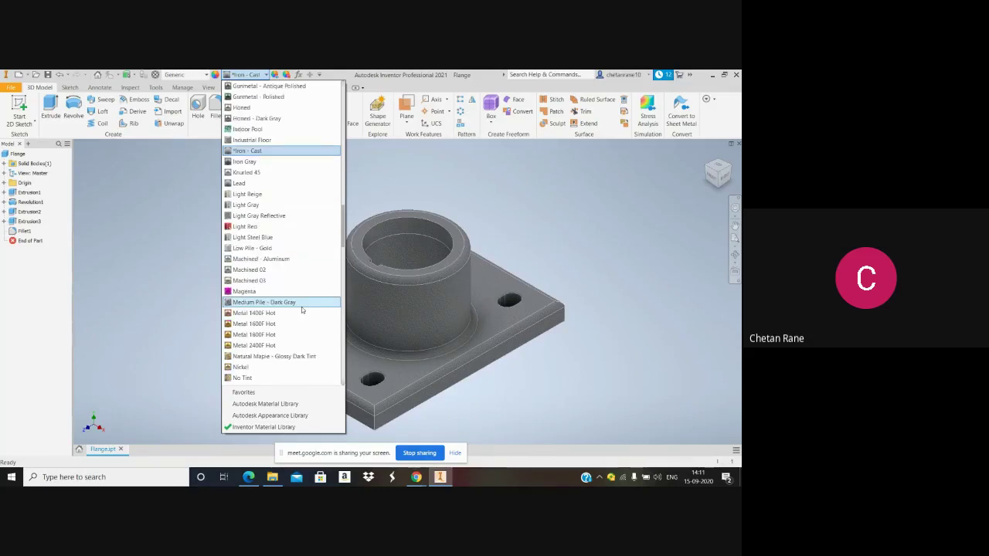
{"action": "scroll", "coordinate": [302, 310], "scroll_direction": "down", "scroll_amount": 1}
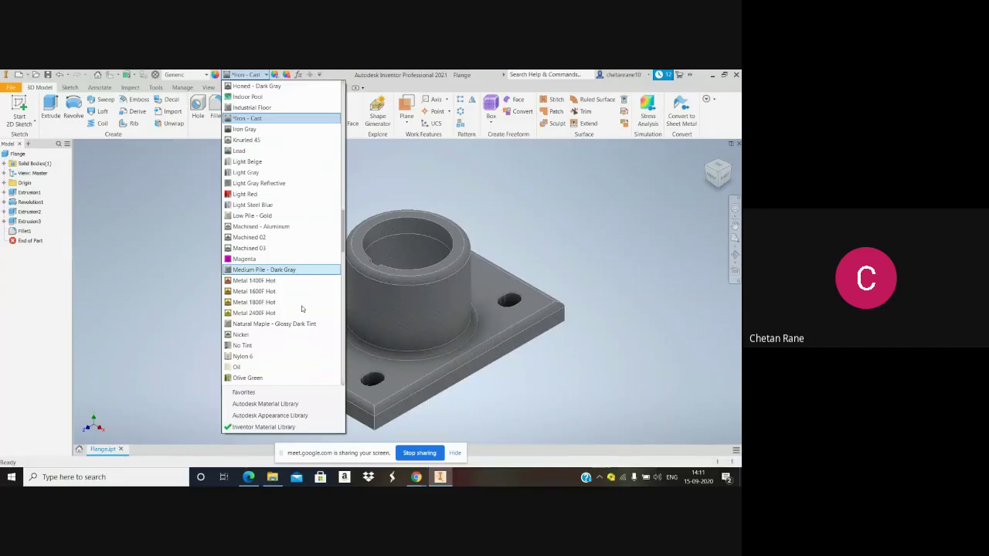
{"action": "scroll", "coordinate": [302, 310], "scroll_direction": "down", "scroll_amount": 1}
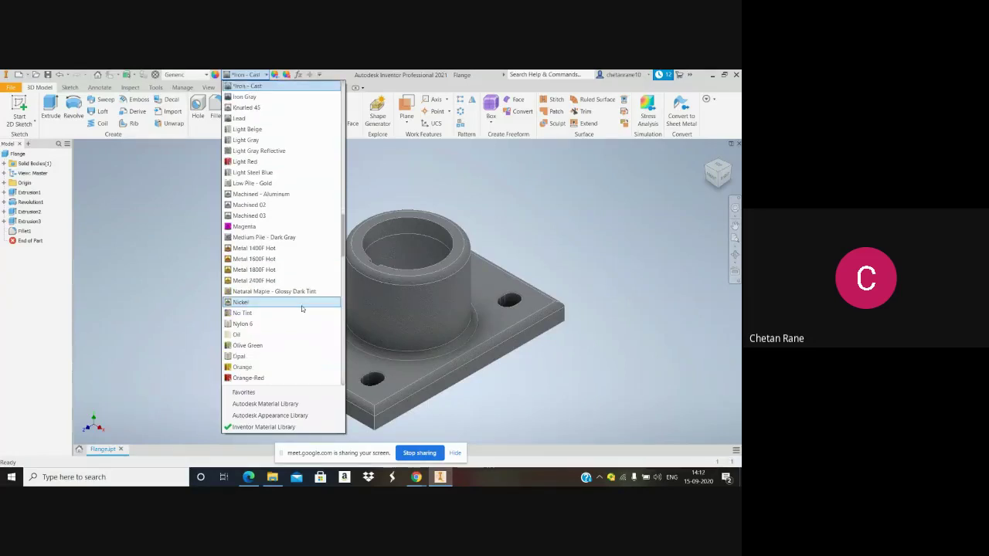
{"action": "scroll", "coordinate": [302, 310], "scroll_direction": "down", "scroll_amount": 6}
{"action": "scroll", "coordinate": [302, 309], "scroll_direction": "down", "scroll_amount": 6}
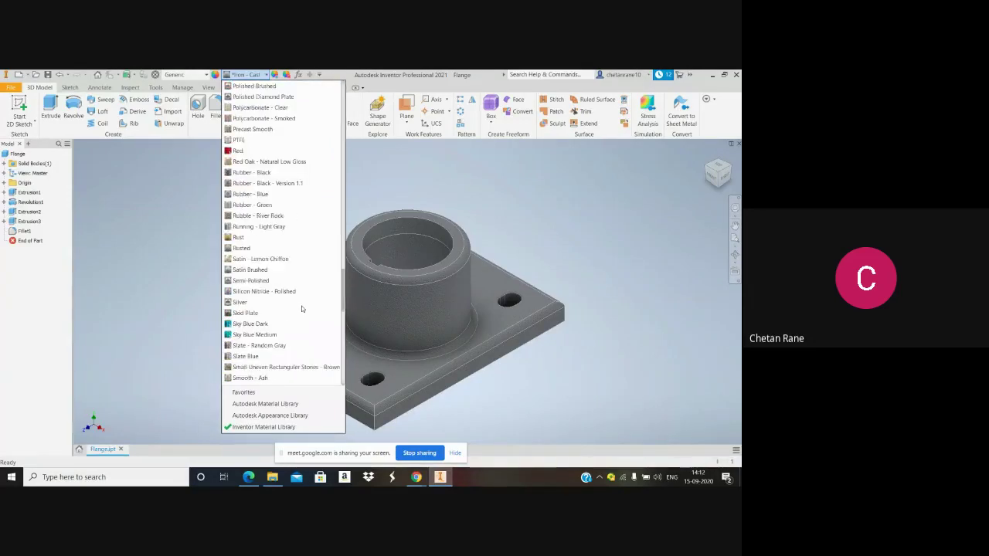
{"action": "scroll", "coordinate": [302, 309], "scroll_direction": "down", "scroll_amount": 1}
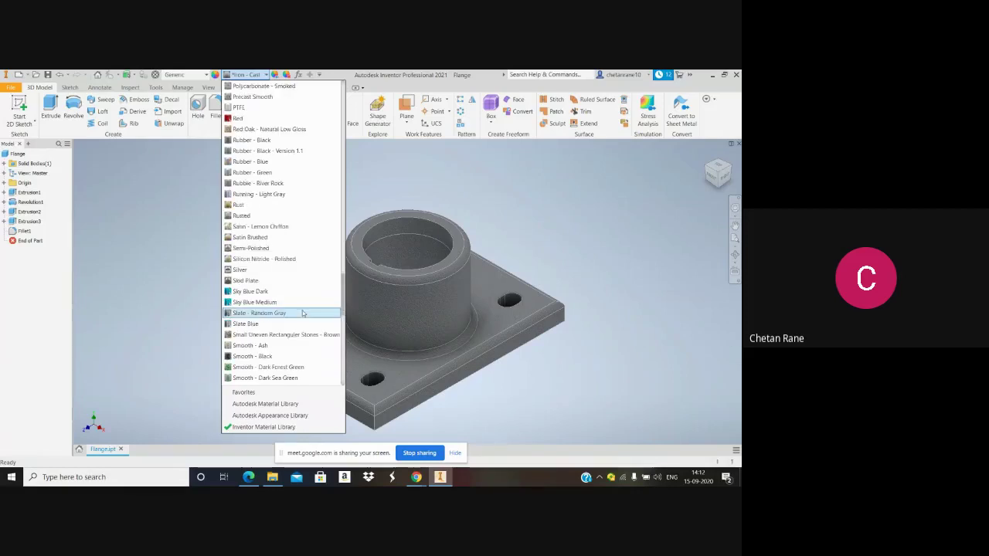
{"action": "scroll", "coordinate": [302, 313], "scroll_direction": "down", "scroll_amount": 4}
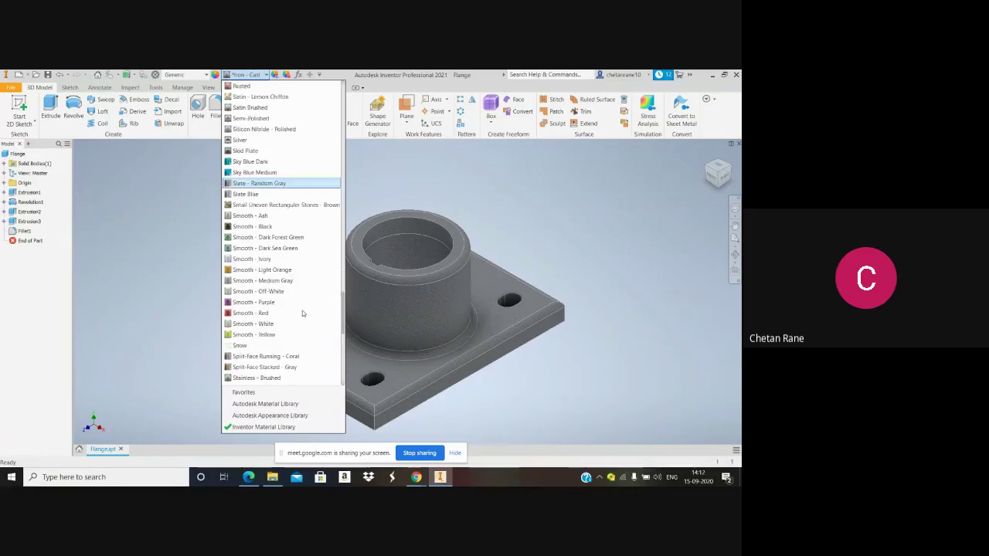
{"action": "scroll", "coordinate": [302, 312], "scroll_direction": "down", "scroll_amount": 3}
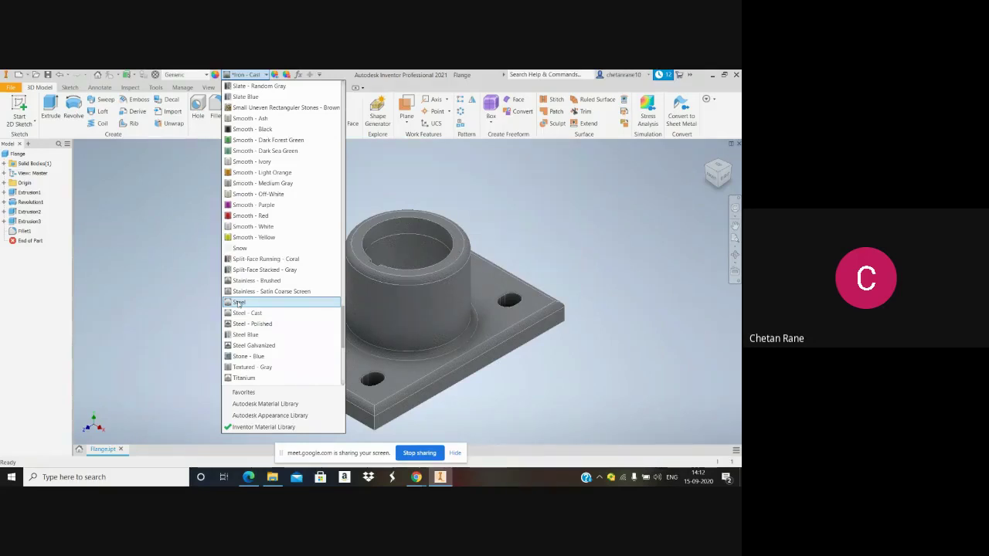
{"action": "left_click", "coordinate": [238, 302]}
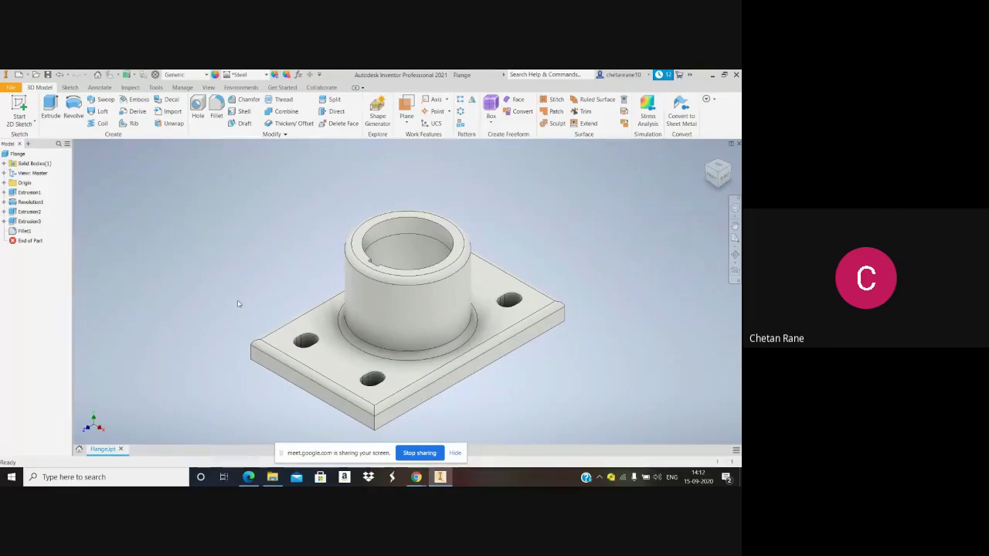
Select the flange's top ring face, check the appearance list unchanged, then close the Flange part
{"action": "mouse_move", "coordinate": [418, 282]}
{"action": "left_click", "coordinate": [417, 282]}
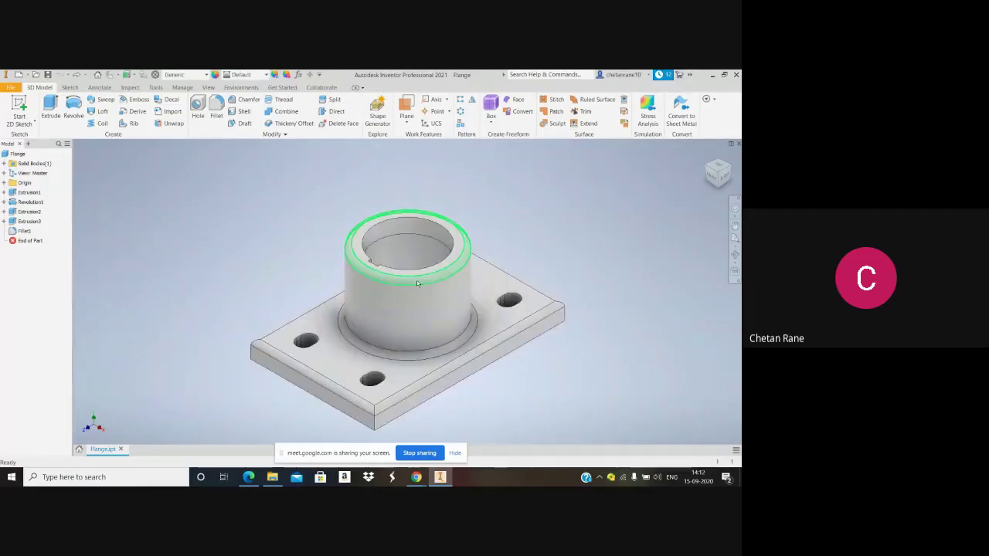
{"action": "left_click", "coordinate": [232, 74]}
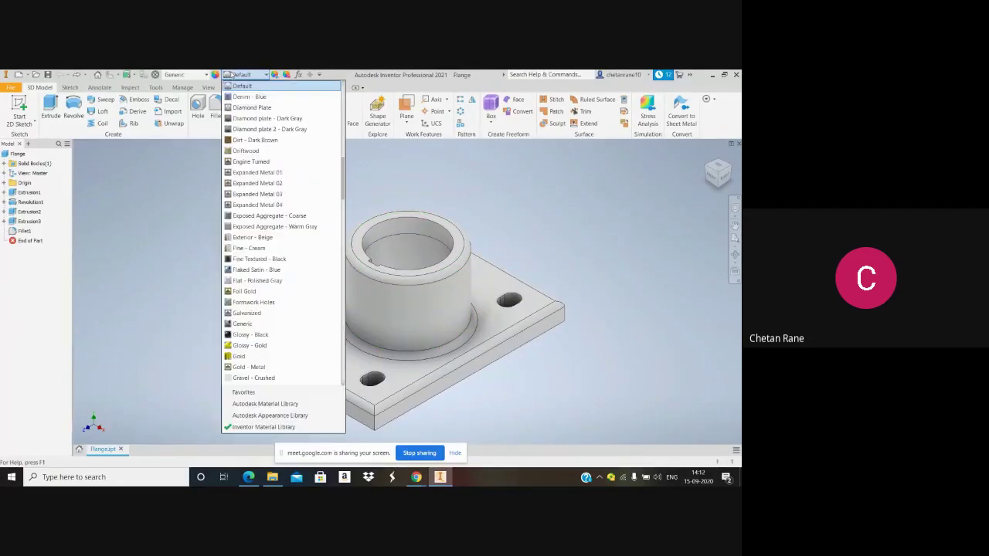
{"action": "left_click", "coordinate": [231, 74]}
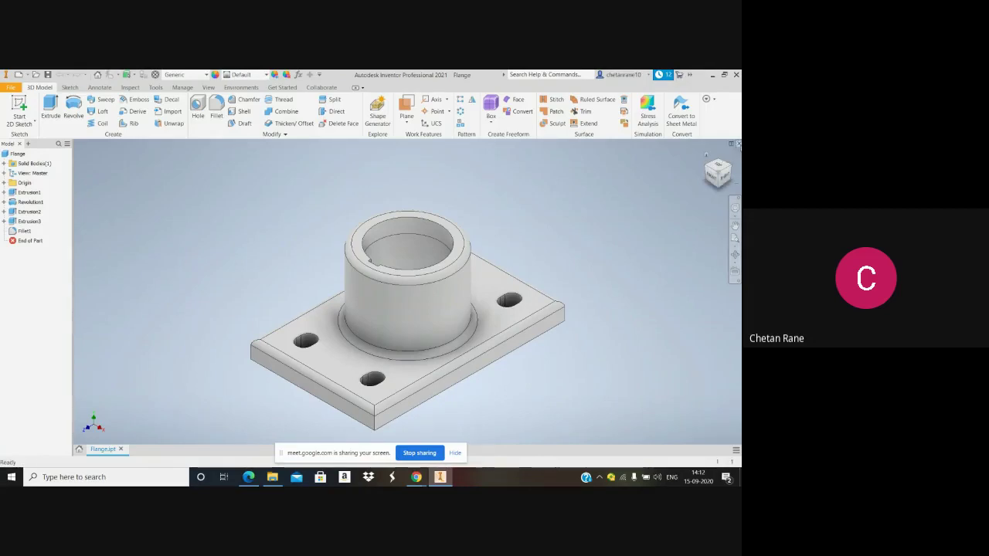
{"action": "left_click", "coordinate": [737, 145]}
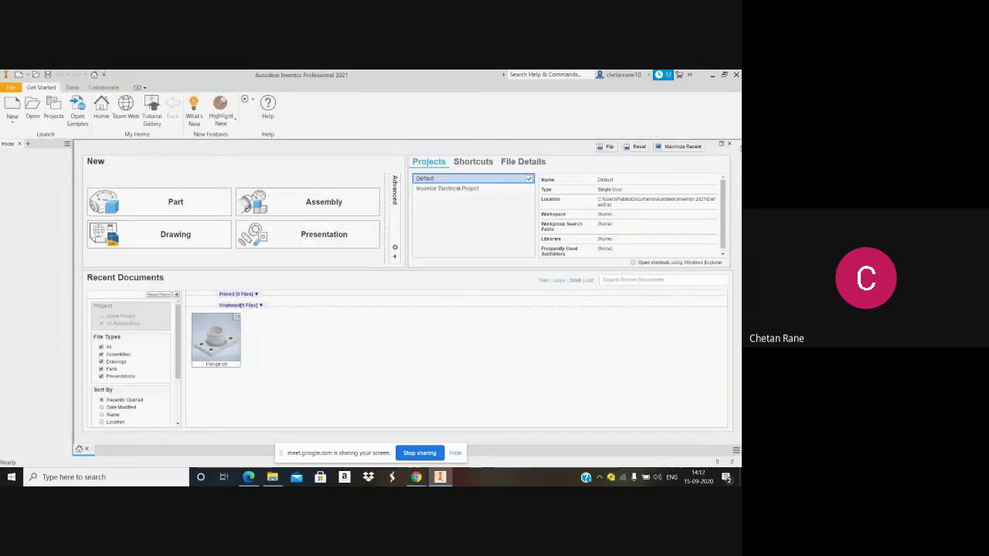
Create a new part from the Standard (mm) template, then bring the reference PDF forward
{"action": "left_click", "coordinate": [12, 106]}
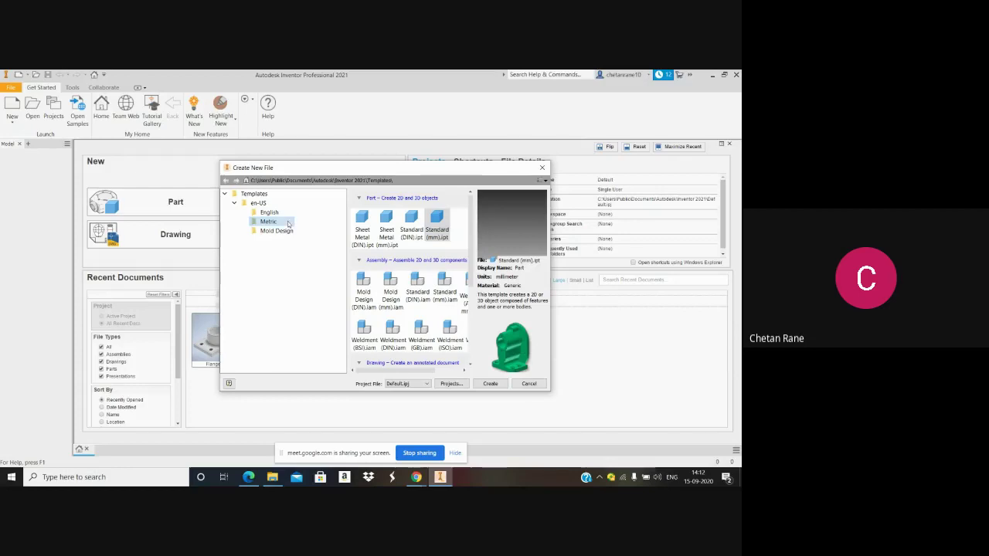
{"action": "left_click", "coordinate": [500, 384]}
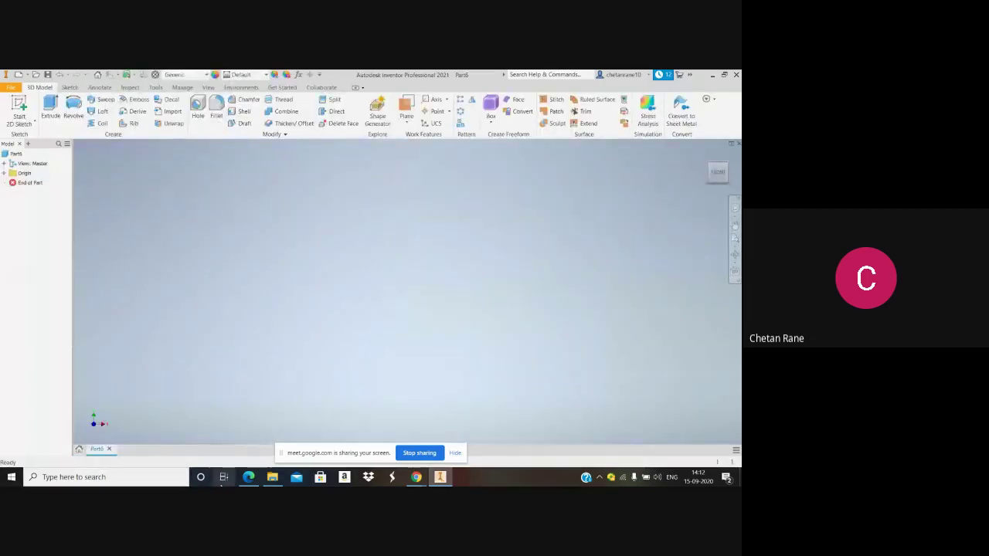
{"action": "left_click", "coordinate": [247, 481]}
Scroll the PDF to the Bush detail showing its 68g6, ϕ50H7, ϕ65 and ϕ78 dimensions
{"action": "scroll", "coordinate": [284, 351], "scroll_direction": "down", "scroll_amount": 5}
{"action": "scroll", "coordinate": [286, 351], "scroll_direction": "down", "scroll_amount": 4}
{"action": "scroll", "coordinate": [287, 255], "scroll_direction": "up", "scroll_amount": 1}
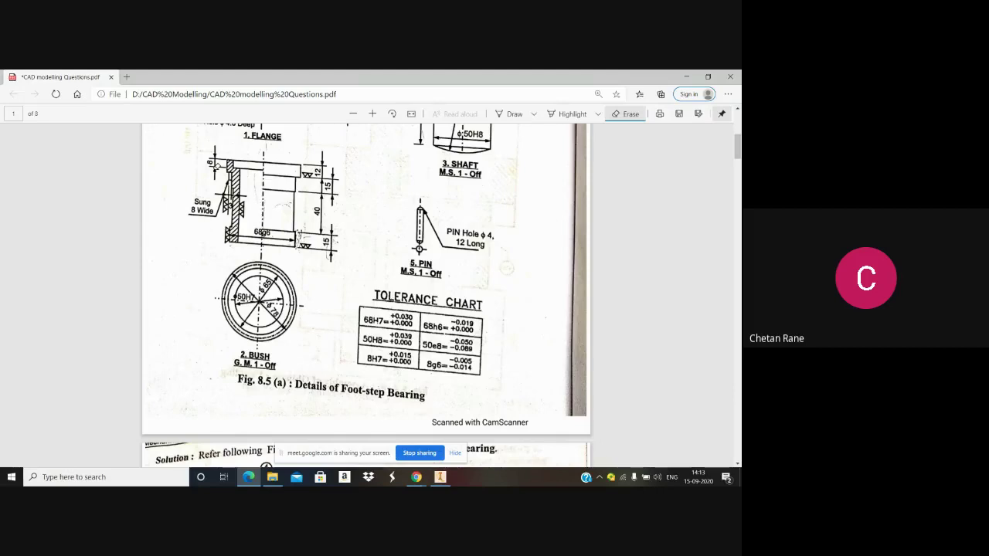
{"action": "scroll", "coordinate": [217, 167], "scroll_direction": "up", "scroll_amount": 1, "text": "ctrl"}
{"action": "scroll", "coordinate": [195, 166], "scroll_direction": "up", "scroll_amount": 1, "text": "ctrl"}
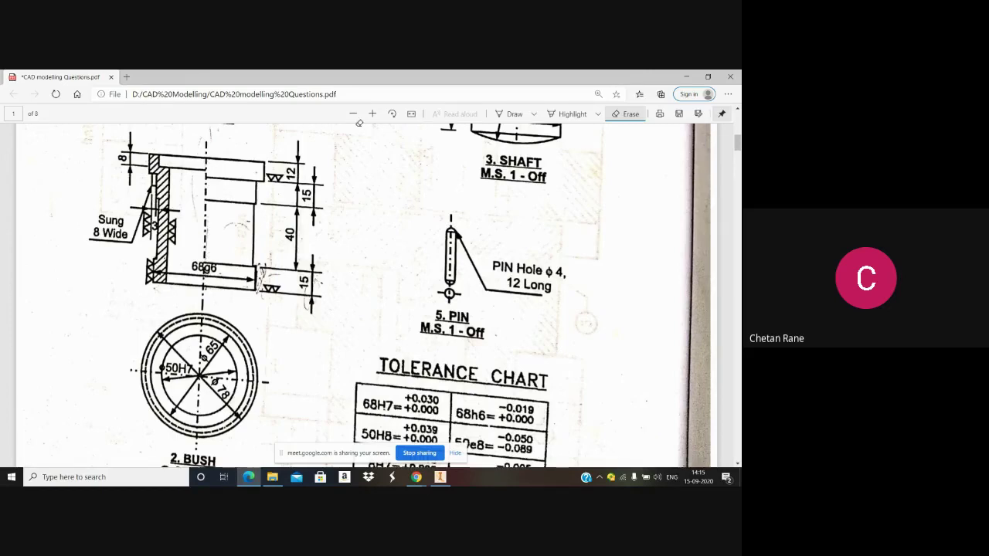
{"action": "left_click", "coordinate": [499, 114]}
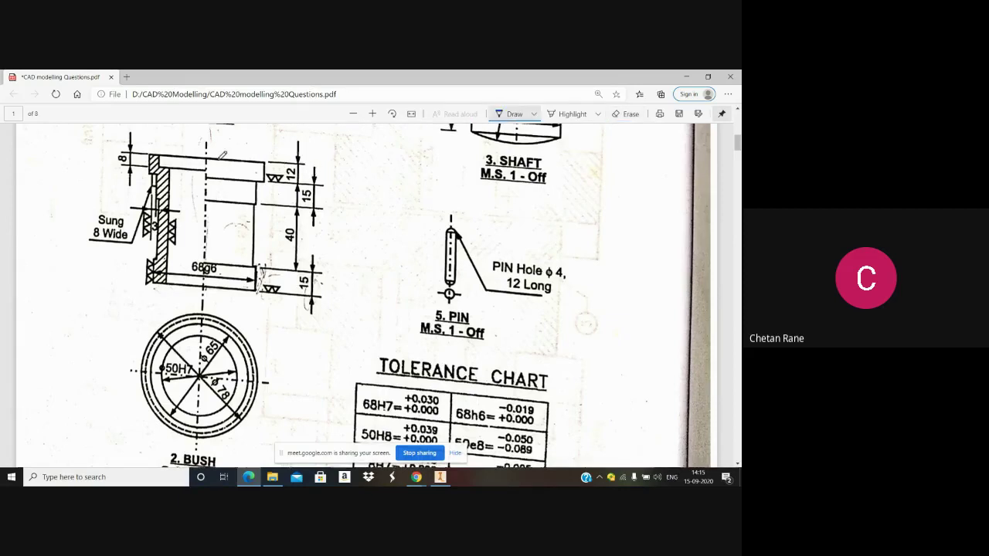
Mark the centre line and trace a blue ink loop around the bush's left half-section
{"action": "mouse_move", "coordinate": [207, 159]}
{"action": "left_mouse_down"}
{"action": "mouse_move", "coordinate": [205, 283]}
{"action": "mouse_move", "coordinate": [155, 283]}
{"action": "mouse_move", "coordinate": [160, 203]}
{"action": "mouse_move", "coordinate": [149, 165]}
{"action": "mouse_move", "coordinate": [208, 156]}
{"action": "left_mouse_up"}
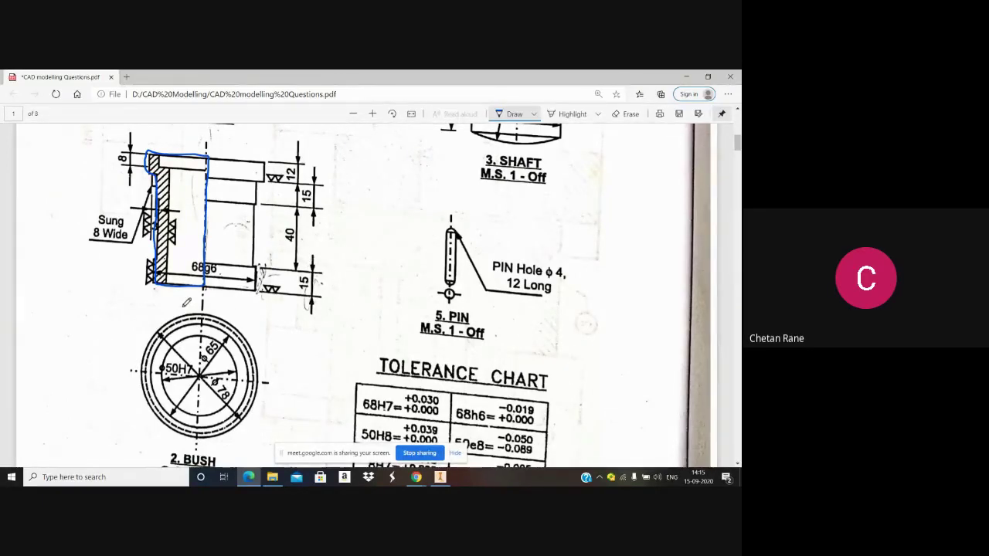
{"action": "mouse_move", "coordinate": [148, 285]}
{"action": "left_mouse_down"}
{"action": "mouse_move", "coordinate": [176, 279]}
{"action": "mouse_move", "coordinate": [183, 243]}
{"action": "mouse_move", "coordinate": [182, 169]}
{"action": "mouse_move", "coordinate": [169, 142]}
{"action": "mouse_move", "coordinate": [149, 147]}
{"action": "mouse_move", "coordinate": [143, 162]}
{"action": "mouse_move", "coordinate": [149, 292]}
{"action": "left_mouse_up"}
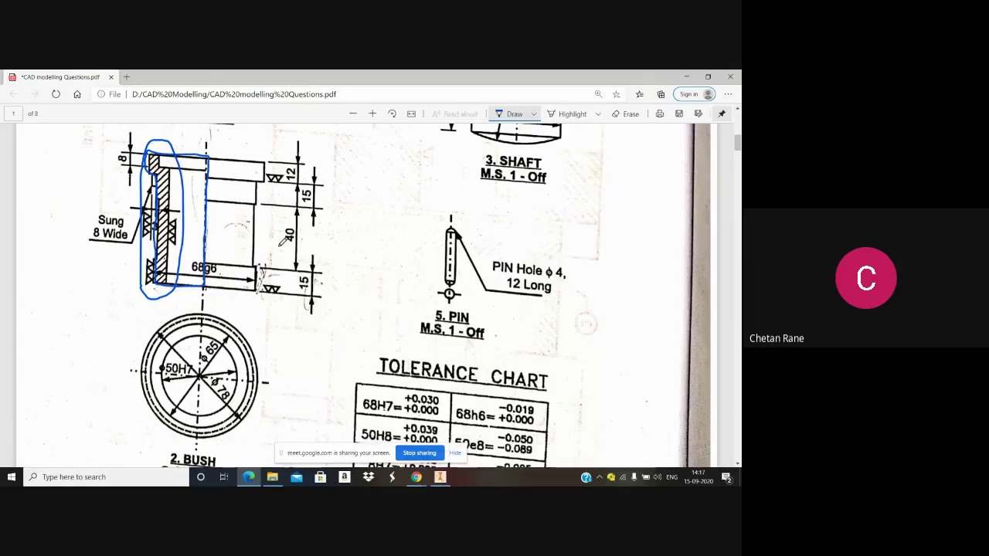
{"action": "left_click", "coordinate": [440, 477]}
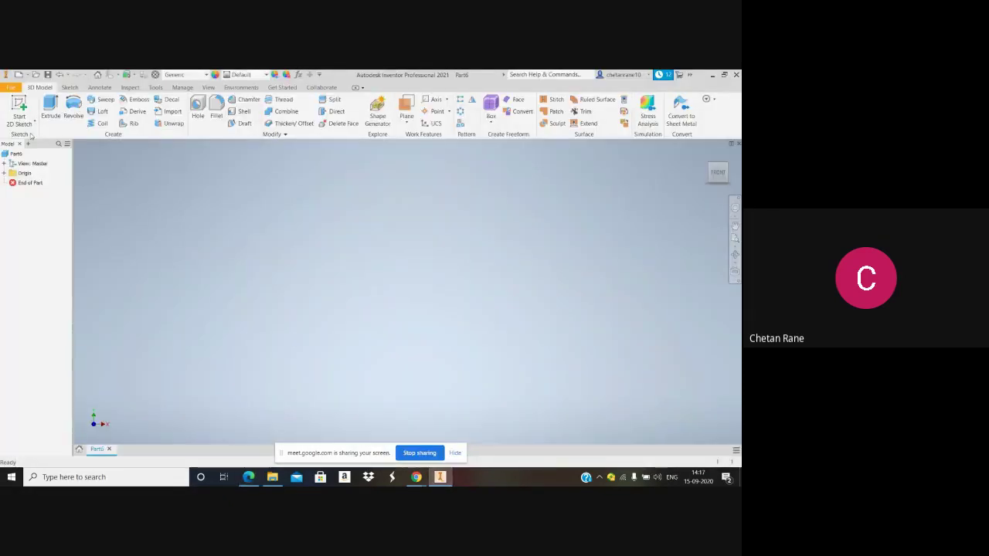
Start a new 2D sketch on the vertical YZ origin plane of Part6
{"action": "left_click", "coordinate": [21, 107]}
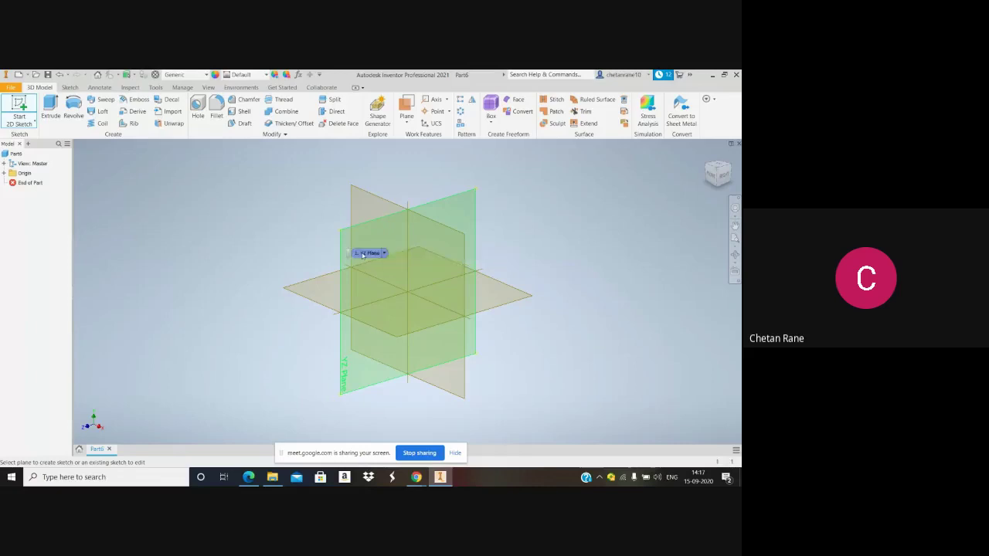
{"action": "left_click", "coordinate": [361, 253]}
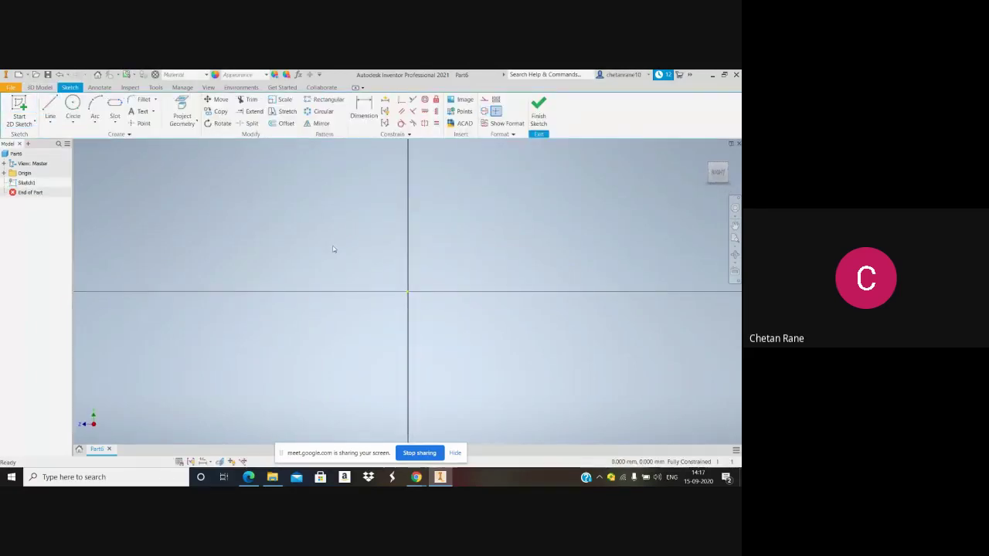
Draw a vertical construction centreline straight up from the sketch origin
{"action": "left_click", "coordinate": [50, 108]}
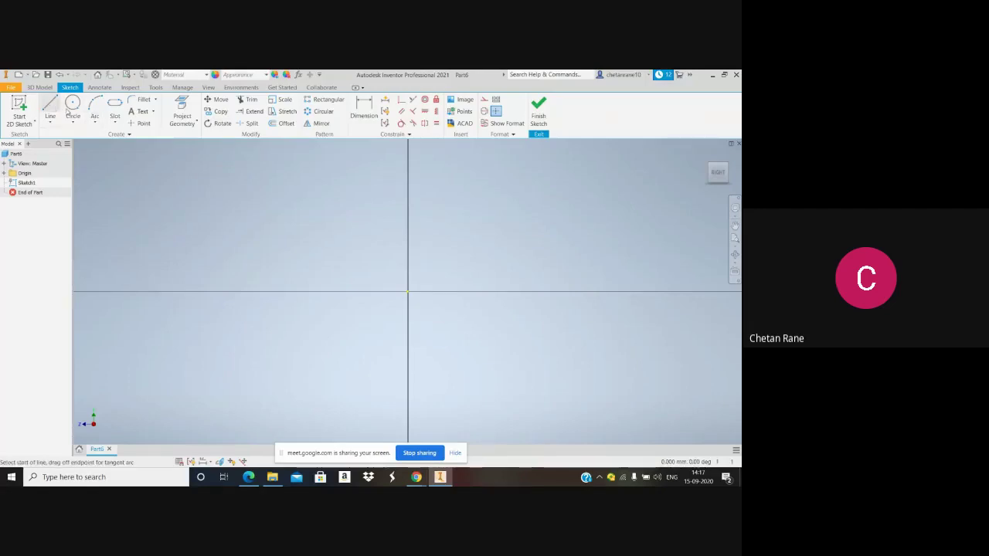
{"action": "left_click", "coordinate": [483, 112]}
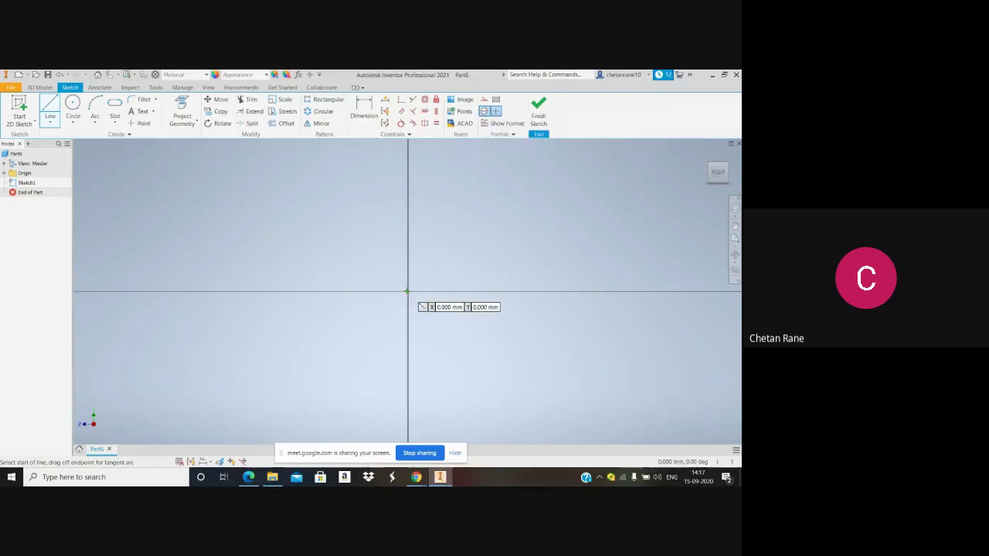
{"action": "left_click", "coordinate": [407, 291]}
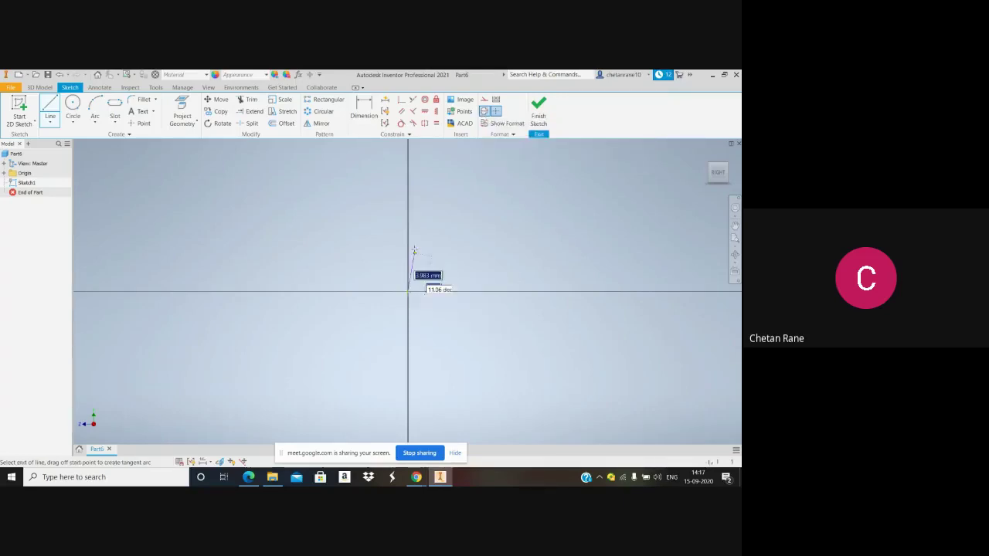
{"action": "left_click", "coordinate": [408, 157]}
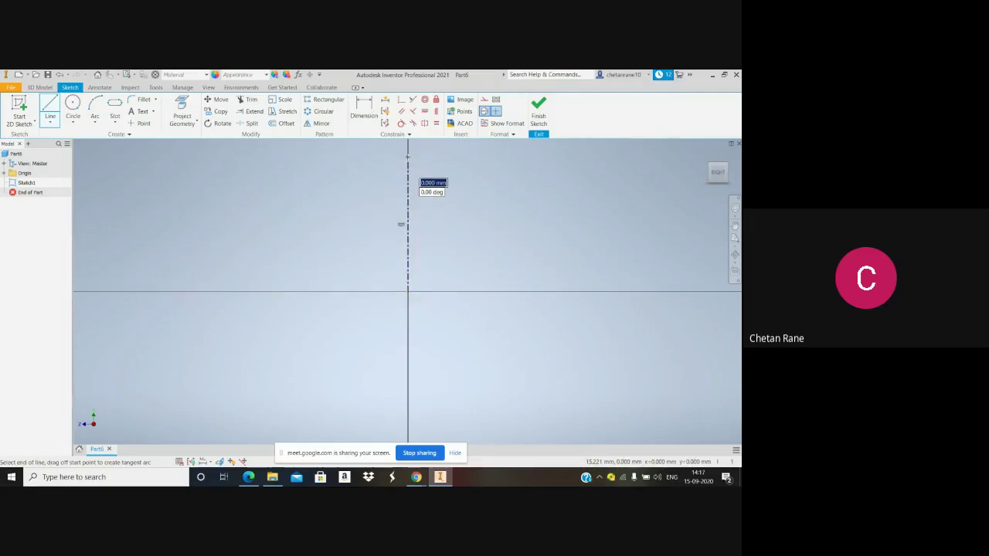
{"action": "key", "text": "Escape"}
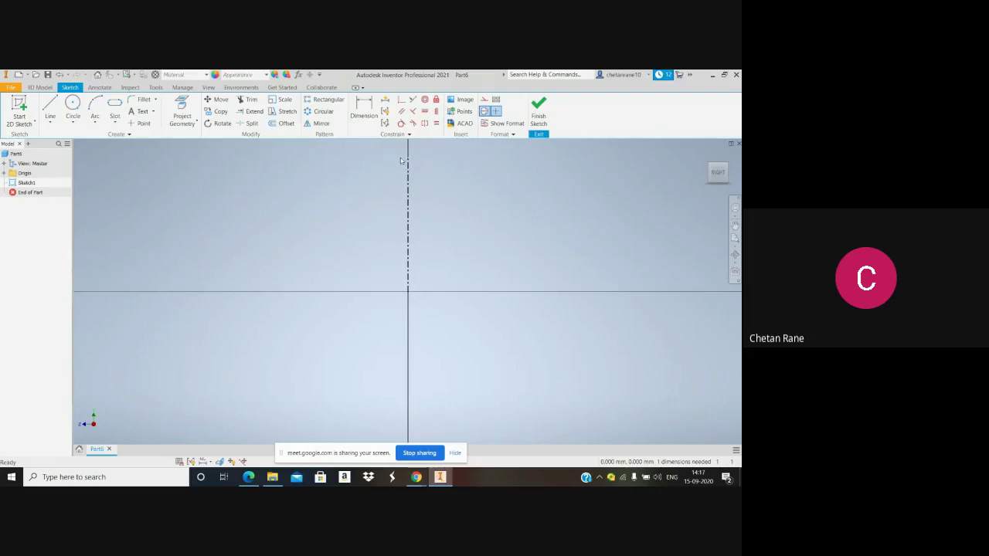
Draw the first tall vertical profile line up from the horizontal axis, left of centre
{"action": "left_click", "coordinate": [49, 108]}
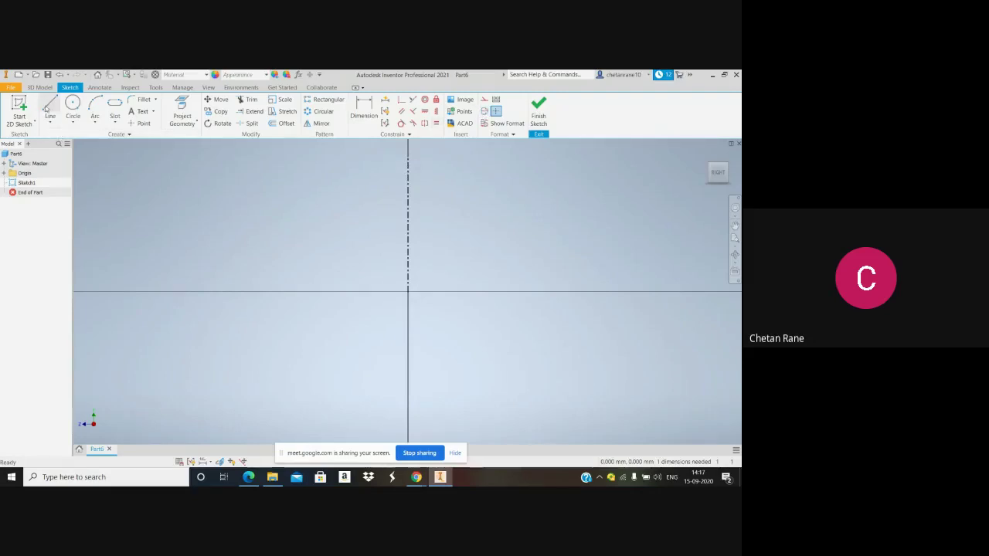
{"action": "left_click", "coordinate": [328, 292]}
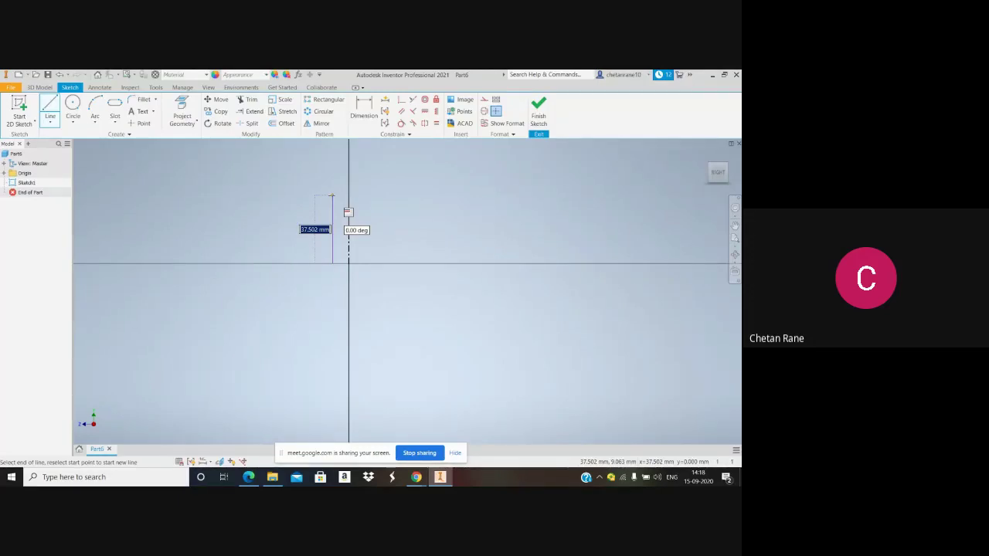
{"action": "scroll", "coordinate": [328, 189], "scroll_direction": "up", "scroll_amount": 2}
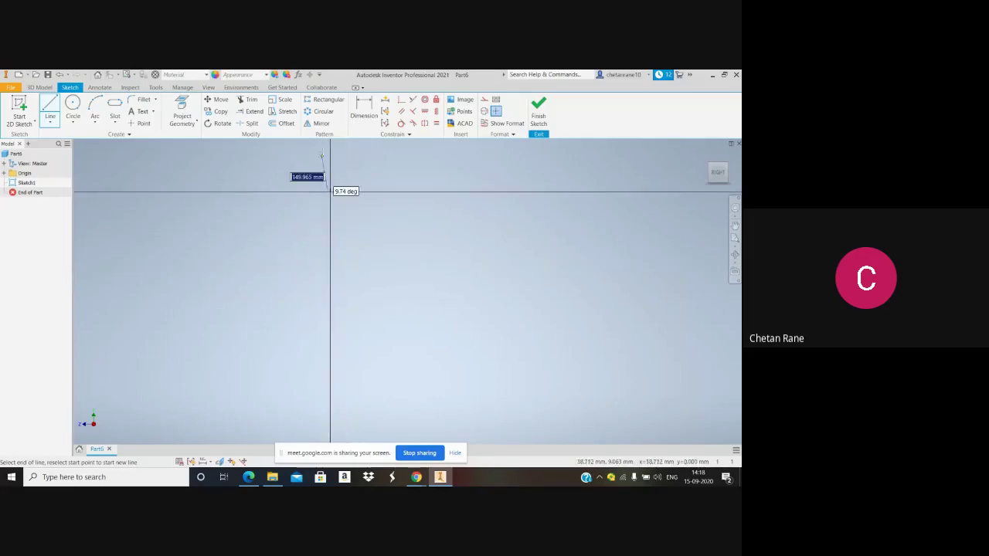
{"action": "scroll", "coordinate": [324, 166], "scroll_direction": "up", "scroll_amount": 3}
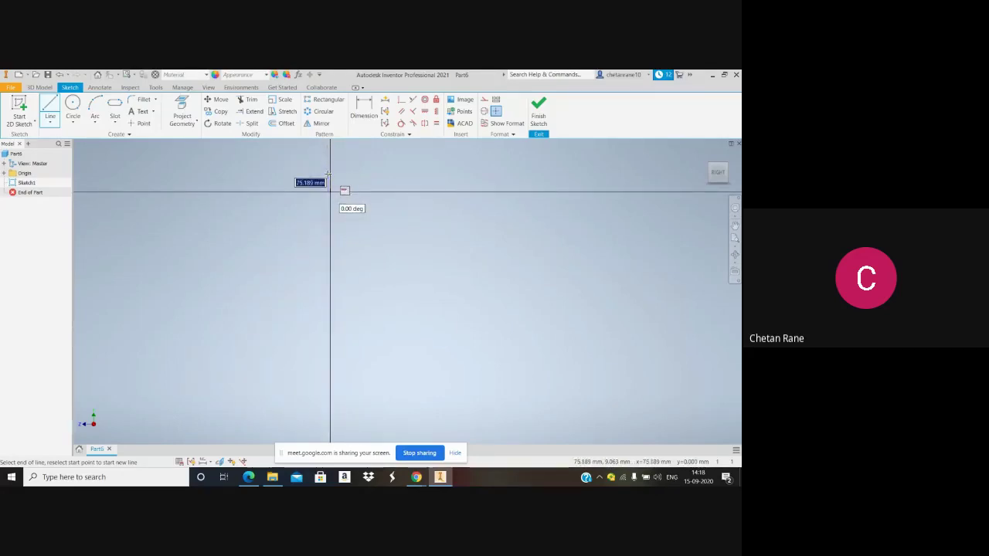
{"action": "left_click", "coordinate": [328, 175]}
{"action": "scroll", "coordinate": [327, 174], "scroll_direction": "down", "scroll_amount": 1}
{"action": "scroll", "coordinate": [327, 174], "scroll_direction": "down", "scroll_amount": 5}
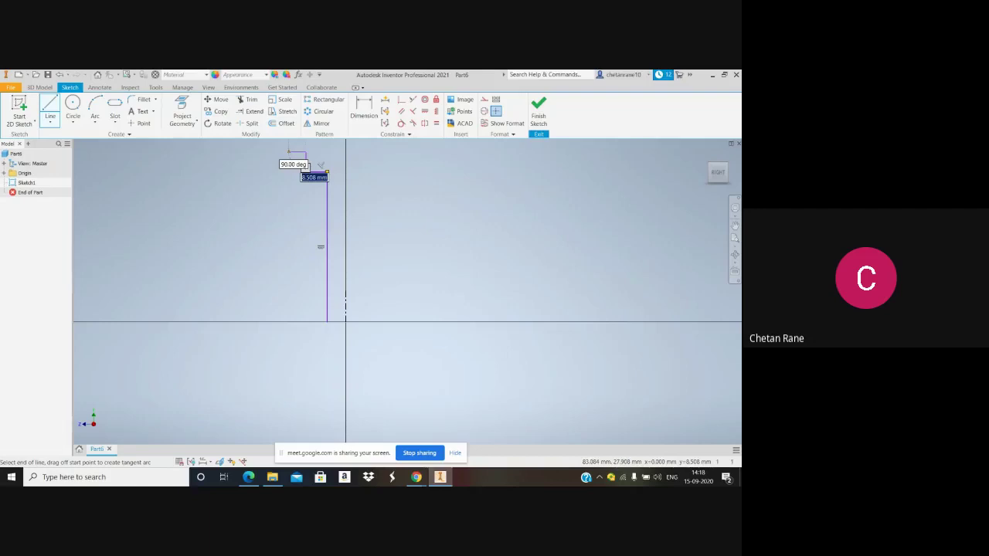
Continue the outline around the flange steps and bottom step, closing back at the start point
{"action": "left_click", "coordinate": [306, 171]}
{"action": "left_click", "coordinate": [306, 151]}
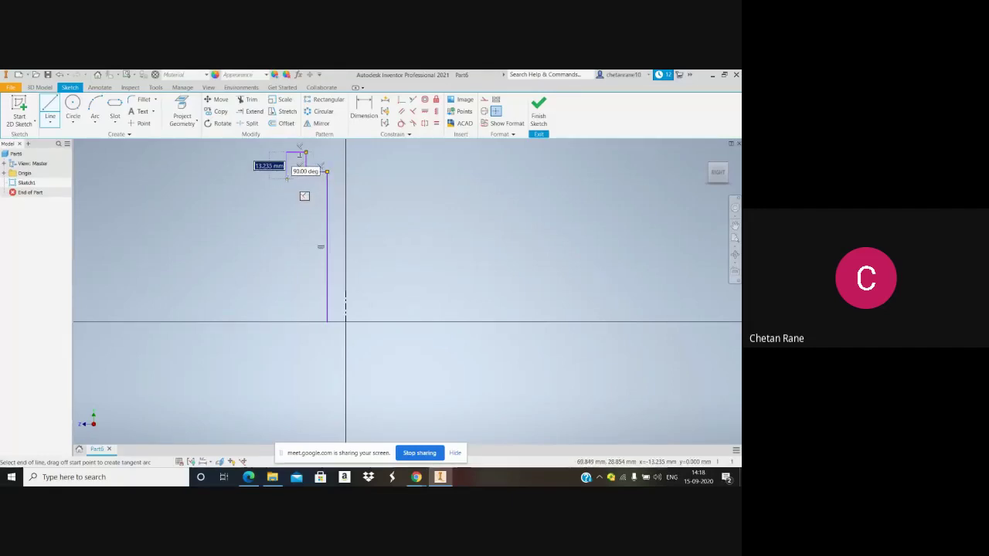
{"action": "left_click", "coordinate": [287, 152]}
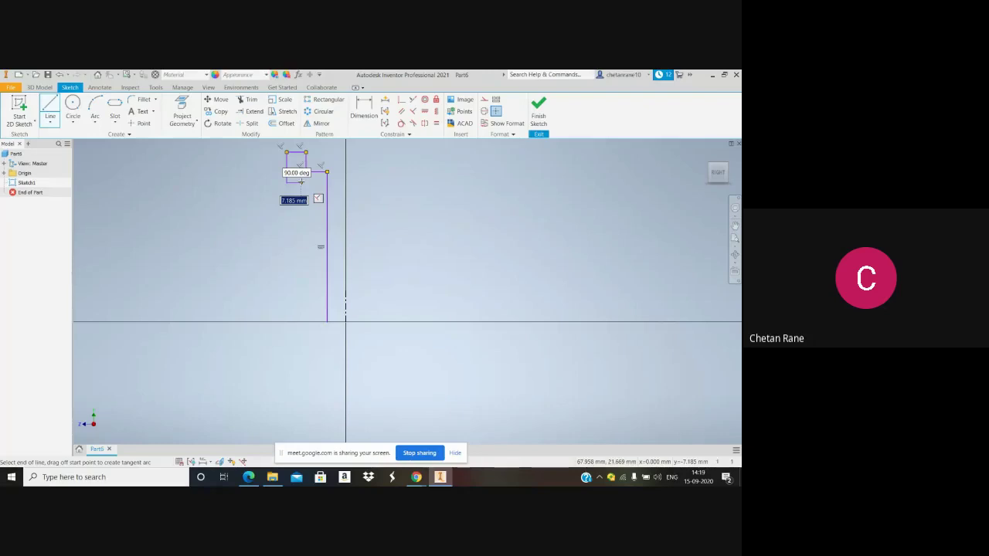
{"action": "left_click", "coordinate": [300, 182]}
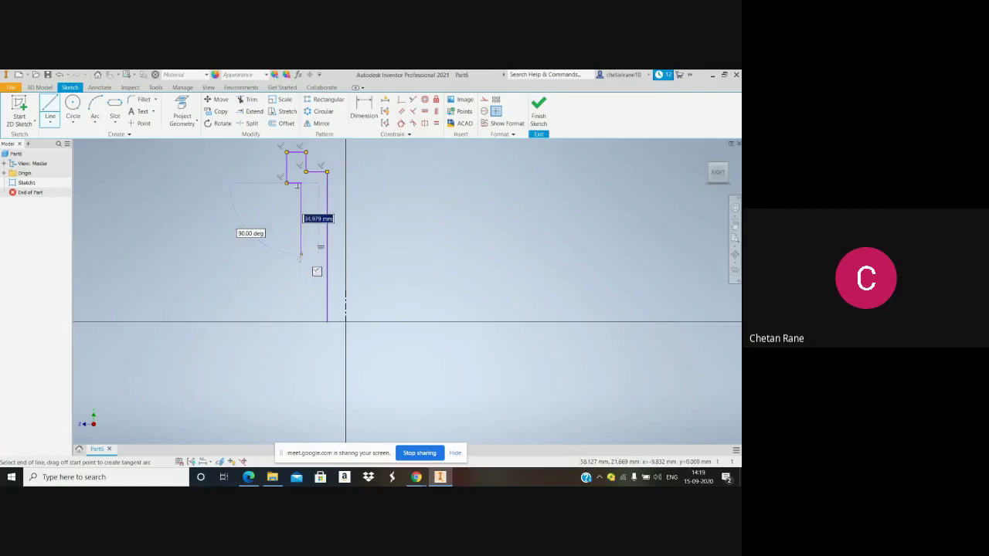
{"action": "left_click", "coordinate": [301, 308]}
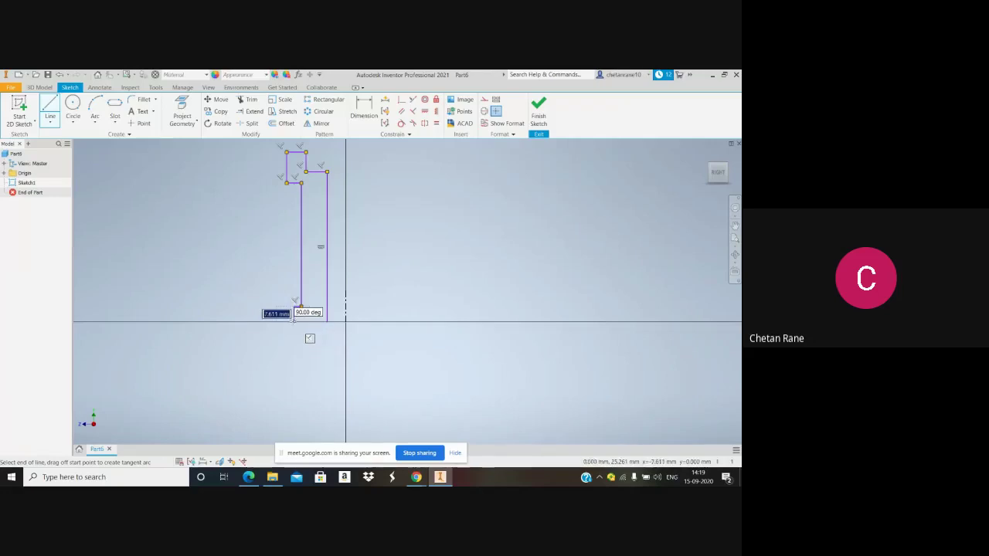
{"action": "left_click", "coordinate": [293, 322]}
{"action": "left_click", "coordinate": [327, 321]}
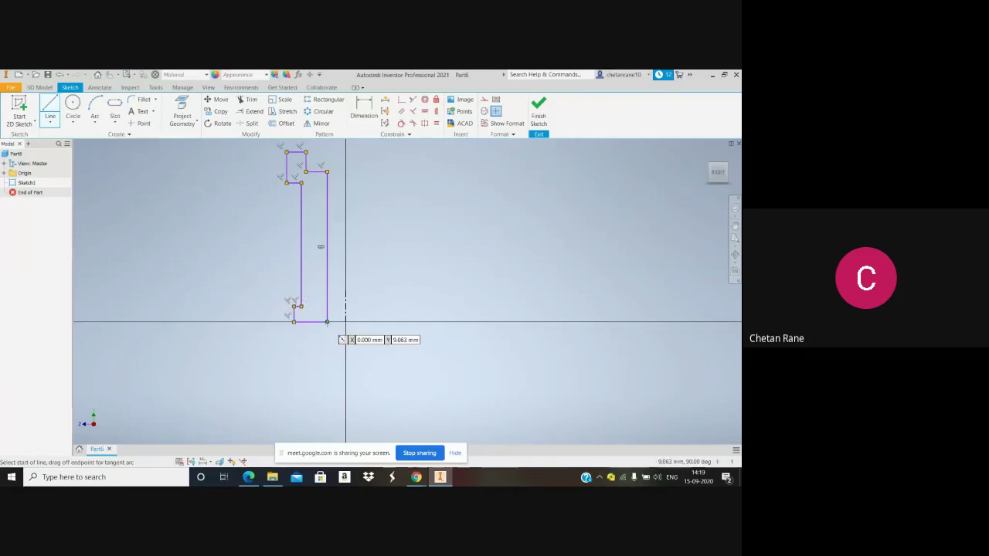
{"action": "key", "text": "Escape"}
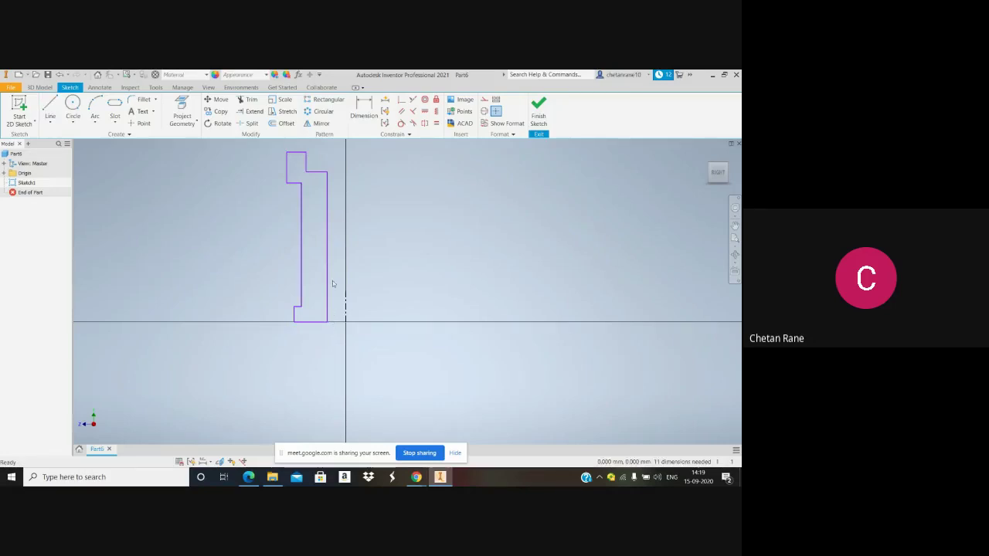
Select the long left edge of the profile
{"action": "scroll", "coordinate": [317, 154], "scroll_direction": "up", "scroll_amount": 3}
{"action": "scroll", "coordinate": [317, 154], "scroll_direction": "down", "scroll_amount": 3}
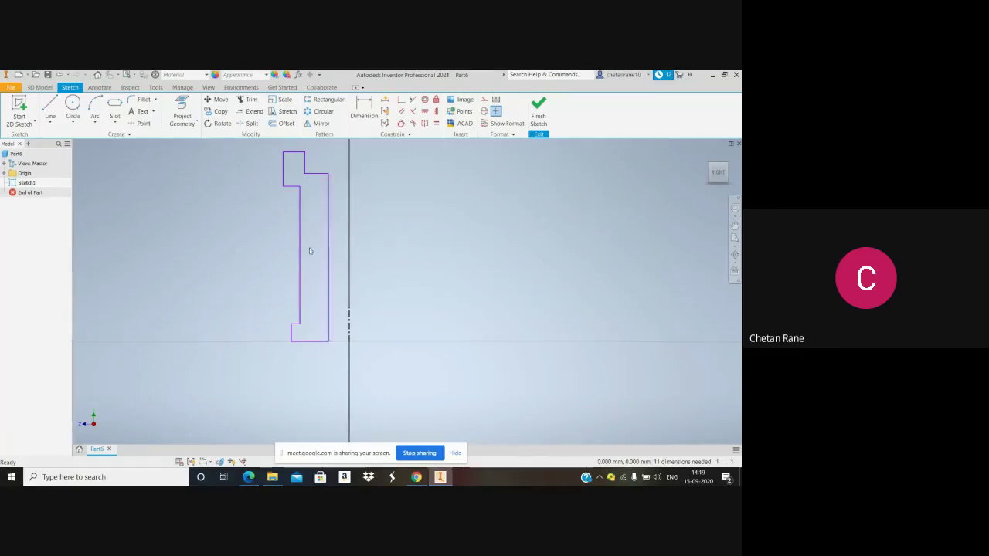
{"action": "left_click", "coordinate": [301, 227]}
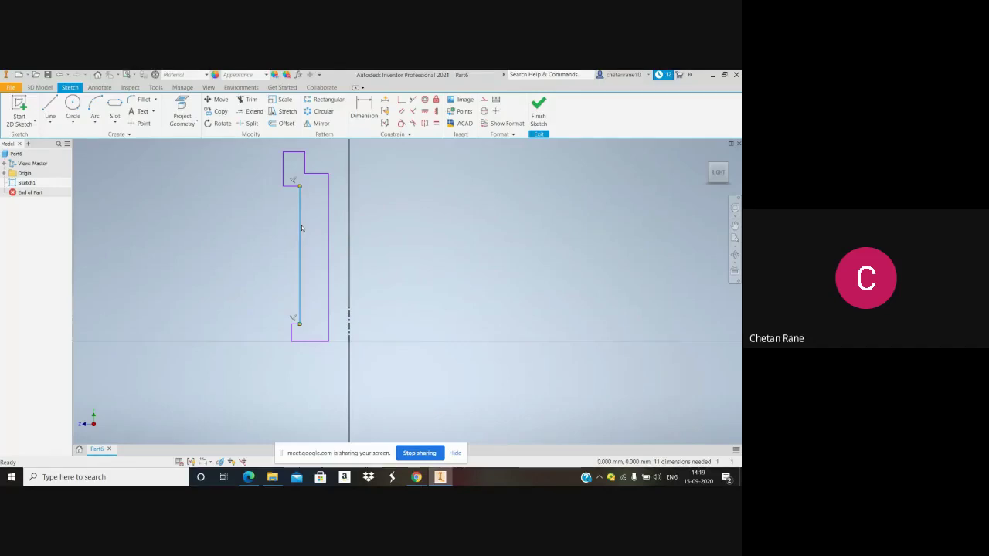
Delete the selected edge and redraw the long vertical line from the flange's lower corner
{"action": "key", "text": "Delete"}
{"action": "left_click", "coordinate": [50, 109]}
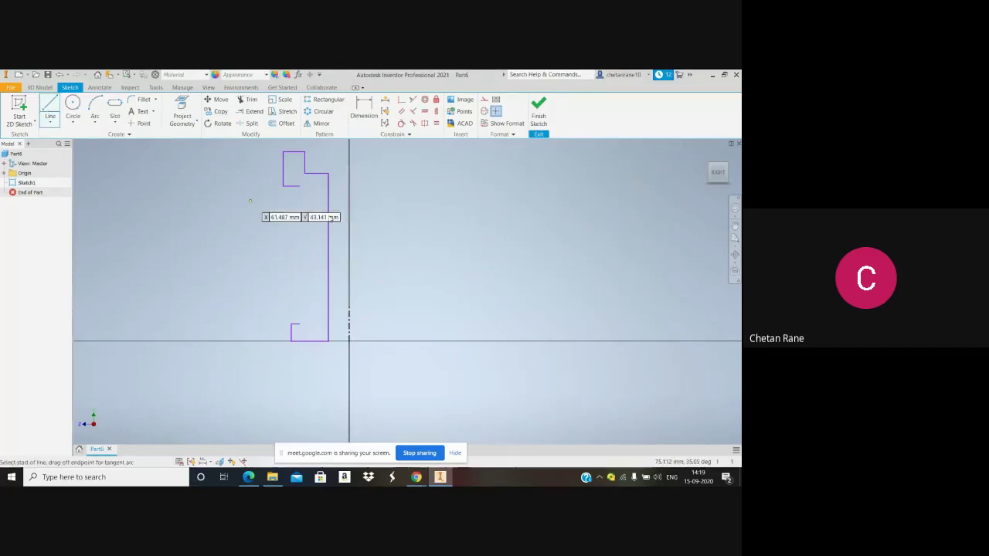
{"action": "left_click", "coordinate": [298, 186]}
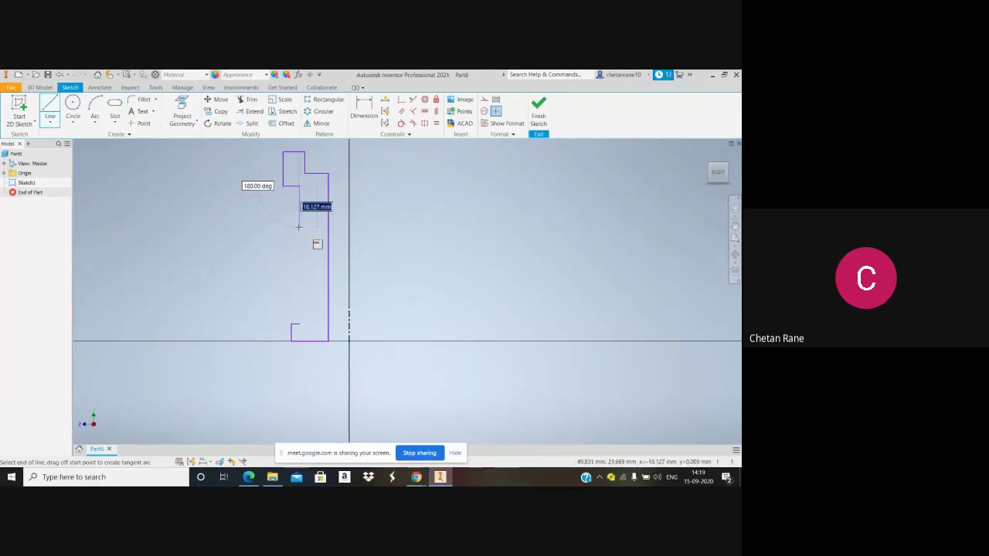
{"action": "left_click", "coordinate": [298, 226]}
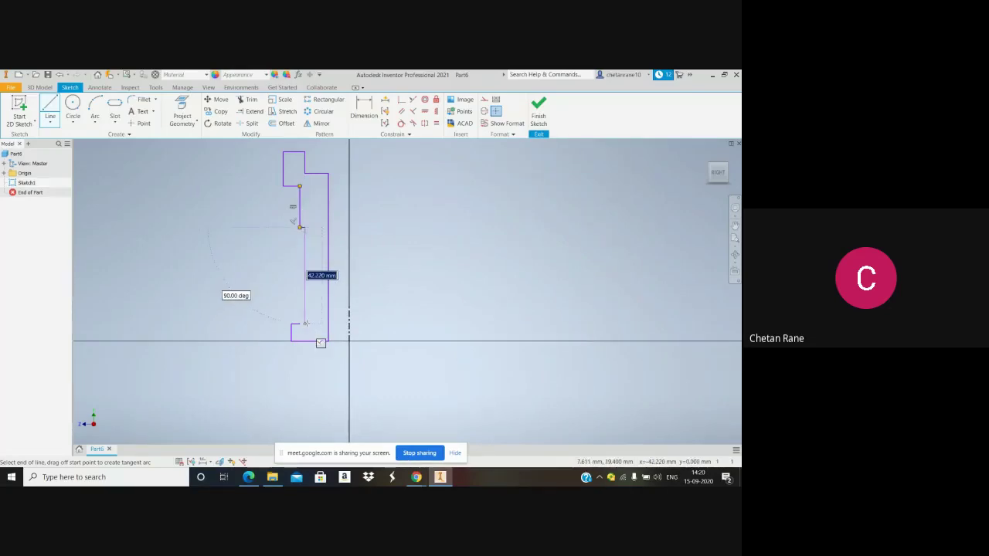
{"action": "left_click", "coordinate": [305, 323]}
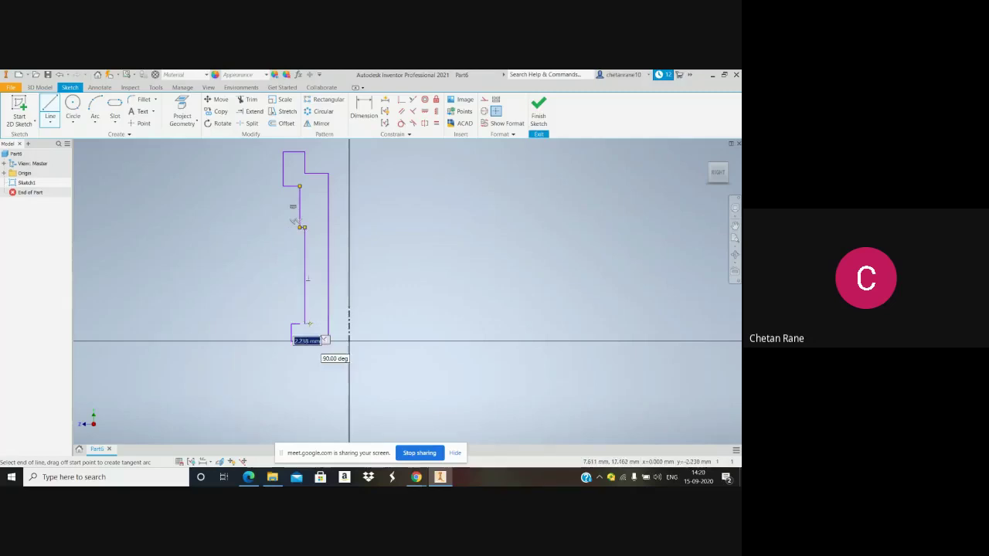
{"action": "key", "text": "Escape"}
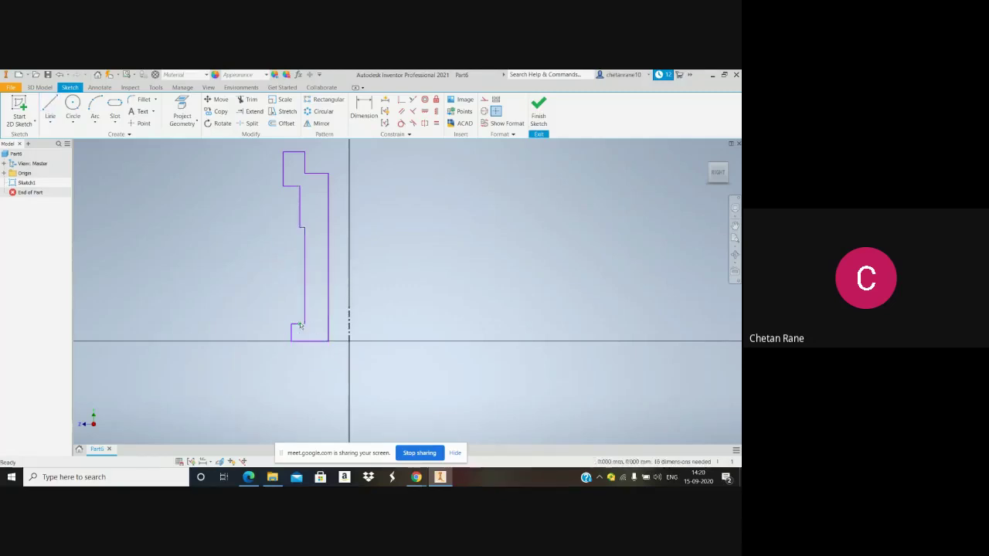
Extend the lower notch's short line to the vertical edge, then select the bottom edge
{"action": "left_click", "coordinate": [251, 111]}
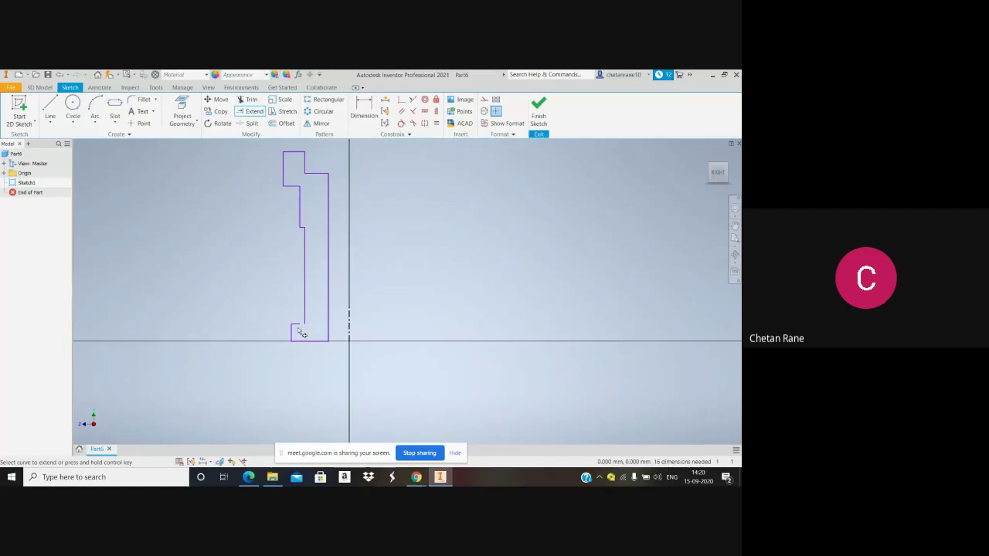
{"action": "left_click", "coordinate": [300, 325]}
{"action": "key", "text": "Escape"}
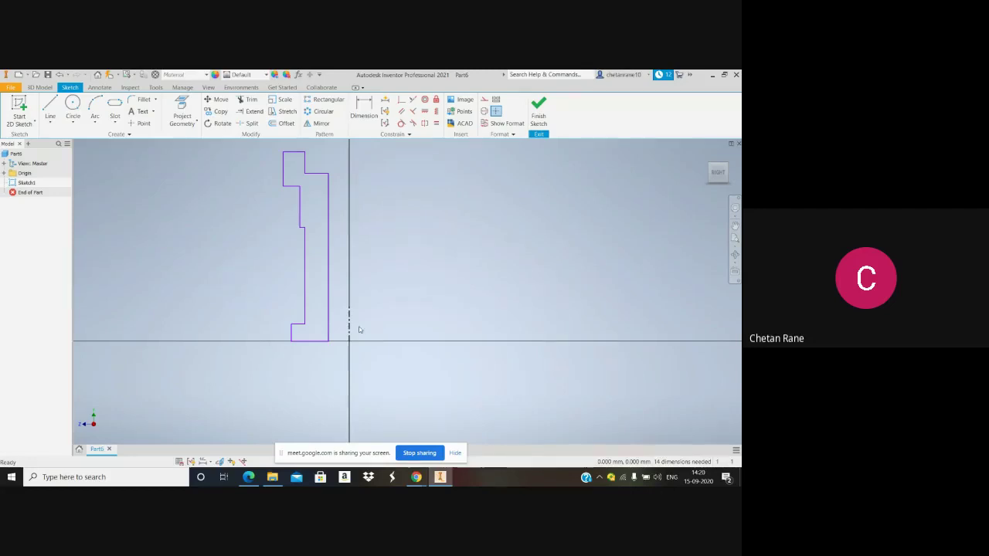
{"action": "left_click", "coordinate": [307, 341]}
Place a 16.199 width dimension below the bottom edge and bring up the Edge PDF
{"action": "left_click", "coordinate": [359, 114]}
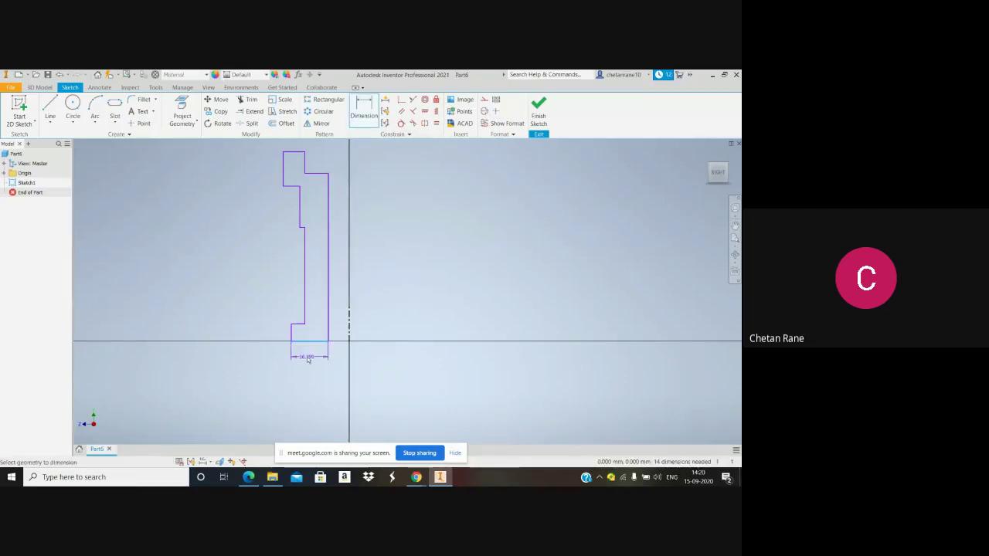
{"action": "left_click", "coordinate": [312, 357]}
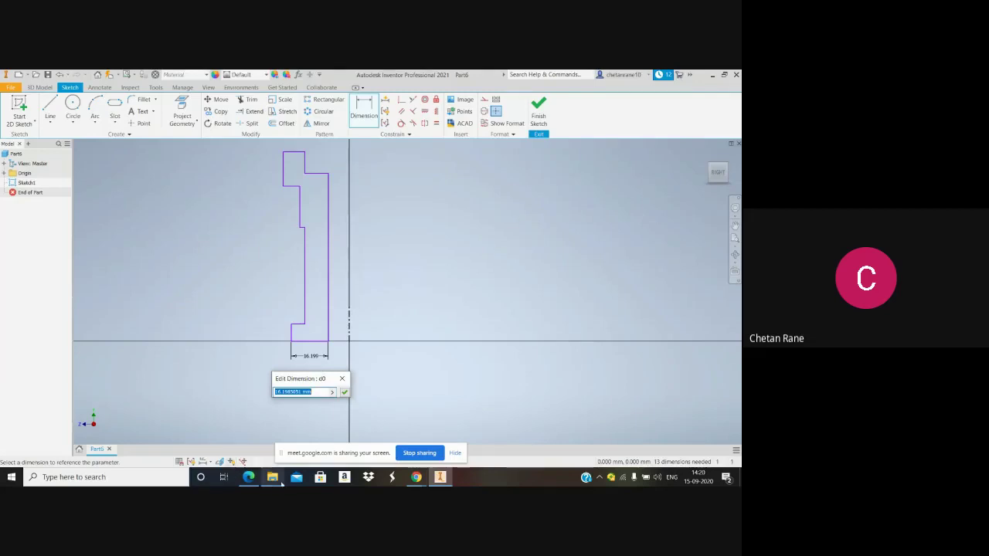
{"action": "left_click", "coordinate": [253, 477]}
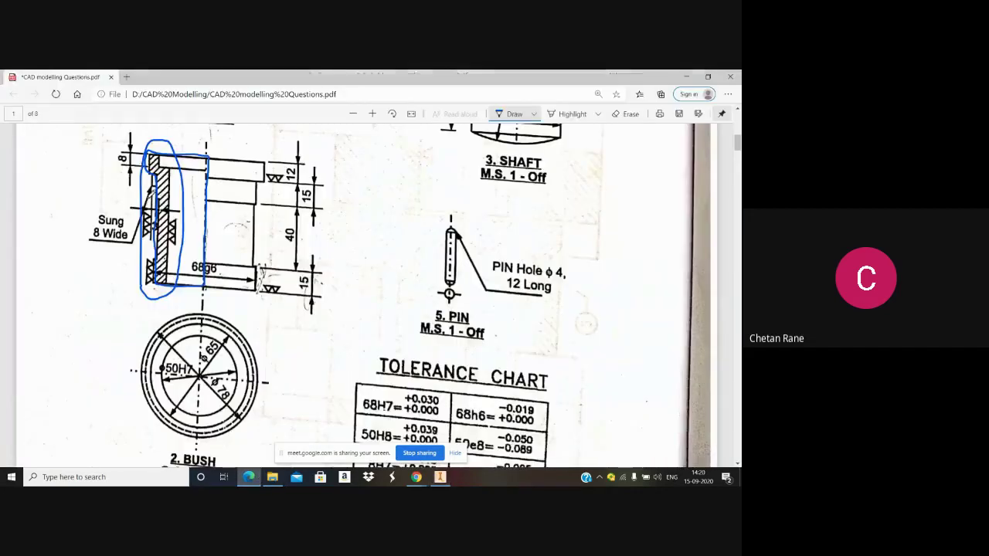
Circle the 68g6 dimension in ink and return to the Inventor sketch
{"action": "mouse_move", "coordinate": [220, 250]}
{"action": "left_mouse_down"}
{"action": "mouse_move", "coordinate": [195, 255]}
{"action": "mouse_move", "coordinate": [200, 281]}
{"action": "mouse_move", "coordinate": [215, 282]}
{"action": "mouse_move", "coordinate": [230, 256]}
{"action": "left_mouse_up"}
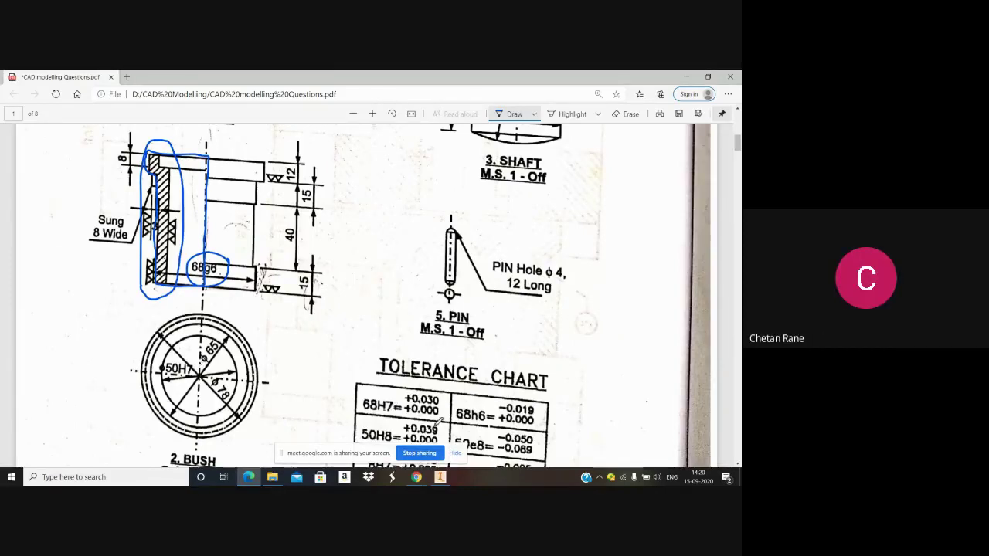
{"action": "left_click", "coordinate": [440, 477]}
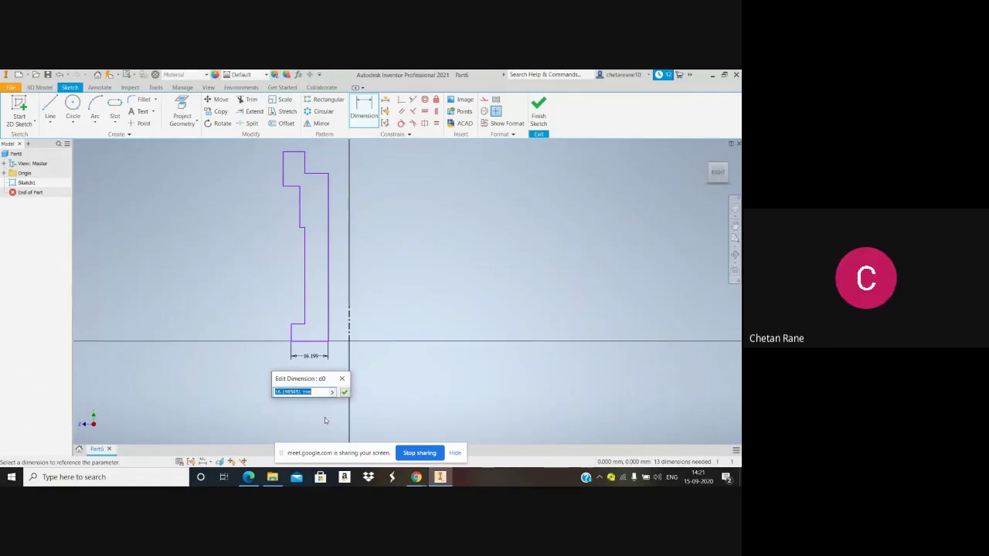
Set the bottom width to 9 mm, then try 15 on the short vertical edge and undo it
{"action": "type", "text": "9"}
{"action": "key", "text": "Return"}
{"action": "scroll", "coordinate": [393, 351], "scroll_direction": "up", "scroll_amount": 2}
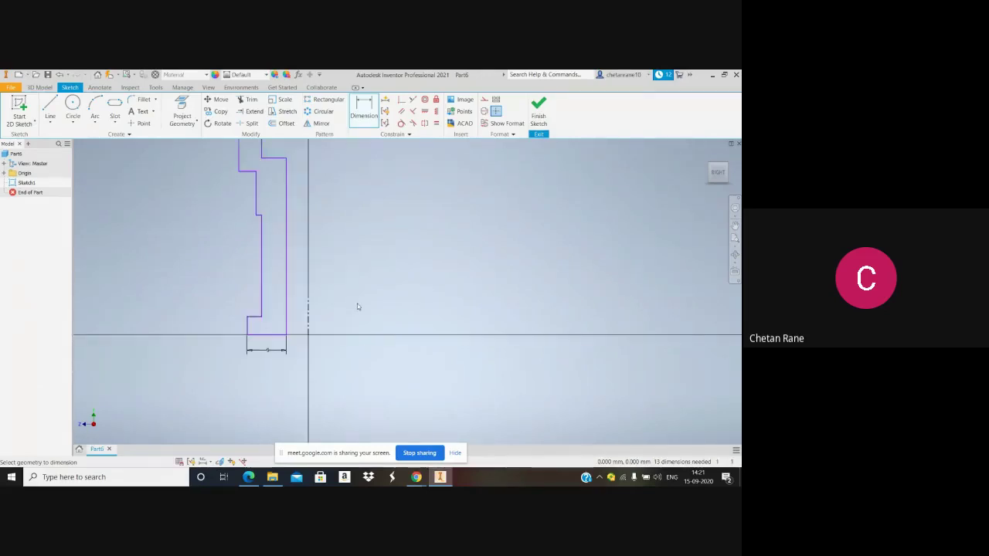
{"action": "scroll", "coordinate": [356, 300], "scroll_direction": "down", "scroll_amount": 2}
{"action": "scroll", "coordinate": [328, 222], "scroll_direction": "up", "scroll_amount": 2}
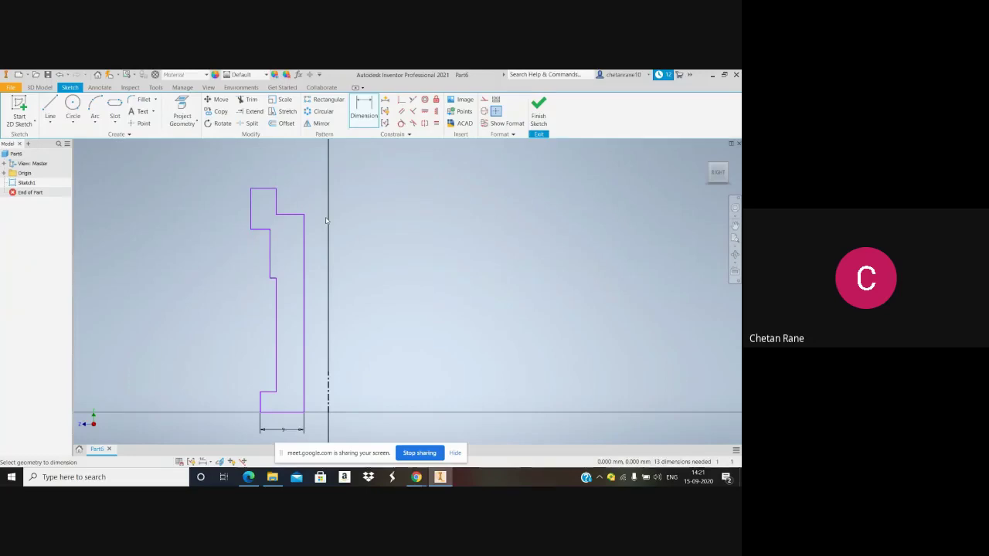
{"action": "left_click", "coordinate": [261, 402]}
{"action": "left_click", "coordinate": [253, 401]}
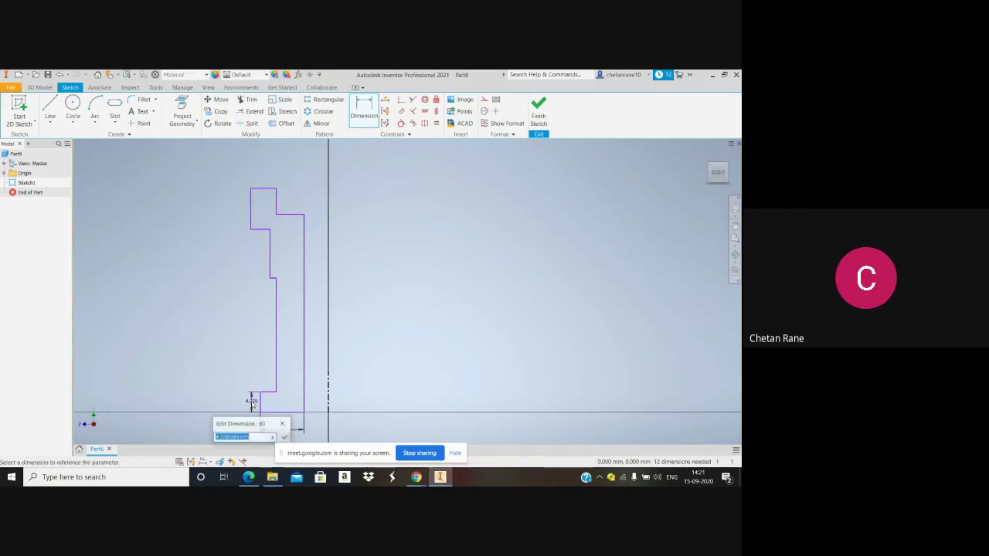
{"action": "type", "text": "15"}
{"action": "key", "text": "Return"}
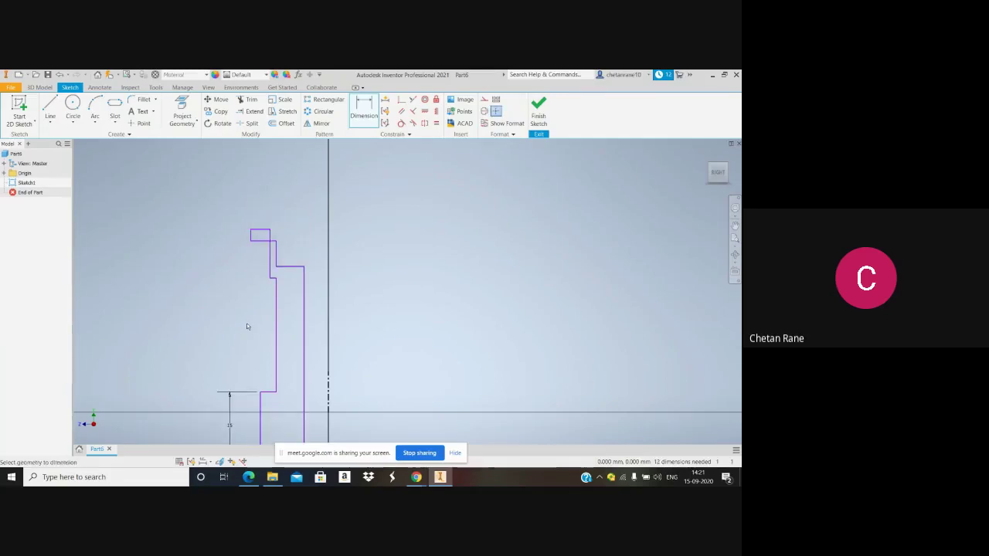
{"action": "key", "text": "ctrl+z"}
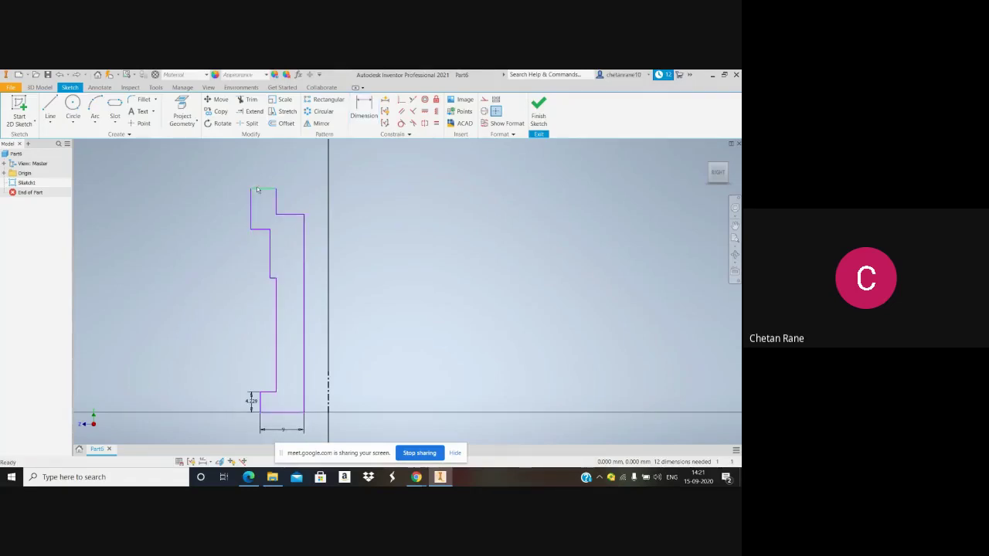
Dimension the long inner vertical line to 40 mm, then undo it
{"action": "left_click", "coordinate": [278, 352]}
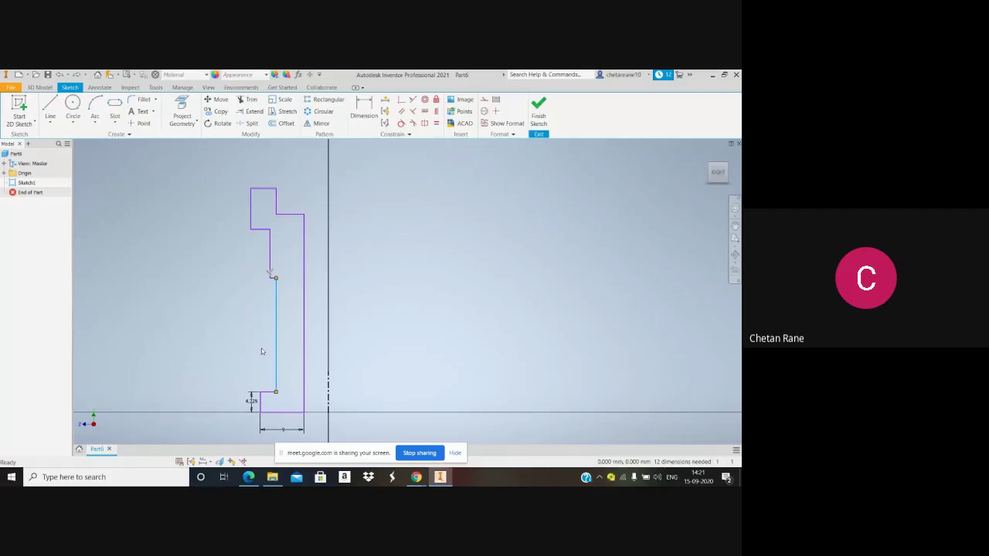
{"action": "left_click", "coordinate": [364, 108]}
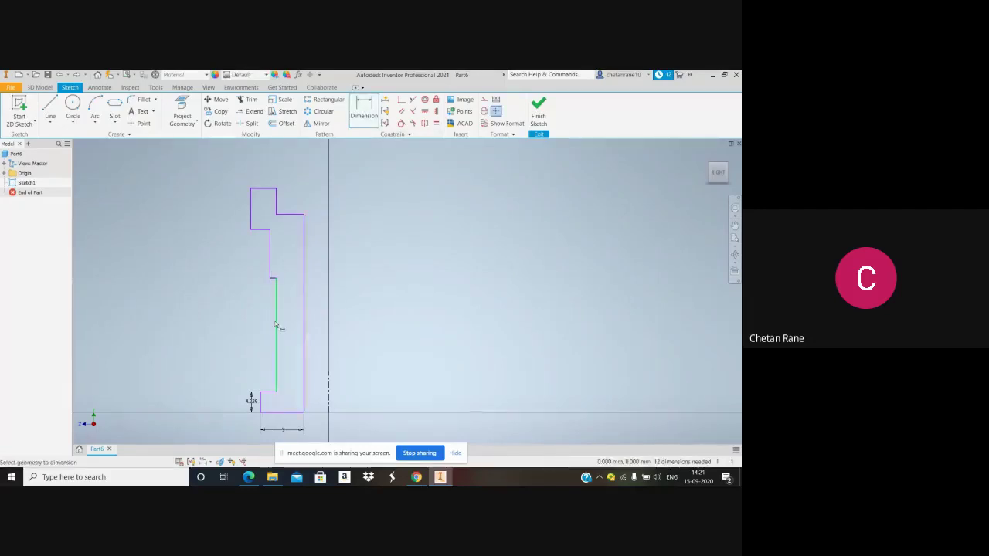
{"action": "left_click", "coordinate": [275, 324]}
{"action": "left_click", "coordinate": [262, 327]}
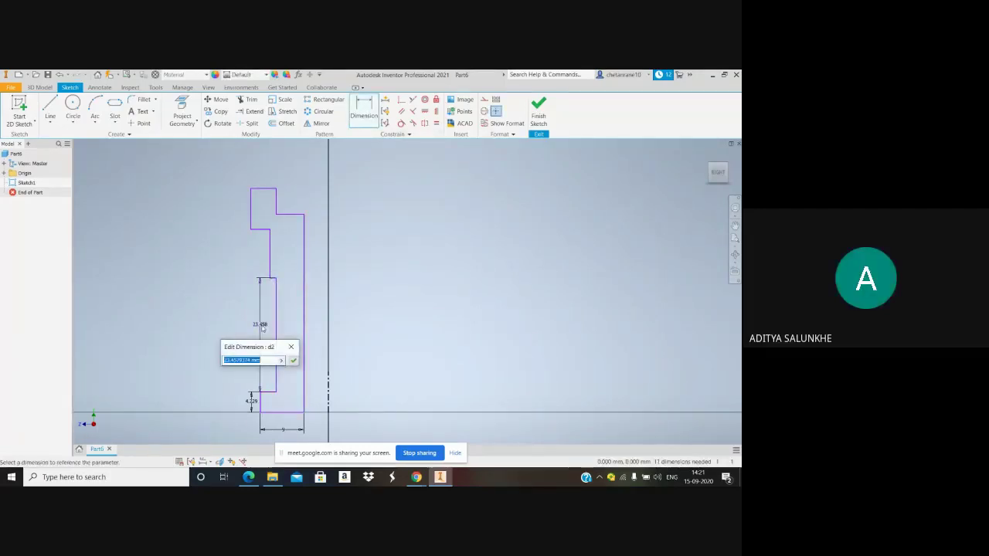
{"action": "type", "text": "40"}
{"action": "key", "text": "Return"}
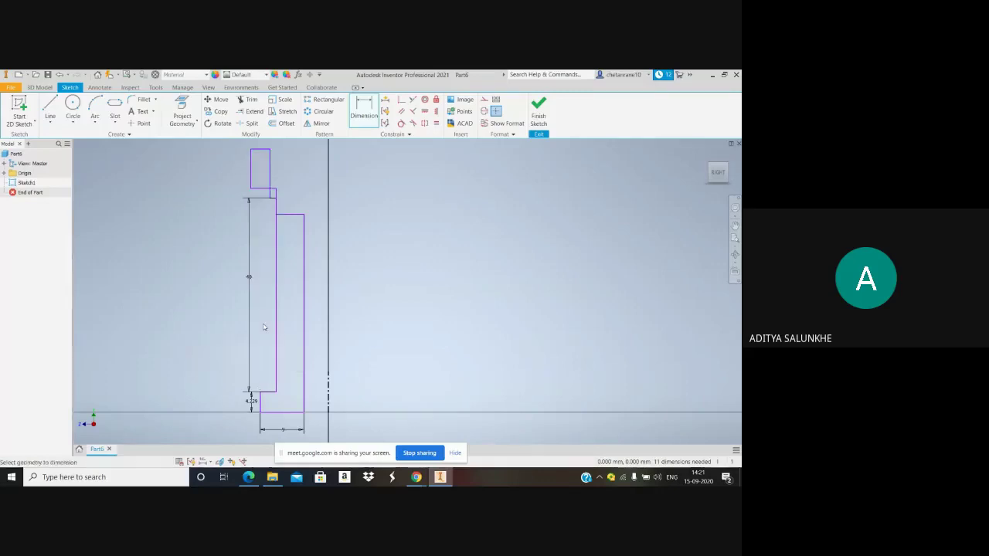
{"action": "key", "text": "ctrl+z"}
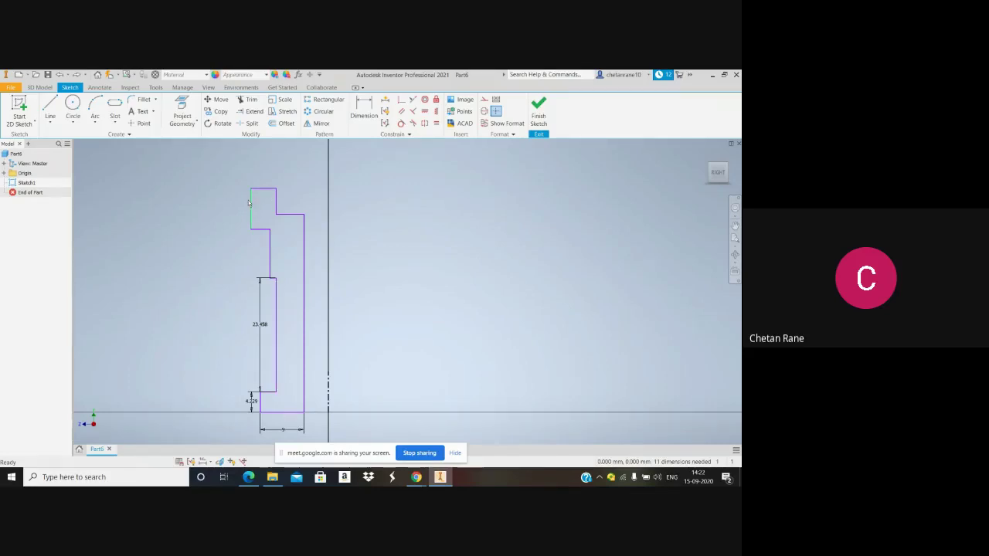
Dimension the top segment height to 12 and the inner step segment to 15
{"action": "key", "text": "d"}
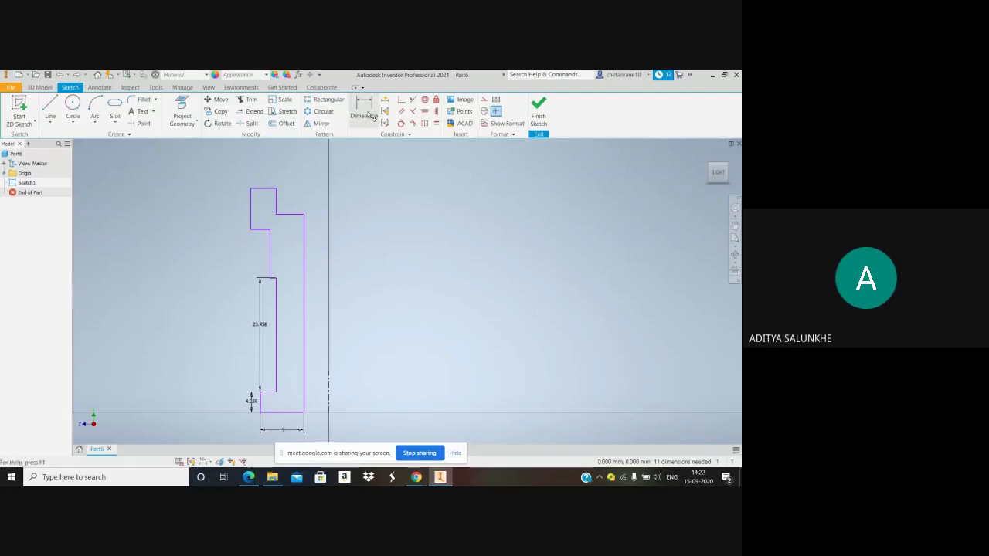
{"action": "left_click", "coordinate": [251, 204]}
{"action": "left_click", "coordinate": [236, 210]}
{"action": "type", "text": "12"}
{"action": "key", "text": "Return"}
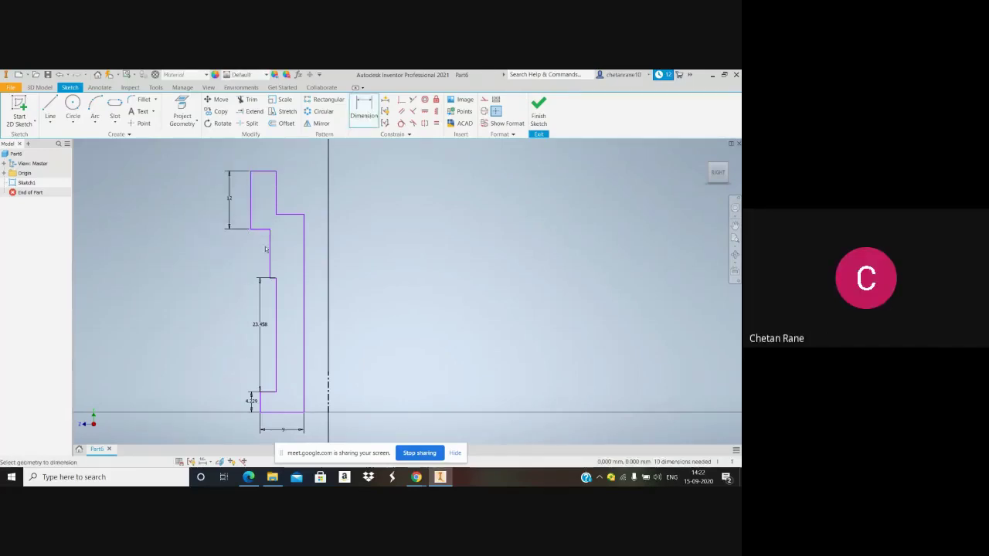
{"action": "left_click", "coordinate": [272, 251]}
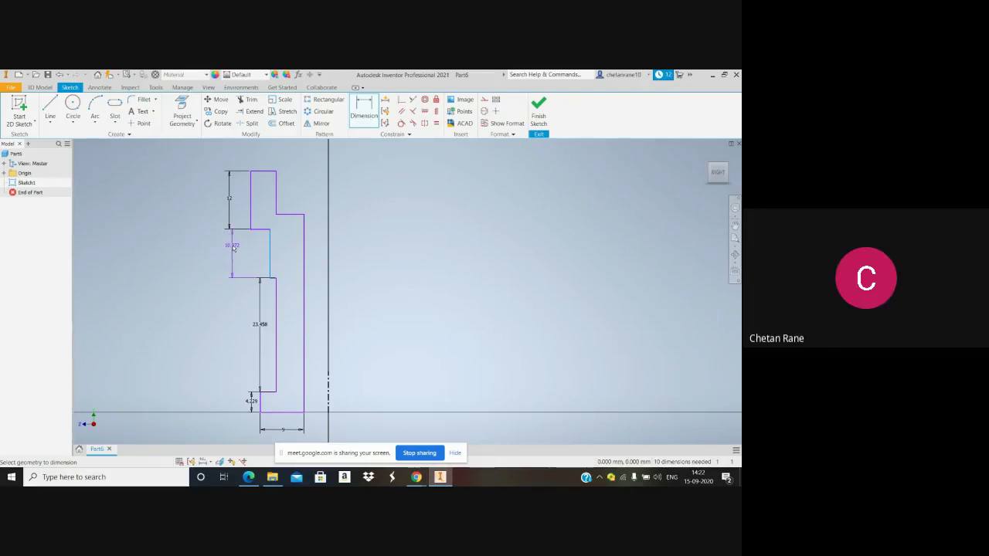
{"action": "left_click", "coordinate": [230, 246]}
{"action": "type", "text": "15"}
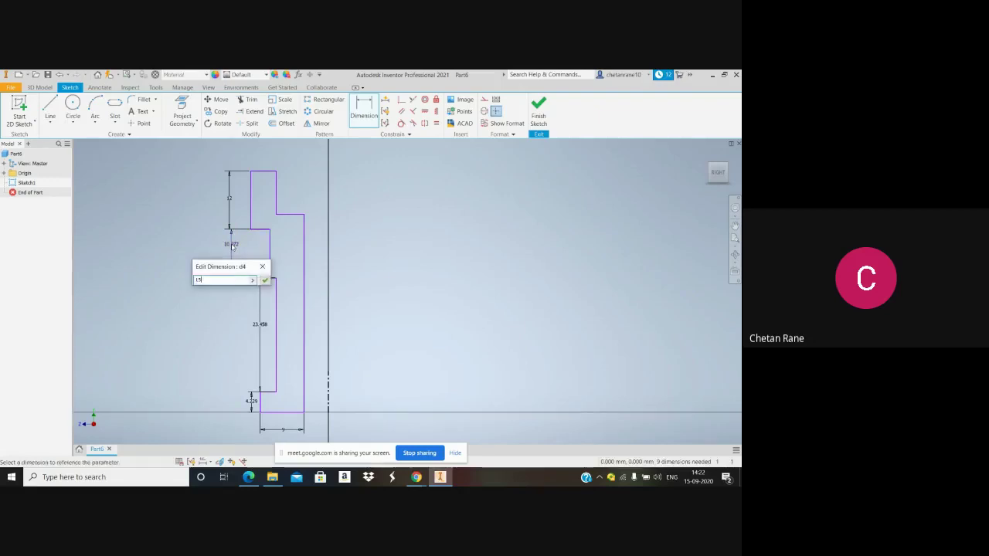
{"action": "key", "text": "Return"}
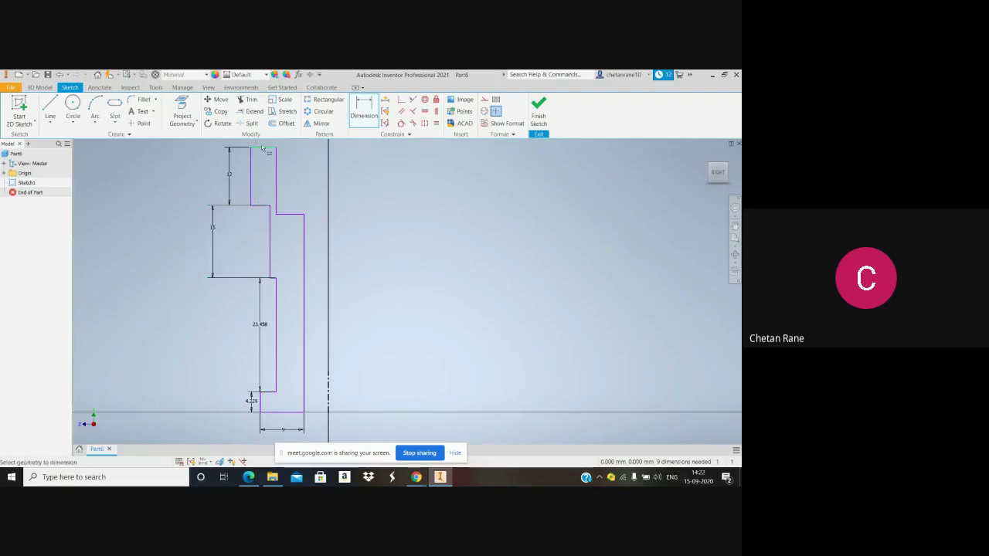
Dimension the short horizontal step to a width of 3
{"action": "scroll", "coordinate": [270, 228], "scroll_direction": "up", "scroll_amount": 2}
{"action": "scroll", "coordinate": [270, 228], "scroll_direction": "down", "scroll_amount": 2}
{"action": "scroll", "coordinate": [271, 232], "scroll_direction": "down", "scroll_amount": 1}
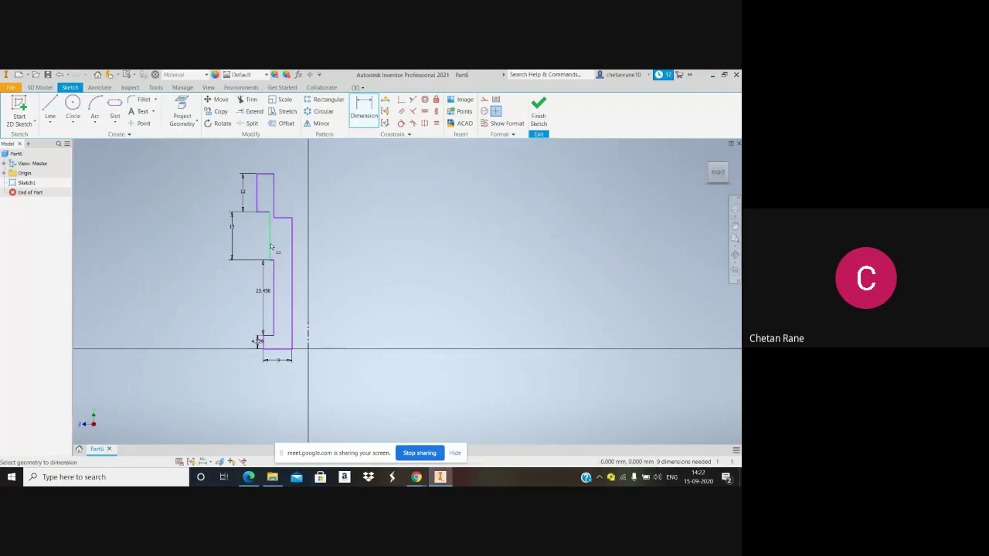
{"action": "scroll", "coordinate": [271, 271], "scroll_direction": "up", "scroll_amount": 4}
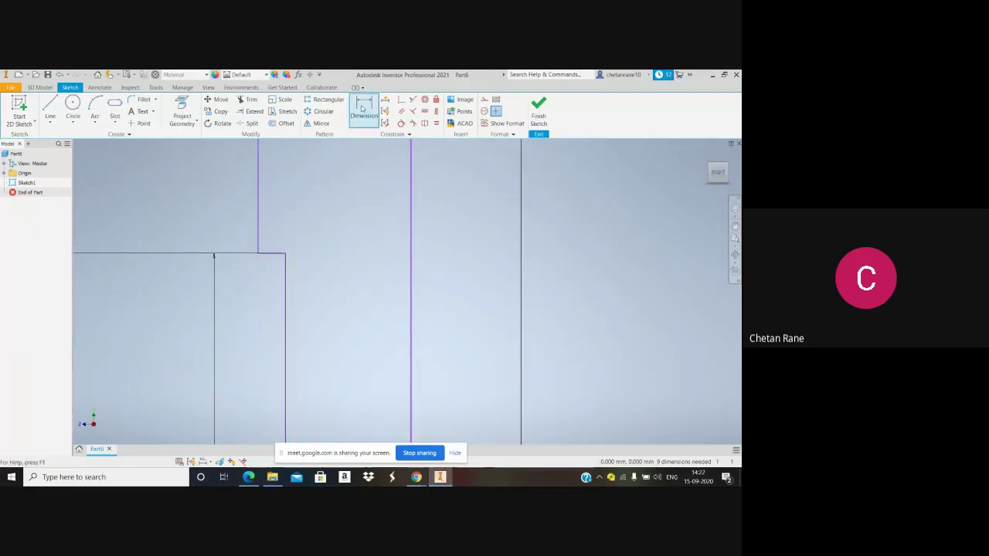
{"action": "left_click", "coordinate": [274, 256]}
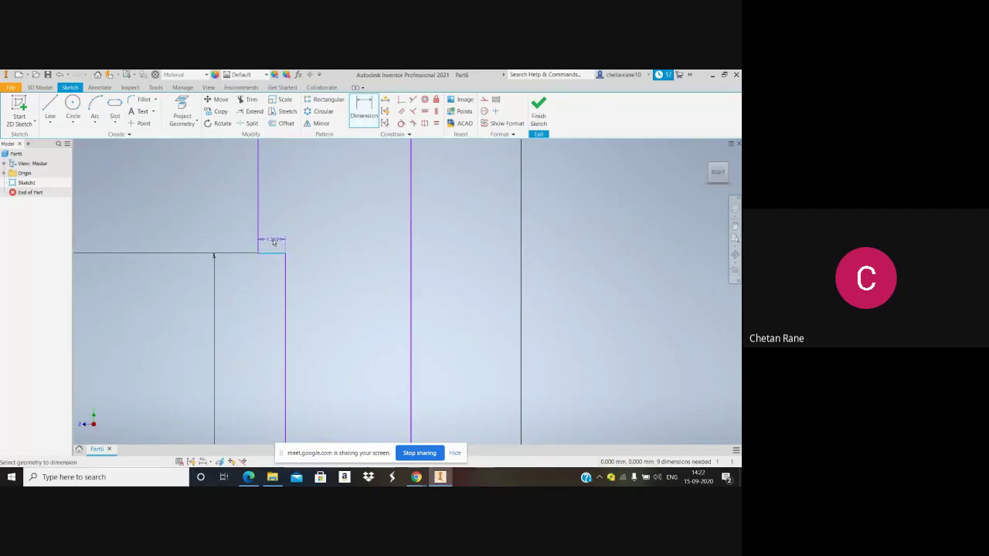
{"action": "left_click", "coordinate": [272, 241]}
{"action": "type", "text": "3"}
{"action": "key", "text": "Return"}
Set the inner vertical edge length to 40, then undo the change
{"action": "scroll", "coordinate": [277, 249], "scroll_direction": "down", "scroll_amount": 3}
{"action": "scroll", "coordinate": [279, 256], "scroll_direction": "down", "scroll_amount": 4}
{"action": "scroll", "coordinate": [281, 286], "scroll_direction": "up", "scroll_amount": 3}
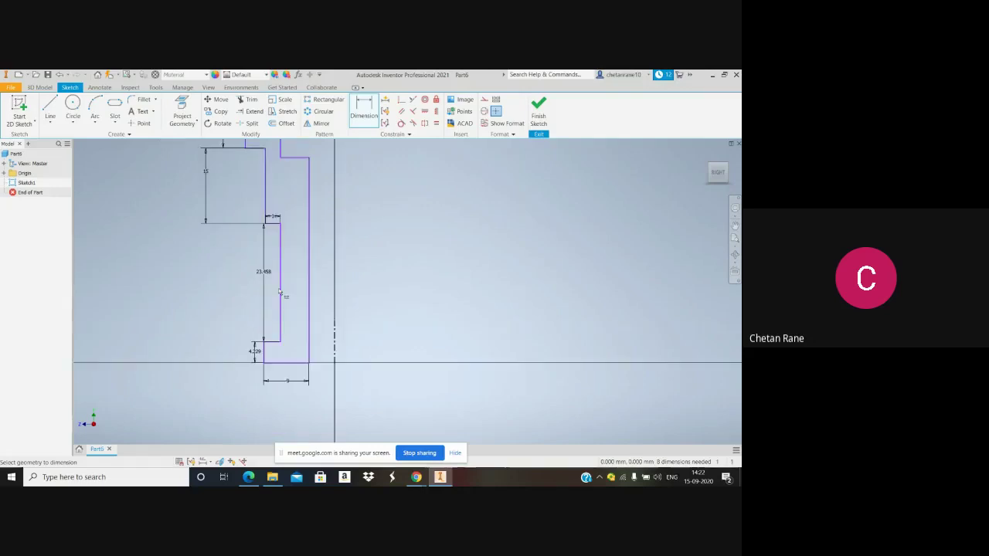
{"action": "left_click", "coordinate": [263, 277]}
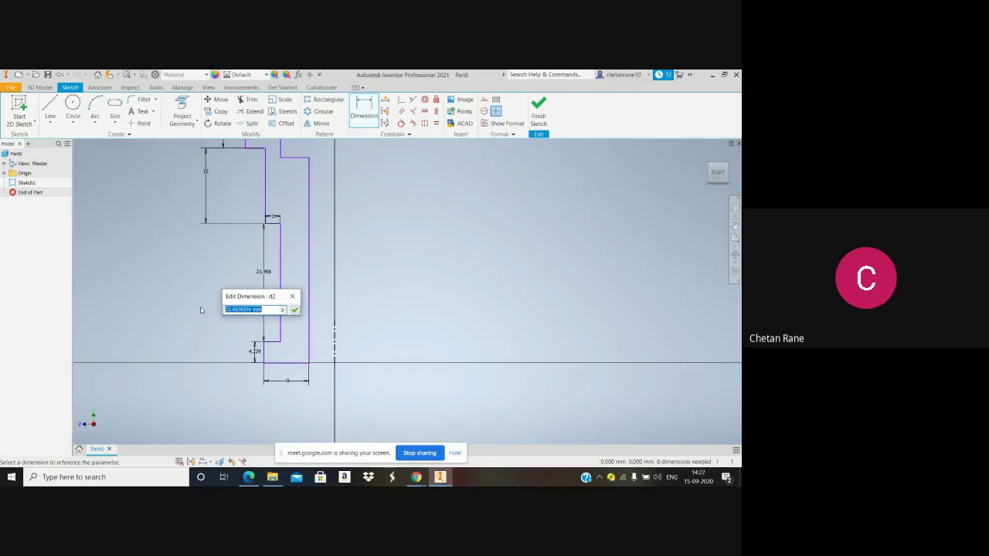
{"action": "type", "text": "40"}
{"action": "key", "text": "Return"}
{"action": "scroll", "coordinate": [265, 277], "scroll_direction": "down", "scroll_amount": 3}
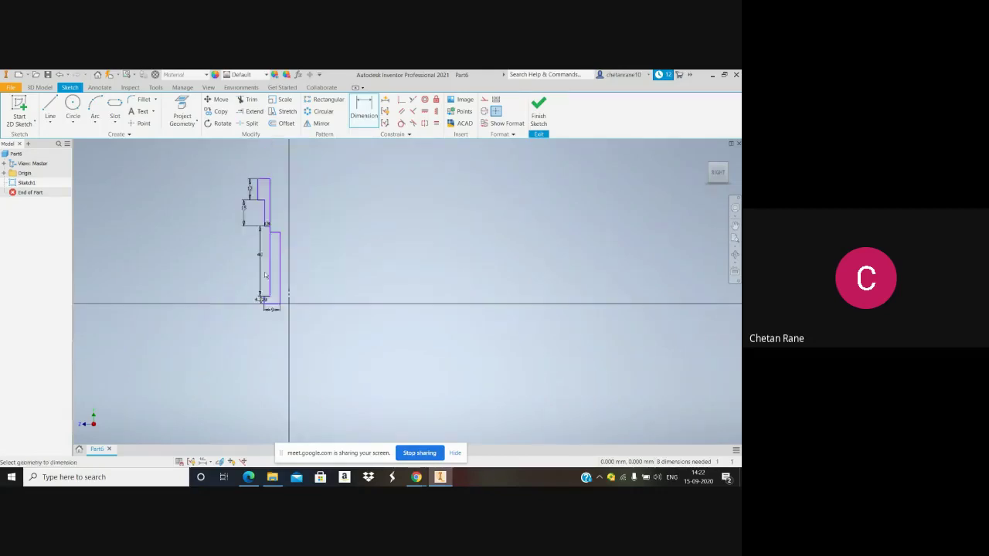
{"action": "scroll", "coordinate": [271, 245], "scroll_direction": "up", "scroll_amount": 2}
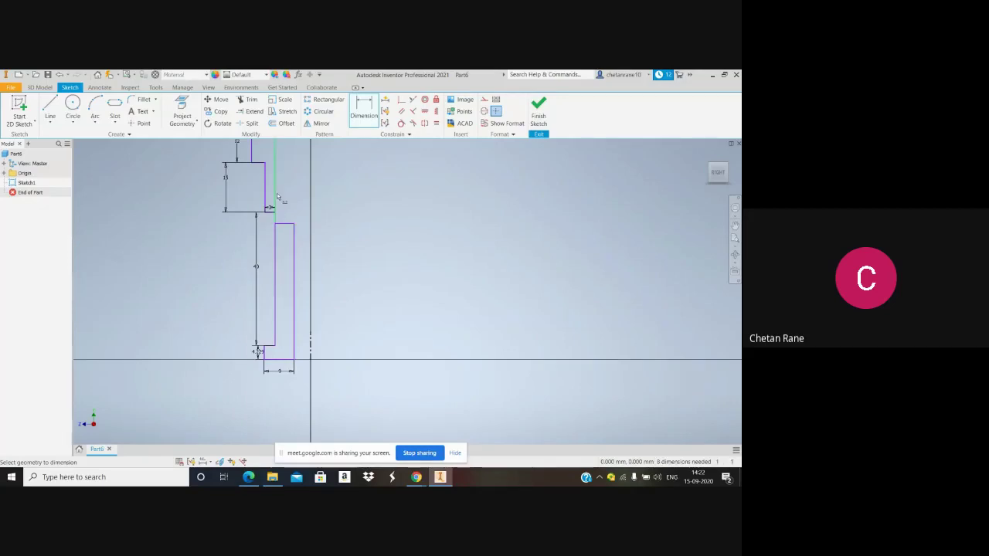
{"action": "scroll", "coordinate": [302, 265], "scroll_direction": "down", "scroll_amount": 2}
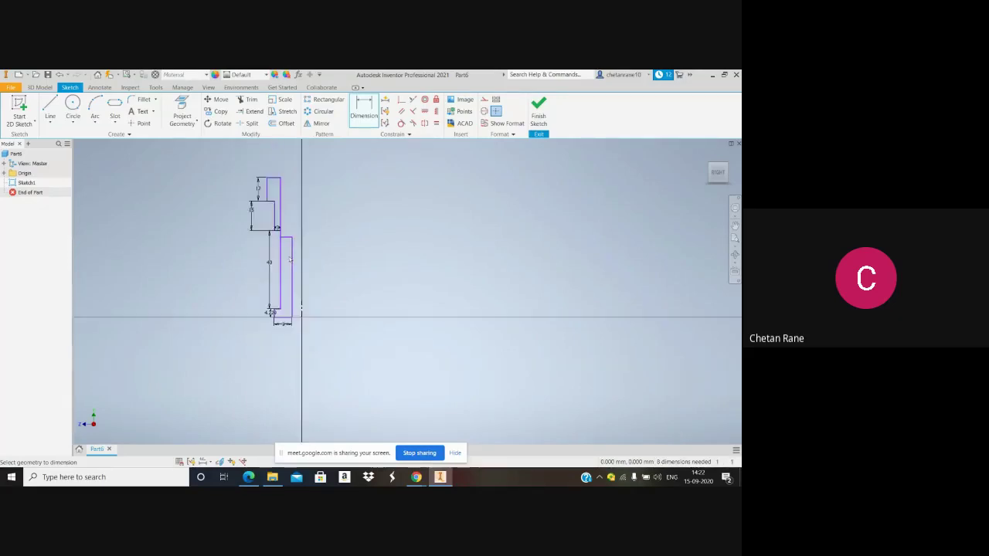
{"action": "key", "text": "ctrl+z"}
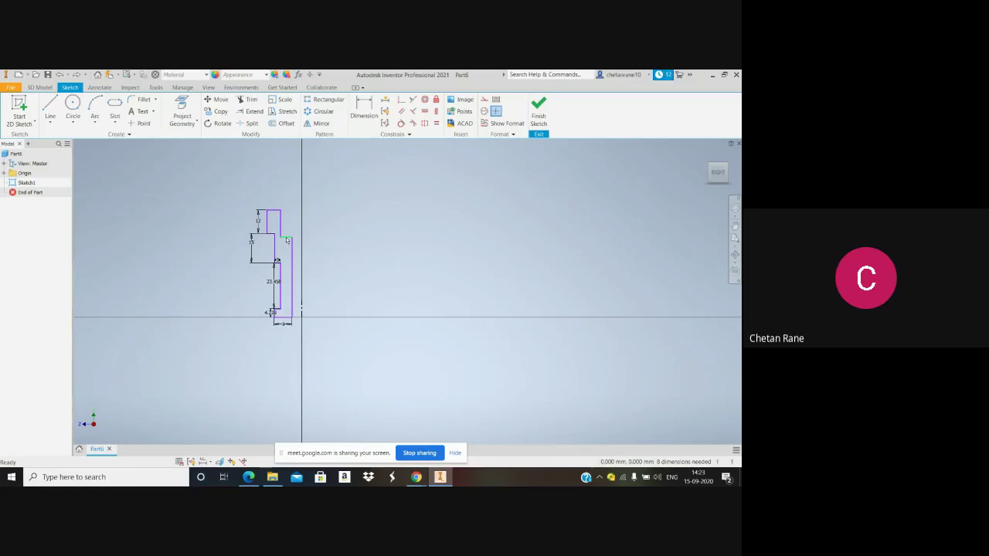
Delete the 23.458 and 4.229 dimensions from the profile
{"action": "scroll", "coordinate": [286, 266], "scroll_direction": "down", "scroll_amount": 2}
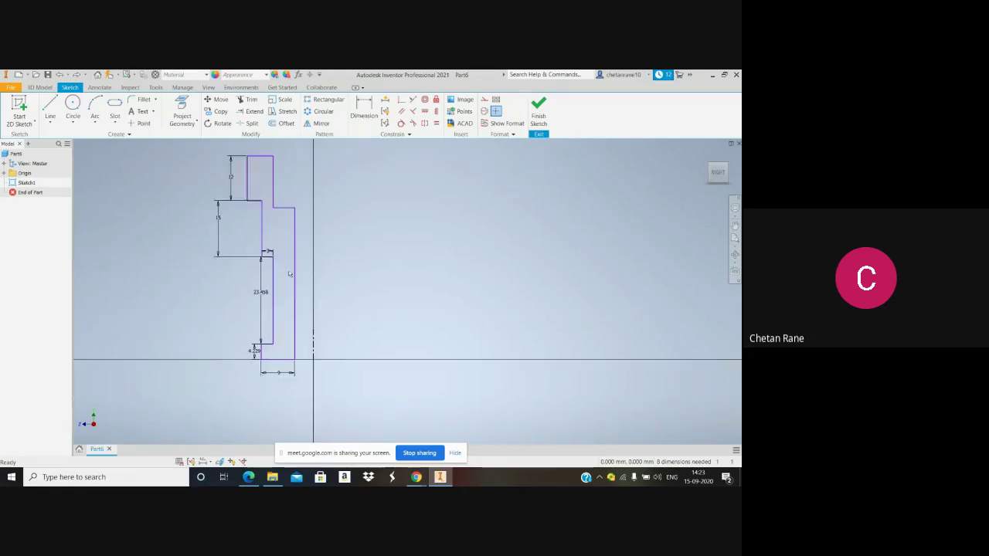
{"action": "scroll", "coordinate": [281, 305], "scroll_direction": "down", "scroll_amount": 2}
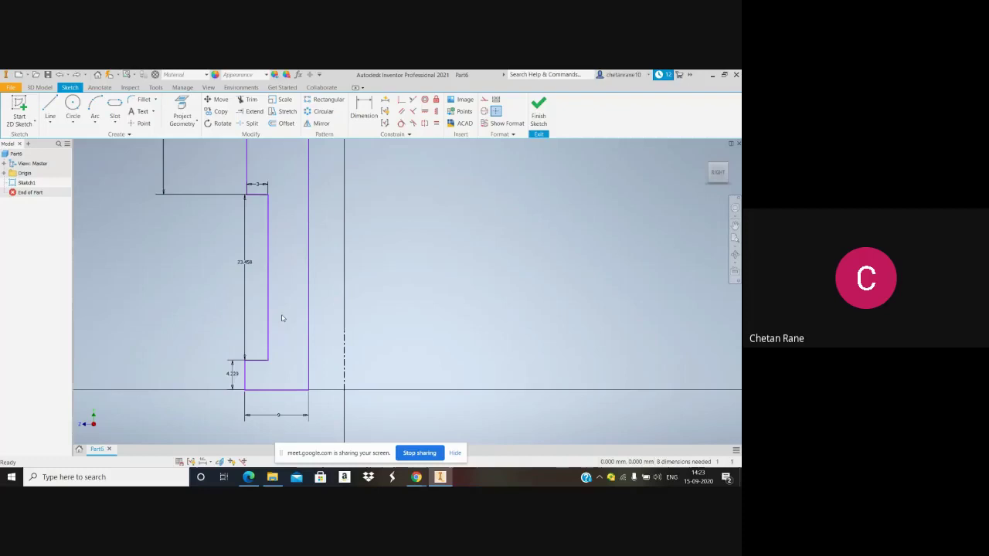
{"action": "scroll", "coordinate": [258, 282], "scroll_direction": "up", "scroll_amount": 2}
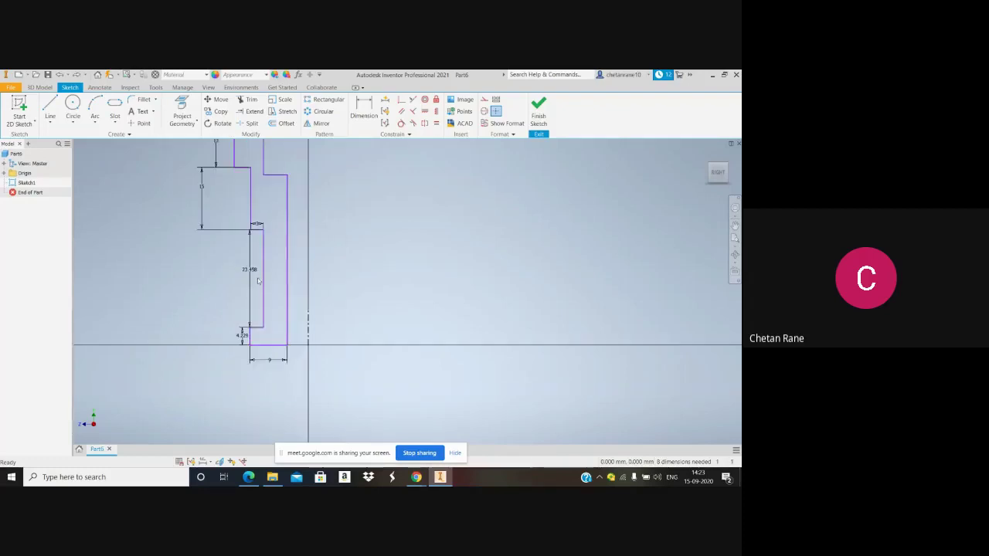
{"action": "left_click", "coordinate": [255, 275]}
{"action": "key", "text": "Delete"}
{"action": "left_click", "coordinate": [241, 337]}
{"action": "key", "text": "Delete"}
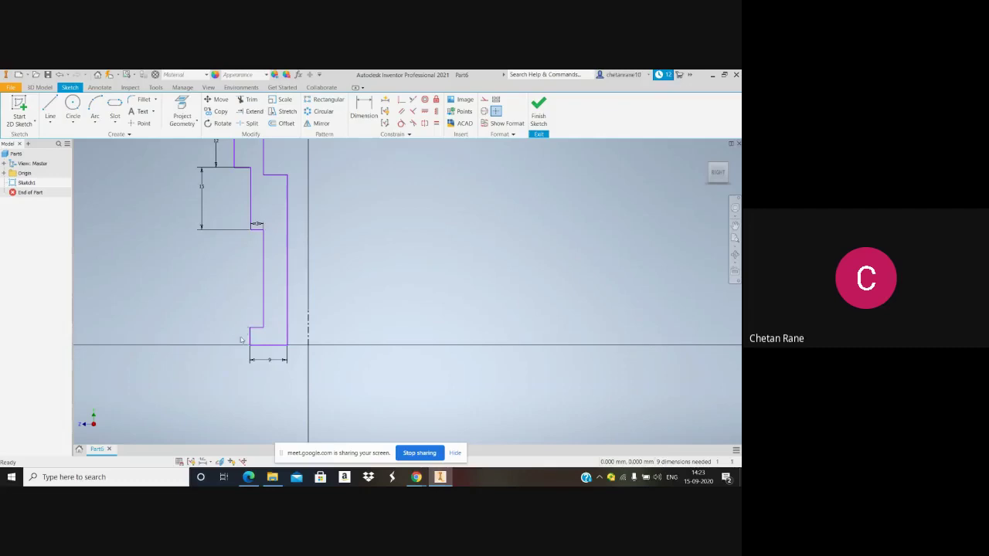
Apply a Fix constraint to the profile's top edge
{"action": "scroll", "coordinate": [261, 241], "scroll_direction": "up", "scroll_amount": 3}
{"action": "scroll", "coordinate": [261, 242], "scroll_direction": "down", "scroll_amount": 4}
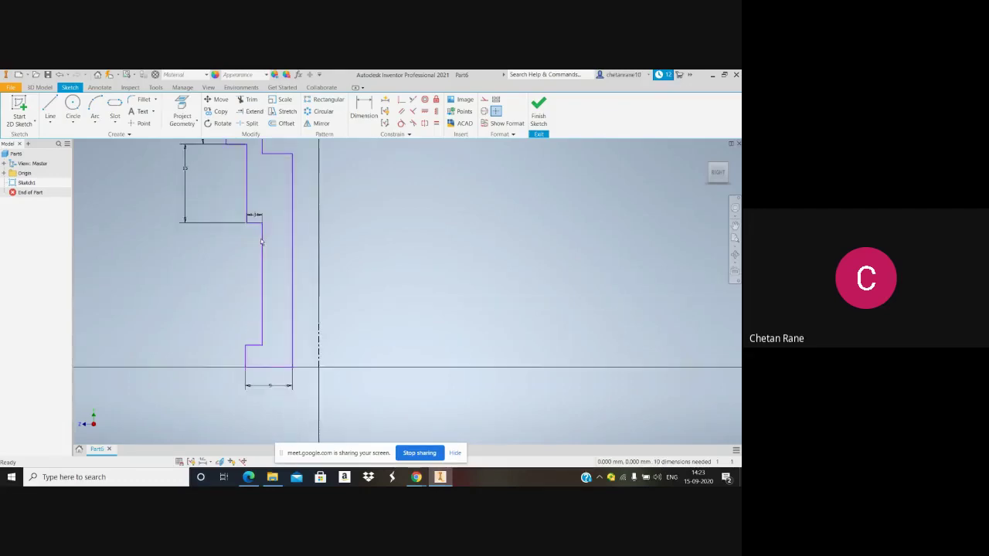
{"action": "scroll", "coordinate": [275, 247], "scroll_direction": "up", "scroll_amount": 2}
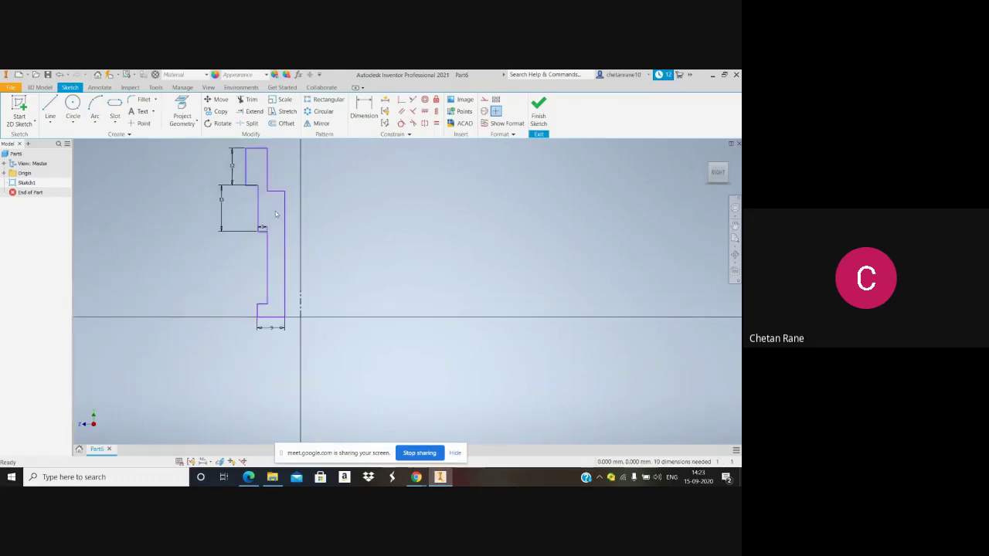
{"action": "scroll", "coordinate": [263, 201], "scroll_direction": "up", "scroll_amount": 2}
{"action": "scroll", "coordinate": [267, 201], "scroll_direction": "down", "scroll_amount": 3}
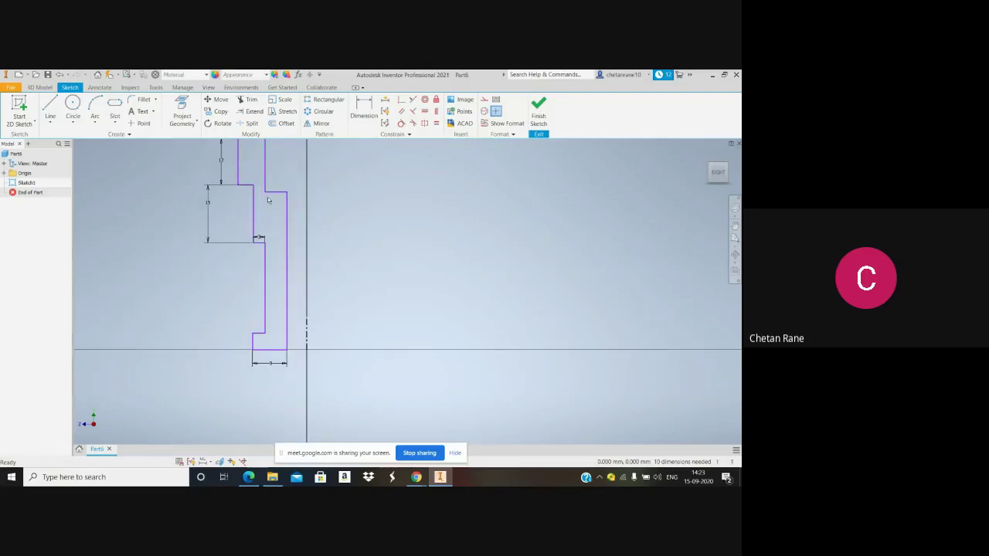
{"action": "mouse_move", "coordinate": [282, 212]}
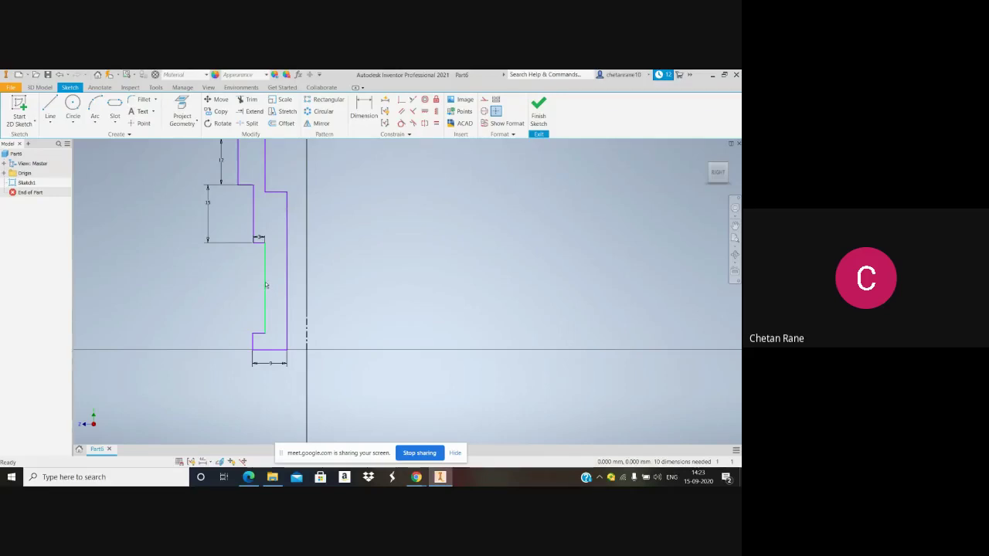
{"action": "scroll", "coordinate": [264, 280], "scroll_direction": "down", "scroll_amount": 3}
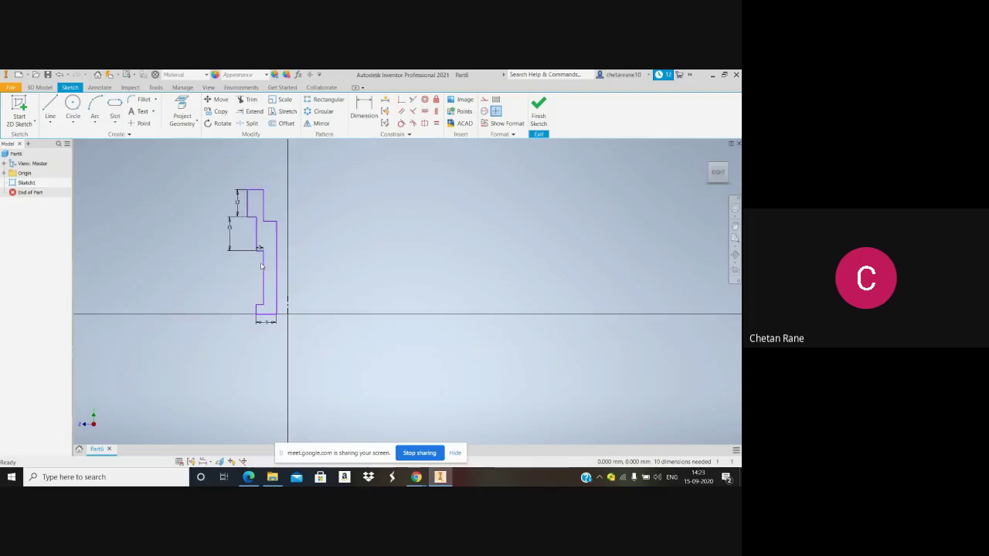
{"action": "left_click", "coordinate": [260, 192]}
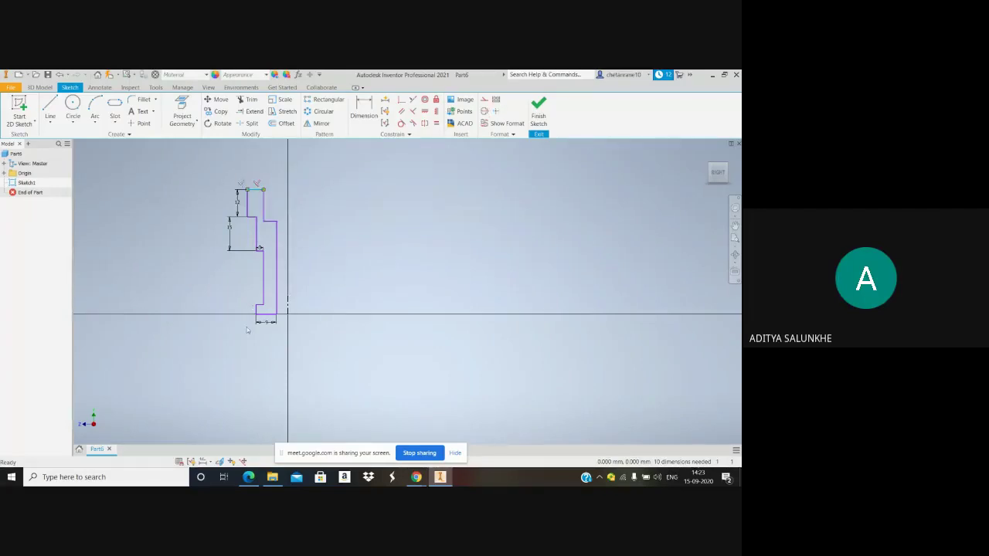
{"action": "key", "text": "d"}
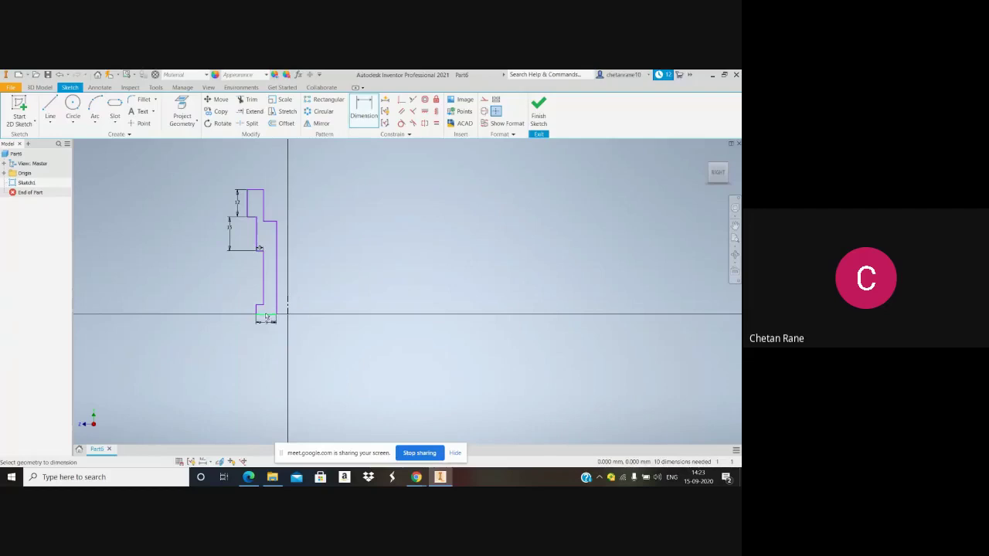
{"action": "left_click", "coordinate": [265, 317]}
{"action": "left_click", "coordinate": [257, 190]}
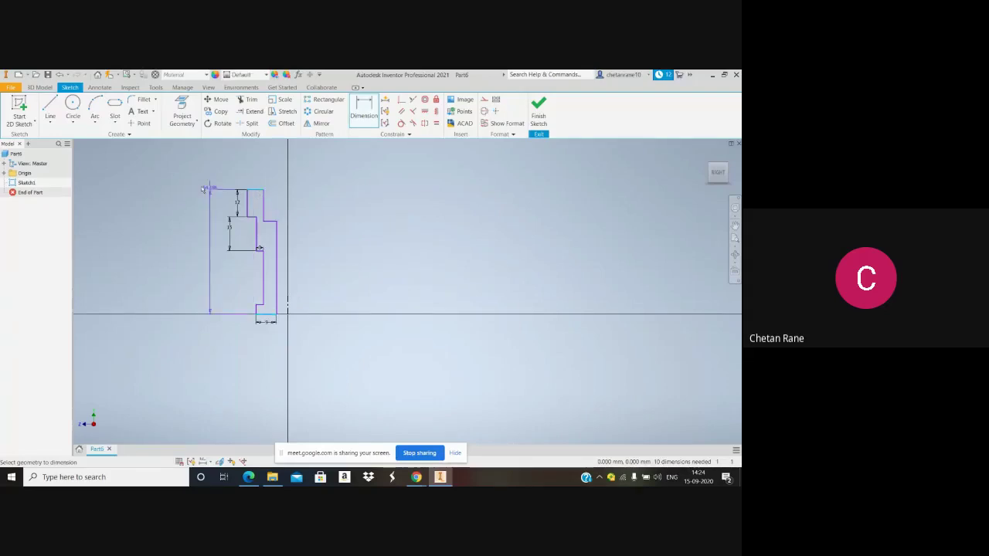
{"action": "left_click", "coordinate": [183, 226]}
{"action": "type", "text": "84"}
{"action": "key", "text": "Return"}
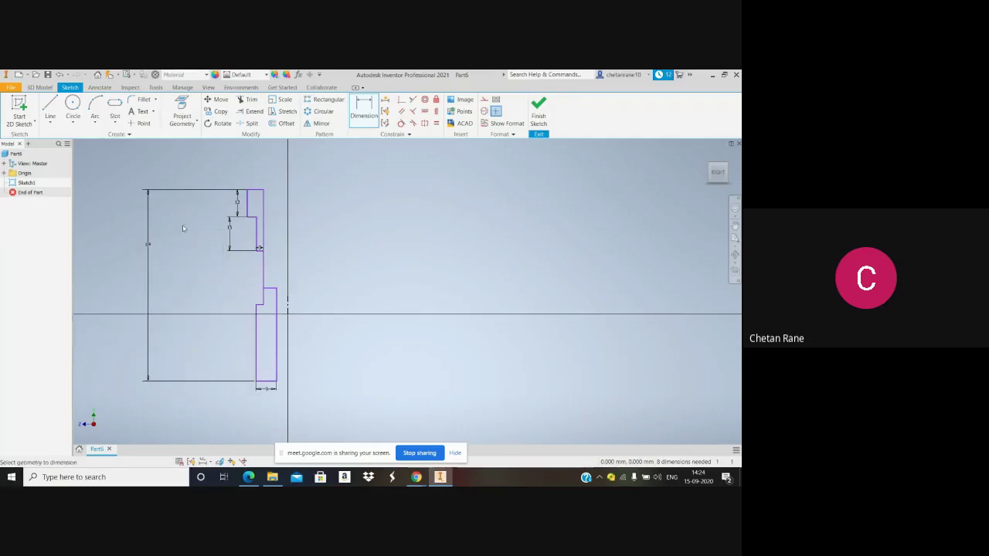
{"action": "left_click", "coordinate": [264, 229]}
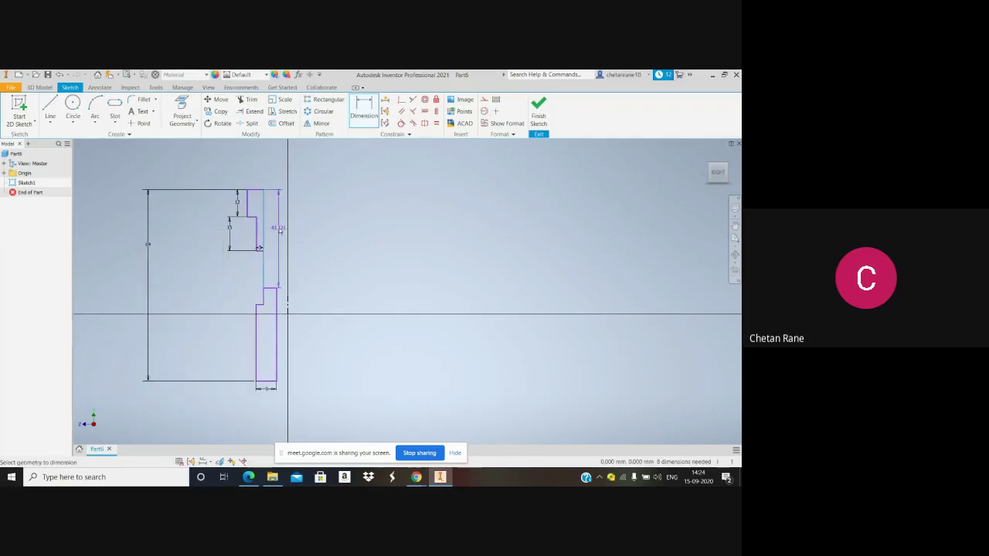
{"action": "key", "text": "Escape"}
{"action": "key", "text": "Escape"}
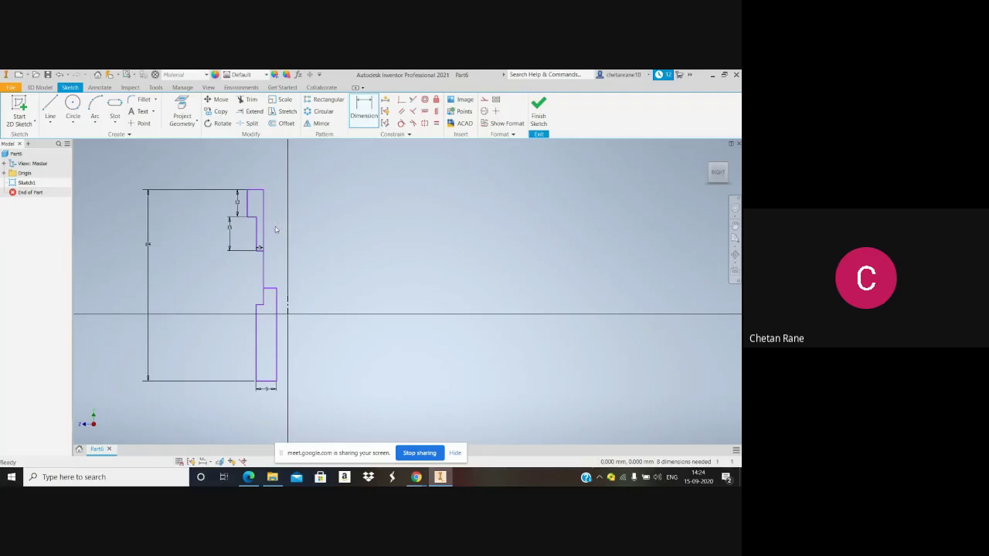
{"action": "key", "text": "ctrl+z"}
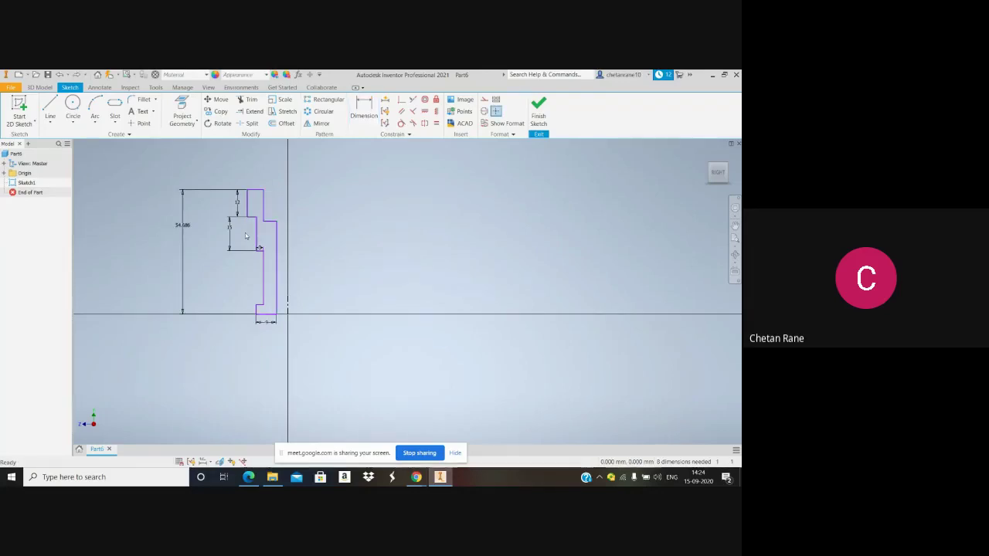
{"action": "key", "text": "ctrl+z"}
{"action": "scroll", "coordinate": [264, 221], "scroll_direction": "down", "scroll_amount": 2}
{"action": "scroll", "coordinate": [263, 221], "scroll_direction": "up", "scroll_amount": 4}
{"action": "scroll", "coordinate": [263, 276], "scroll_direction": "down", "scroll_amount": 2}
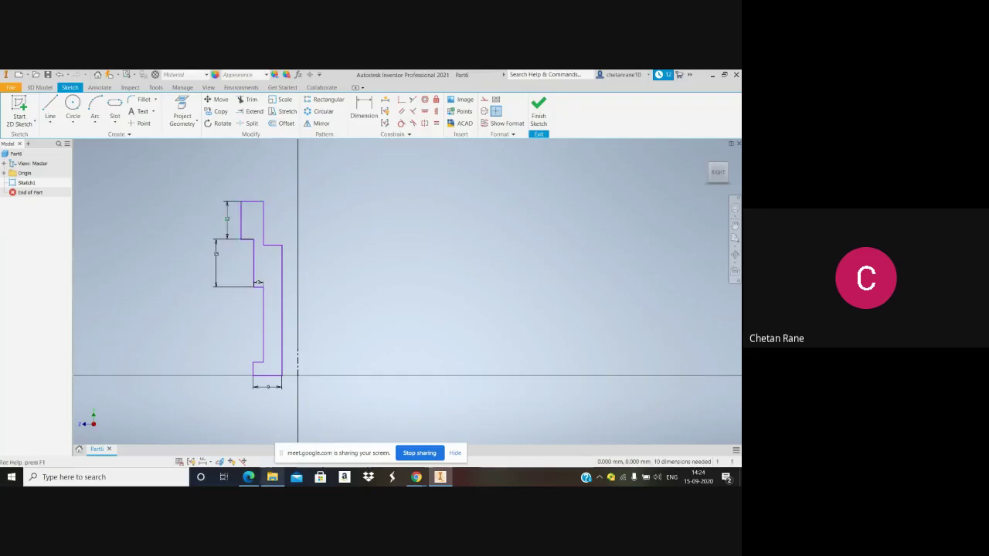
{"action": "left_click", "coordinate": [249, 477]}
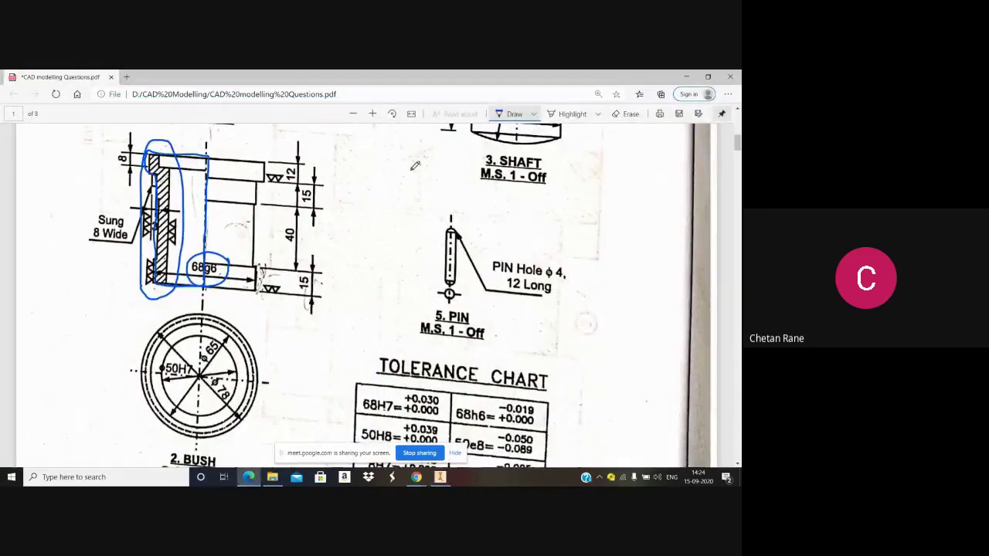
Erase the blue ink circle and the ink outline around the bush with Erase
{"action": "left_click", "coordinate": [626, 113]}
{"action": "left_click", "coordinate": [194, 252]}
{"action": "left_click", "coordinate": [141, 274]}
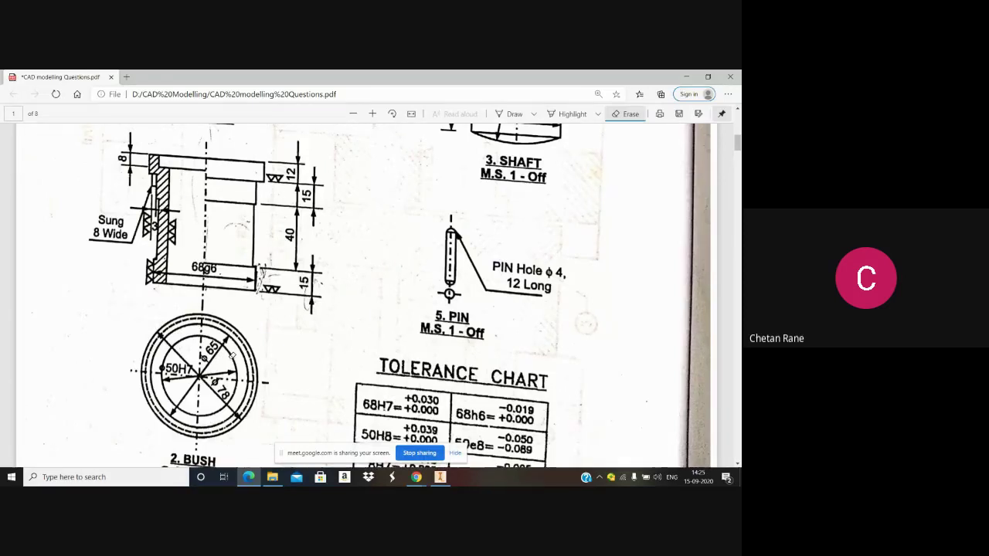
Switch from the Edge PDF drawing back to the Inventor bush profile sketch
{"action": "mouse_move", "coordinate": [421, 480]}
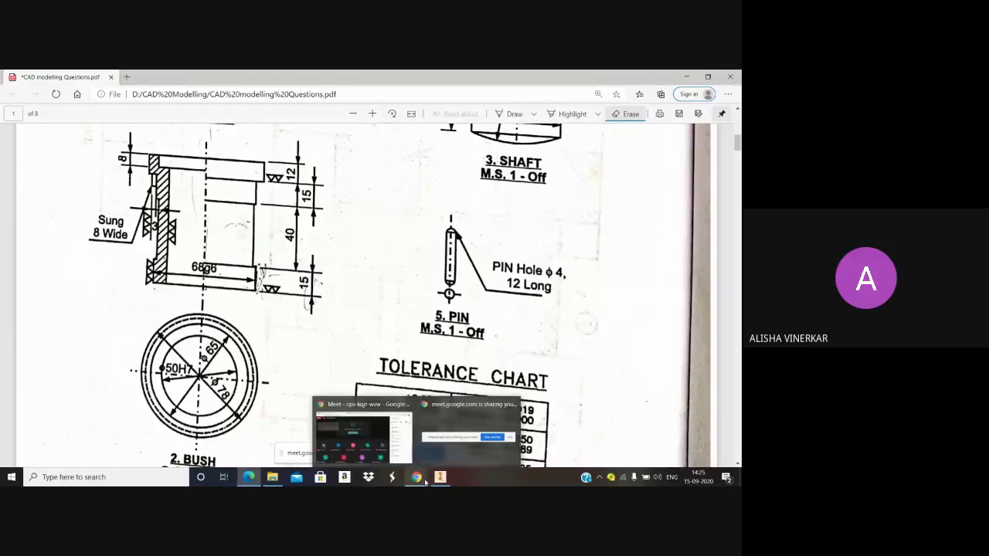
{"action": "left_click", "coordinate": [439, 477]}
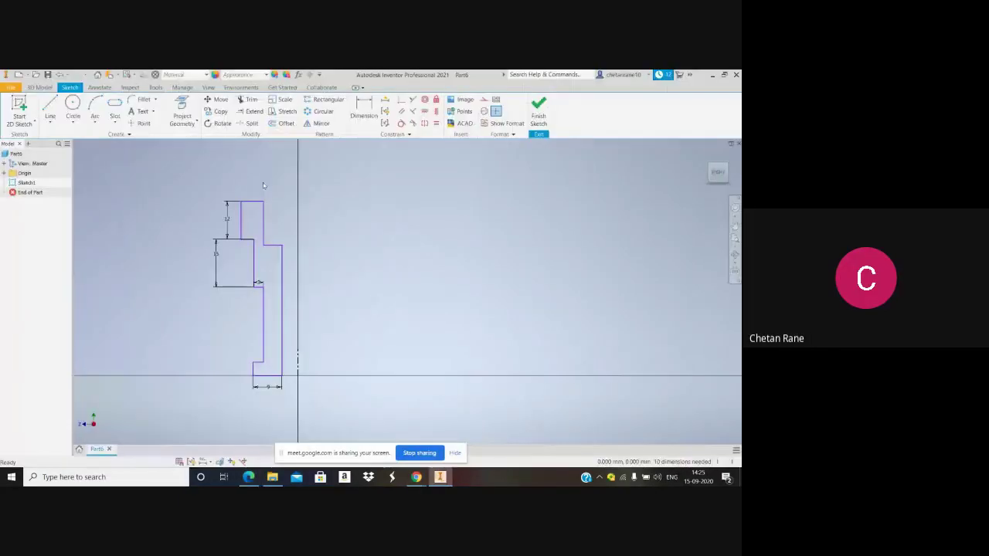
Dimension the top edge of the bush profile to 4
{"action": "left_click", "coordinate": [364, 108]}
{"action": "left_click", "coordinate": [253, 202]}
{"action": "left_click", "coordinate": [254, 193]}
{"action": "type", "text": "4.5"}
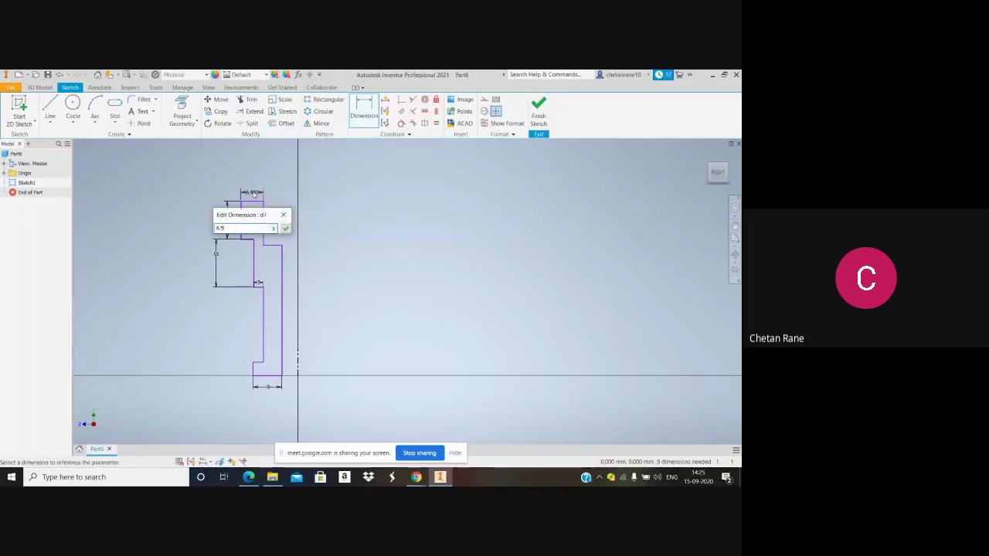
{"action": "key", "text": "Return"}
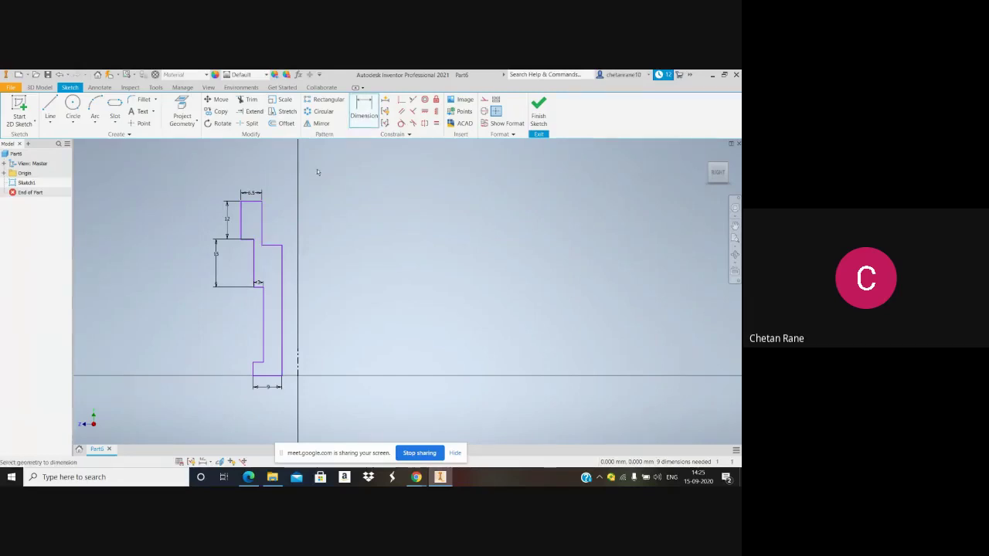
Dimension the short right step edge to 8
{"action": "left_click", "coordinate": [263, 213]}
{"action": "left_click", "coordinate": [274, 215]}
{"action": "type", "text": "8"}
{"action": "key", "text": "Return"}
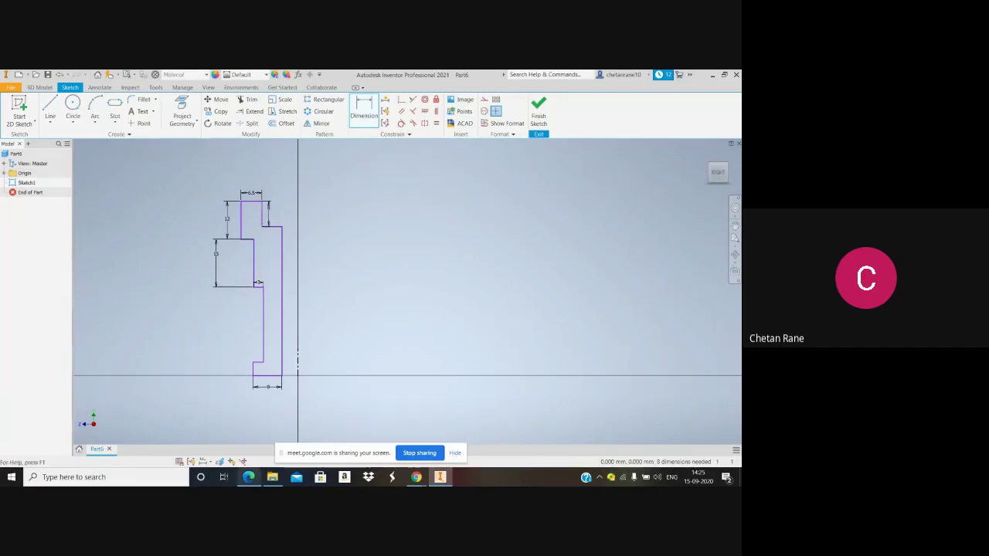
Check the bush drawing PDF, then return to the Inventor sketch
{"action": "left_click", "coordinate": [255, 482]}
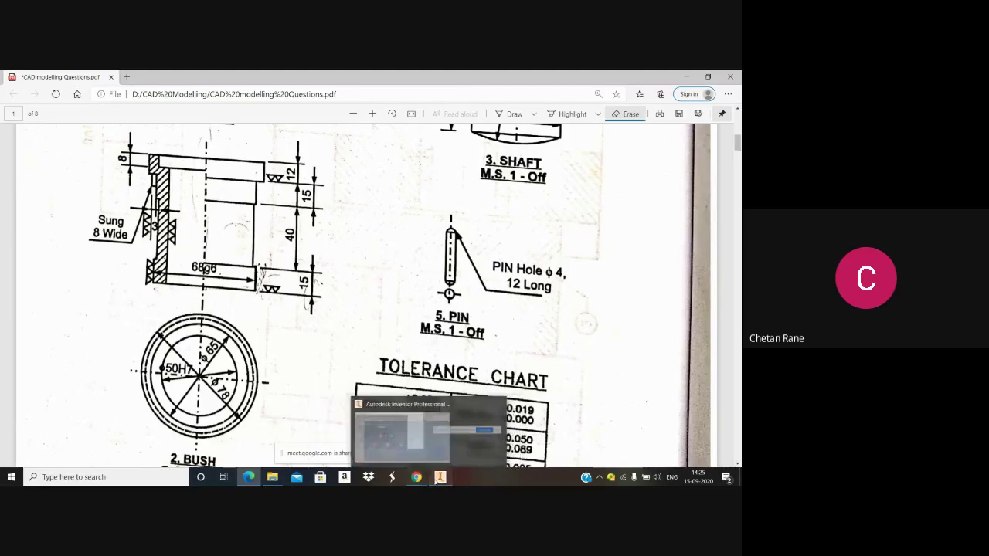
{"action": "left_click", "coordinate": [439, 477]}
{"action": "key", "text": "d"}
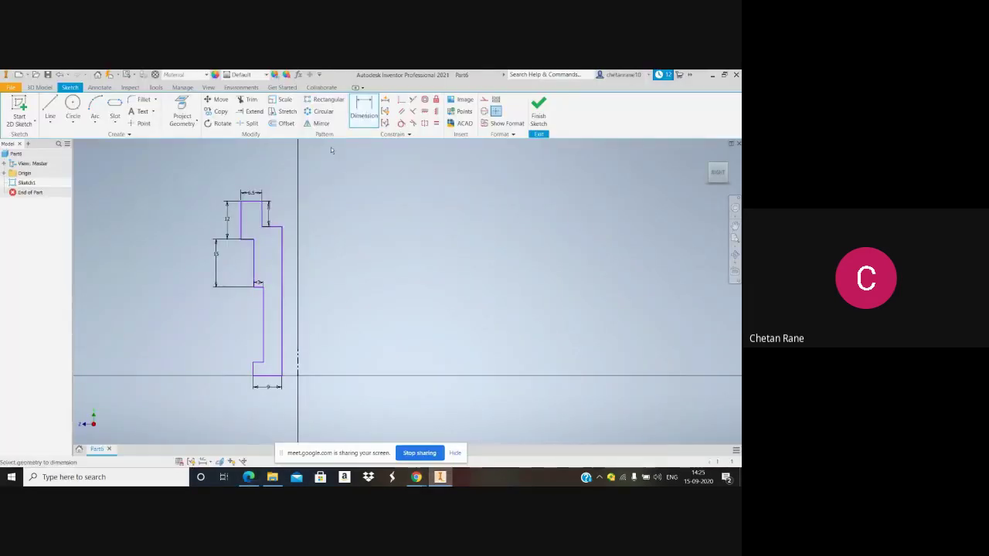
Dimension the upper step width to 7.5 and the long right line to 74
{"action": "left_click", "coordinate": [276, 219]}
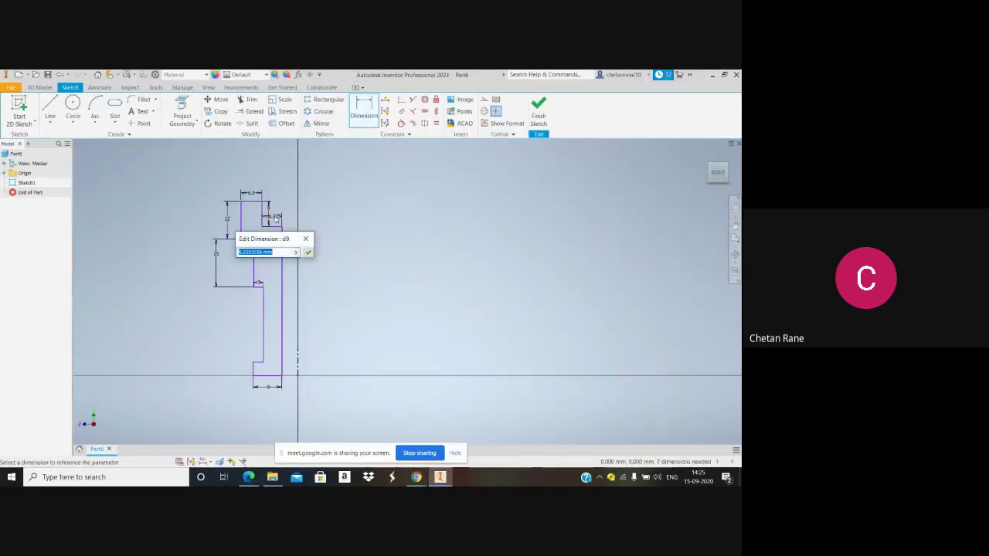
{"action": "type", "text": "7.5"}
{"action": "key", "text": "Return"}
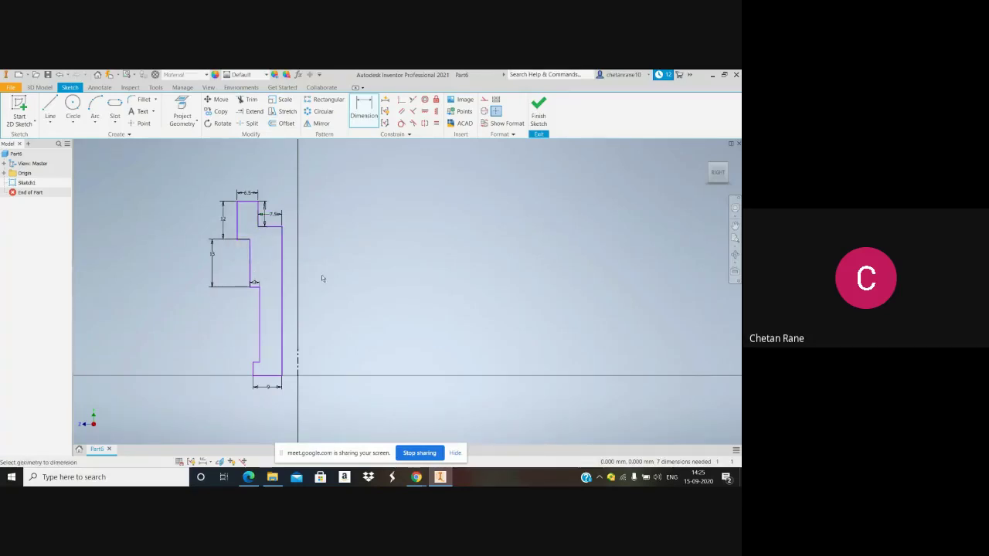
{"action": "left_click", "coordinate": [281, 296]}
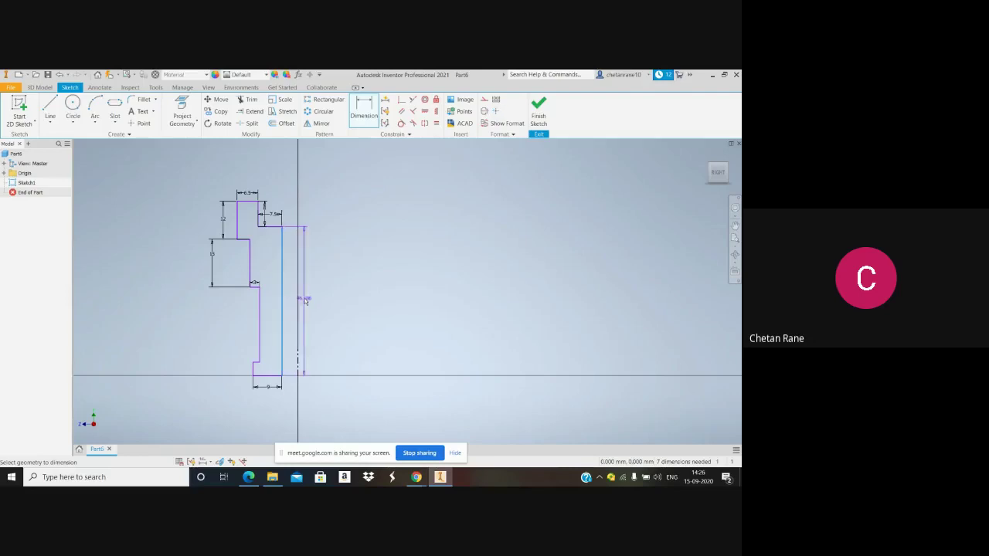
{"action": "left_click", "coordinate": [306, 302]}
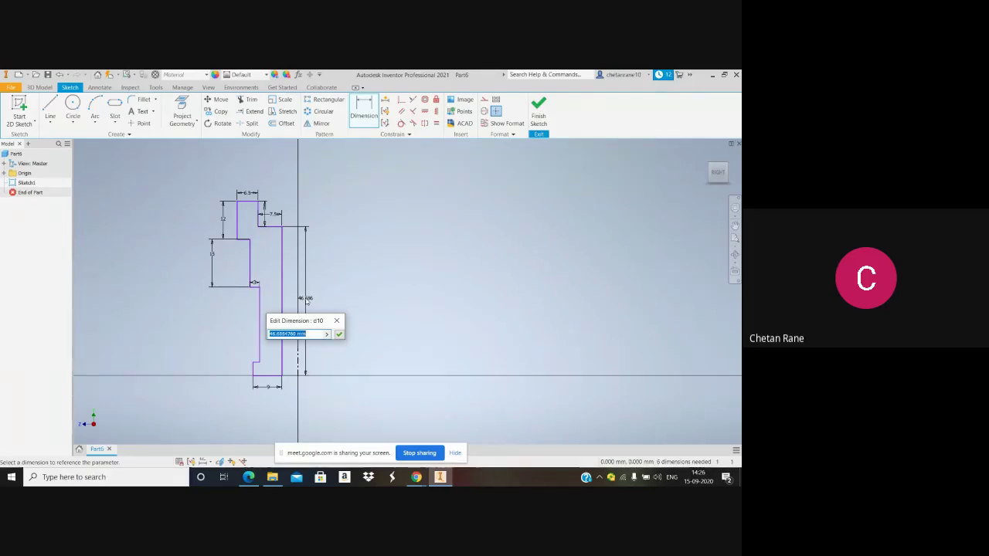
{"action": "type", "text": "74"}
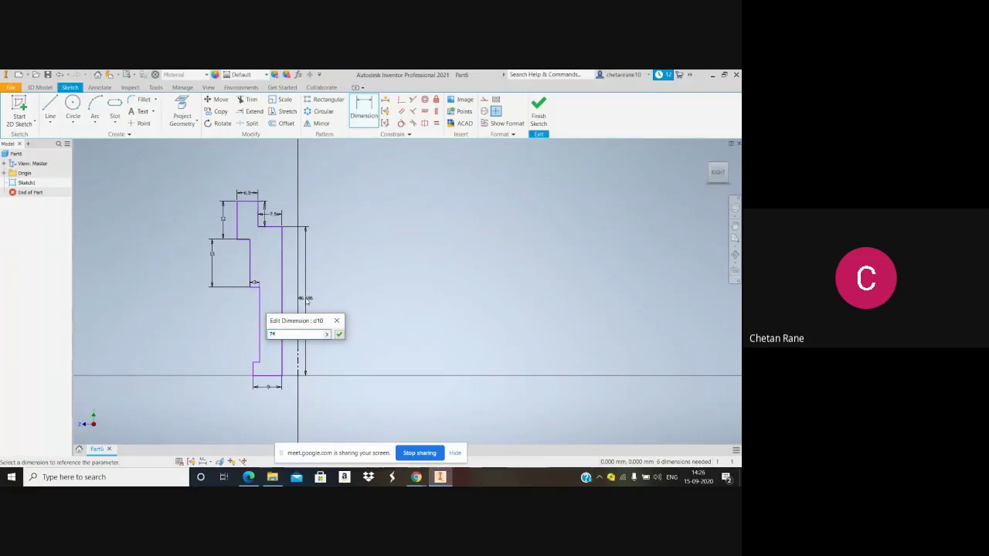
{"action": "key", "text": "Return"}
{"action": "scroll", "coordinate": [279, 295], "scroll_direction": "down", "scroll_amount": 5}
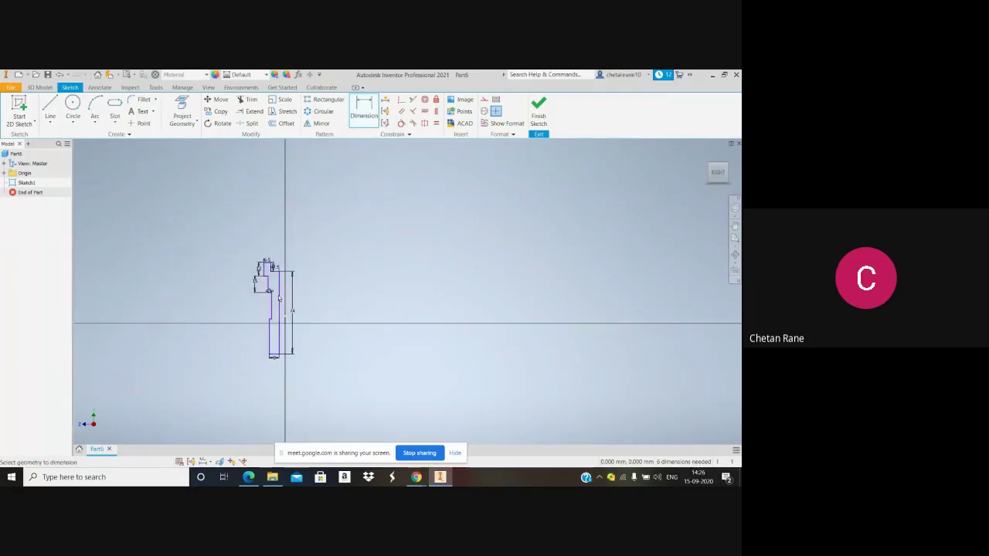
{"action": "scroll", "coordinate": [271, 365], "scroll_direction": "up", "scroll_amount": 3}
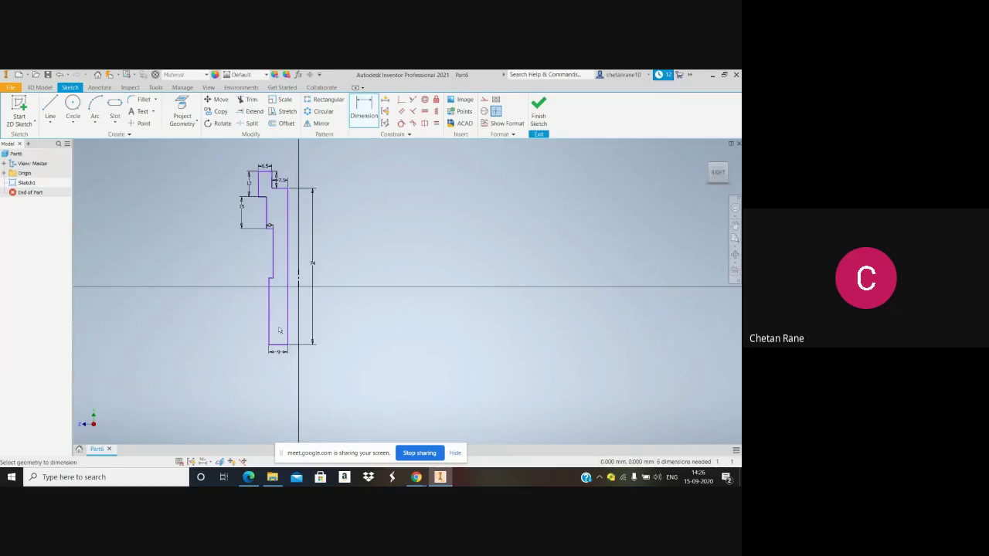
Add the left-side heights of 40 and 15 to the profile
{"action": "left_click", "coordinate": [271, 255]}
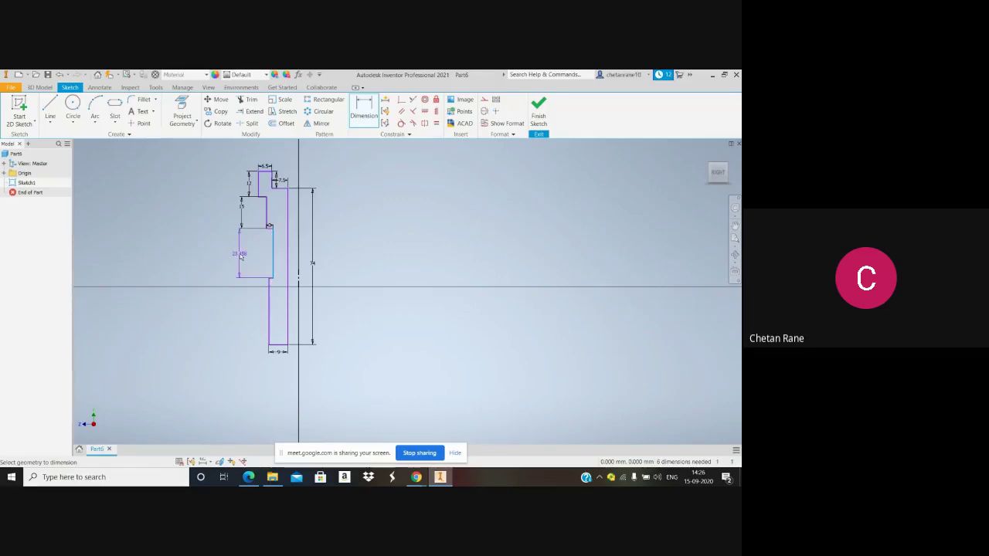
{"action": "left_click", "coordinate": [242, 257]}
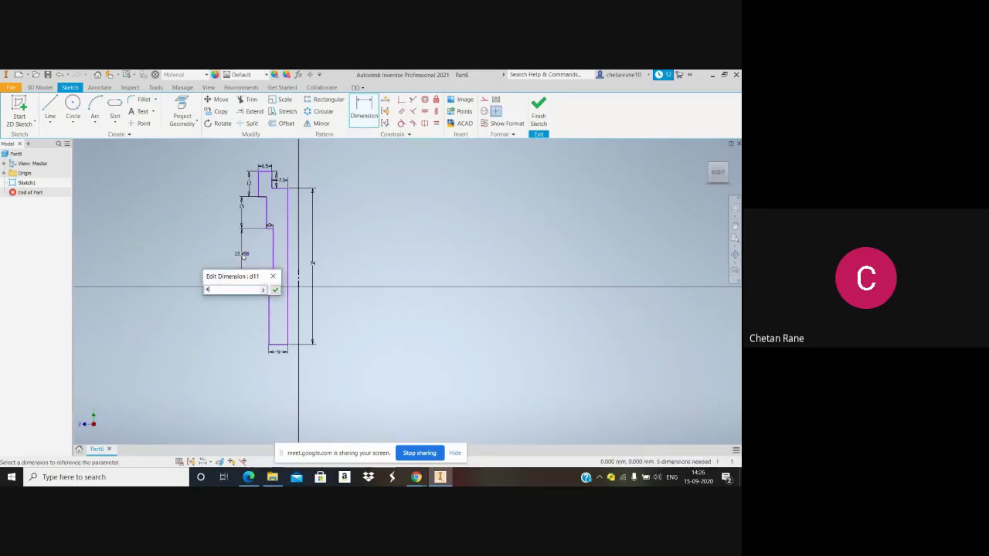
{"action": "type", "text": "40"}
{"action": "key", "text": "Return"}
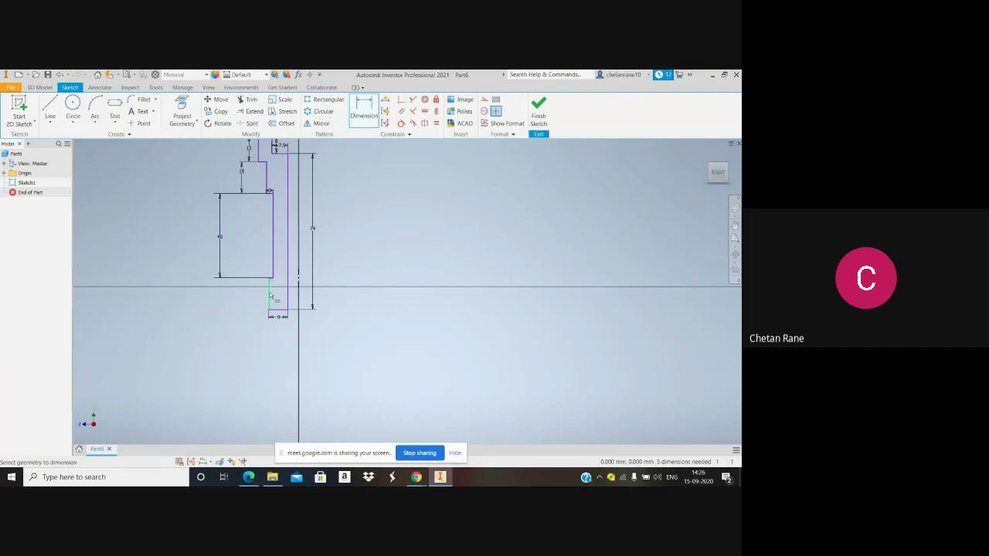
{"action": "left_click", "coordinate": [271, 296]}
{"action": "left_click", "coordinate": [240, 298]}
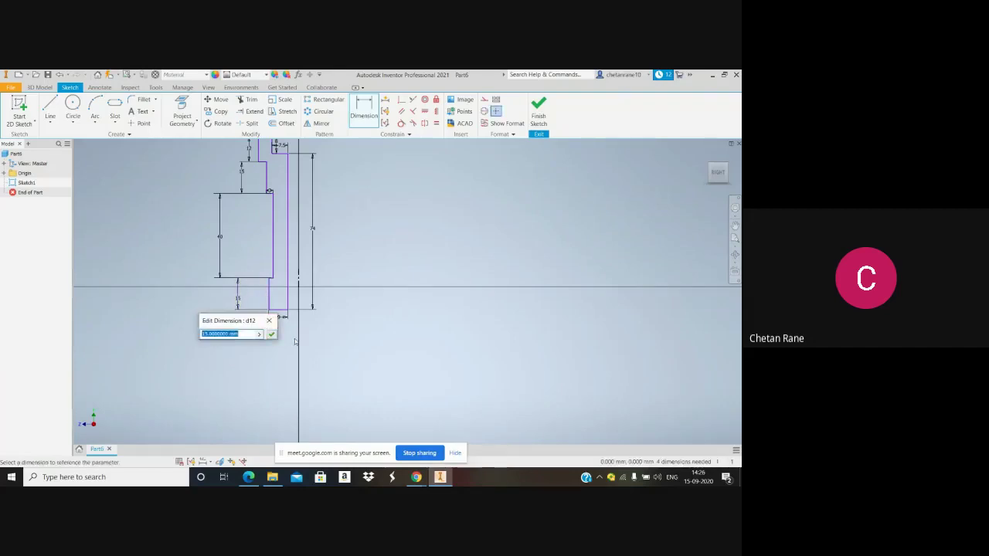
{"action": "key", "text": "Return"}
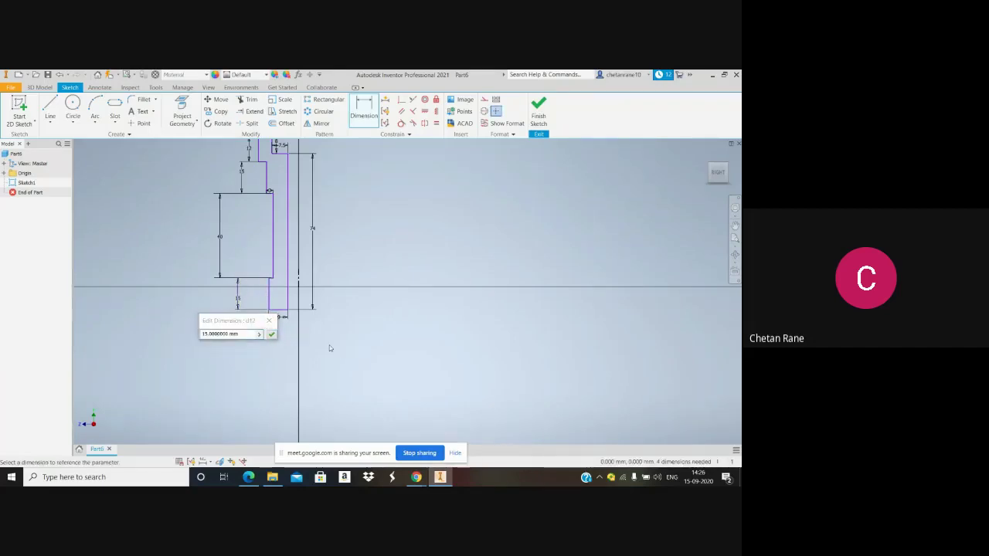
{"action": "key", "text": "Escape"}
{"action": "scroll", "coordinate": [328, 329], "scroll_direction": "down", "scroll_amount": 2}
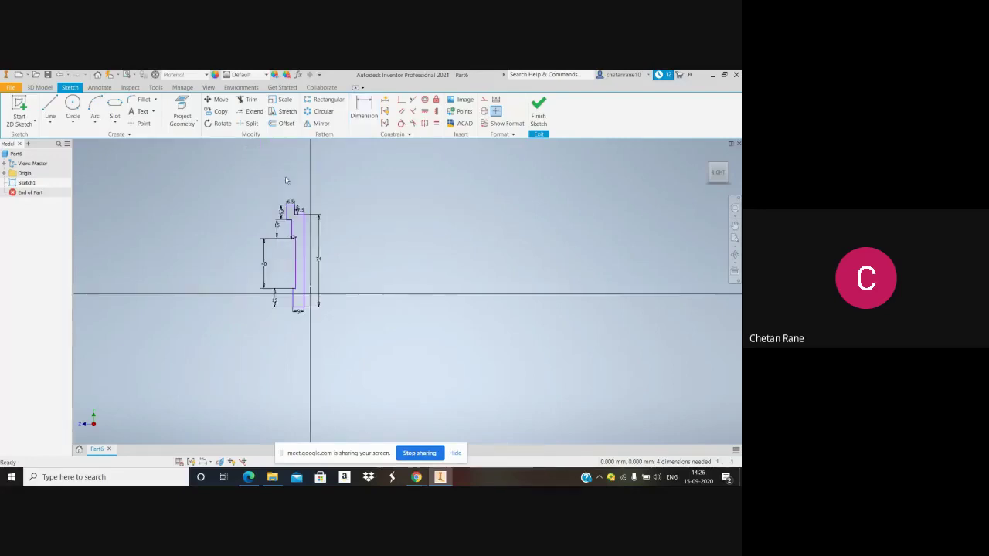
Dimension the inner vertical line as a ø50 diameter about the centreline and finish the sketch
{"action": "scroll", "coordinate": [303, 257], "scroll_direction": "up", "scroll_amount": 3}
{"action": "scroll", "coordinate": [305, 268], "scroll_direction": "down", "scroll_amount": 2}
{"action": "scroll", "coordinate": [304, 273], "scroll_direction": "up", "scroll_amount": 3}
{"action": "scroll", "coordinate": [303, 301], "scroll_direction": "down", "scroll_amount": 3}
{"action": "middle_click_drag", "start_coordinate": [304, 390], "coordinate": [333, 291]}
{"action": "scroll", "coordinate": [338, 207], "scroll_direction": "up", "scroll_amount": 5}
{"action": "scroll", "coordinate": [335, 359], "scroll_direction": "down", "scroll_amount": 2}
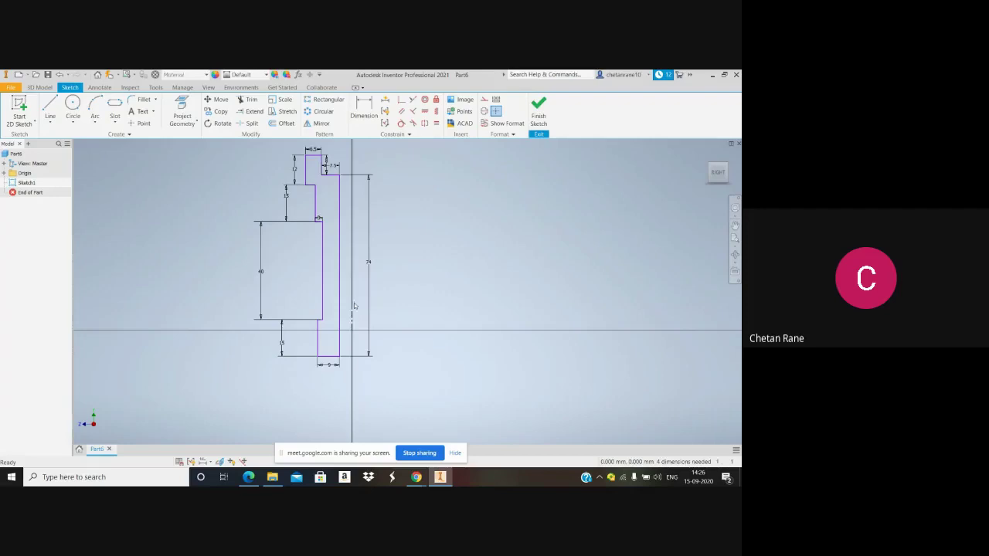
{"action": "left_click", "coordinate": [364, 108]}
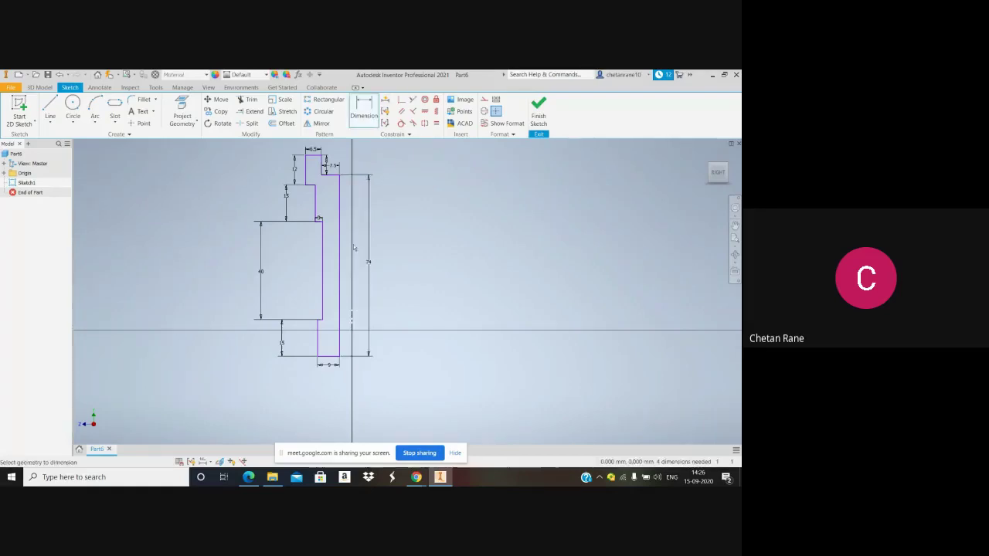
{"action": "left_click", "coordinate": [340, 320]}
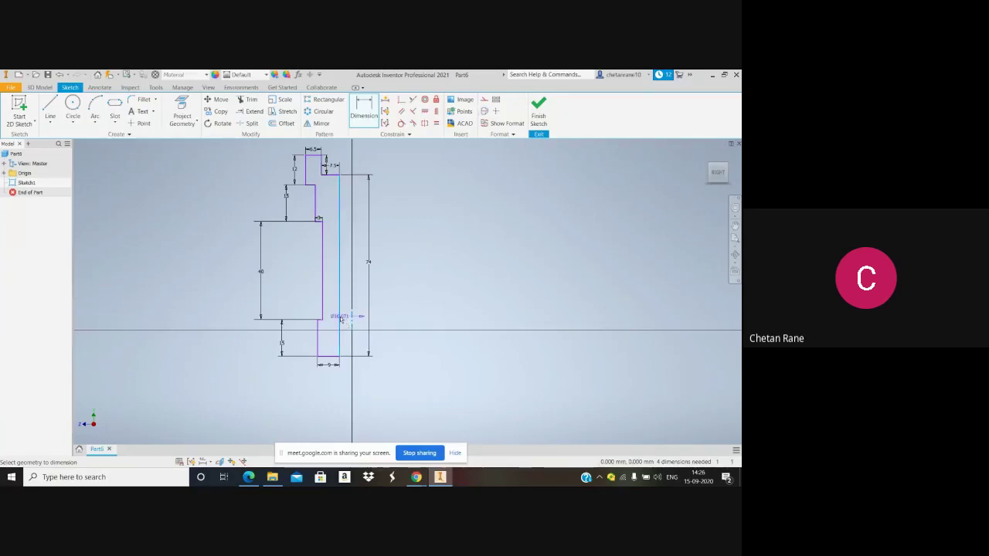
{"action": "left_click", "coordinate": [357, 327]}
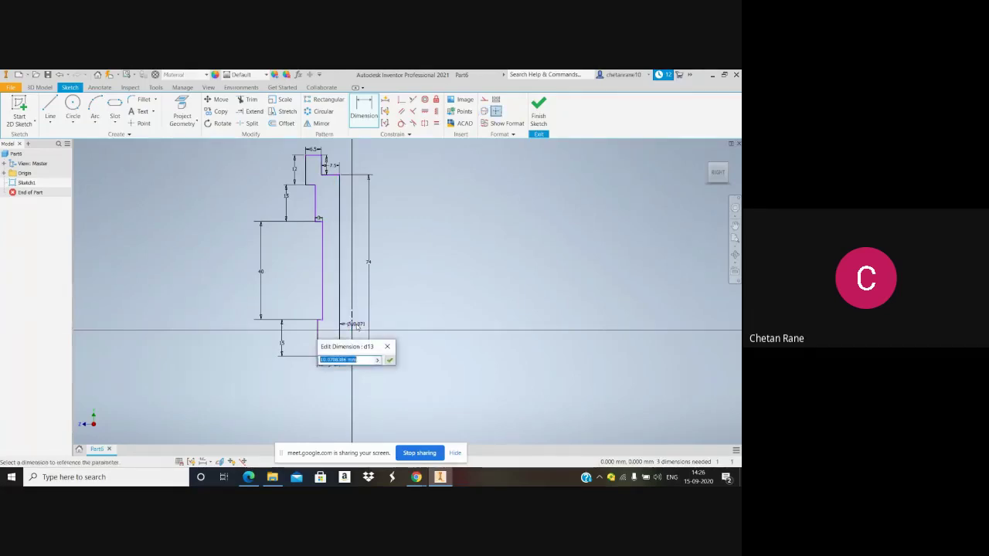
{"action": "type", "text": "50"}
{"action": "key", "text": "Return"}
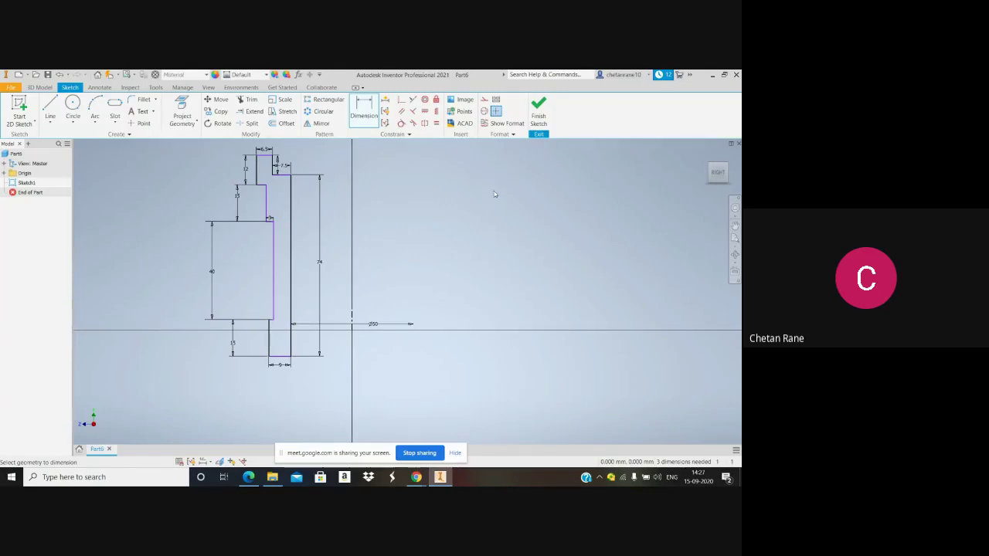
{"action": "left_click", "coordinate": [538, 112]}
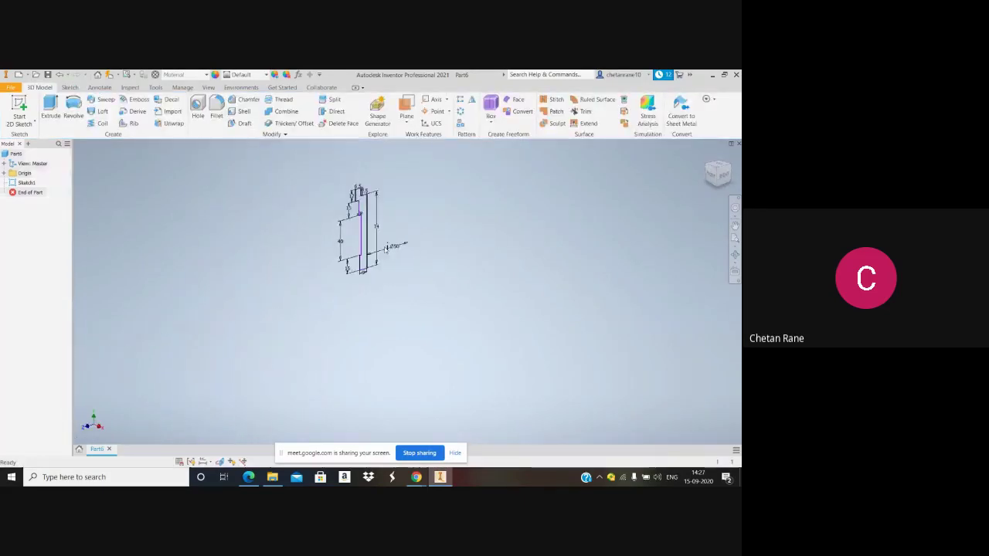
Revolve the bush profile a full 360° into Revolution1 and zoom in
{"action": "left_click", "coordinate": [80, 116]}
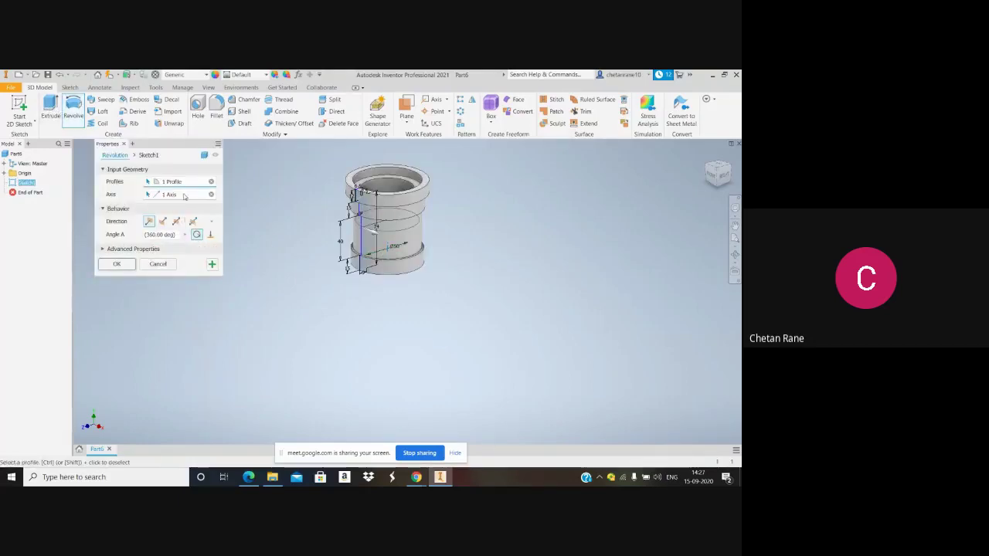
{"action": "left_click", "coordinate": [116, 264]}
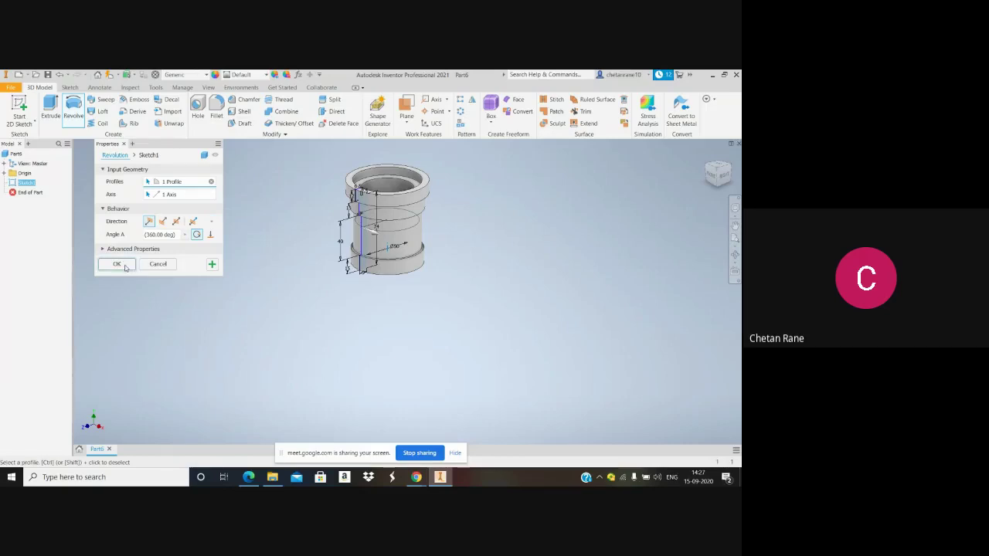
{"action": "scroll", "coordinate": [363, 176], "scroll_direction": "up", "scroll_amount": 5}
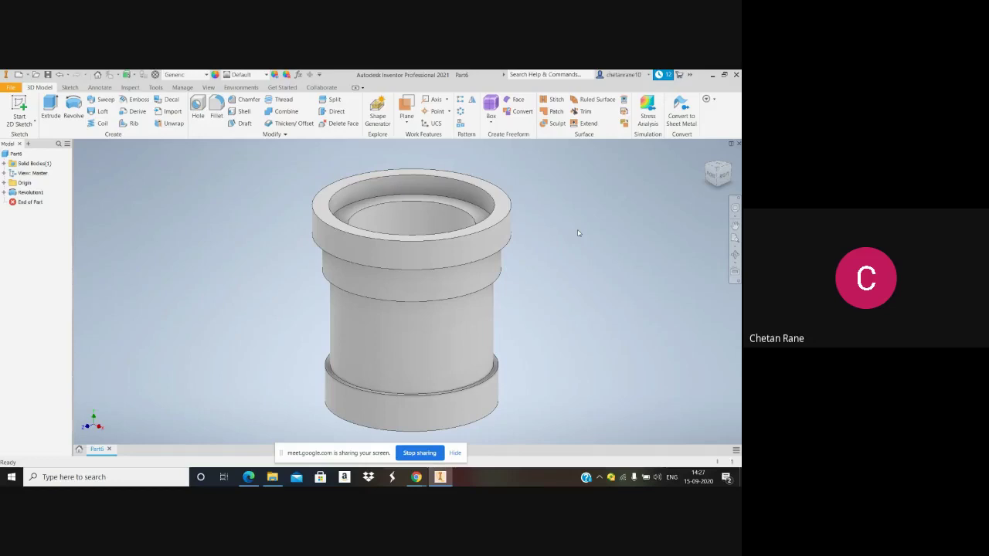
{"action": "left_click", "coordinate": [248, 476]}
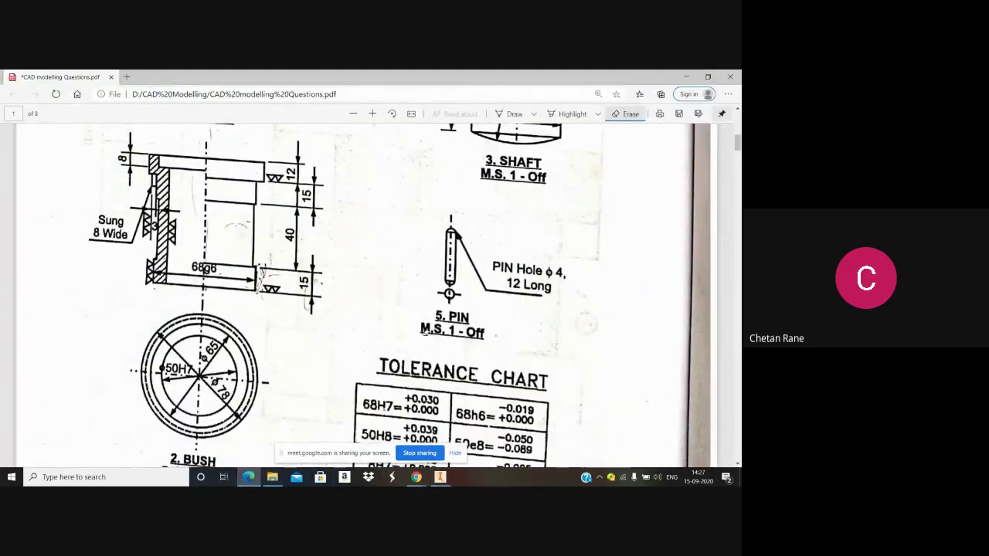
Ink loops around the 8-wide sung and the ϕ68H7 bore edge on the bush drawing
{"action": "left_click", "coordinate": [510, 113]}
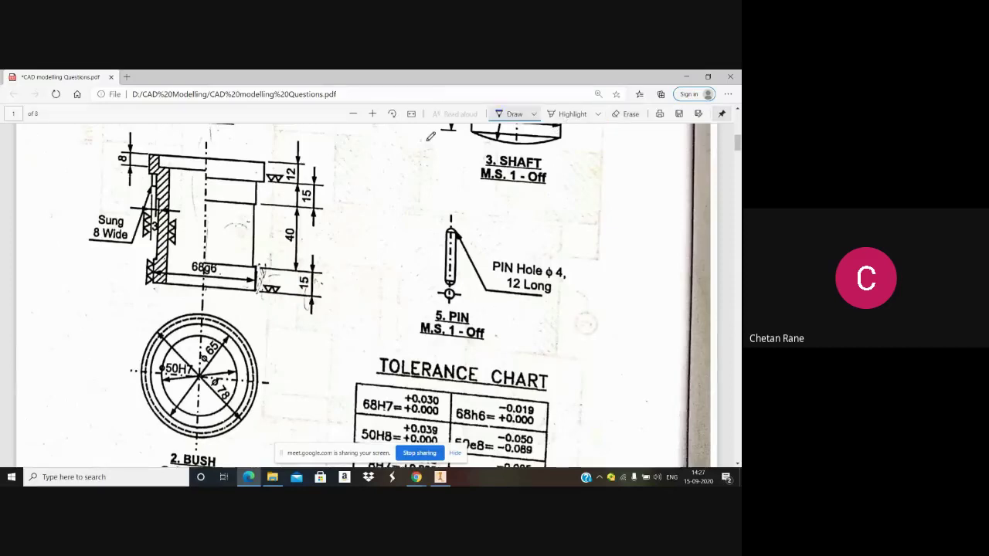
{"action": "mouse_move", "coordinate": [155, 159]}
{"action": "left_mouse_down"}
{"action": "mouse_move", "coordinate": [147, 193]}
{"action": "mouse_move", "coordinate": [168, 196]}
{"action": "mouse_move", "coordinate": [164, 162]}
{"action": "left_mouse_up"}
{"action": "scroll", "coordinate": [189, 246], "scroll_direction": "up", "scroll_amount": 1}
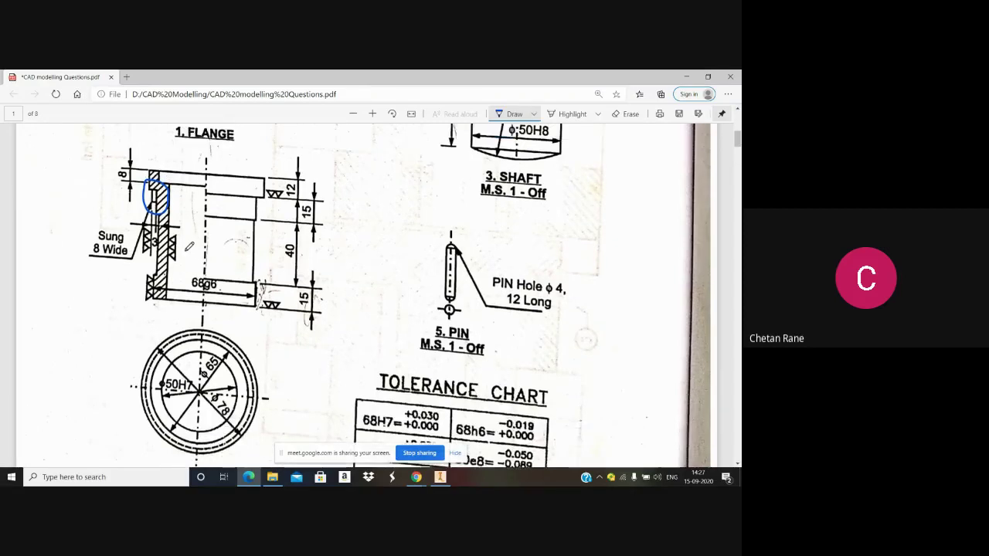
{"action": "scroll", "coordinate": [189, 246], "scroll_direction": "up", "scroll_amount": 5}
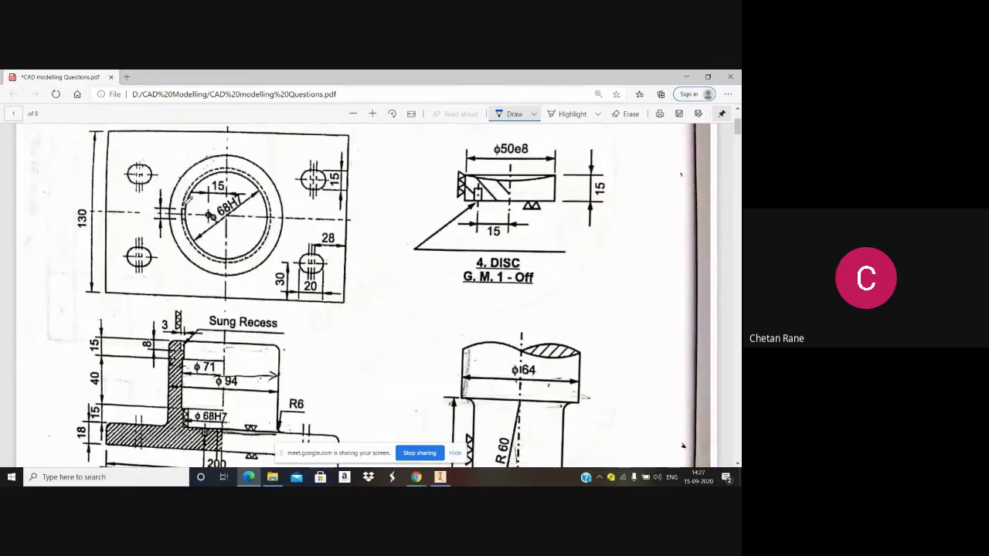
{"action": "mouse_move", "coordinate": [190, 198]}
{"action": "left_mouse_down"}
{"action": "mouse_move", "coordinate": [170, 220]}
{"action": "mouse_move", "coordinate": [176, 236]}
{"action": "mouse_move", "coordinate": [191, 224]}
{"action": "mouse_move", "coordinate": [187, 209]}
{"action": "left_mouse_up"}
{"action": "scroll", "coordinate": [133, 287], "scroll_direction": "down", "scroll_amount": 5}
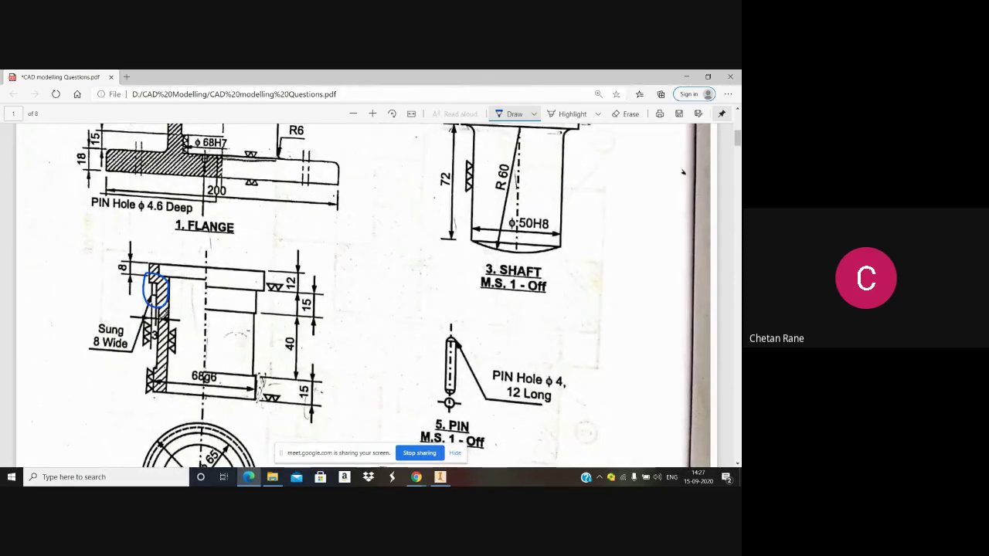
{"action": "key", "text": "Escape"}
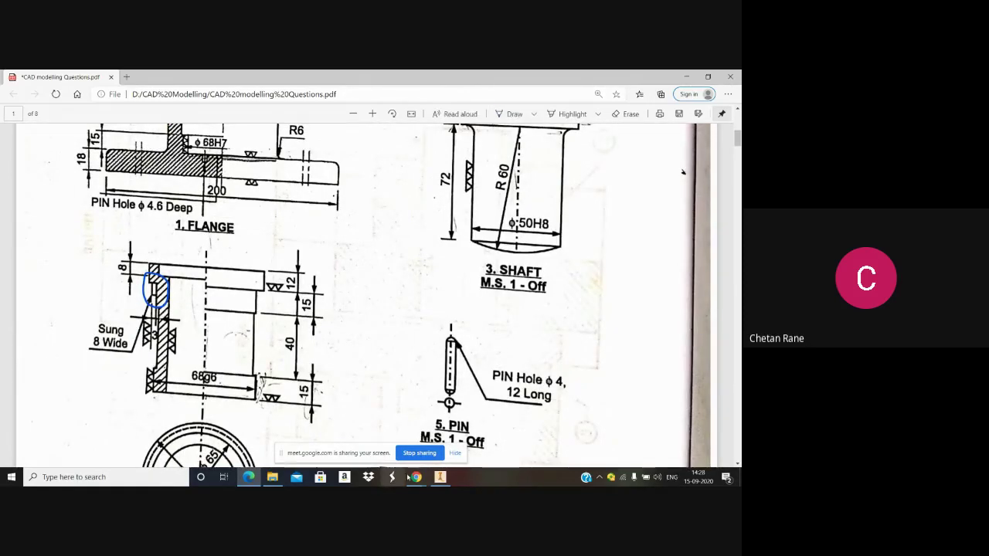
{"action": "key", "text": "alt+Tab"}
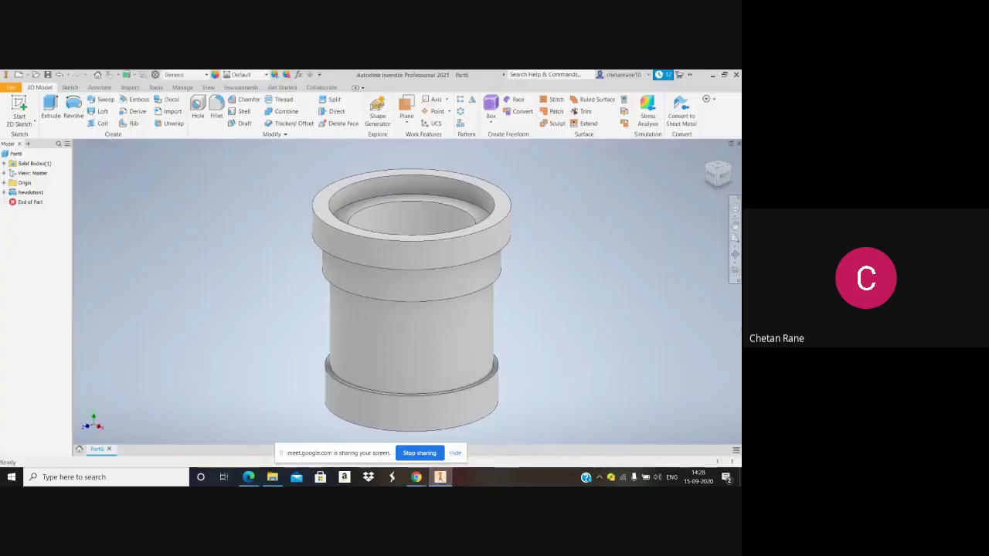
Free-orbit the bush solid so its underside and bore face the viewer
{"action": "left_click", "coordinate": [734, 255]}
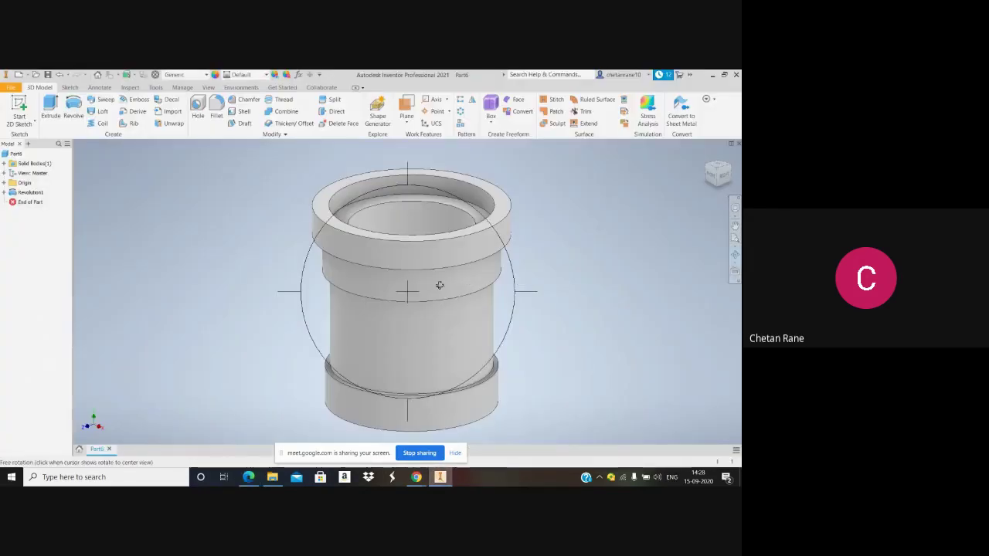
{"action": "left_click_drag", "start_coordinate": [438, 285], "coordinate": [438, 267]}
{"action": "key", "text": "Escape"}
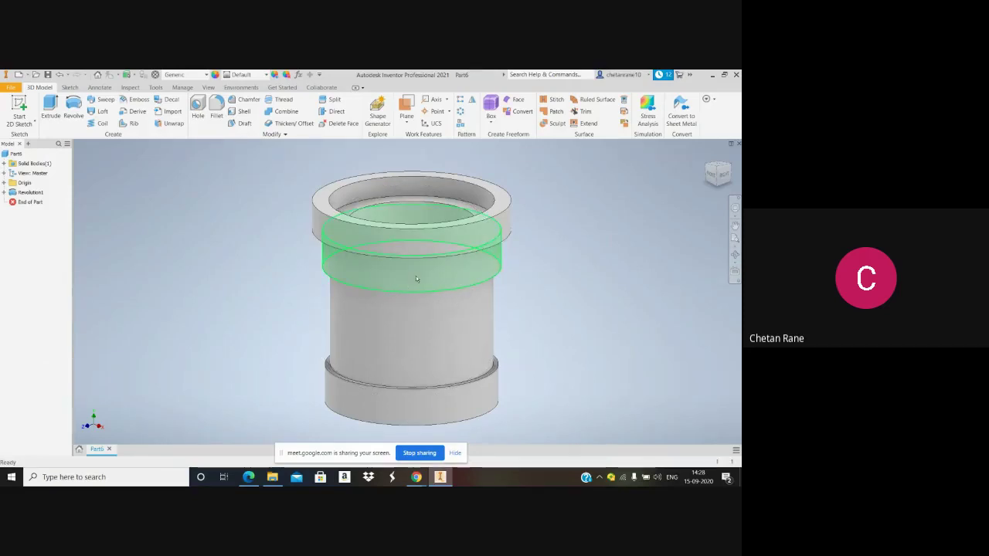
{"action": "left_click", "coordinate": [735, 253]}
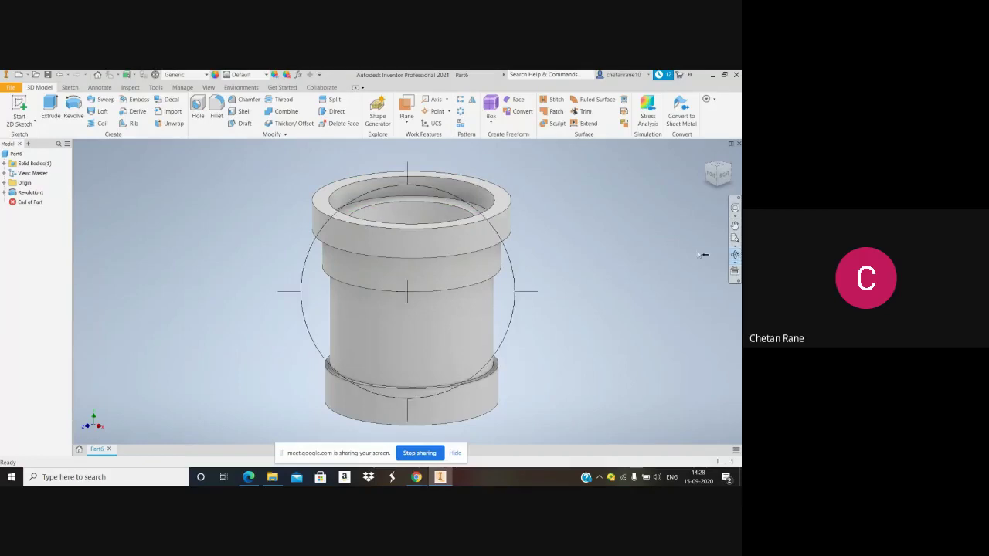
{"action": "left_click_drag", "start_coordinate": [445, 252], "coordinate": [436, 213]}
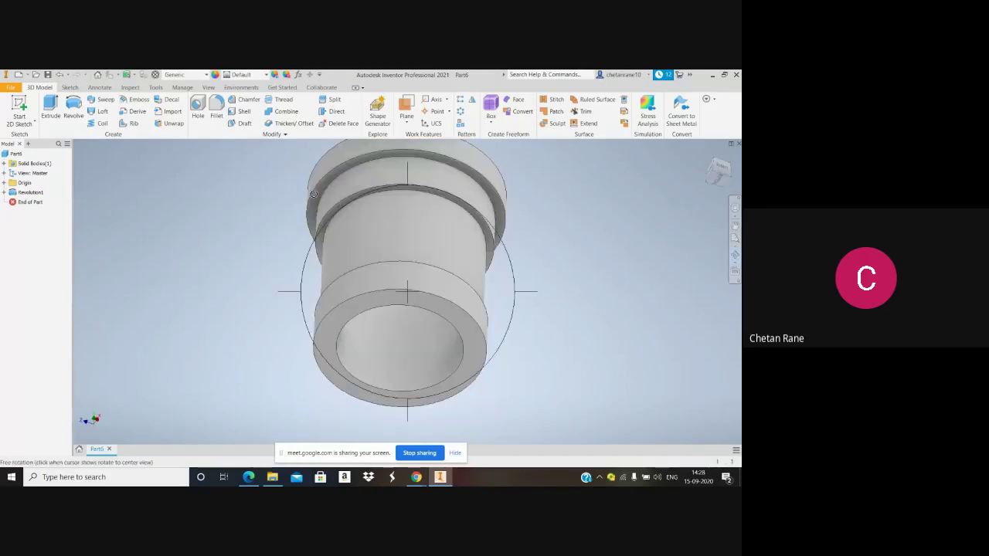
{"action": "left_click_drag", "start_coordinate": [331, 198], "coordinate": [327, 221]}
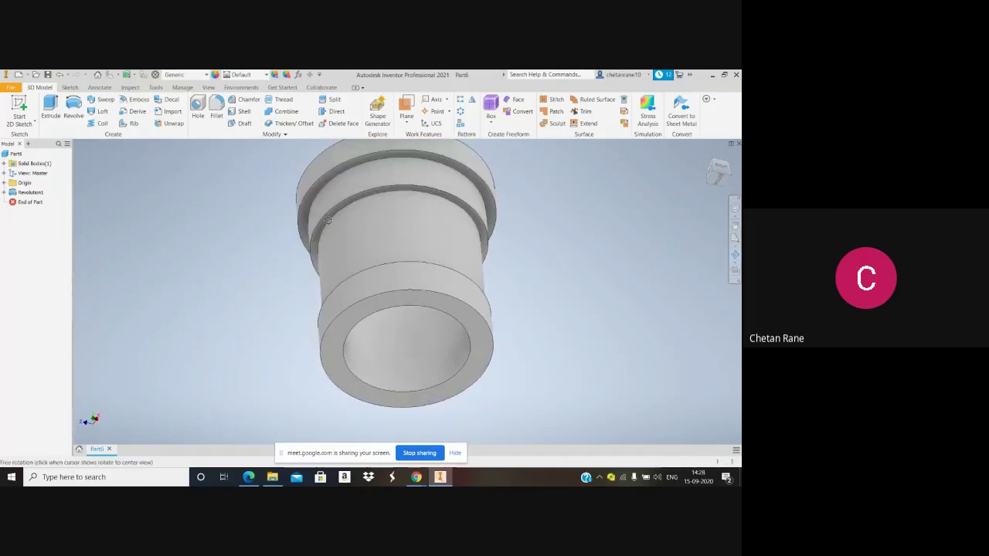
{"action": "key", "text": "Escape"}
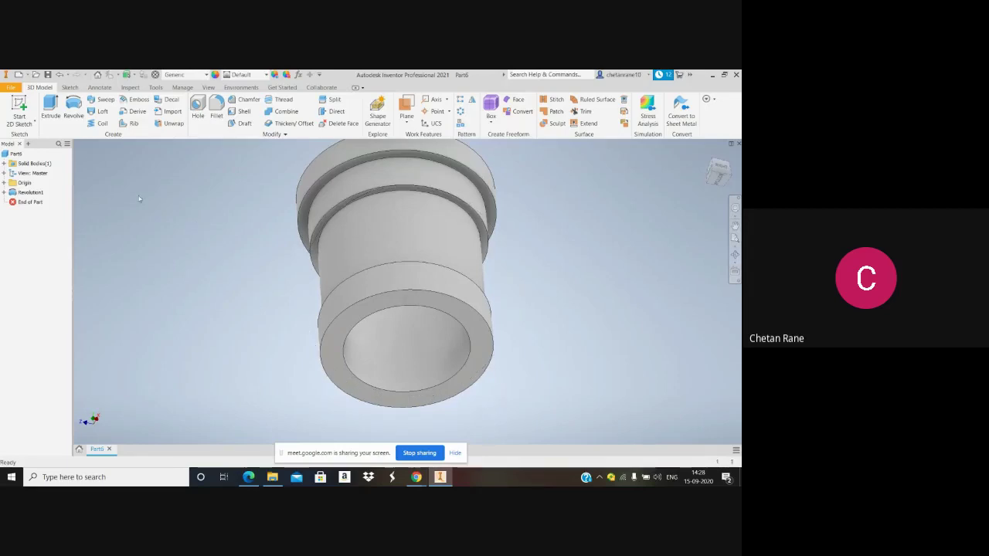
Make the YZ origin plane visible from the browser and start a new 2D sketch
{"action": "left_click", "coordinate": [4, 183]}
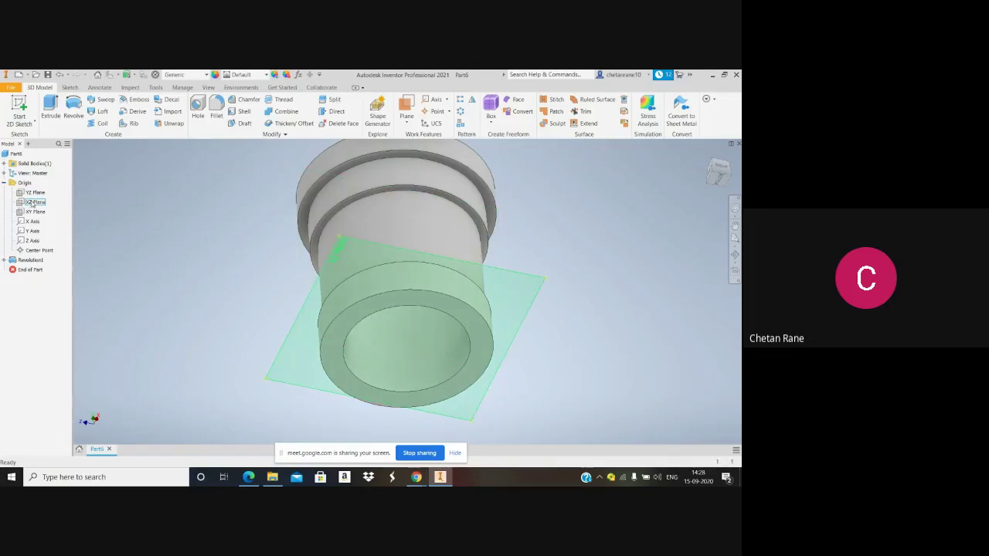
{"action": "left_click", "coordinate": [37, 197]}
{"action": "right_click", "coordinate": [38, 198]}
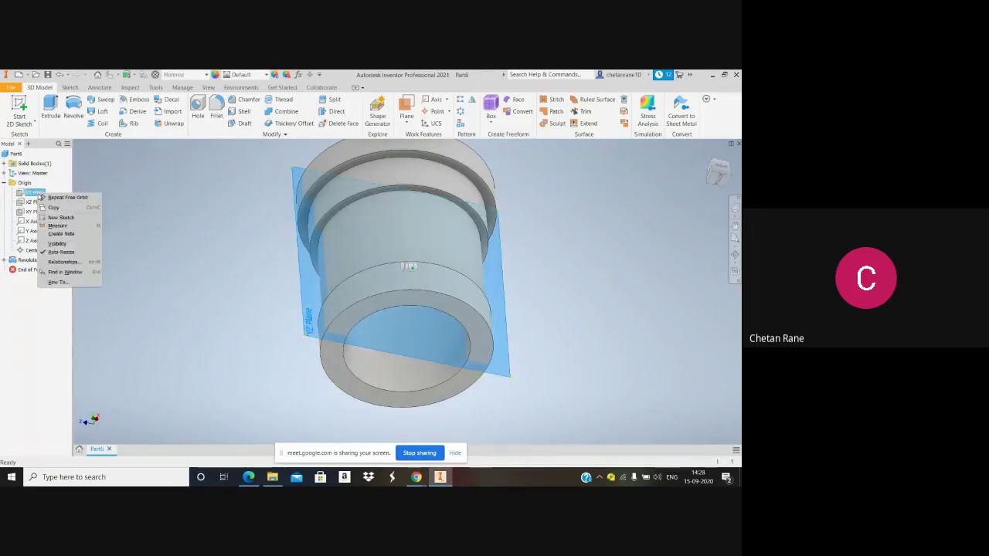
{"action": "left_click", "coordinate": [62, 244]}
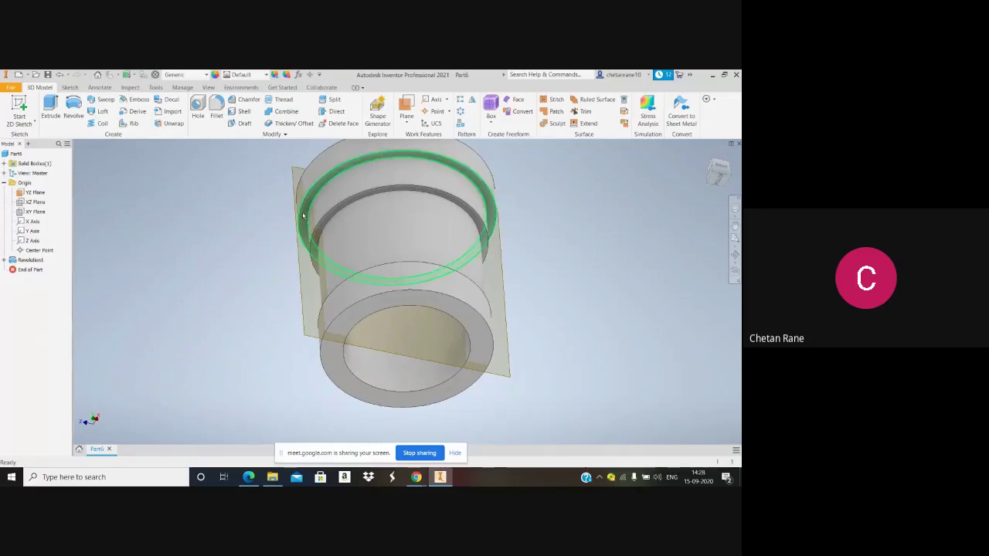
{"action": "mouse_move", "coordinate": [315, 227]}
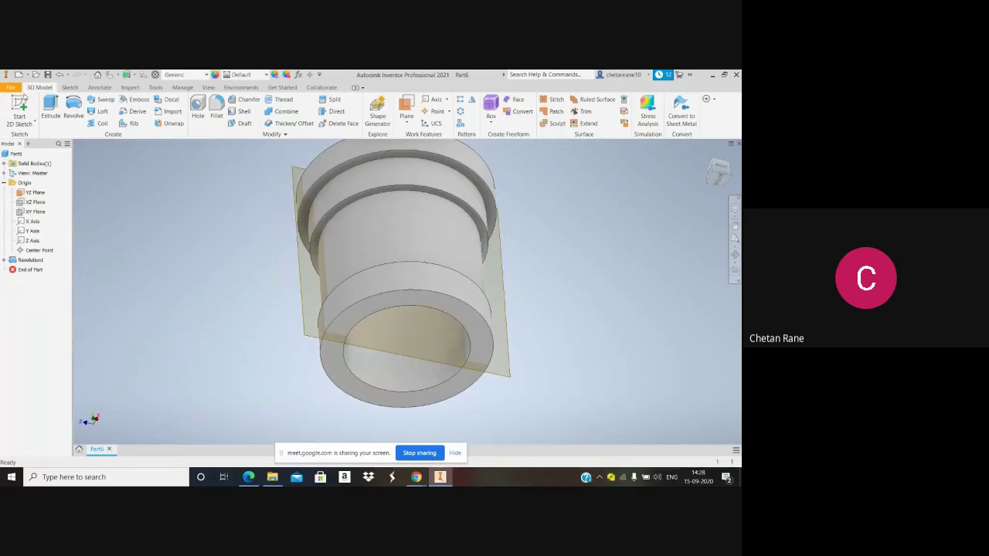
{"action": "left_click", "coordinate": [22, 105]}
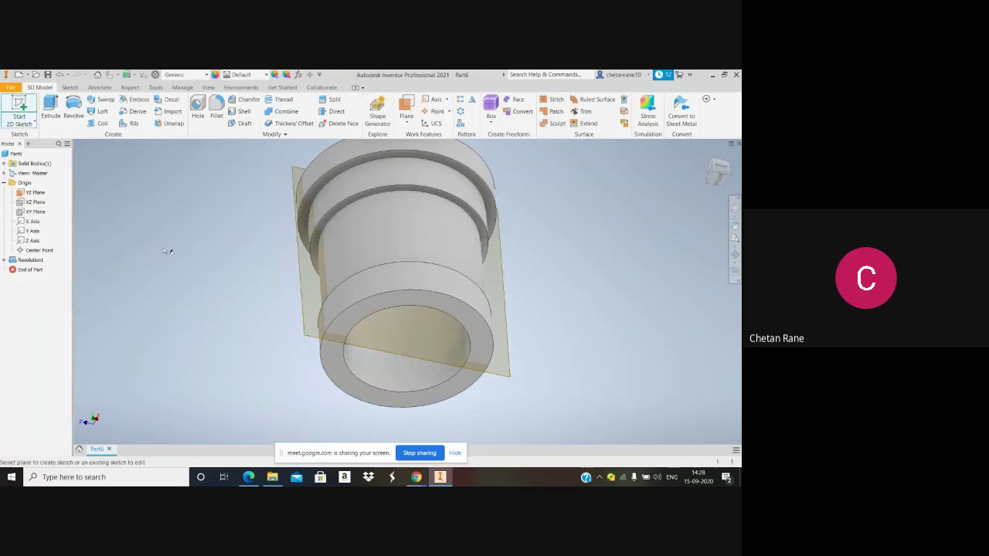
Sketch a two-point rectangle on the groove face beside the ring
{"action": "left_click", "coordinate": [310, 205]}
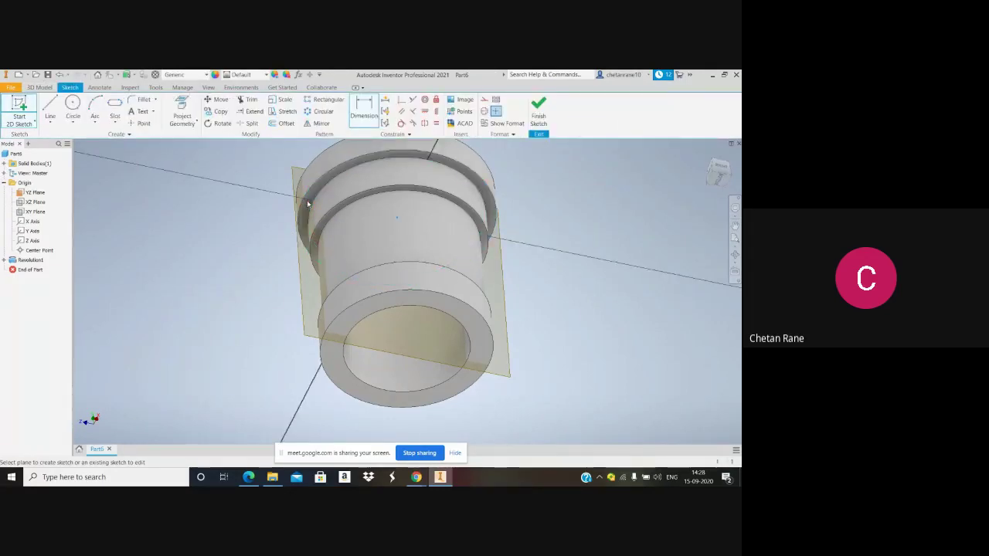
{"action": "scroll", "coordinate": [322, 301], "scroll_direction": "up", "scroll_amount": 3}
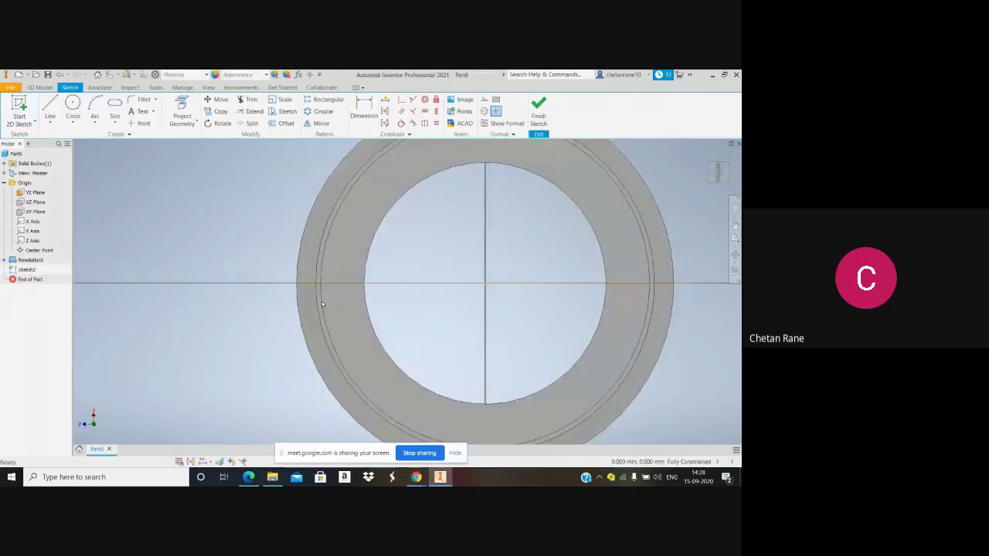
{"action": "scroll", "coordinate": [322, 301], "scroll_direction": "up", "scroll_amount": 3}
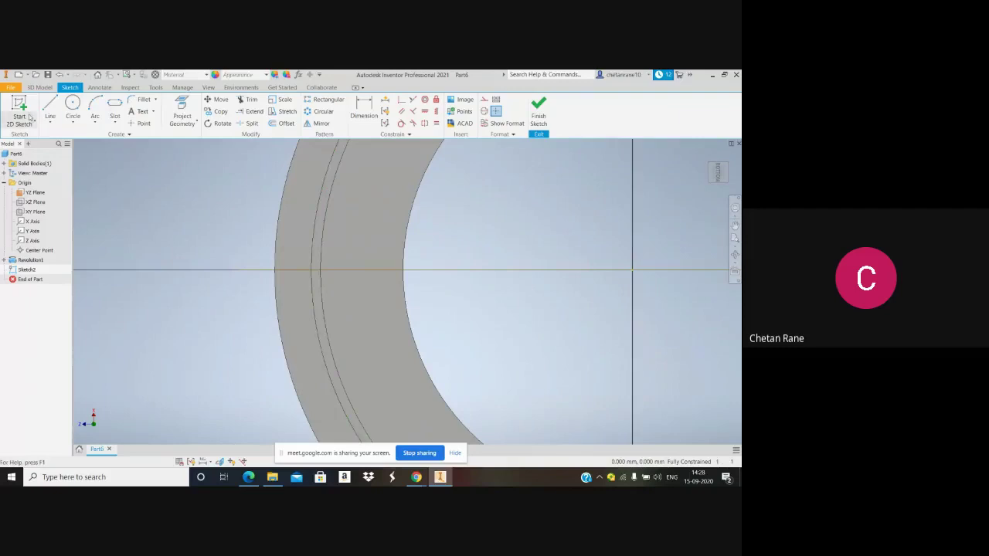
{"action": "left_click", "coordinate": [116, 128]}
{"action": "left_click", "coordinate": [137, 175]}
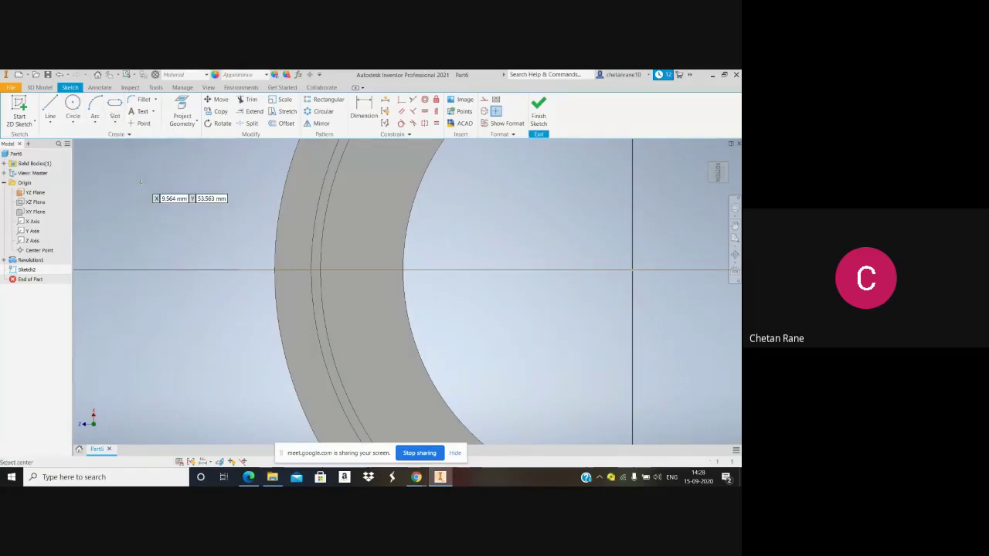
{"action": "left_click", "coordinate": [122, 122]}
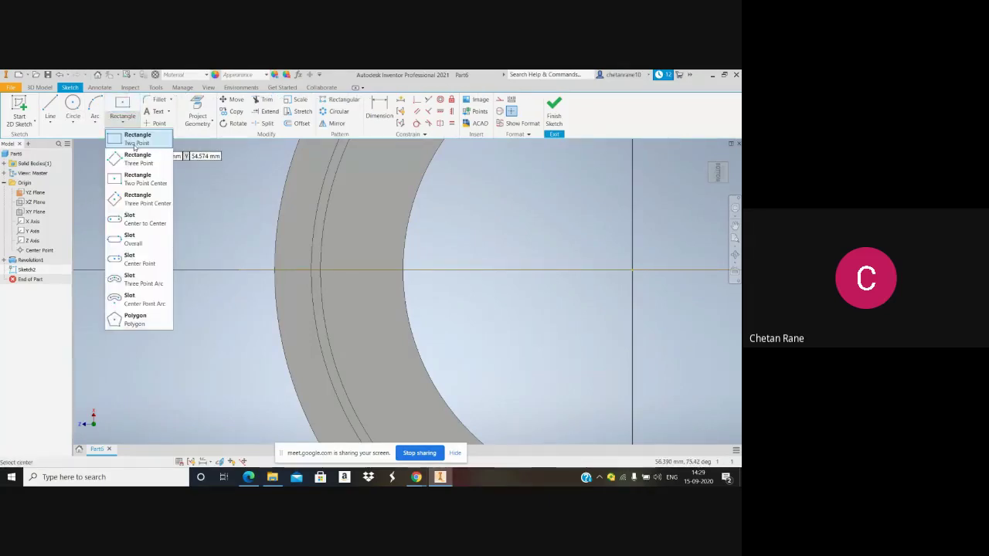
{"action": "left_click", "coordinate": [135, 143]}
{"action": "left_click", "coordinate": [178, 231]}
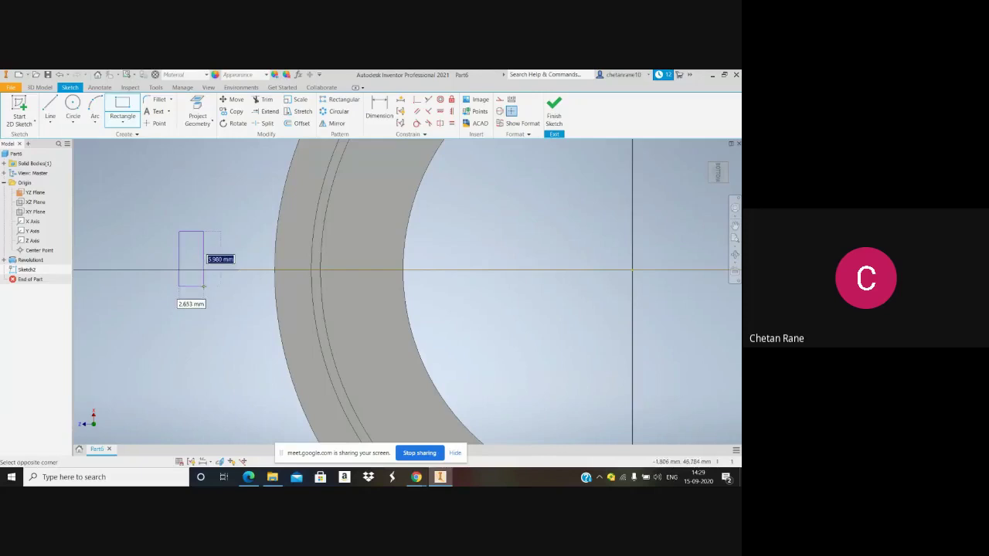
{"action": "left_click", "coordinate": [209, 293]}
Dimension the rectangle 3 wide and 10 high
{"action": "key", "text": "d"}
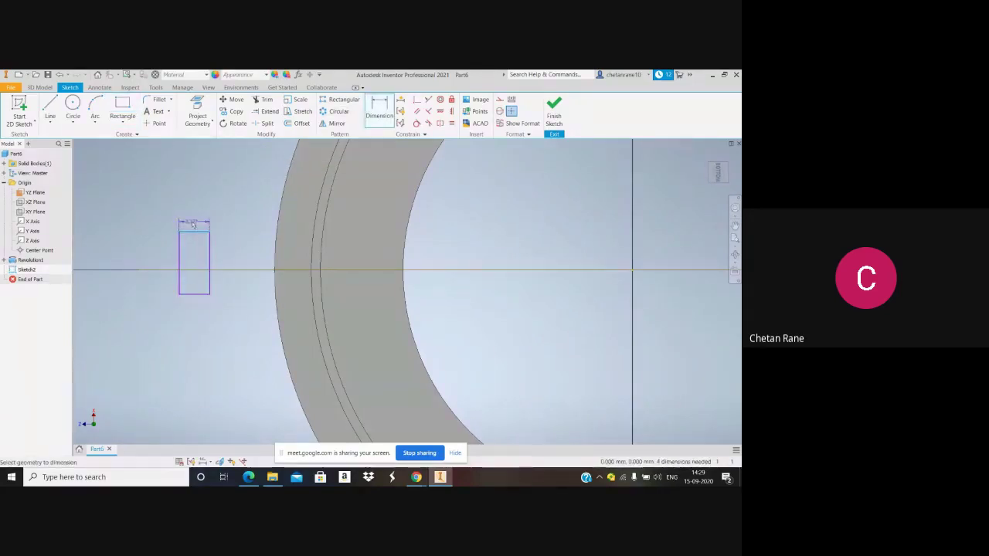
{"action": "left_click", "coordinate": [194, 224]}
{"action": "type", "text": "3"}
{"action": "key", "text": "Return"}
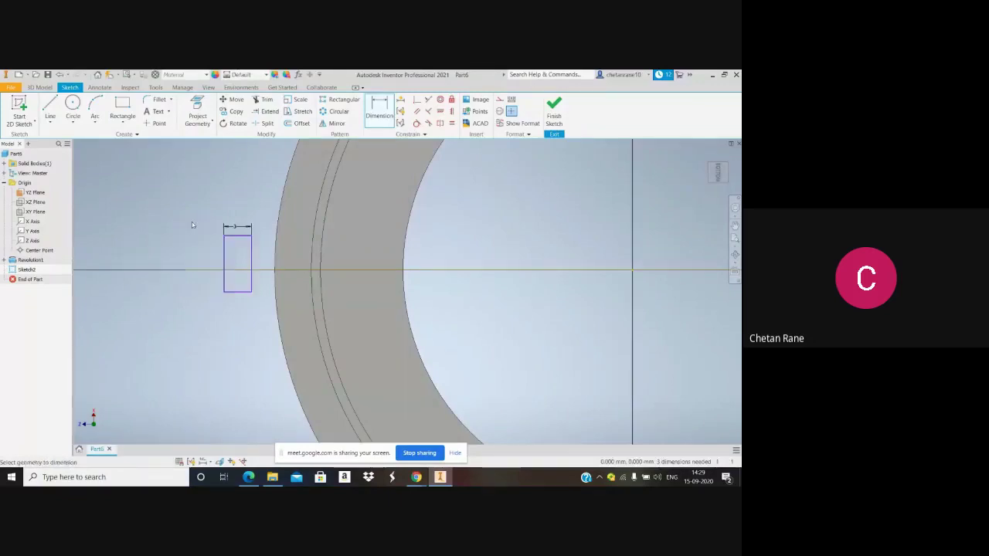
{"action": "left_click", "coordinate": [225, 255]}
{"action": "left_click", "coordinate": [198, 257]}
{"action": "type", "text": "10"}
{"action": "key", "text": "Return"}
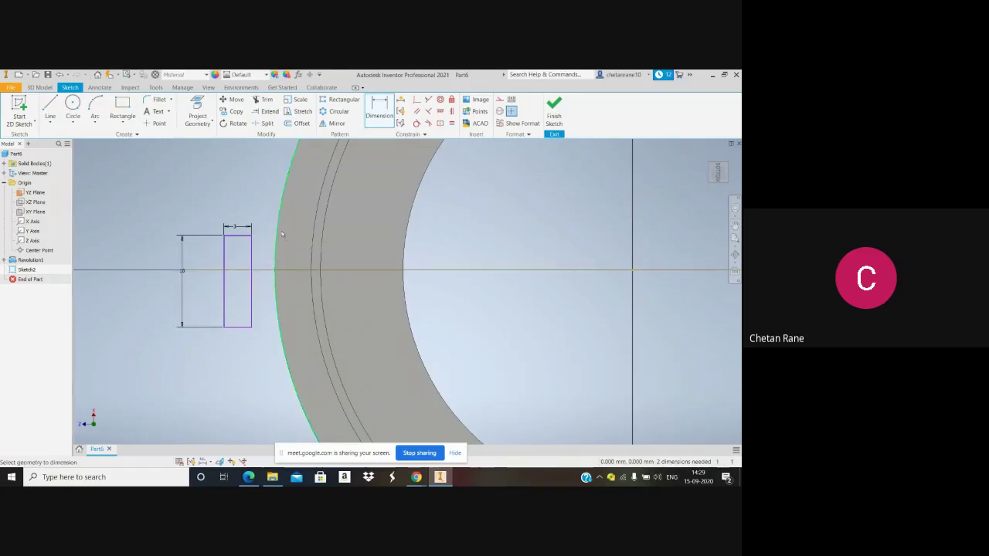
Make both right corners coincident with the outer arc and finish the sketch
{"action": "left_click", "coordinate": [417, 101]}
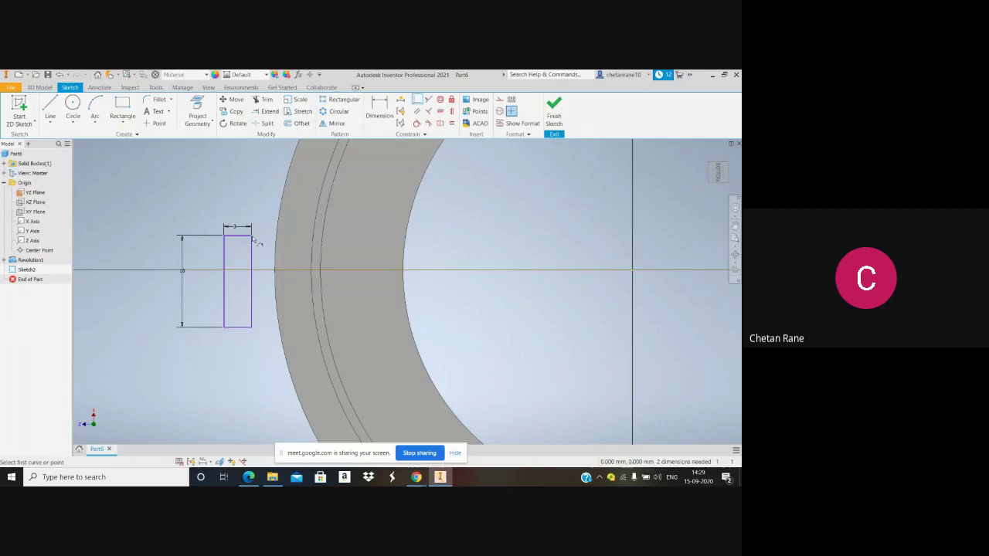
{"action": "left_click", "coordinate": [316, 208]}
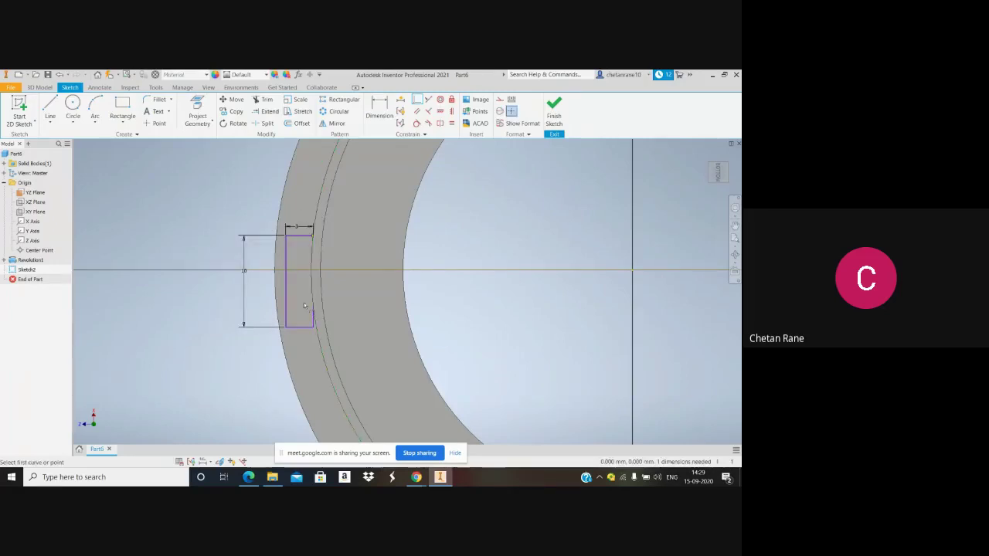
{"action": "left_click", "coordinate": [315, 332]}
{"action": "left_click", "coordinate": [317, 333]}
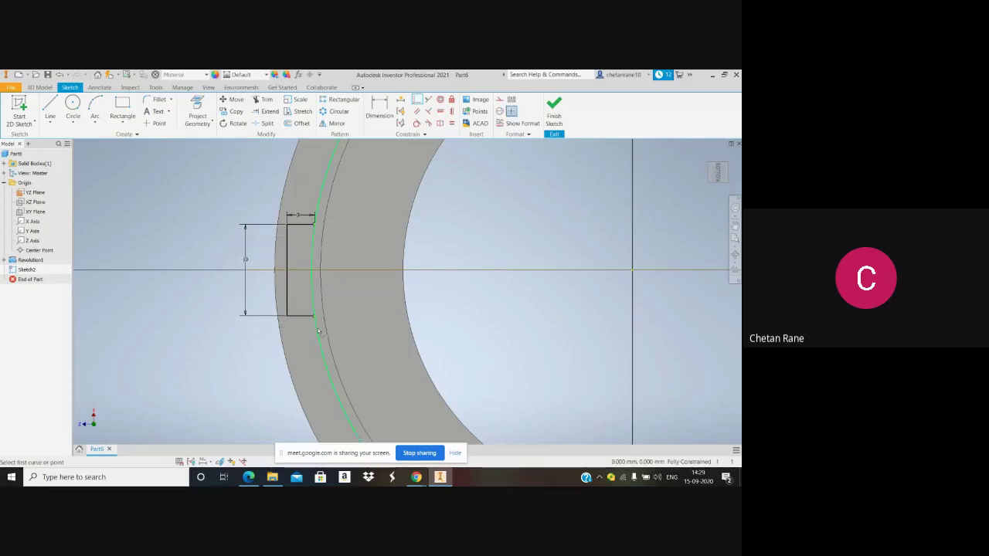
{"action": "left_click", "coordinate": [553, 112]}
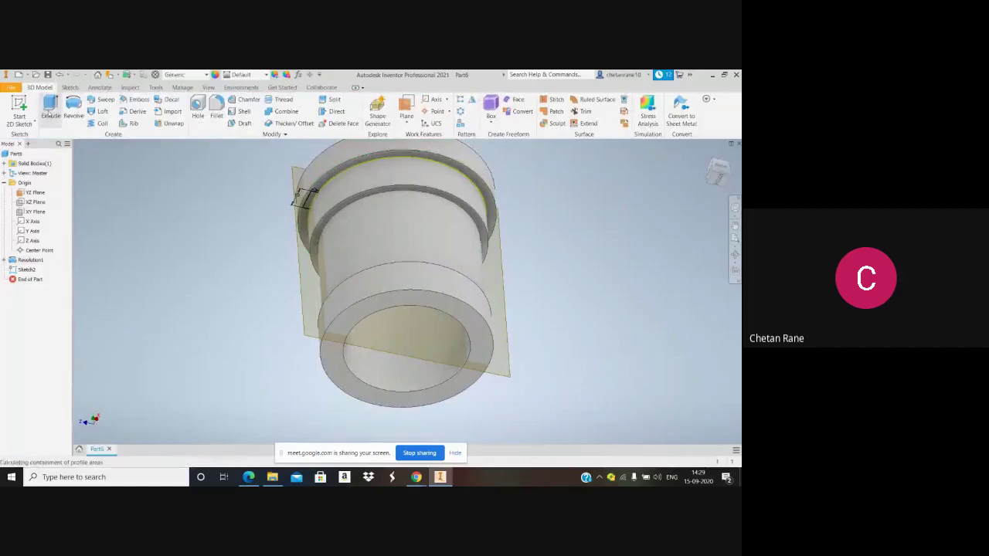
Extrude the small rectangle profile 8 mm into Extrusion1
{"action": "left_click", "coordinate": [47, 112]}
{"action": "left_click", "coordinate": [308, 199]}
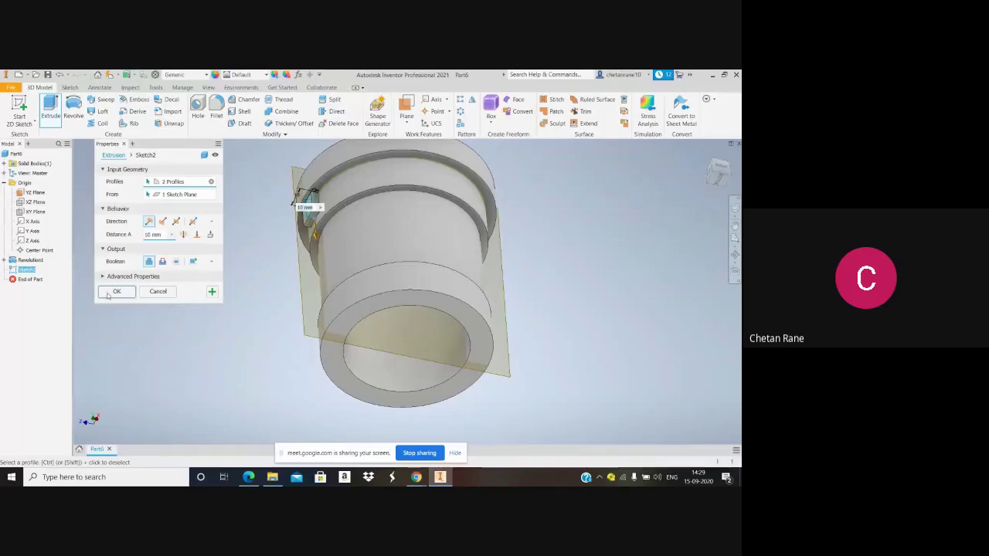
{"action": "left_click", "coordinate": [157, 234]}
{"action": "type", "text": "8"}
{"action": "left_click", "coordinate": [110, 295]}
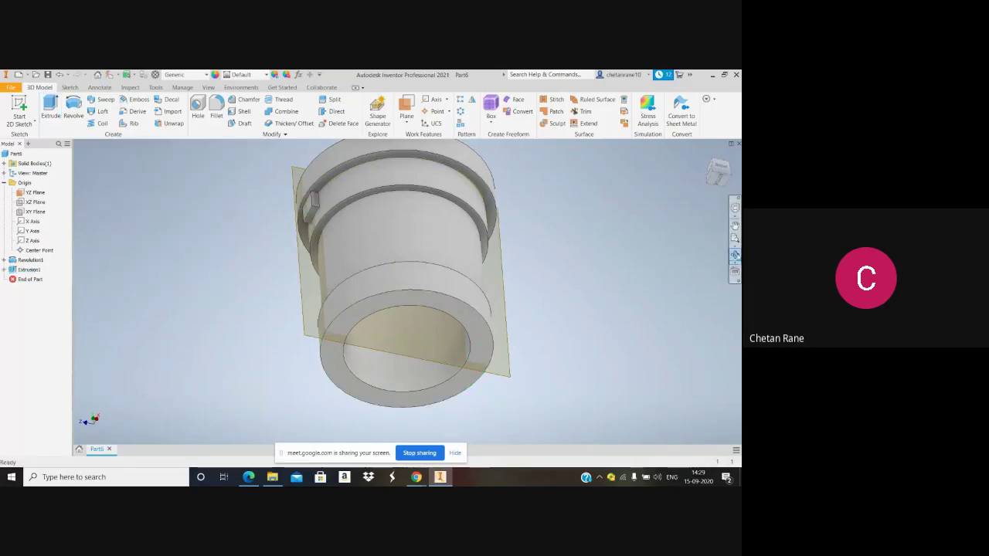
Free-orbit the part upright to look into its top
{"action": "left_click", "coordinate": [734, 254]}
{"action": "left_click_drag", "start_coordinate": [417, 259], "coordinate": [454, 260]}
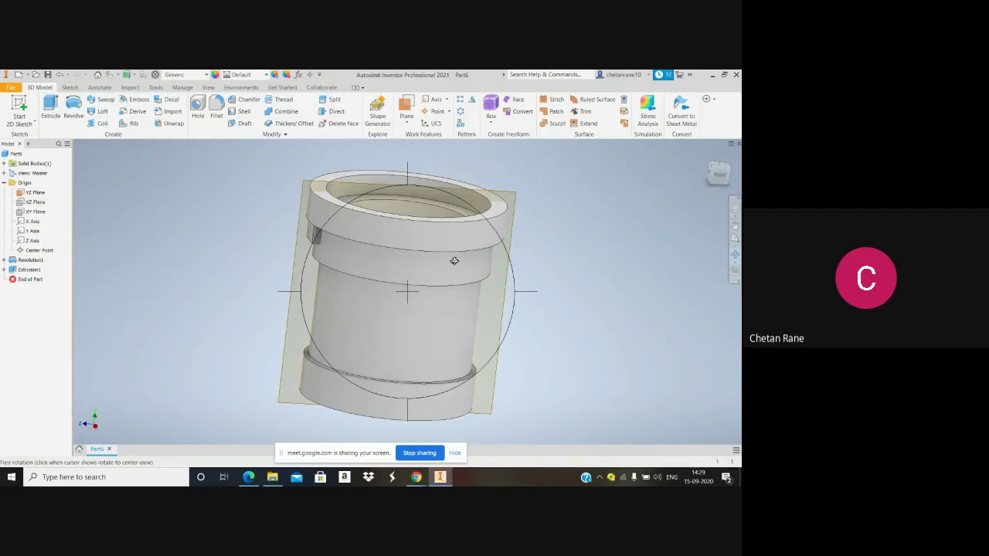
{"action": "left_click_drag", "start_coordinate": [455, 260], "coordinate": [416, 251]}
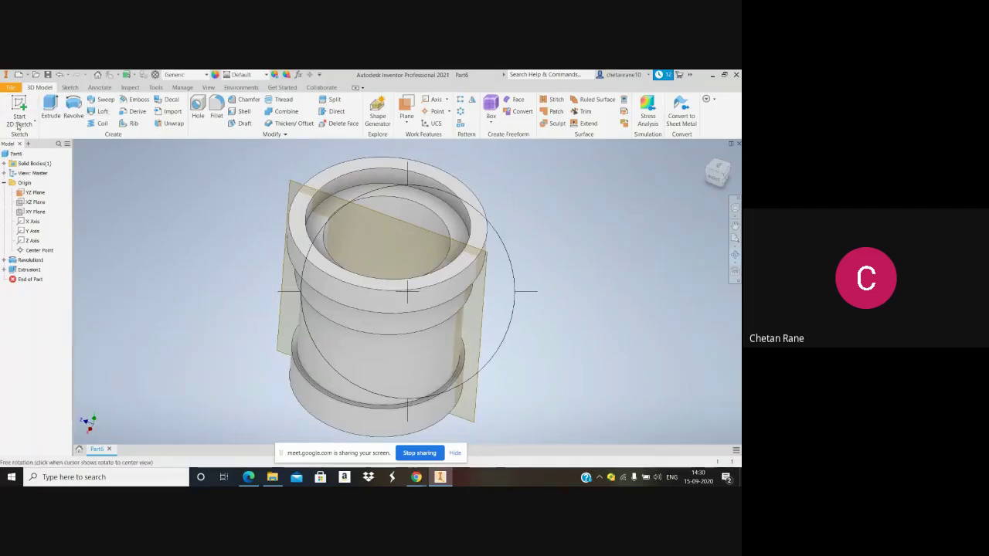
Save the part as Bush.ipt in the Foot step bearing parts folder, alongside Flange
{"action": "left_click", "coordinate": [11, 87]}
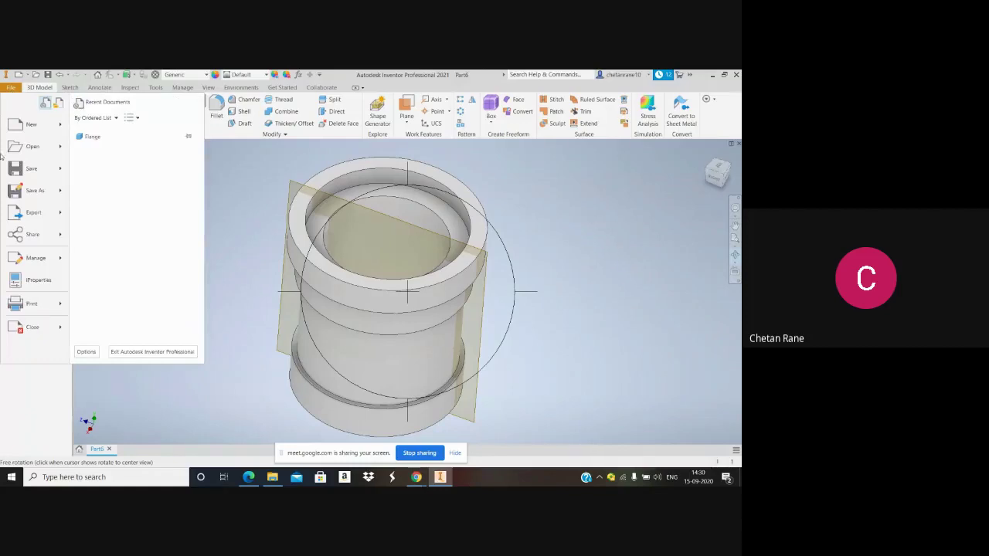
{"action": "left_click", "coordinate": [35, 190]}
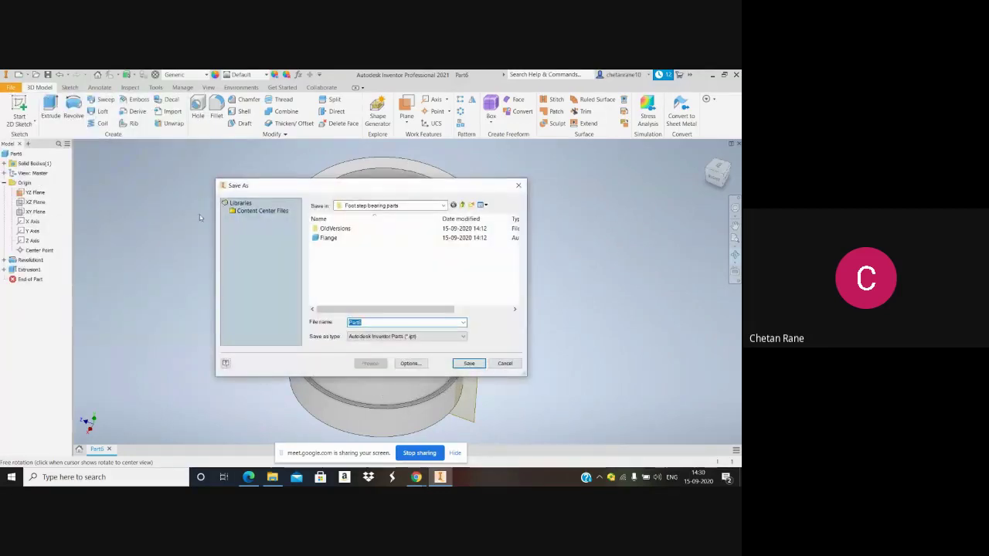
{"action": "mouse_move", "coordinate": [334, 242]}
{"action": "type", "text": "Bushing"}
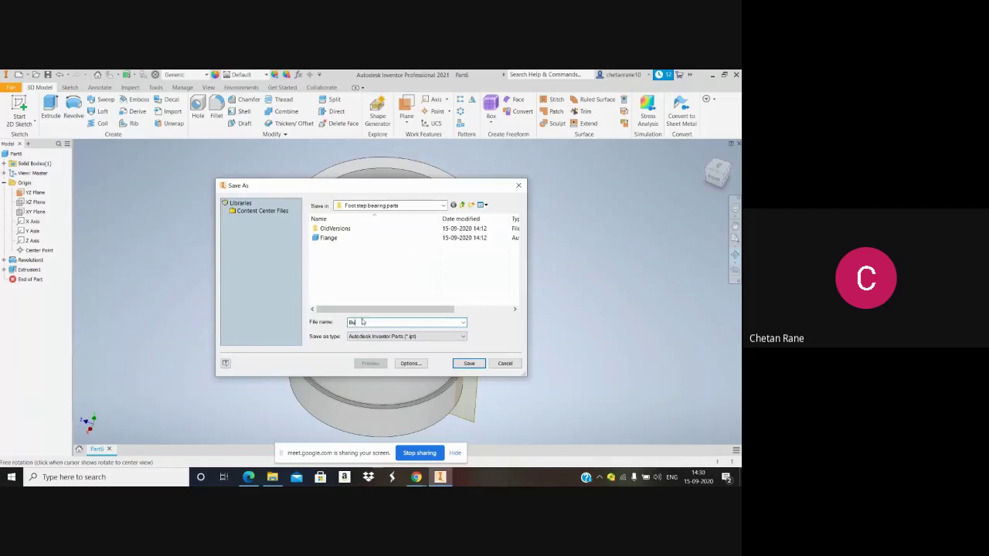
{"action": "left_click", "coordinate": [468, 363]}
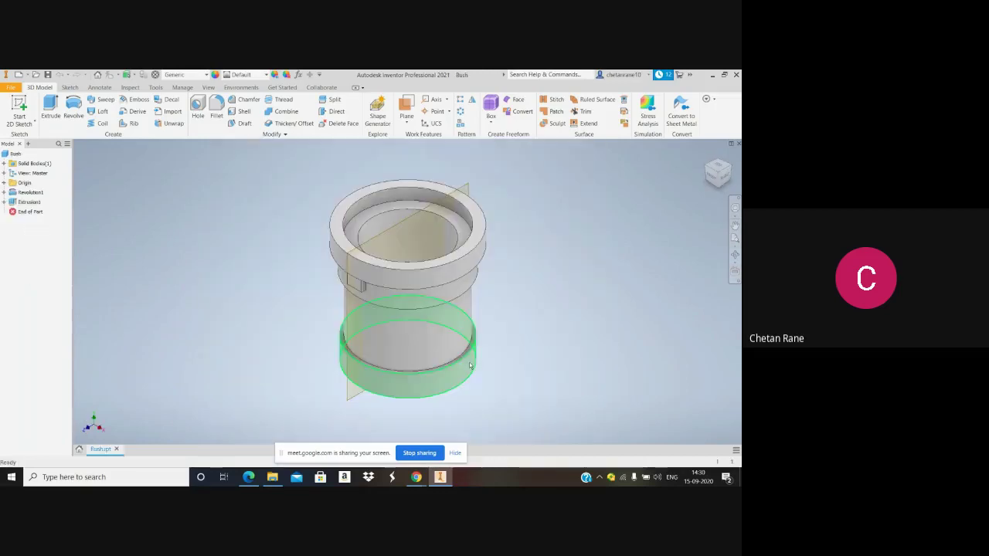
{"action": "mouse_move", "coordinate": [482, 377]}
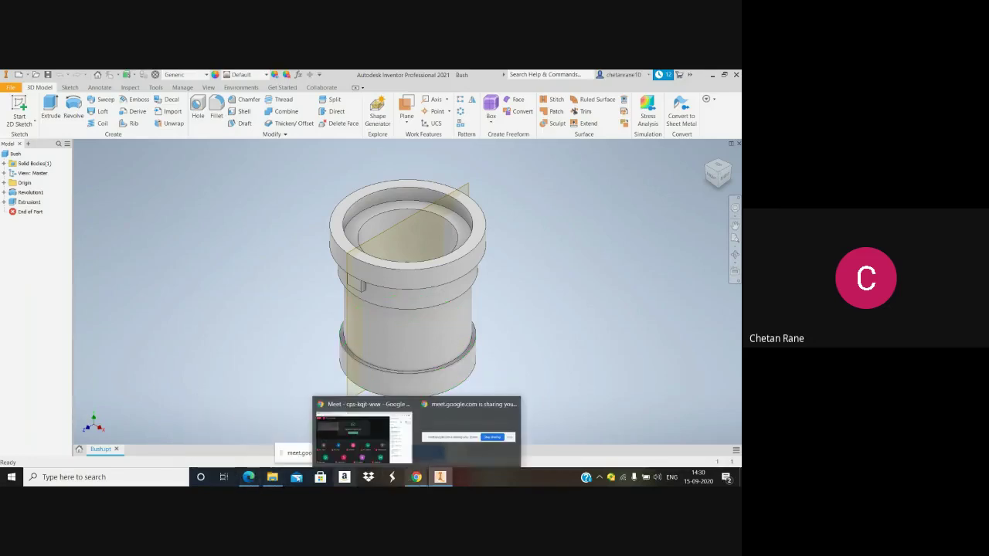
{"action": "mouse_move", "coordinate": [239, 484]}
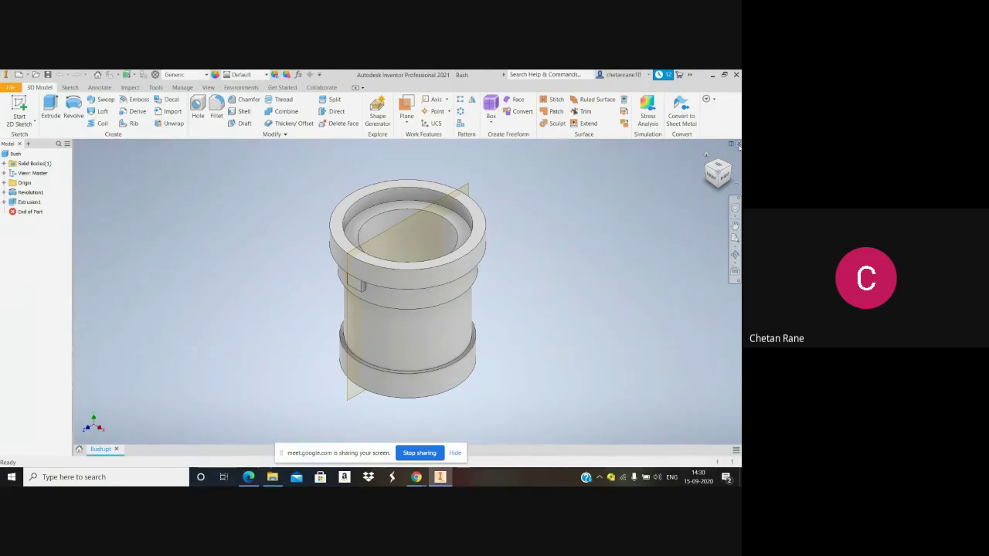
Close Bush.ipt and create a new part from the Standard (mm).ipt template
{"action": "left_click", "coordinate": [738, 144]}
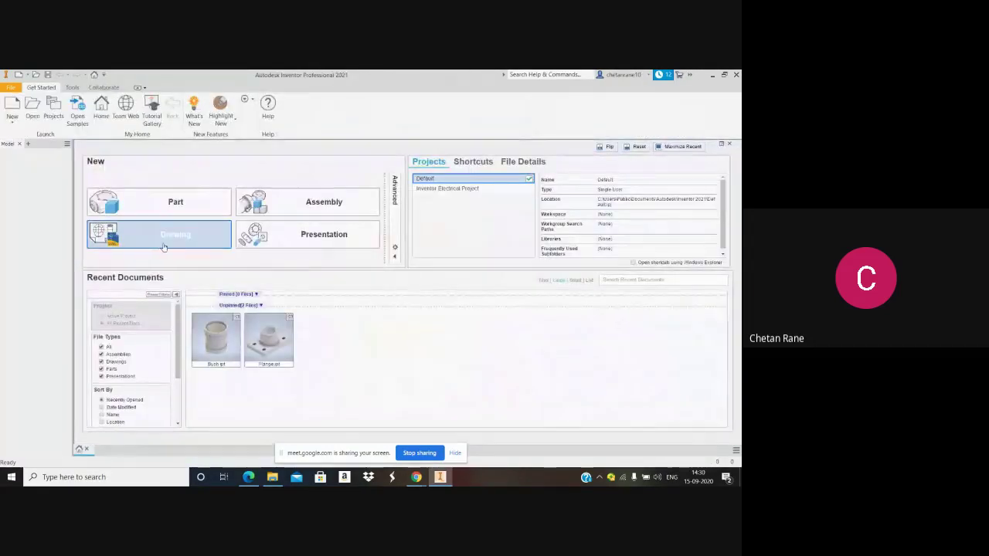
{"action": "left_click", "coordinate": [10, 108]}
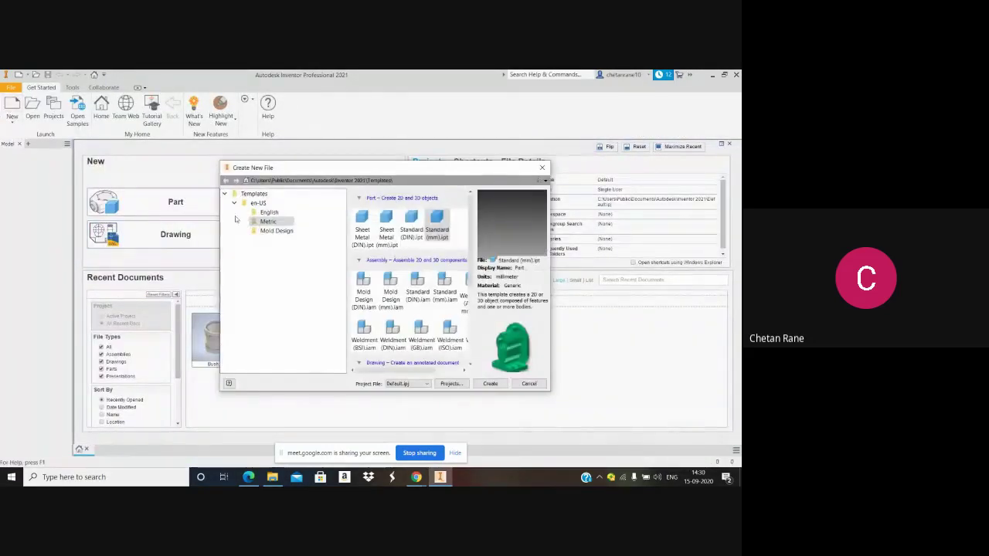
{"action": "left_click", "coordinate": [490, 383]}
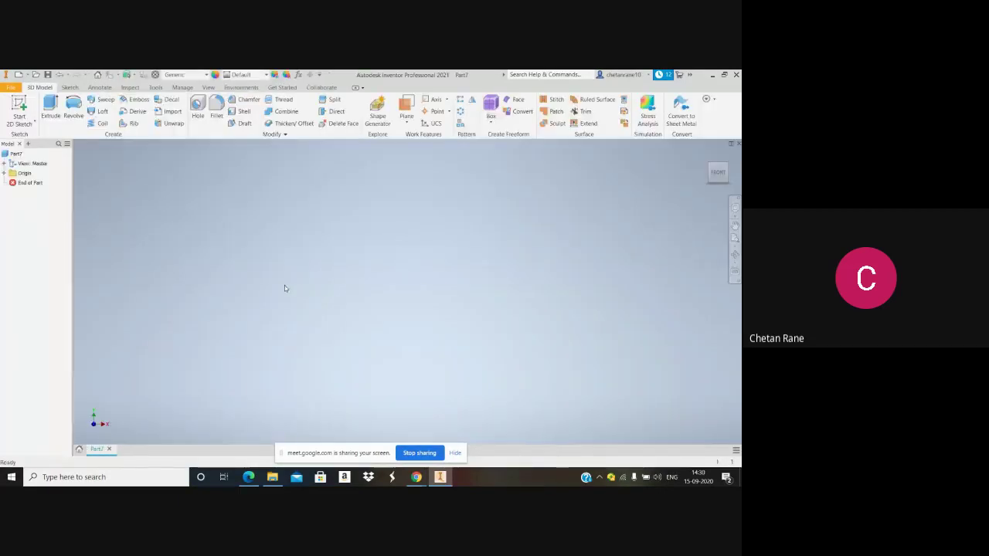
Start Sketch1 on an origin plane of the new part
{"action": "left_click", "coordinate": [24, 103]}
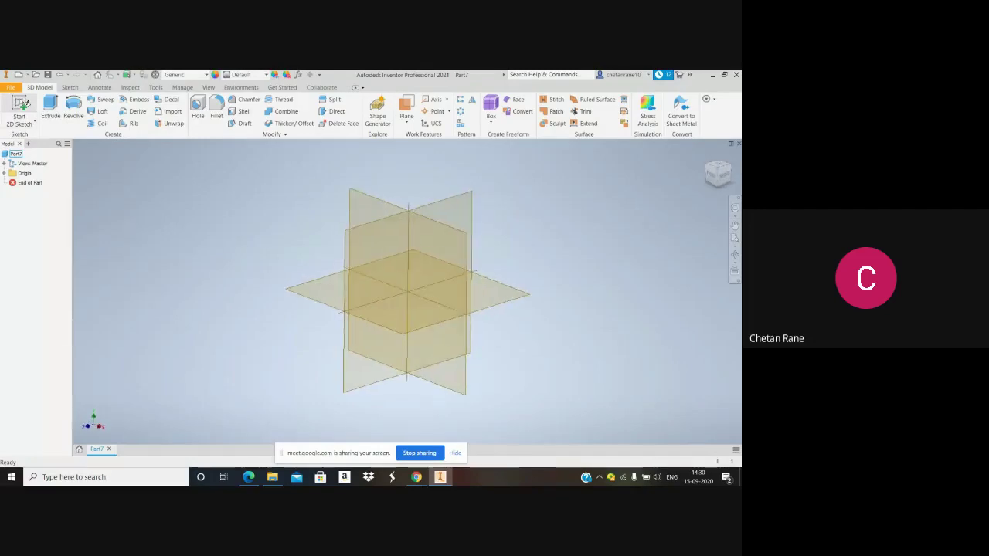
{"action": "left_click", "coordinate": [359, 263]}
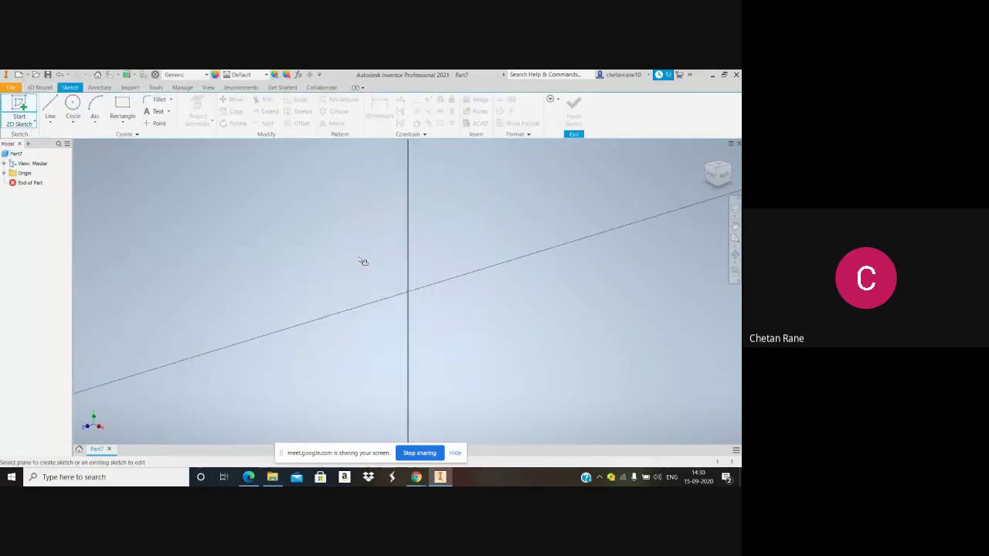
{"action": "left_click", "coordinate": [50, 108]}
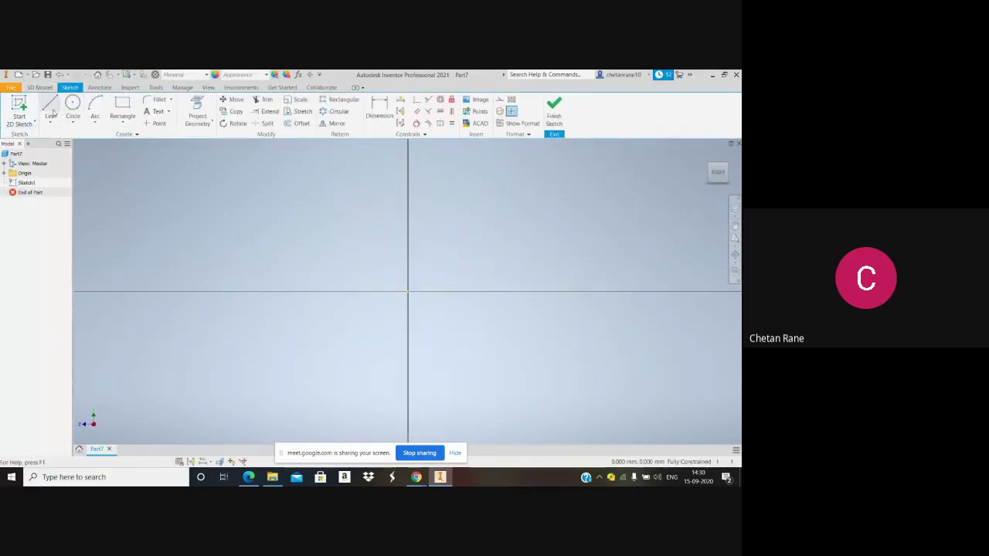
Draw a 74 mm vertical line starting from the horizontal axis
{"action": "left_click", "coordinate": [325, 292]}
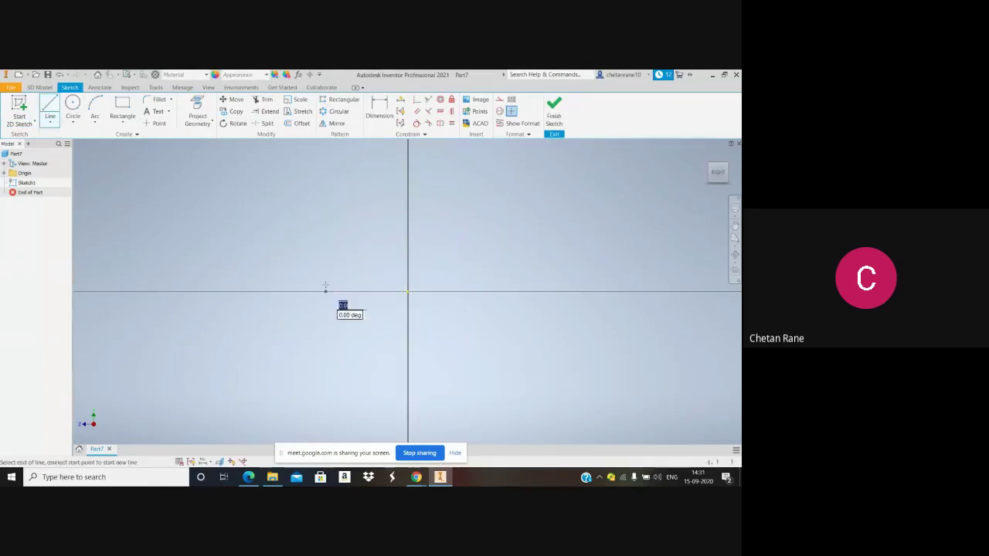
{"action": "type", "text": "7"}
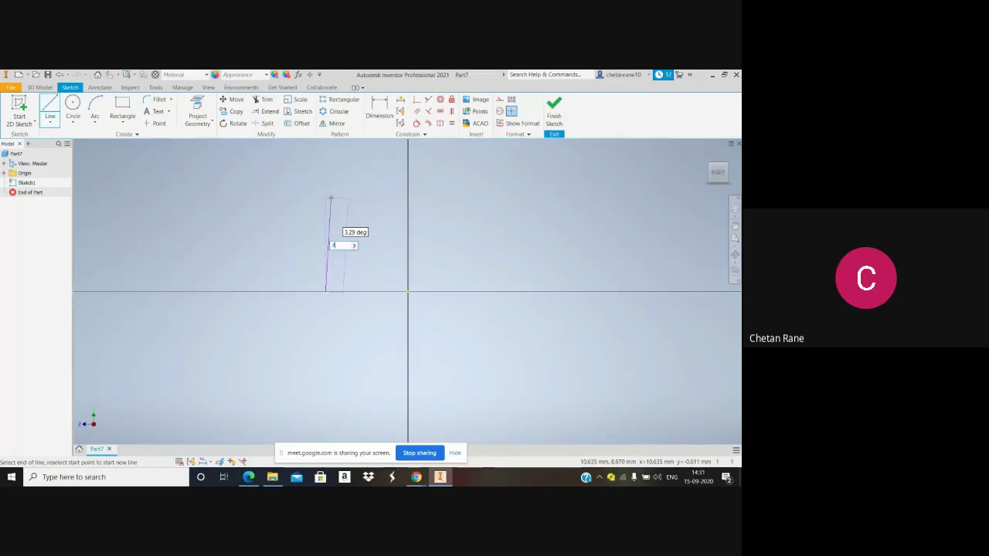
{"action": "key", "text": "BackSpace"}
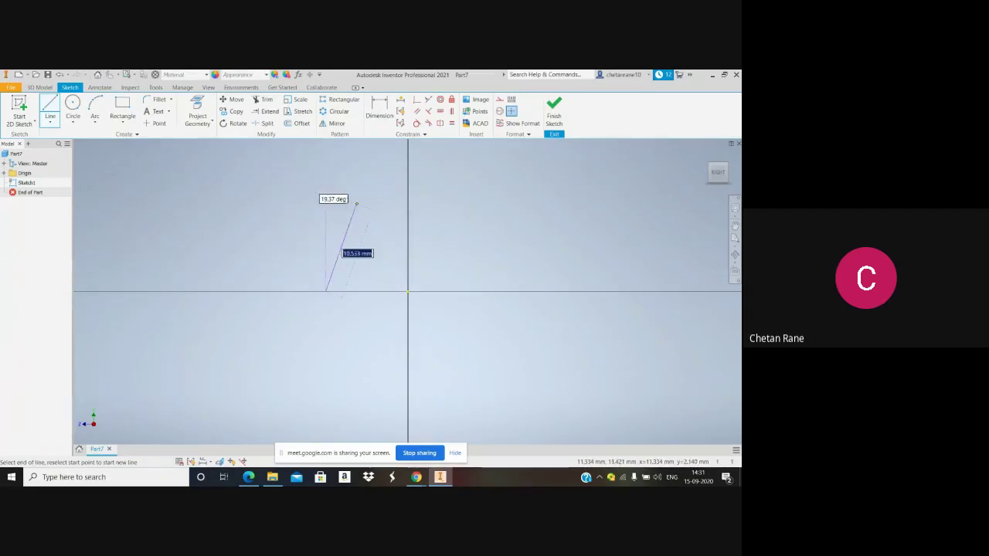
{"action": "type", "text": "74"}
{"action": "key", "text": "Return"}
{"action": "scroll", "coordinate": [326, 184], "scroll_direction": "down", "scroll_amount": 5}
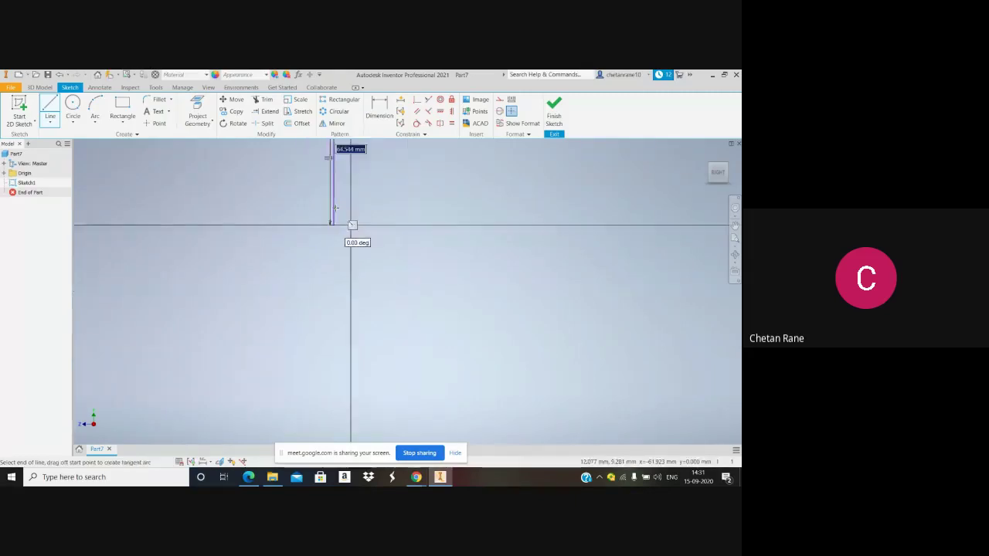
{"action": "scroll", "coordinate": [347, 184], "scroll_direction": "up", "scroll_amount": 3}
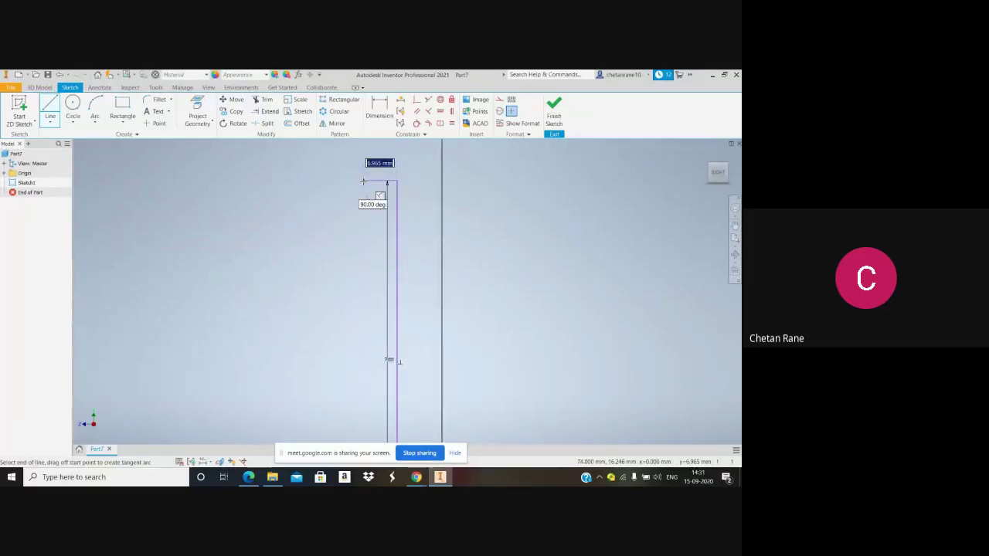
Continue the line chain with 7.5, 6.5 and 12 mm segments, then end it
{"action": "type", "text": "7.5"}
{"action": "key", "text": "Return"}
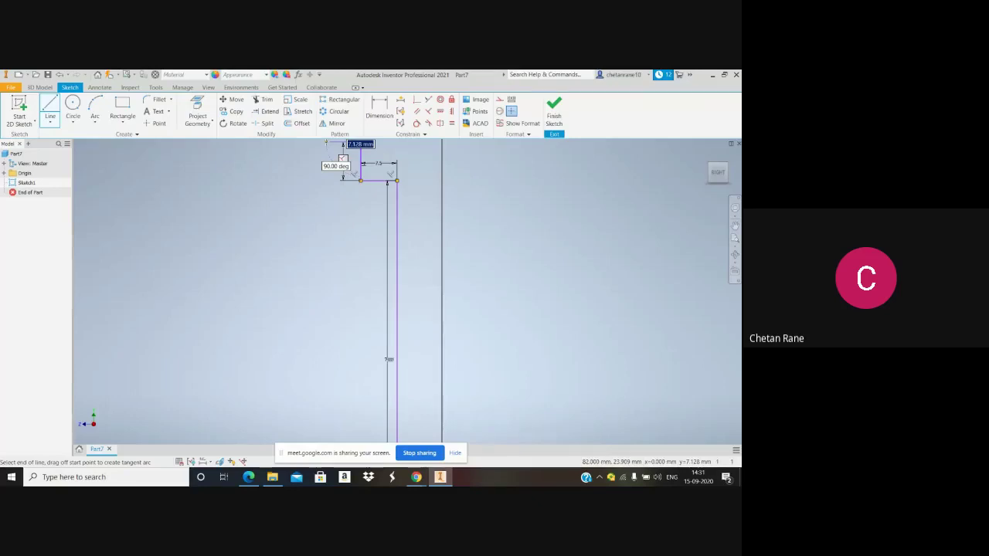
{"action": "type", "text": "6.5"}
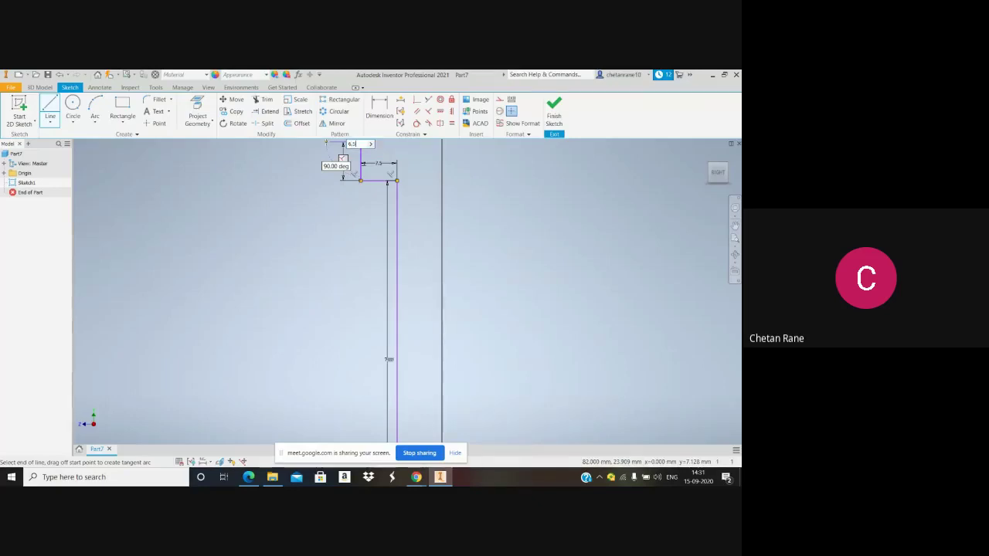
{"action": "key", "text": "Return"}
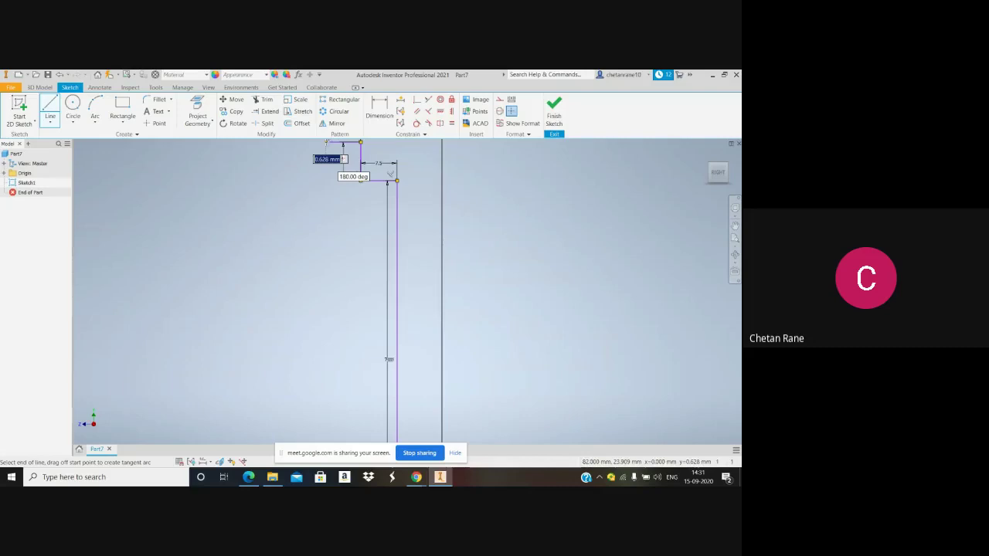
{"action": "left_click", "coordinate": [326, 142]}
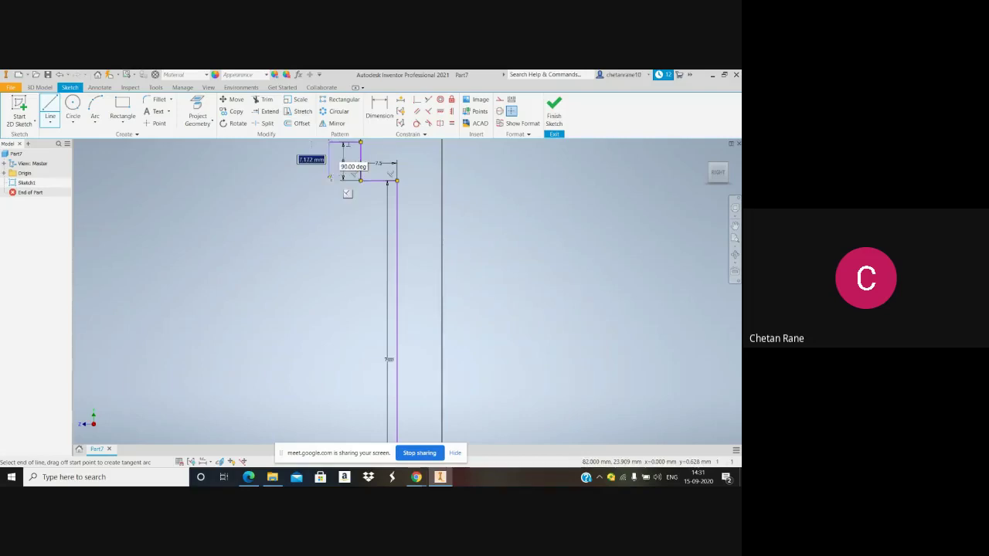
{"action": "type", "text": "12"}
{"action": "key", "text": "Return"}
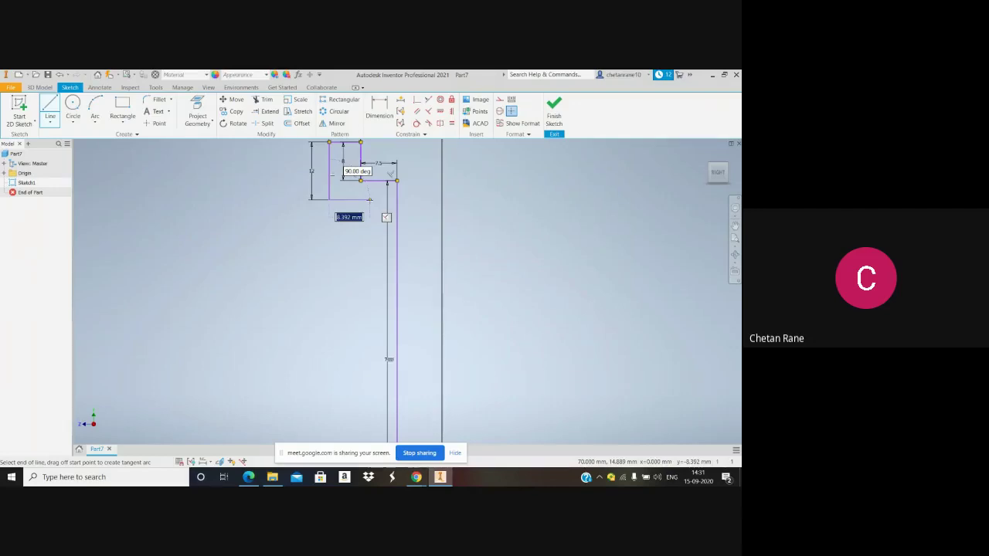
{"action": "scroll", "coordinate": [347, 200], "scroll_direction": "up", "scroll_amount": 2}
{"action": "scroll", "coordinate": [344, 203], "scroll_direction": "down", "scroll_amount": 3}
{"action": "scroll", "coordinate": [344, 203], "scroll_direction": "down", "scroll_amount": 3}
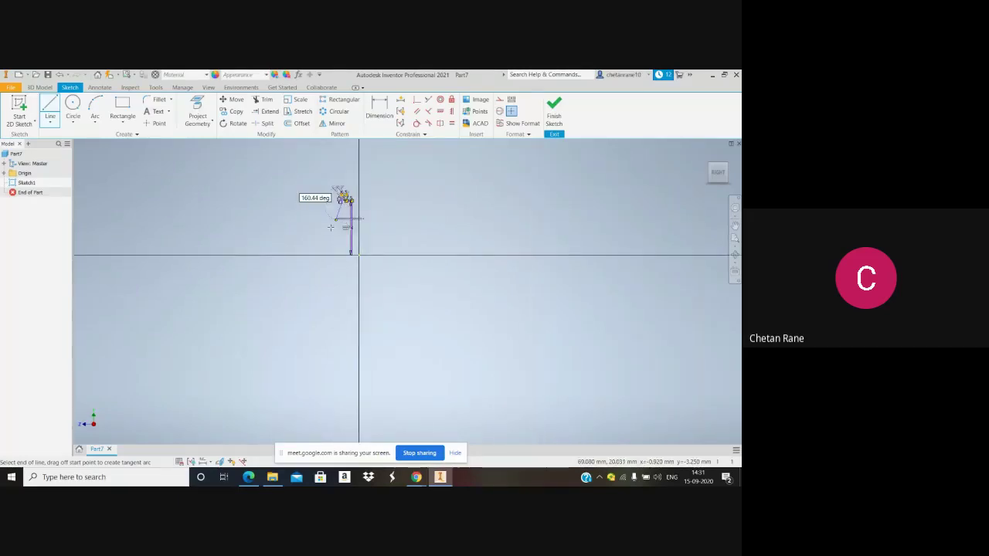
{"action": "scroll", "coordinate": [332, 227], "scroll_direction": "up", "scroll_amount": 3}
{"action": "key", "text": "Escape"}
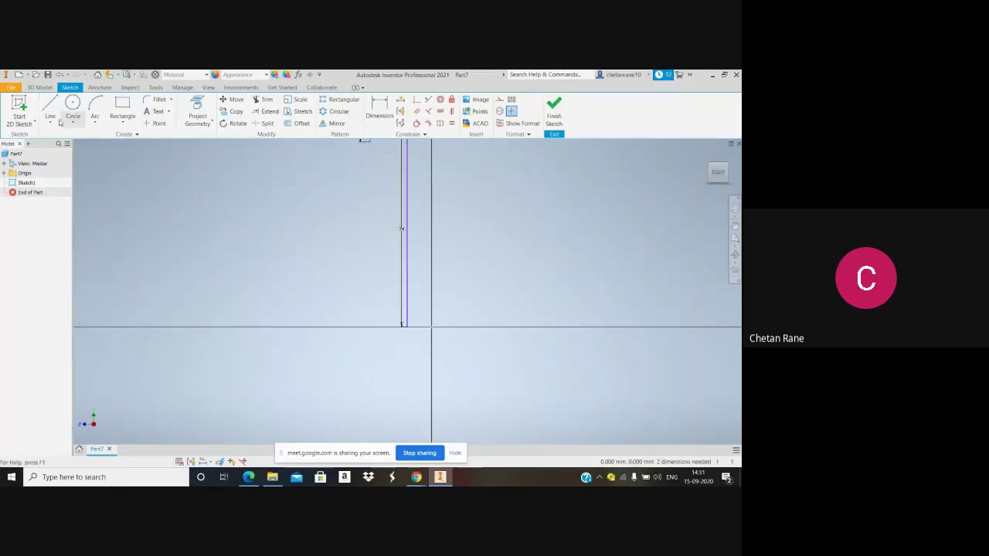
Start a new line at the profile's bottom end with 15 and 3 mm segments
{"action": "left_click", "coordinate": [50, 118]}
{"action": "left_click", "coordinate": [51, 110]}
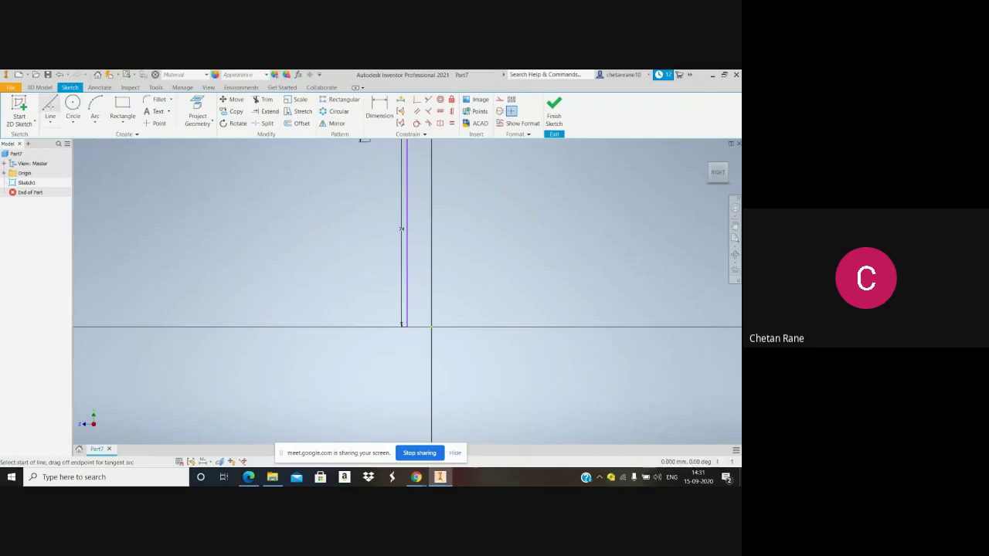
{"action": "left_click", "coordinate": [403, 326]}
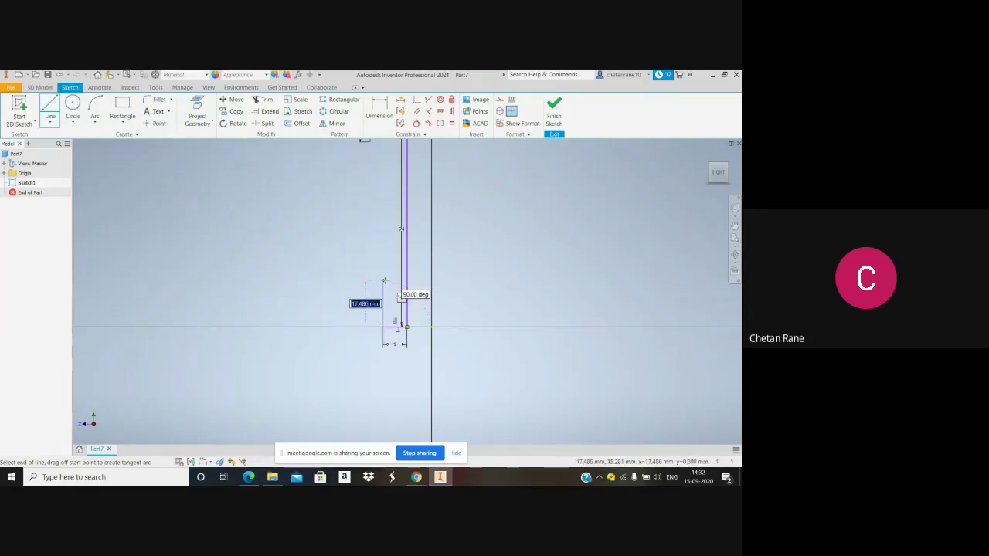
{"action": "type", "text": "15"}
{"action": "key", "text": "Return"}
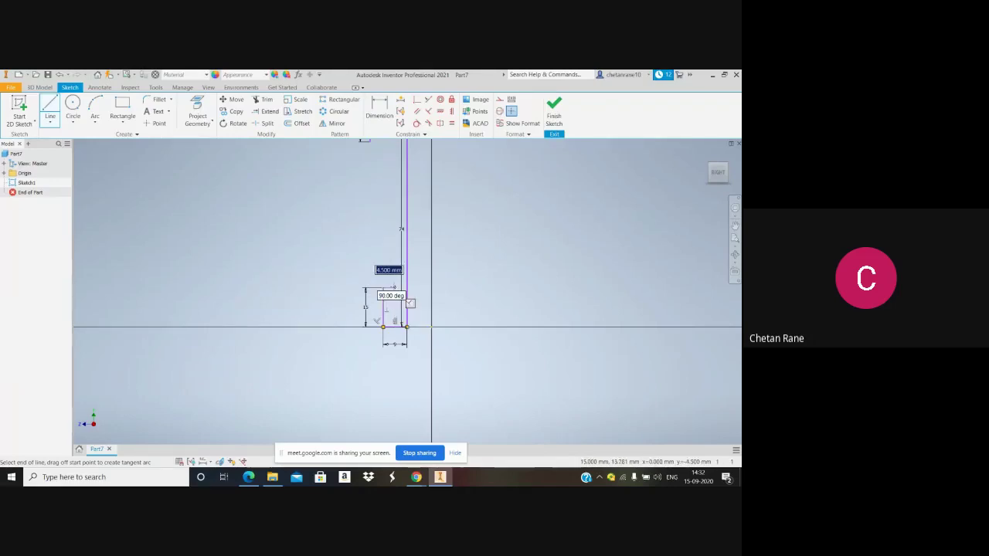
{"action": "type", "text": "3"}
{"action": "key", "text": "Return"}
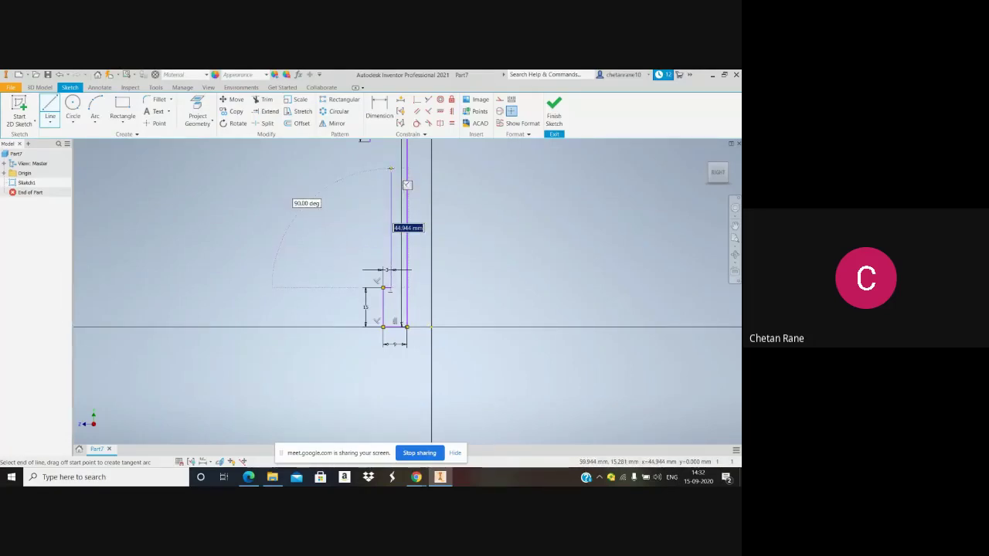
Add a 40 mm vertical and a 3 mm segment, then place the next vertical edge
{"action": "type", "text": "40"}
{"action": "key", "text": "Return"}
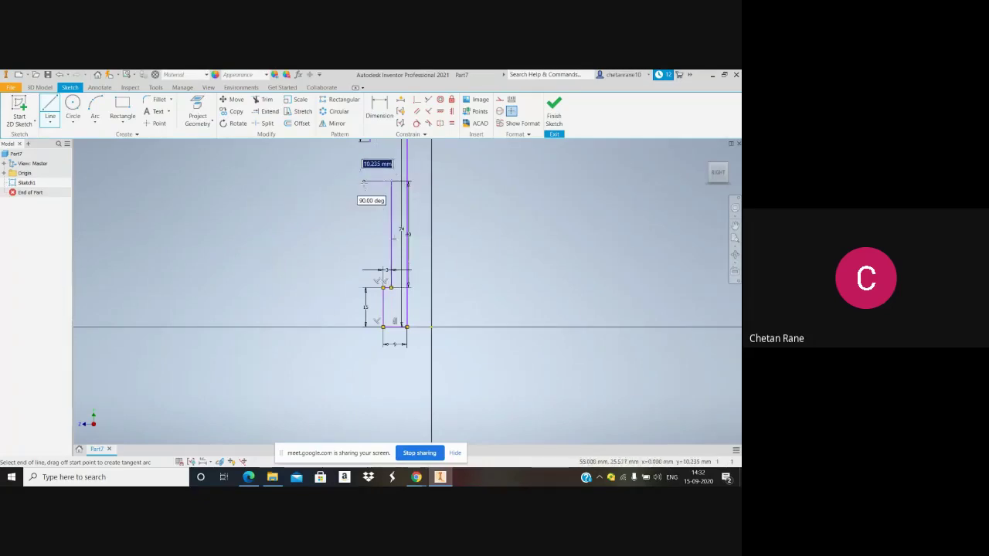
{"action": "type", "text": "3"}
{"action": "key", "text": "Return"}
{"action": "scroll", "coordinate": [361, 183], "scroll_direction": "down", "scroll_amount": 3}
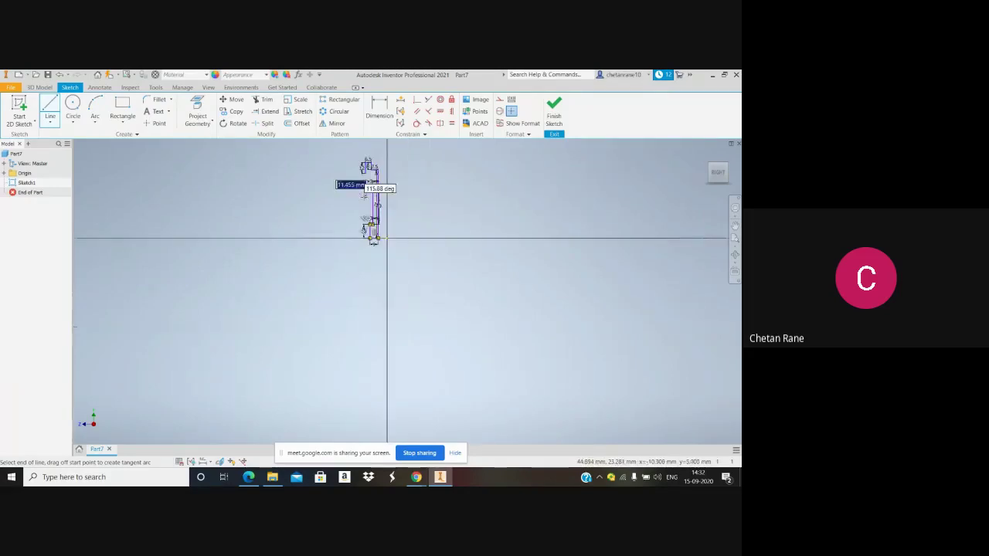
{"action": "scroll", "coordinate": [363, 184], "scroll_direction": "up", "scroll_amount": 3}
{"action": "scroll", "coordinate": [367, 181], "scroll_direction": "down", "scroll_amount": 3}
{"action": "scroll", "coordinate": [371, 180], "scroll_direction": "up", "scroll_amount": 3}
{"action": "scroll", "coordinate": [378, 173], "scroll_direction": "down", "scroll_amount": 2}
{"action": "scroll", "coordinate": [377, 170], "scroll_direction": "down", "scroll_amount": 3}
{"action": "scroll", "coordinate": [375, 163], "scroll_direction": "up", "scroll_amount": 6}
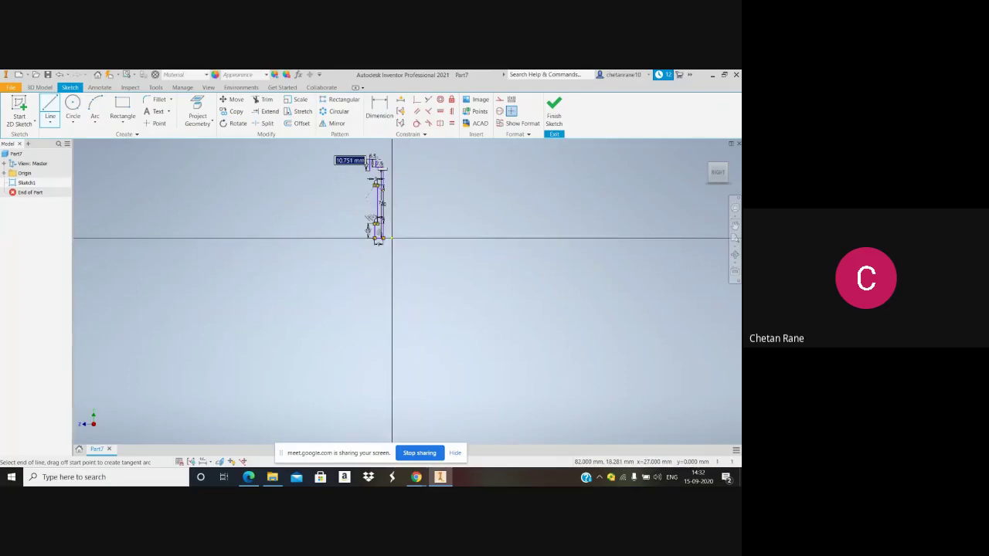
{"action": "scroll", "coordinate": [358, 265], "scroll_direction": "down", "scroll_amount": 3}
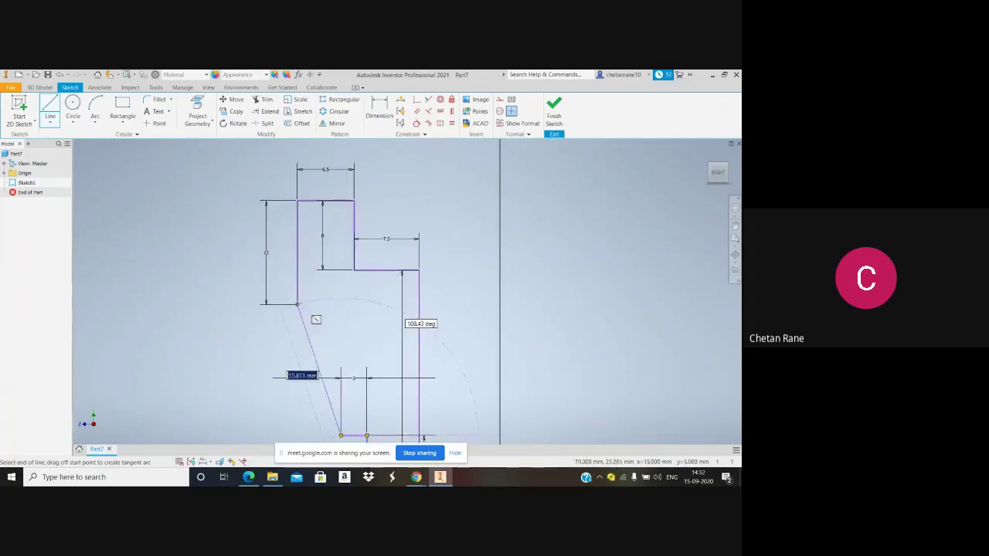
{"action": "left_click", "coordinate": [340, 302]}
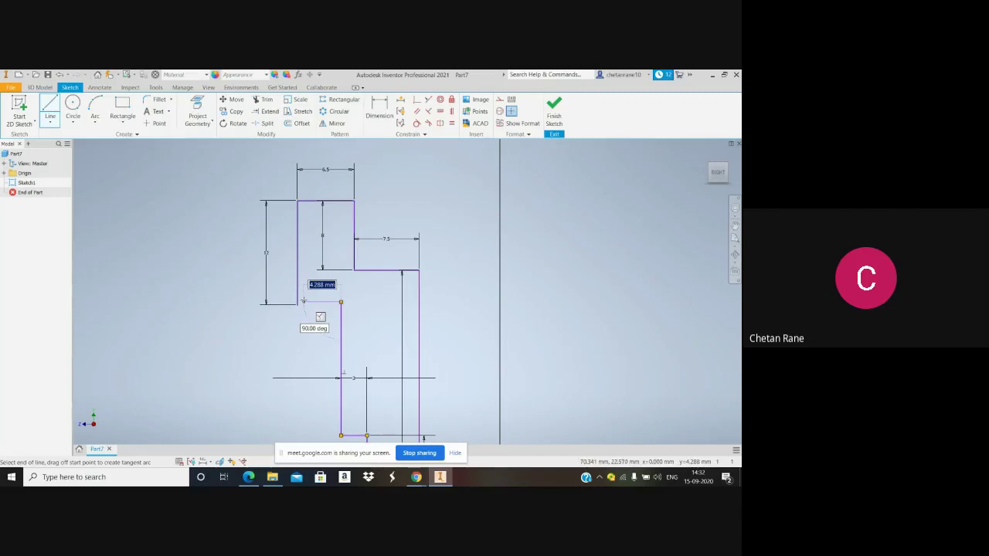
{"action": "key", "text": "Escape"}
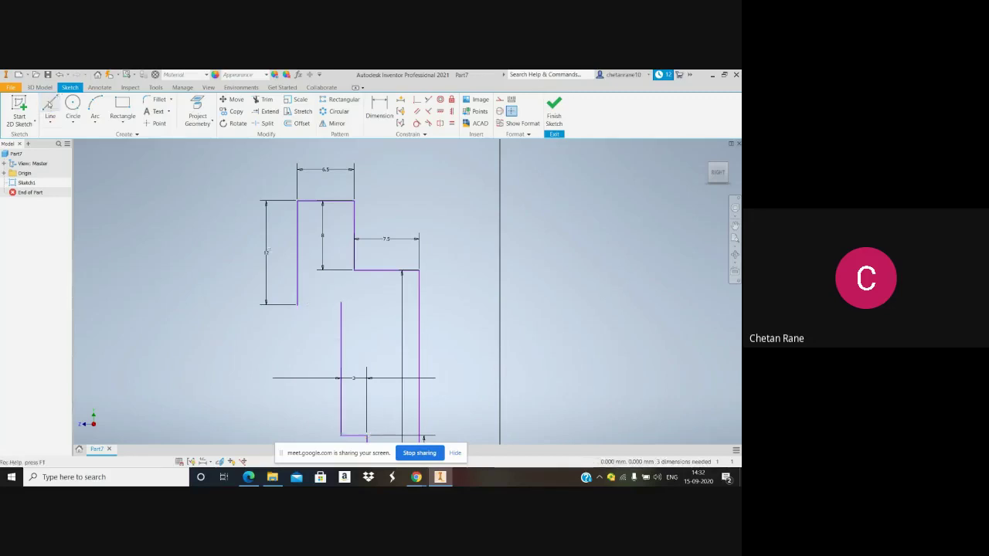
Close the profile between the two verticals and trim the short overshoot
{"action": "left_click", "coordinate": [298, 304]}
{"action": "left_click", "coordinate": [340, 303]}
{"action": "key", "text": "Escape"}
{"action": "key", "text": "x"}
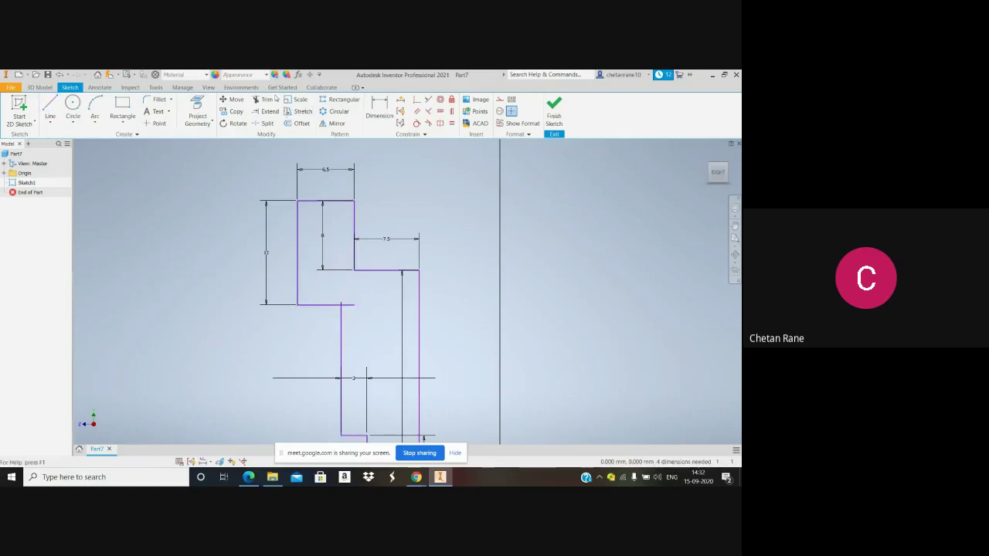
{"action": "left_click", "coordinate": [348, 306]}
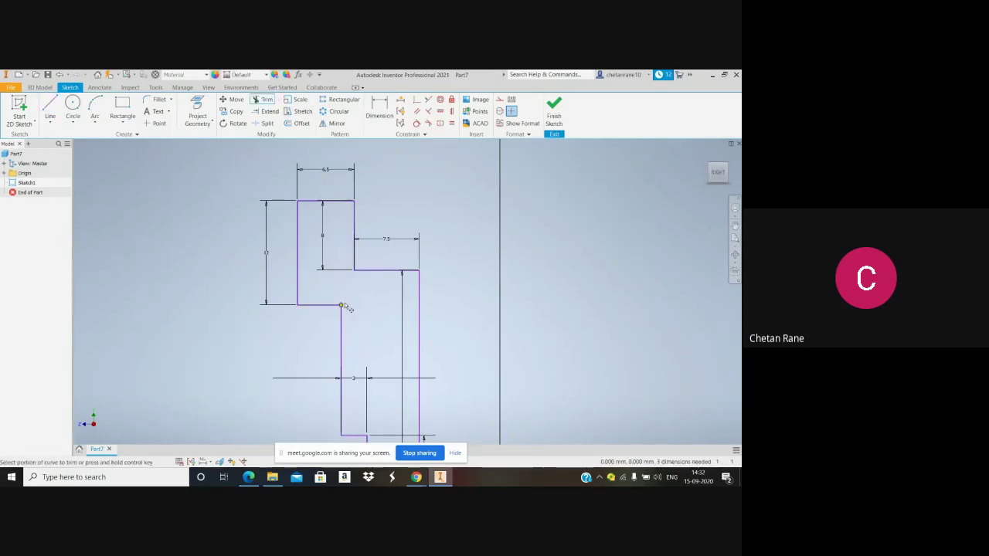
{"action": "key", "text": "Escape"}
{"action": "scroll", "coordinate": [373, 290], "scroll_direction": "down", "scroll_amount": 5}
{"action": "scroll", "coordinate": [372, 290], "scroll_direction": "down", "scroll_amount": 2}
{"action": "scroll", "coordinate": [374, 324], "scroll_direction": "up", "scroll_amount": 2}
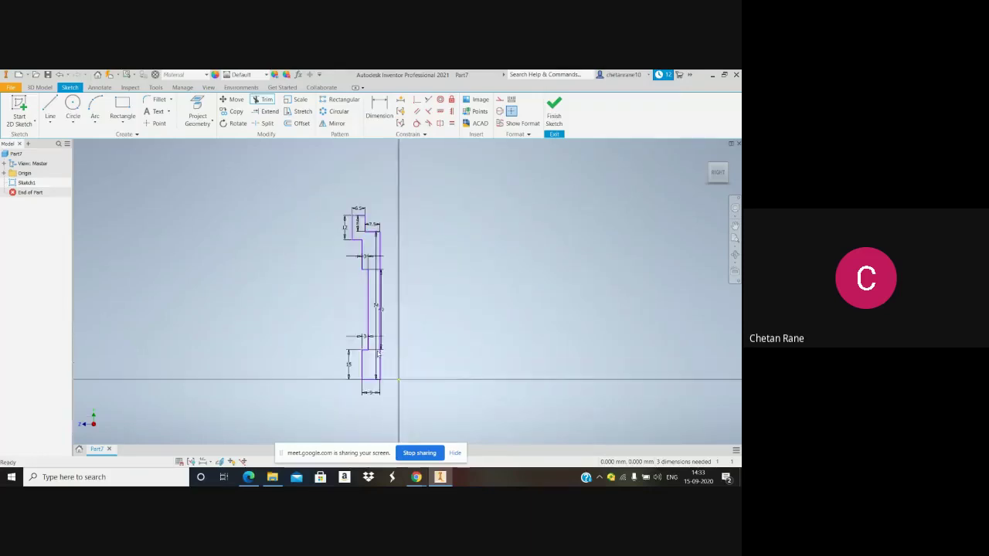
{"action": "scroll", "coordinate": [379, 342], "scroll_direction": "up", "scroll_amount": 3}
Draw a vertical construction line up from the sketch origin and finish the sketch
{"action": "left_click", "coordinate": [50, 108]}
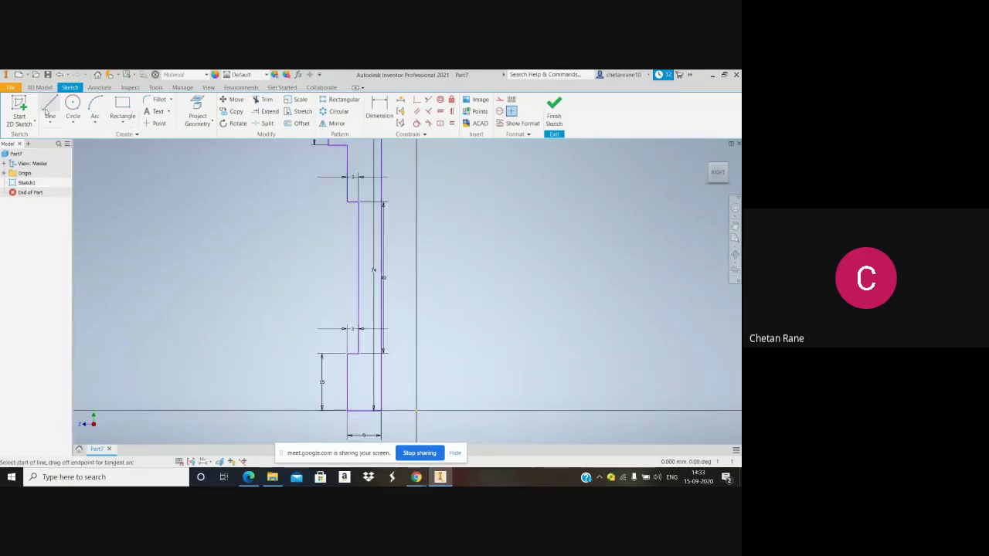
{"action": "left_click", "coordinate": [500, 112]}
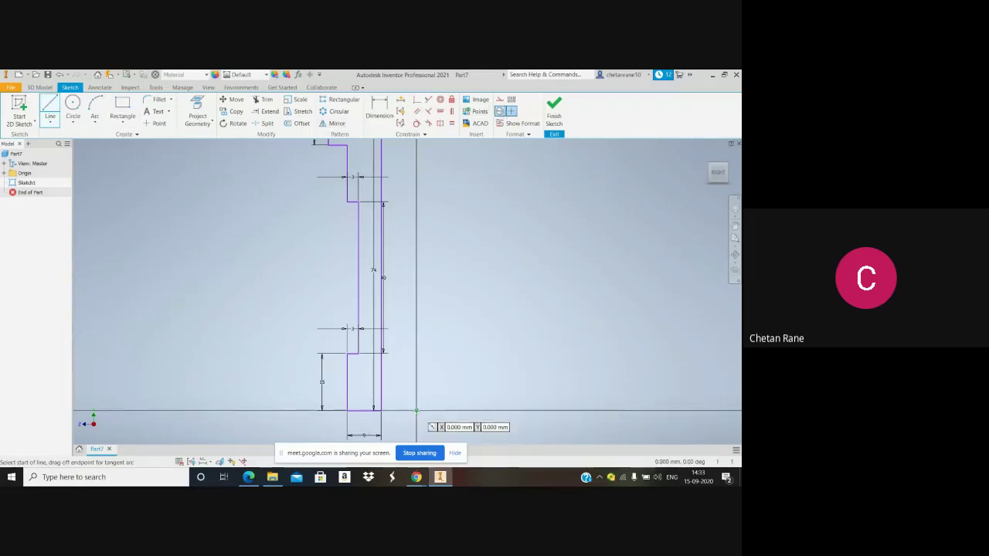
{"action": "left_click", "coordinate": [415, 411]}
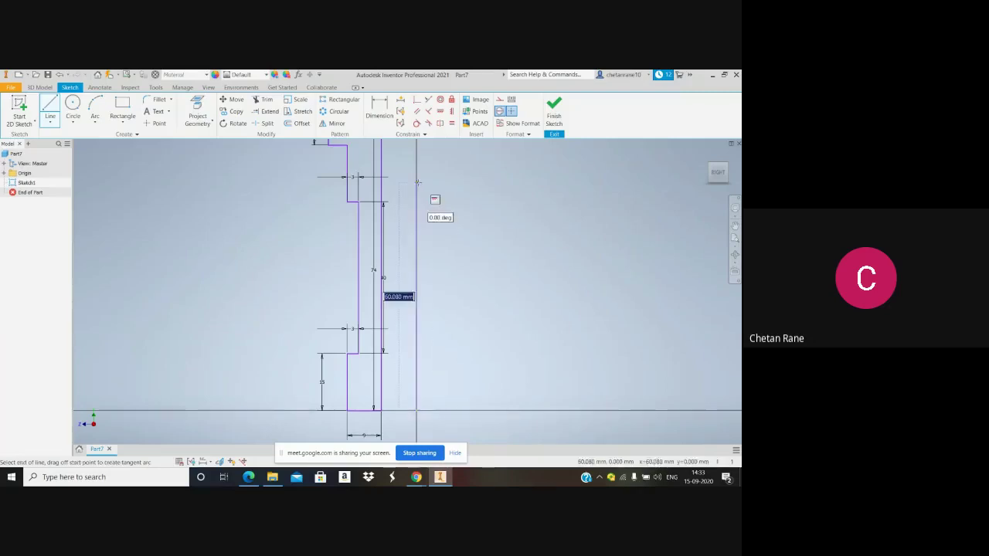
{"action": "left_click", "coordinate": [417, 182]}
{"action": "key", "text": "Escape"}
{"action": "middle_click_drag", "start_coordinate": [417, 183], "coordinate": [478, 222], "text": "shift"}
{"action": "right_click_drag", "start_coordinate": [478, 222], "coordinate": [467, 196]}
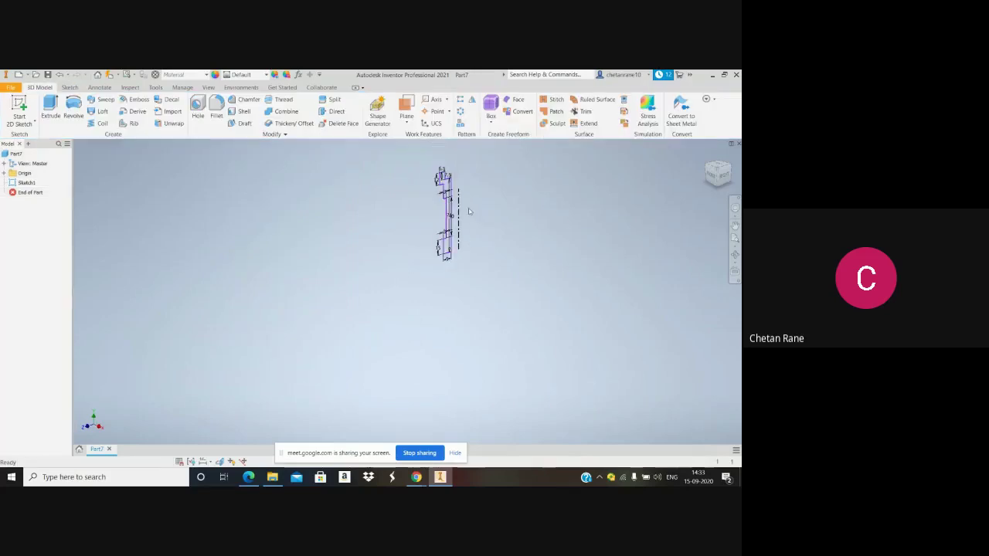
Cancel the revolve and reopen Sketch1 for editing
{"action": "left_click", "coordinate": [74, 112]}
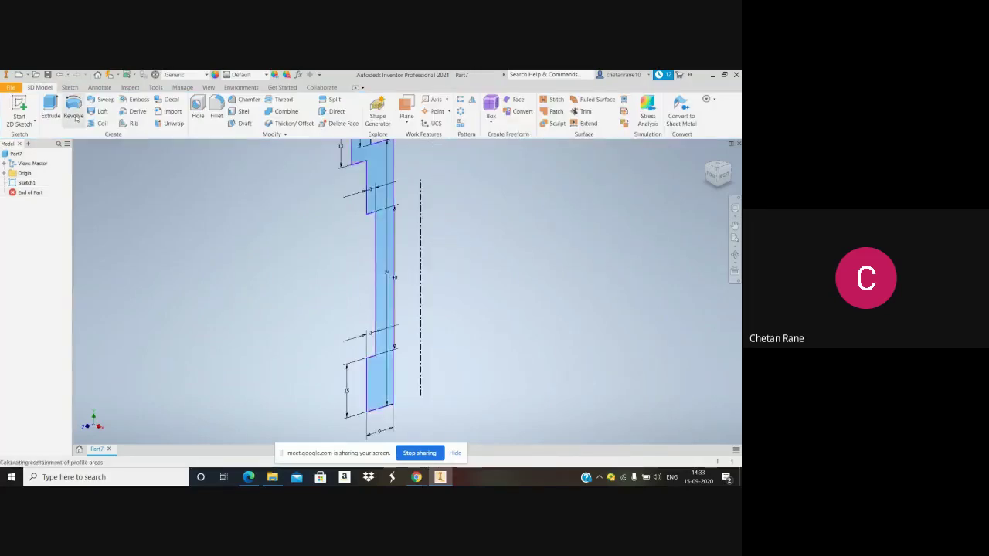
{"action": "scroll", "coordinate": [334, 271], "scroll_direction": "down", "scroll_amount": 2}
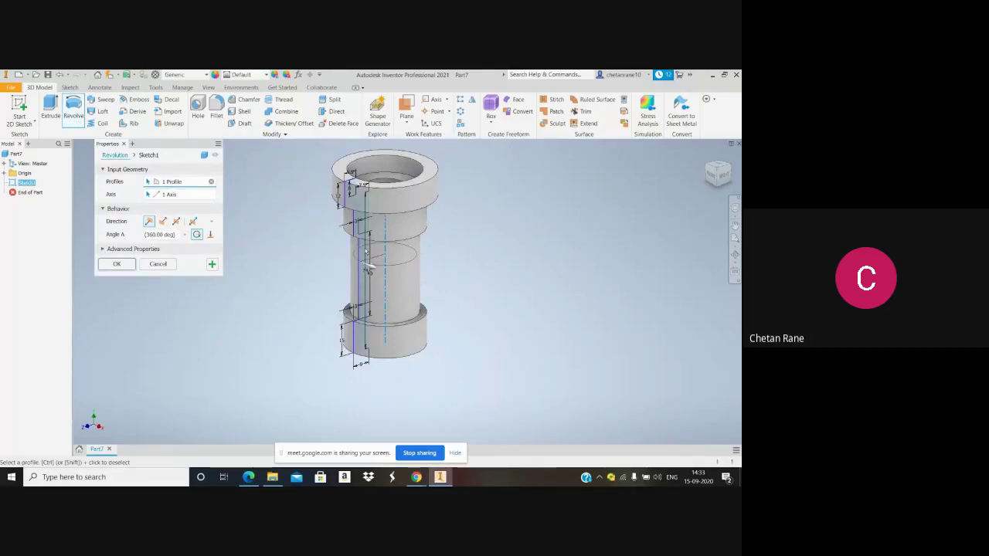
{"action": "scroll", "coordinate": [365, 249], "scroll_direction": "up", "scroll_amount": 3}
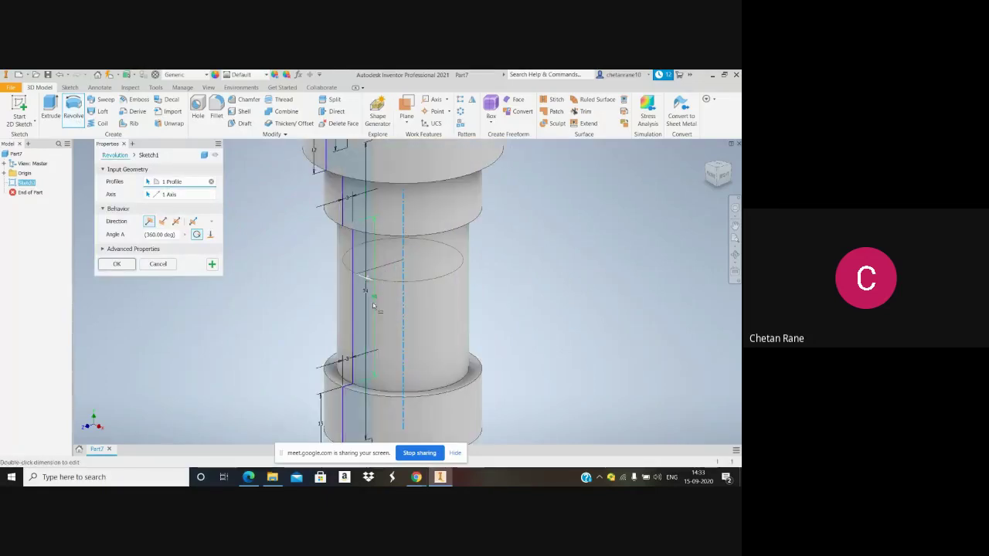
{"action": "scroll", "coordinate": [373, 307], "scroll_direction": "down", "scroll_amount": 2}
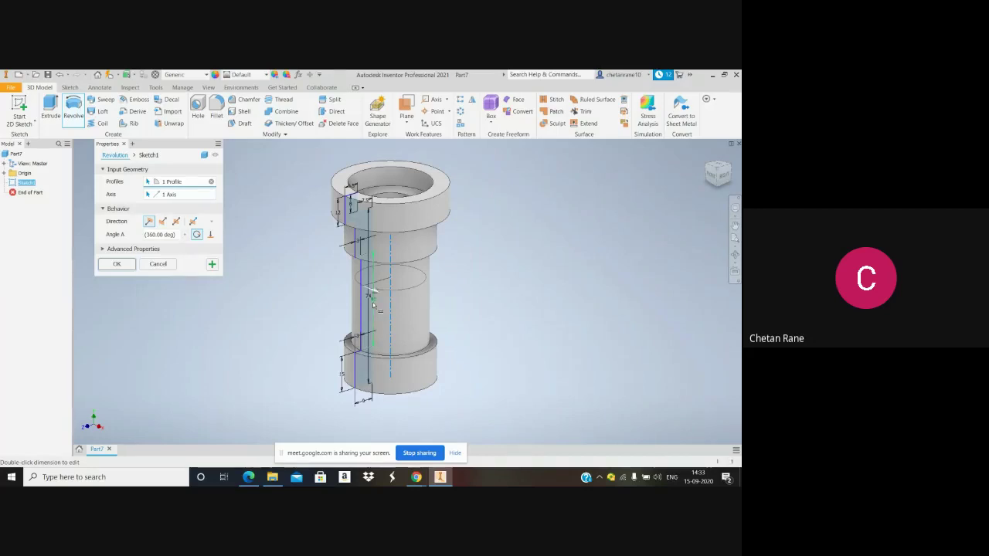
{"action": "key", "text": "Escape"}
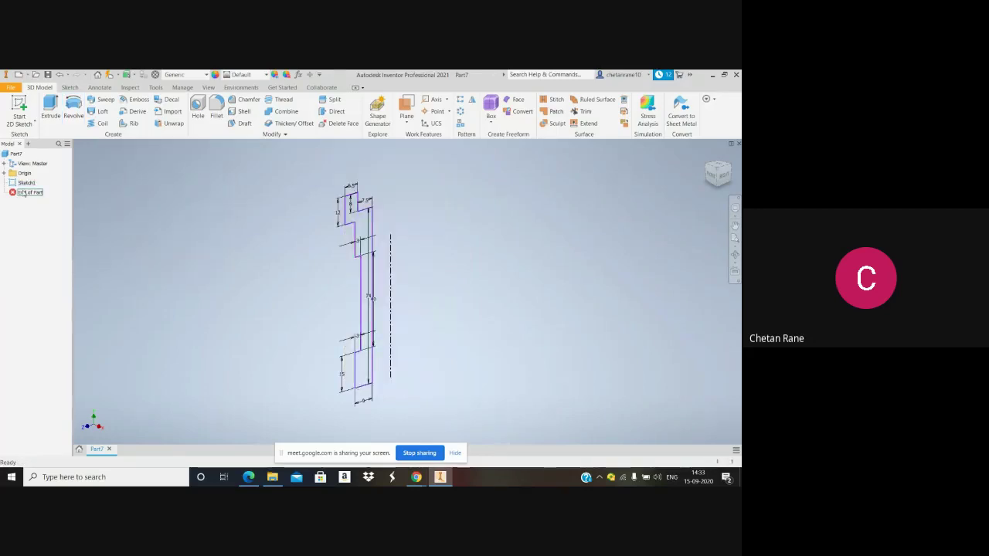
{"action": "right_click", "coordinate": [26, 183]}
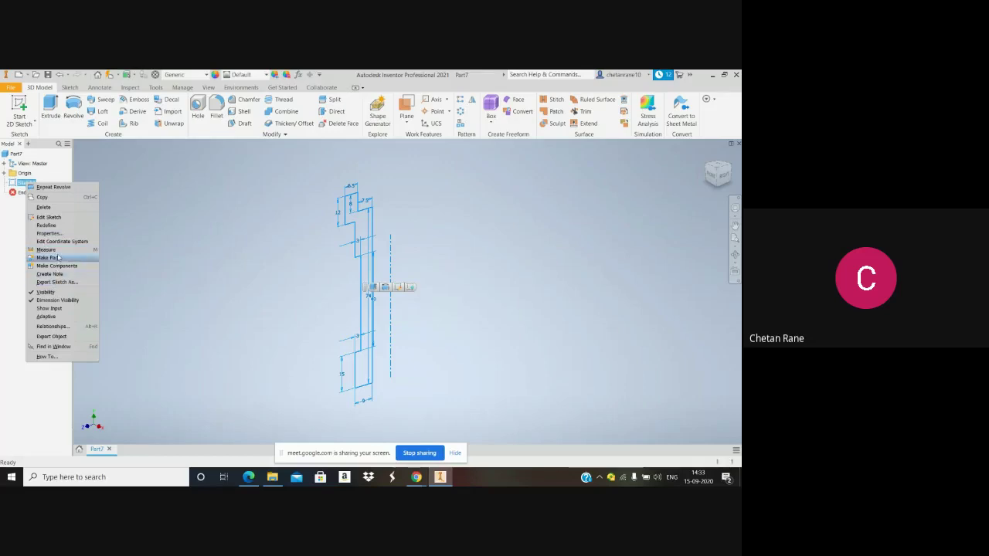
{"action": "left_click", "coordinate": [231, 239]}
{"action": "left_click", "coordinate": [27, 184]}
{"action": "right_click", "coordinate": [26, 183]}
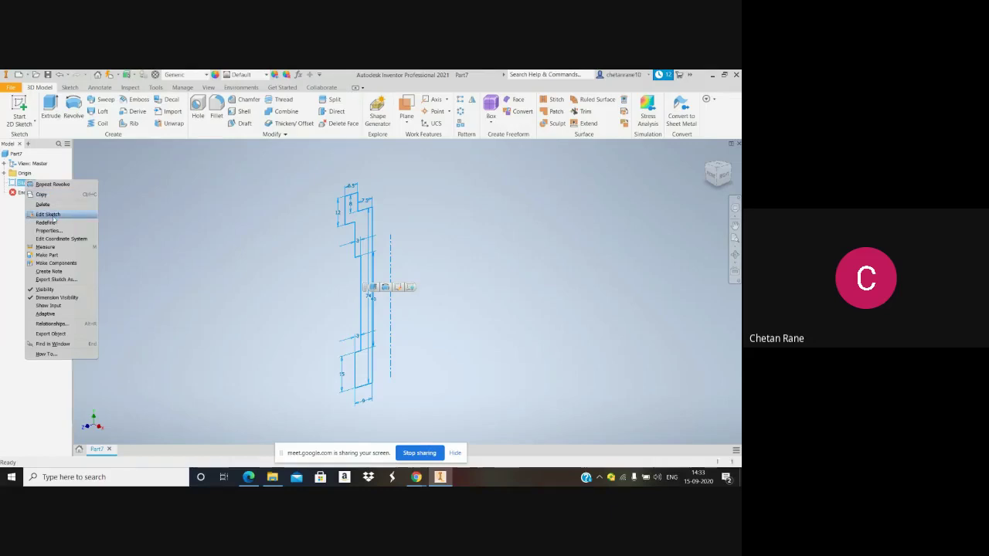
{"action": "left_click", "coordinate": [55, 214]}
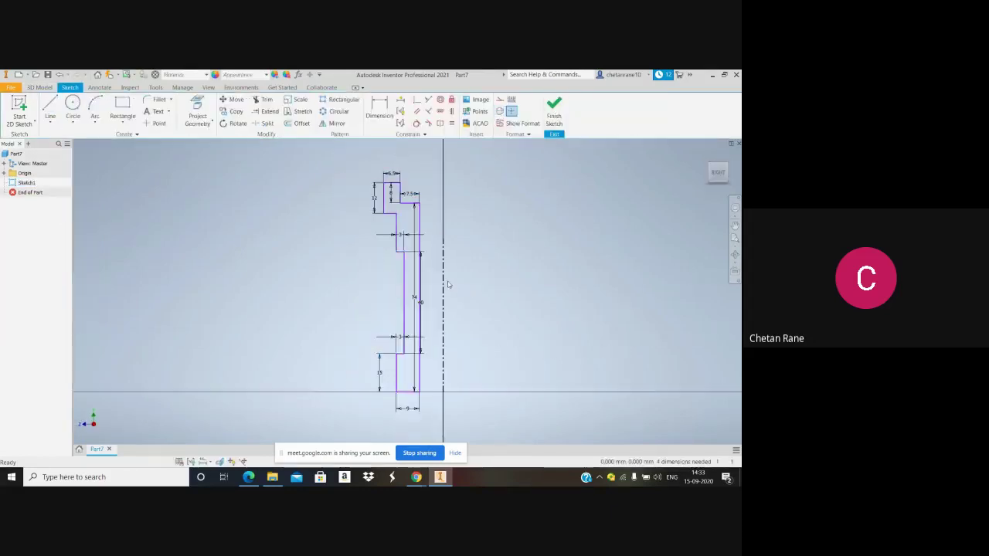
Dimension the inner edge as a 50 diameter about the construction axis and finish the sketch
{"action": "left_click", "coordinate": [379, 110]}
{"action": "left_click", "coordinate": [446, 286]}
{"action": "left_click", "coordinate": [420, 244]}
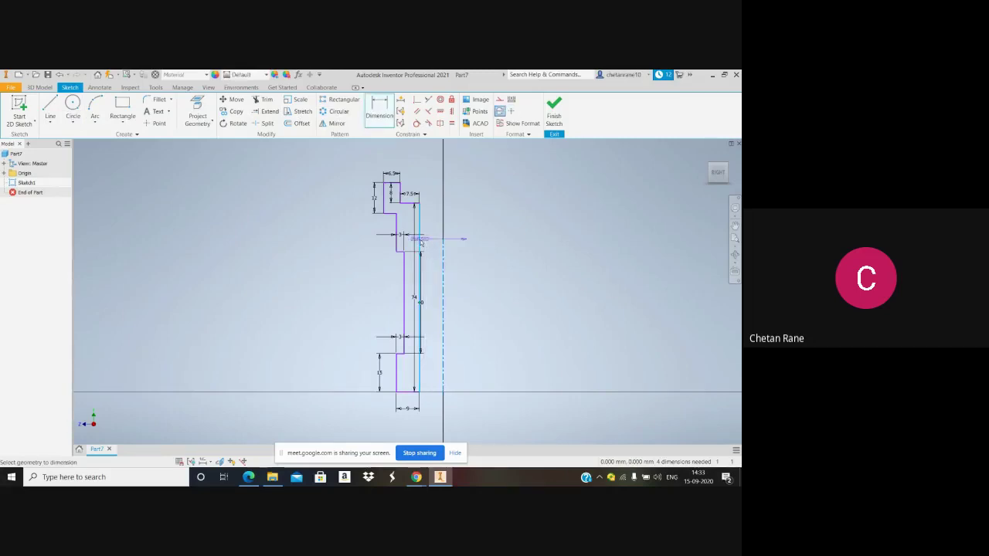
{"action": "left_click", "coordinate": [446, 252]}
{"action": "type", "text": "50"}
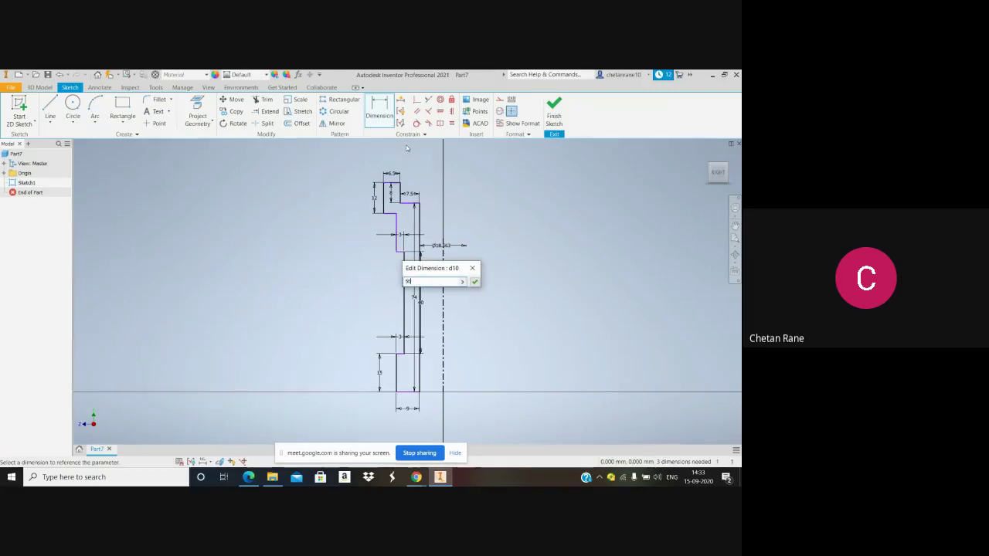
{"action": "key", "text": "Return"}
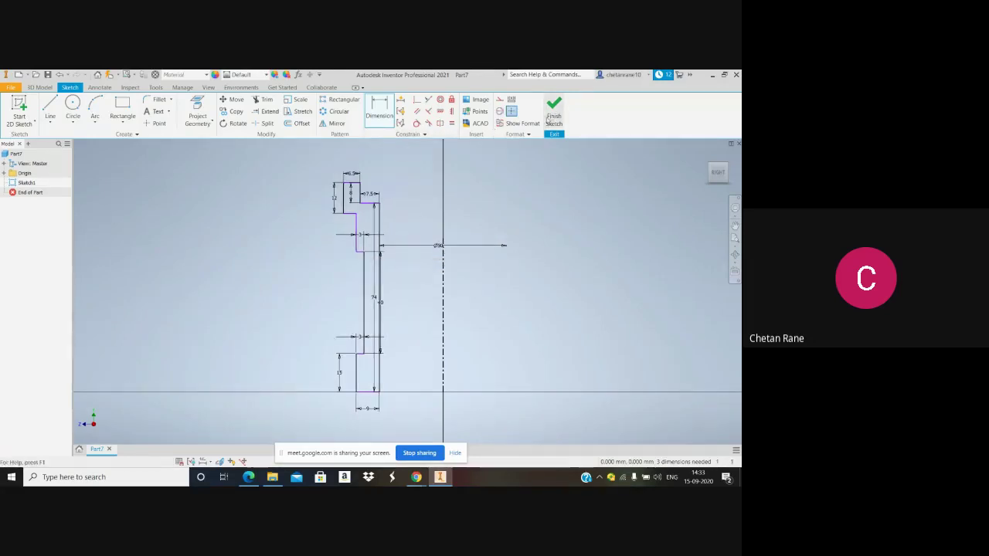
{"action": "key", "text": "F6"}
{"action": "left_click", "coordinate": [39, 87]}
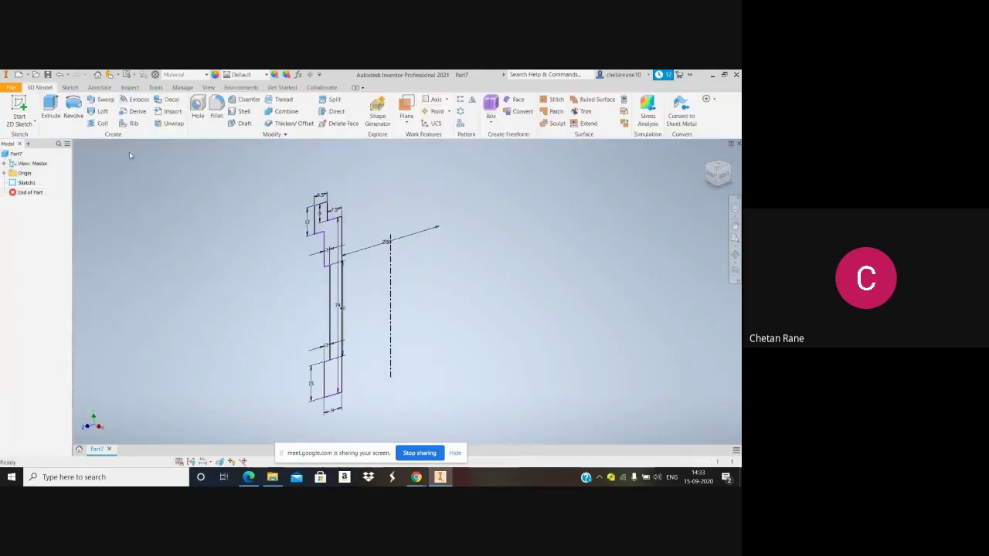
Revolve the profile a full 360° into the sleeve, then bring up the Google Meet call
{"action": "left_click", "coordinate": [73, 110]}
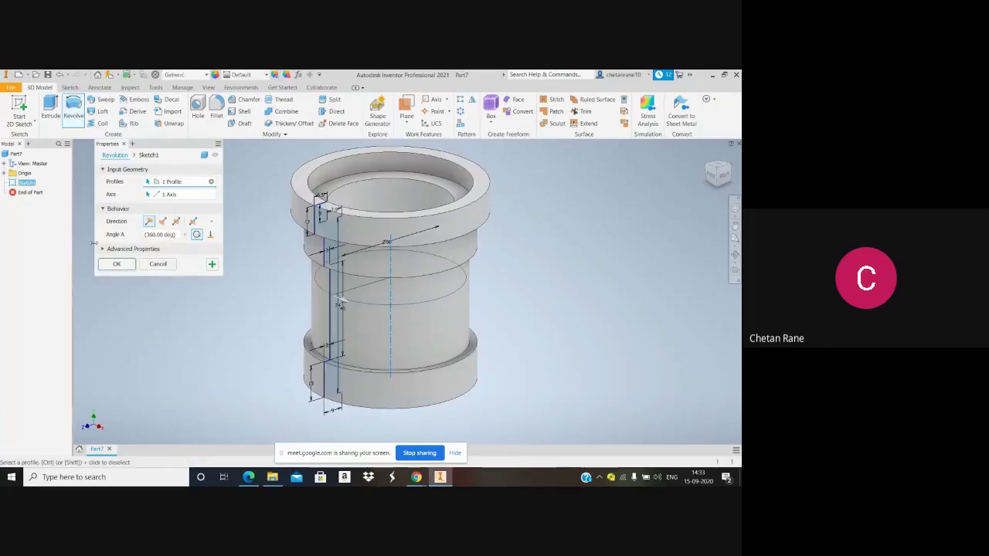
{"action": "left_click", "coordinate": [119, 263]}
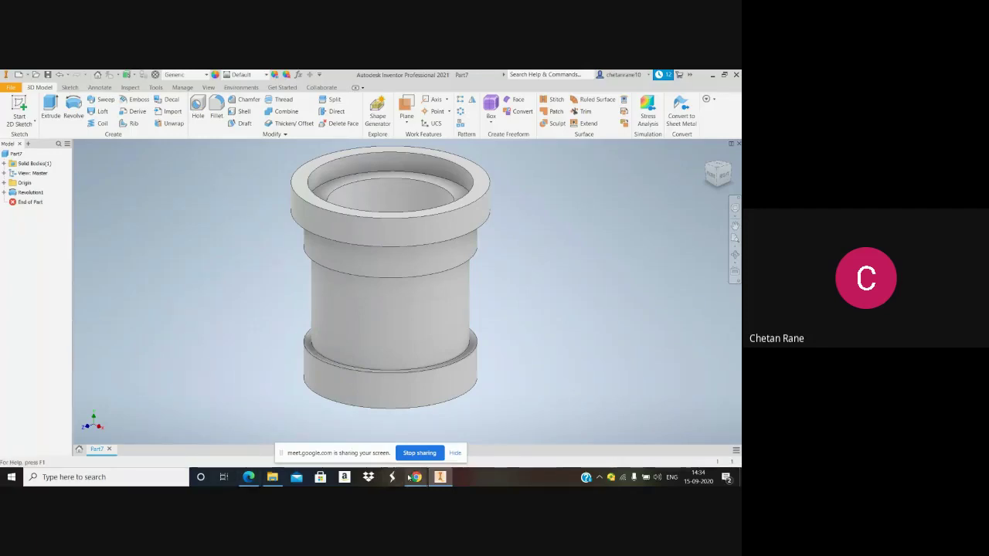
{"action": "mouse_move", "coordinate": [416, 477]}
{"action": "left_click", "coordinate": [398, 459]}
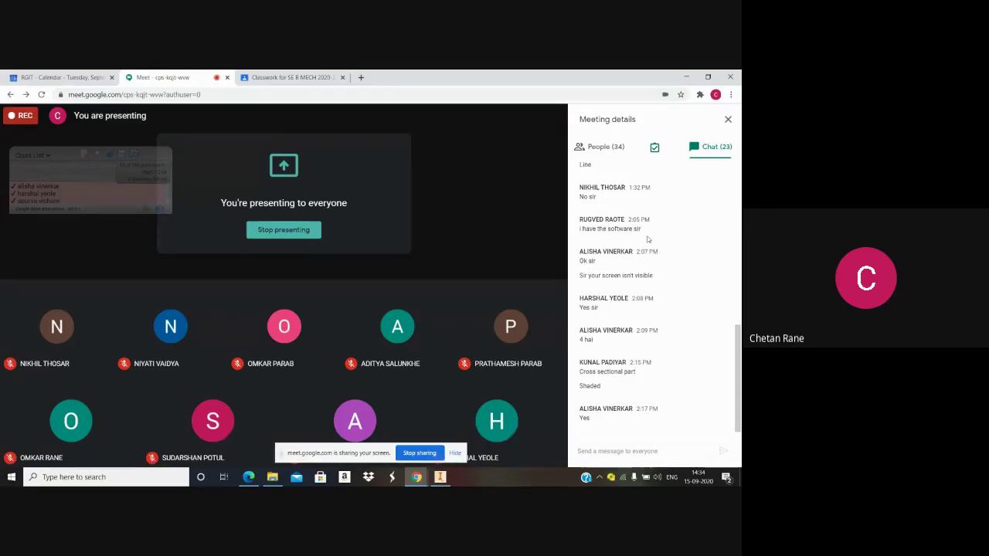
Switch from the Google Meet call to the CAD modelling Questions PDF in Edge
{"action": "mouse_move", "coordinate": [516, 446]}
{"action": "mouse_move", "coordinate": [247, 475]}
{"action": "left_click", "coordinate": [268, 455]}
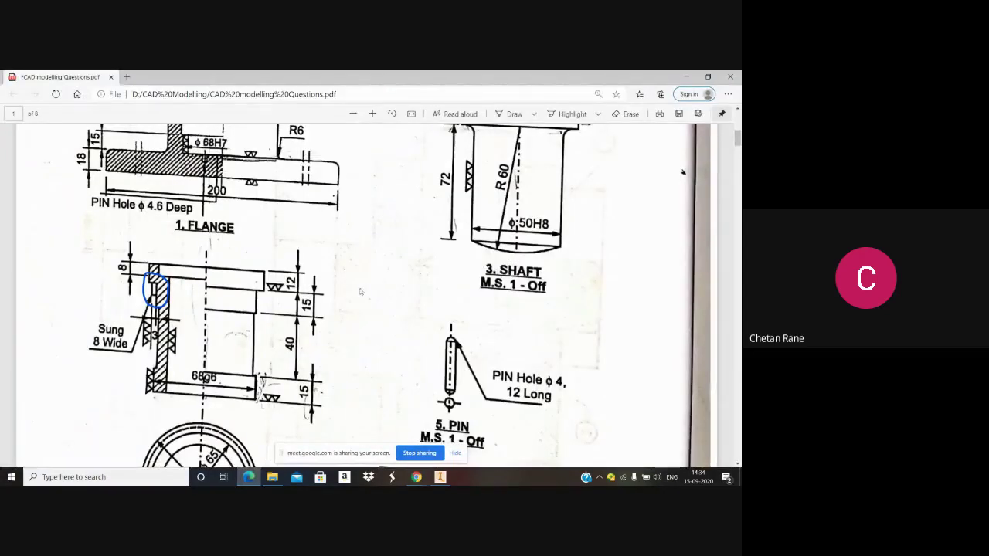
Scroll the PDF to the page 2 assembly section showing the ϕ50H8/e8 and ϕ68H7/h6 fits
{"action": "scroll", "coordinate": [400, 311], "scroll_direction": "up", "scroll_amount": 3}
{"action": "scroll", "coordinate": [463, 301], "scroll_direction": "down", "scroll_amount": 1}
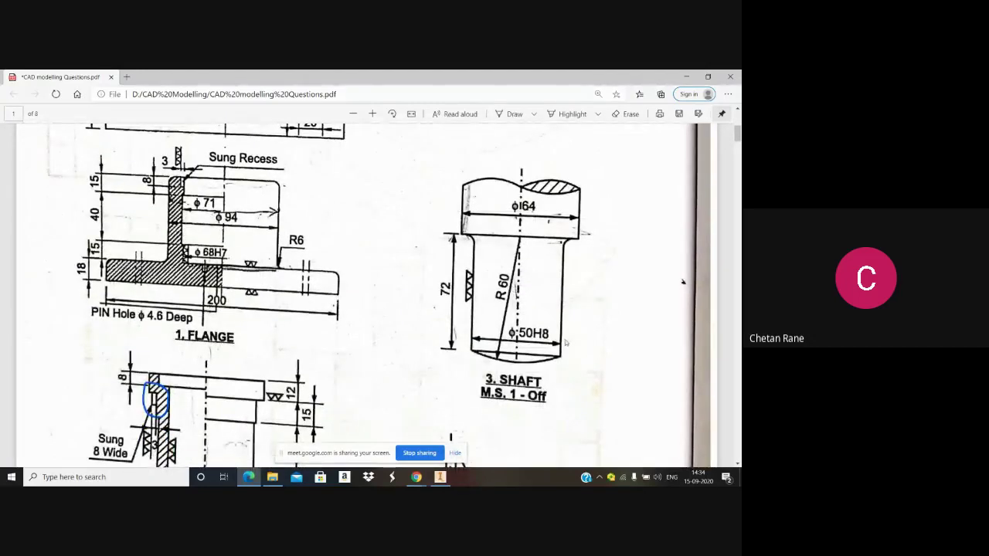
{"action": "scroll", "coordinate": [535, 292], "scroll_direction": "down", "scroll_amount": 3}
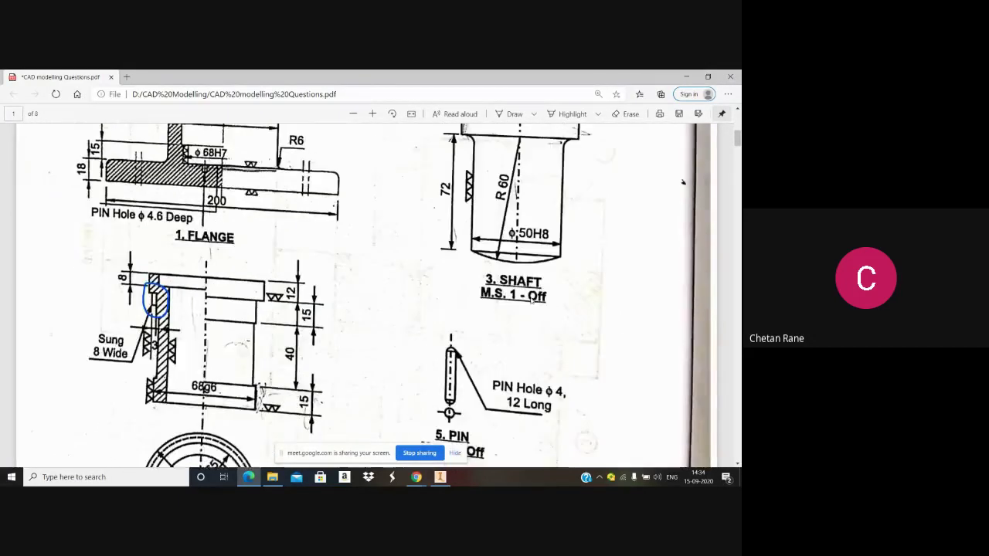
{"action": "scroll", "coordinate": [531, 298], "scroll_direction": "up", "scroll_amount": 5}
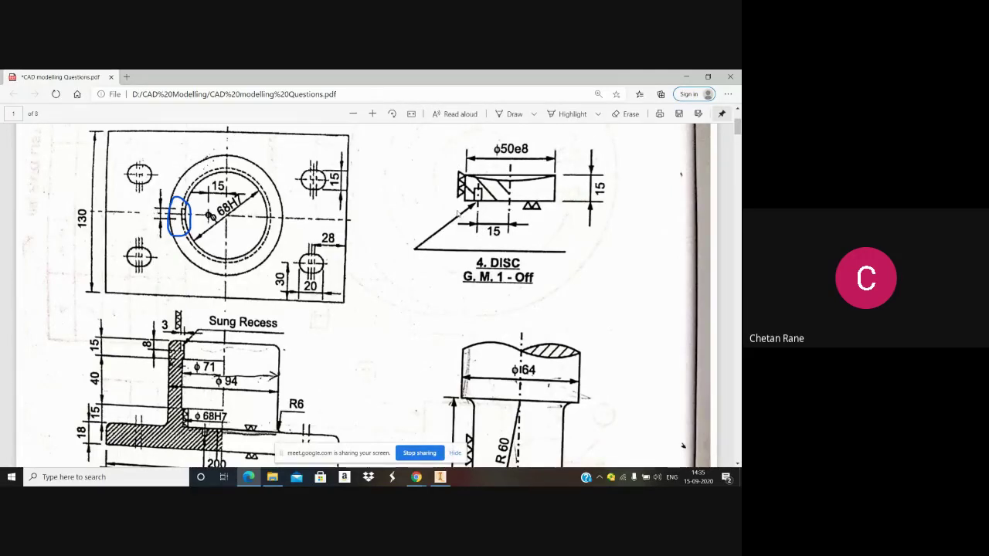
{"action": "scroll", "coordinate": [509, 282], "scroll_direction": "up", "scroll_amount": 1}
{"action": "scroll", "coordinate": [509, 282], "scroll_direction": "down", "scroll_amount": 5}
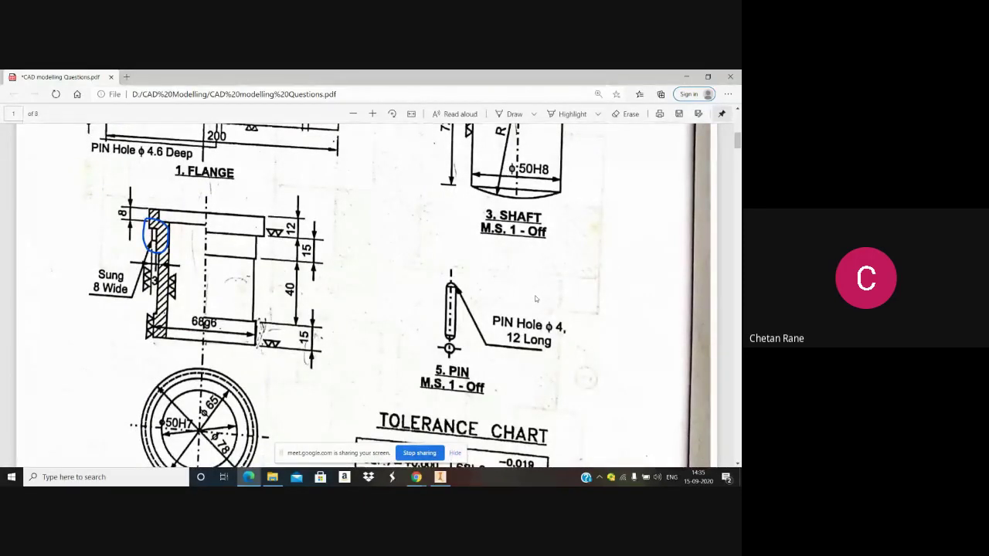
{"action": "scroll", "coordinate": [499, 292], "scroll_direction": "down", "scroll_amount": 3, "text": "ctrl"}
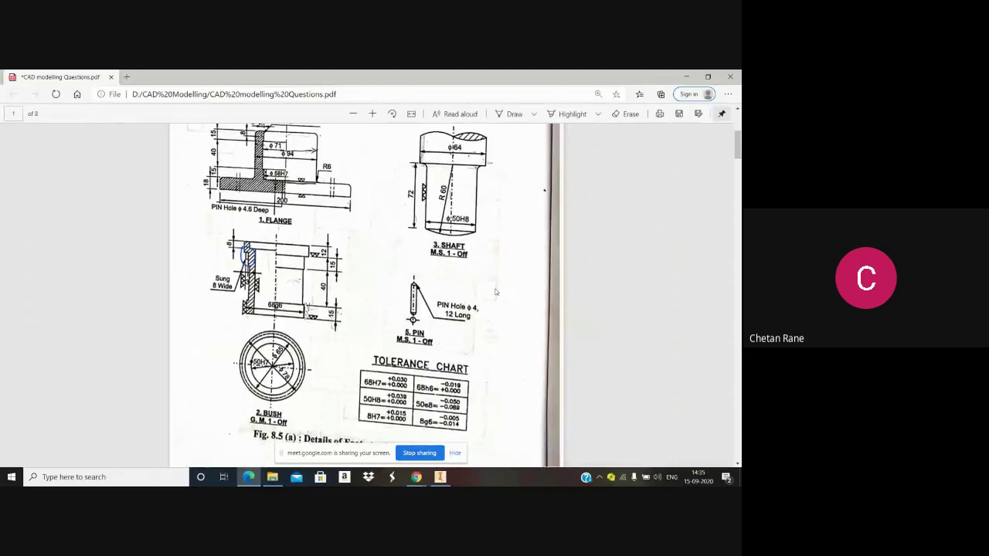
{"action": "scroll", "coordinate": [499, 292], "scroll_direction": "down", "scroll_amount": 2}
{"action": "scroll", "coordinate": [417, 266], "scroll_direction": "up", "scroll_amount": 2}
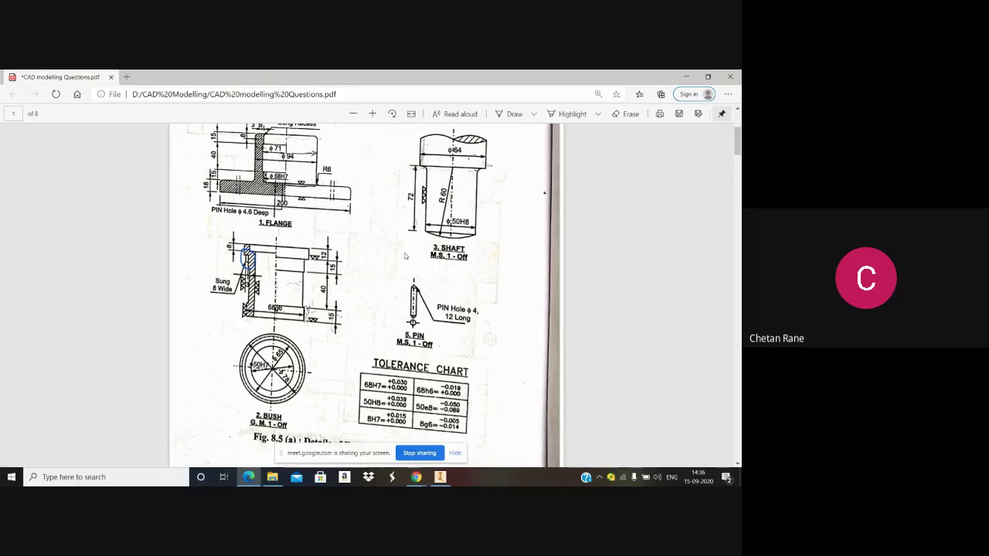
{"action": "scroll", "coordinate": [404, 255], "scroll_direction": "up", "scroll_amount": 4}
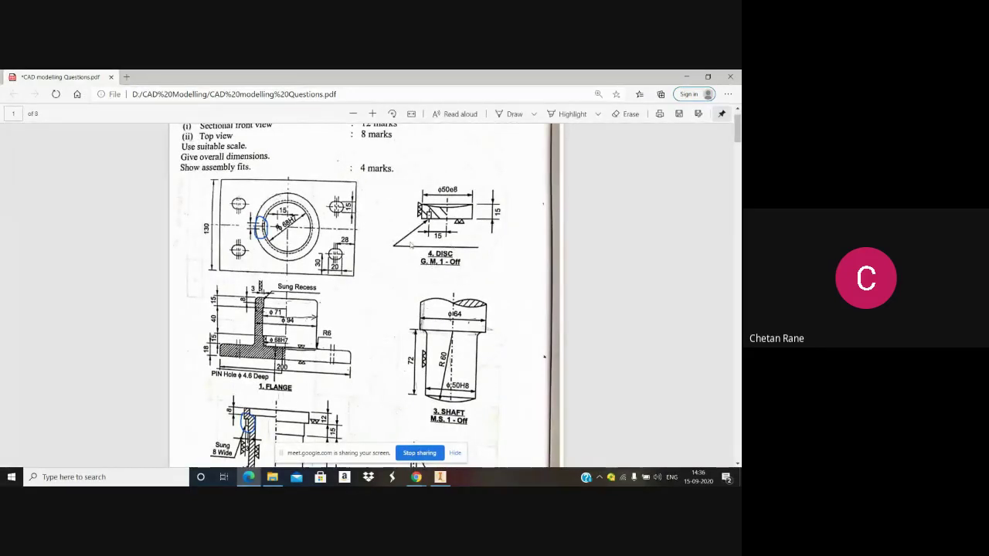
{"action": "scroll", "coordinate": [369, 249], "scroll_direction": "down", "scroll_amount": 5}
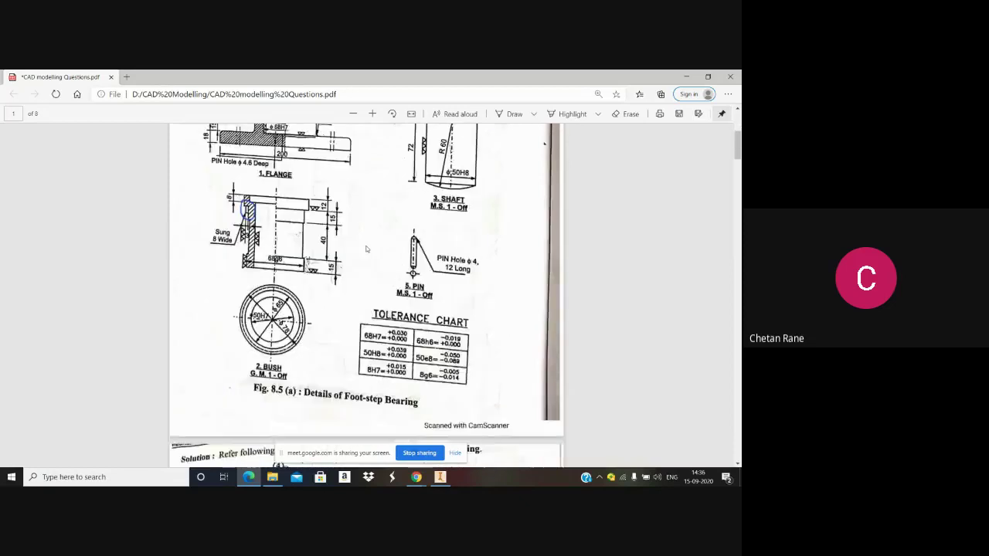
{"action": "scroll", "coordinate": [366, 249], "scroll_direction": "down", "scroll_amount": 7}
{"action": "scroll", "coordinate": [381, 267], "scroll_direction": "down", "scroll_amount": 5}
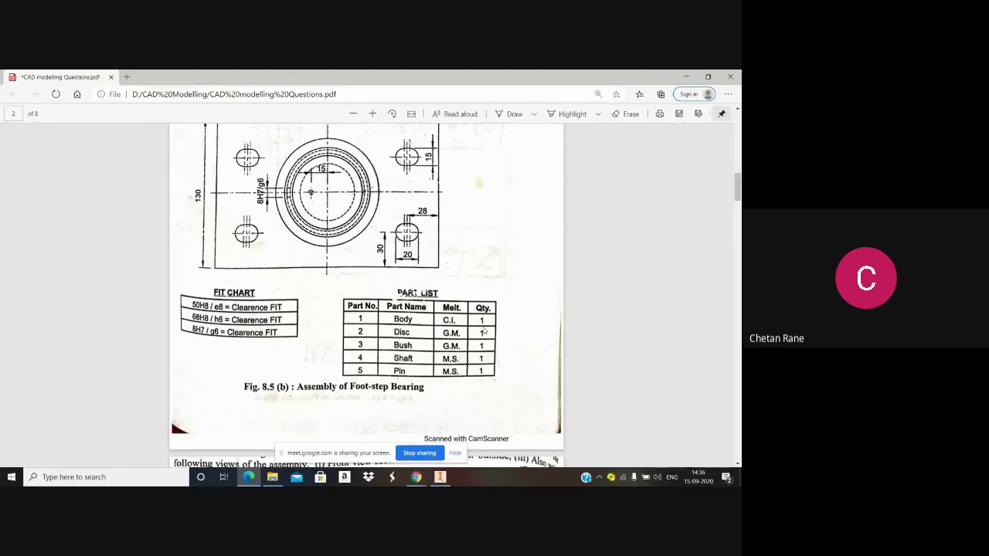
{"action": "scroll", "coordinate": [484, 329], "scroll_direction": "up", "scroll_amount": 1}
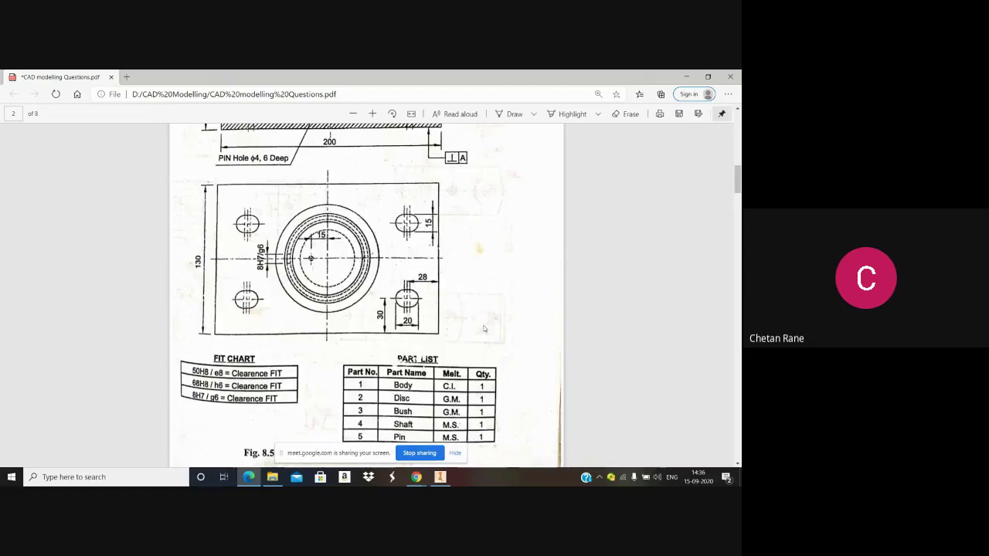
{"action": "scroll", "coordinate": [483, 329], "scroll_direction": "up", "scroll_amount": 1}
{"action": "scroll", "coordinate": [484, 329], "scroll_direction": "up", "scroll_amount": 6}
{"action": "scroll", "coordinate": [484, 327], "scroll_direction": "down", "scroll_amount": 5}
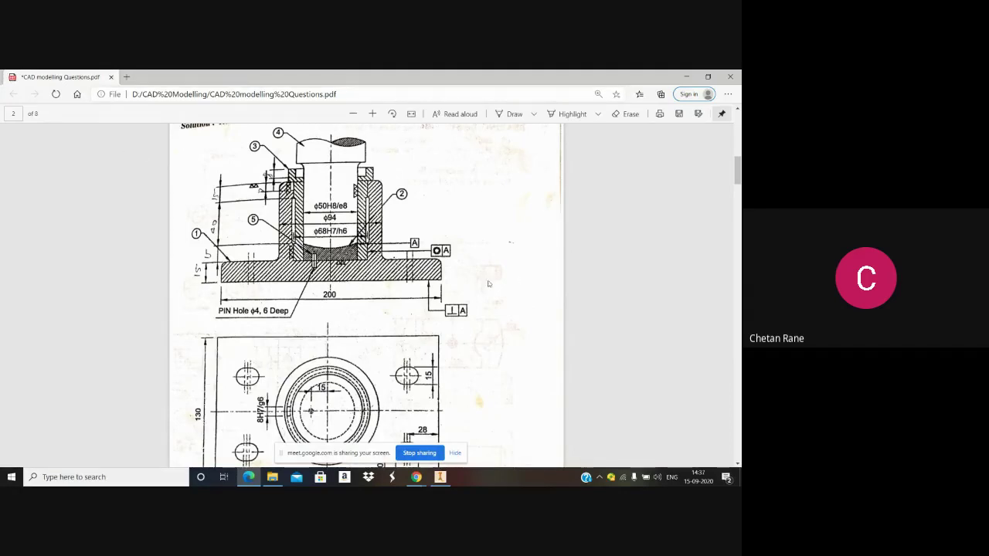
{"action": "scroll", "coordinate": [428, 251], "scroll_direction": "up", "scroll_amount": 1}
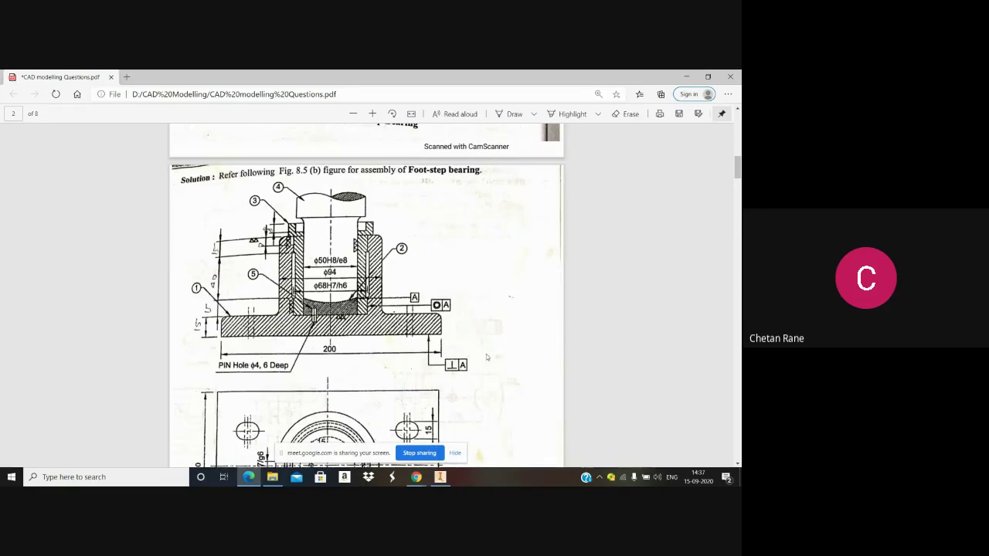
{"action": "scroll", "coordinate": [486, 353], "scroll_direction": "up", "scroll_amount": 2, "text": "ctrl"}
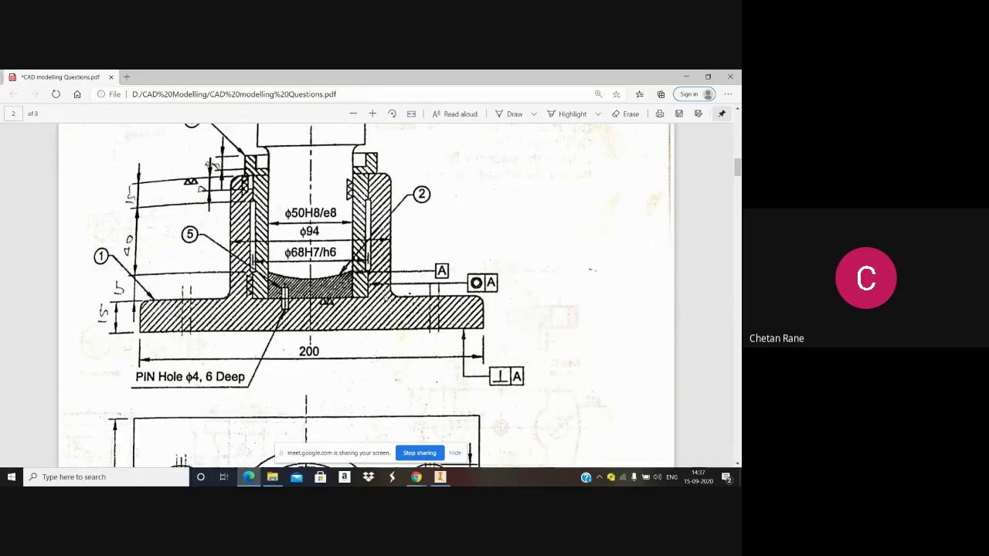
{"action": "left_click", "coordinate": [572, 114]}
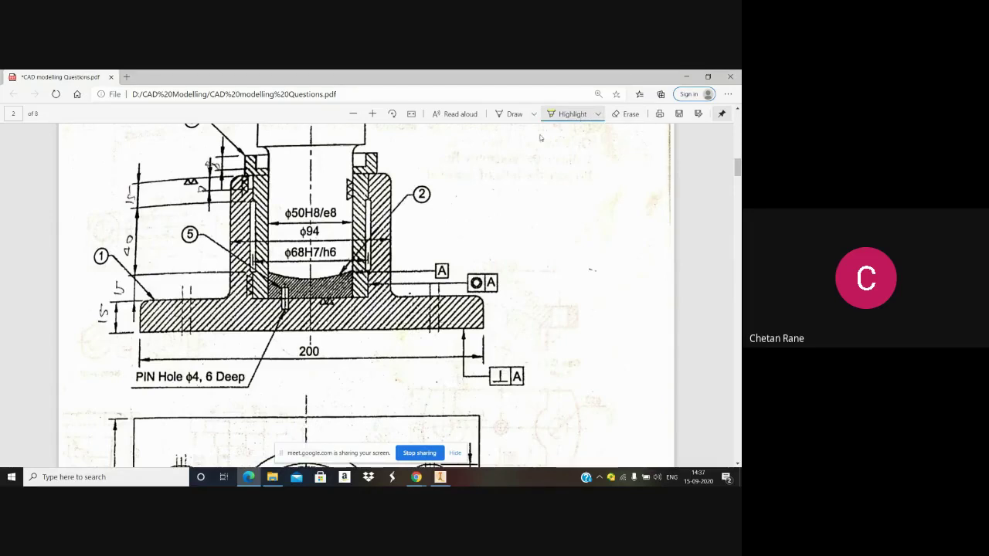
Ink-circle the bush bottom and the concentricity symbol on the Problem 5 drawing
{"action": "left_click", "coordinate": [509, 114]}
{"action": "mouse_move", "coordinate": [382, 274]}
{"action": "left_mouse_down"}
{"action": "mouse_move", "coordinate": [362, 276]}
{"action": "mouse_move", "coordinate": [369, 298]}
{"action": "mouse_move", "coordinate": [382, 267]}
{"action": "left_mouse_up"}
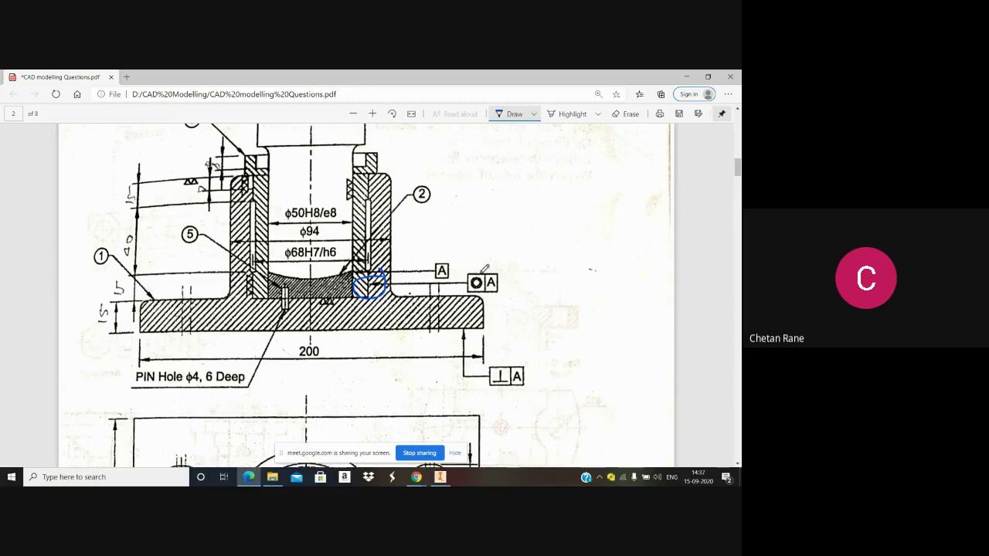
{"action": "mouse_move", "coordinate": [480, 272]}
{"action": "left_mouse_down"}
{"action": "mouse_move", "coordinate": [472, 292]}
{"action": "mouse_move", "coordinate": [495, 284]}
{"action": "mouse_move", "coordinate": [488, 267]}
{"action": "left_mouse_up"}
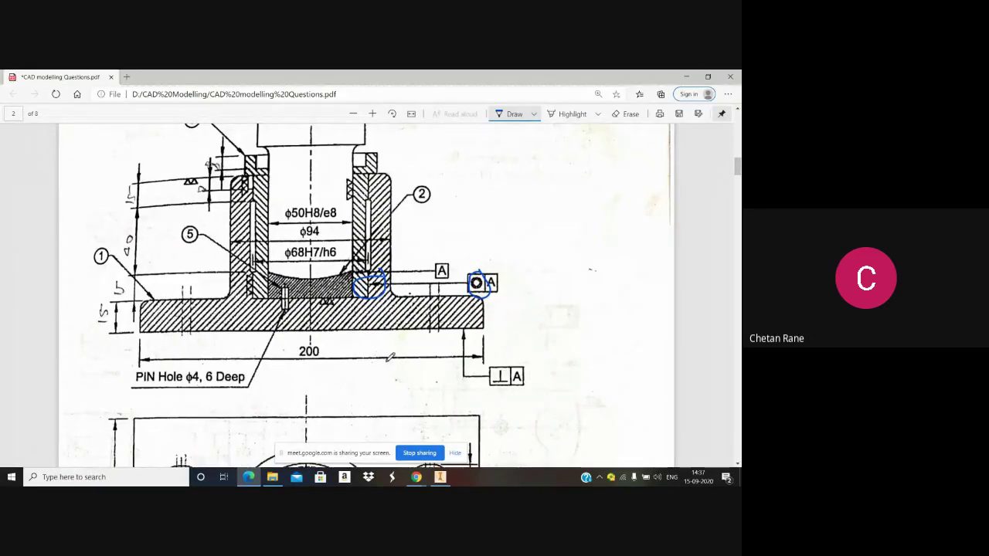
Mark the machining symbol and the hatched flange section near '8 Wide'
{"action": "scroll", "coordinate": [391, 357], "scroll_direction": "up", "scroll_amount": 2}
{"action": "scroll", "coordinate": [390, 357], "scroll_direction": "up", "scroll_amount": 2}
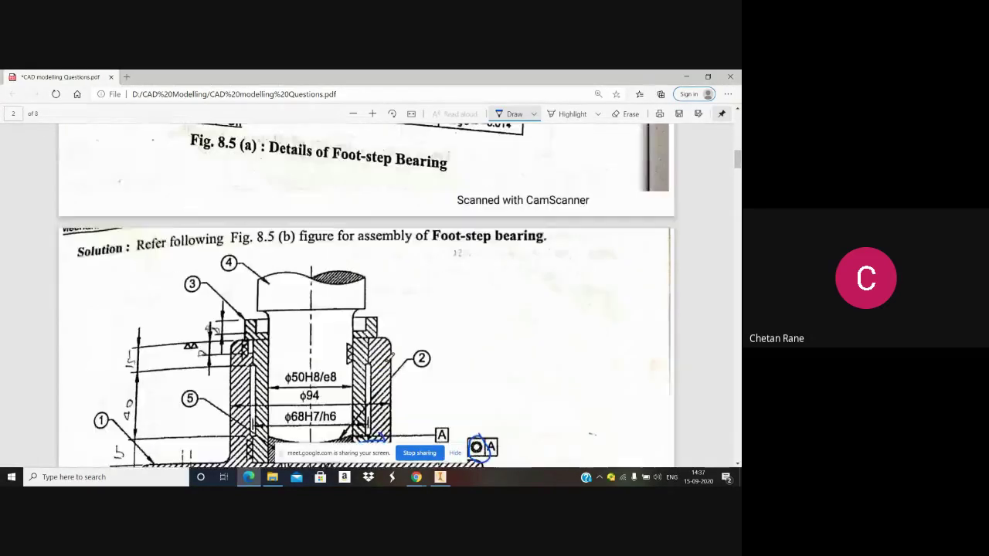
{"action": "left_click_drag", "start_coordinate": [187, 346], "coordinate": [204, 344]}
{"action": "scroll", "coordinate": [222, 387], "scroll_direction": "down", "scroll_amount": 1}
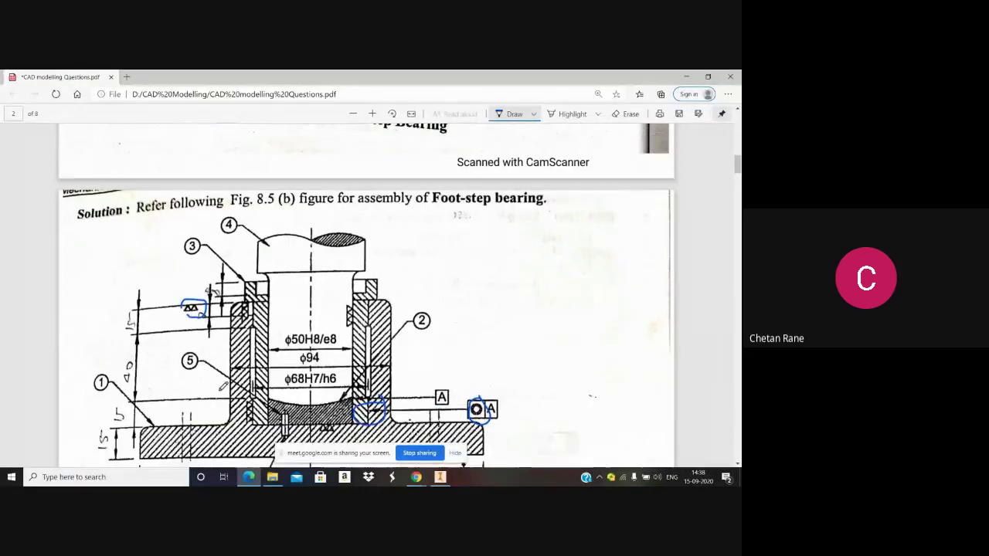
{"action": "scroll", "coordinate": [222, 386], "scroll_direction": "down", "scroll_amount": 8}
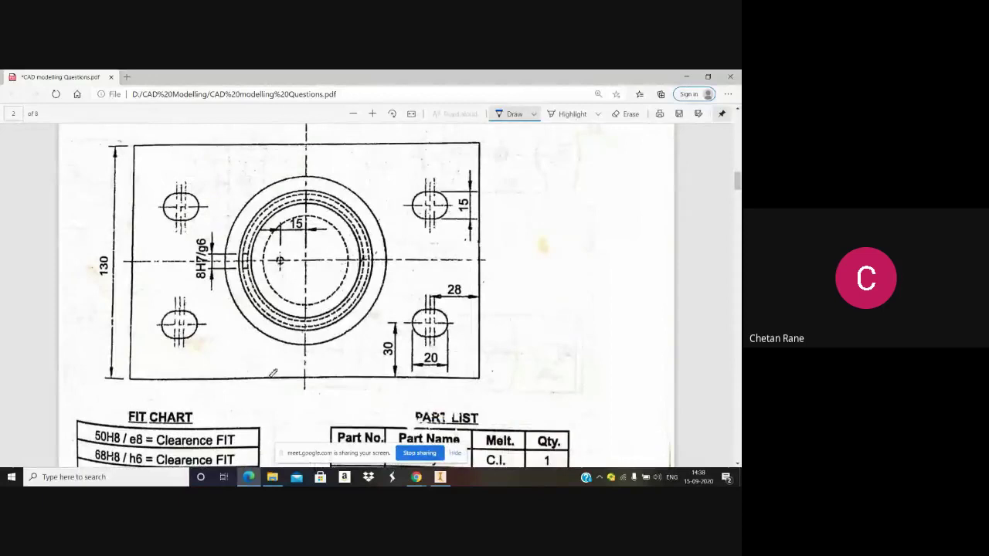
{"action": "scroll", "coordinate": [275, 374], "scroll_direction": "up", "scroll_amount": 10}
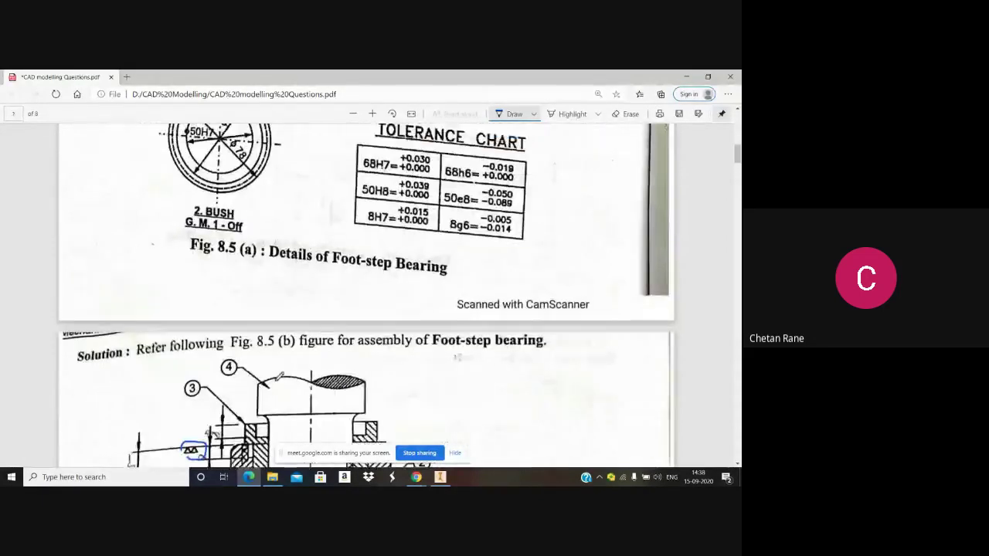
{"action": "scroll", "coordinate": [332, 385], "scroll_direction": "up", "scroll_amount": 4}
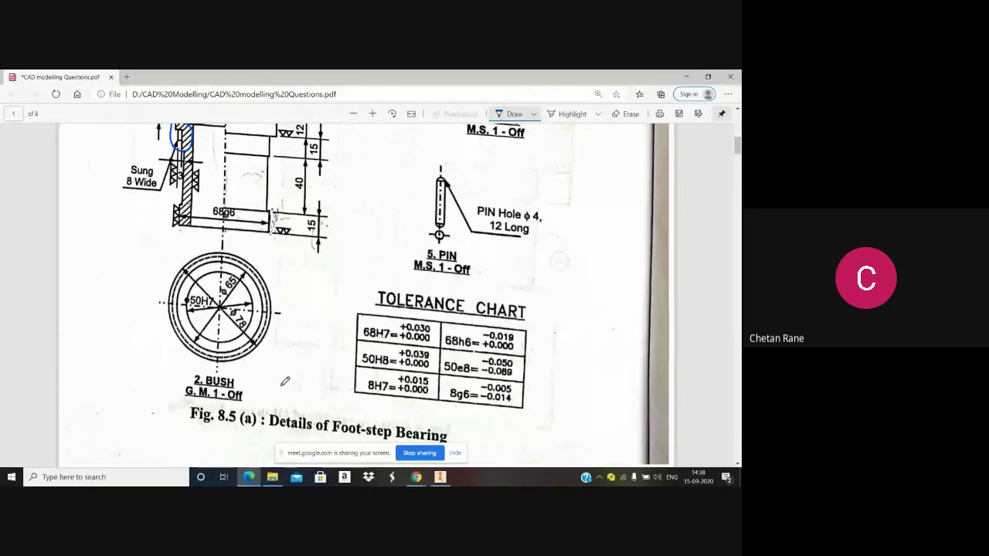
{"action": "scroll", "coordinate": [284, 369], "scroll_direction": "up", "scroll_amount": 2}
{"action": "mouse_move", "coordinate": [166, 253]}
{"action": "left_mouse_down"}
{"action": "mouse_move", "coordinate": [157, 237]}
{"action": "mouse_move", "coordinate": [168, 243]}
{"action": "mouse_move", "coordinate": [191, 206]}
{"action": "mouse_move", "coordinate": [175, 252]}
{"action": "mouse_move", "coordinate": [183, 246]}
{"action": "left_mouse_up"}
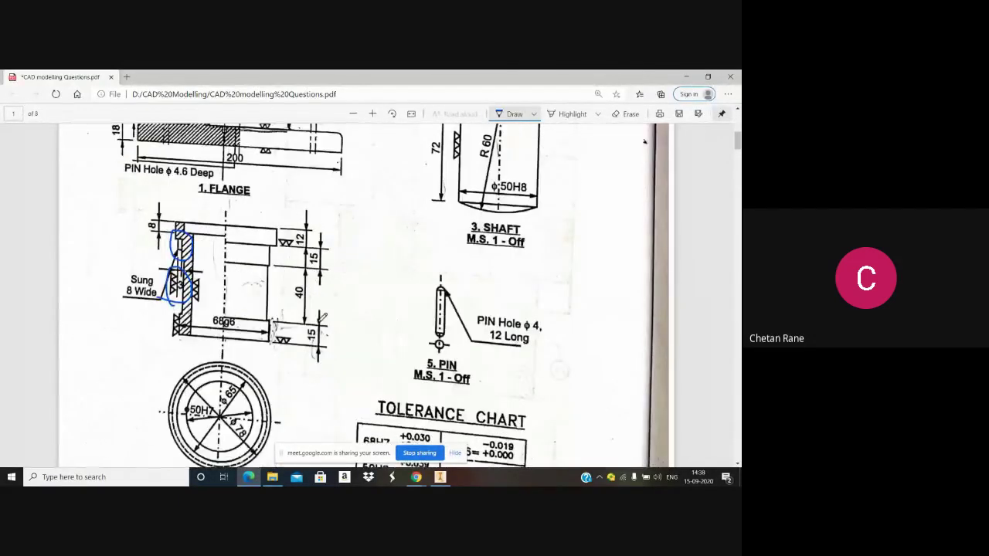
Circle 8H7, 50H8 and 68H7 in the tolerance chart
{"action": "scroll", "coordinate": [322, 317], "scroll_direction": "up", "scroll_amount": 3}
{"action": "scroll", "coordinate": [384, 327], "scroll_direction": "down", "scroll_amount": 4}
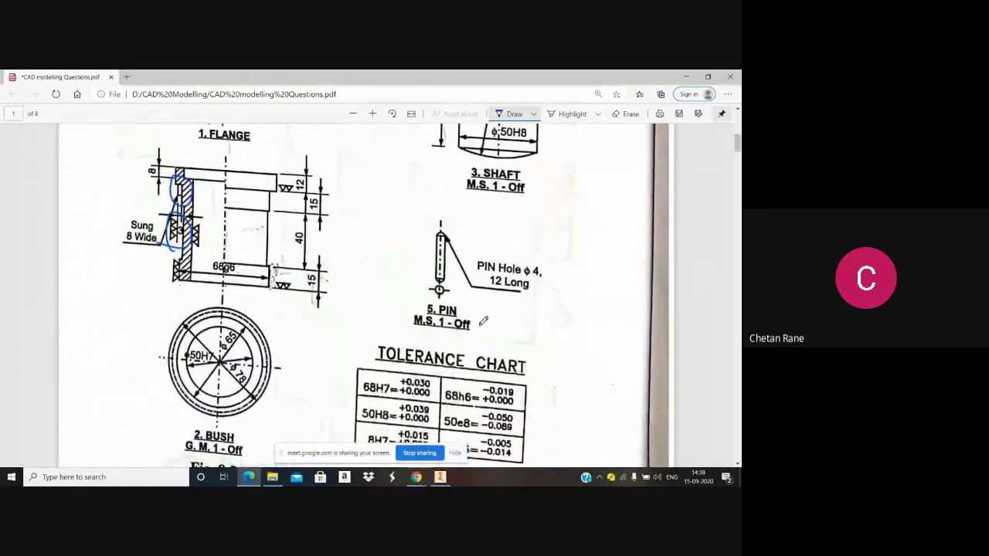
{"action": "scroll", "coordinate": [492, 319], "scroll_direction": "down", "scroll_amount": 3}
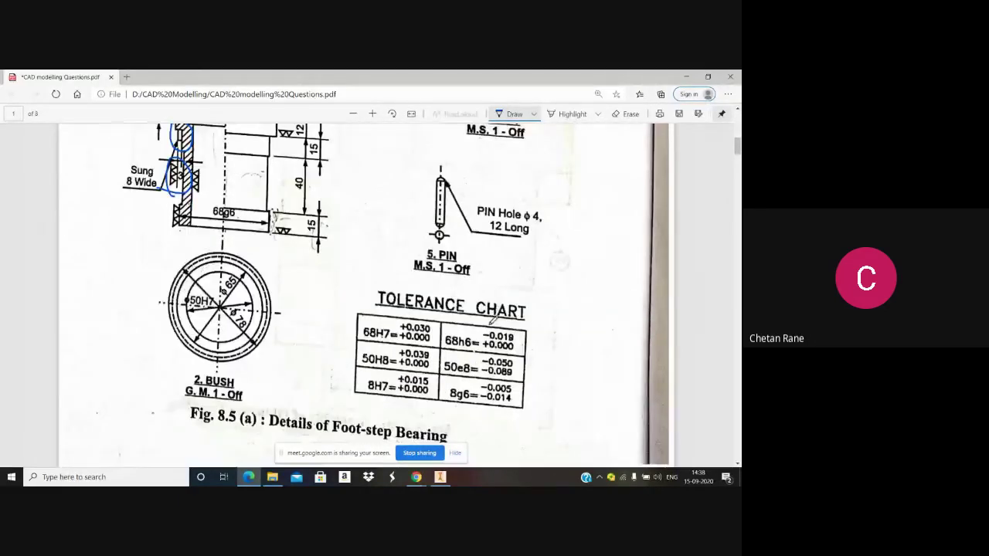
{"action": "scroll", "coordinate": [492, 318], "scroll_direction": "down", "scroll_amount": 5}
{"action": "scroll", "coordinate": [371, 278], "scroll_direction": "up", "scroll_amount": 3}
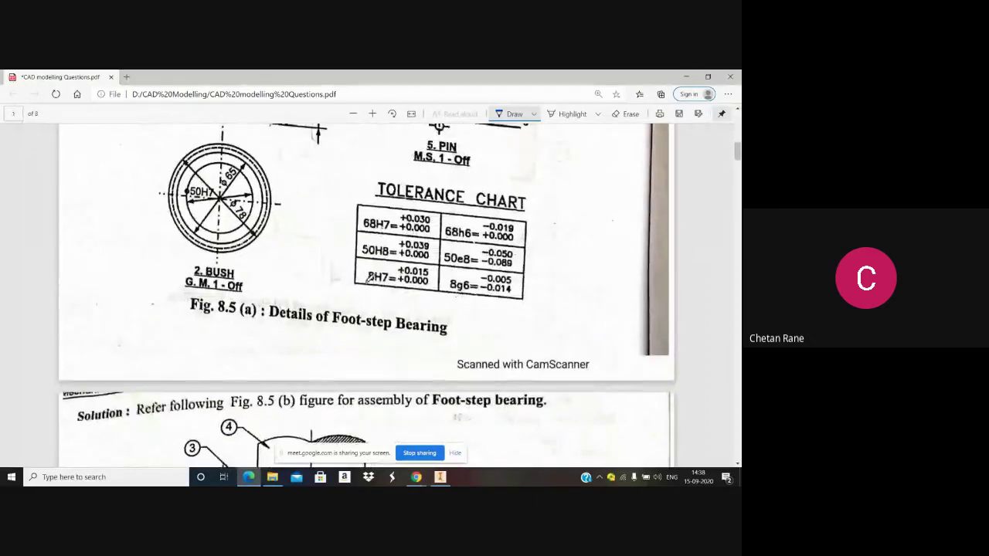
{"action": "left_click_drag", "start_coordinate": [379, 265], "coordinate": [369, 281]}
{"action": "mouse_move", "coordinate": [394, 241]}
{"action": "left_mouse_down"}
{"action": "mouse_move", "coordinate": [371, 253]}
{"action": "mouse_move", "coordinate": [389, 258]}
{"action": "left_mouse_up"}
{"action": "mouse_move", "coordinate": [392, 214]}
{"action": "left_mouse_down"}
{"action": "mouse_move", "coordinate": [374, 224]}
{"action": "mouse_move", "coordinate": [388, 230]}
{"action": "left_mouse_up"}
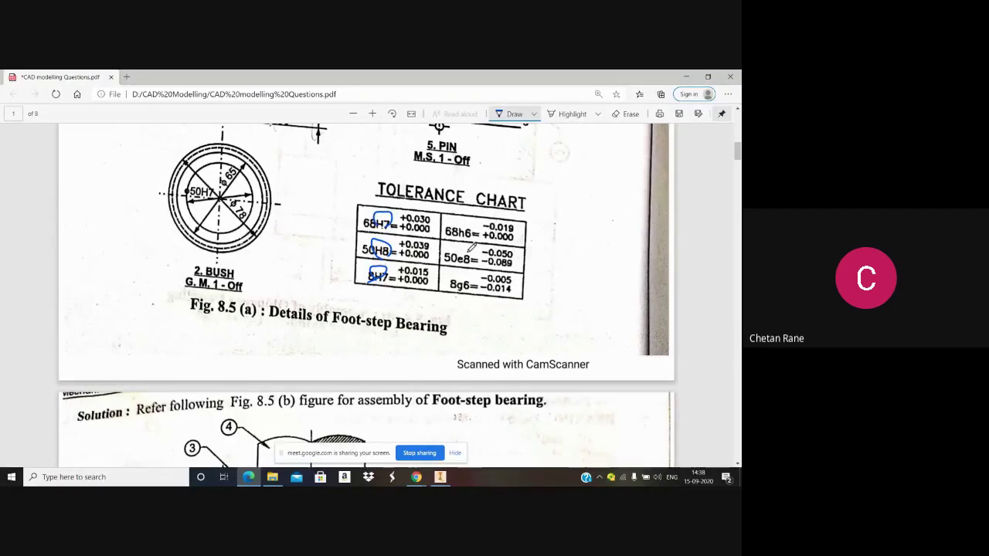
Scroll back over the Problem 5 pages and return to the Inventor part
{"action": "scroll", "coordinate": [645, 207], "scroll_direction": "up", "scroll_amount": 4}
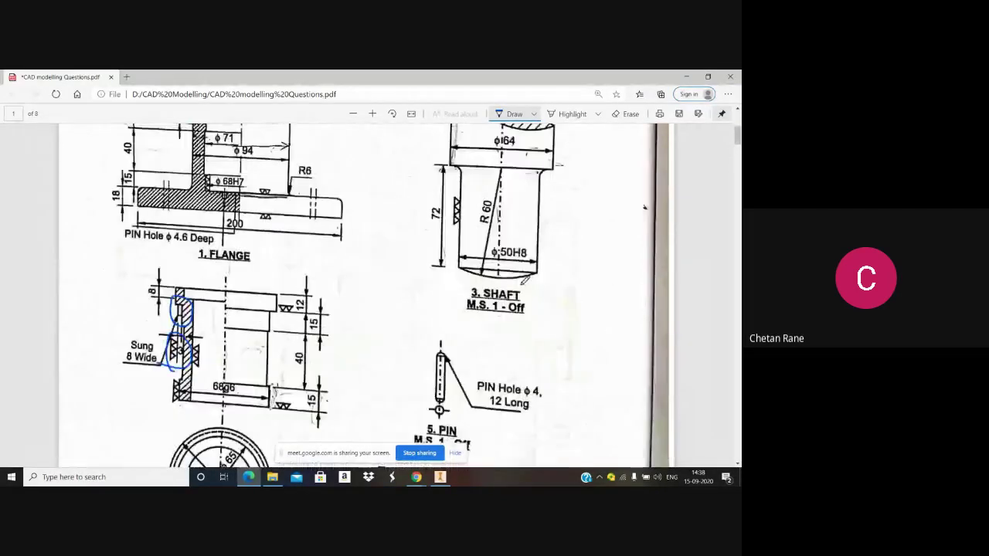
{"action": "scroll", "coordinate": [645, 207], "scroll_direction": "up", "scroll_amount": 6}
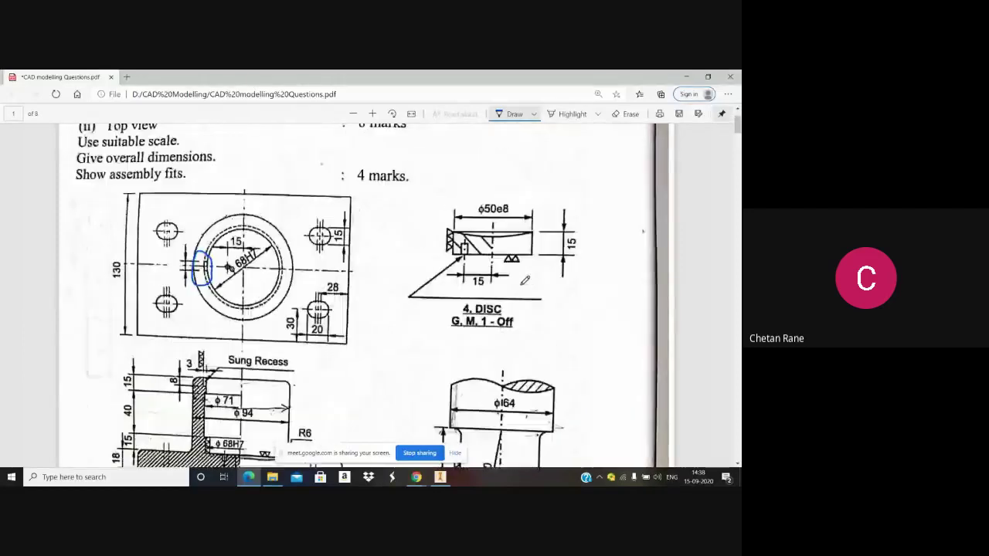
{"action": "scroll", "coordinate": [406, 211], "scroll_direction": "up", "scroll_amount": 2}
{"action": "scroll", "coordinate": [406, 212], "scroll_direction": "down", "scroll_amount": 12}
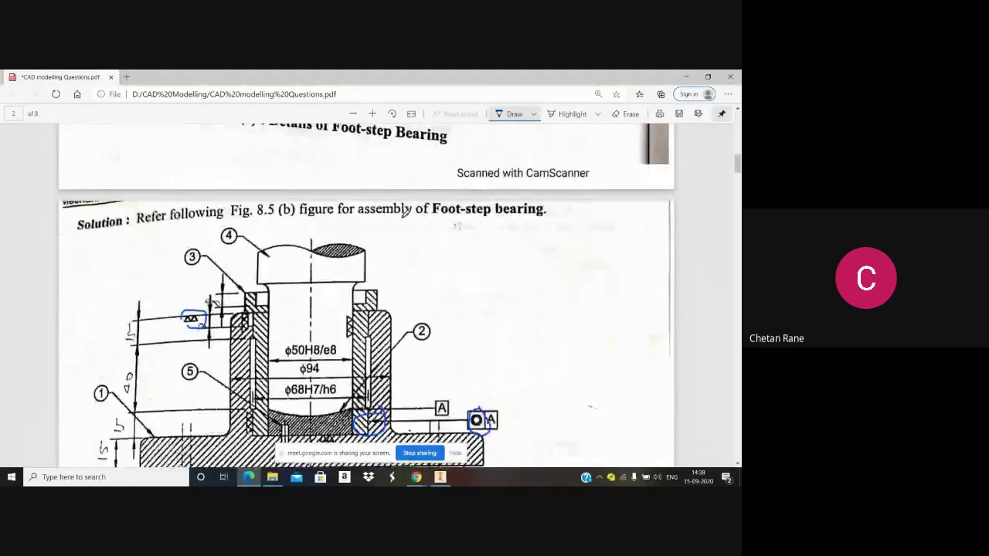
{"action": "scroll", "coordinate": [405, 212], "scroll_direction": "down", "scroll_amount": 3}
{"action": "scroll", "coordinate": [406, 213], "scroll_direction": "down", "scroll_amount": 6}
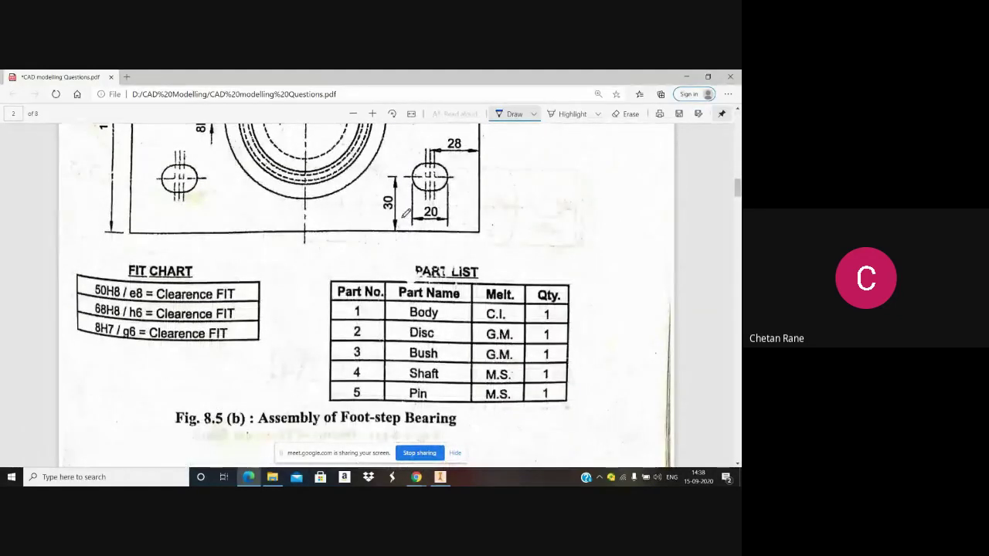
{"action": "scroll", "coordinate": [404, 213], "scroll_direction": "up", "scroll_amount": 10}
{"action": "scroll", "coordinate": [404, 211], "scroll_direction": "up", "scroll_amount": 10}
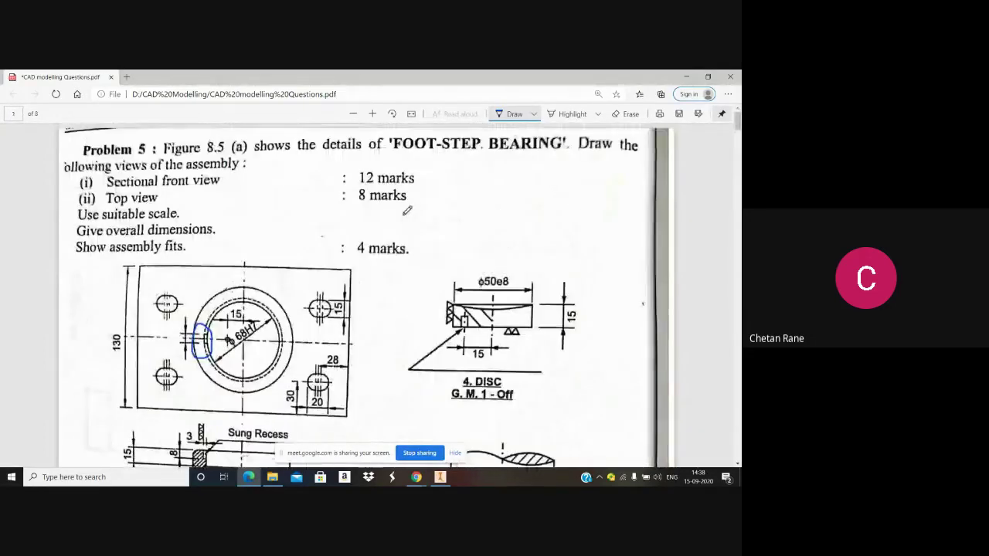
{"action": "left_click", "coordinate": [442, 477]}
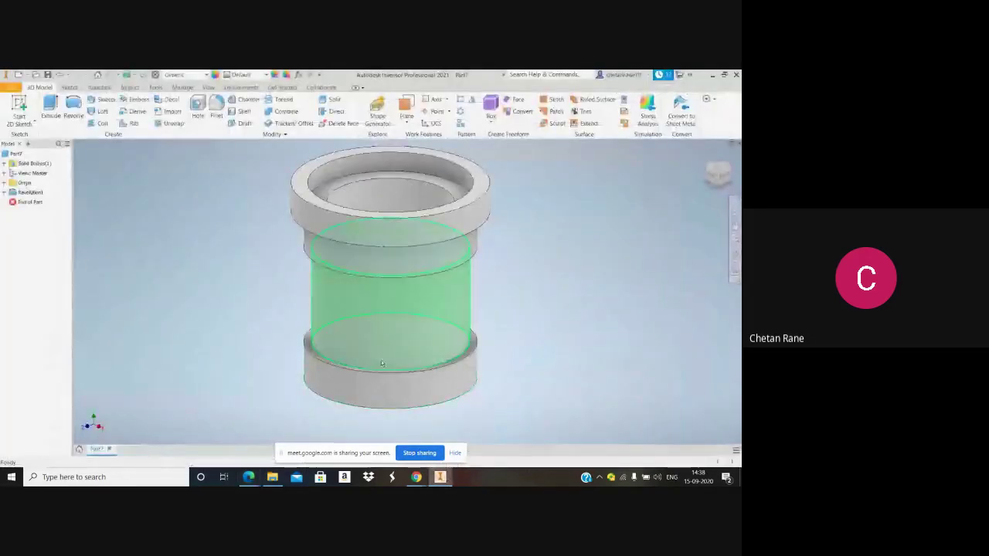
{"action": "mouse_move", "coordinate": [388, 371]}
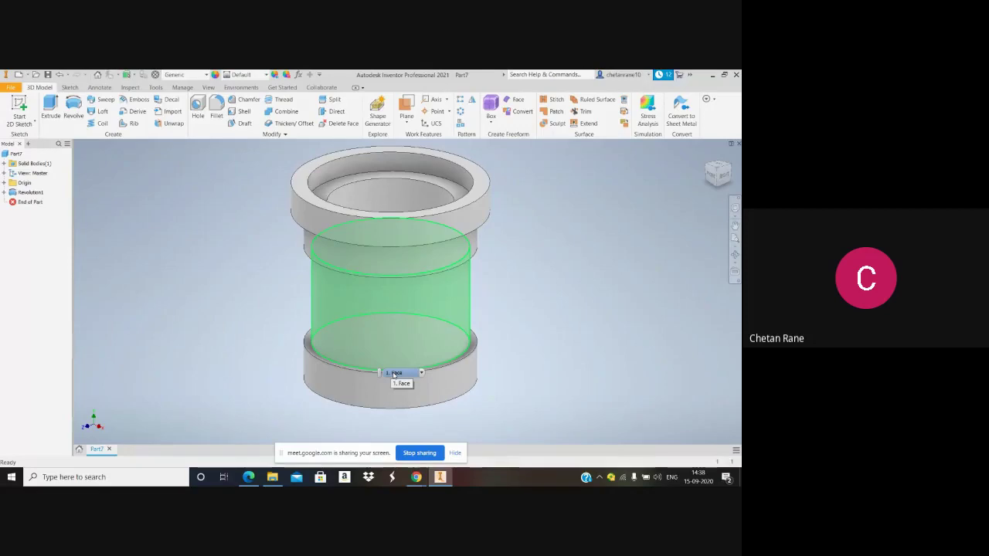
{"action": "mouse_move", "coordinate": [416, 476]}
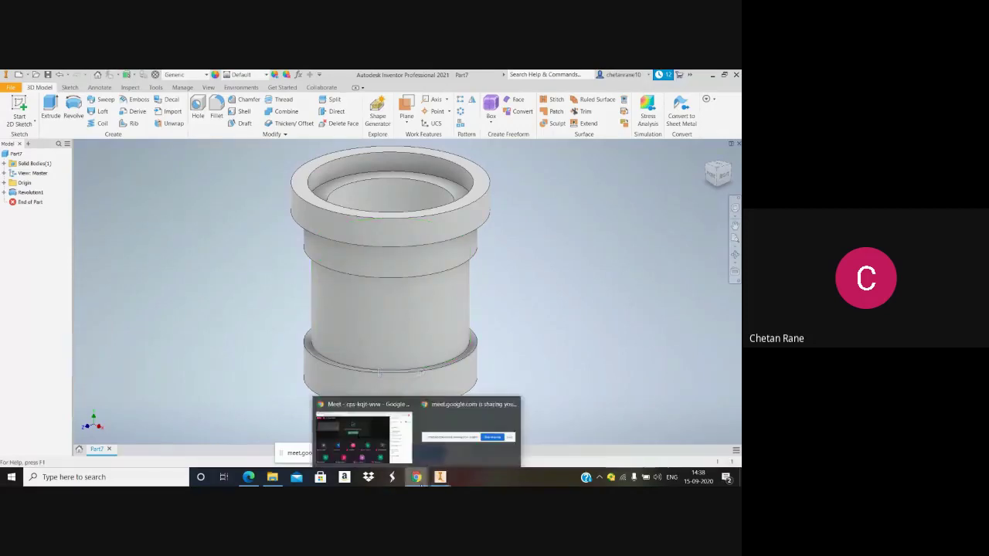
{"action": "left_click", "coordinate": [378, 450]}
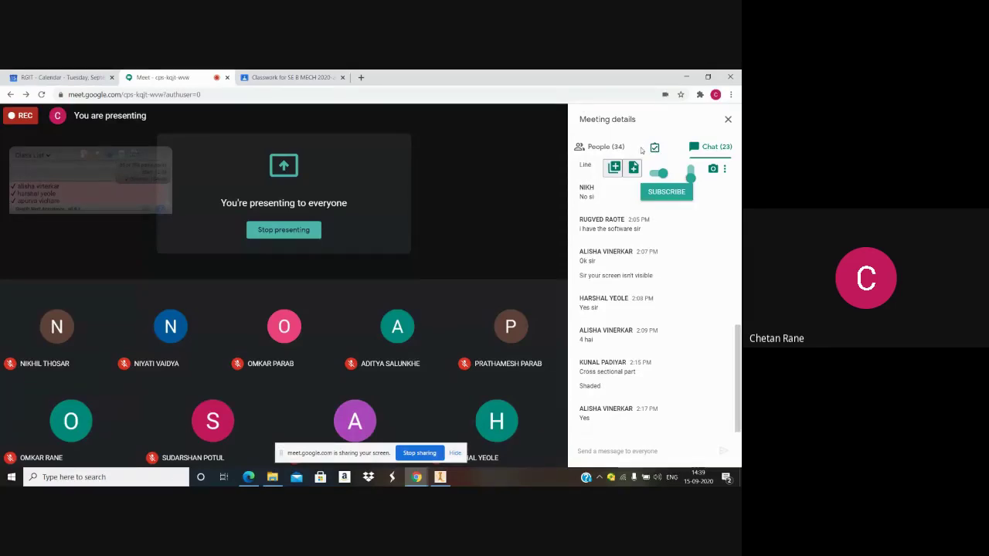
Open the Meet Attendance spreadsheet link from the chat in a new tab
{"action": "left_click", "coordinate": [641, 150]}
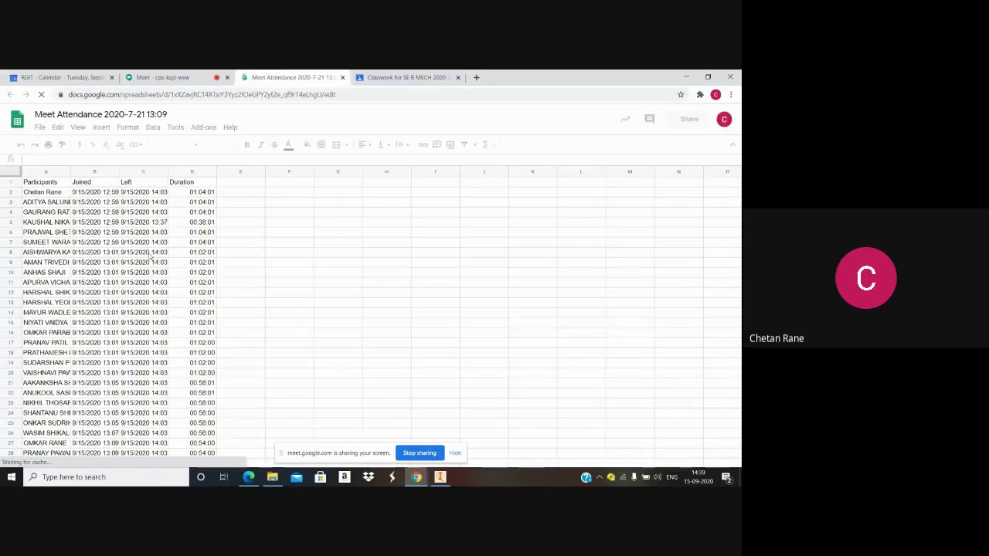
Widen the Left column to show full timestamps, review the rows, and return to Meet
{"action": "left_click", "coordinate": [165, 171]}
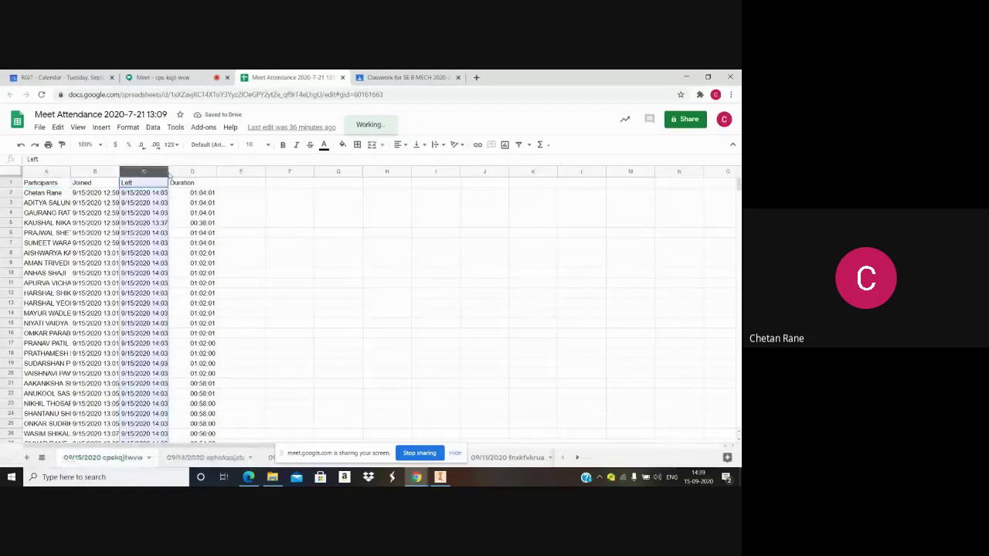
{"action": "left_click_drag", "start_coordinate": [166, 172], "coordinate": [258, 172]}
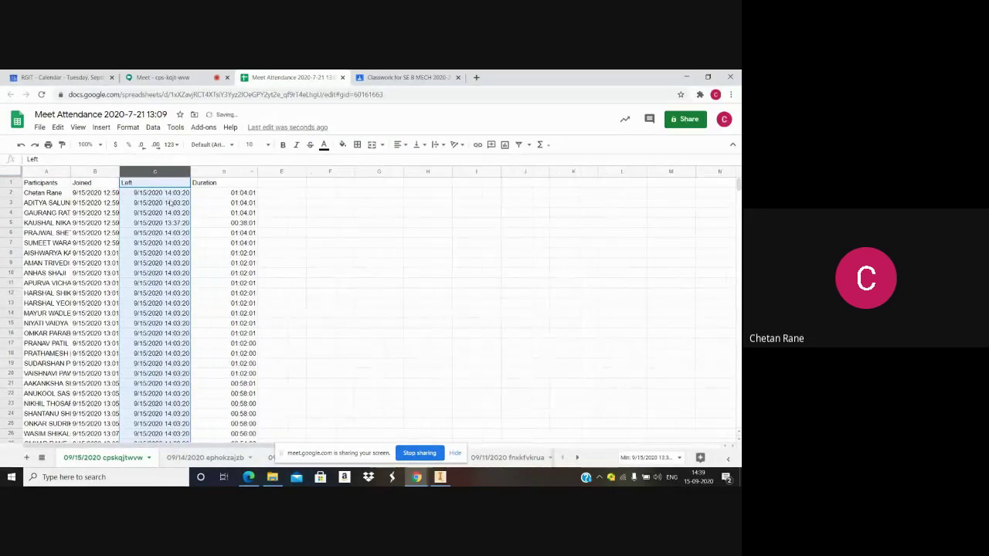
{"action": "scroll", "coordinate": [169, 220], "scroll_direction": "down", "scroll_amount": 2}
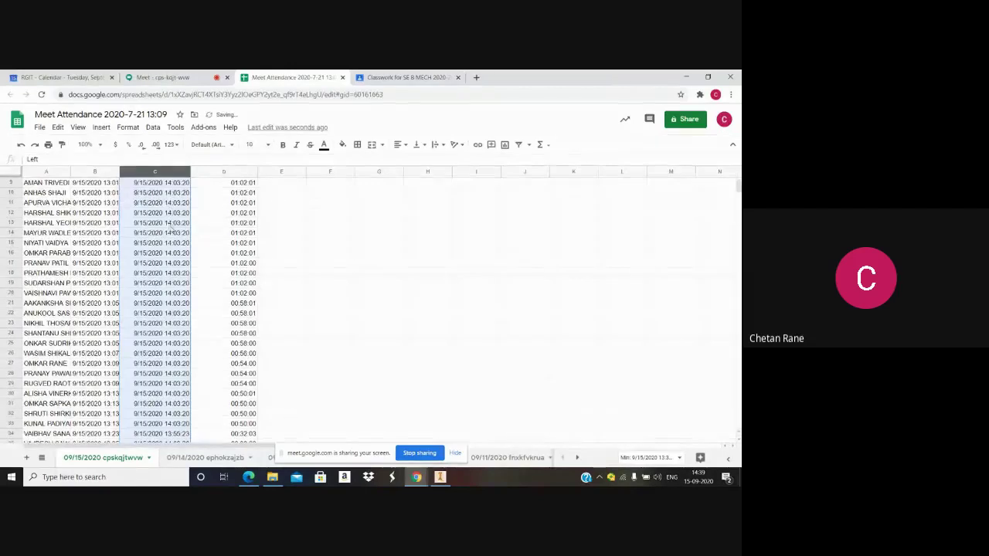
{"action": "scroll", "coordinate": [171, 229], "scroll_direction": "up", "scroll_amount": 1}
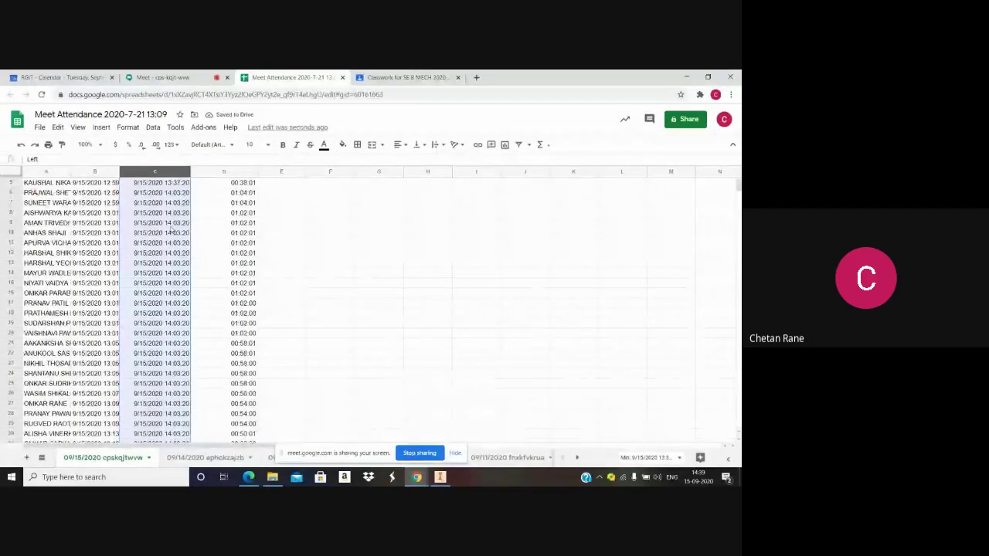
{"action": "scroll", "coordinate": [171, 229], "scroll_direction": "down", "scroll_amount": 5}
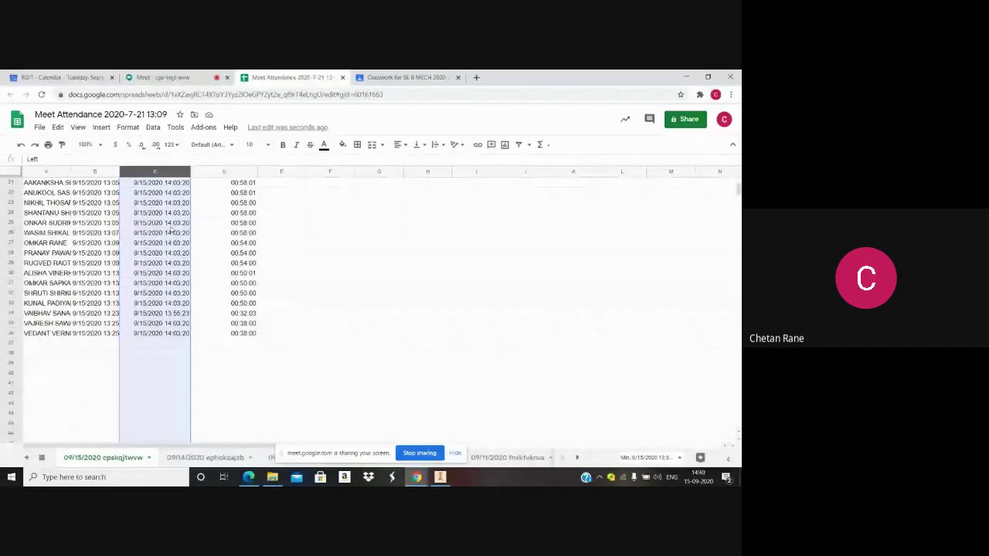
{"action": "scroll", "coordinate": [171, 229], "scroll_direction": "up", "scroll_amount": 5}
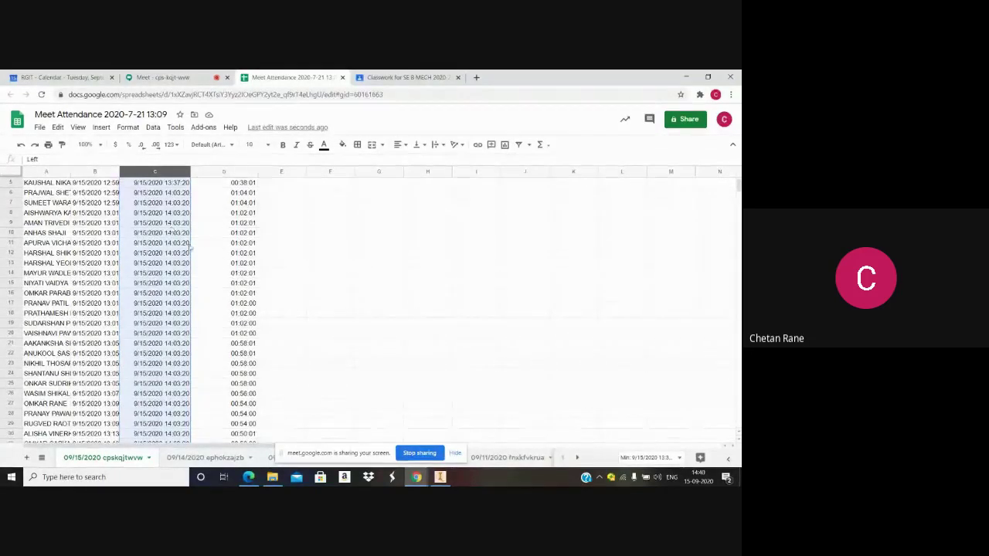
{"action": "scroll", "coordinate": [199, 263], "scroll_direction": "up", "scroll_amount": 2}
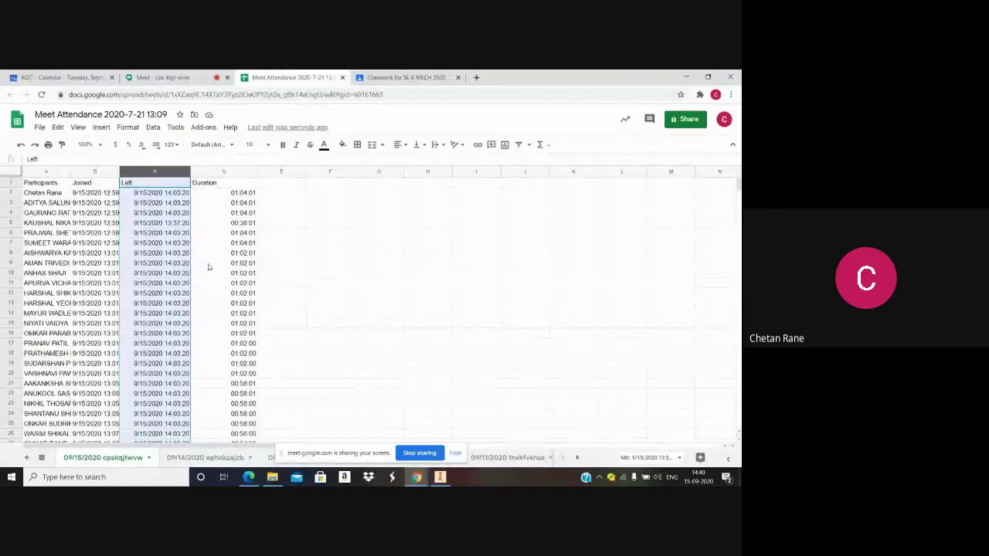
{"action": "left_click", "coordinate": [202, 77]}
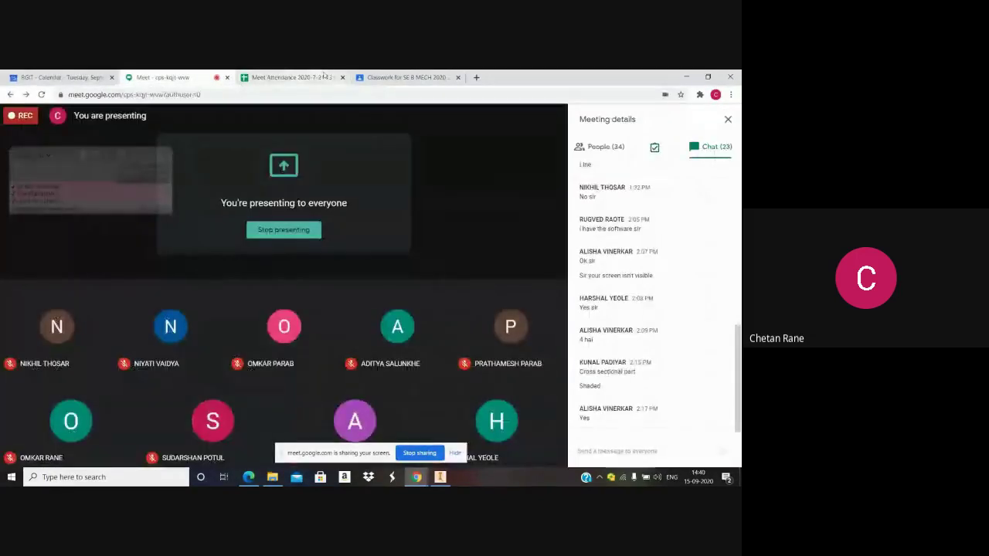
Close the attendance sheet tab, highlight the lecture-video chat request, and return to Inventor
{"action": "left_click", "coordinate": [323, 77]}
{"action": "left_click", "coordinate": [343, 77]}
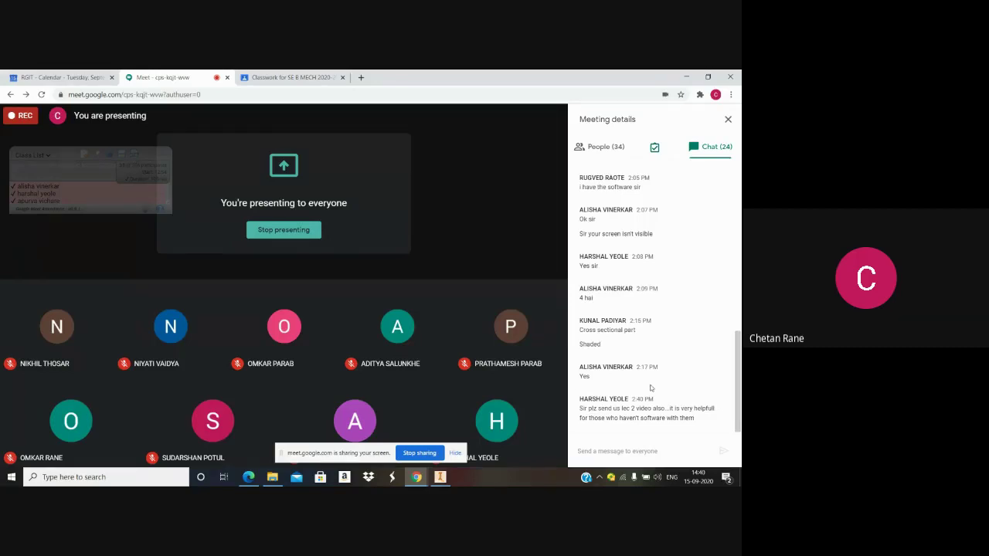
{"action": "mouse_move", "coordinate": [643, 417]}
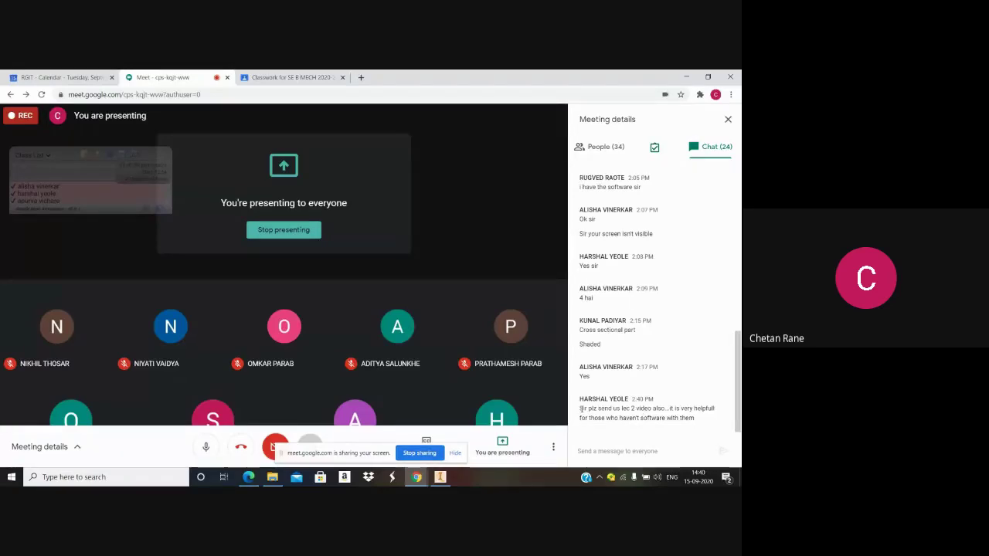
{"action": "left_click_drag", "start_coordinate": [582, 410], "coordinate": [724, 412]}
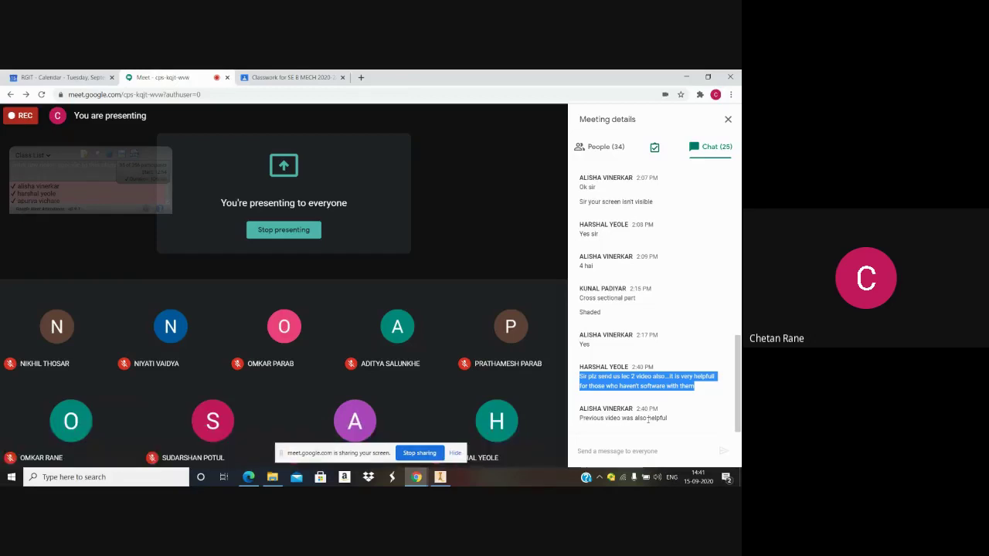
{"action": "mouse_move", "coordinate": [421, 327]}
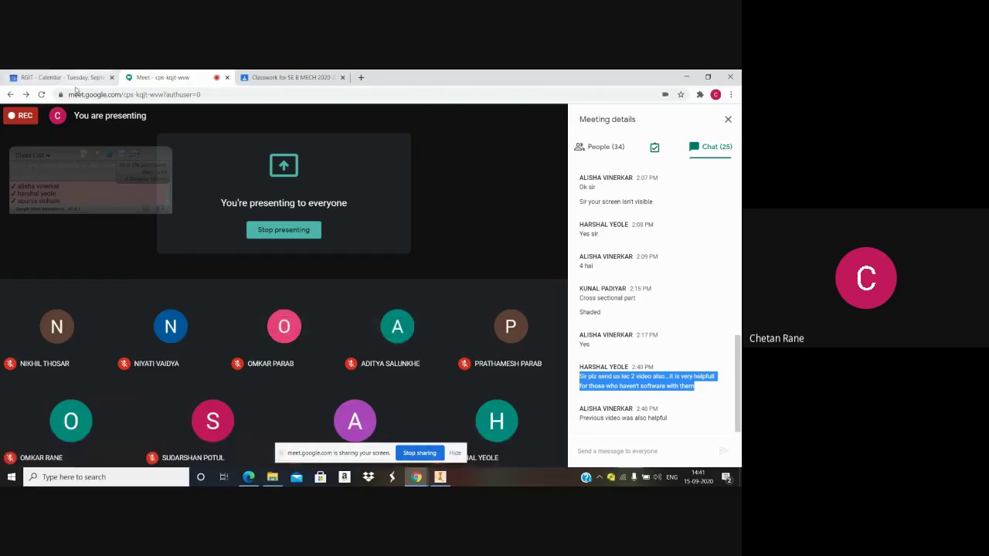
{"action": "left_click", "coordinate": [440, 476]}
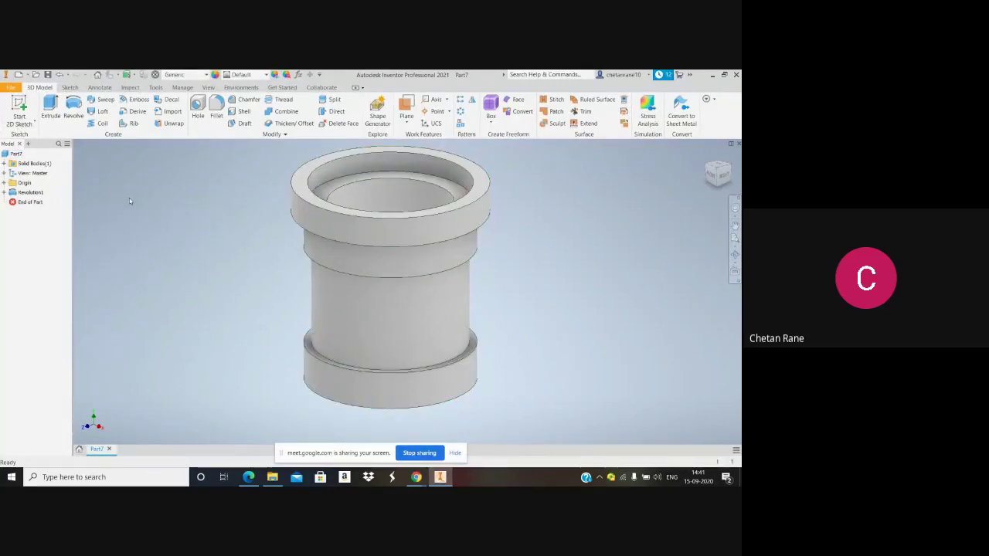
Undo Revolution1 back to its sketch and start a new Revolve of Sketch1
{"action": "key", "text": "ctrl+z"}
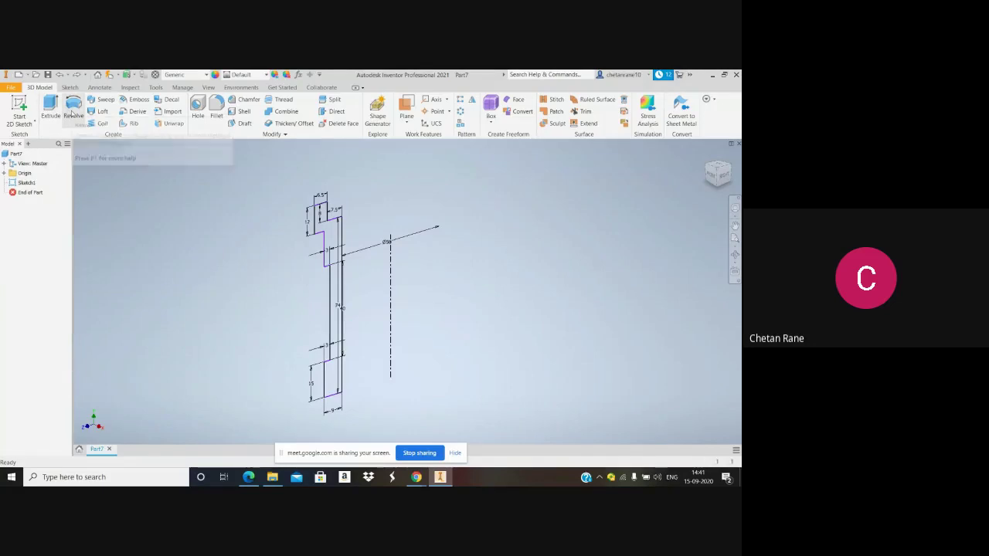
{"action": "left_click", "coordinate": [73, 115]}
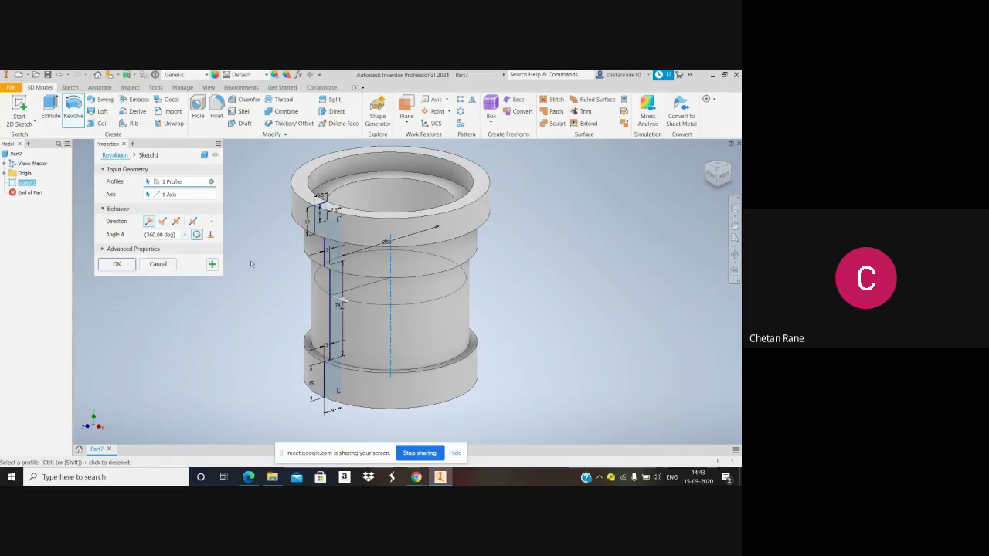
Restart the Revolve and confirm a full 360° revolution of the profile sketch
{"action": "left_click", "coordinate": [167, 266]}
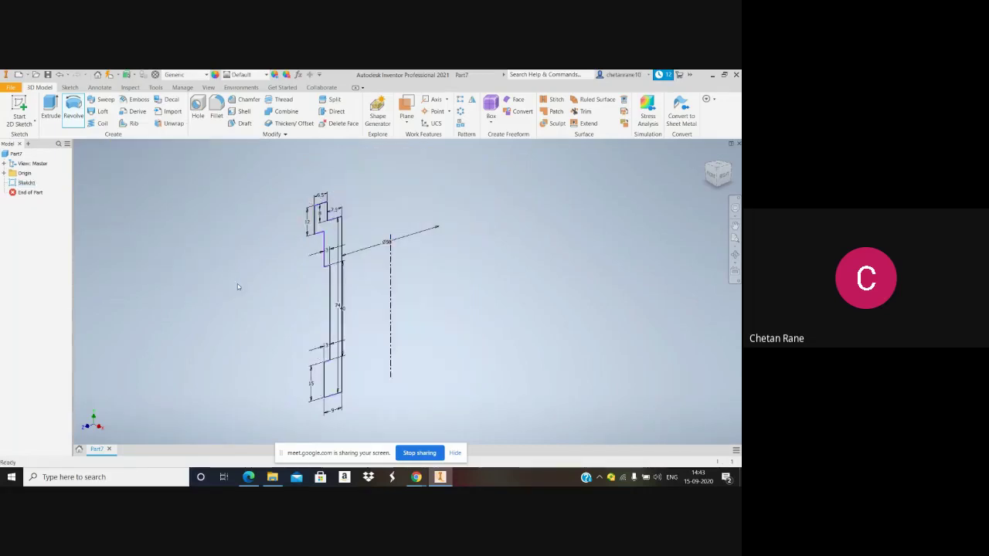
{"action": "left_click", "coordinate": [73, 108]}
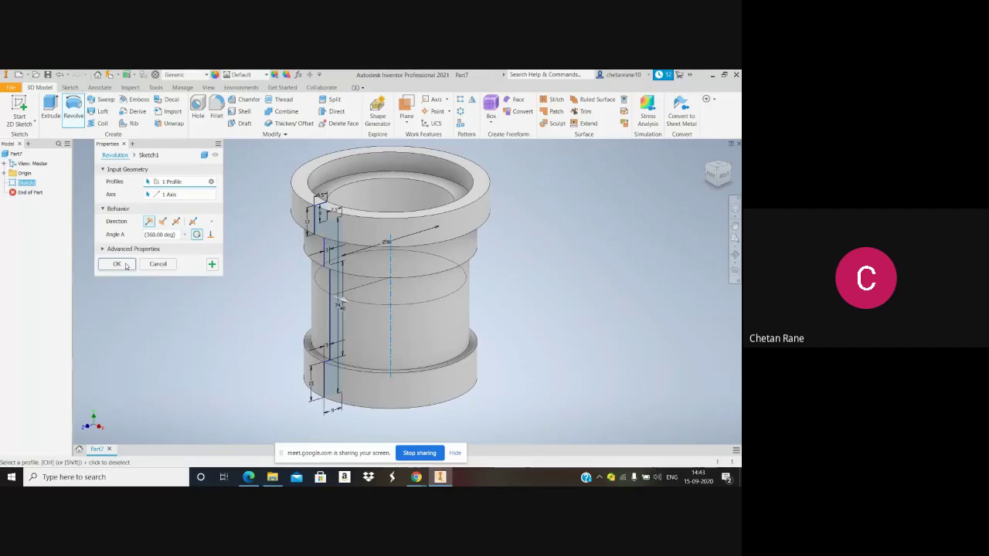
{"action": "left_click", "coordinate": [116, 264]}
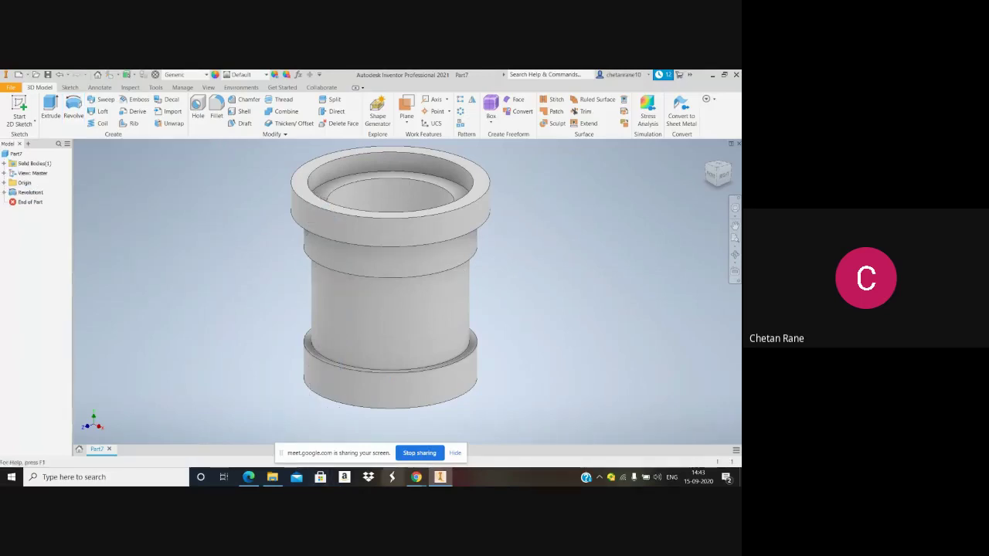
{"action": "mouse_move", "coordinate": [415, 477]}
{"action": "mouse_move", "coordinate": [379, 448]}
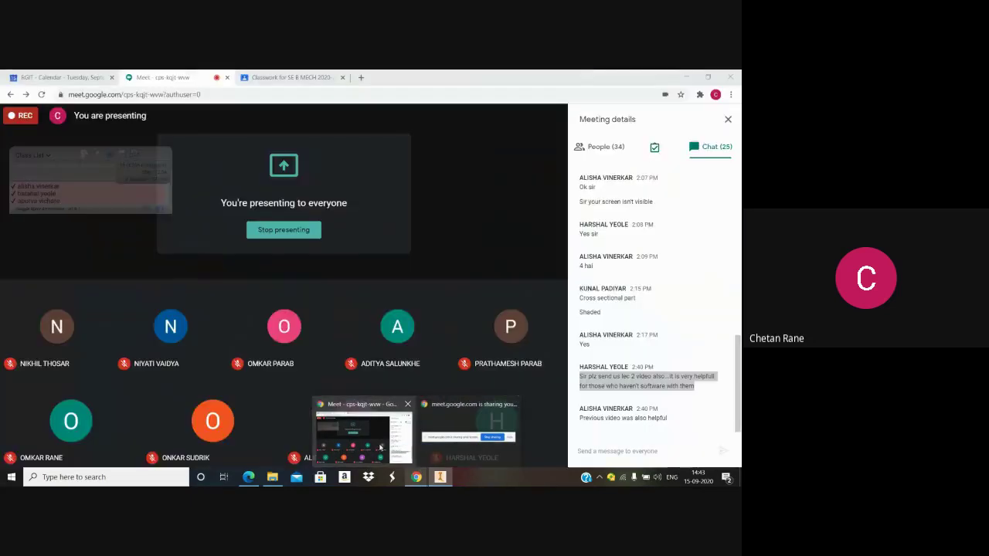
{"action": "left_click", "coordinate": [388, 437]}
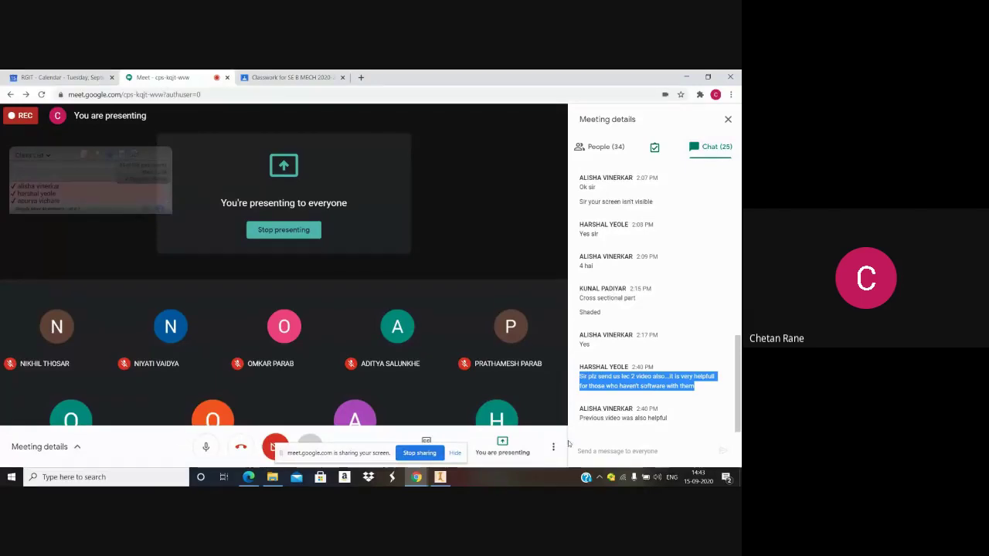
{"action": "left_click", "coordinate": [446, 480]}
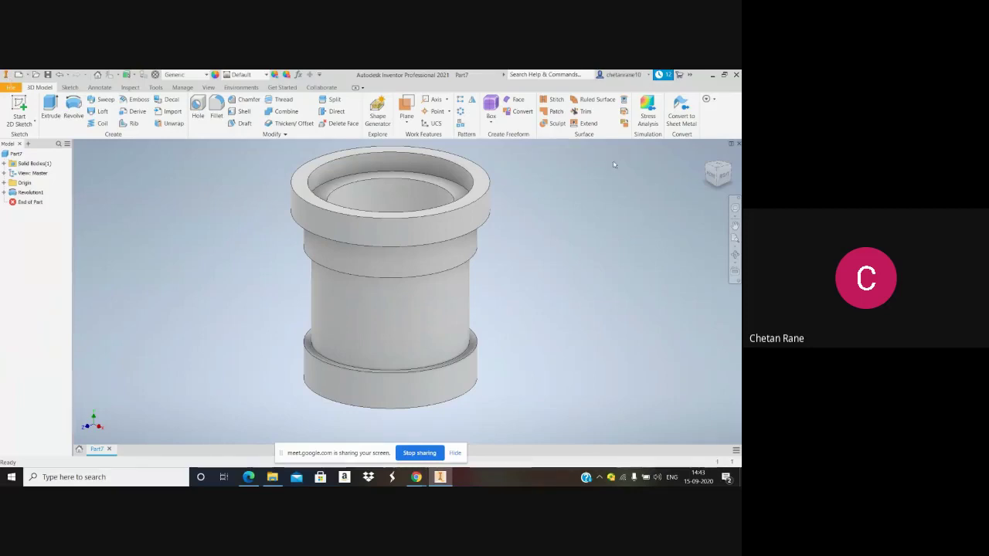
Close Part7 and discard its unsaved changes
{"action": "left_click", "coordinate": [738, 144]}
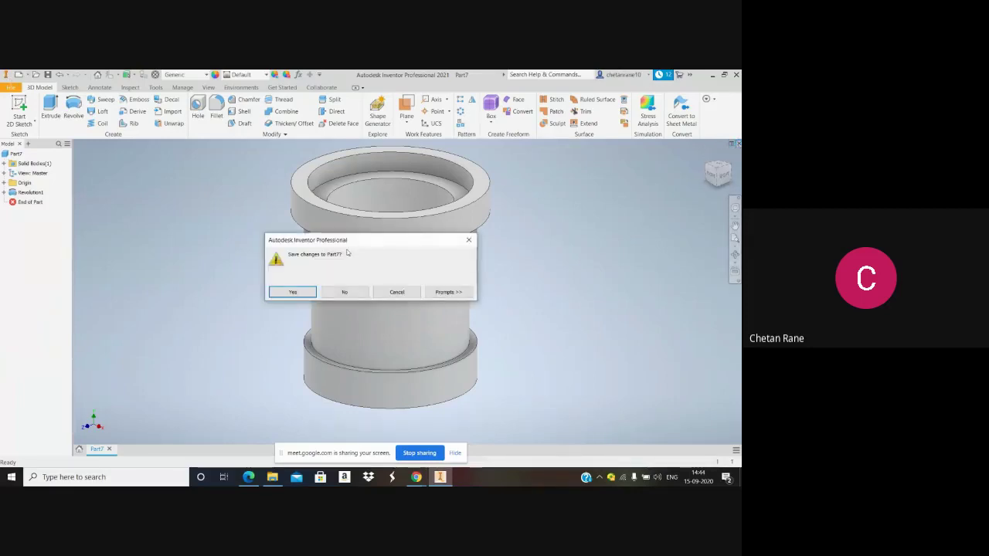
{"action": "left_click", "coordinate": [340, 294]}
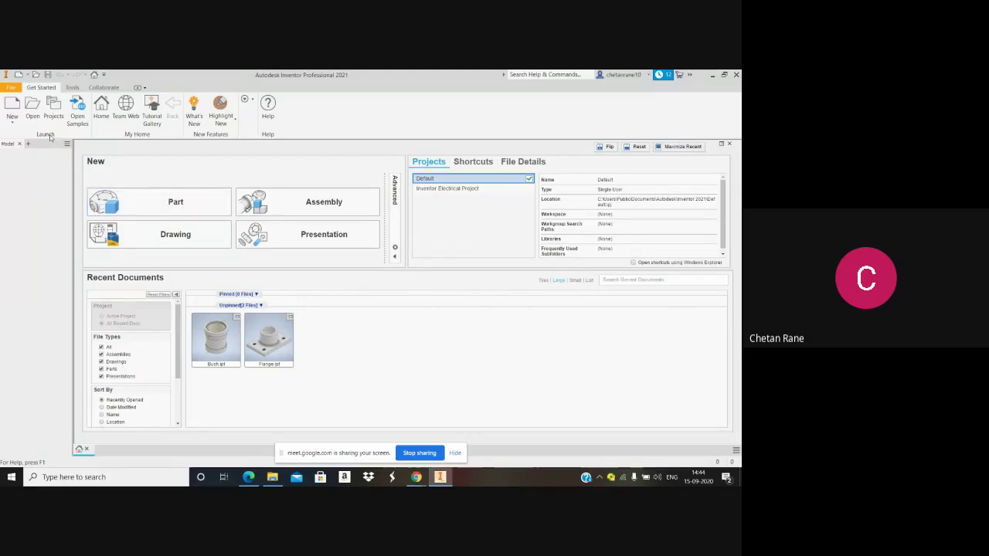
Create a new part from the Metric Standard (mm).ipt template
{"action": "left_click", "coordinate": [12, 112]}
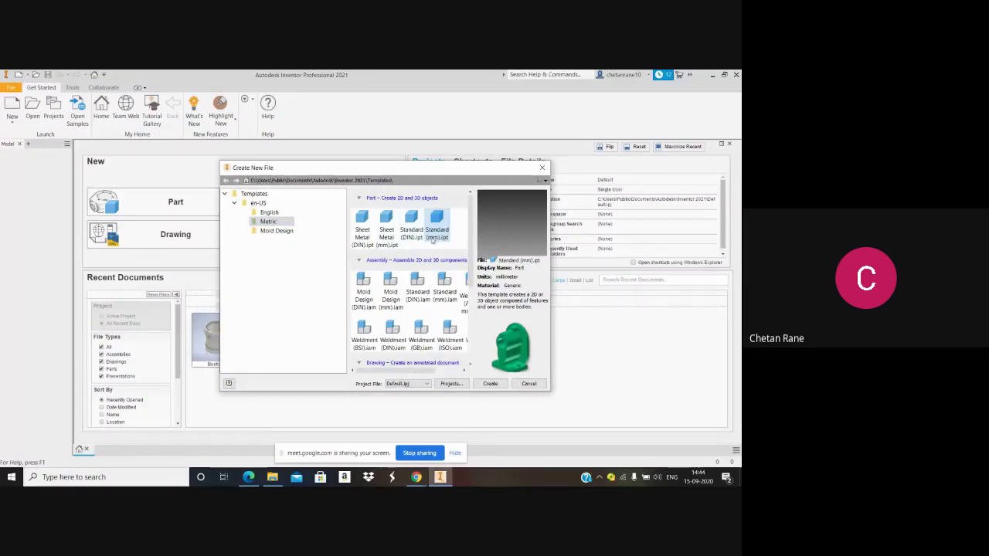
{"action": "scroll", "coordinate": [467, 270], "scroll_direction": "down", "scroll_amount": 1}
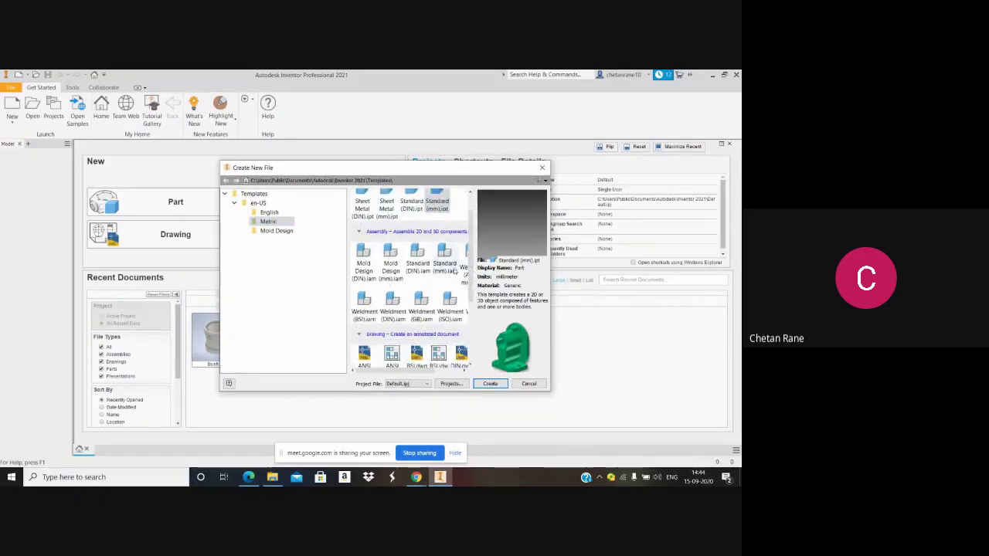
{"action": "left_click", "coordinate": [448, 277]}
{"action": "scroll", "coordinate": [468, 305], "scroll_direction": "down", "scroll_amount": 3}
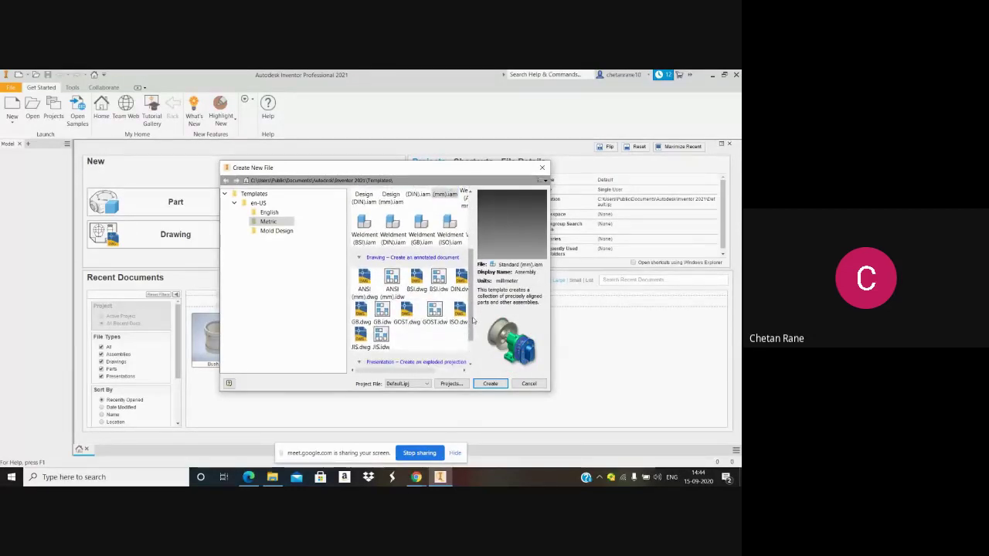
{"action": "left_click", "coordinate": [364, 287]}
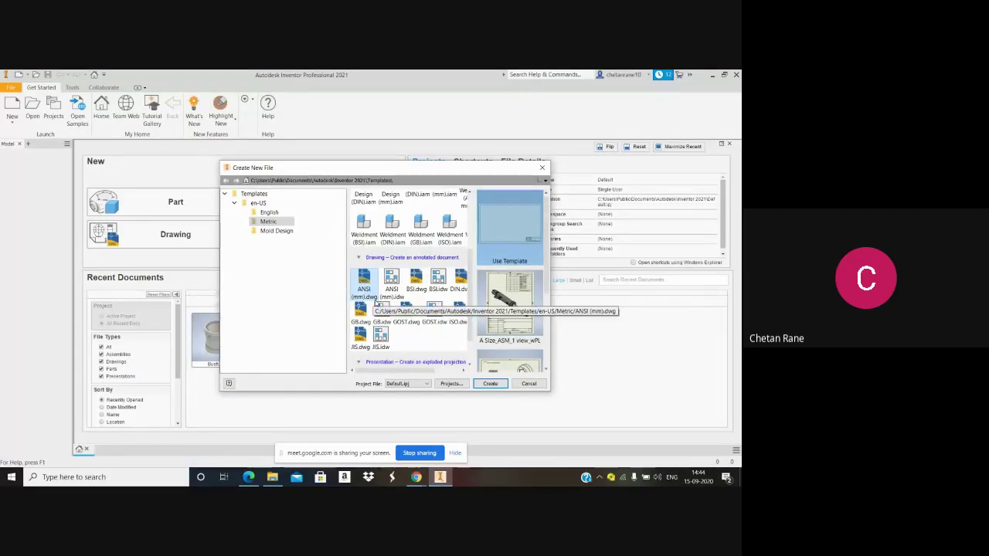
{"action": "scroll", "coordinate": [426, 261], "scroll_direction": "up", "scroll_amount": 2}
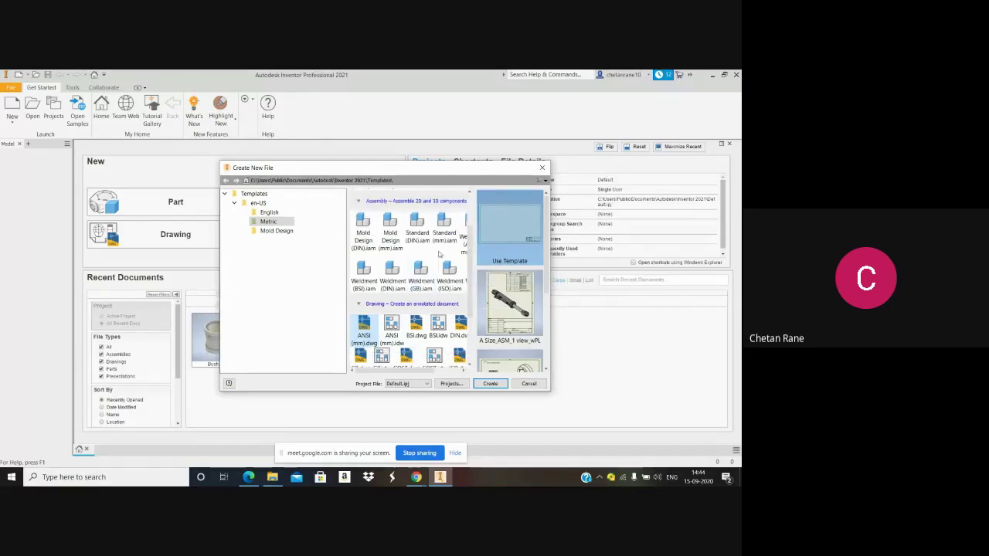
{"action": "scroll", "coordinate": [439, 253], "scroll_direction": "up", "scroll_amount": 3}
{"action": "left_click", "coordinate": [438, 232]}
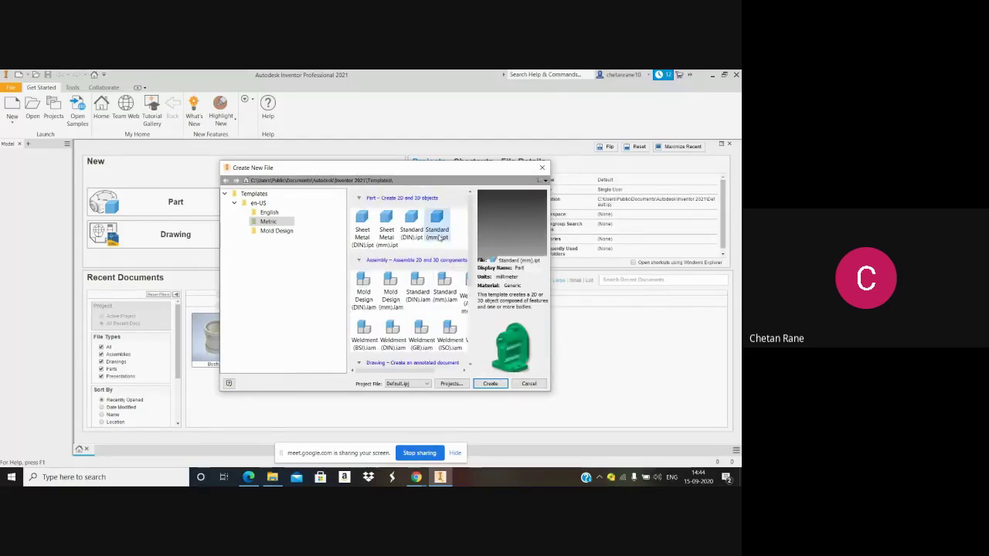
{"action": "left_click", "coordinate": [491, 384]}
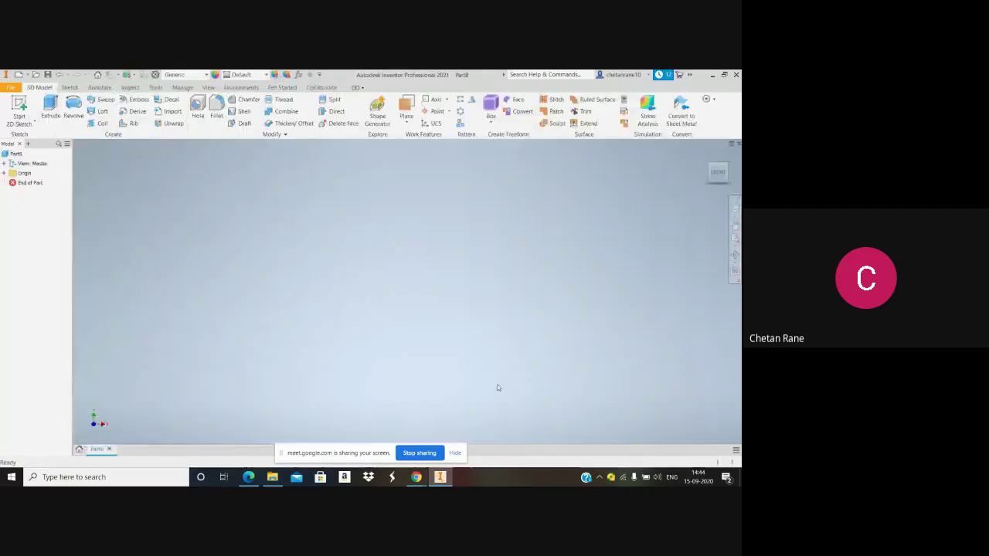
Expand Origin and start Sketch1 on the YZ Plane
{"action": "left_click", "coordinate": [3, 173]}
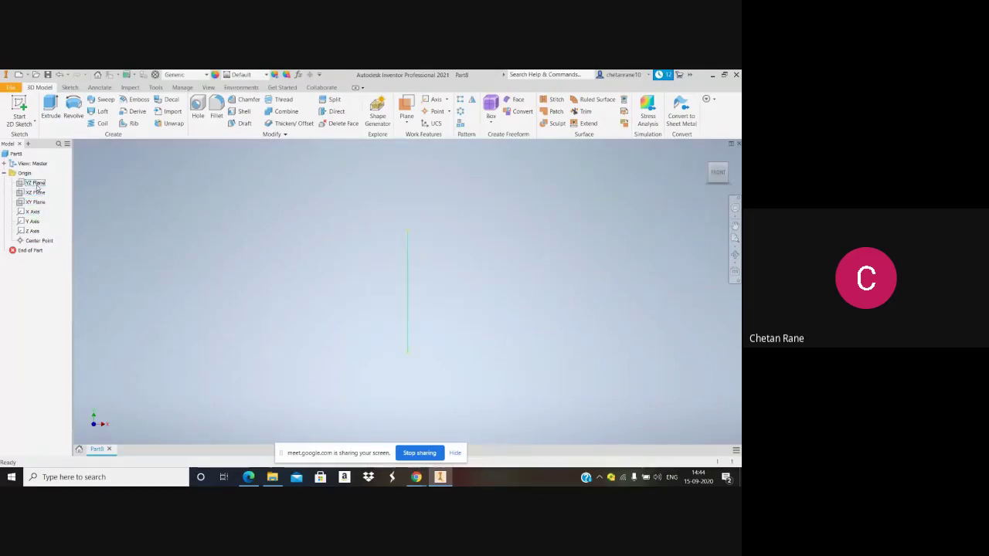
{"action": "left_click", "coordinate": [15, 108]}
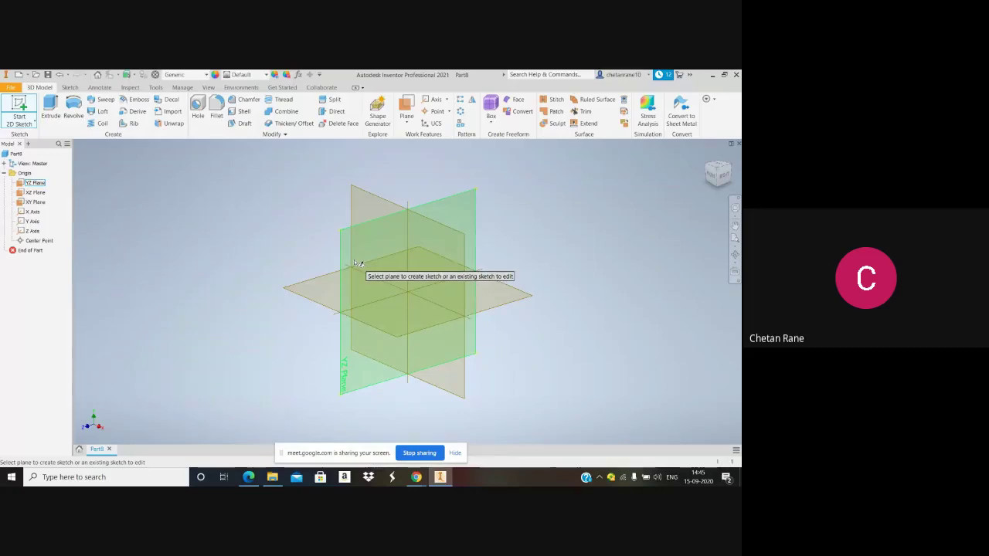
{"action": "mouse_move", "coordinate": [366, 275]}
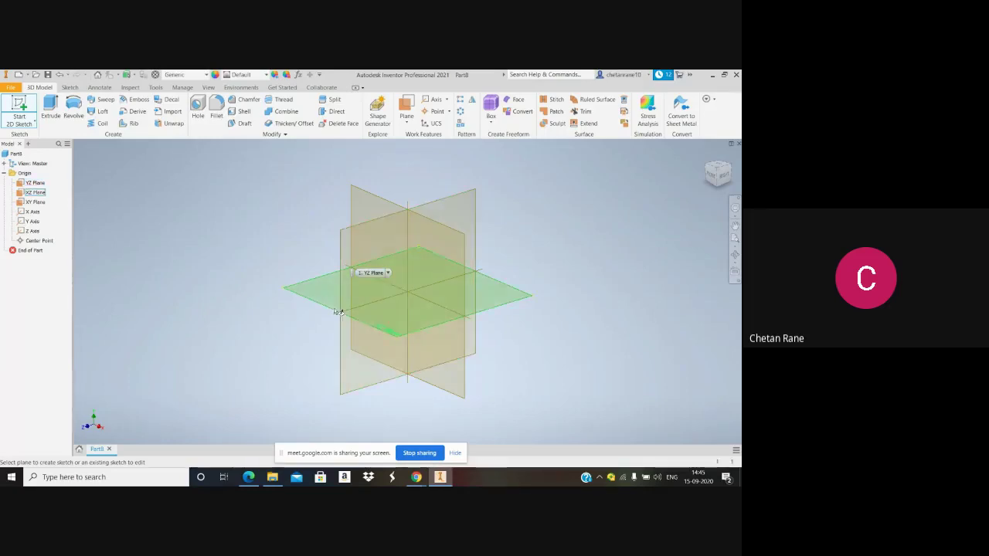
{"action": "left_click", "coordinate": [365, 274]}
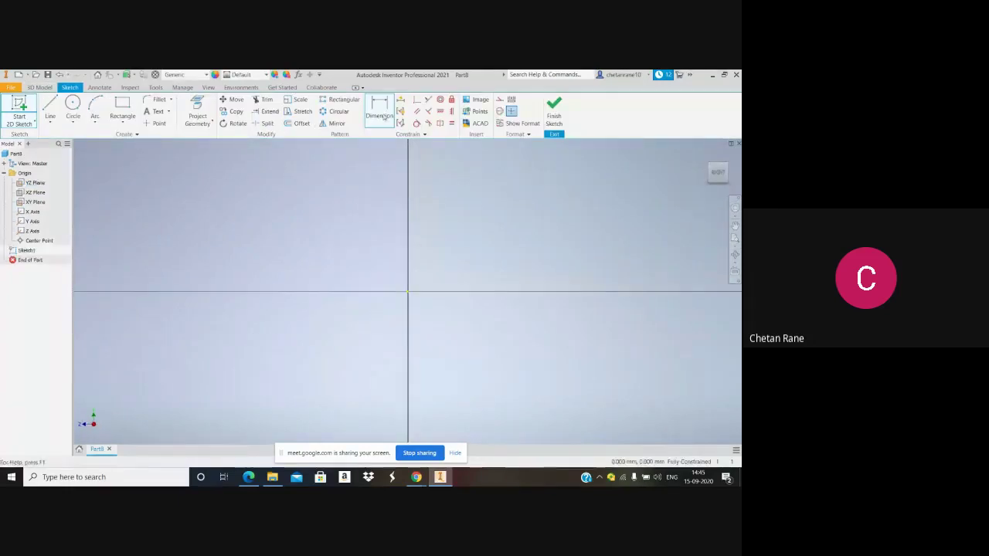
Sketch a vertical centreline and a tall two-point rectangle to its left
{"action": "left_click", "coordinate": [49, 108]}
{"action": "left_click", "coordinate": [511, 111]}
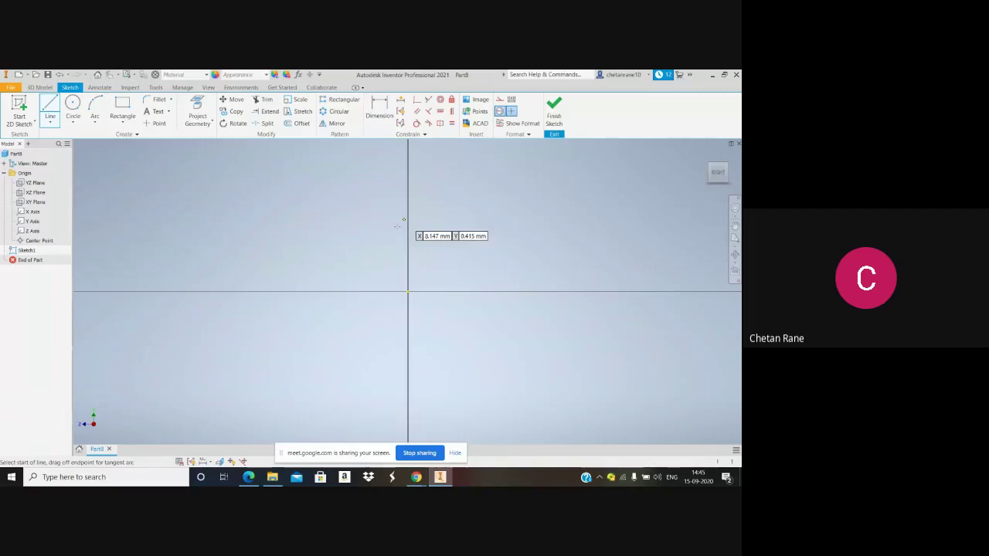
{"action": "left_click", "coordinate": [331, 291]}
{"action": "left_click", "coordinate": [330, 155]}
{"action": "key", "text": "Escape"}
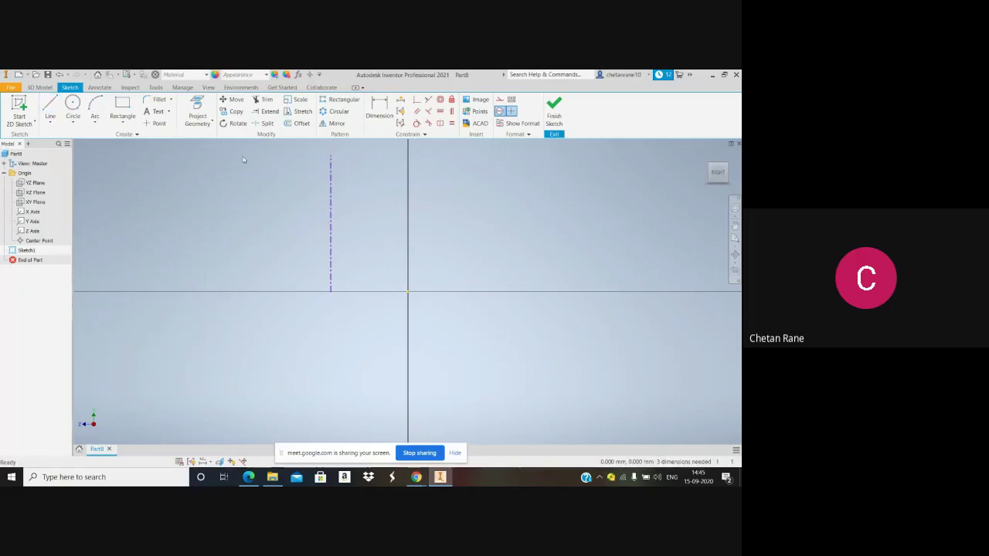
{"action": "left_click", "coordinate": [123, 106]}
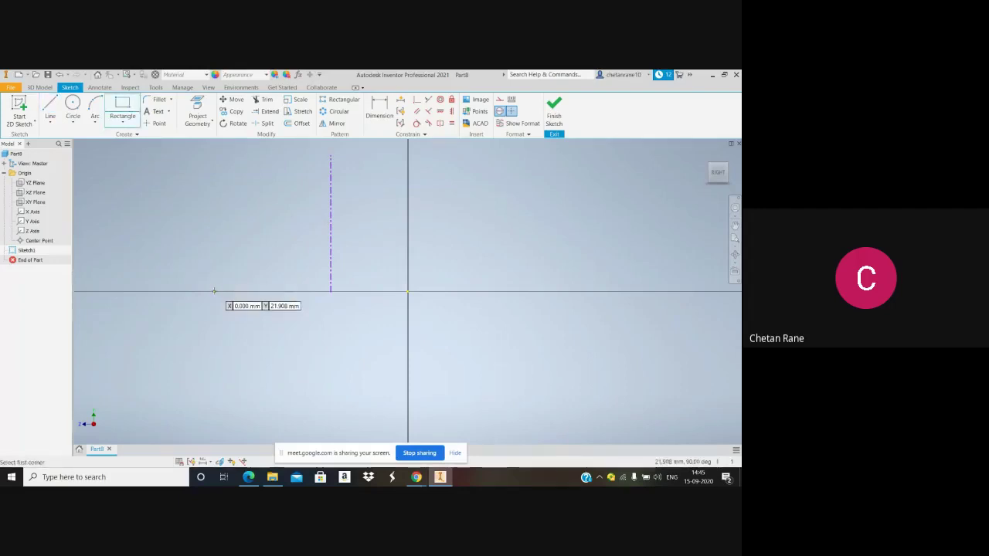
{"action": "left_click", "coordinate": [214, 291]}
{"action": "left_click", "coordinate": [185, 148]}
Finish the sketch and revolve the rectangle 360° about the centreline
{"action": "left_click", "coordinate": [550, 116]}
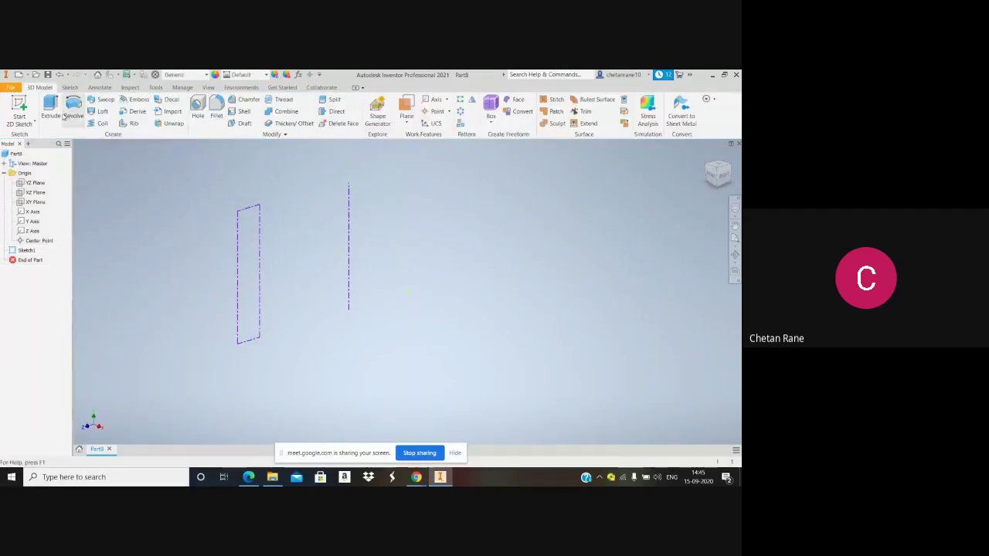
{"action": "left_click", "coordinate": [72, 112]}
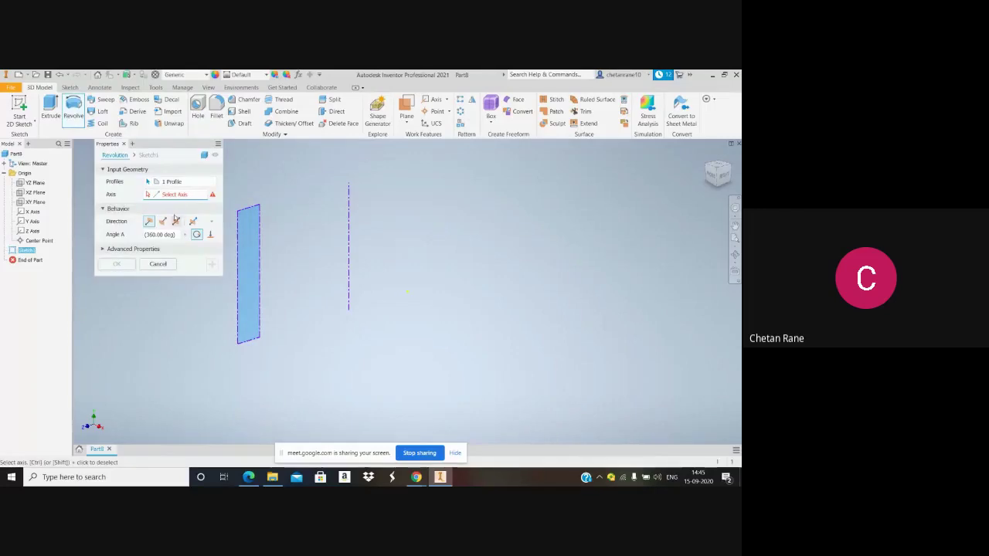
{"action": "left_click", "coordinate": [349, 233]}
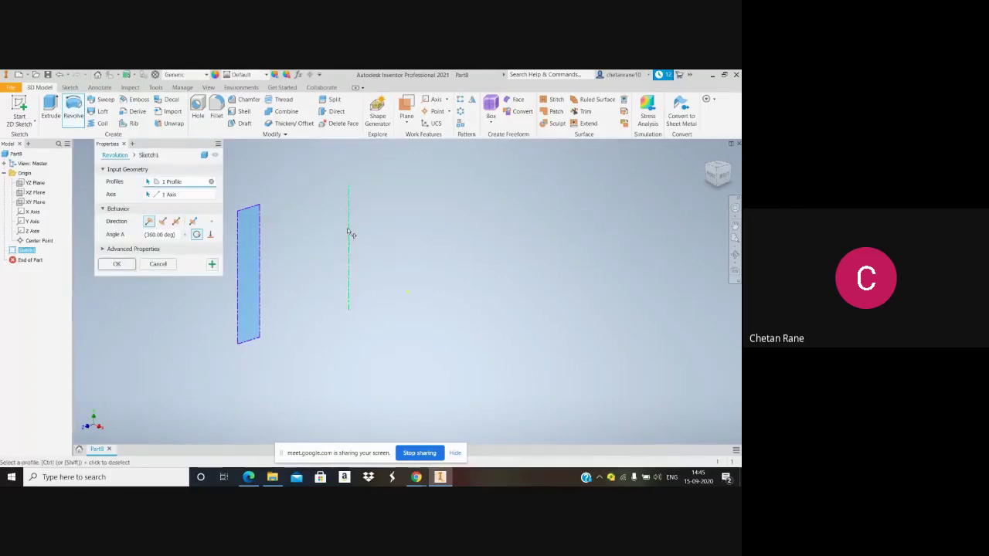
{"action": "left_click", "coordinate": [122, 265]}
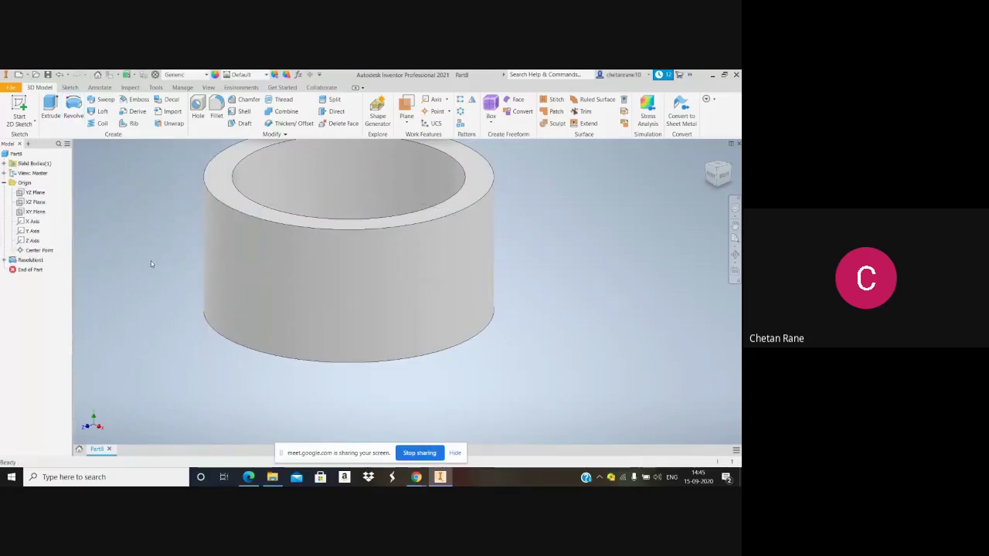
{"action": "scroll", "coordinate": [280, 289], "scroll_direction": "down", "scroll_amount": 2}
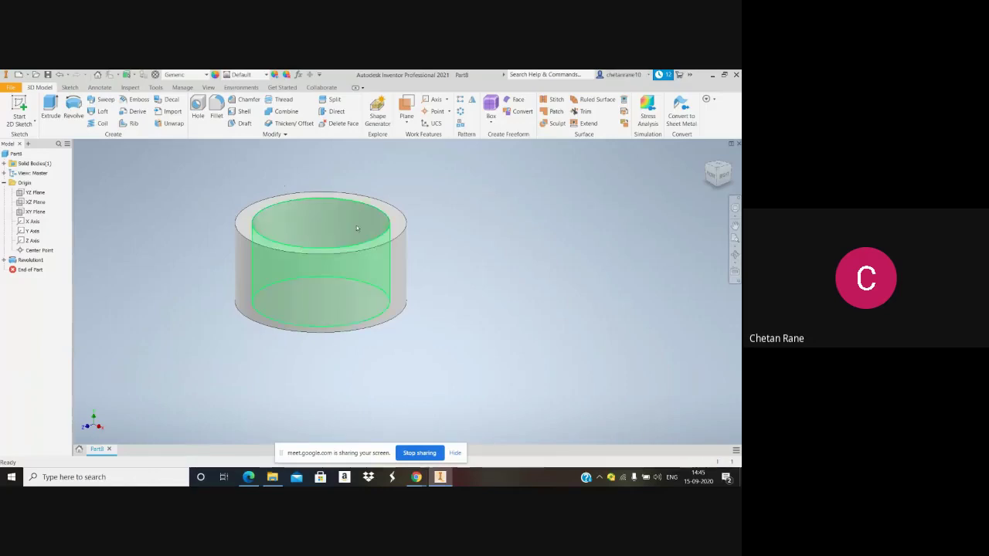
{"action": "left_click", "coordinate": [36, 193]}
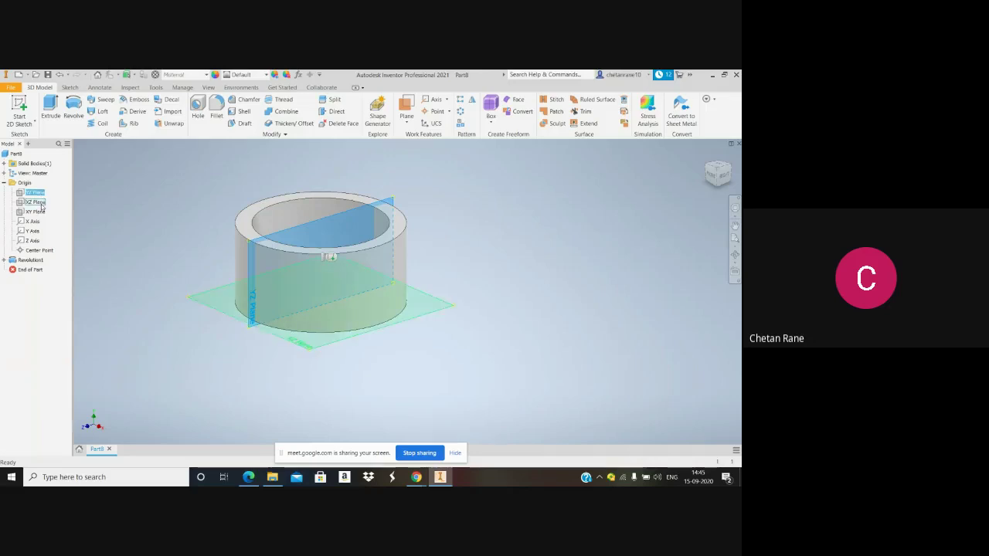
{"action": "left_click", "coordinate": [42, 204]}
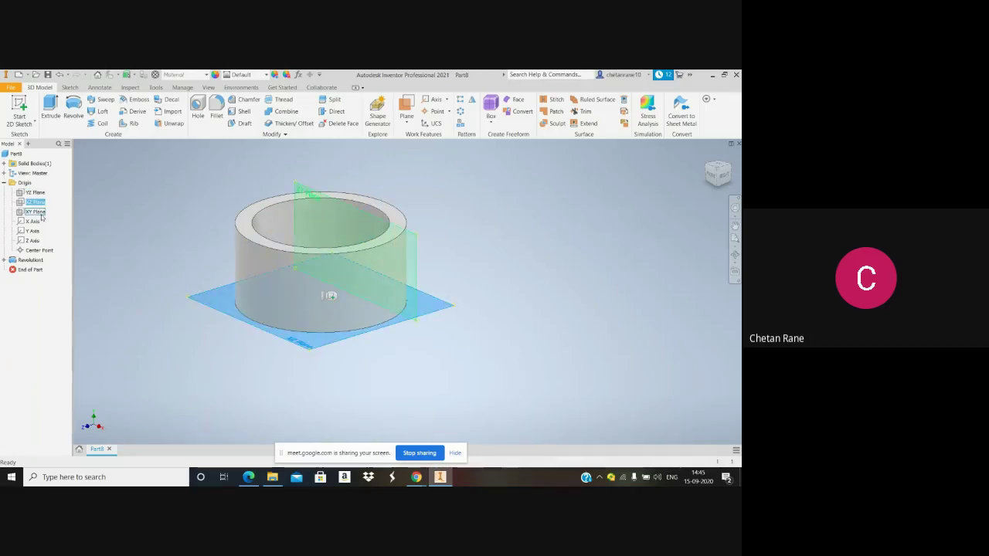
{"action": "left_click", "coordinate": [35, 212]}
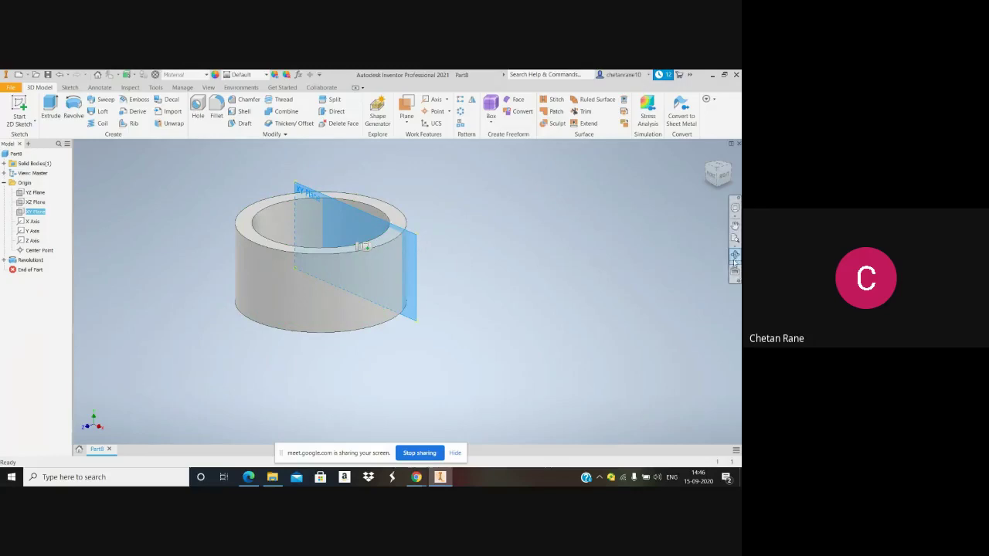
{"action": "key", "text": "F4"}
{"action": "left_click_drag", "start_coordinate": [465, 268], "coordinate": [440, 255]}
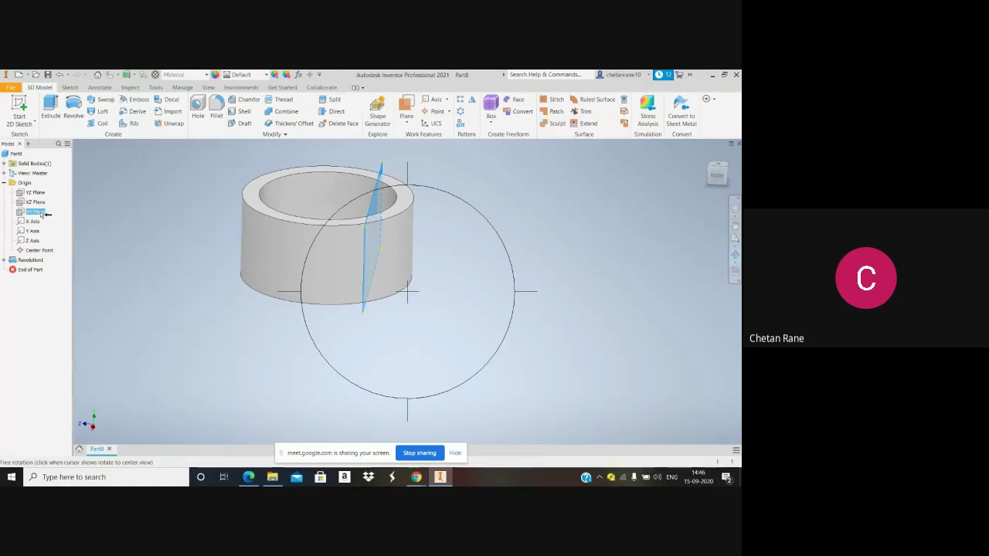
{"action": "key", "text": "Escape"}
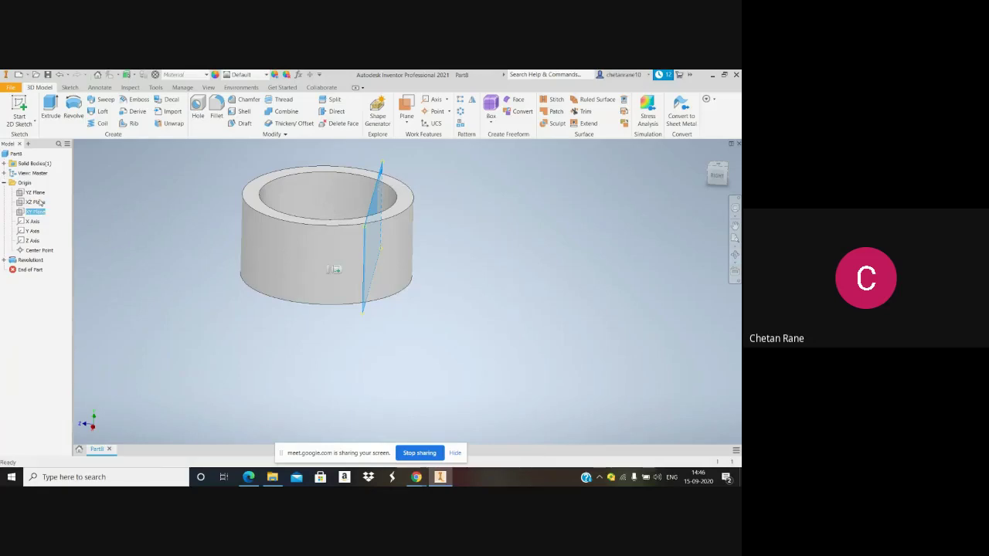
{"action": "left_click", "coordinate": [38, 202]}
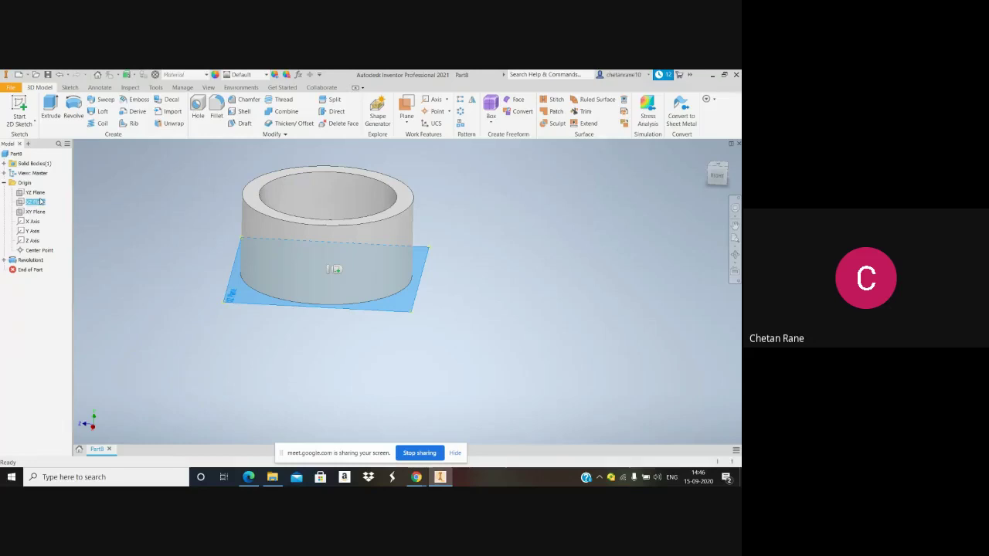
{"action": "left_click", "coordinate": [42, 192]}
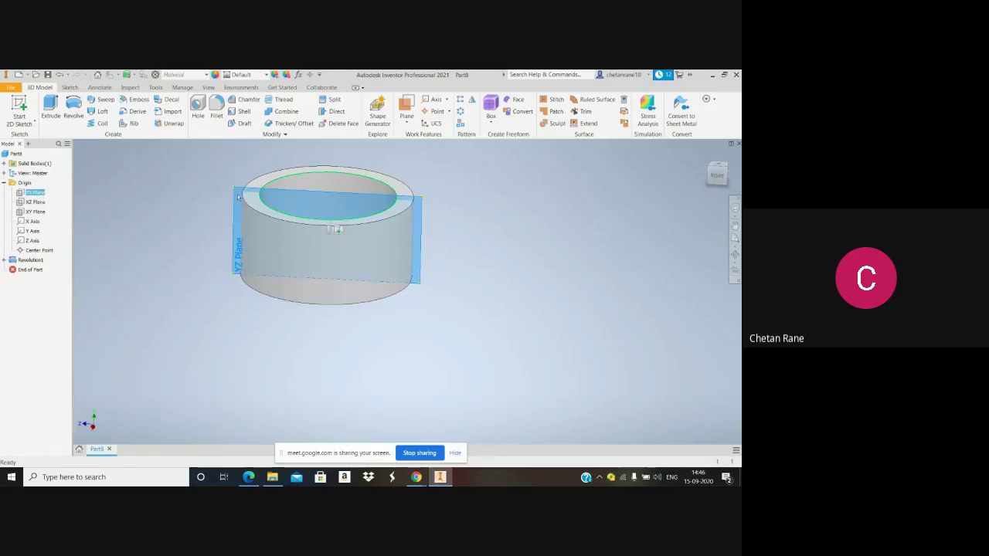
{"action": "left_click", "coordinate": [35, 212]}
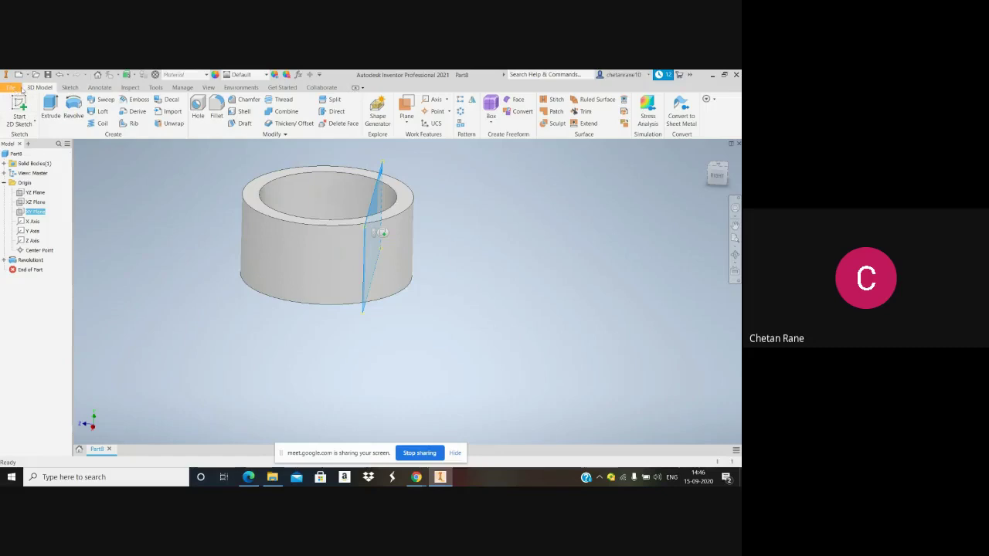
Close Part8 without saving, open Flange.ipt from Recent Documents, and expand its Origin folder
{"action": "left_click", "coordinate": [737, 144]}
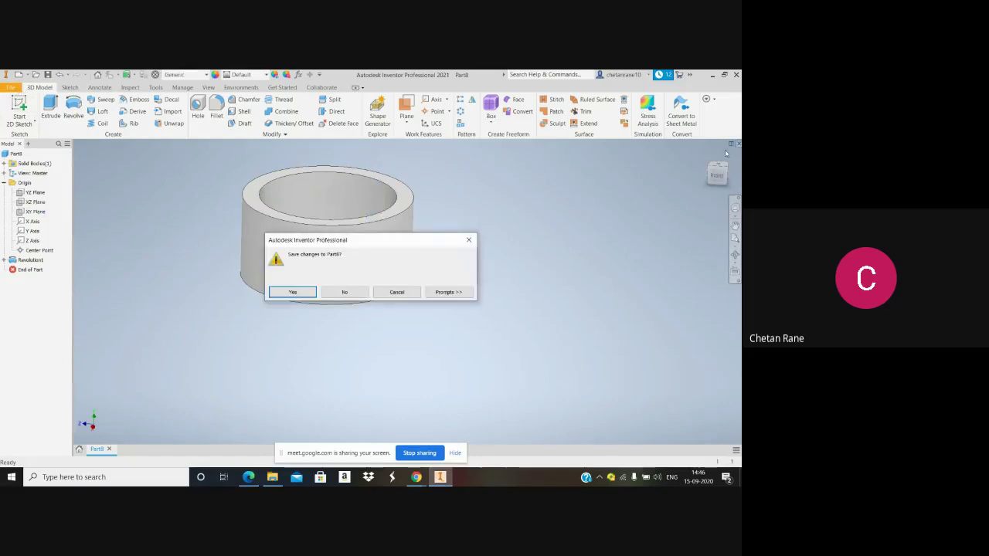
{"action": "left_click", "coordinate": [345, 292]}
{"action": "left_click", "coordinate": [272, 347]}
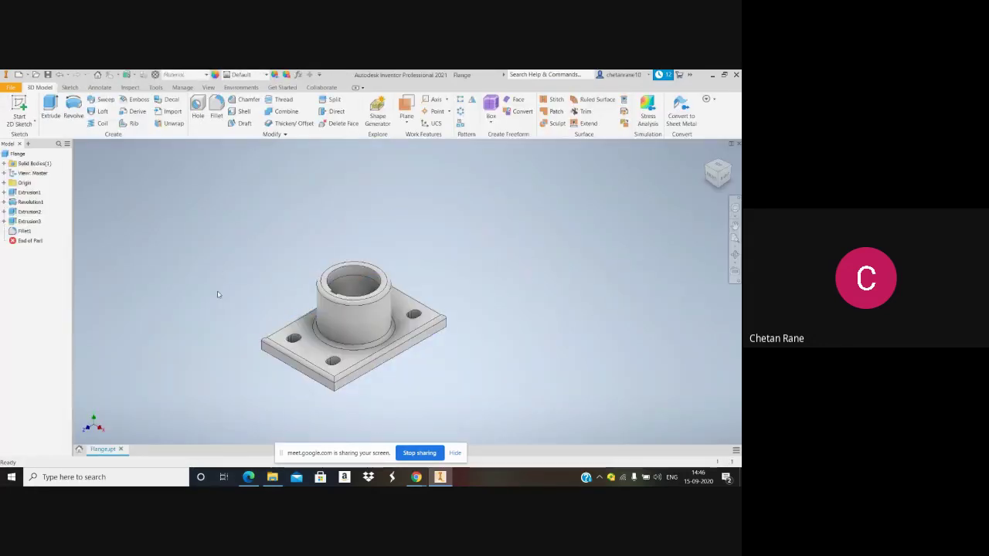
{"action": "left_click", "coordinate": [4, 183]}
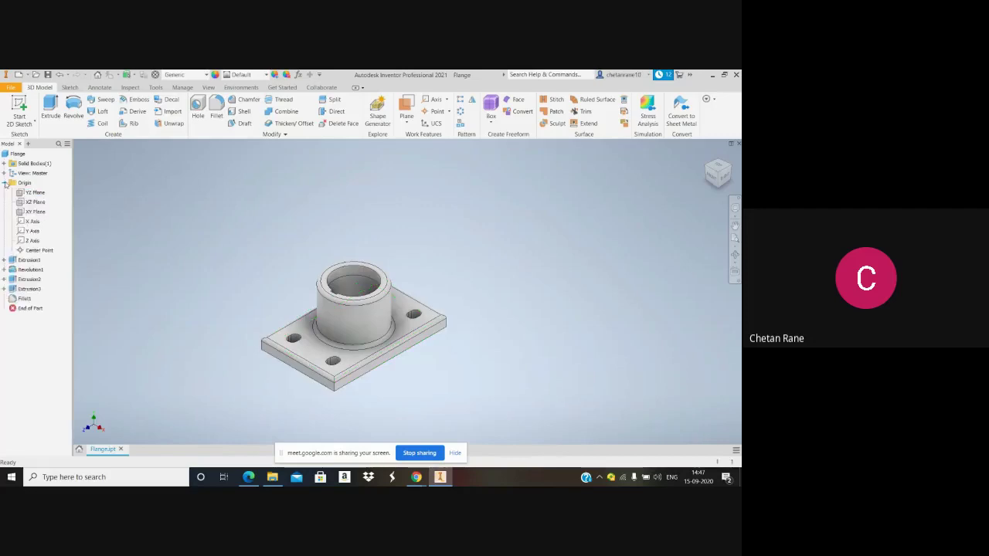
Turn on visibility for the flange's YZ Plane and XY Plane
{"action": "left_click", "coordinate": [31, 193]}
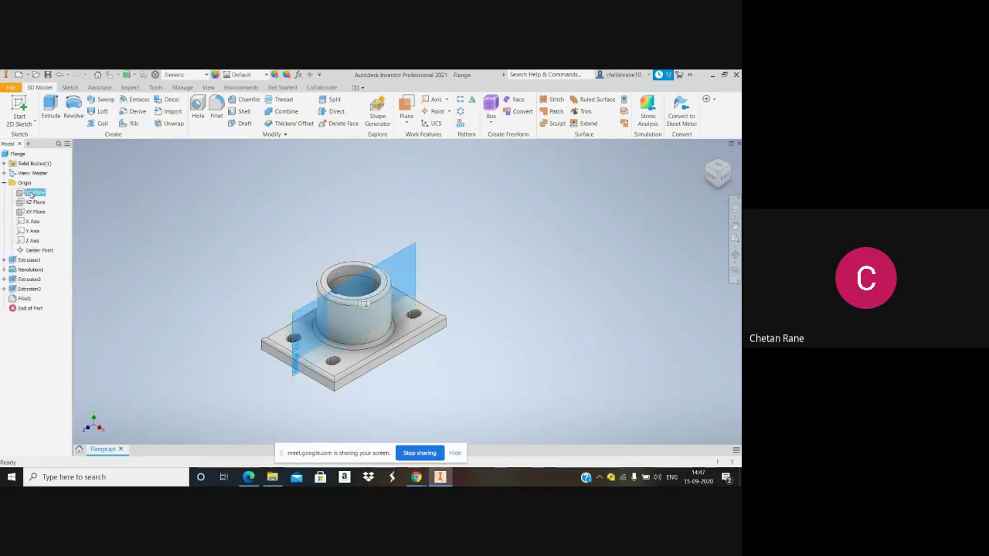
{"action": "right_click", "coordinate": [31, 194]}
{"action": "left_click", "coordinate": [49, 242]}
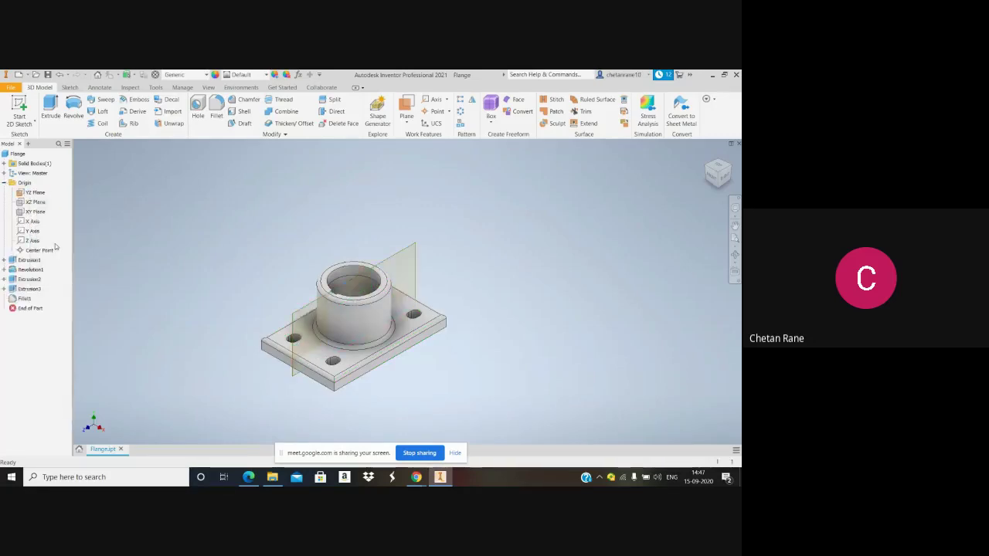
{"action": "left_click", "coordinate": [33, 202]}
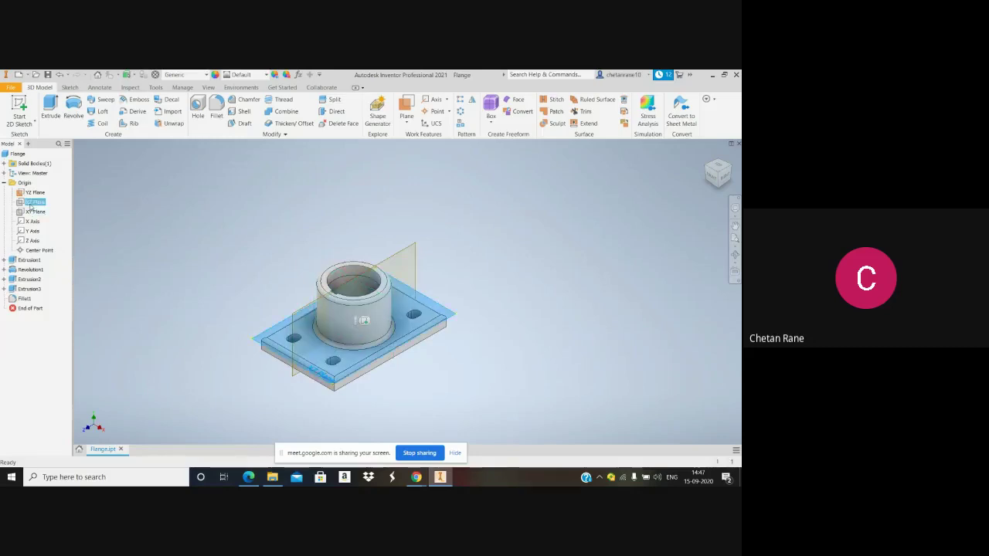
{"action": "left_click", "coordinate": [31, 212]}
{"action": "right_click", "coordinate": [31, 213]}
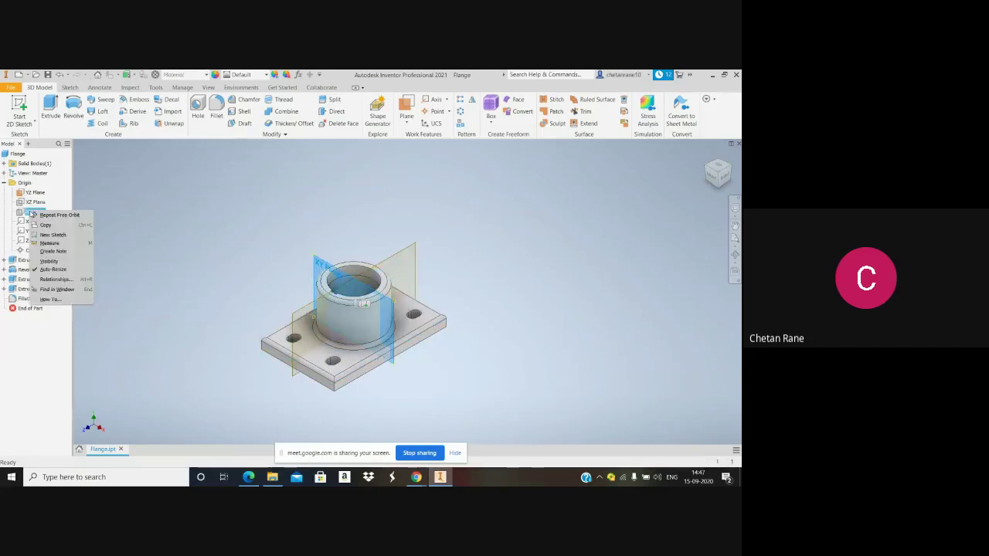
{"action": "left_click", "coordinate": [55, 262]}
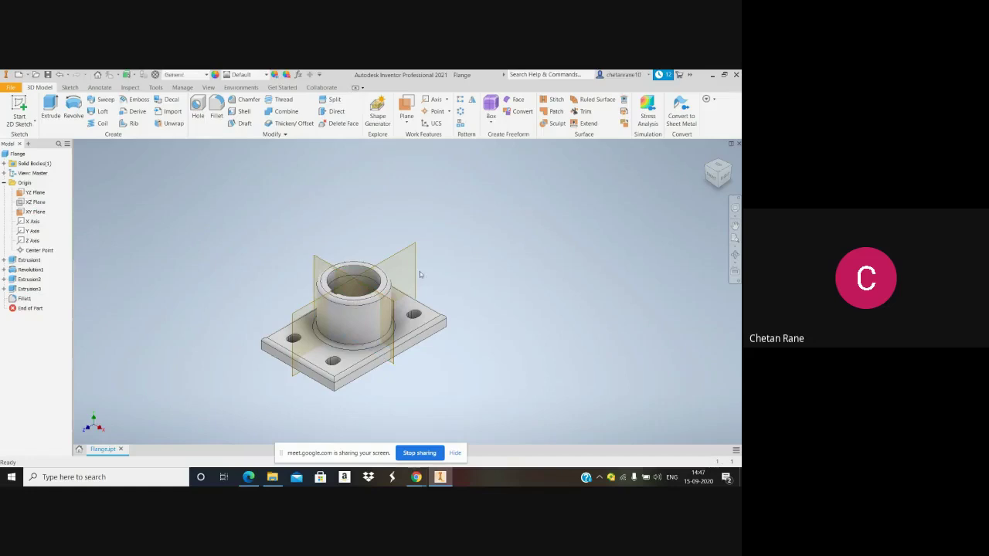
Zoom out and orbit the flange to a near-top view
{"action": "scroll", "coordinate": [422, 275], "scroll_direction": "down", "scroll_amount": 3}
{"action": "left_click", "coordinate": [735, 254]}
{"action": "left_click_drag", "start_coordinate": [494, 278], "coordinate": [450, 311]}
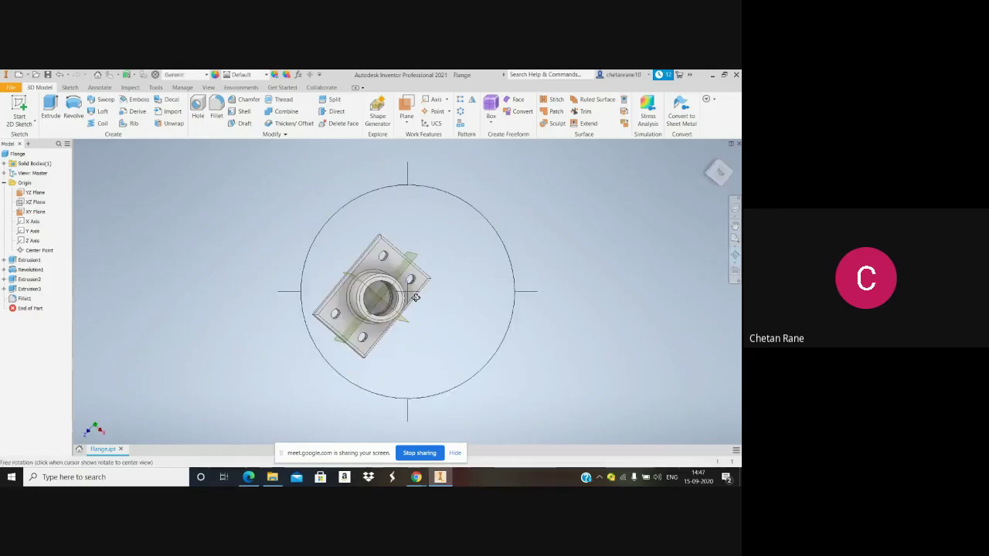
Orbit the flange to an oblique view of the hollow boss
{"action": "scroll", "coordinate": [409, 290], "scroll_direction": "down", "scroll_amount": 2}
{"action": "scroll", "coordinate": [403, 285], "scroll_direction": "up", "scroll_amount": 6}
{"action": "left_click_drag", "start_coordinate": [403, 285], "coordinate": [361, 255]}
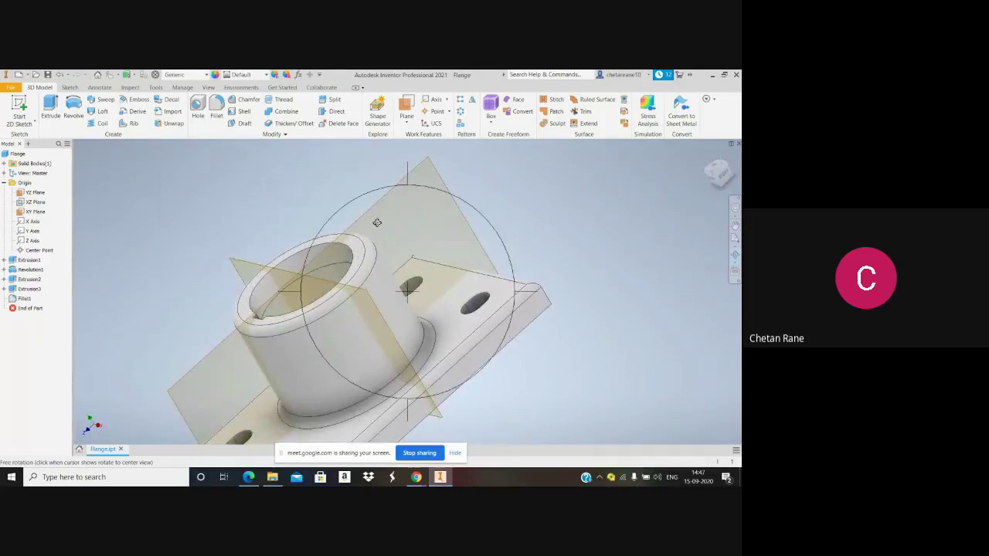
{"action": "key", "text": "Escape"}
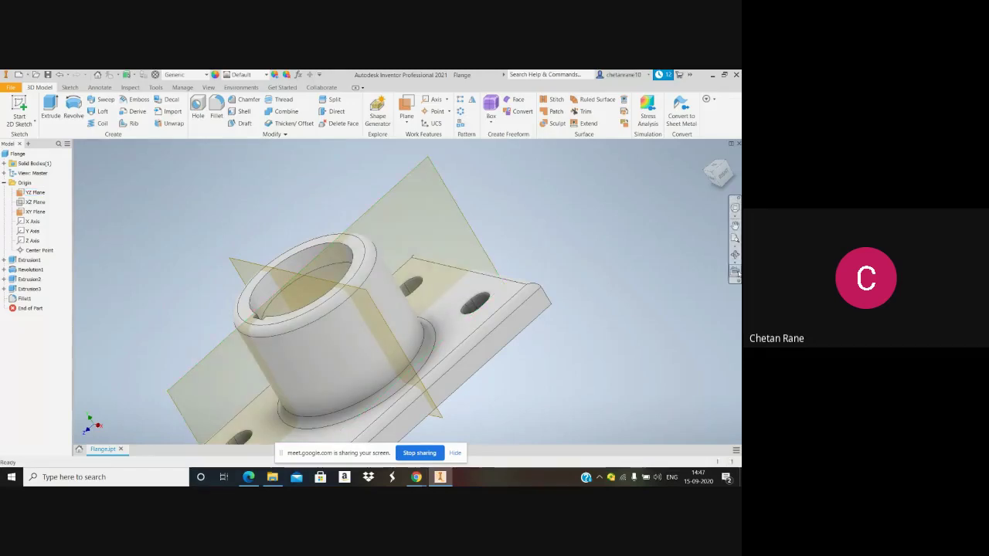
Rotate the flange to another angle, then close Flange to bring up the save prompt
{"action": "left_click", "coordinate": [734, 254]}
{"action": "left_click_drag", "start_coordinate": [412, 232], "coordinate": [526, 222]}
{"action": "key", "text": "Escape"}
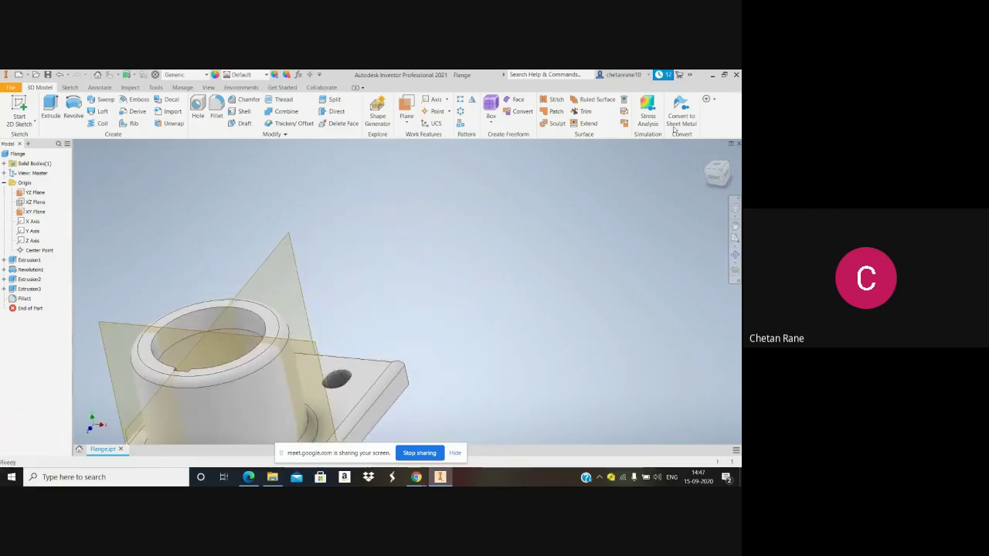
{"action": "left_click", "coordinate": [737, 144]}
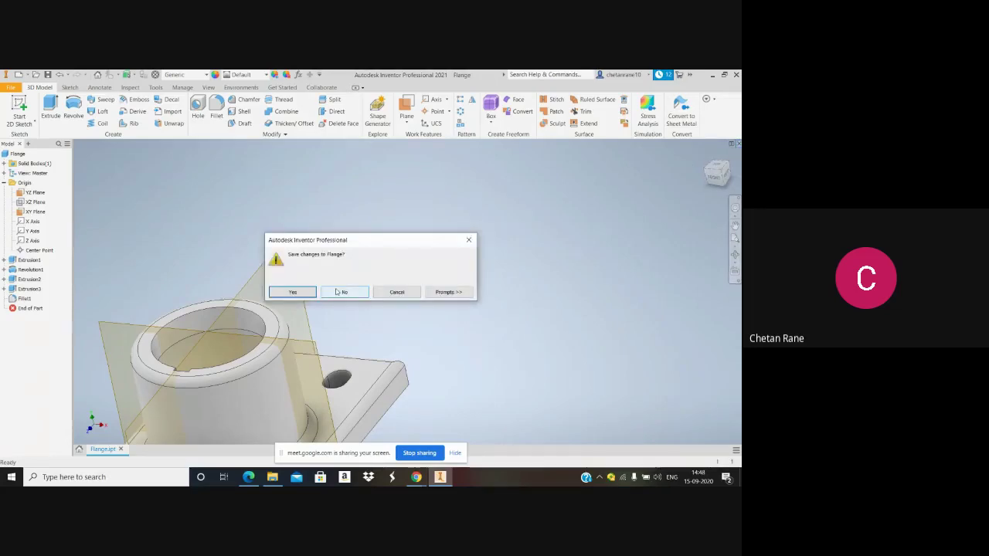
Discard Flange's changes and create a new part from Metric Standard (mm).ipt
{"action": "left_click", "coordinate": [337, 292]}
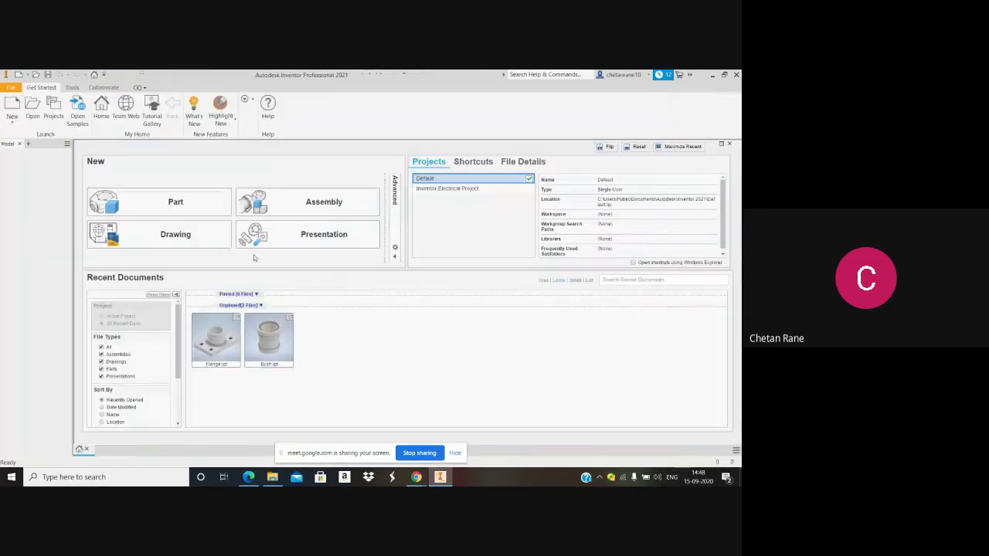
{"action": "key", "text": "ctrl+n"}
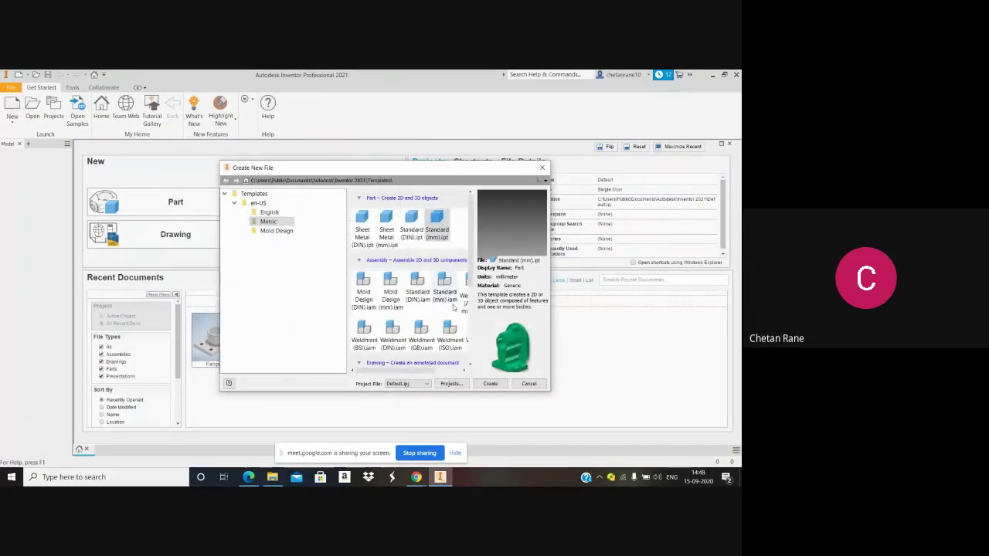
{"action": "left_click", "coordinate": [490, 383]}
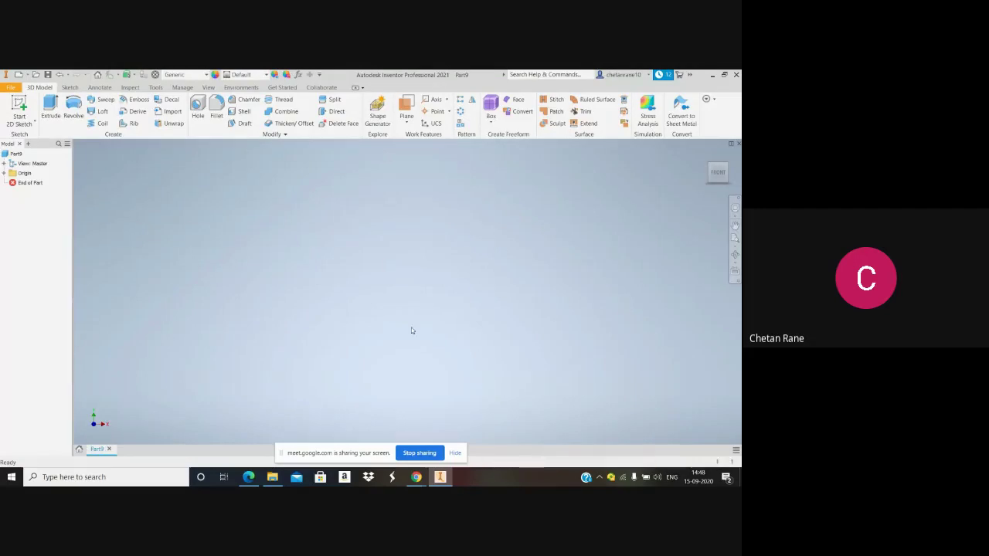
Start a 2D sketch and try an Offset from Plane work plane, then cancel it
{"action": "left_click", "coordinate": [19, 107]}
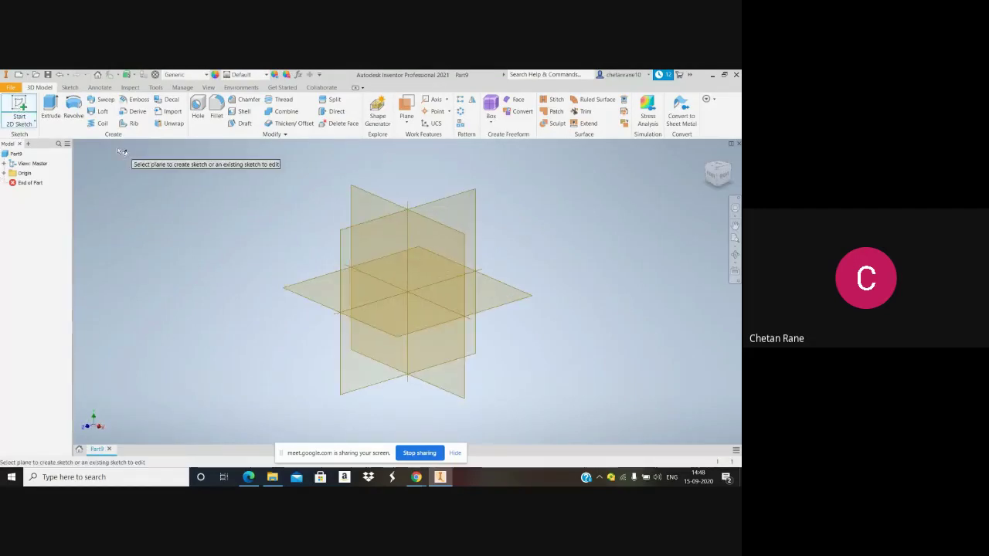
{"action": "left_click", "coordinate": [408, 124]}
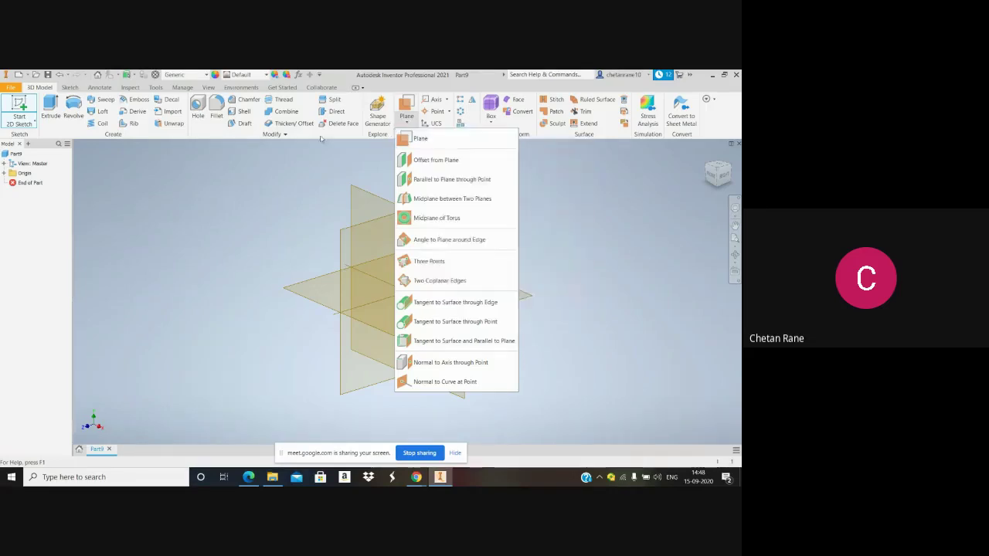
{"action": "left_click", "coordinate": [446, 161]}
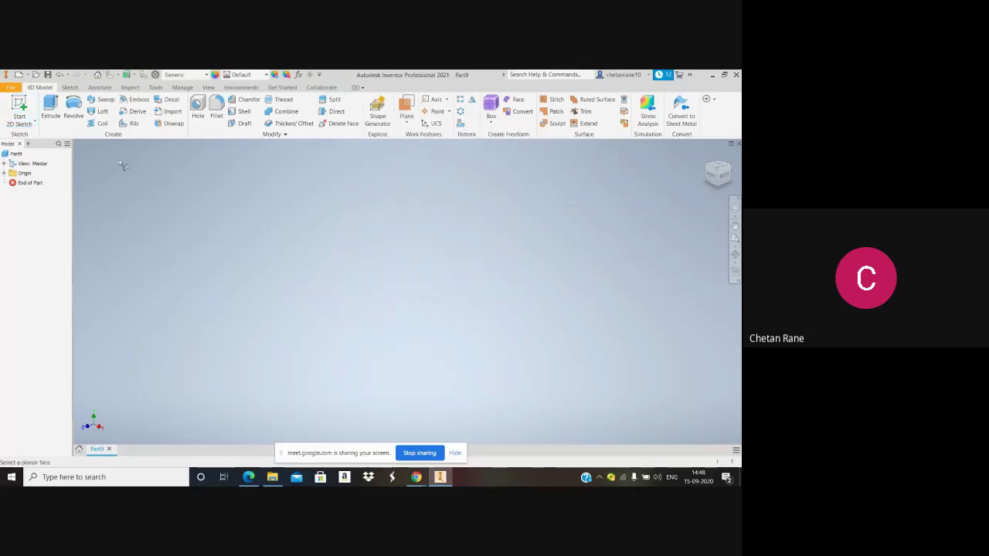
{"action": "key", "text": "Escape"}
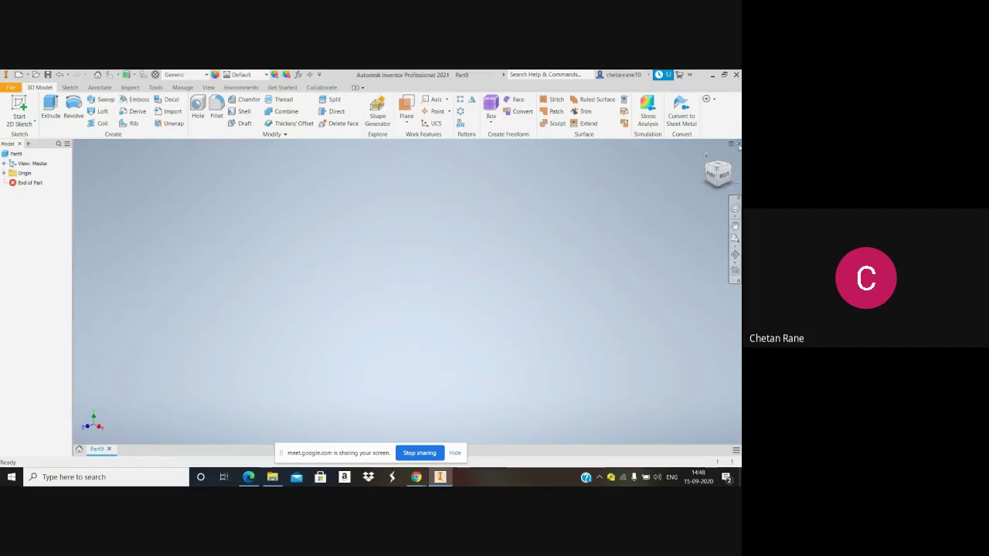
Close Part9 and create a new Standard (mm) part, Part10
{"action": "left_click", "coordinate": [737, 144]}
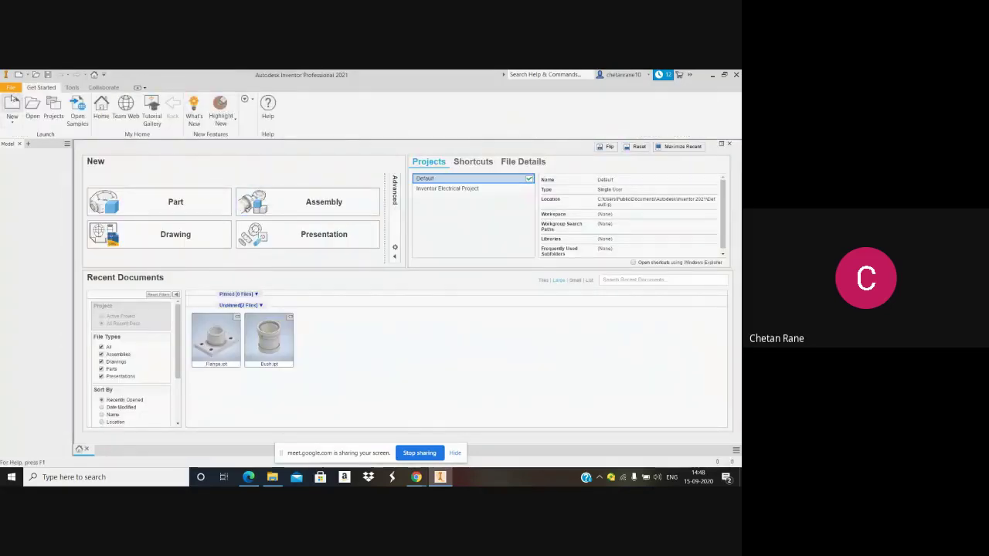
{"action": "left_click", "coordinate": [12, 104]}
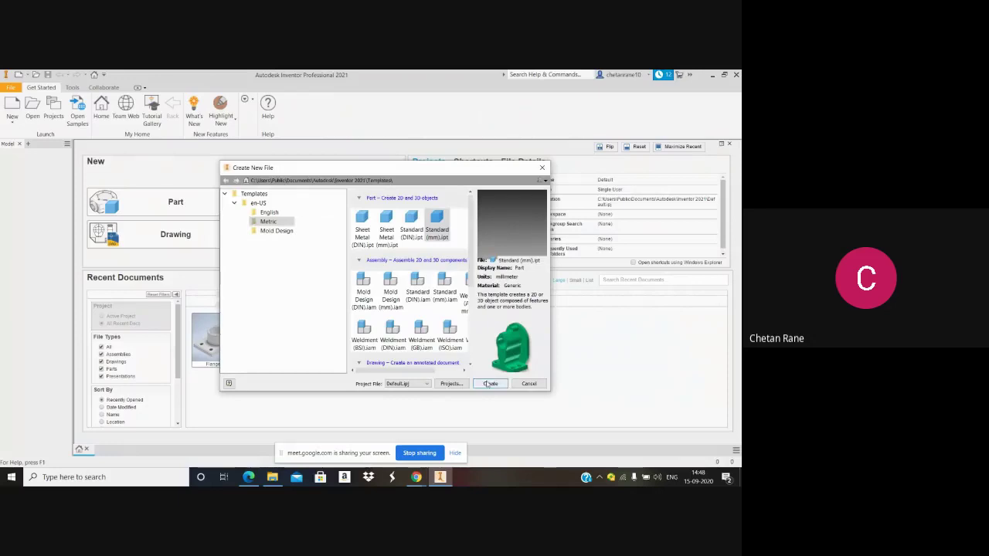
{"action": "left_click", "coordinate": [490, 384]}
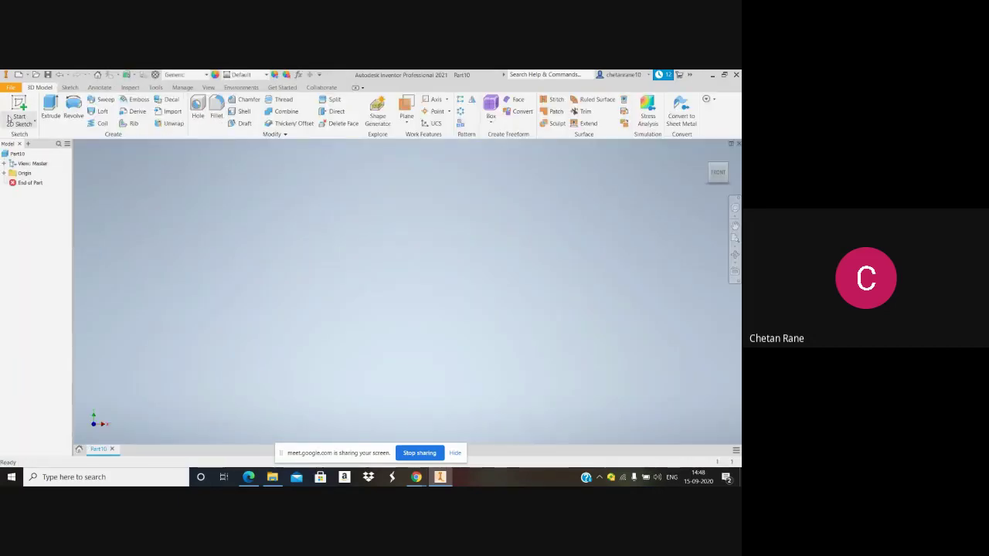
Start a 2D sketch, look over the work plane options, then cancel the sketch
{"action": "left_click", "coordinate": [9, 116]}
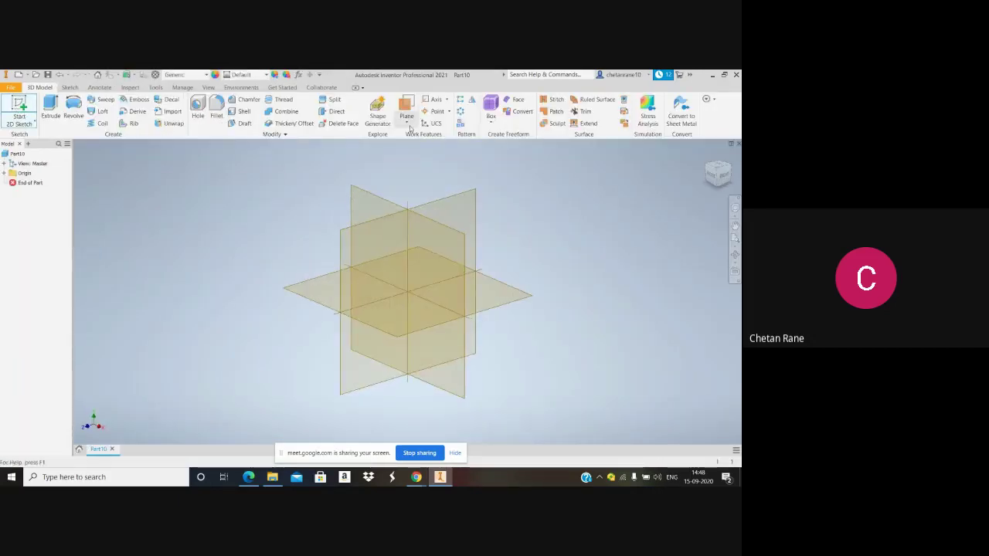
{"action": "left_click", "coordinate": [408, 124]}
{"action": "left_click", "coordinate": [282, 318]}
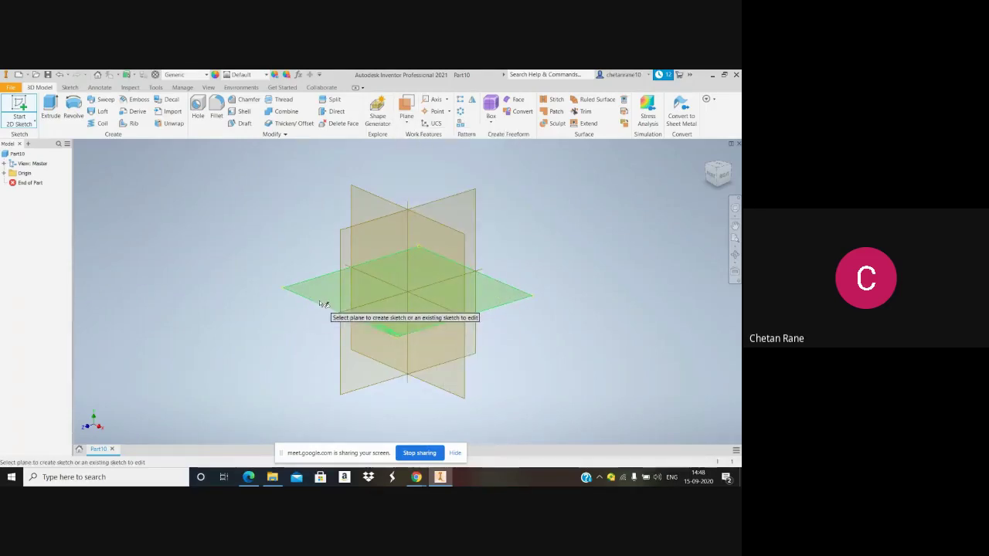
{"action": "key", "text": "Escape"}
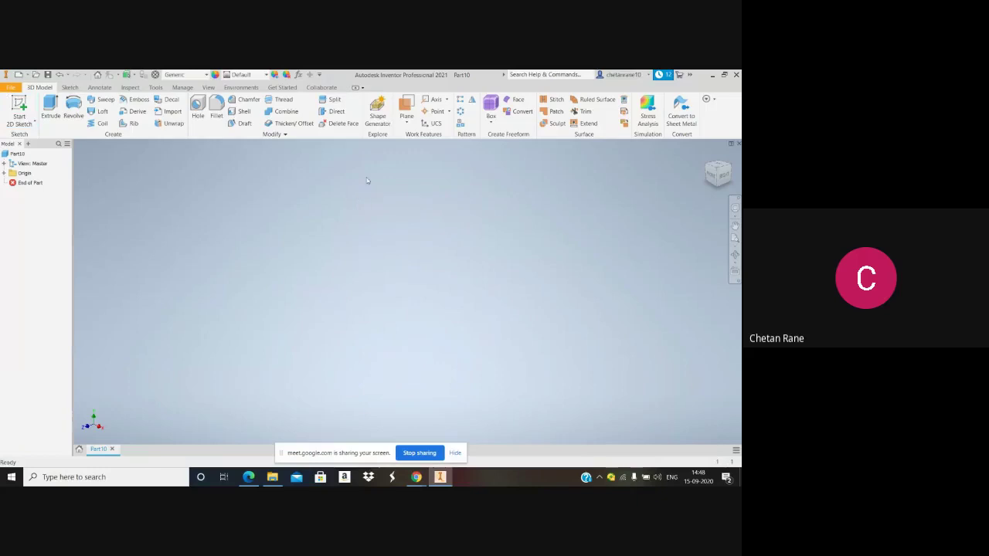
Make Part10's YZ, XZ and XY origin planes visible
{"action": "left_click", "coordinate": [4, 174]}
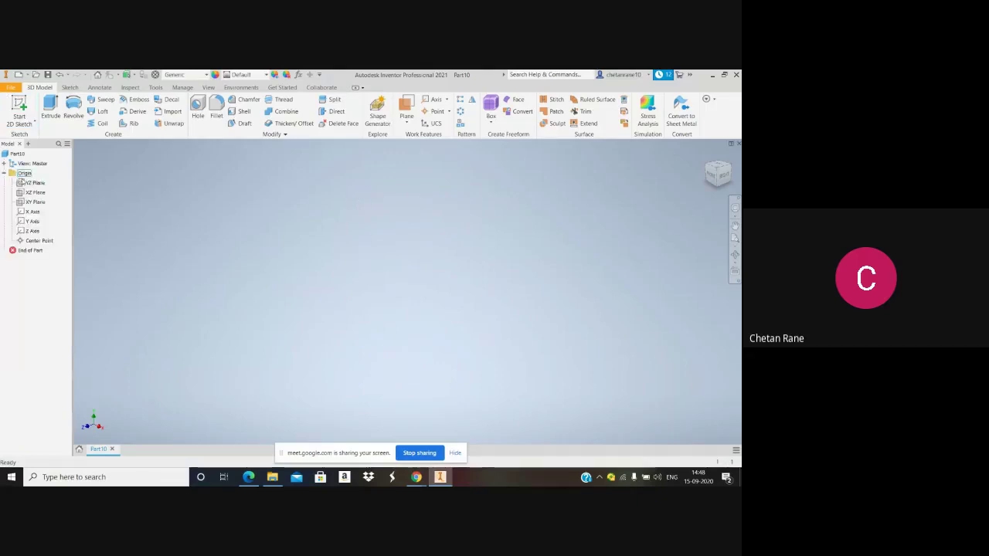
{"action": "left_click", "coordinate": [25, 182]}
{"action": "right_click", "coordinate": [25, 182]}
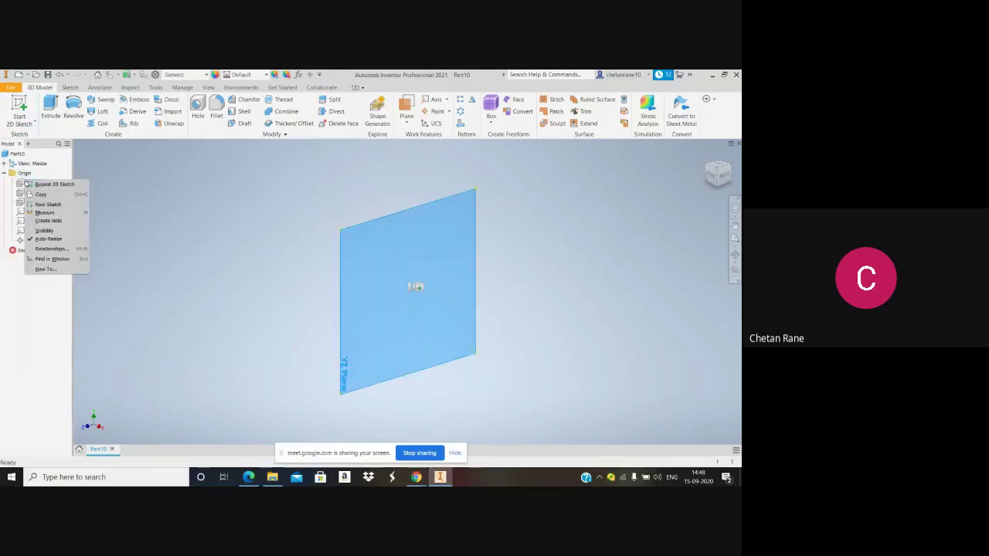
{"action": "left_click", "coordinate": [56, 232]}
{"action": "left_click", "coordinate": [36, 192]}
{"action": "right_click", "coordinate": [36, 192]}
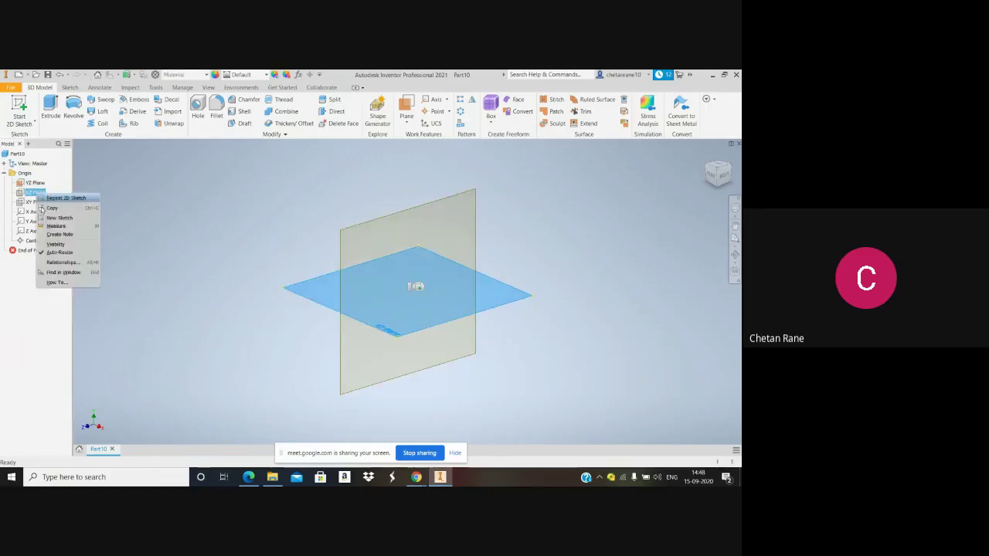
{"action": "left_click", "coordinate": [55, 244]}
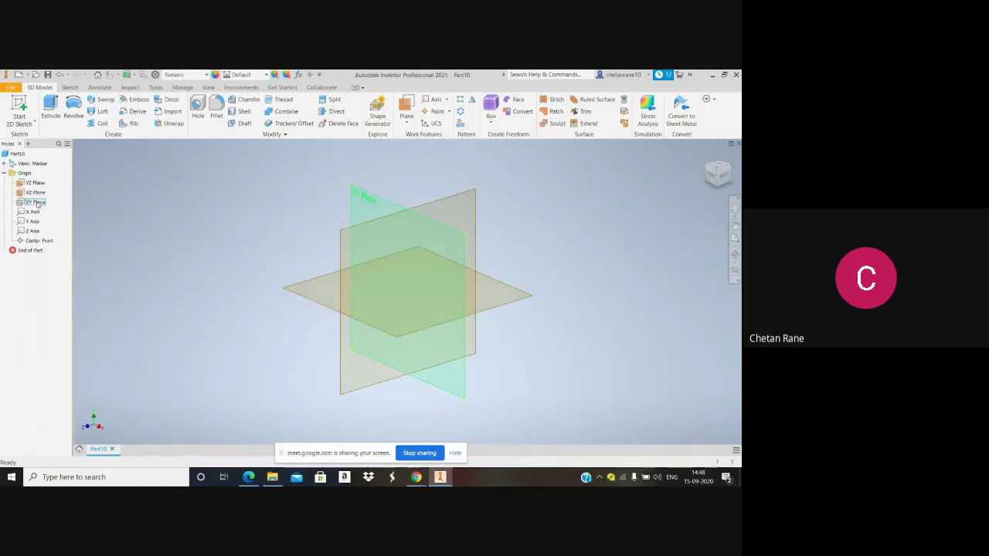
{"action": "left_click", "coordinate": [36, 202]}
{"action": "right_click", "coordinate": [35, 201]}
{"action": "left_click", "coordinate": [58, 238]}
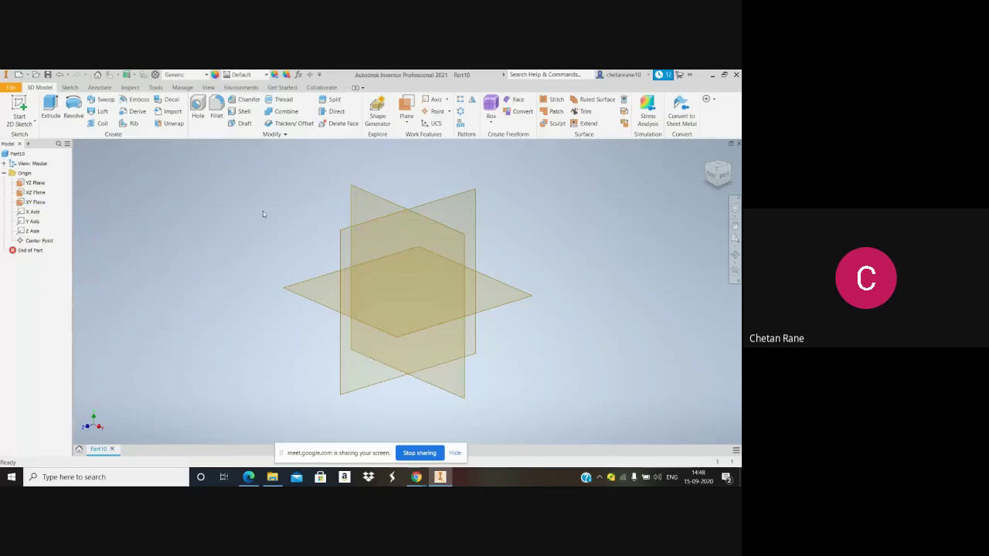
{"action": "left_click", "coordinate": [406, 122]}
Create Work Plane1 offset 100 mm from the XZ Plane
{"action": "left_click", "coordinate": [436, 158]}
{"action": "left_click", "coordinate": [317, 300]}
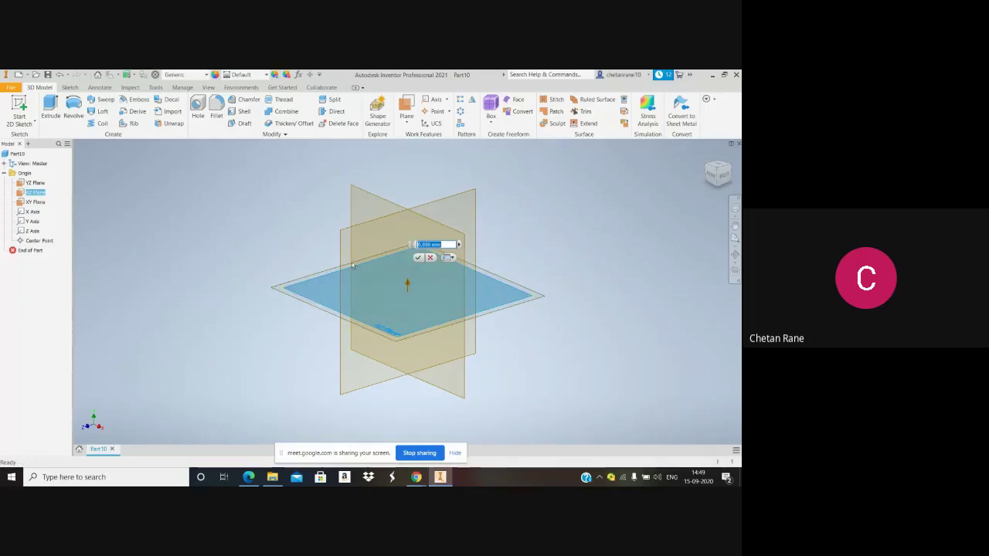
{"action": "type", "text": "100"}
{"action": "key", "text": "Return"}
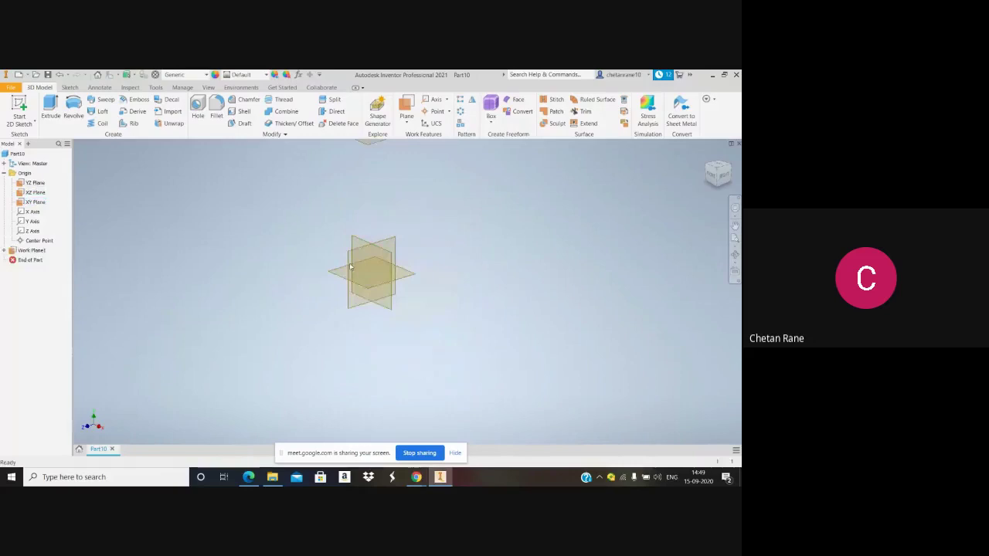
{"action": "scroll", "coordinate": [351, 266], "scroll_direction": "down", "scroll_amount": 3}
{"action": "scroll", "coordinate": [378, 186], "scroll_direction": "up", "scroll_amount": 2}
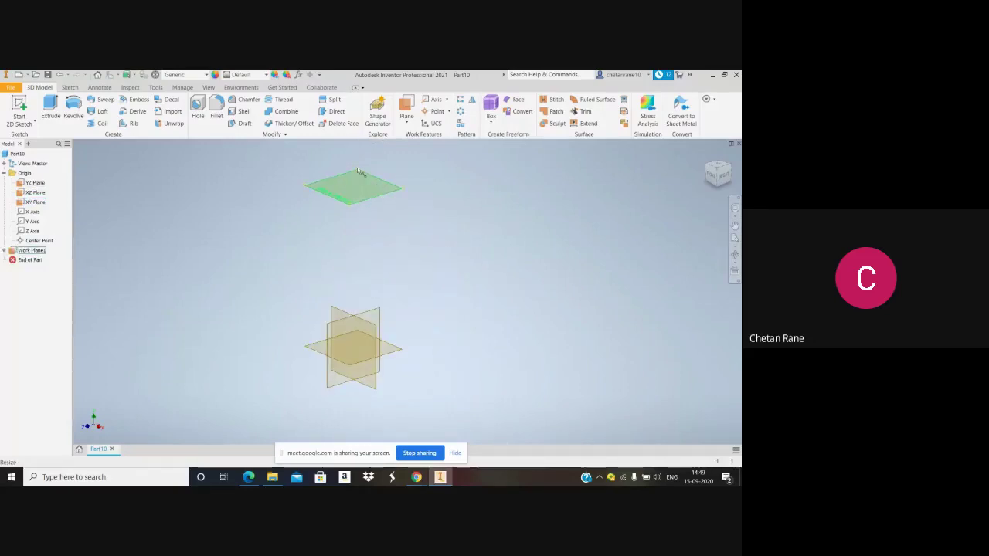
Review the Plane options list without choosing, then begin a new 2D sketch
{"action": "left_click", "coordinate": [401, 122]}
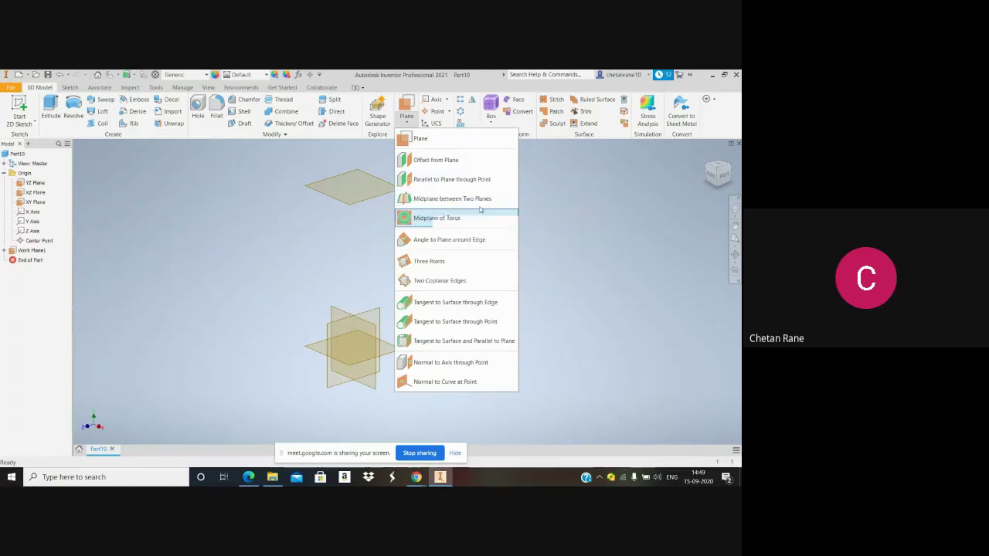
{"action": "left_click", "coordinate": [544, 294]}
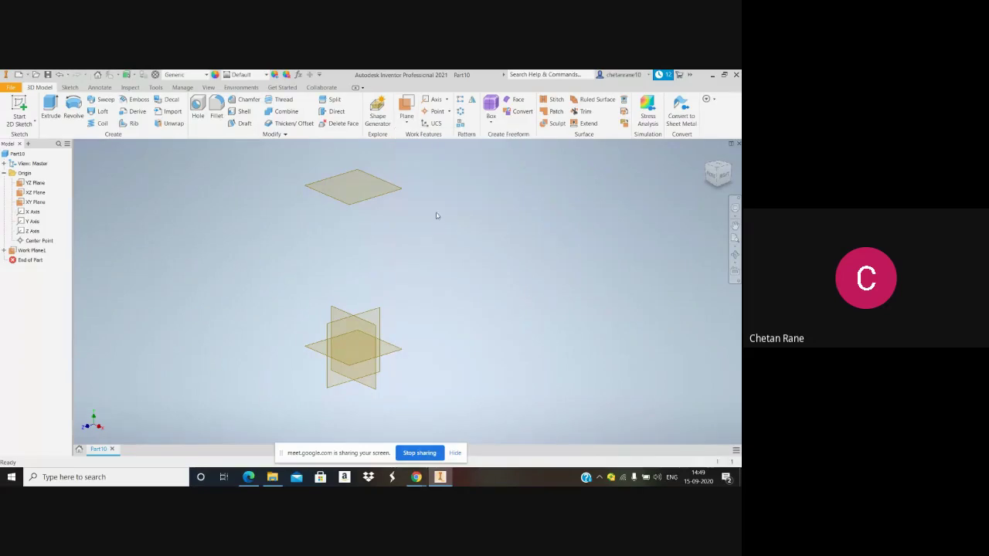
{"action": "left_click", "coordinate": [23, 112]}
On the XZ Plane, sketch a circle at the origin dimensioned to ø50 and finish Sketch1
{"action": "left_click", "coordinate": [353, 366]}
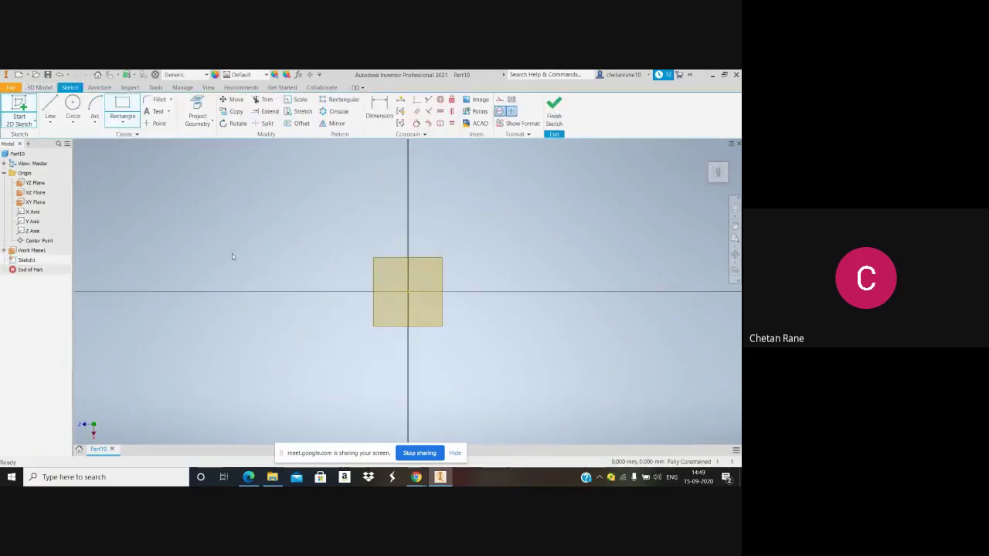
{"action": "left_click", "coordinate": [72, 107]}
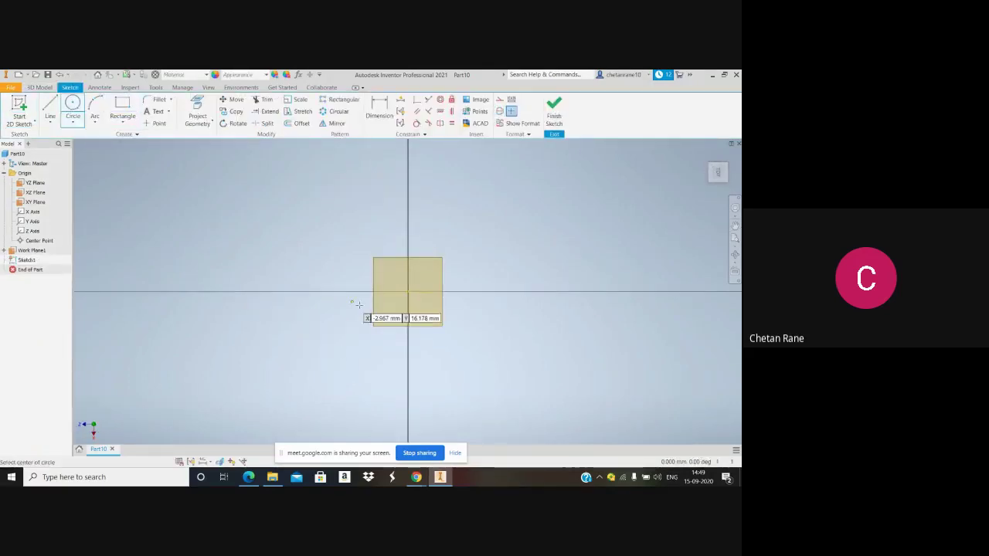
{"action": "left_click", "coordinate": [408, 292]}
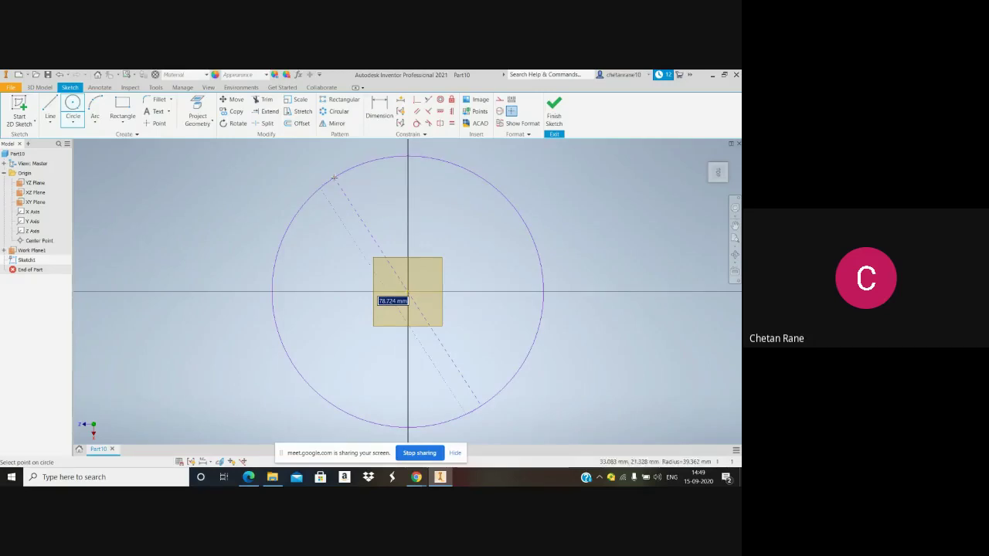
{"action": "left_click", "coordinate": [368, 204]}
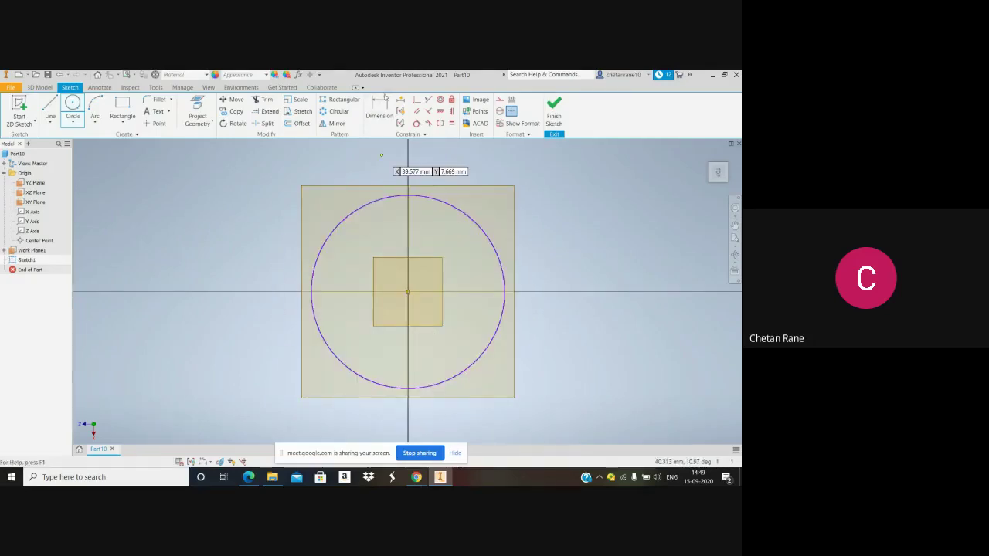
{"action": "left_click", "coordinate": [382, 113]}
{"action": "left_click", "coordinate": [476, 226]}
{"action": "left_click", "coordinate": [524, 215]}
{"action": "type", "text": "50"}
{"action": "key", "text": "Return"}
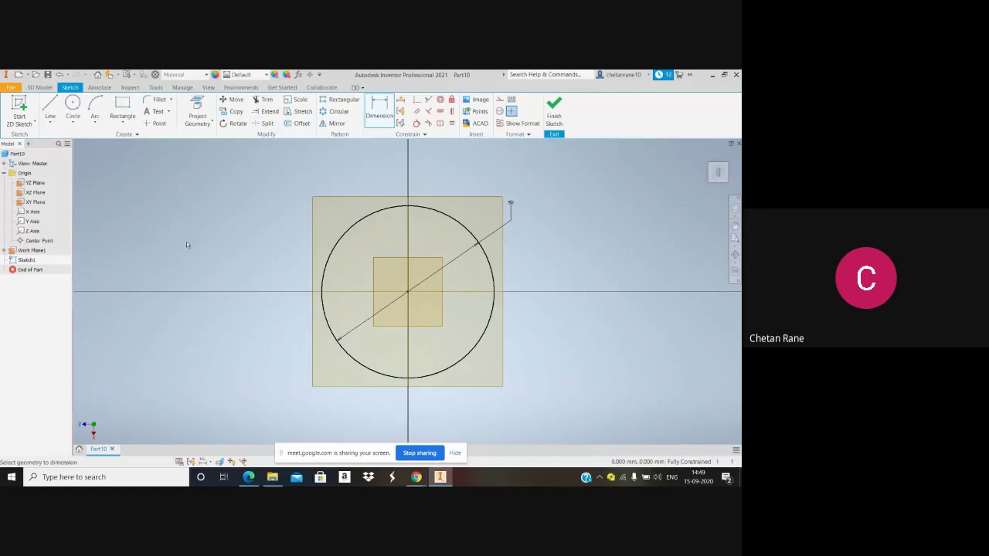
{"action": "left_click", "coordinate": [554, 112]}
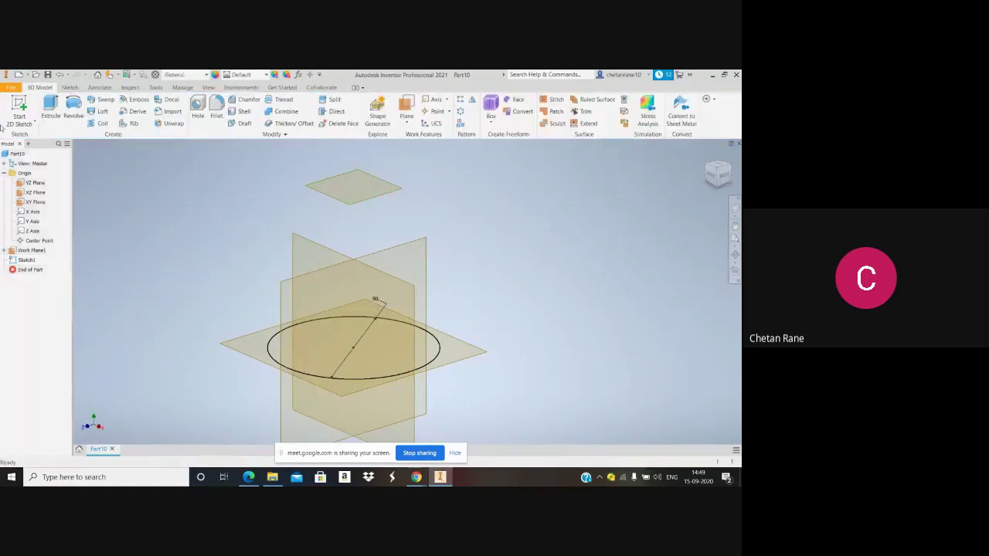
Start Sketch2 on Work Plane1 with the Circle tool
{"action": "left_click", "coordinate": [21, 108]}
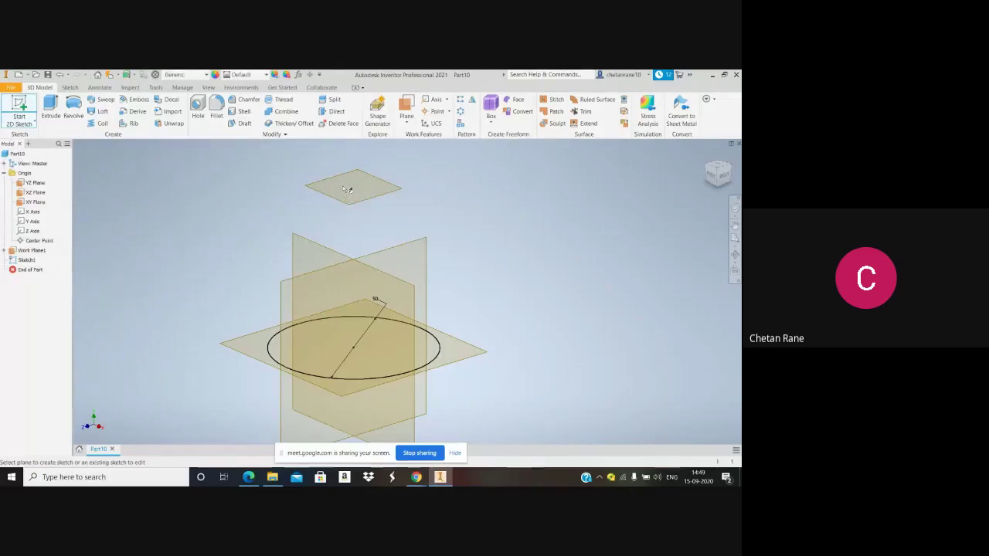
{"action": "left_click", "coordinate": [342, 179]}
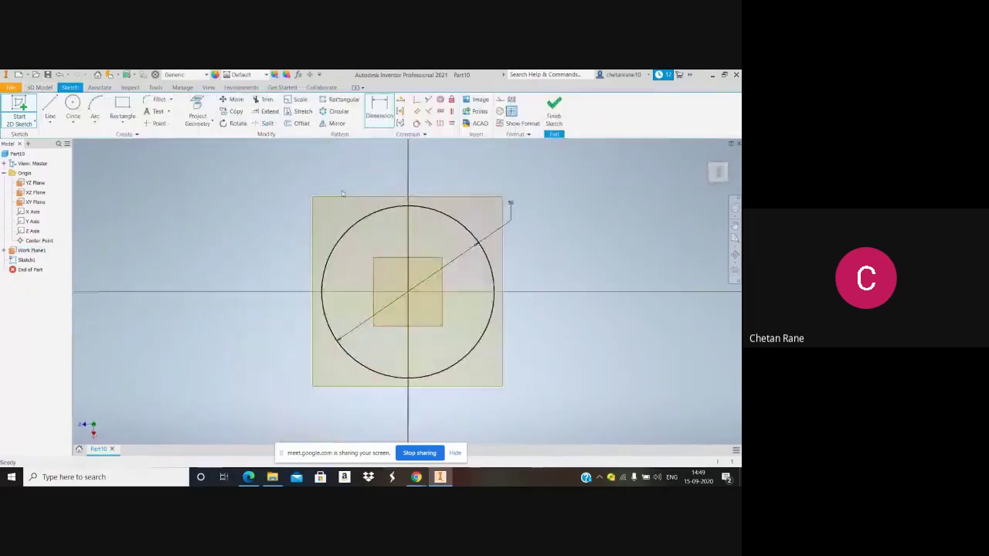
{"action": "left_click", "coordinate": [72, 106]}
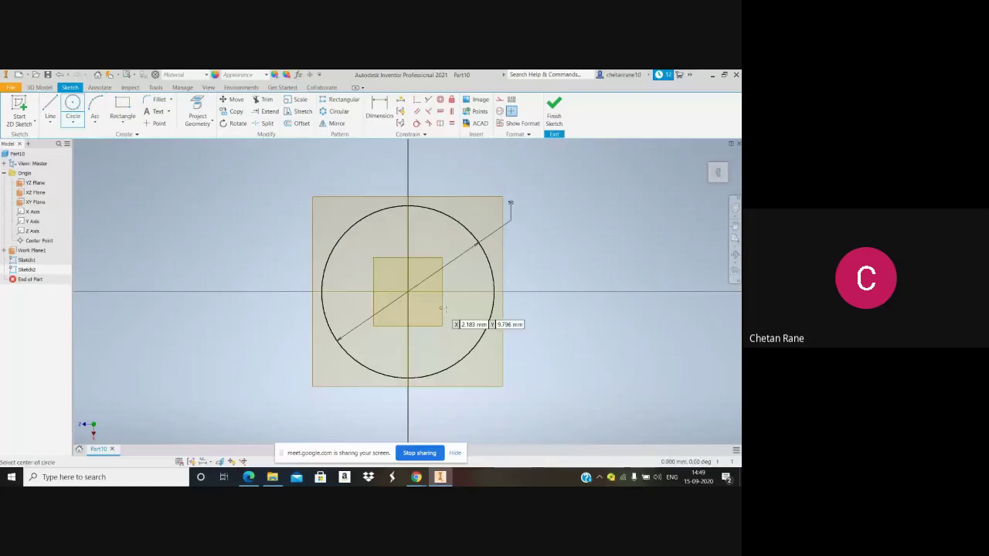
Draw a ø10 circle centred at Work Plane1's origin and finish Sketch2
{"action": "left_click", "coordinate": [408, 292]}
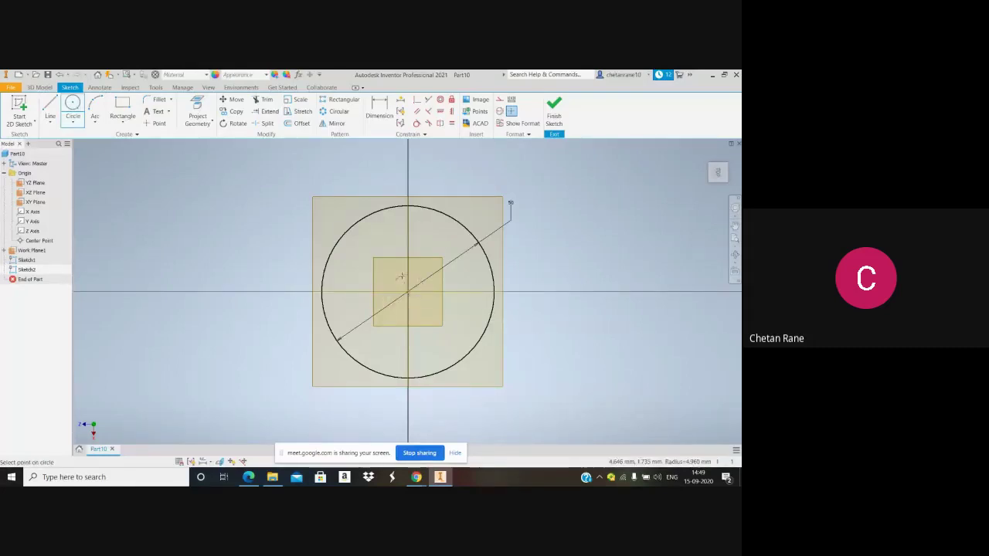
{"action": "left_click", "coordinate": [420, 280]}
{"action": "left_click", "coordinate": [379, 108]}
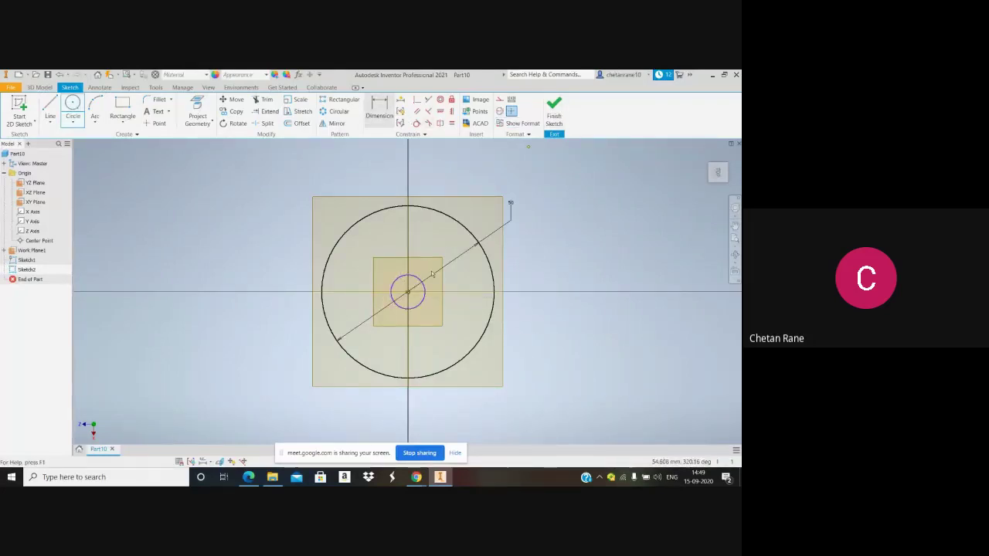
{"action": "left_click", "coordinate": [420, 280]}
{"action": "left_click", "coordinate": [435, 260]}
{"action": "type", "text": "10"}
{"action": "key", "text": "Return"}
{"action": "left_click", "coordinate": [554, 110]}
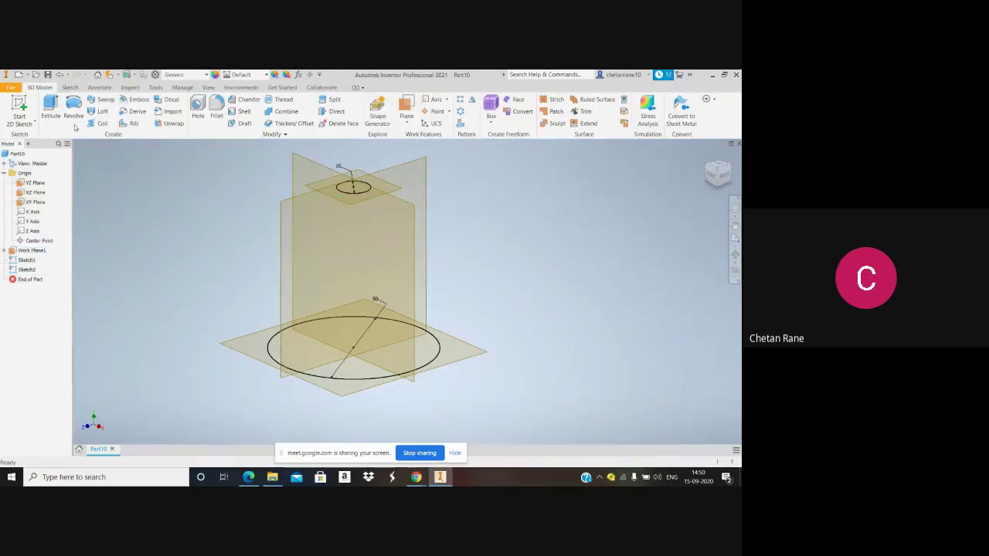
{"action": "left_click", "coordinate": [100, 112]}
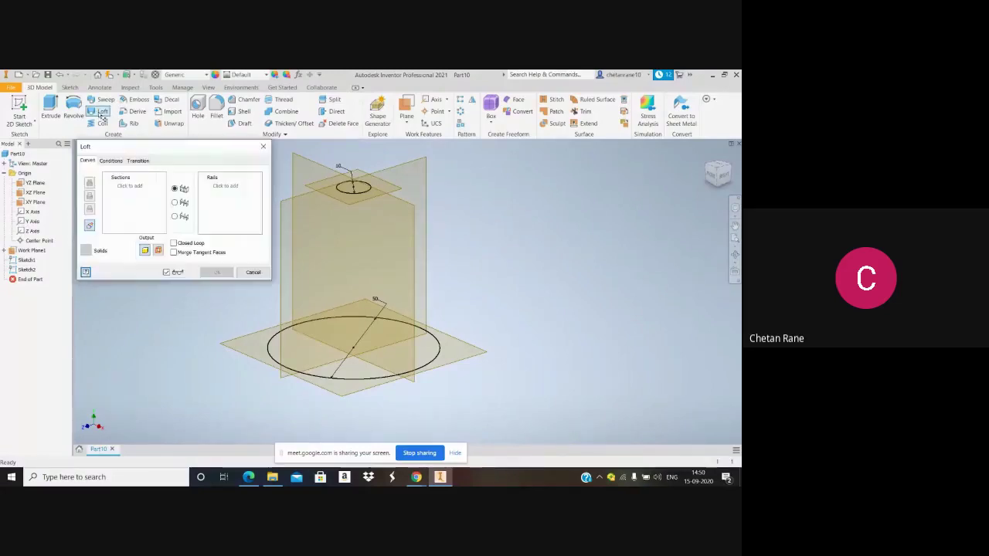
Loft the ø50 base circle to the ø10 top circle, creating the Loft1 cone
{"action": "left_click", "coordinate": [290, 373]}
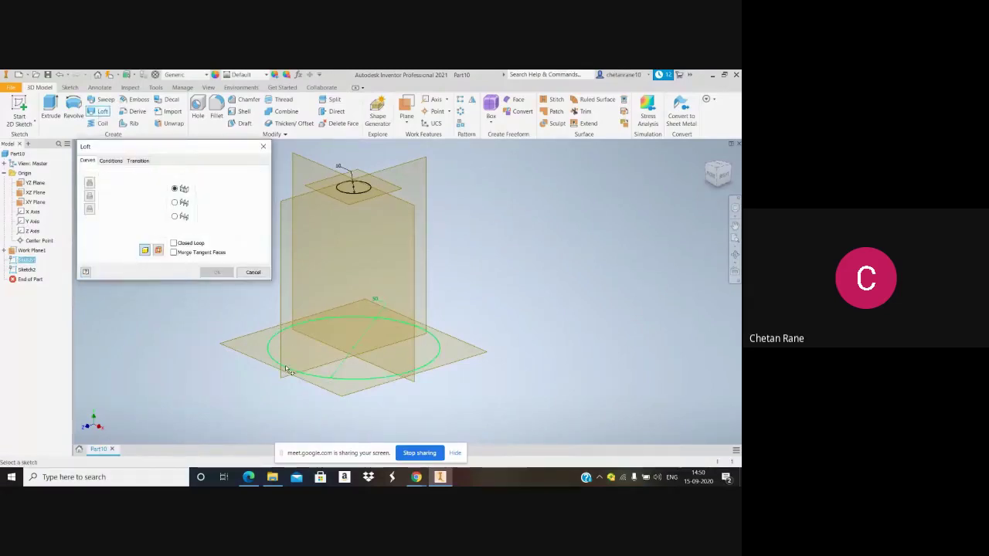
{"action": "left_click", "coordinate": [352, 193]}
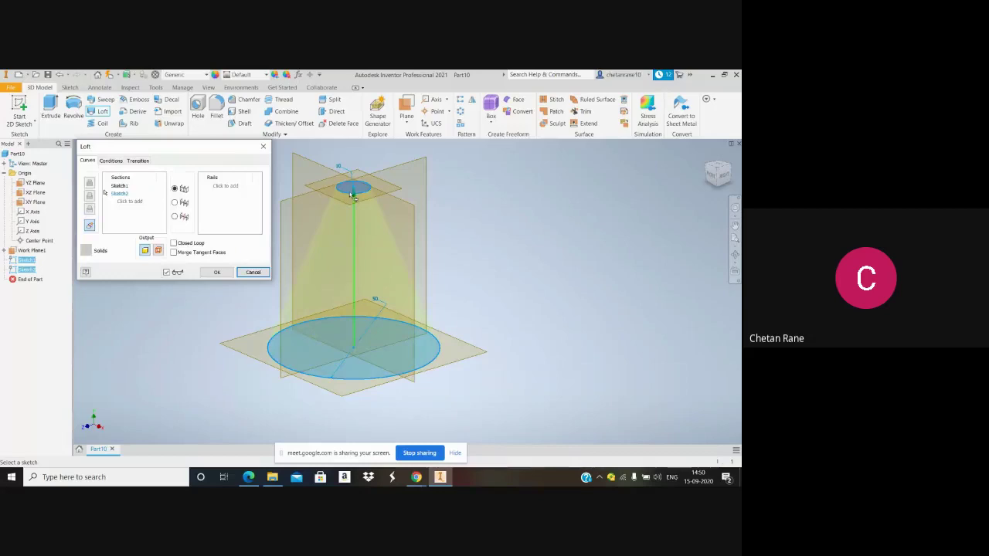
{"action": "left_click", "coordinate": [219, 272]}
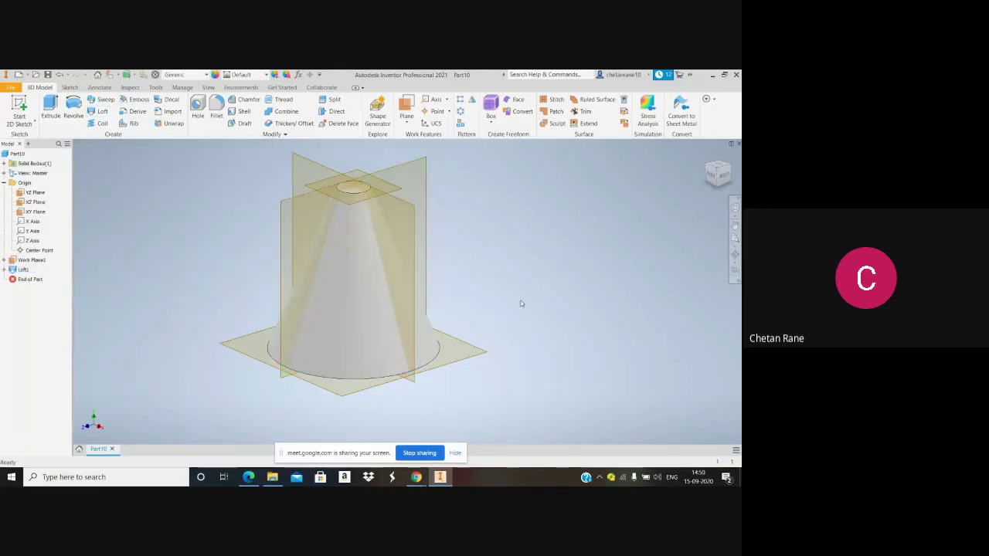
{"action": "left_click", "coordinate": [735, 255]}
{"action": "mouse_move", "coordinate": [441, 276]}
{"action": "left_mouse_down"}
{"action": "mouse_move", "coordinate": [458, 263]}
{"action": "mouse_move", "coordinate": [425, 273]}
{"action": "left_mouse_up"}
{"action": "key", "text": "Escape"}
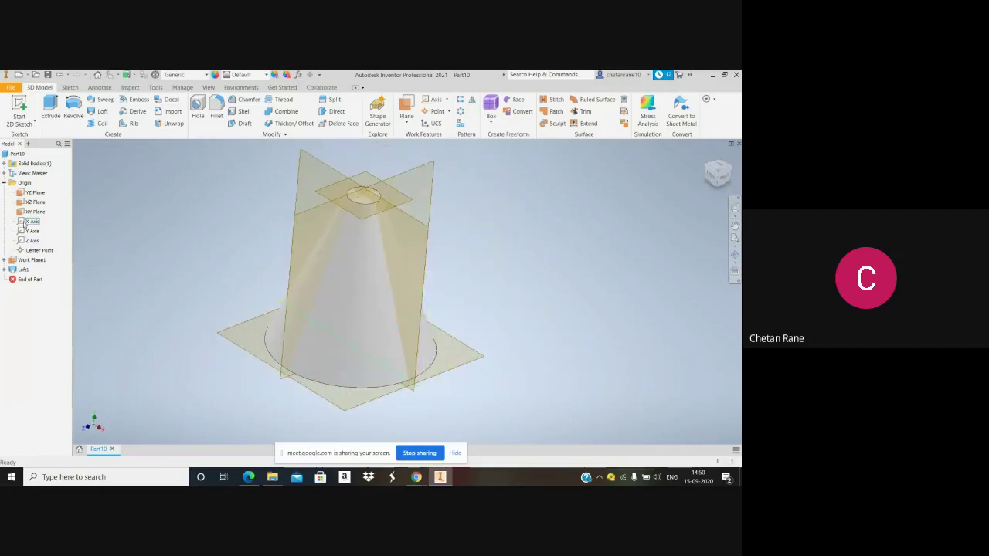
Hide the XY Plane, leaving the YZ Plane unchanged
{"action": "right_click", "coordinate": [30, 211]}
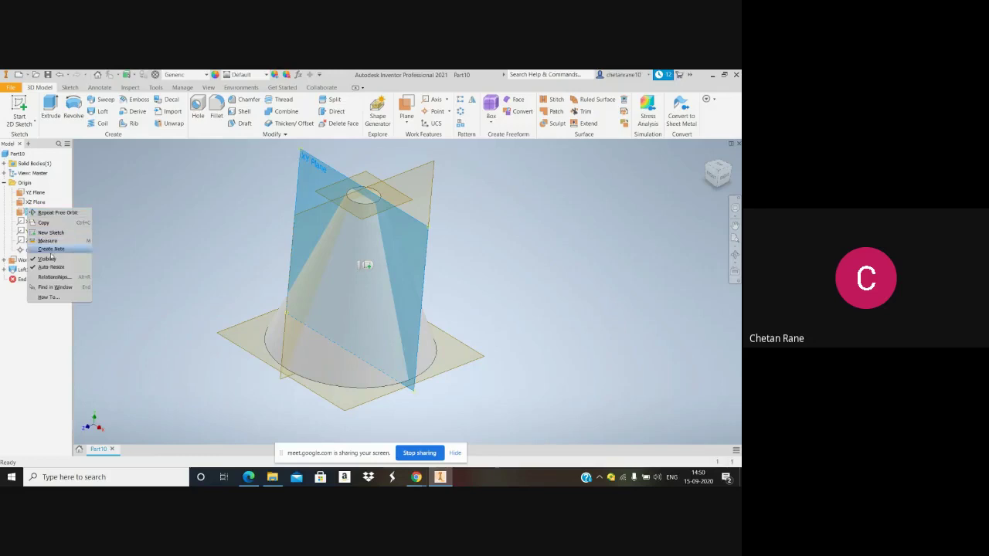
{"action": "left_click", "coordinate": [48, 258]}
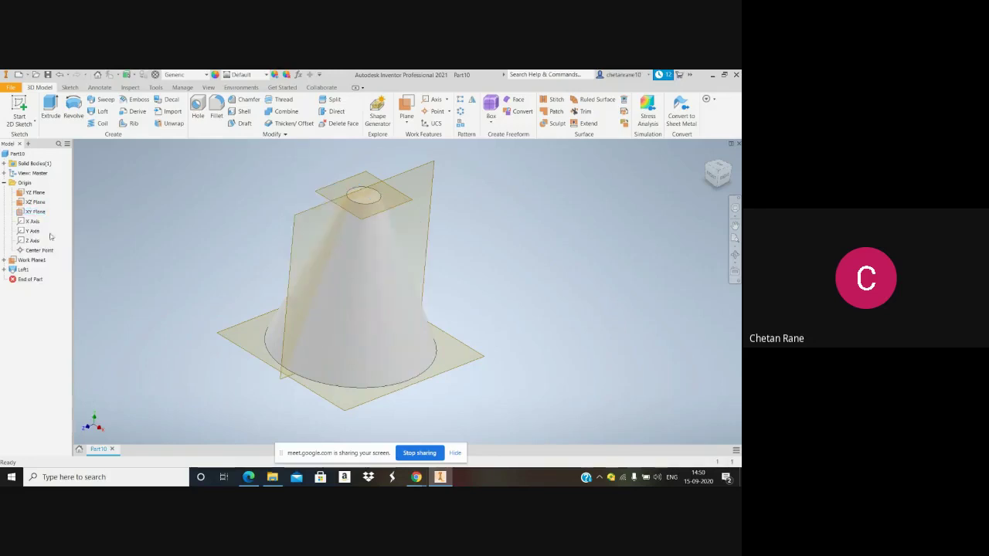
{"action": "left_click", "coordinate": [34, 192]}
{"action": "right_click", "coordinate": [34, 192]}
{"action": "key", "text": "Escape"}
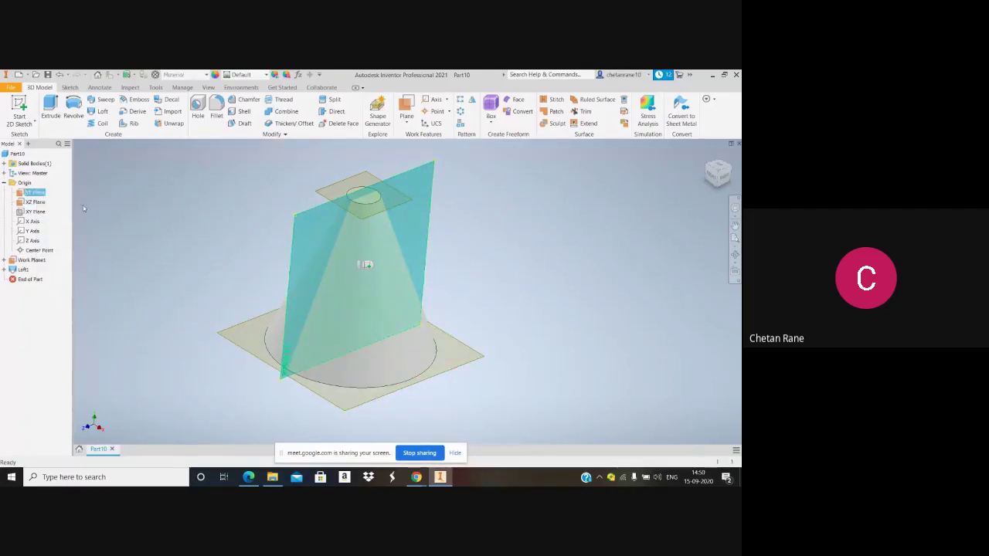
Hide the YZ Plane and select the cone's top circle and Work Plane1
{"action": "right_click", "coordinate": [41, 196]}
{"action": "left_click", "coordinate": [62, 244]}
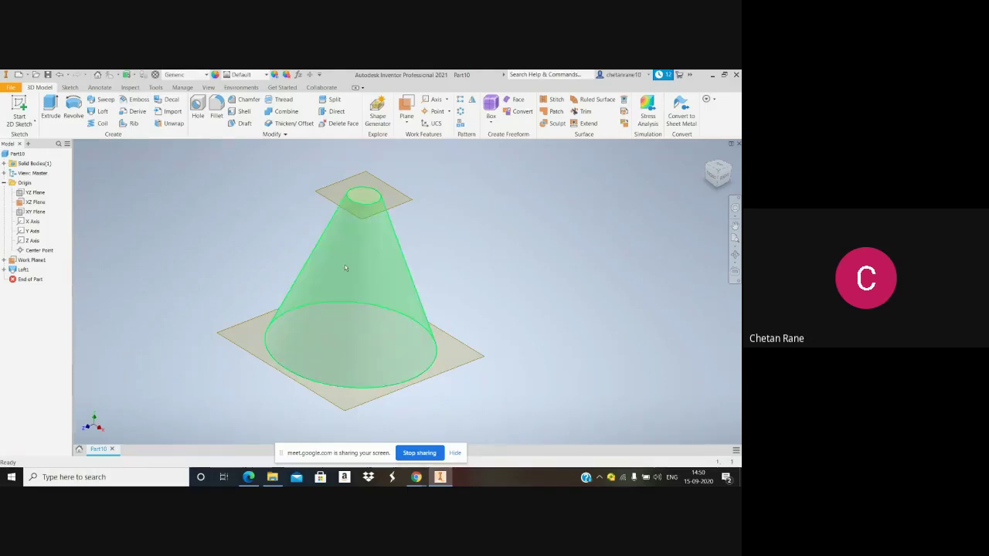
{"action": "left_click", "coordinate": [364, 208]}
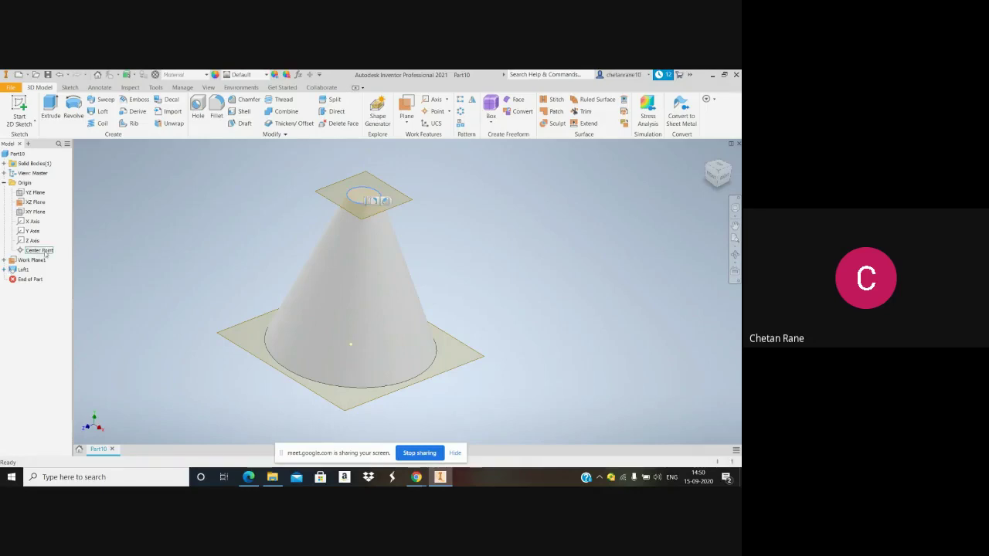
{"action": "left_click", "coordinate": [39, 260]}
{"action": "right_click", "coordinate": [42, 260]}
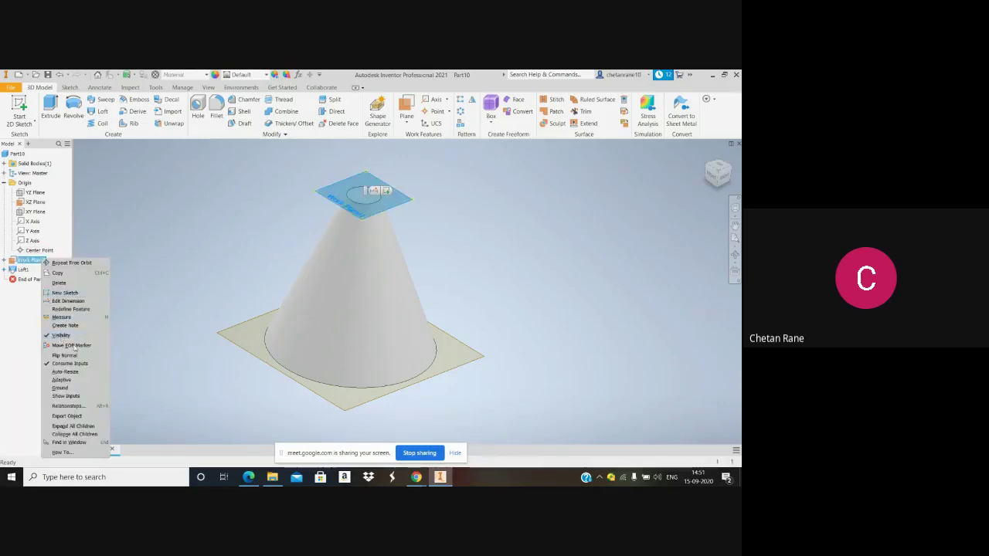
{"action": "left_click", "coordinate": [64, 293]}
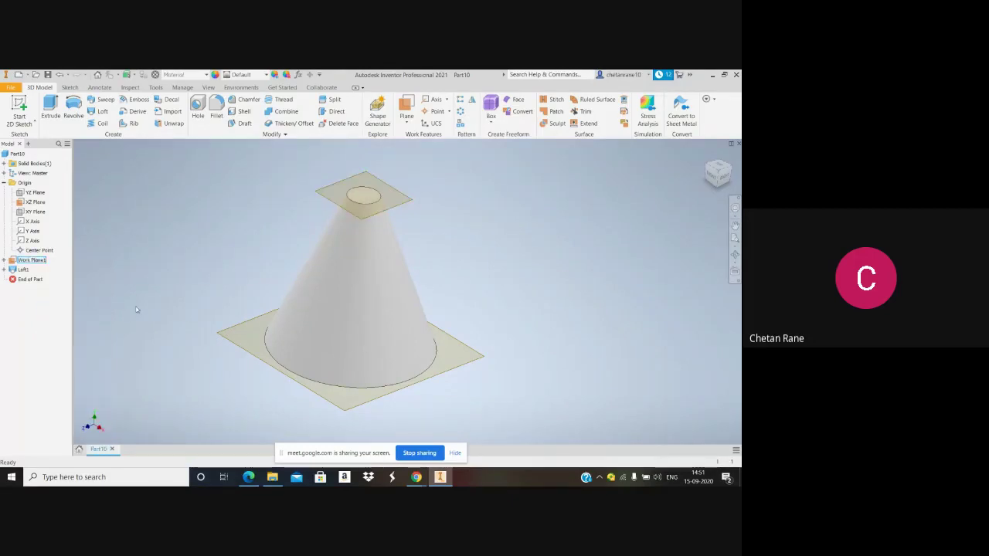
Re-edit and rebuild Work Plane1, then start Sketch3 on it
{"action": "left_click", "coordinate": [27, 262]}
{"action": "right_click", "coordinate": [26, 262]}
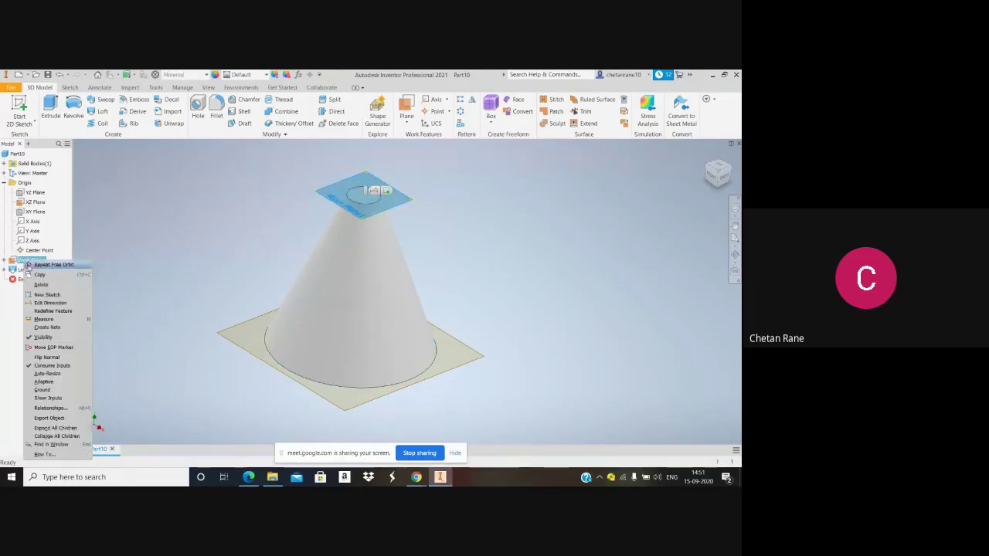
{"action": "left_click", "coordinate": [66, 310]}
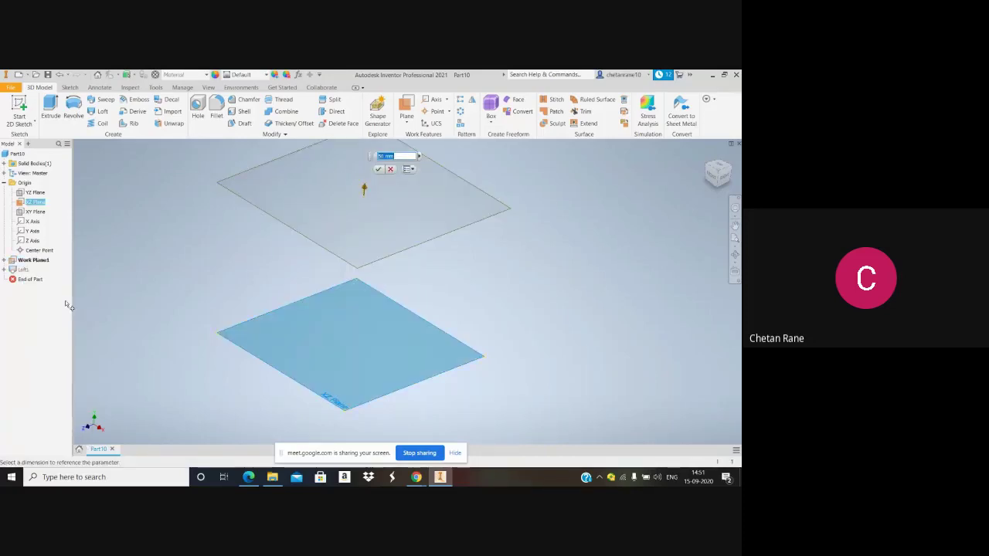
{"action": "key", "text": "Return"}
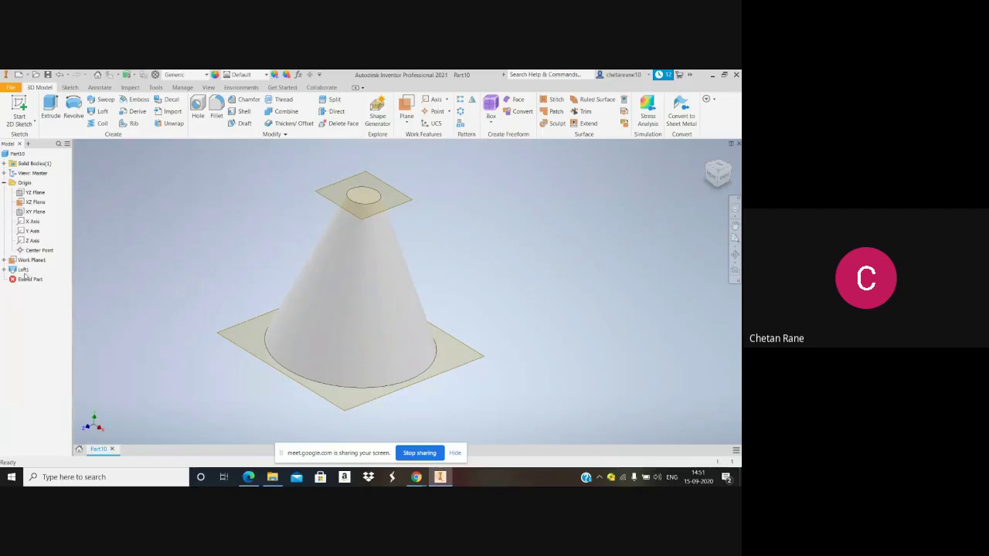
{"action": "right_click", "coordinate": [23, 261]}
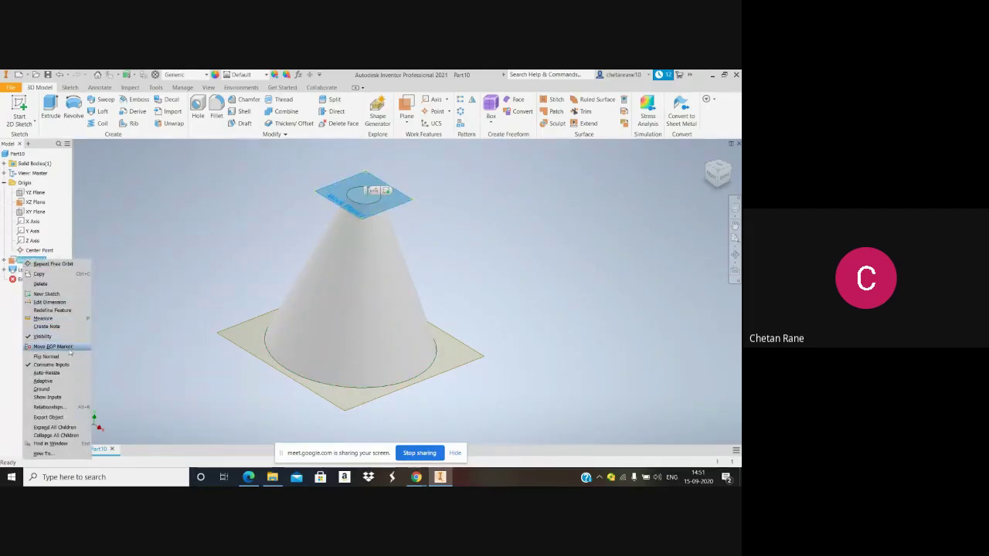
{"action": "left_click", "coordinate": [52, 295]}
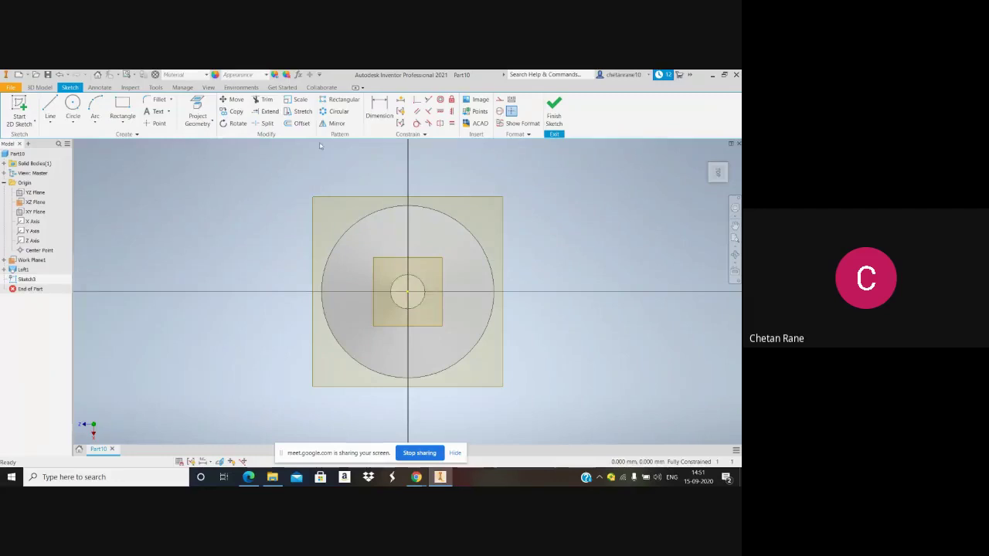
Place a single sketch point at the work-plane sketch origin and finish Sketch3
{"action": "left_click", "coordinate": [262, 100]}
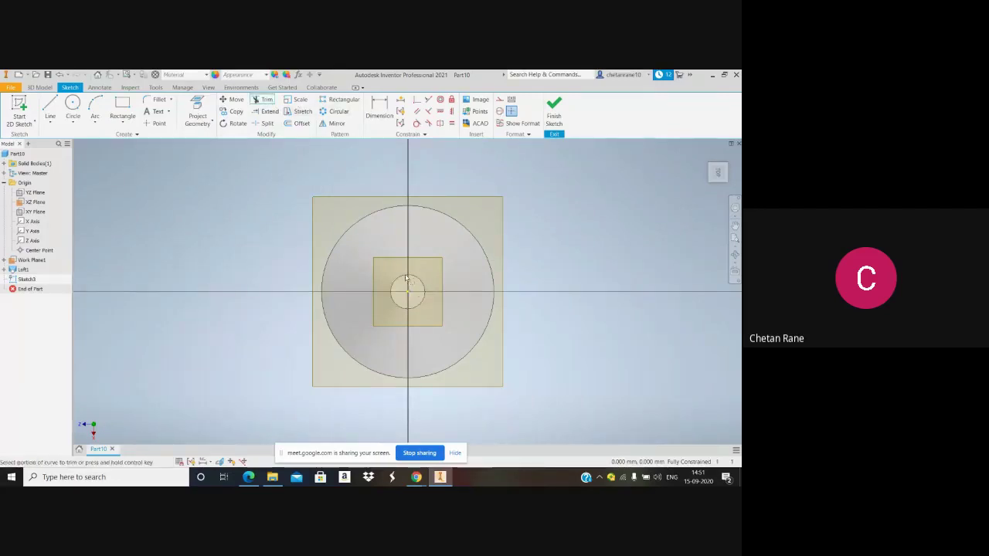
{"action": "key", "text": "Escape"}
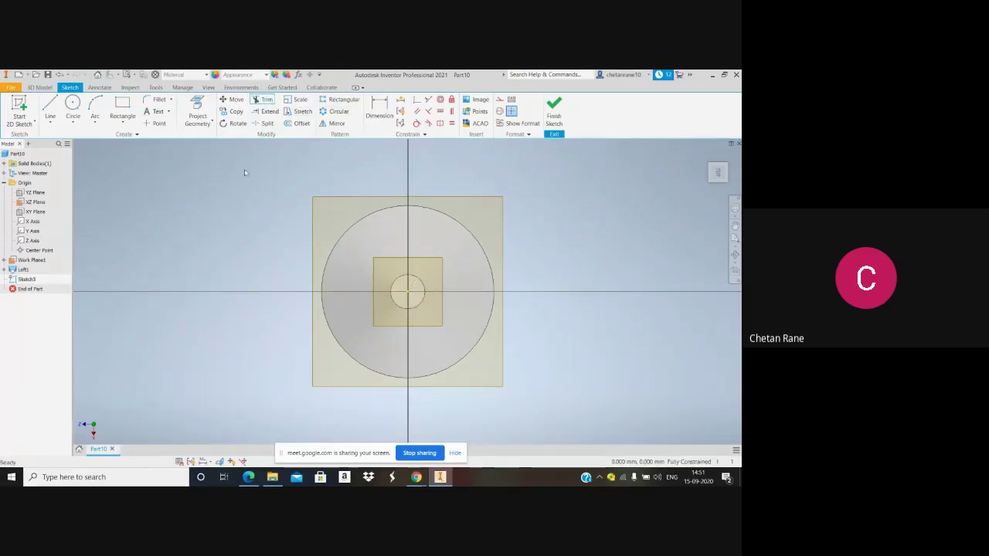
{"action": "left_click", "coordinate": [156, 126]}
{"action": "left_click", "coordinate": [407, 292]}
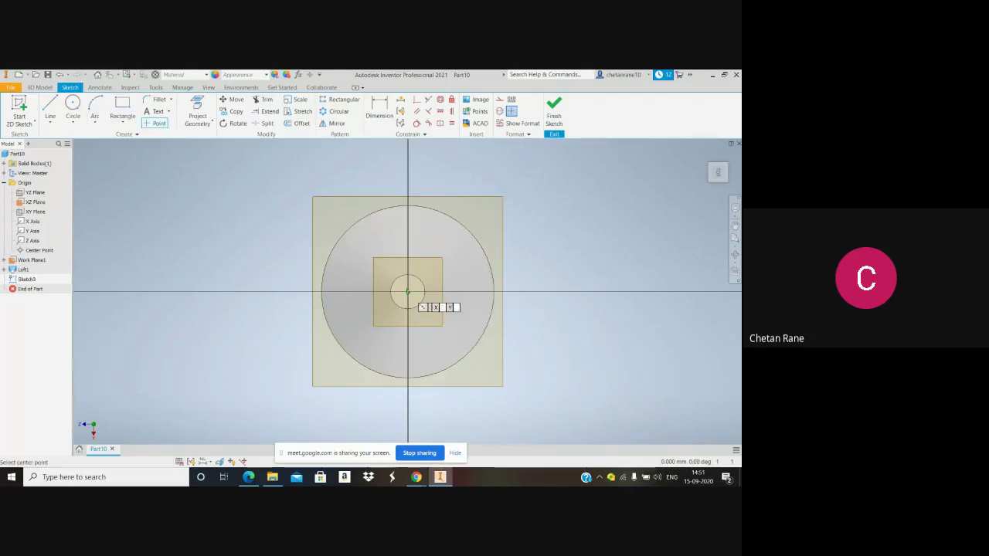
{"action": "left_click", "coordinate": [553, 120]}
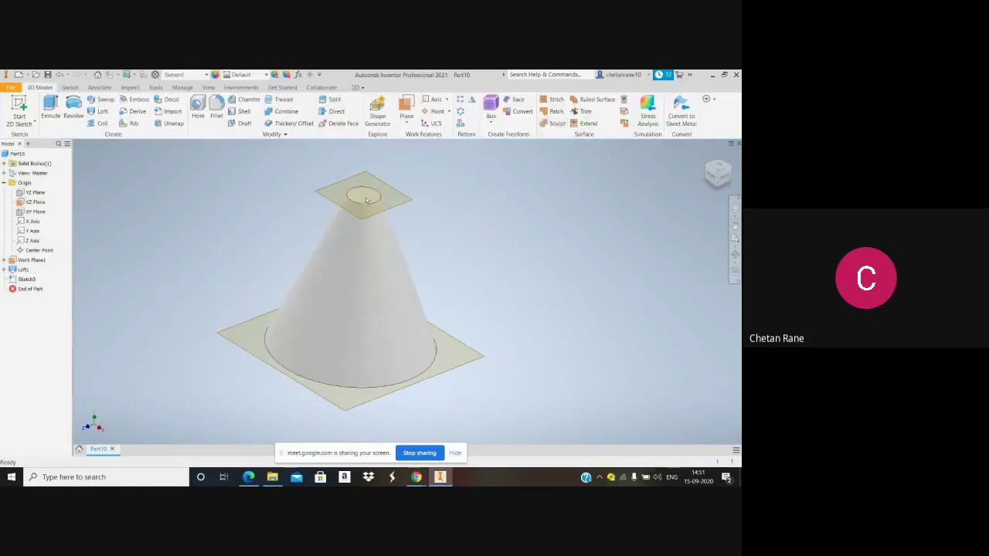
{"action": "left_click", "coordinate": [377, 247]}
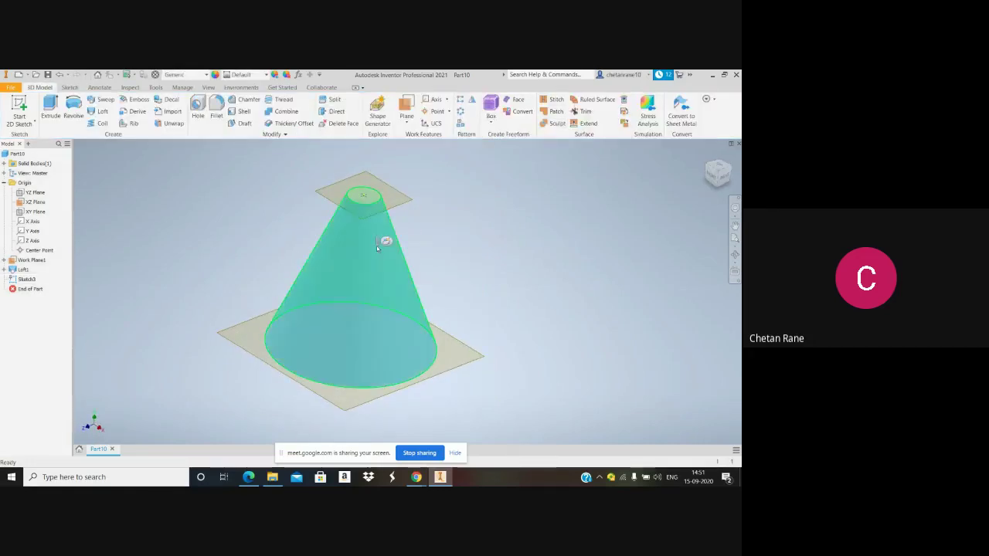
{"action": "key", "text": "Escape"}
Delete Loft1 together with its consumed circle sketches, keeping Work Plane1 and Sketch3
{"action": "right_click", "coordinate": [22, 272]}
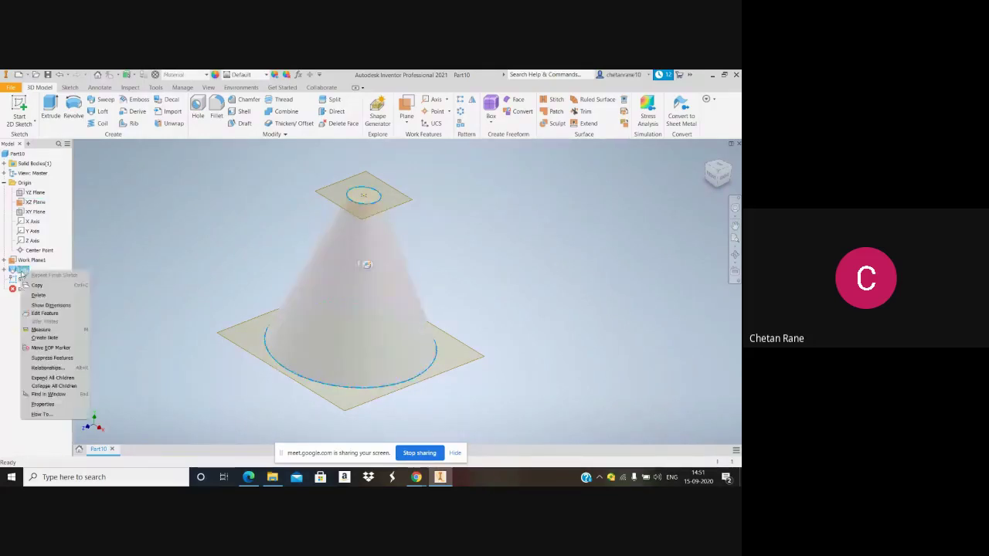
{"action": "left_click", "coordinate": [38, 295]}
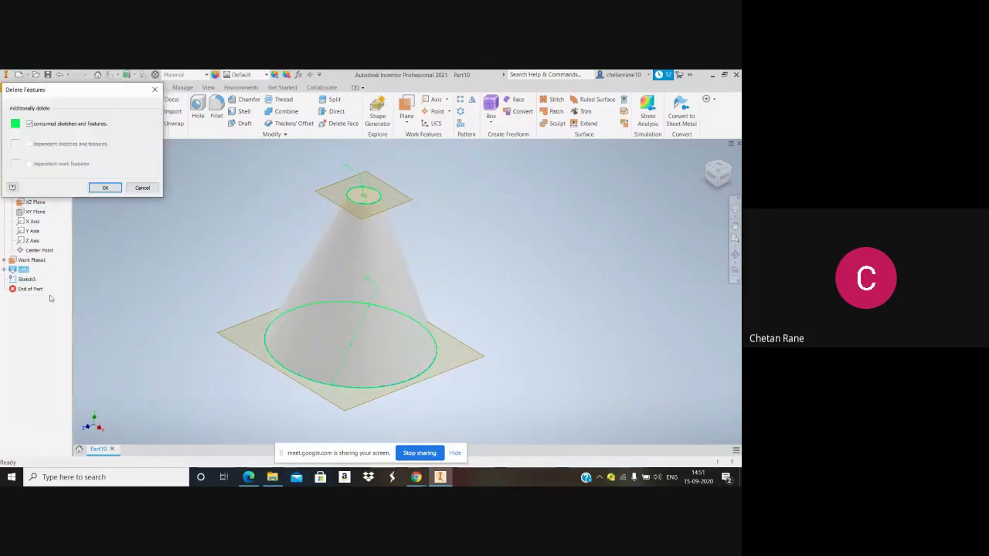
{"action": "key", "text": "Return"}
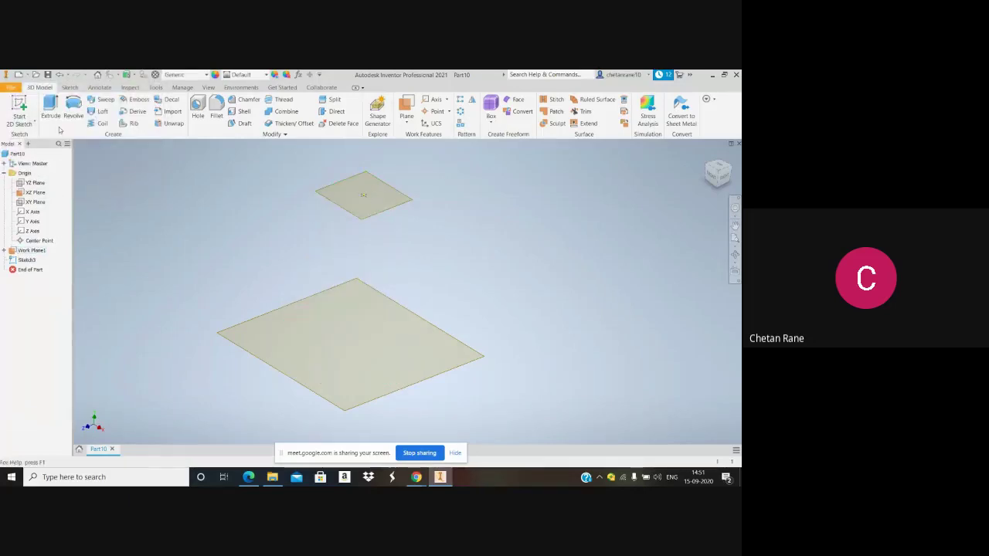
{"action": "left_click", "coordinate": [20, 109]}
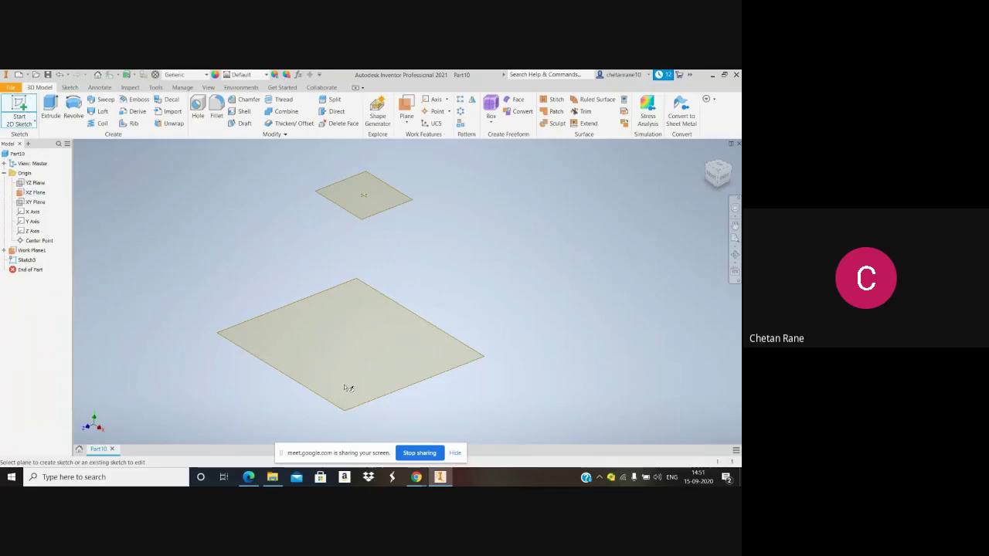
Sketch a circle centred at the origin on the lower plane
{"action": "left_click", "coordinate": [343, 395]}
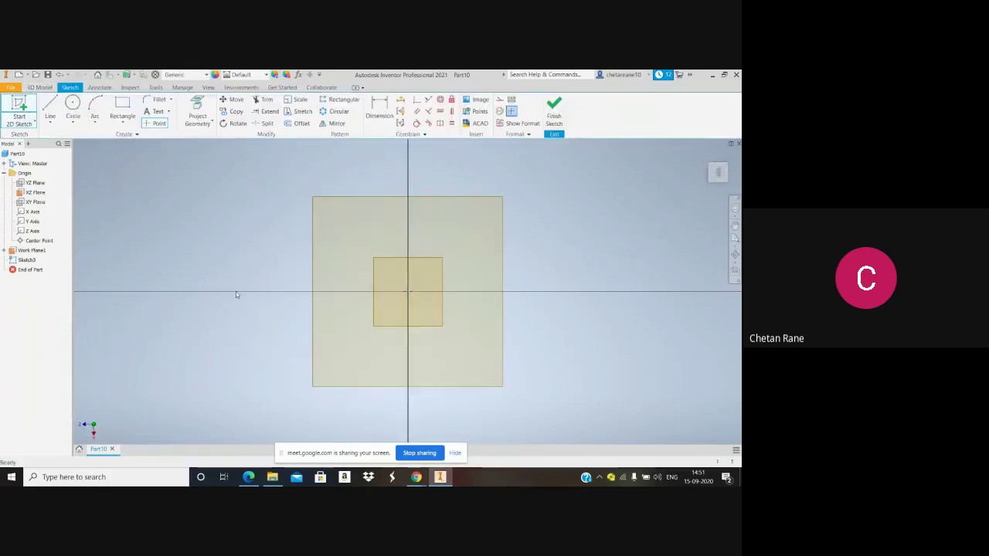
{"action": "key", "text": "c"}
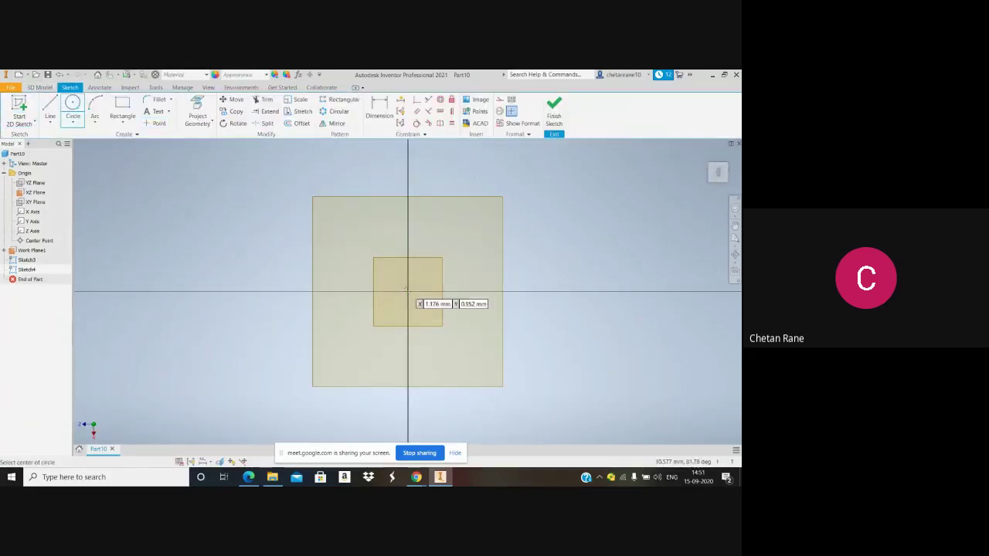
{"action": "left_click", "coordinate": [407, 290]}
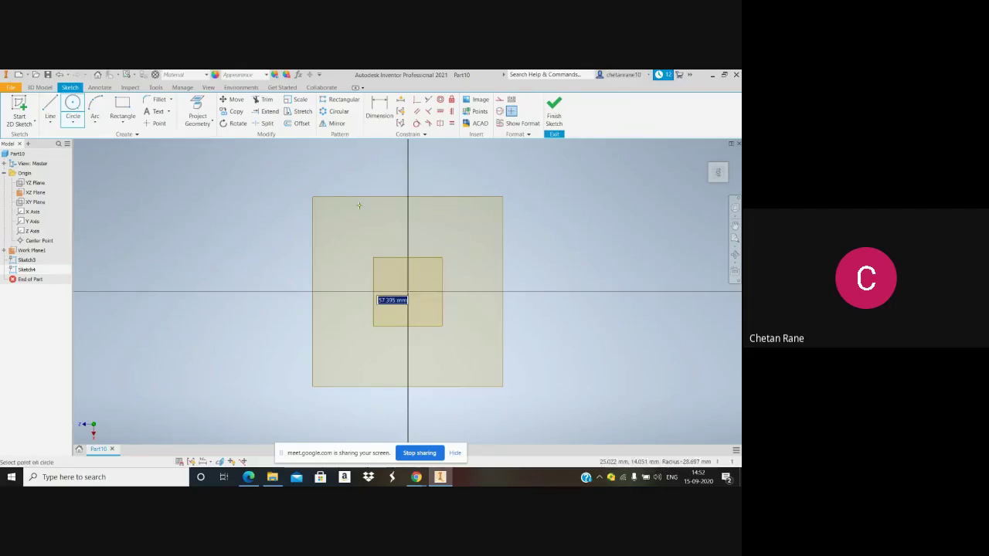
{"action": "left_click", "coordinate": [358, 204]}
Finish Sketch4 and start a loft with the Sketch3 point as first section
{"action": "left_click", "coordinate": [554, 112]}
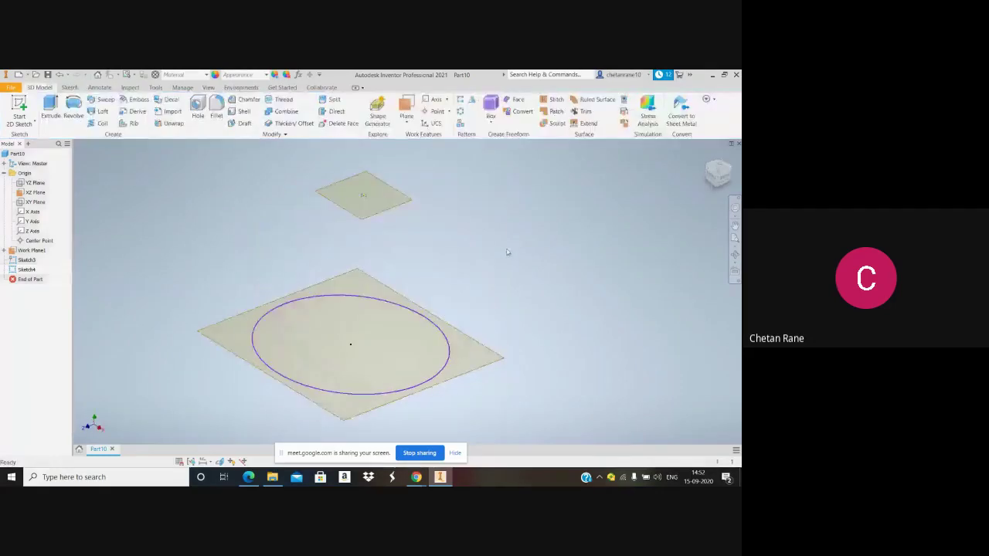
{"action": "left_click", "coordinate": [100, 111]}
{"action": "left_click", "coordinate": [364, 194]}
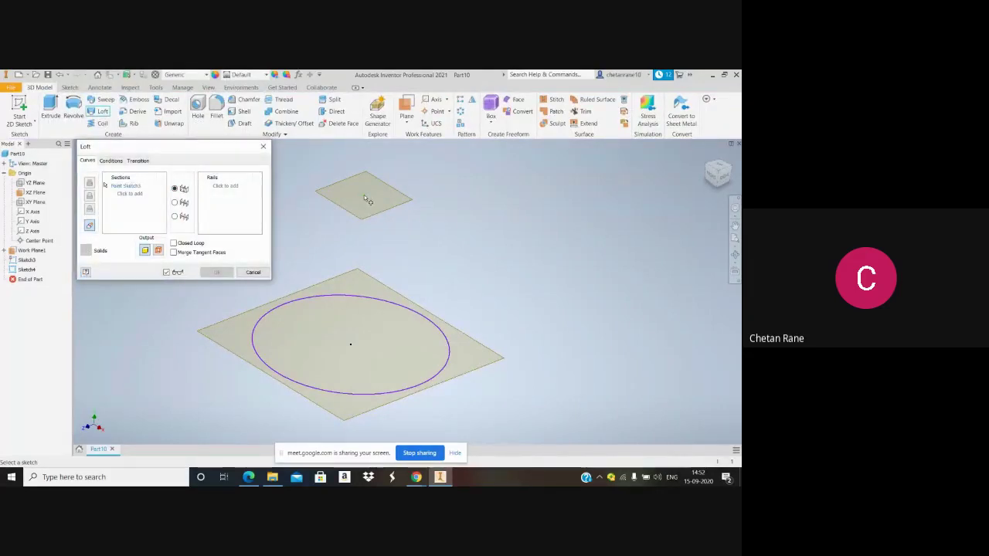
Complete Loft2 from the top point to the base circle, then hide Work Plane1
{"action": "left_click", "coordinate": [426, 322]}
{"action": "left_click", "coordinate": [217, 272]}
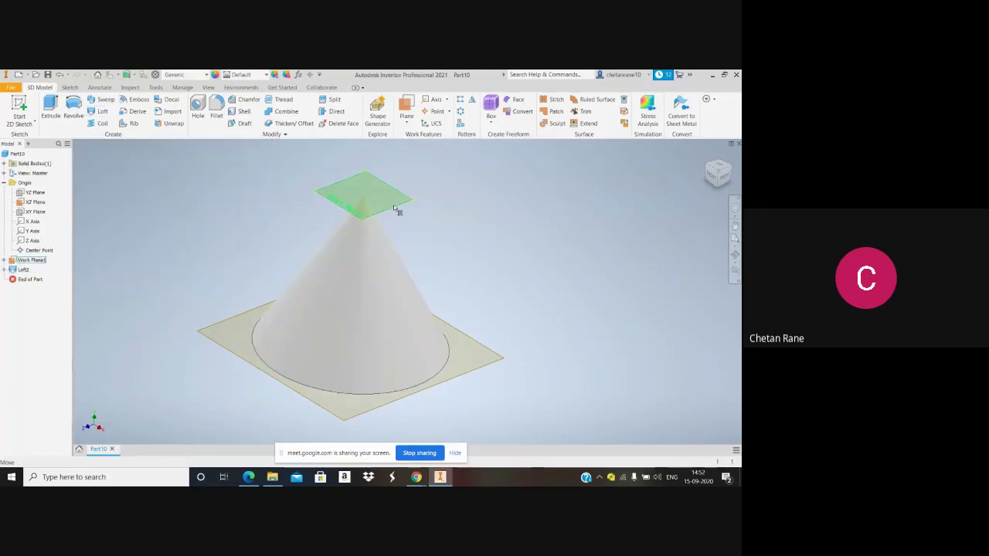
{"action": "right_click", "coordinate": [39, 263]}
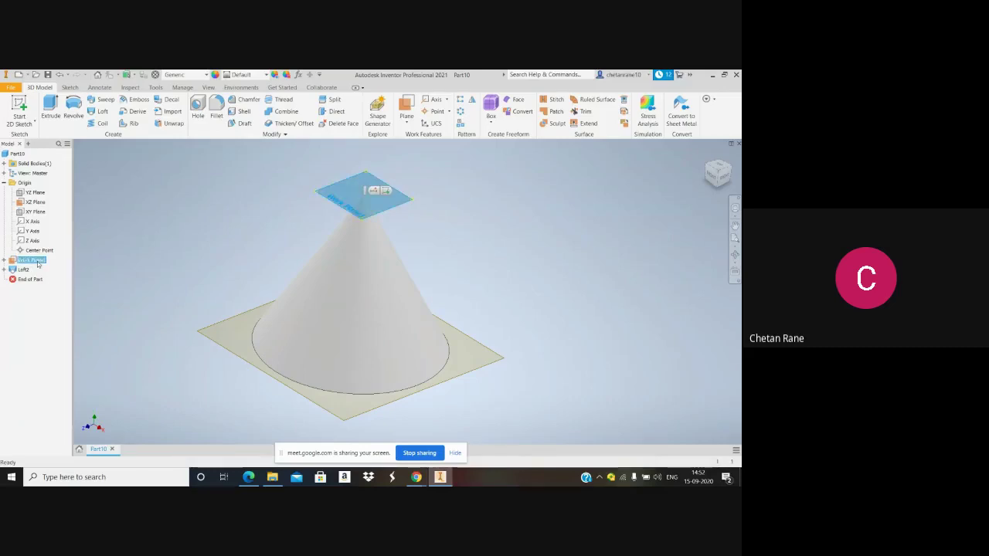
{"action": "left_click", "coordinate": [60, 339]}
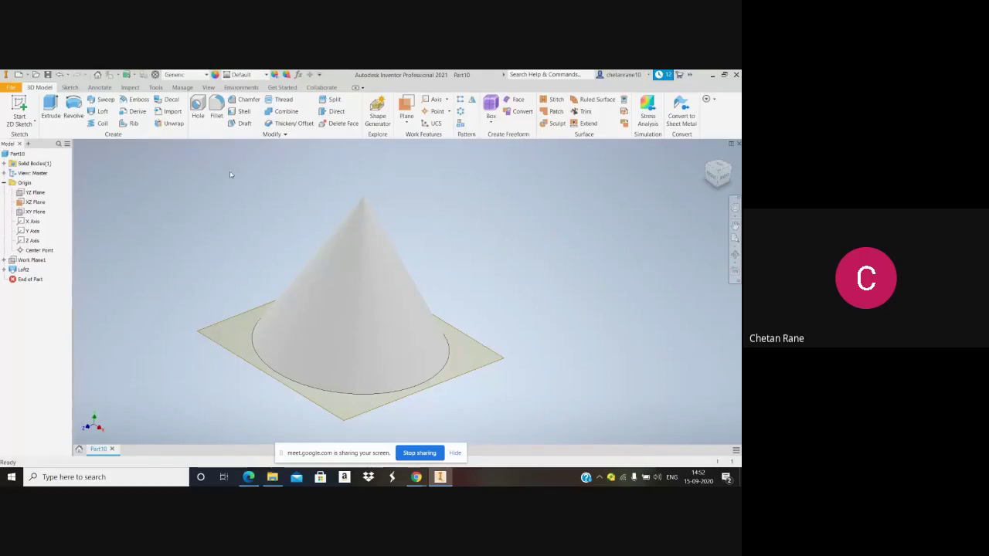
{"action": "left_click", "coordinate": [406, 124]}
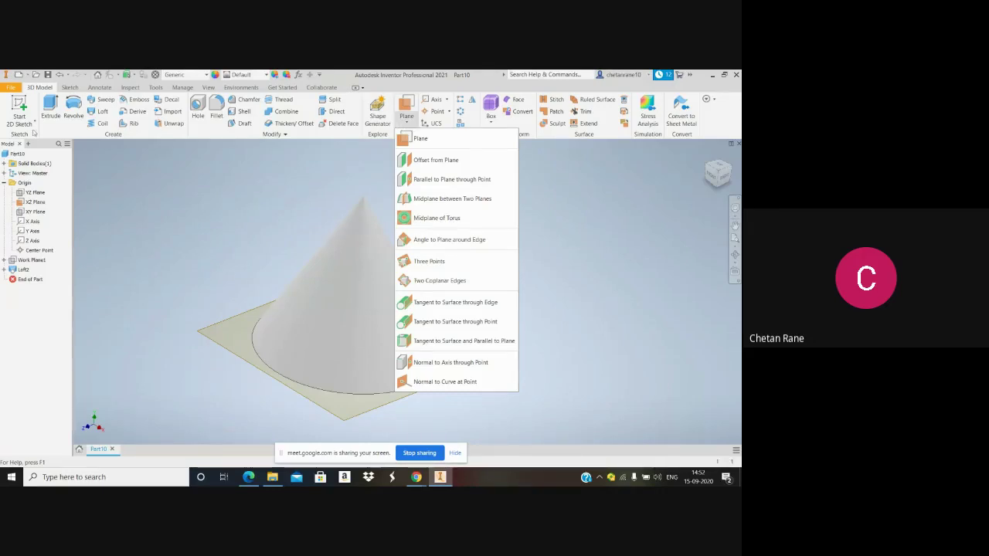
{"action": "left_click", "coordinate": [59, 118]}
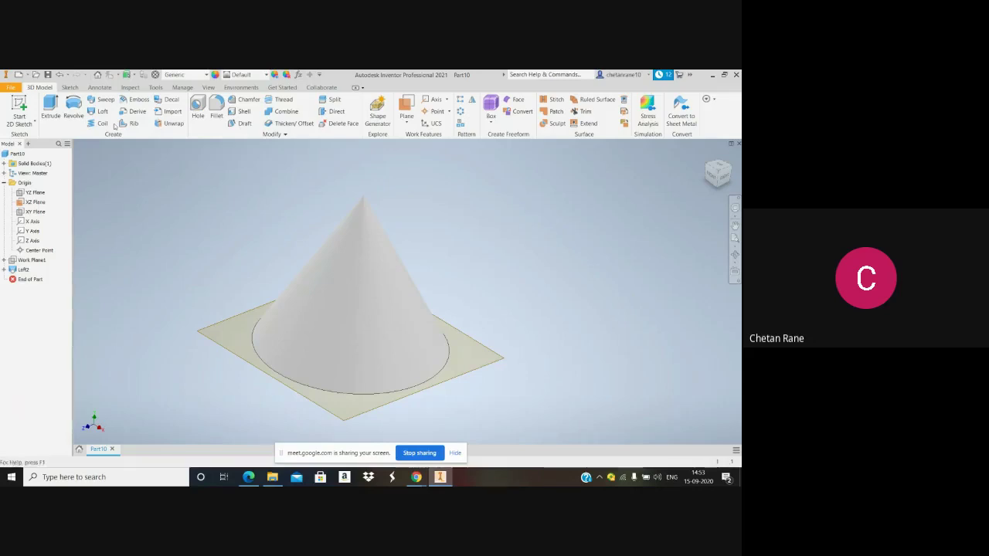
Expand the Sketch tab's extra constraint options, then close Part10 without saving
{"action": "left_click", "coordinate": [73, 88]}
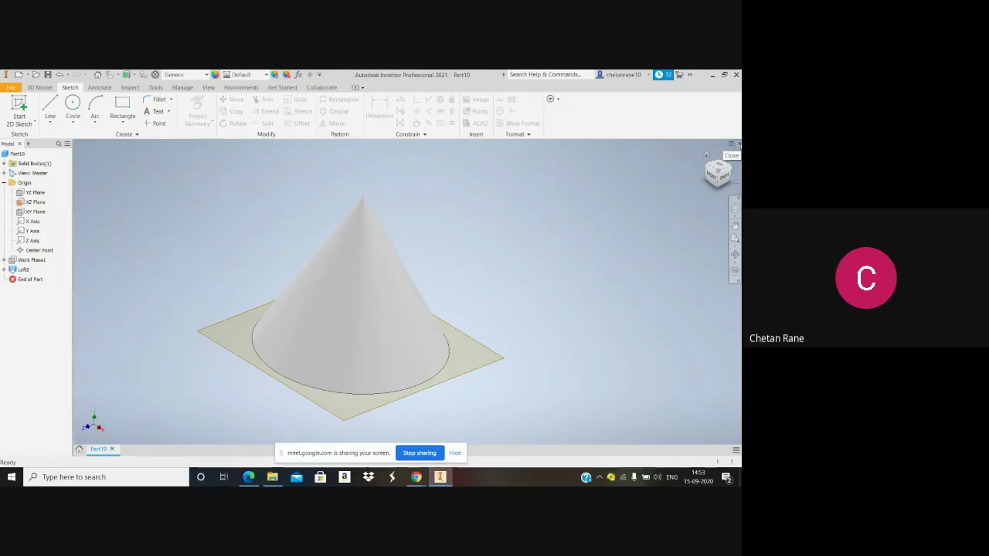
{"action": "left_click", "coordinate": [424, 135]}
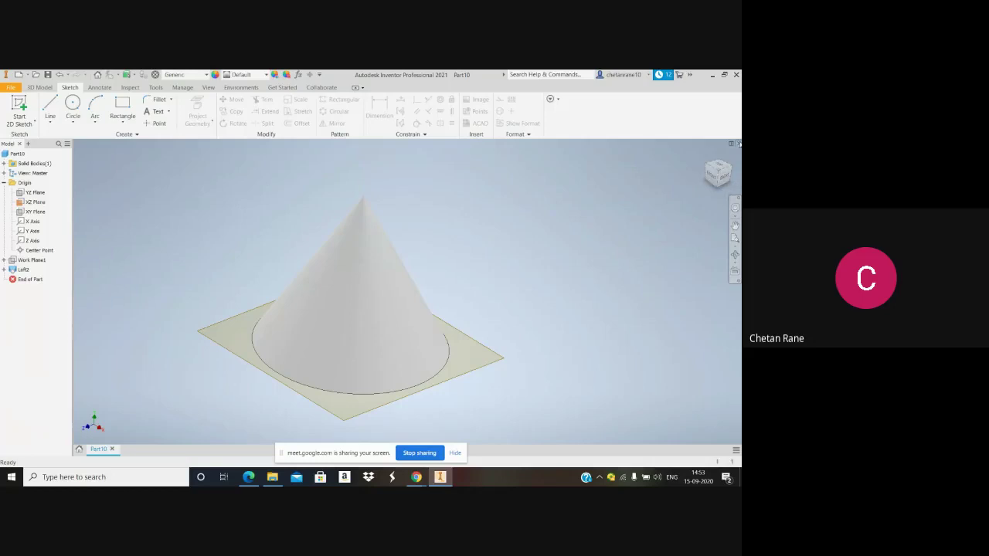
{"action": "left_click", "coordinate": [738, 143]}
{"action": "left_click", "coordinate": [363, 293]}
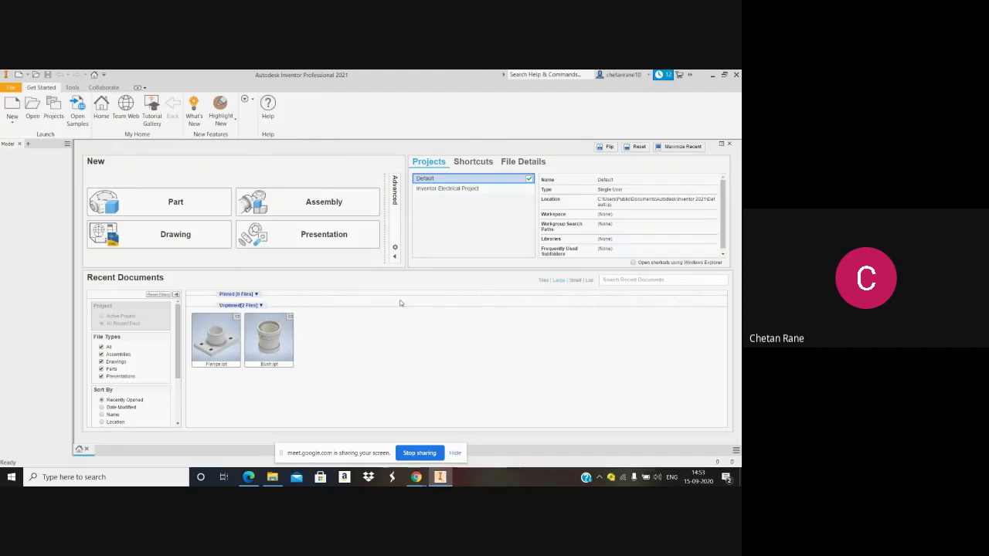
{"action": "mouse_move", "coordinate": [421, 480]}
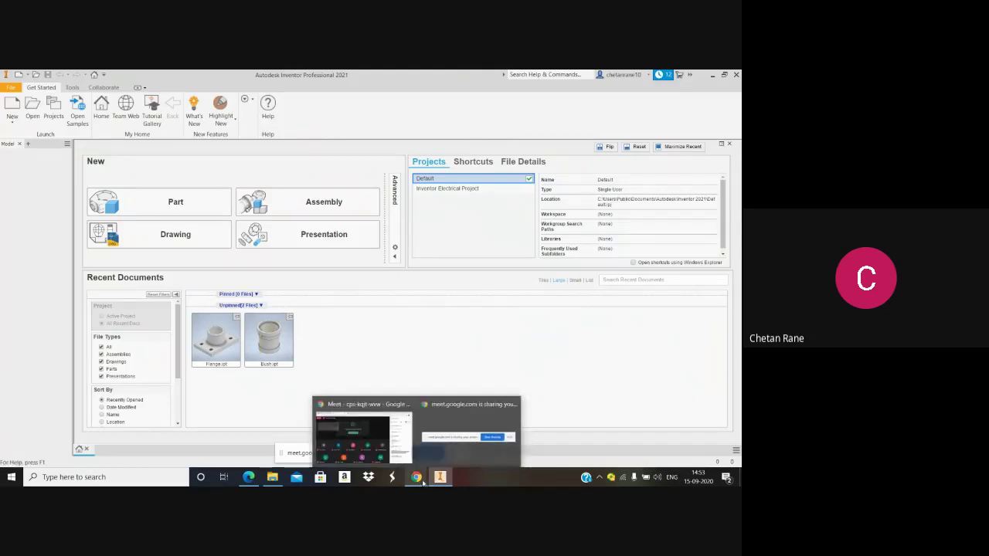
Bring the Meet meeting window forward and scroll up through the chat messages
{"action": "left_click", "coordinate": [389, 453]}
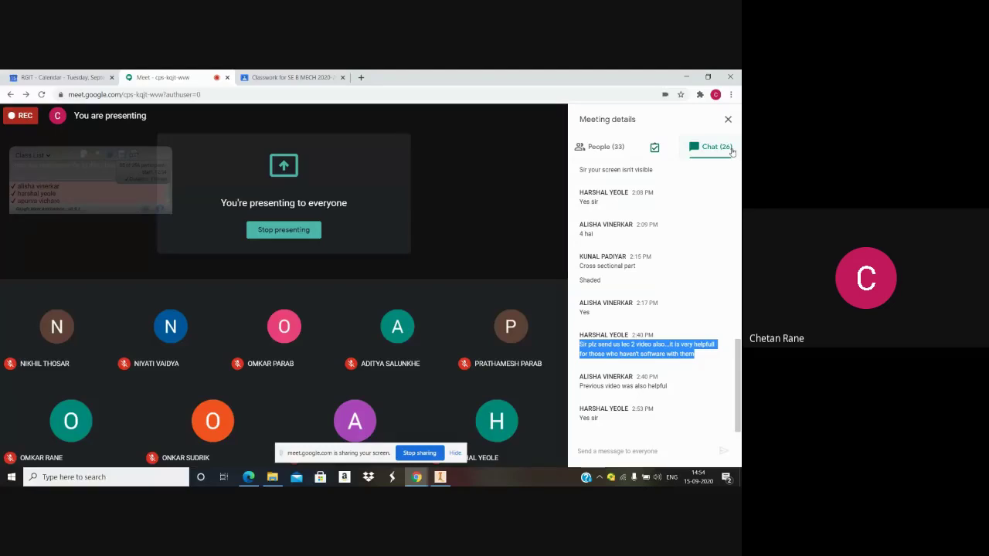
{"action": "scroll", "coordinate": [676, 215], "scroll_direction": "up", "scroll_amount": 1}
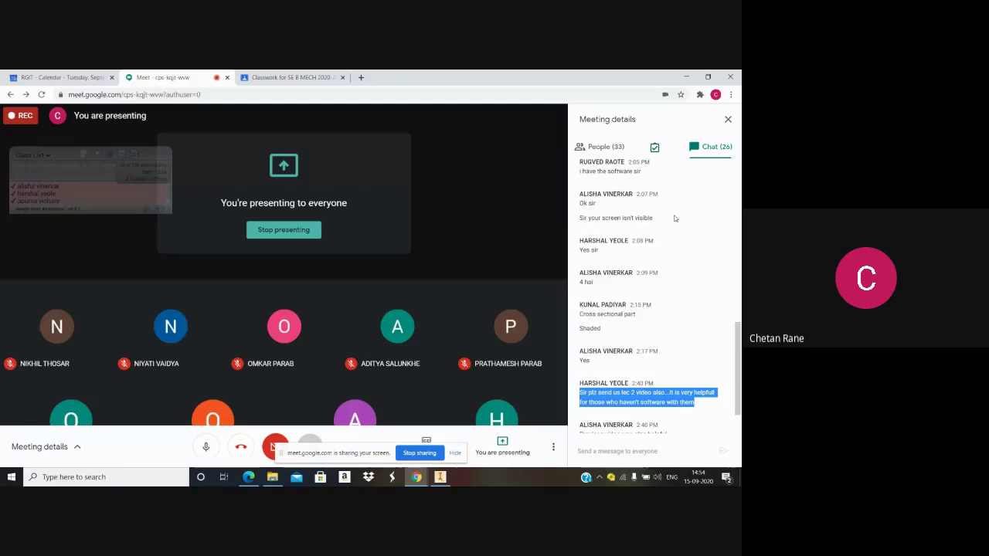
{"action": "scroll", "coordinate": [674, 219], "scroll_direction": "up", "scroll_amount": 1}
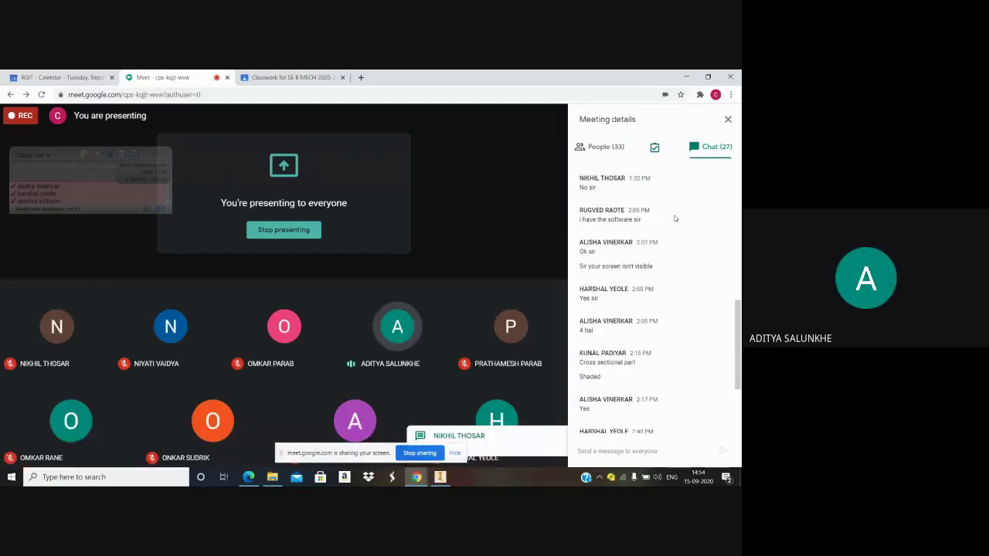
{"action": "scroll", "coordinate": [674, 218], "scroll_direction": "up", "scroll_amount": 5}
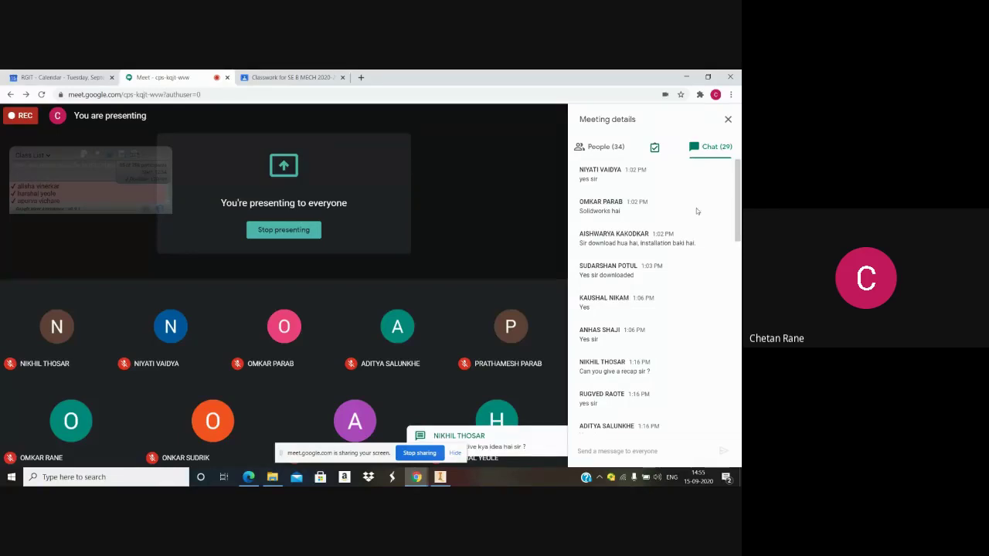
{"action": "scroll", "coordinate": [686, 256], "scroll_direction": "down", "scroll_amount": 3}
{"action": "scroll", "coordinate": [671, 283], "scroll_direction": "up", "scroll_amount": 3}
{"action": "scroll", "coordinate": [672, 283], "scroll_direction": "down", "scroll_amount": 3}
{"action": "scroll", "coordinate": [672, 285], "scroll_direction": "up", "scroll_amount": 3}
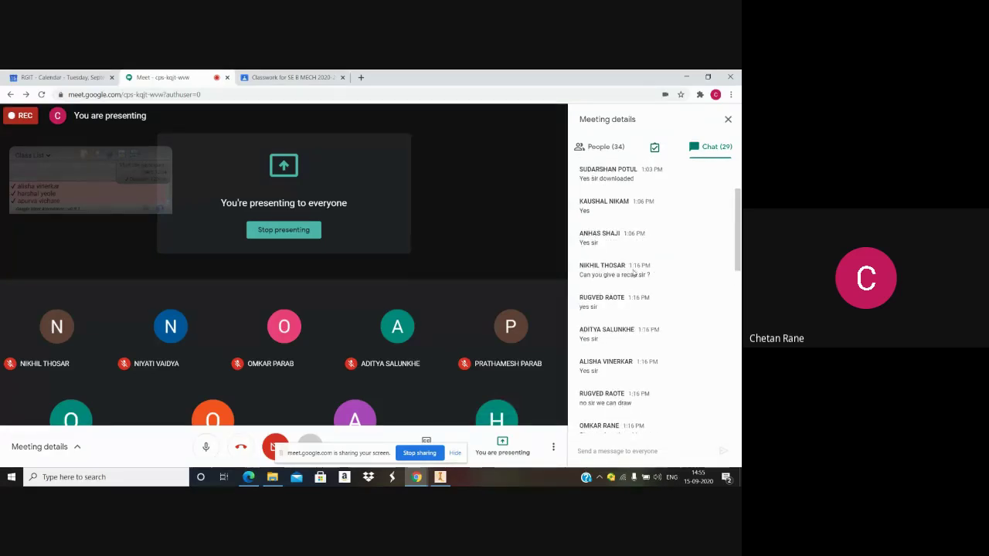
{"action": "left_click_drag", "start_coordinate": [628, 265], "coordinate": [659, 269]}
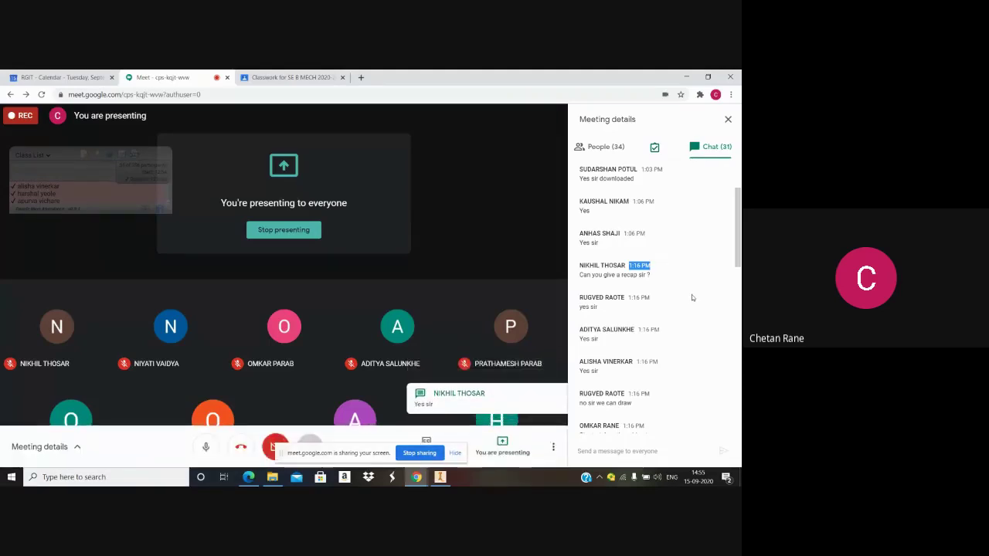
{"action": "scroll", "coordinate": [660, 308], "scroll_direction": "down", "scroll_amount": 3}
{"action": "scroll", "coordinate": [661, 308], "scroll_direction": "down", "scroll_amount": 5}
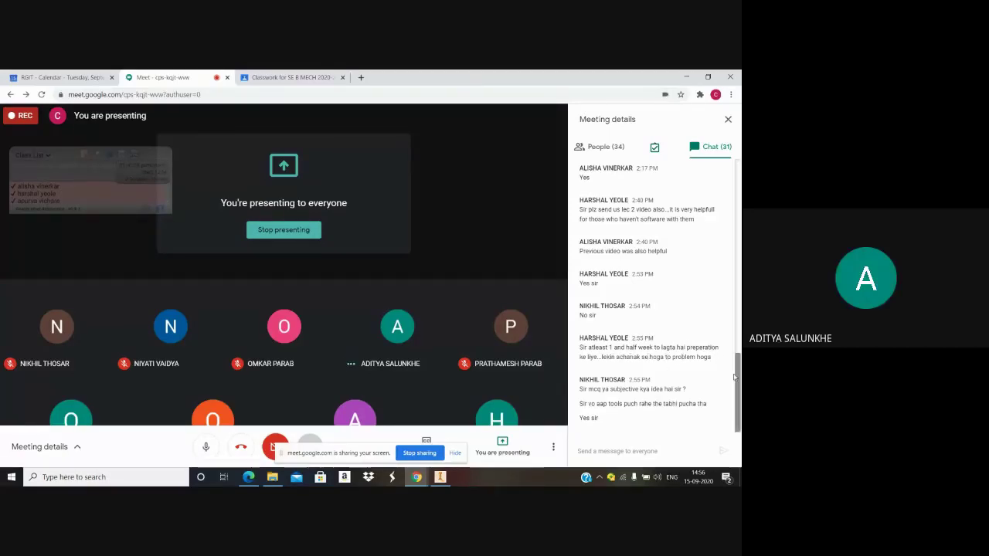
{"action": "left_click_drag", "start_coordinate": [579, 388], "coordinate": [697, 403]}
{"action": "left_click", "coordinate": [697, 403]}
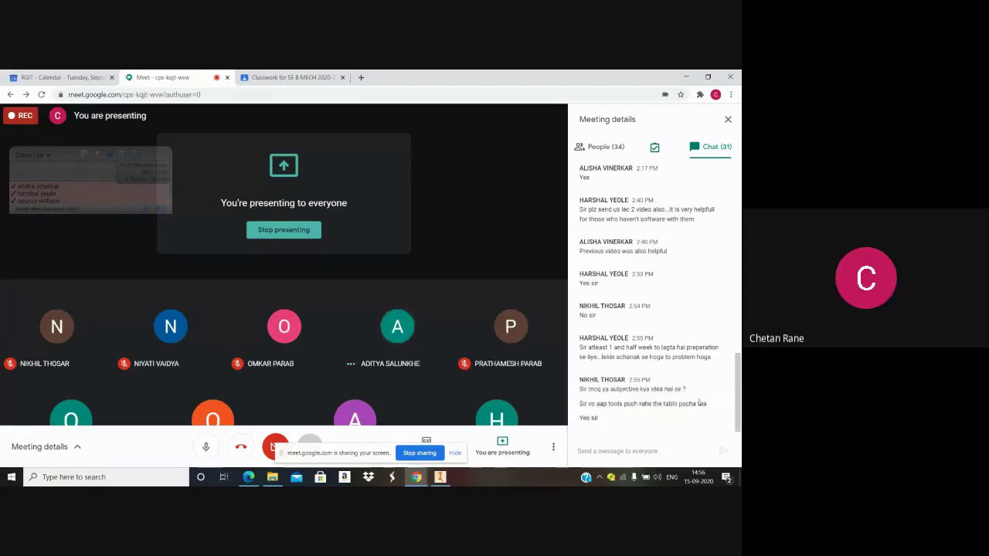
{"action": "left_click_drag", "start_coordinate": [581, 389], "coordinate": [713, 409]}
{"action": "left_click", "coordinate": [640, 389]}
{"action": "left_click_drag", "start_coordinate": [579, 390], "coordinate": [618, 413]}
{"action": "left_click", "coordinate": [582, 393]}
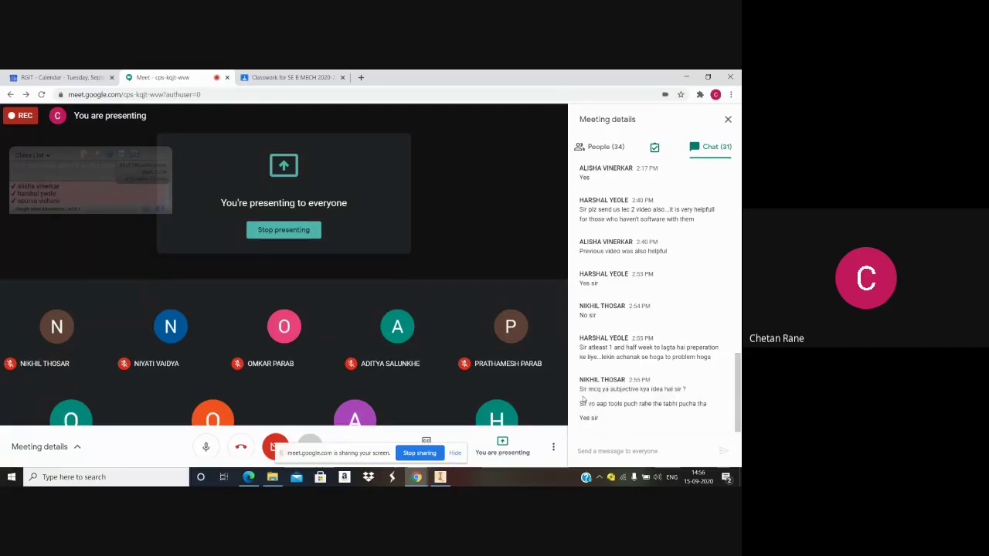
{"action": "left_click_drag", "start_coordinate": [582, 389], "coordinate": [612, 417]}
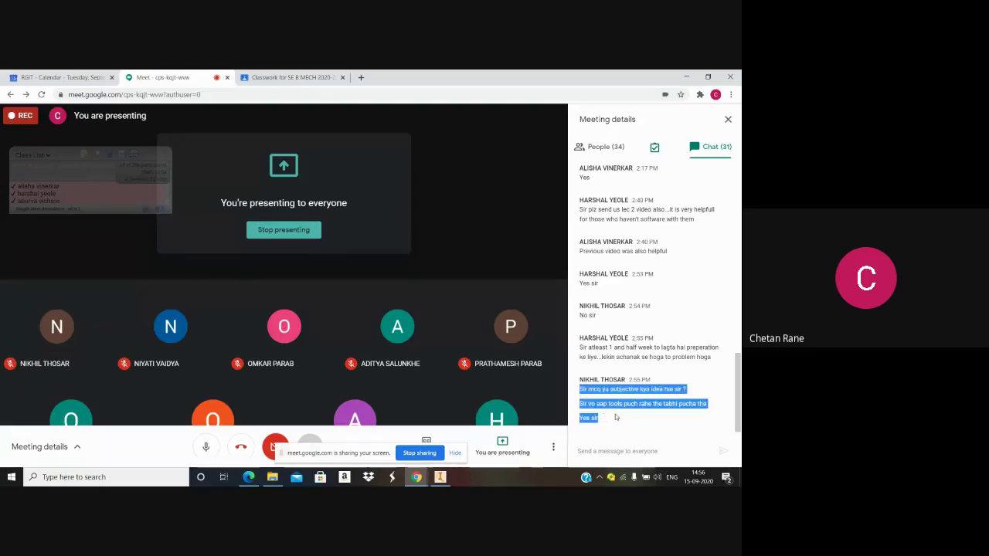
{"action": "left_click", "coordinate": [616, 414]}
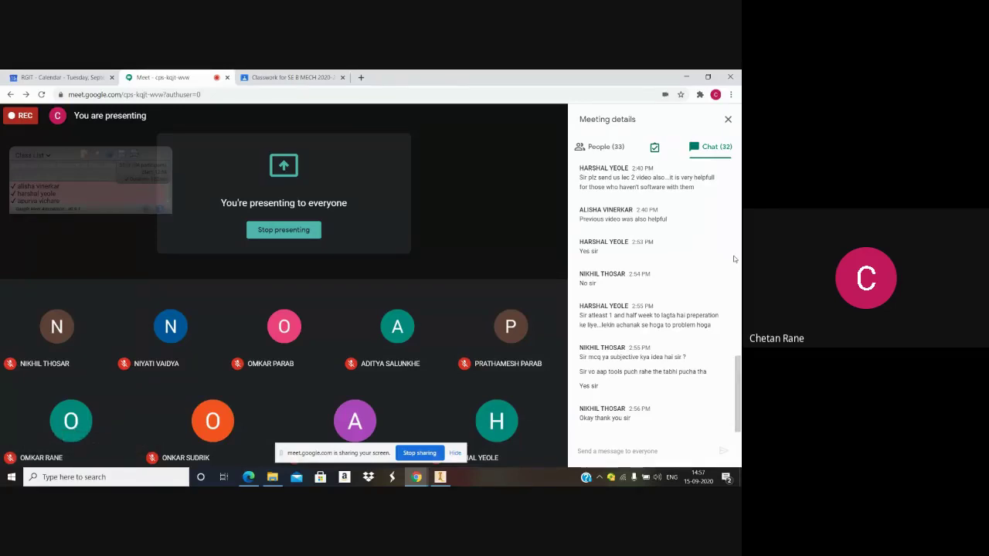
Bring the CAD modelling Questions.pdf in Edge to the front and scroll down
{"action": "left_click", "coordinate": [249, 478]}
{"action": "scroll", "coordinate": [363, 293], "scroll_direction": "down", "scroll_amount": 3}
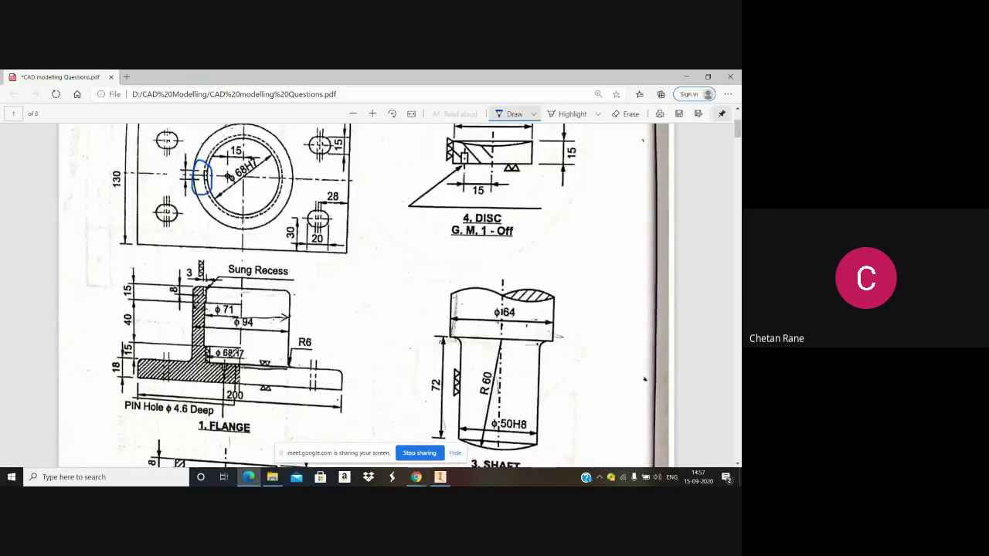
Zoom the PDF out to about 55% and return to the 'Give overall dimensions' heading
{"action": "scroll", "coordinate": [233, 352], "scroll_direction": "down", "scroll_amount": 3}
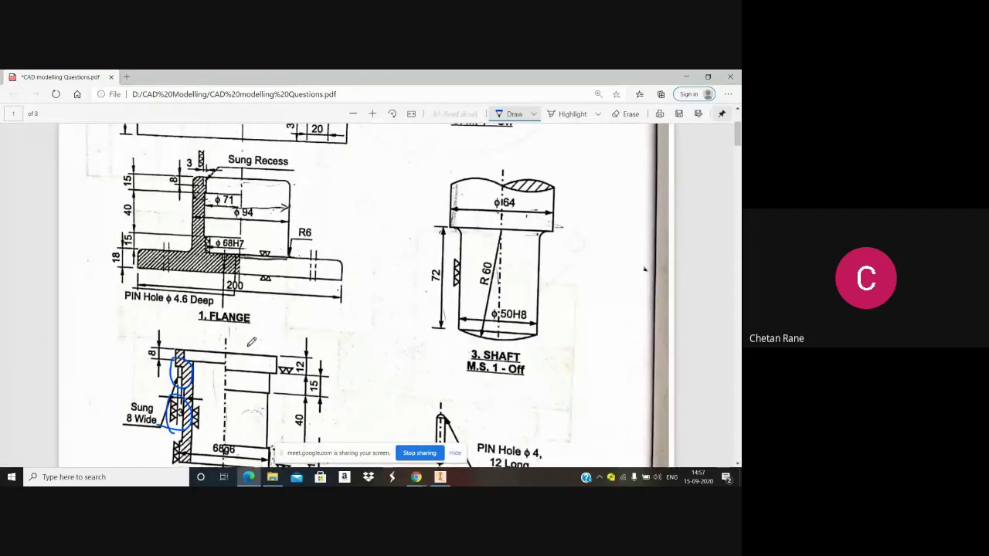
{"action": "scroll", "coordinate": [251, 341], "scroll_direction": "down", "scroll_amount": 3, "text": "ctrl"}
{"action": "scroll", "coordinate": [248, 303], "scroll_direction": "down", "scroll_amount": 2}
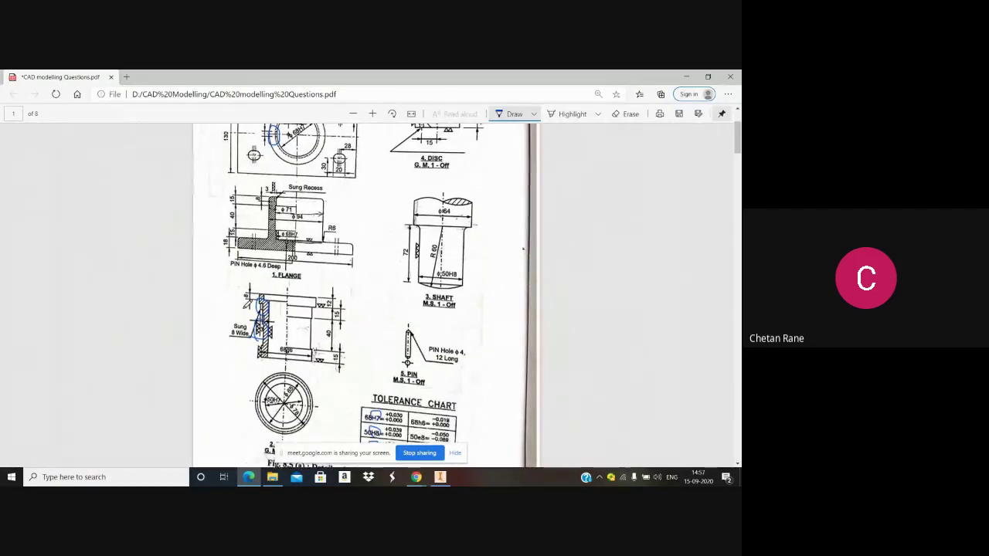
{"action": "scroll", "coordinate": [263, 318], "scroll_direction": "up", "scroll_amount": 2}
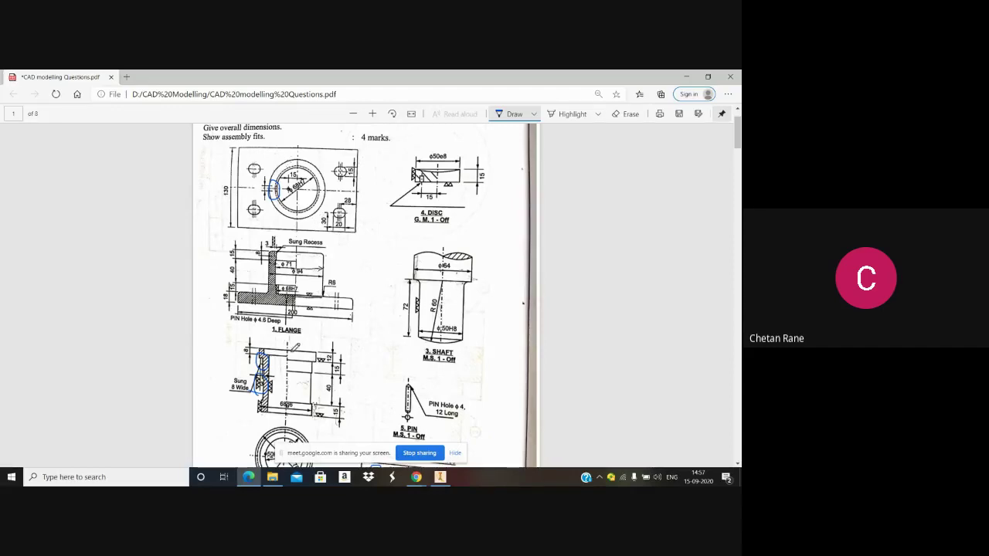
{"action": "scroll", "coordinate": [299, 389], "scroll_direction": "down", "scroll_amount": 1}
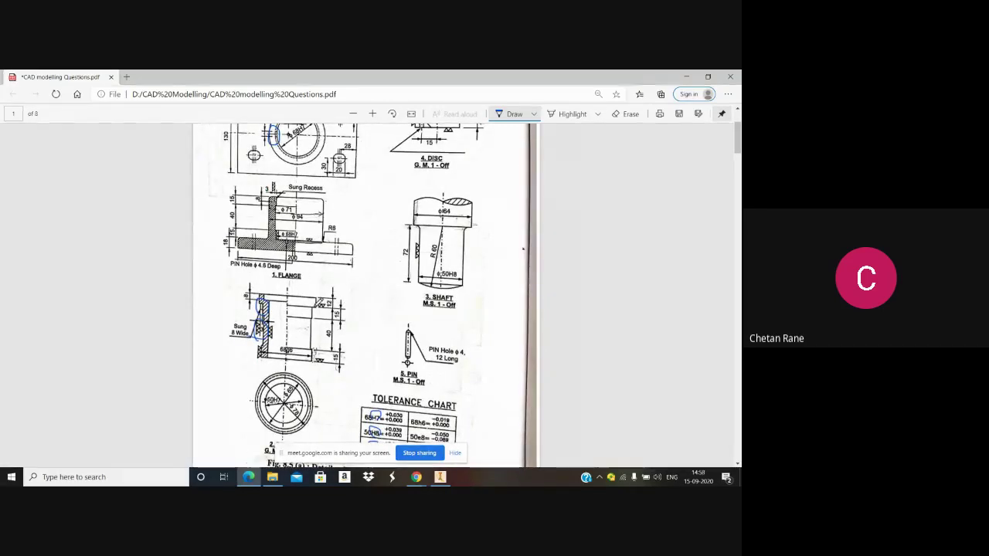
{"action": "scroll", "coordinate": [318, 302], "scroll_direction": "up", "scroll_amount": 1}
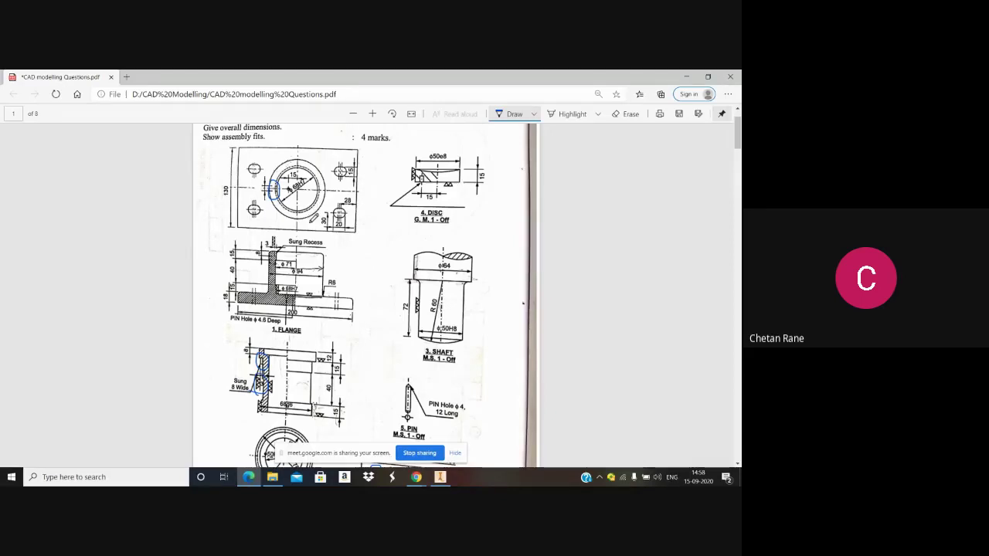
{"action": "scroll", "coordinate": [313, 215], "scroll_direction": "down", "scroll_amount": 1}
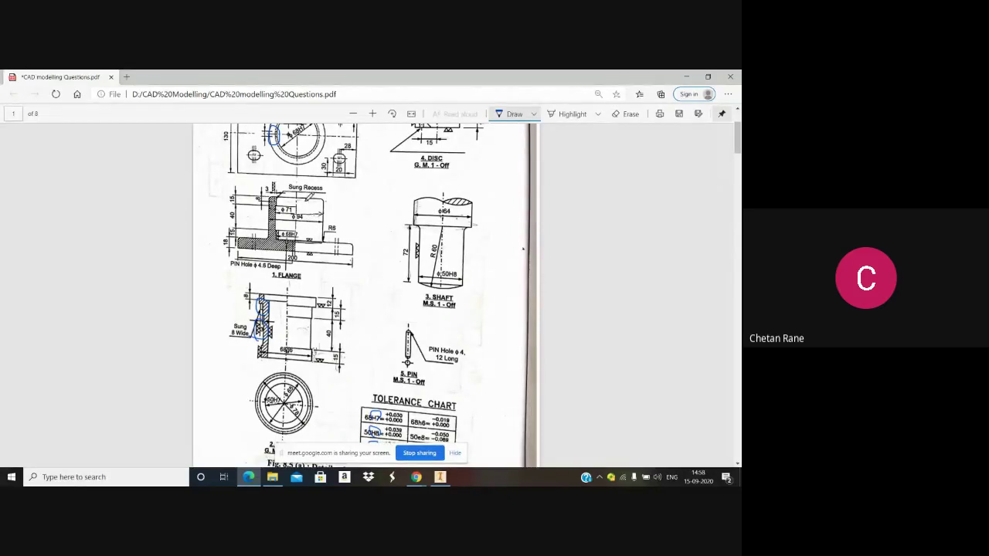
{"action": "scroll", "coordinate": [312, 198], "scroll_direction": "up", "scroll_amount": 1}
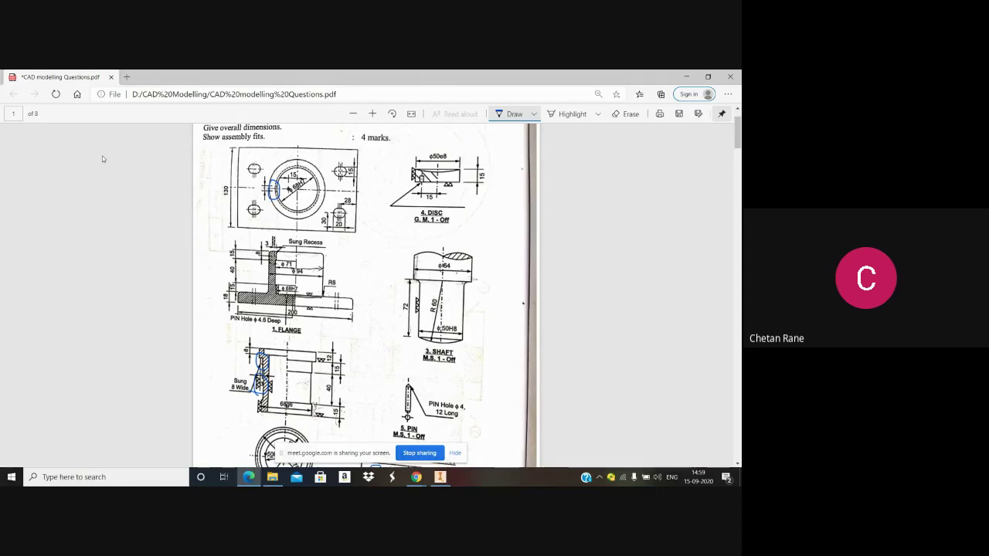
Switch to the Meet window, show People, and open the Meet Attendance 2020-7-21 spreadsheet
{"action": "left_click", "coordinate": [416, 477]}
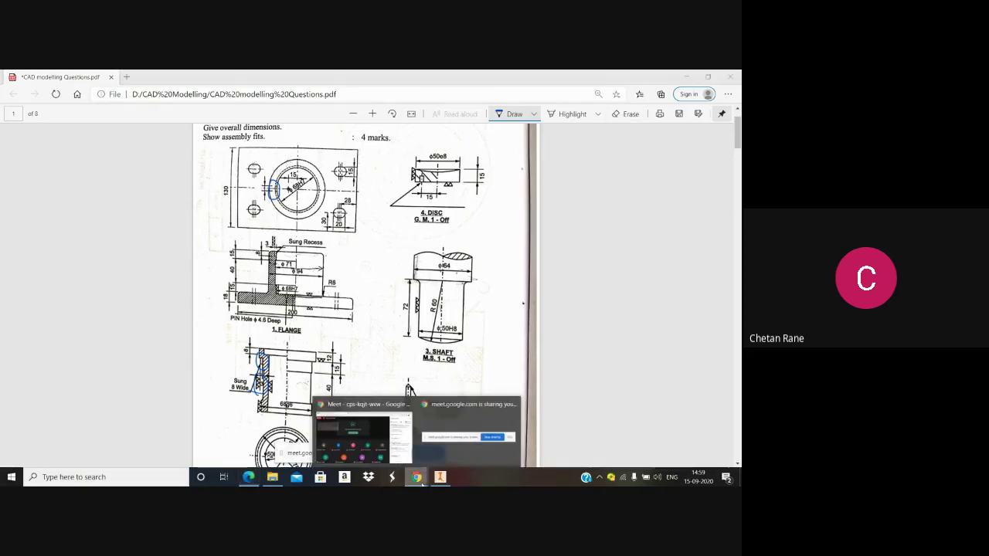
{"action": "left_click", "coordinate": [362, 434]}
{"action": "left_click", "coordinate": [600, 147]}
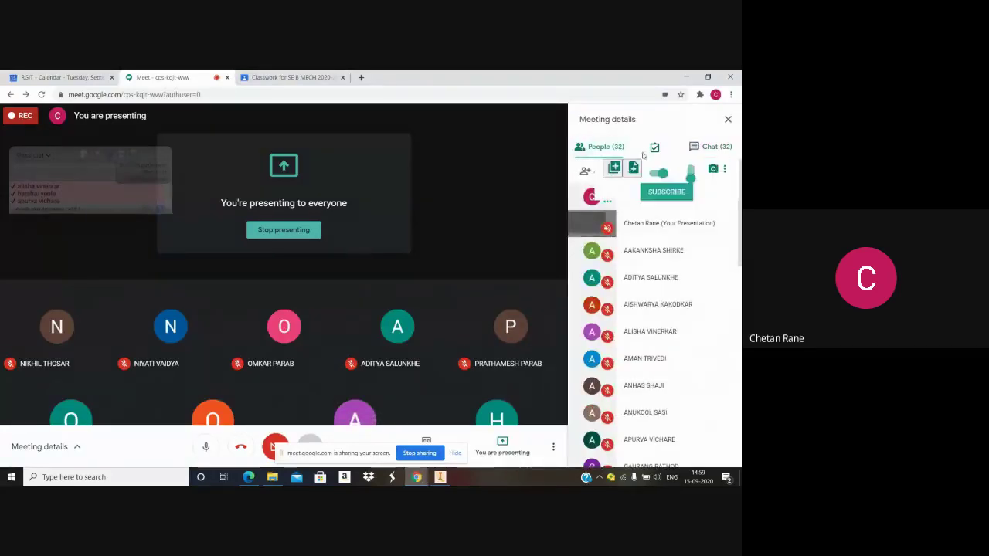
{"action": "left_click", "coordinate": [655, 149]}
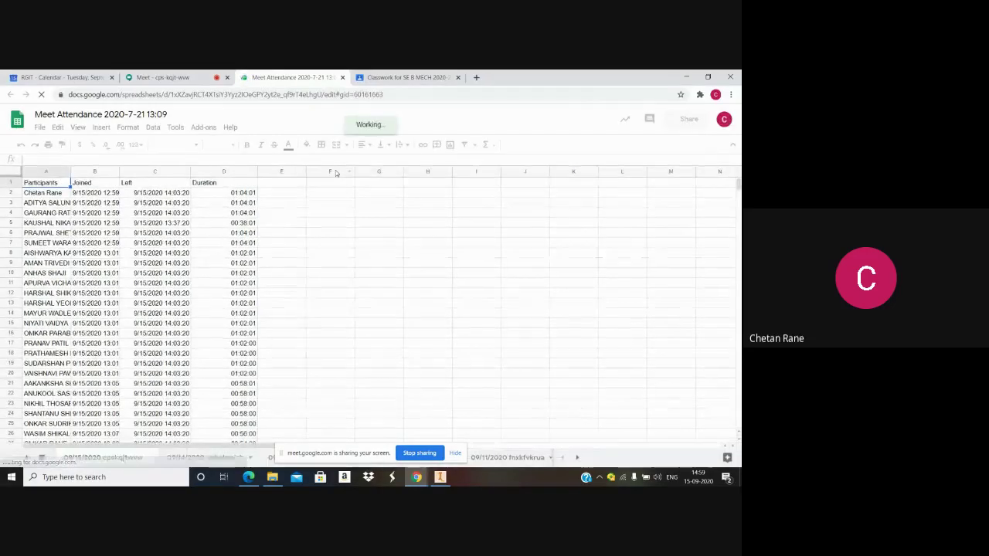
Scroll to the last attendance row and back to the top, then return to Google Meet
{"action": "scroll", "coordinate": [245, 277], "scroll_direction": "down", "scroll_amount": 2}
{"action": "scroll", "coordinate": [244, 277], "scroll_direction": "down", "scroll_amount": 2}
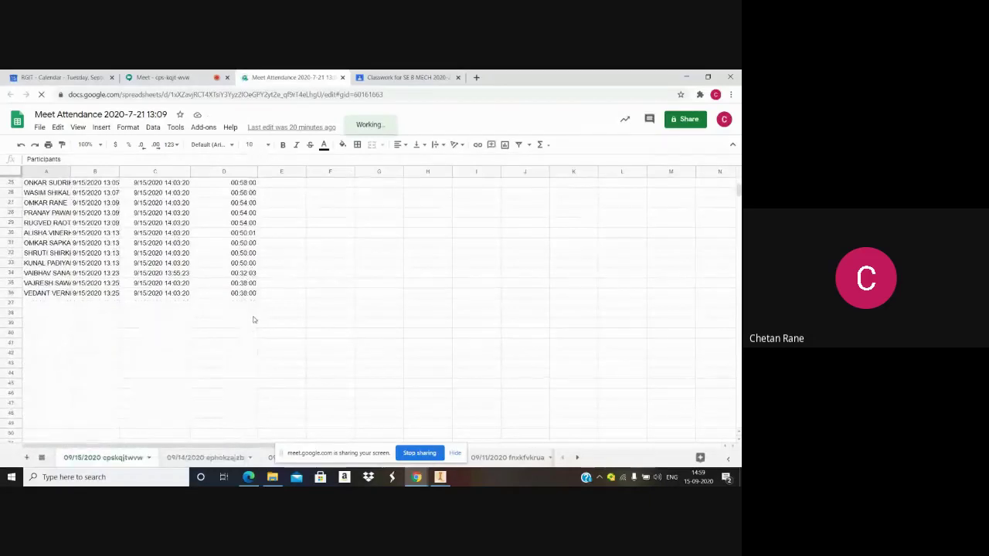
{"action": "scroll", "coordinate": [252, 318], "scroll_direction": "up", "scroll_amount": 3}
{"action": "scroll", "coordinate": [252, 315], "scroll_direction": "up", "scroll_amount": 2}
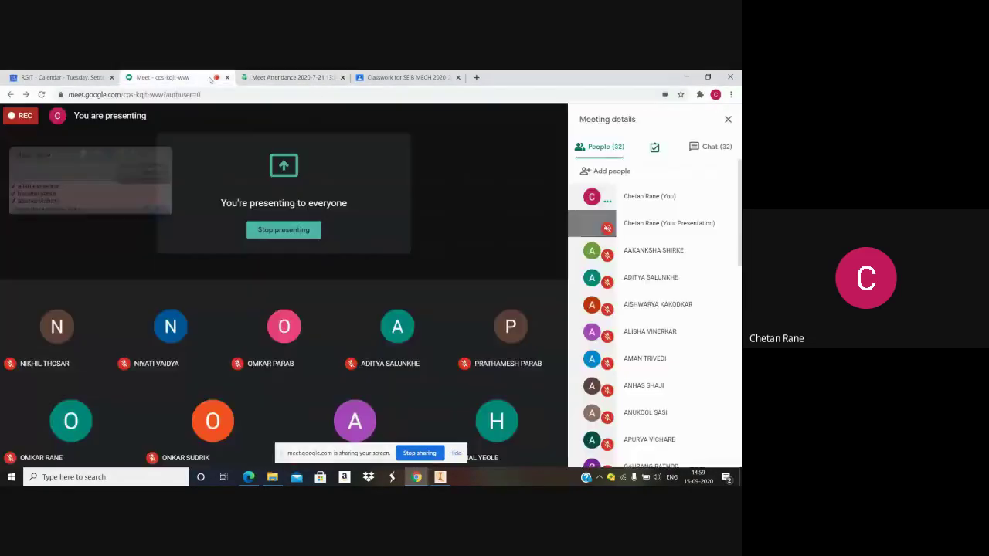
{"action": "left_click", "coordinate": [162, 78]}
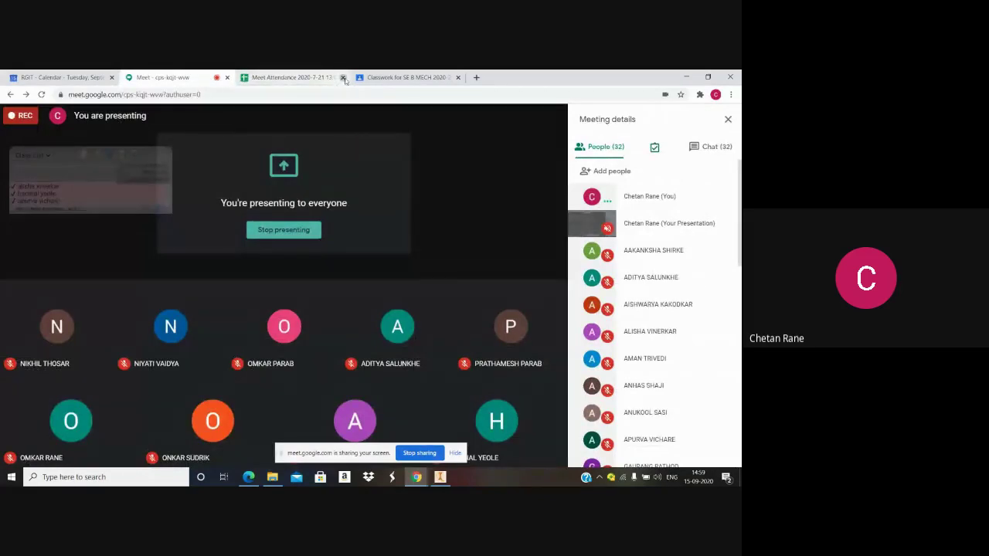
Close the Meet Attendance tab and stop sharing the screen with the class
{"action": "left_click", "coordinate": [342, 77]}
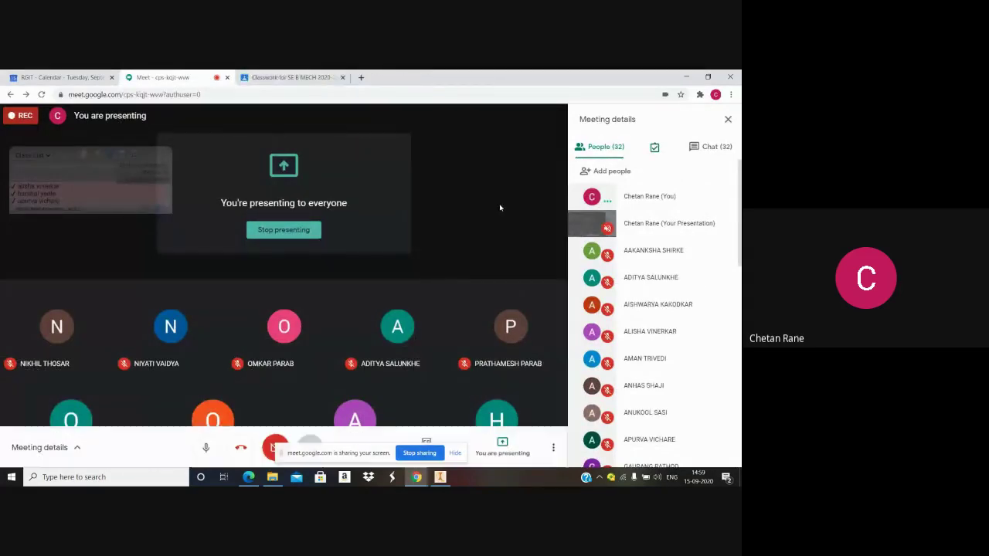
{"action": "left_click", "coordinate": [420, 454]}
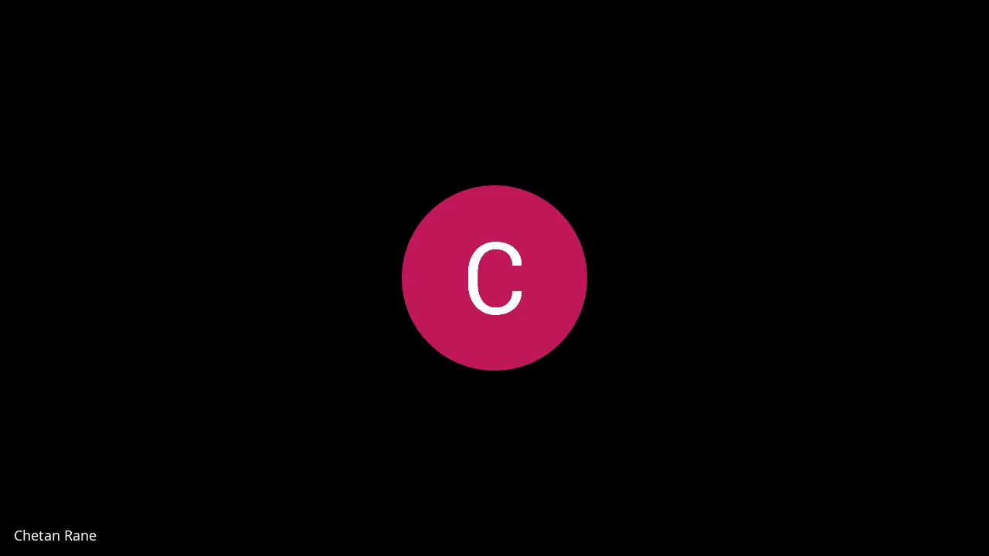